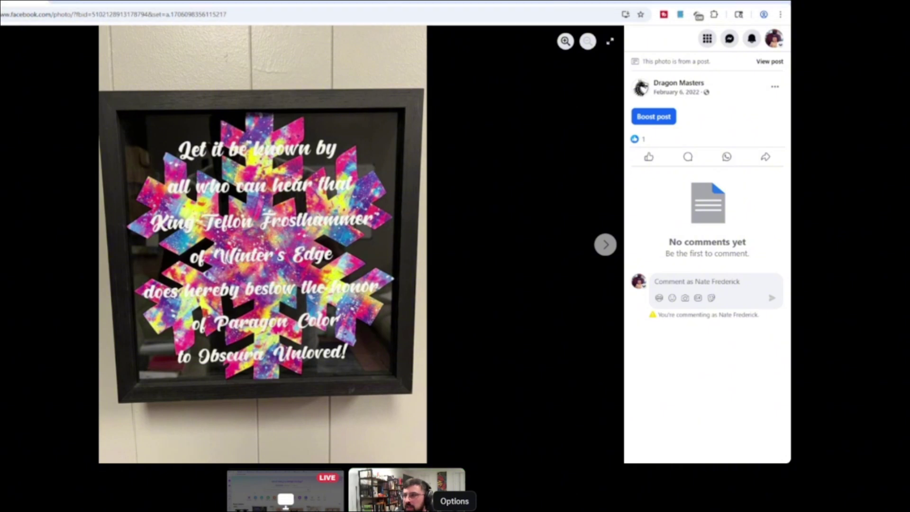
# - View the wedding mirror-etching and Velkominn Jarl Atreides glass-etching award photos in the Awards album
pyautogui.press('Escape')
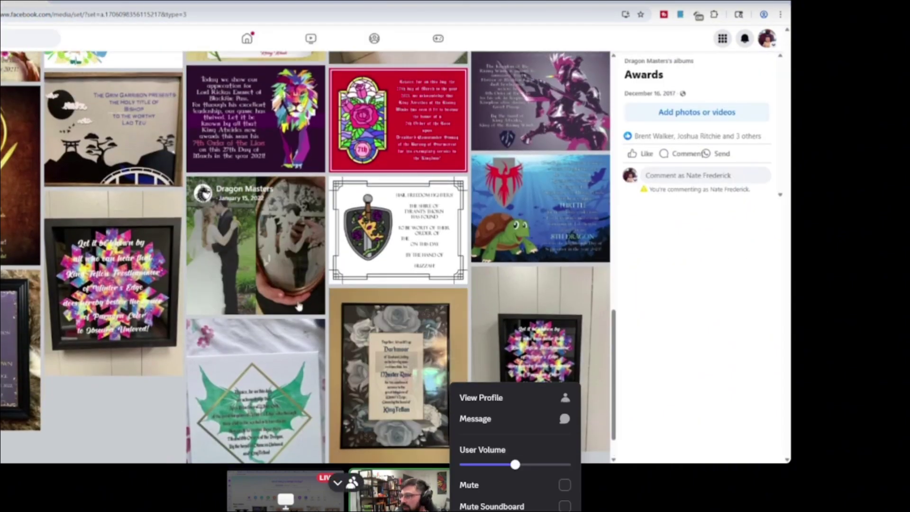
pyautogui.click(307, 273)
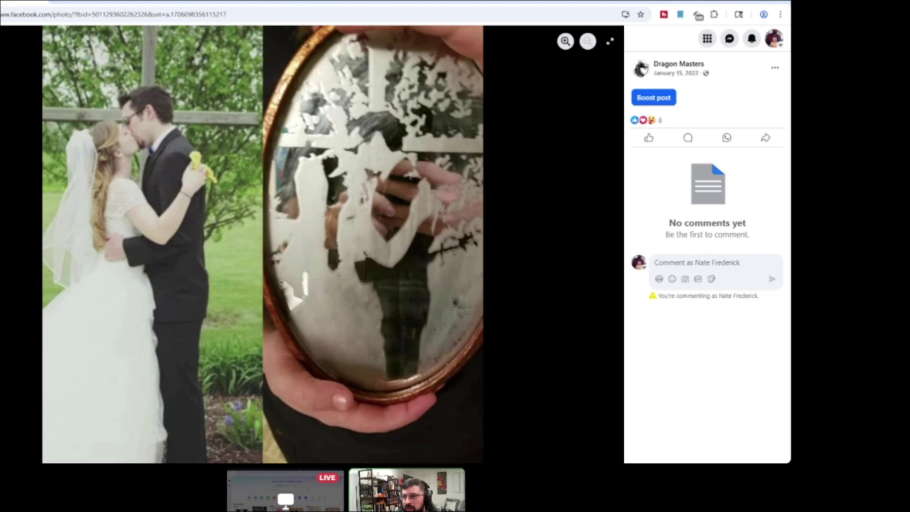
pyautogui.press('Escape')
pyautogui.scroll(10, 381, 325)
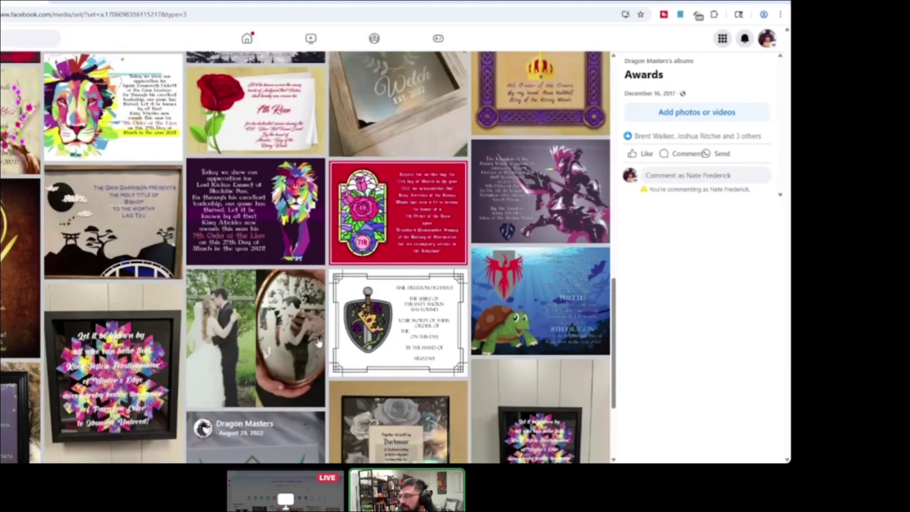
pyautogui.scroll(3, 381, 326)
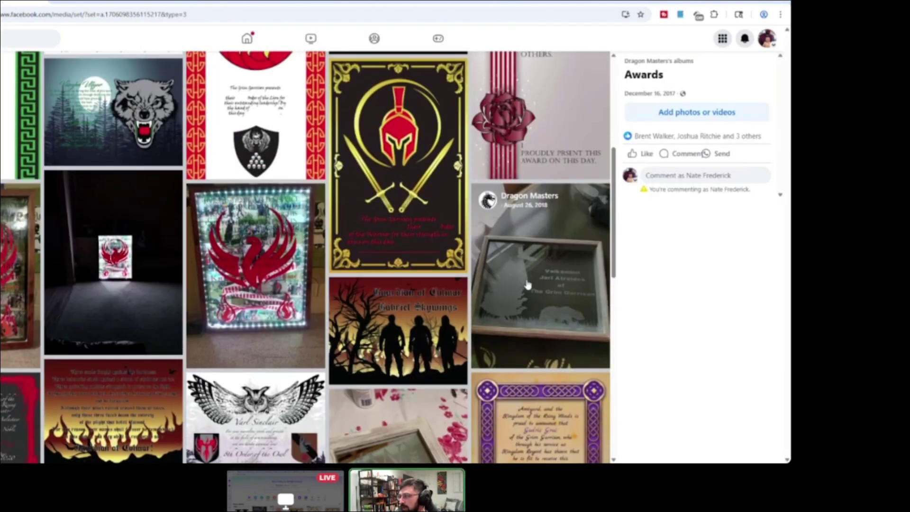
pyautogui.click(493, 285)
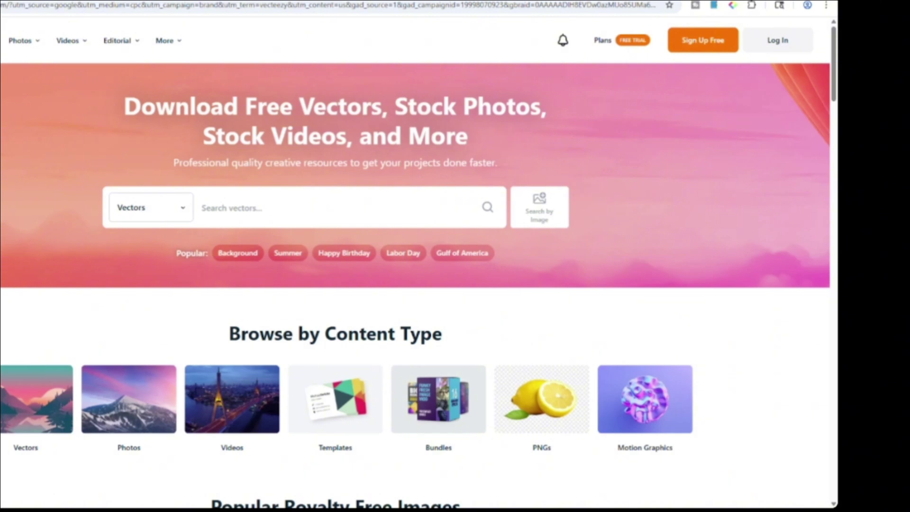
# - Glance at the Canva tab, then return to the album and open the Darkmoor Master Rose photo
pyautogui.hotkey('ctrl', 'Tab')
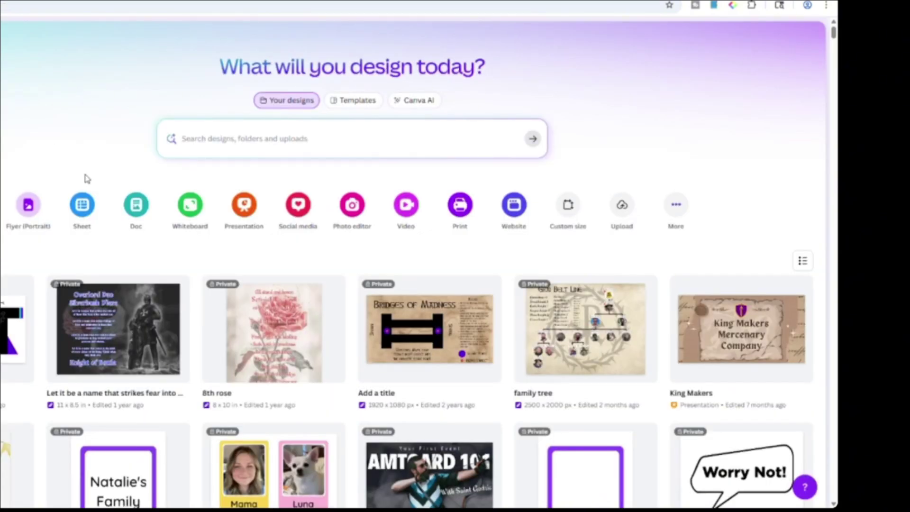
pyautogui.hotkey('ctrl', 'Tab')
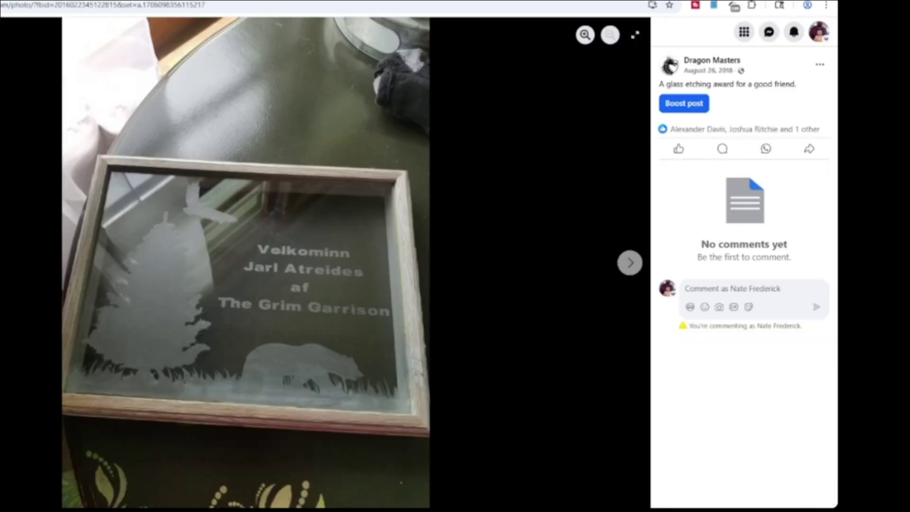
pyautogui.hotkey('ctrl', 'Tab')
pyautogui.scroll(-10, 358, 338)
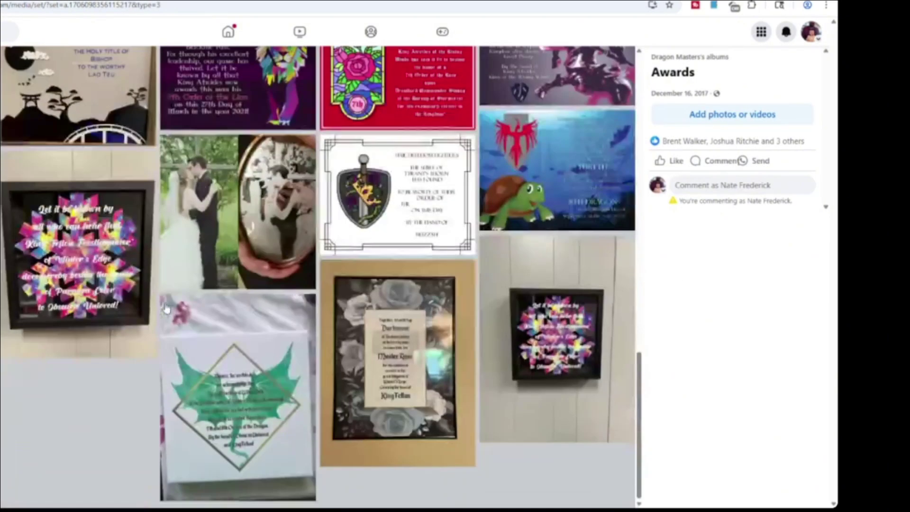
pyautogui.click(359, 338)
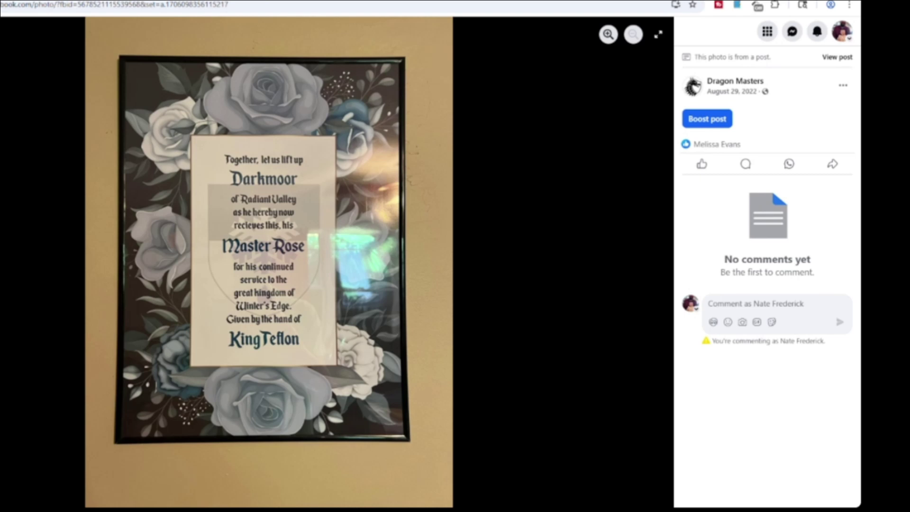
# - Close the Darkmoor photo, scroll the album, and open another award photo
pyautogui.press('Escape')
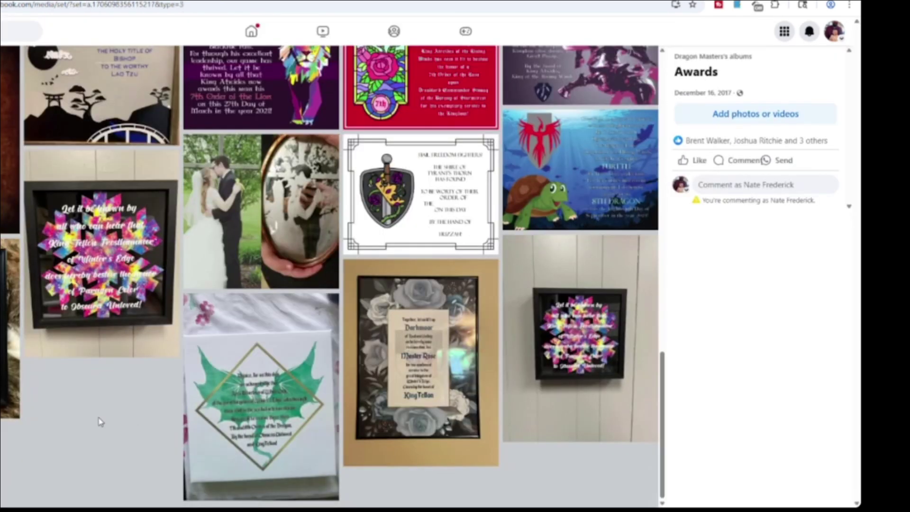
pyautogui.scroll(1, 98, 410)
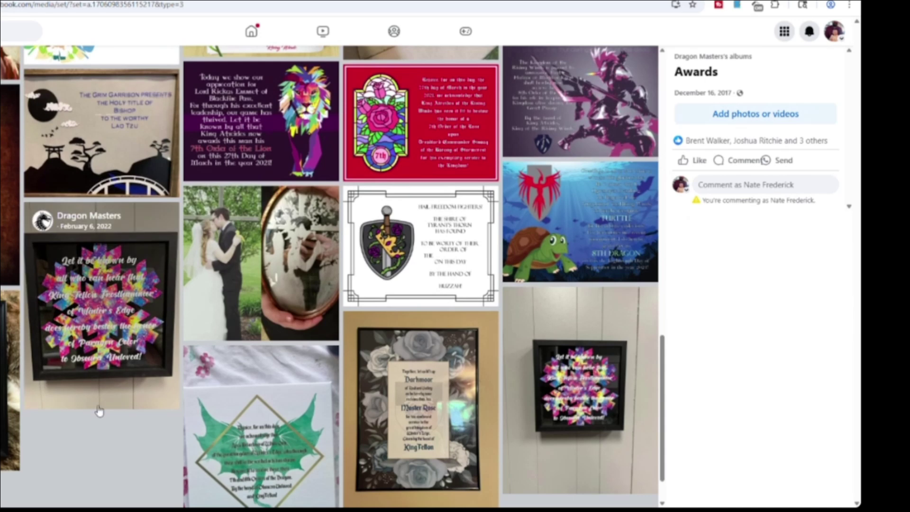
pyautogui.scroll(2, 121, 264)
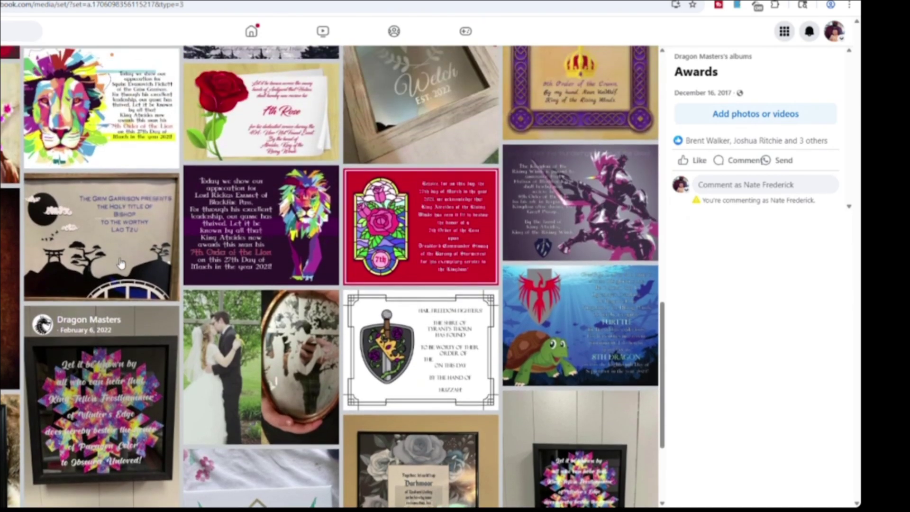
pyautogui.scroll(-3, 121, 263)
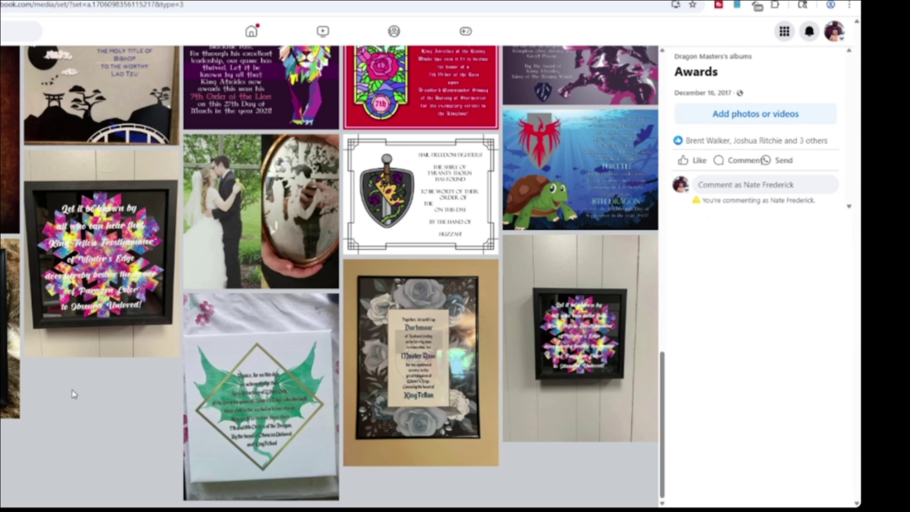
pyautogui.click(9, 331)
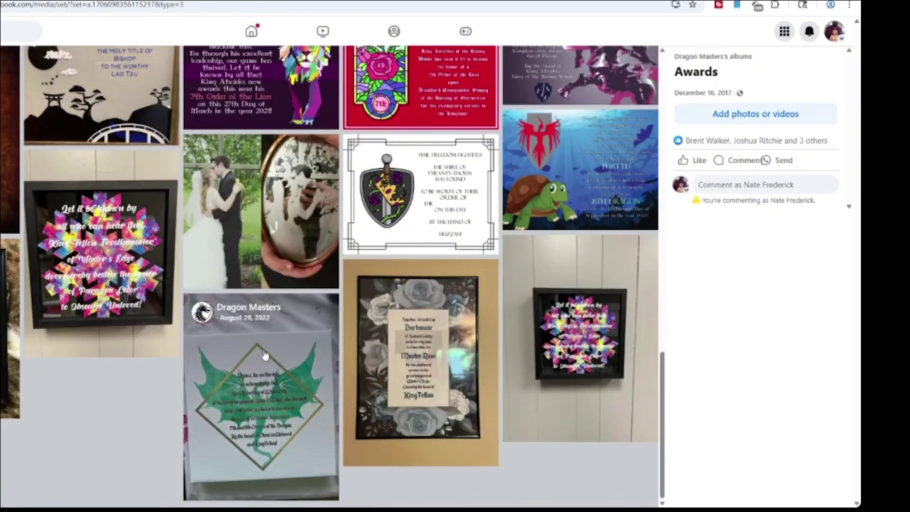
# - Look over the green dragon canvas and Darkmoor Master Rose photos, then scroll the album grid
pyautogui.click(311, 400)
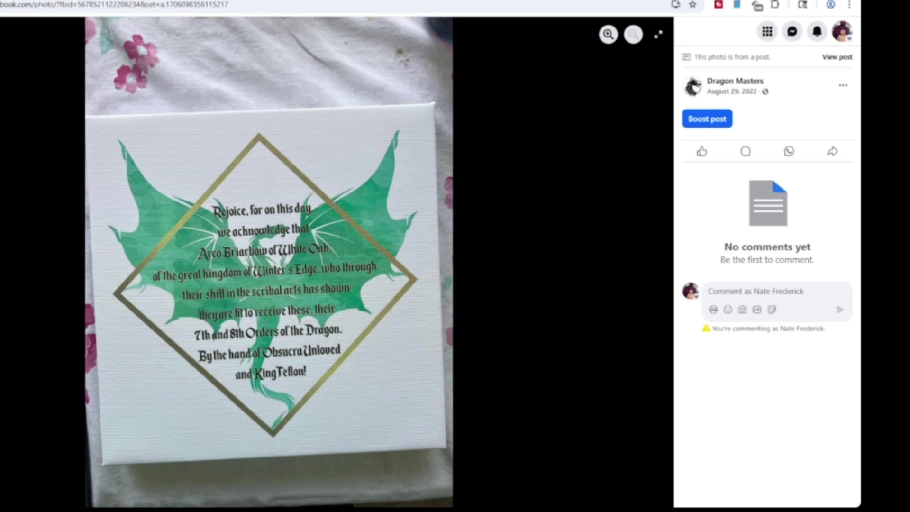
pyautogui.press('Escape')
pyautogui.click(413, 329)
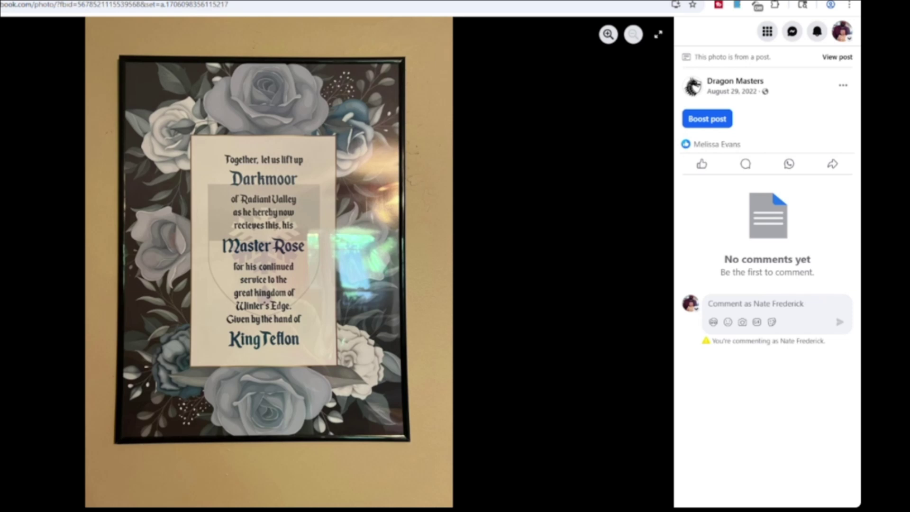
pyautogui.press('Escape')
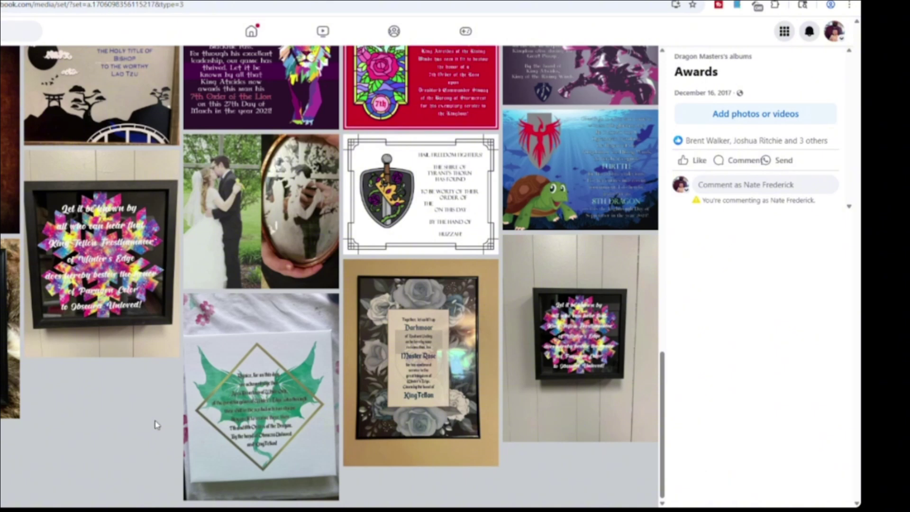
pyautogui.scroll(3, 156, 425)
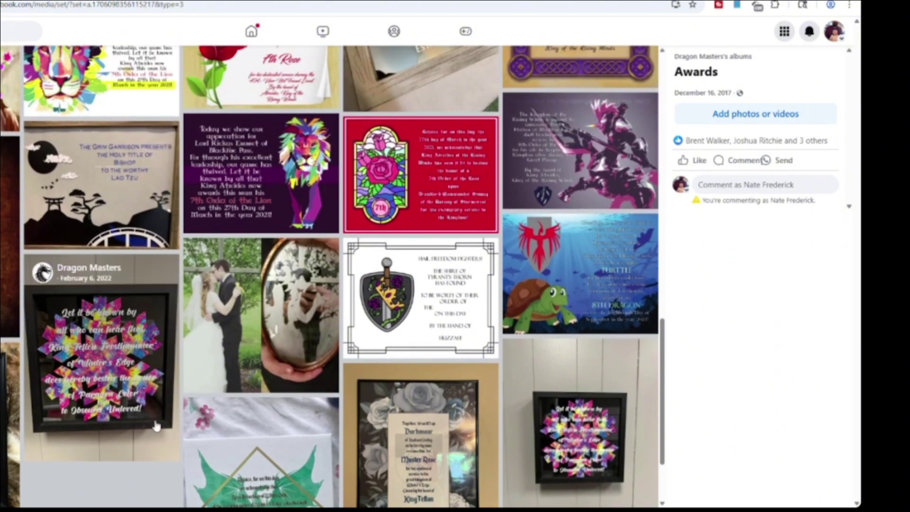
pyautogui.scroll(3, 156, 427)
pyautogui.scroll(5, 157, 426)
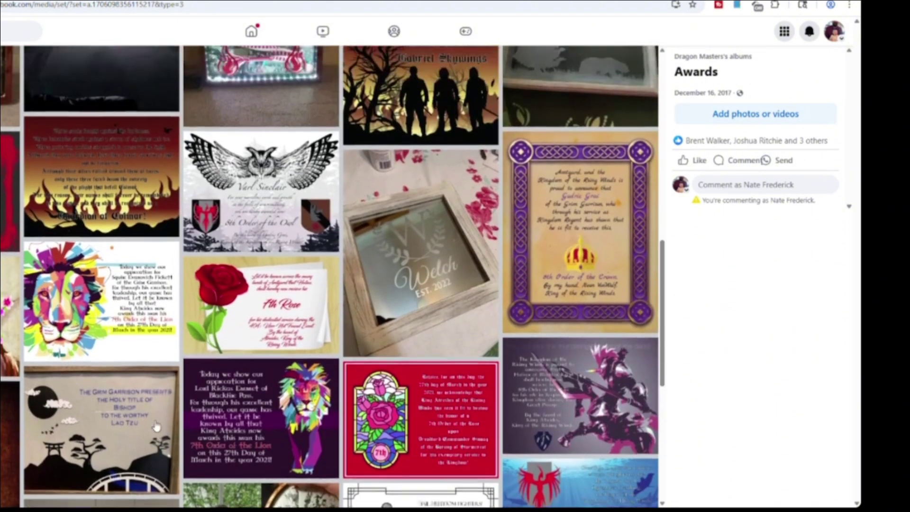
pyautogui.scroll(10, 181, 422)
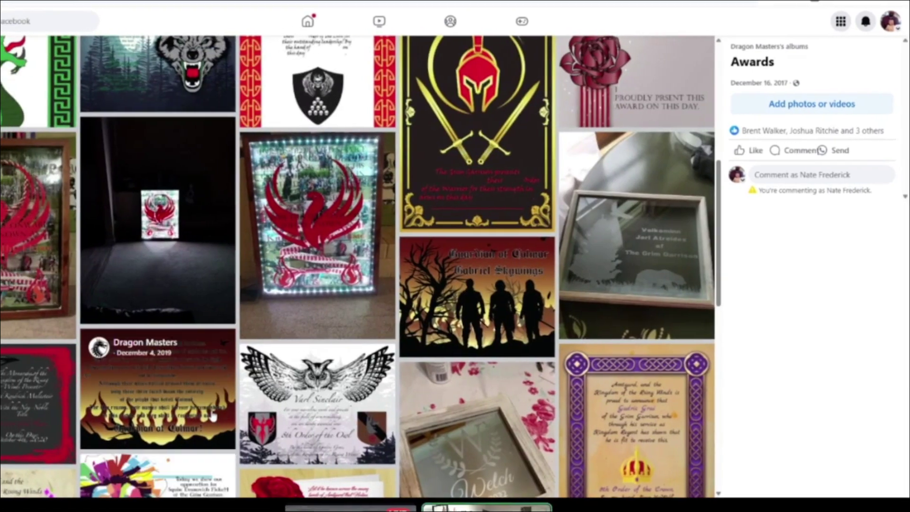
pyautogui.scroll(-15, 249, 418)
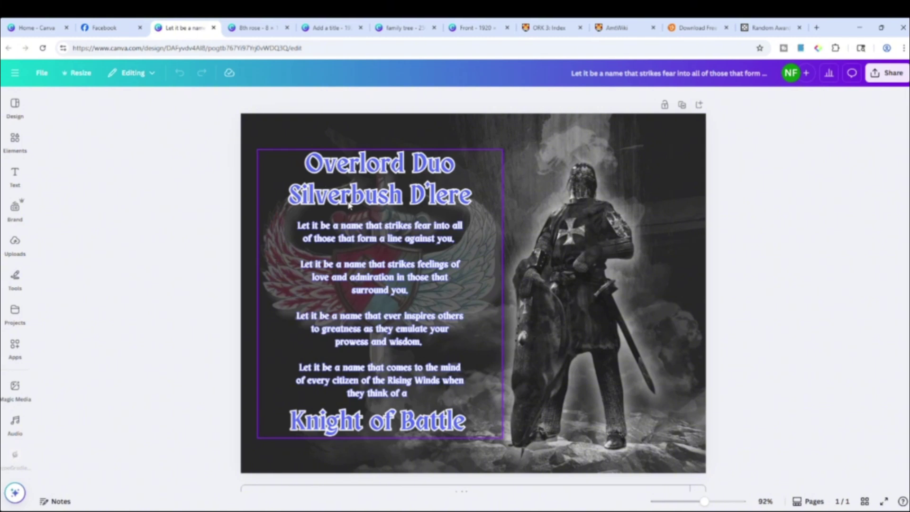
# - Check the Rules text font on the Bridges of Madness map, then switch to the Grai Belt Line family tree
pyautogui.click(448, 472)
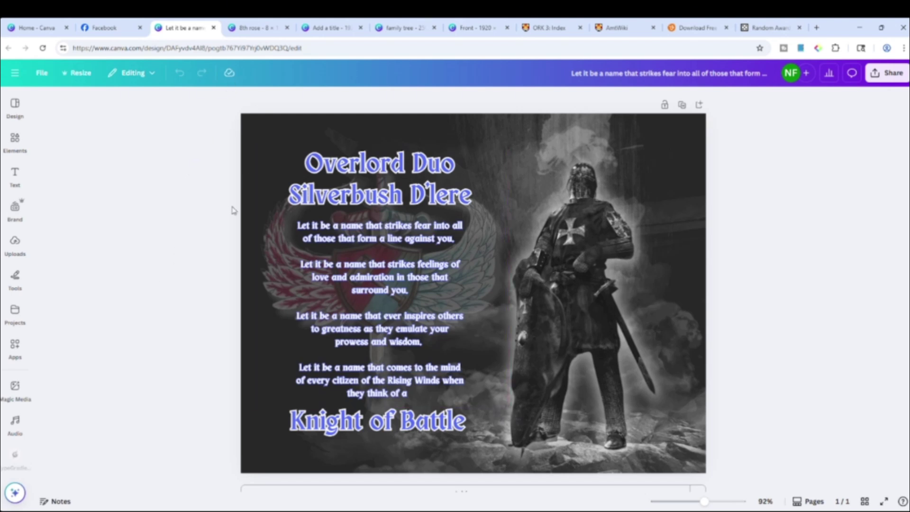
pyautogui.click(331, 29)
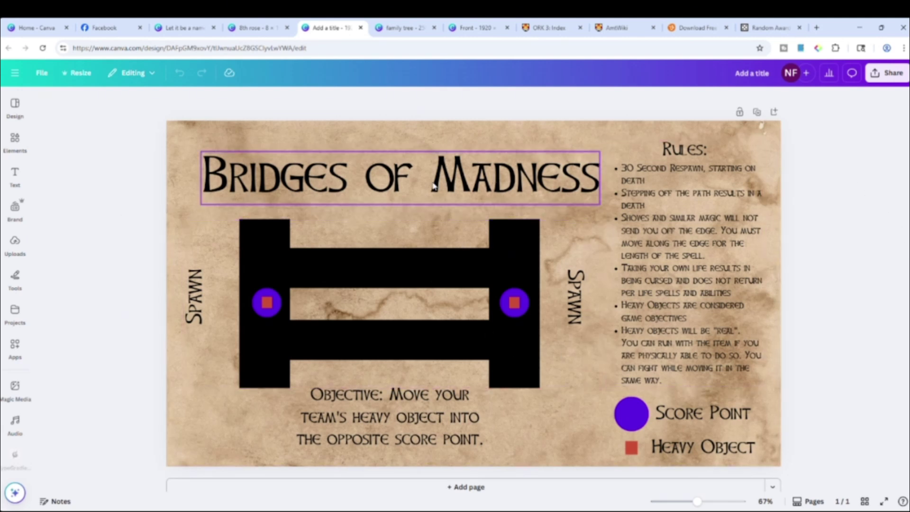
pyautogui.click(679, 232)
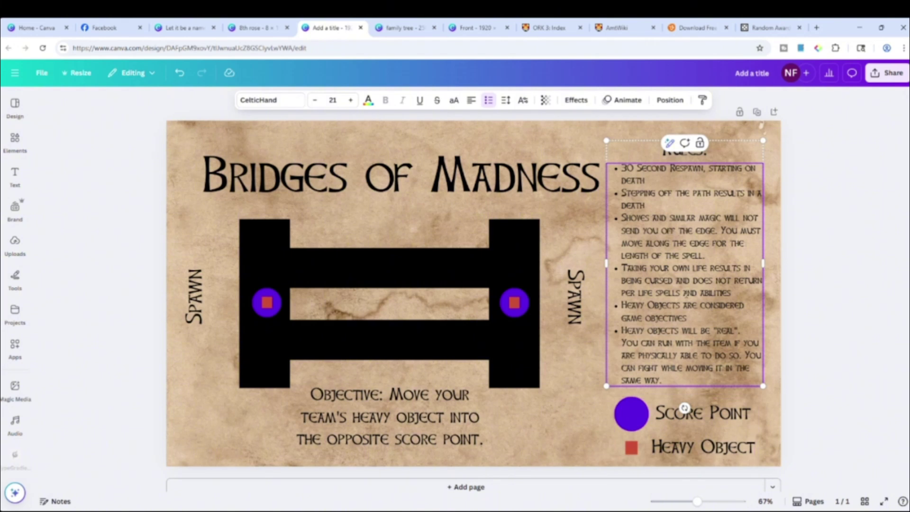
pyautogui.click(850, 250)
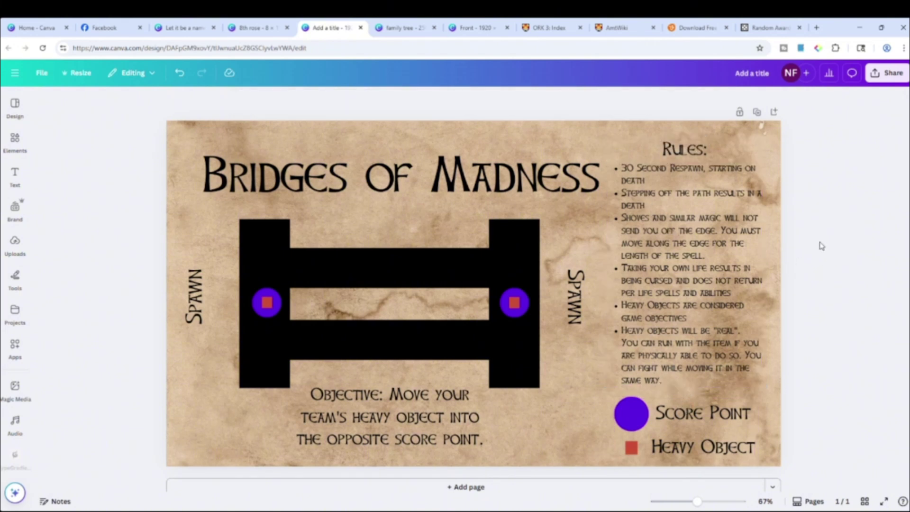
pyautogui.click(398, 29)
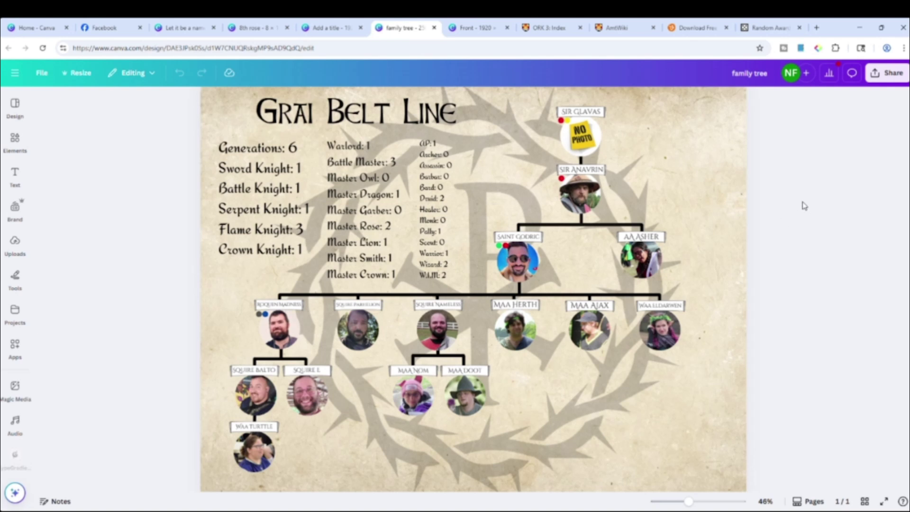
# - Review the Front/Back shirt design, then close it
pyautogui.click(474, 30)
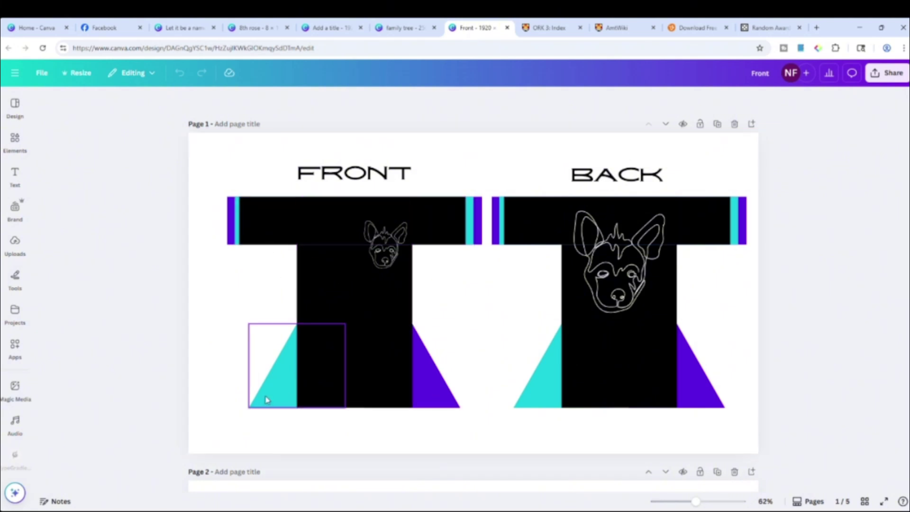
pyautogui.scroll(-5, 516, 301)
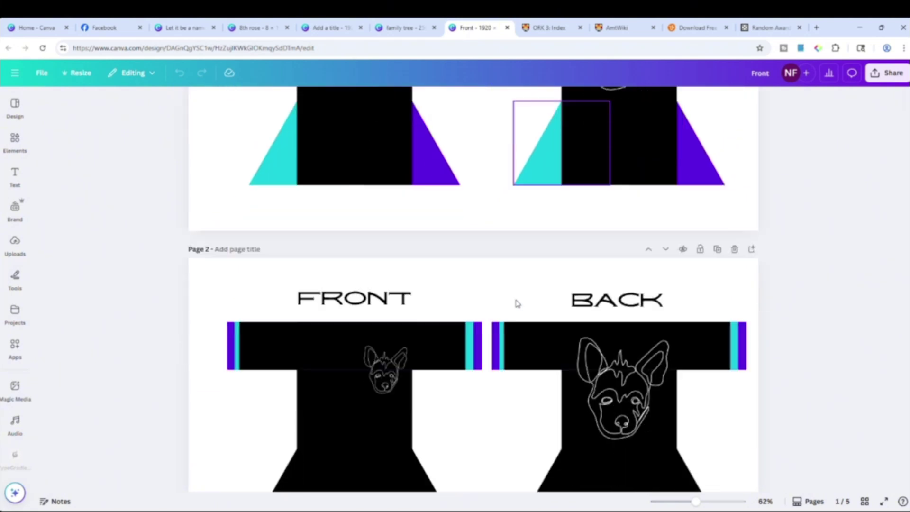
pyautogui.scroll(-5, 497, 322)
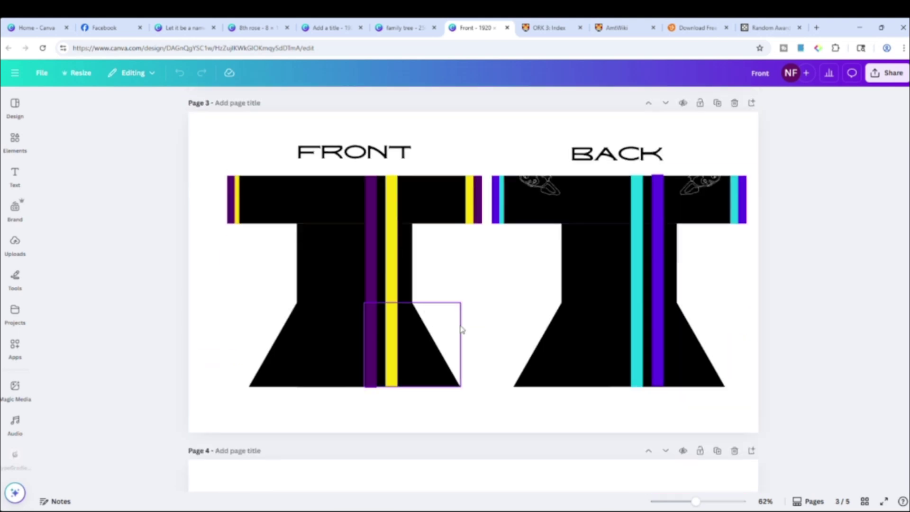
pyautogui.scroll(-4, 467, 330)
pyautogui.scroll(10, 467, 329)
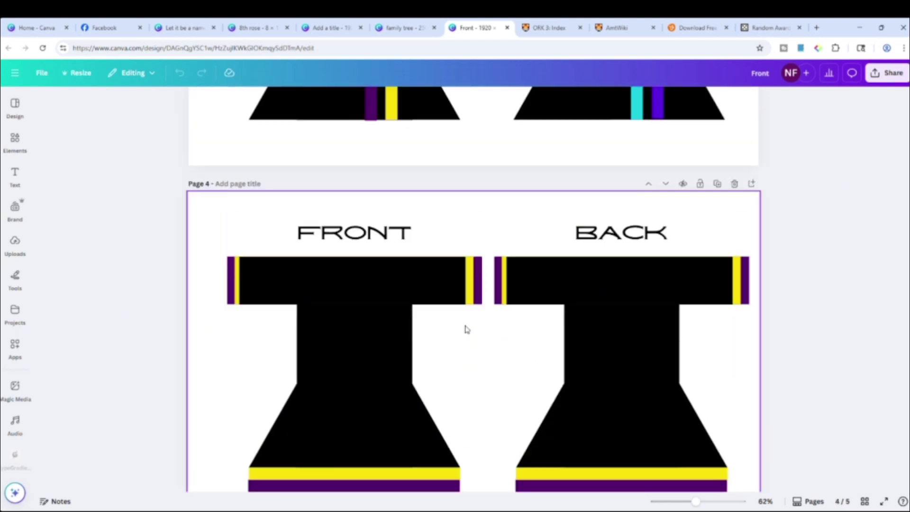
pyautogui.scroll(5, 467, 330)
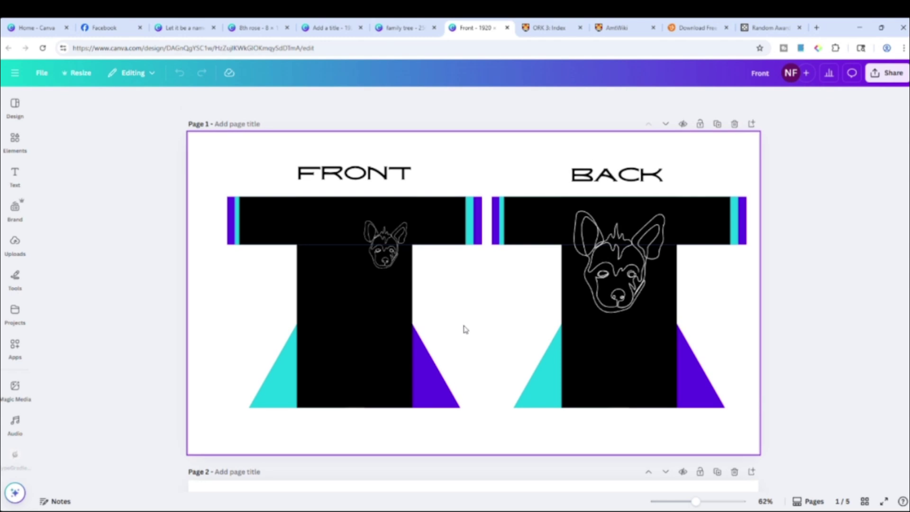
pyautogui.click(507, 28)
# - Close the family tree, Add a title, 8th rose and Let it be a name designs, returning to Home
pyautogui.click(432, 29)
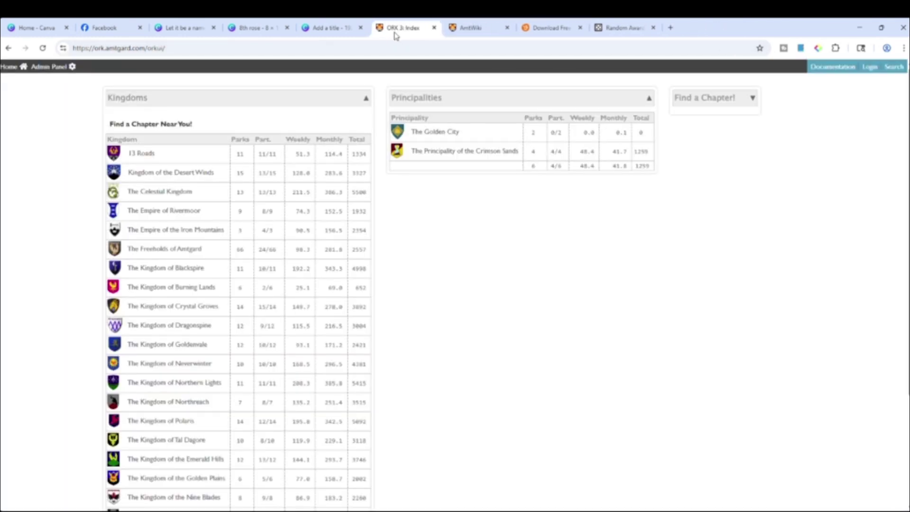
pyautogui.click(360, 28)
pyautogui.click(246, 29)
pyautogui.click(287, 28)
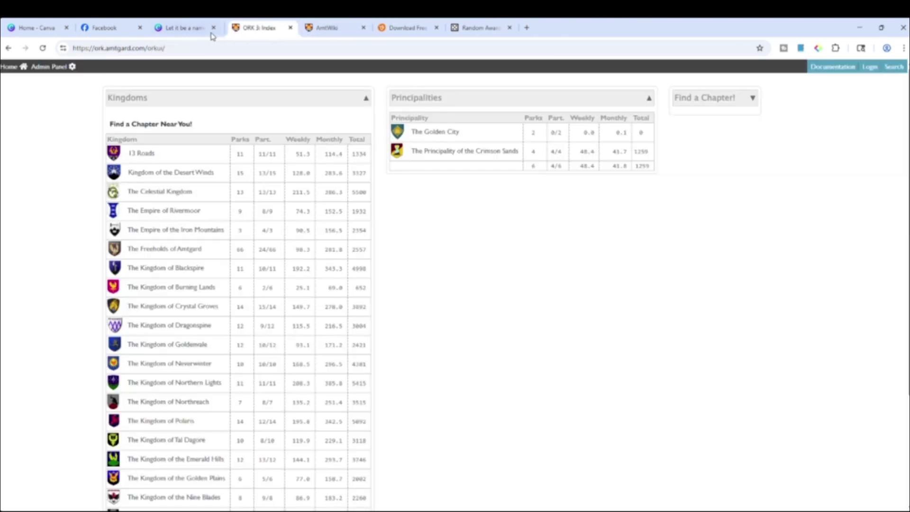
pyautogui.click(212, 29)
pyautogui.click(214, 28)
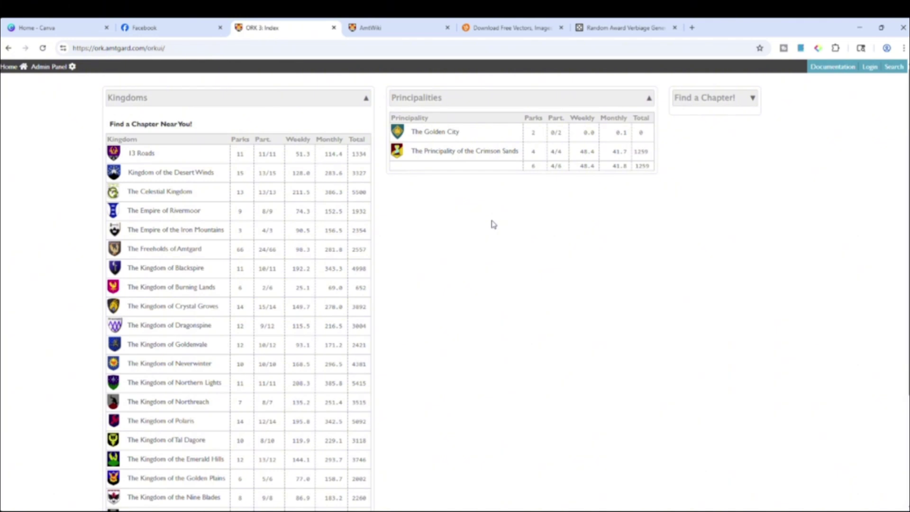
pyautogui.click(38, 28)
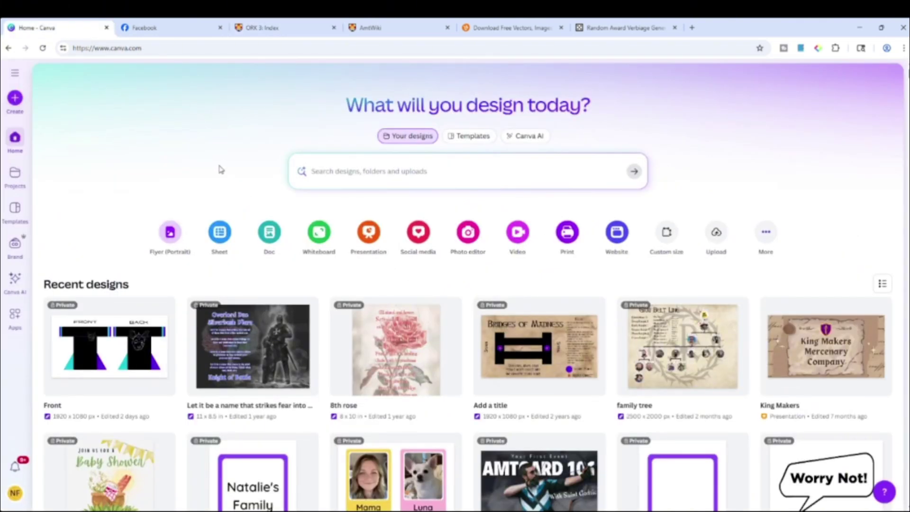
# - Create a new blank design using the recent 8.5 × 11 in custom size
pyautogui.click(15, 101)
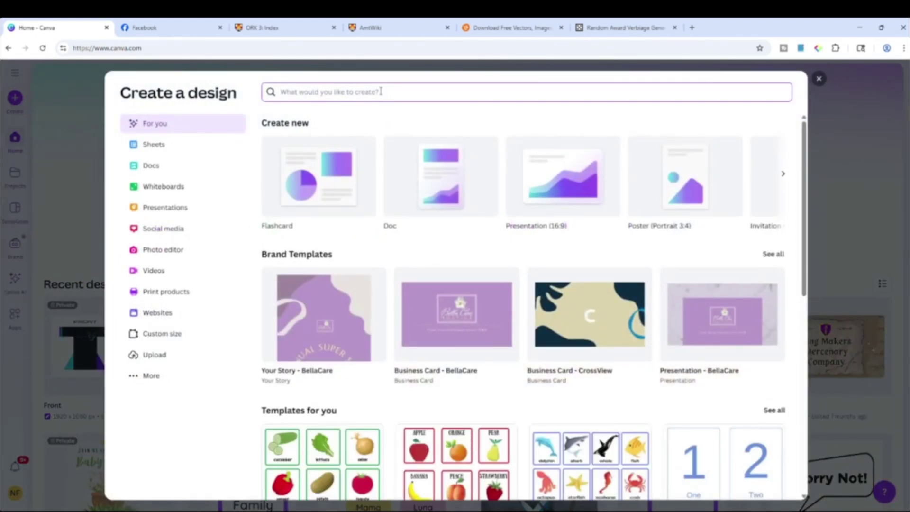
pyautogui.write('presentation')
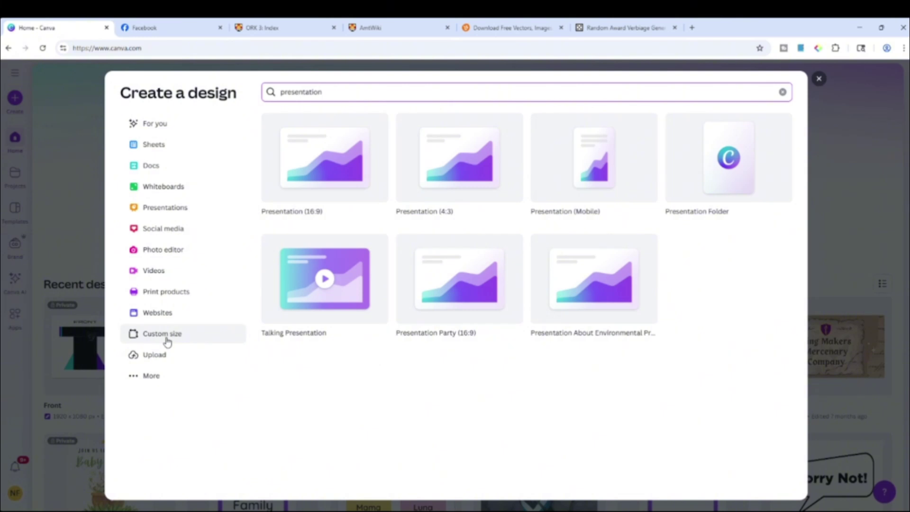
pyautogui.click(195, 340)
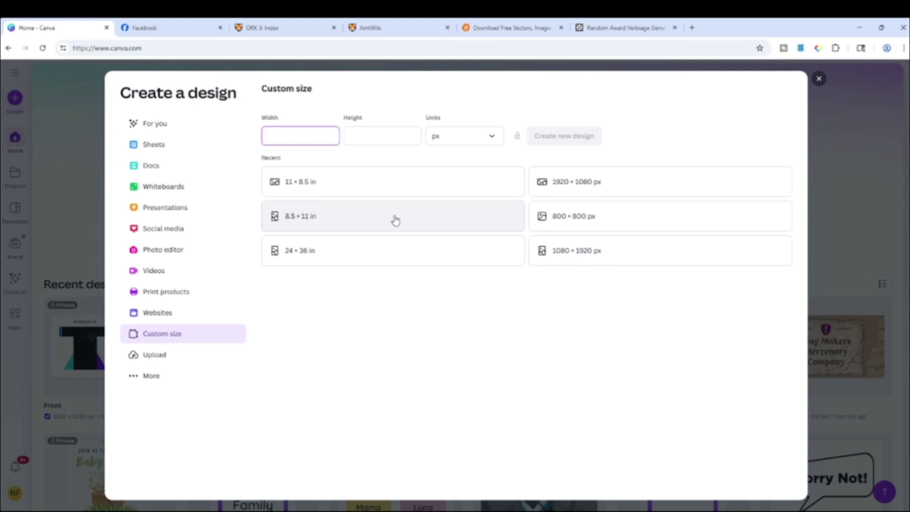
pyautogui.click(396, 220)
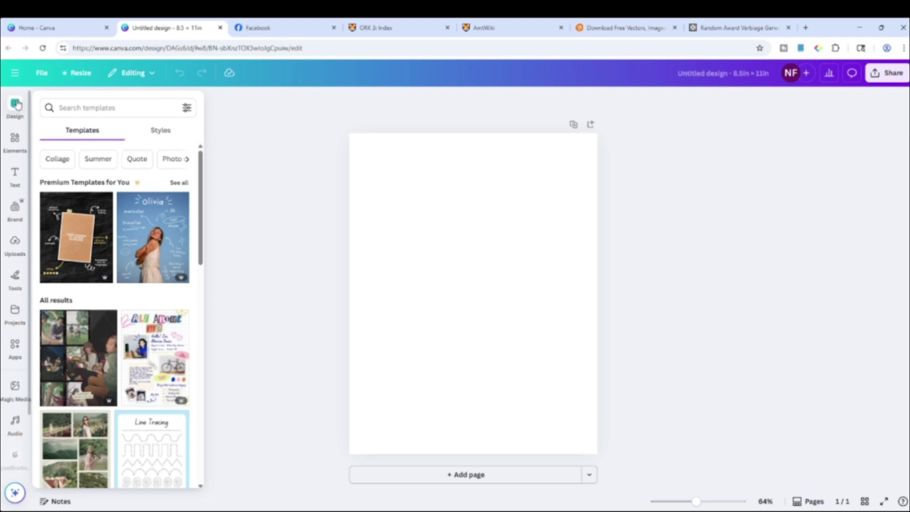
# - Apply the Orange Pink Tropical Foliage 'summer' border template, then delete all its leaves and flowers
pyautogui.click(106, 108)
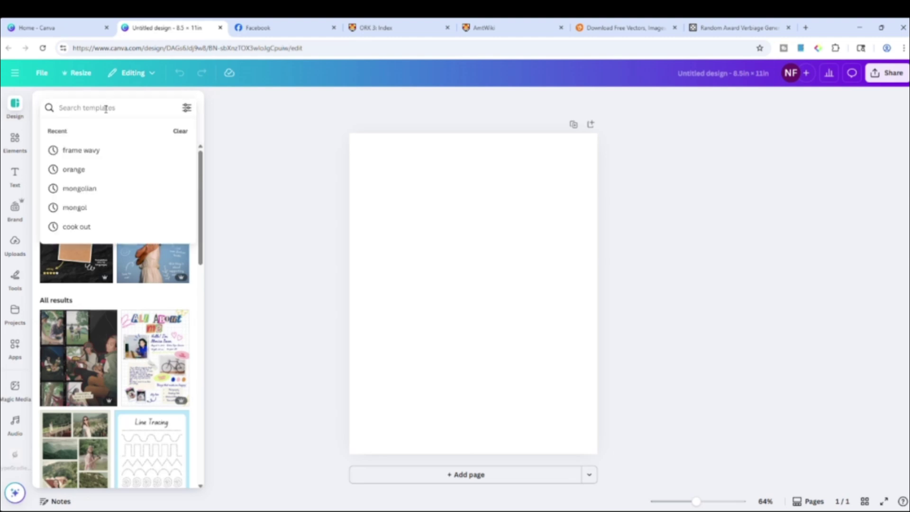
pyautogui.write('summer')
pyautogui.press('Return')
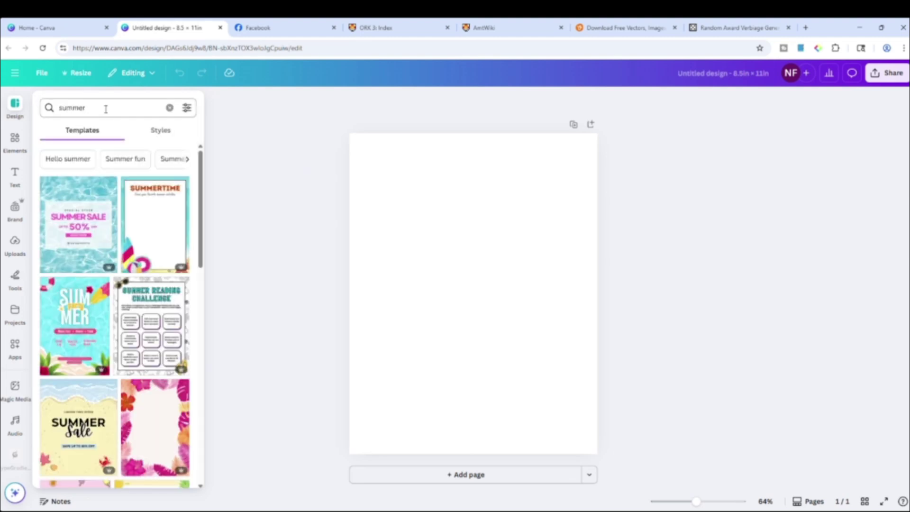
pyautogui.scroll(-1, 151, 332)
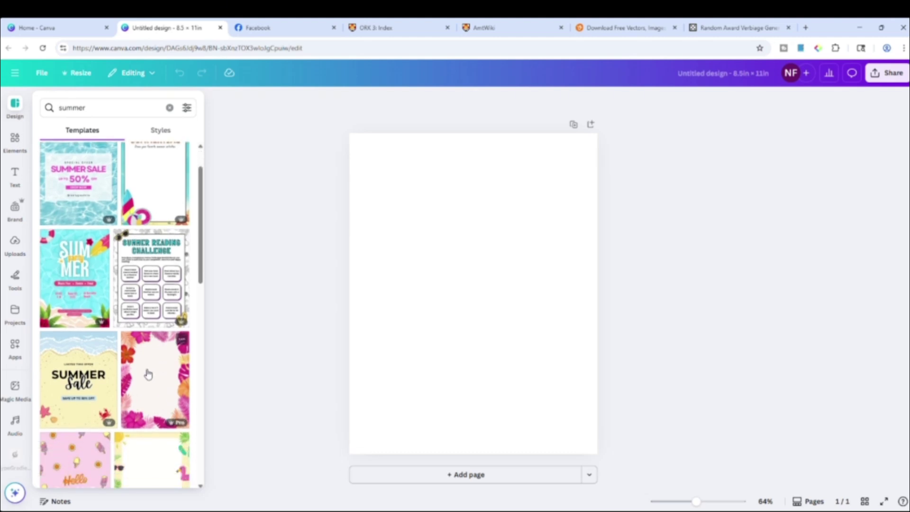
pyautogui.click(148, 375)
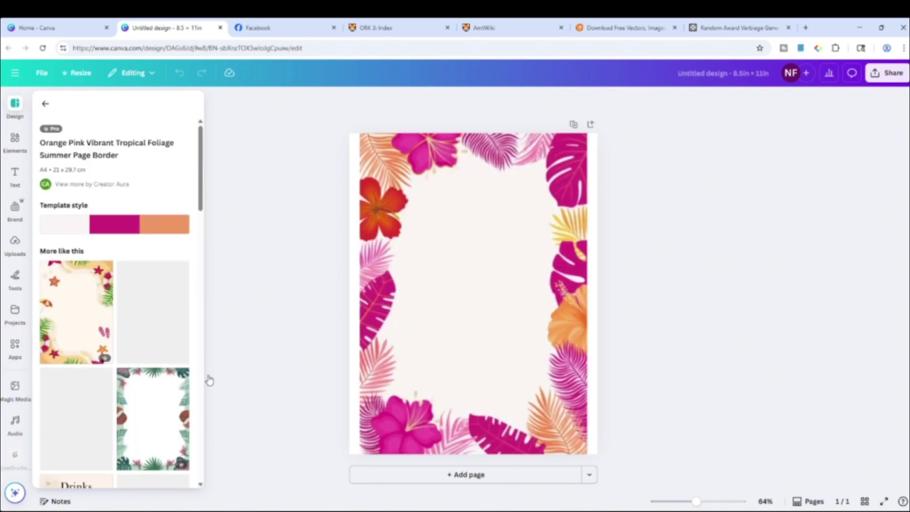
pyautogui.click(427, 346)
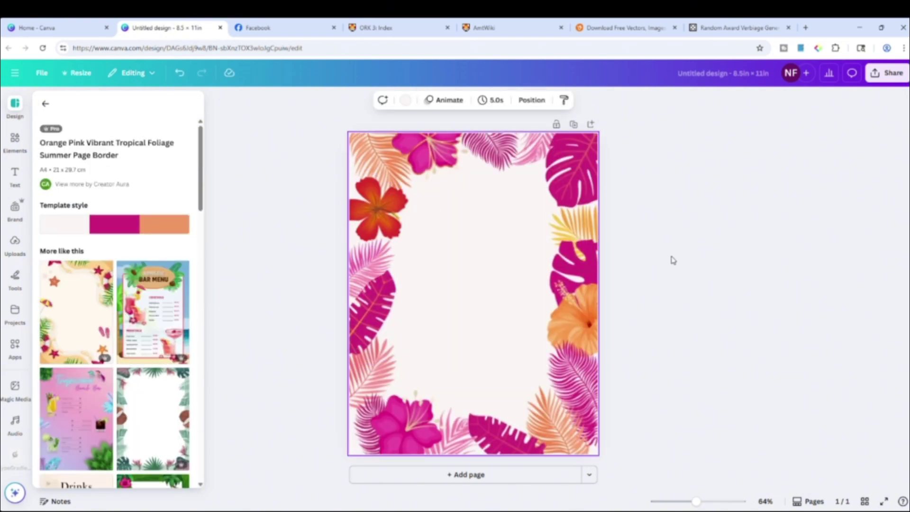
pyautogui.click(727, 254)
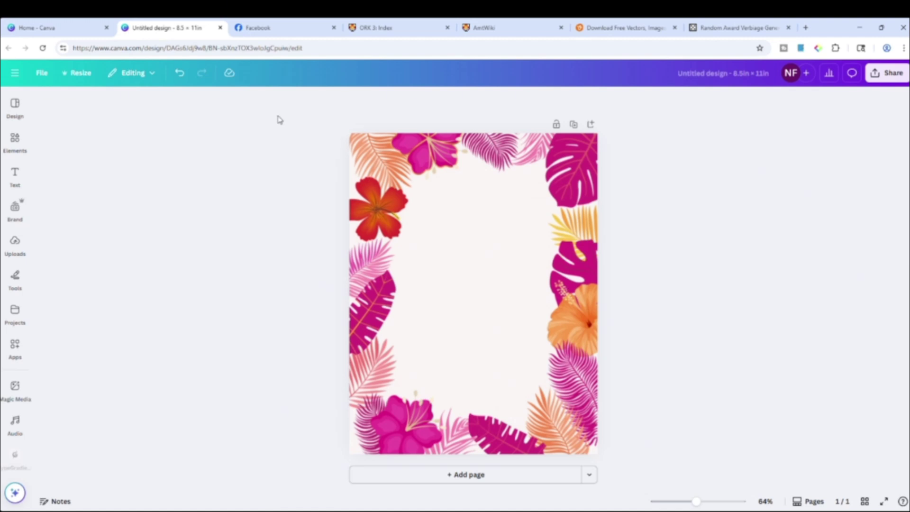
pyautogui.moveTo(278, 116); pyautogui.dragTo(700, 474)
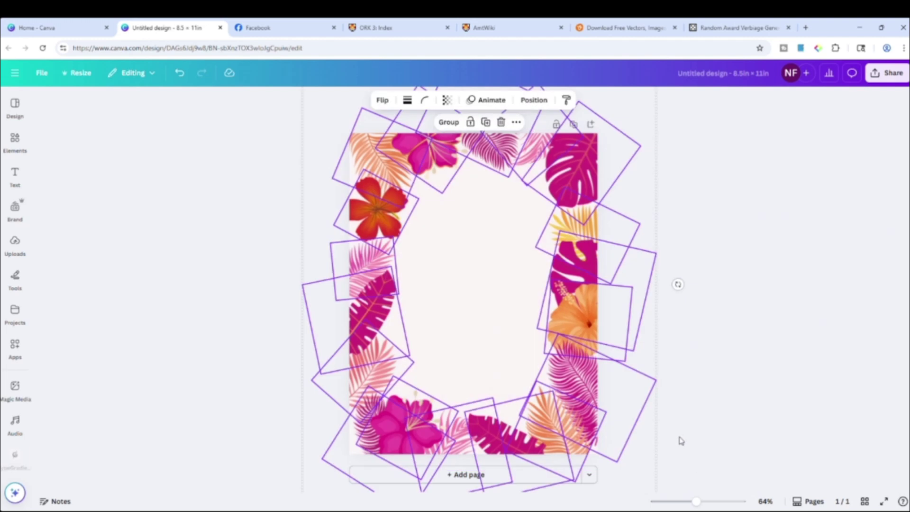
pyautogui.press('Delete')
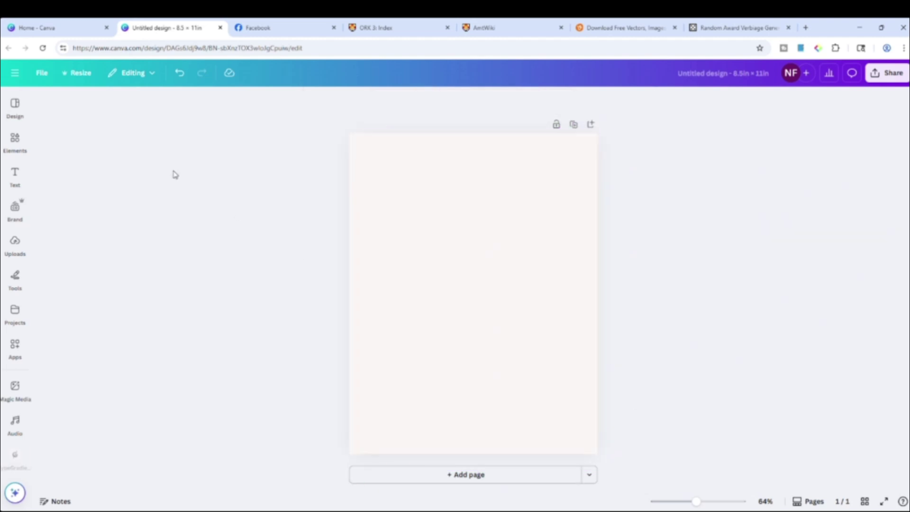
# - Search templates for 'armor' and apply the blue knight poster template
pyautogui.click(15, 109)
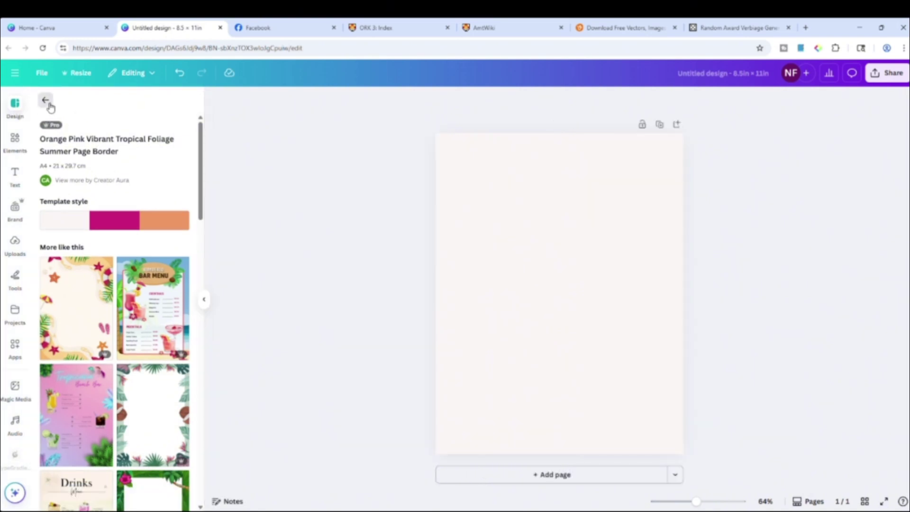
pyautogui.click(46, 101)
pyautogui.click(132, 104)
pyautogui.write('armor')
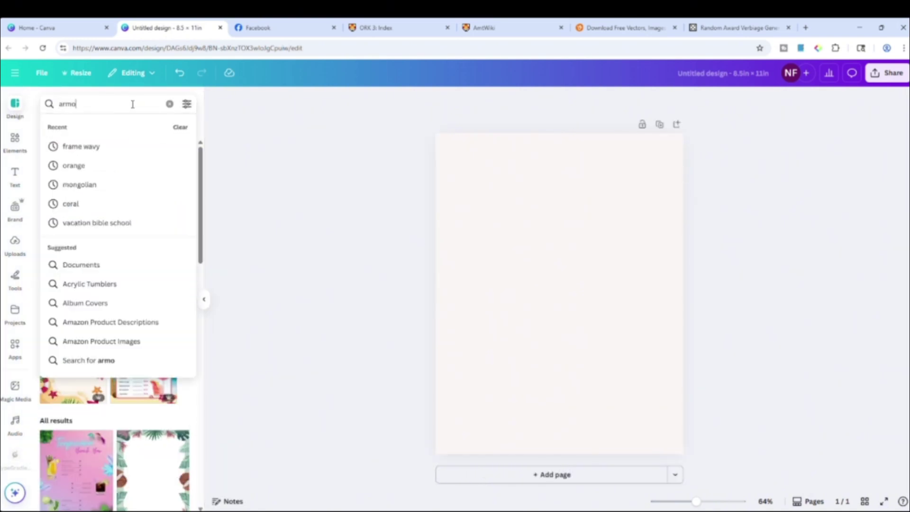
pyautogui.press('Return')
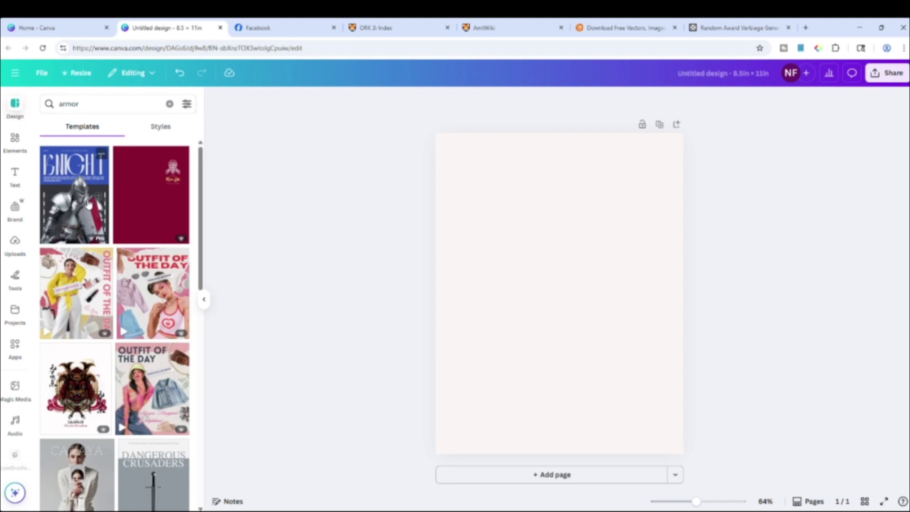
pyautogui.click(89, 204)
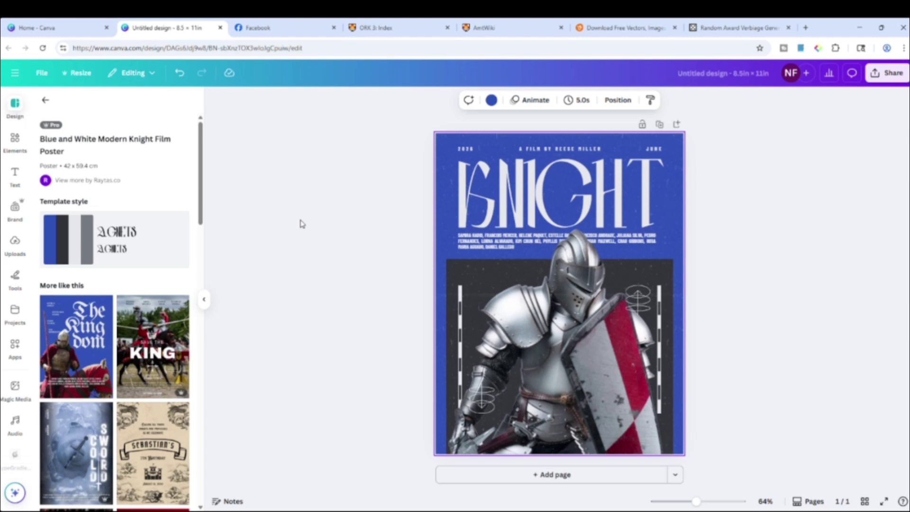
# - Try cropping the poster's top image and change the KNIGHT headline to 'YOUR NAME'
pyautogui.click(302, 224)
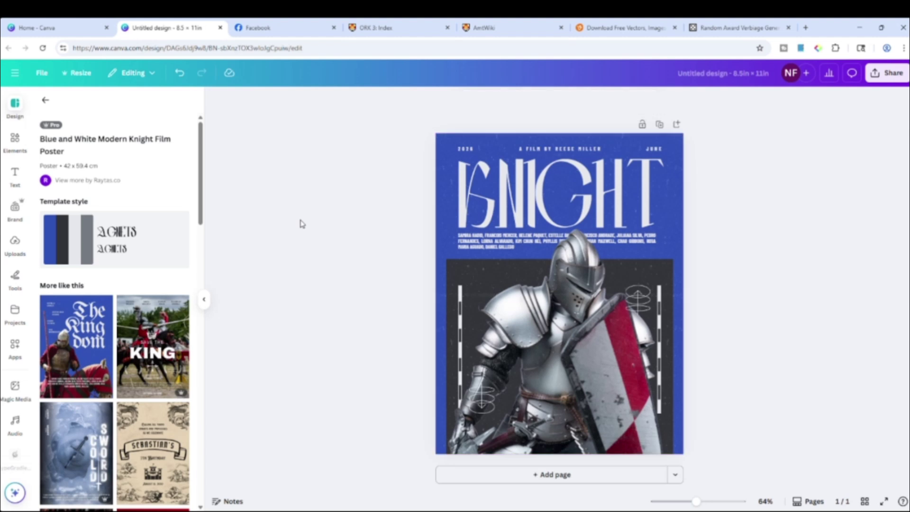
pyautogui.click(565, 187)
pyautogui.doubleClick(659, 197)
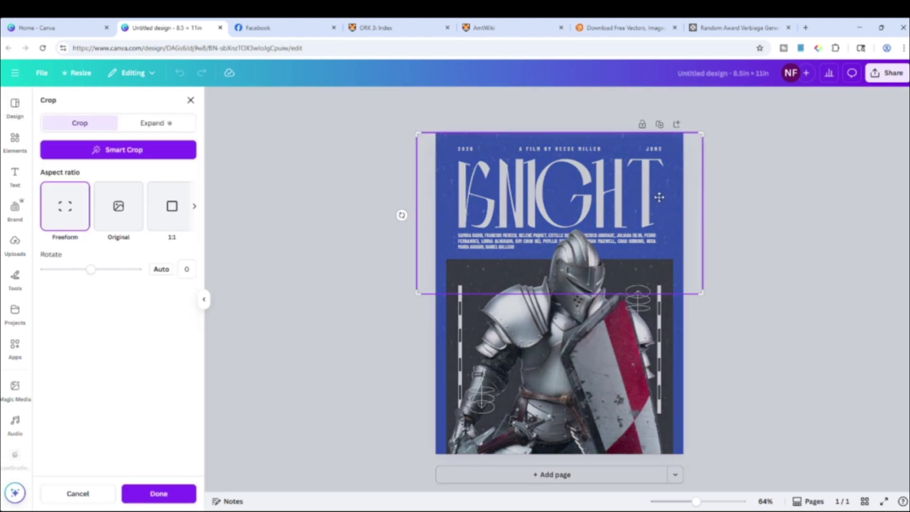
pyautogui.doubleClick(473, 192)
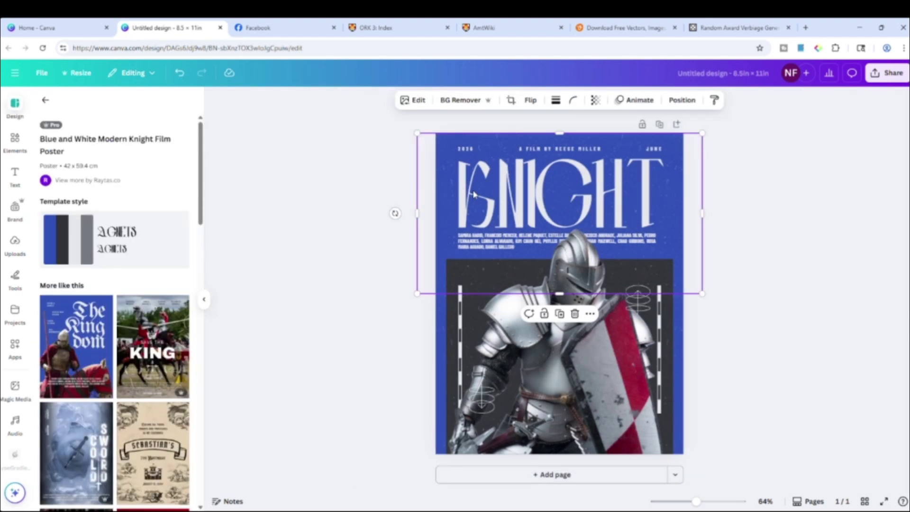
pyautogui.doubleClick(464, 193)
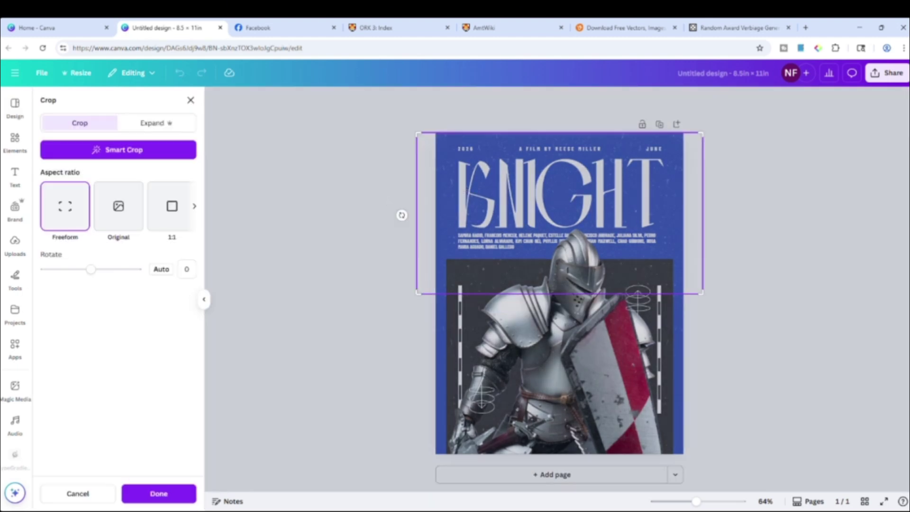
pyautogui.click(160, 496)
pyautogui.scroll(5, 592, 275)
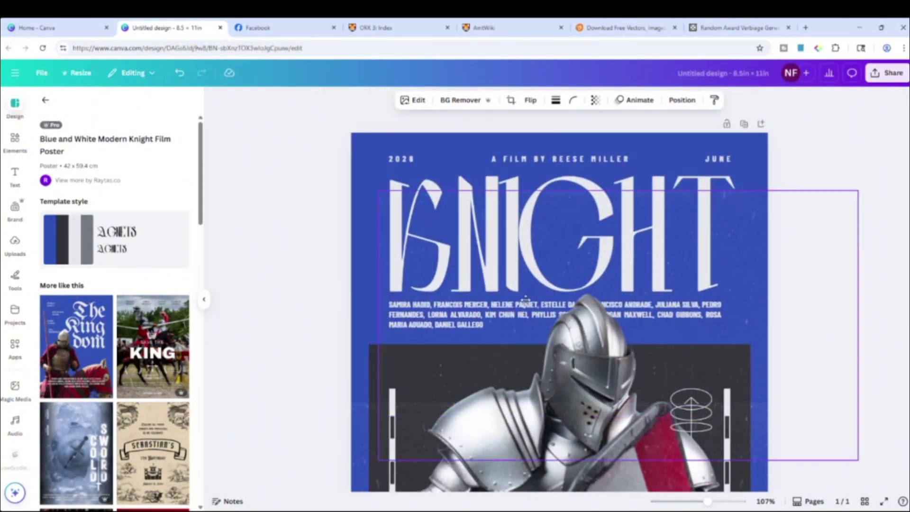
pyautogui.click(464, 219)
pyautogui.click(465, 216)
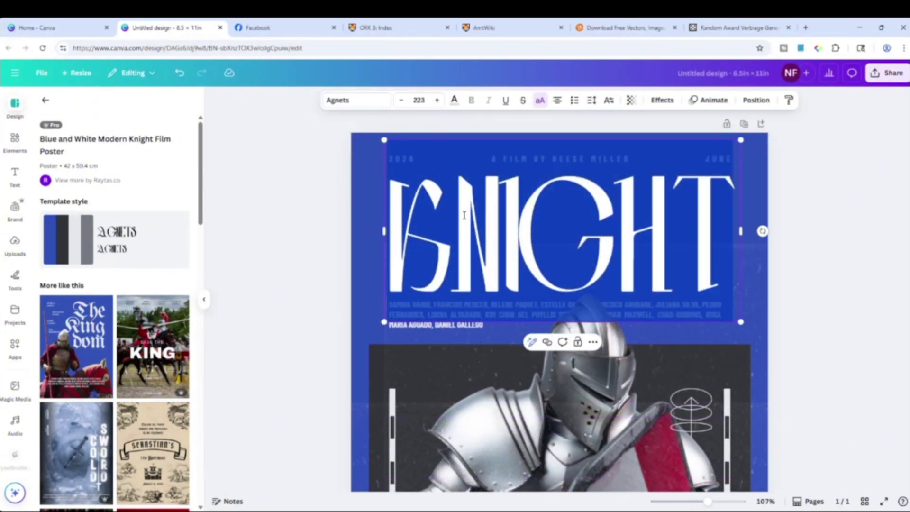
pyautogui.write('YOUR NAME')
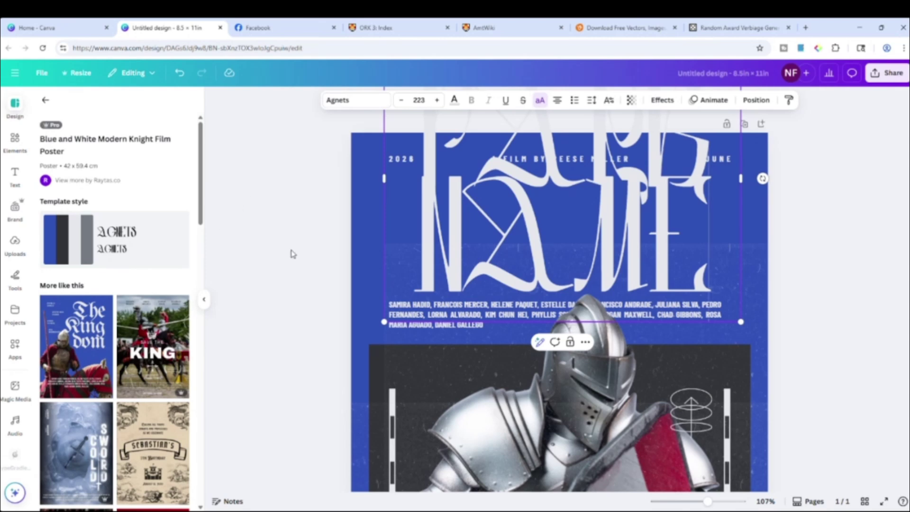
# - Delete every poster element and the blue page background
pyautogui.scroll(-5, 291, 254)
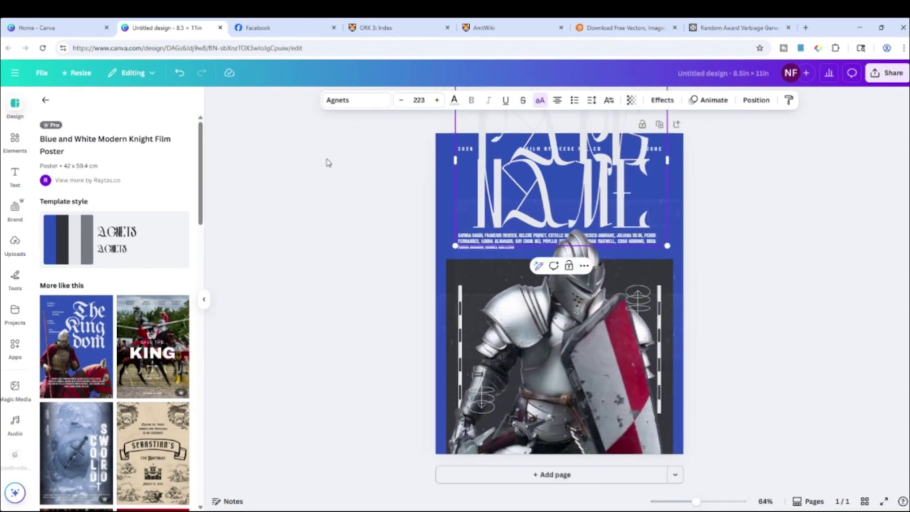
pyautogui.moveTo(343, 122); pyautogui.dragTo(789, 472)
pyautogui.press('Delete')
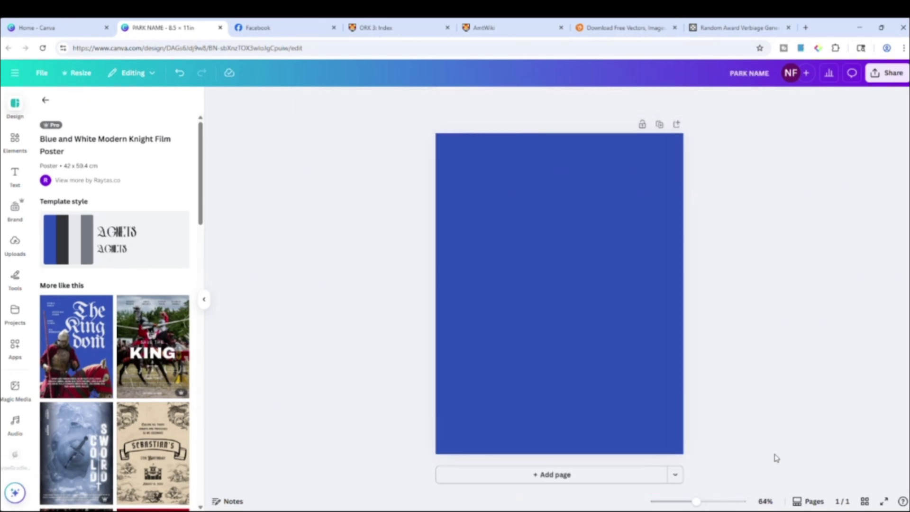
pyautogui.press('Delete')
# - Search Elements for 'sword' and add the first sword graphic to the page
pyautogui.moveTo(351, 122); pyautogui.dragTo(792, 481)
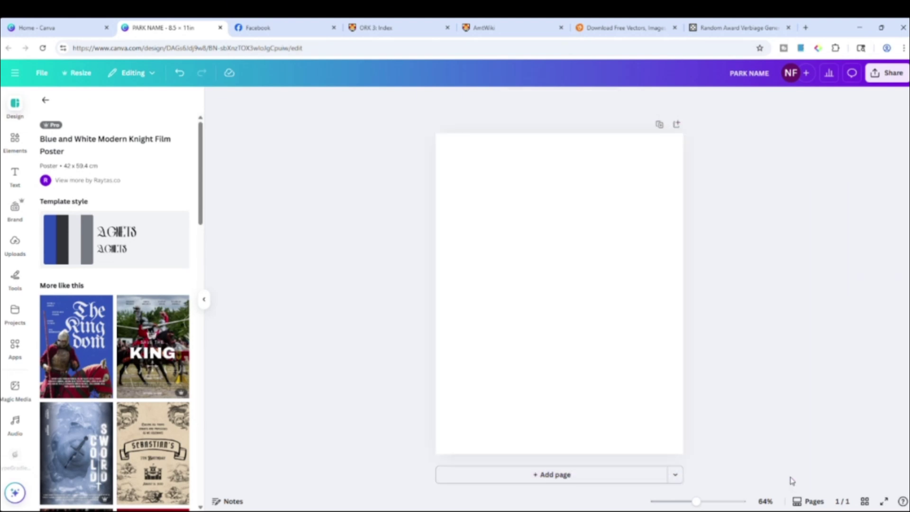
pyautogui.click(15, 140)
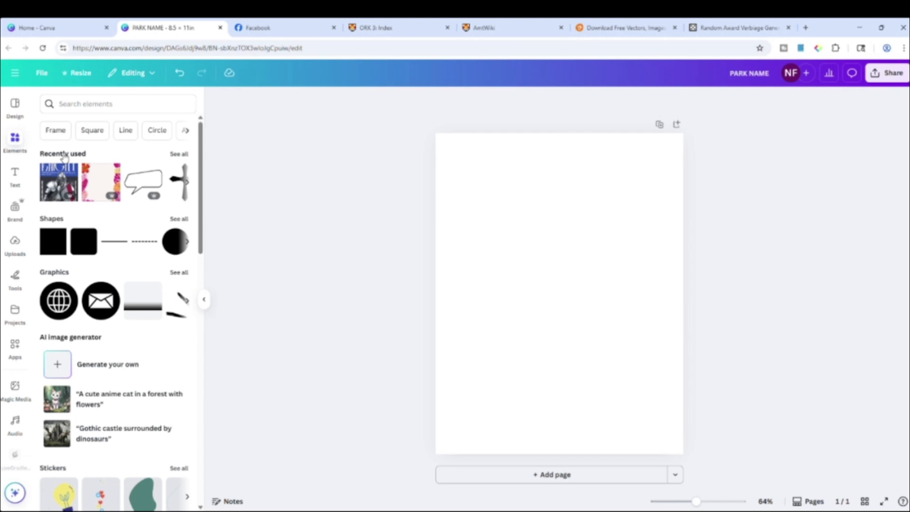
pyautogui.click(83, 104)
pyautogui.write('sword')
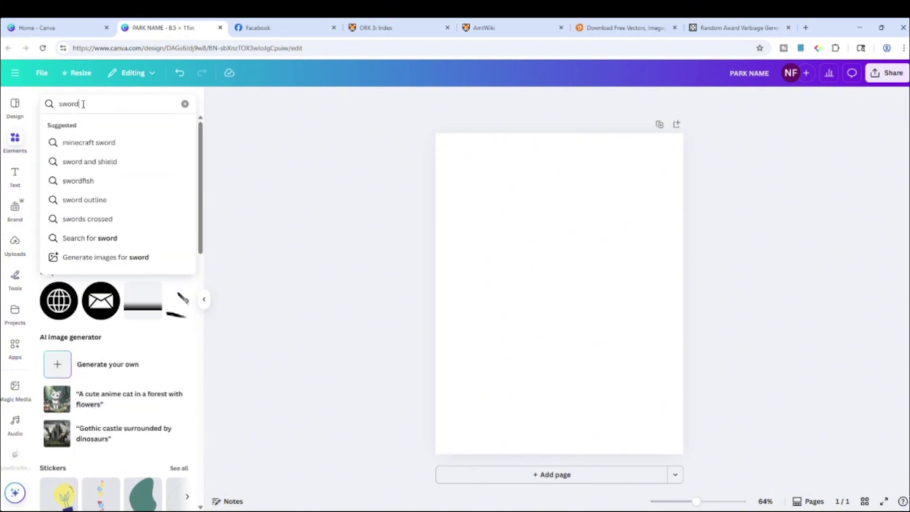
pyautogui.press('Return')
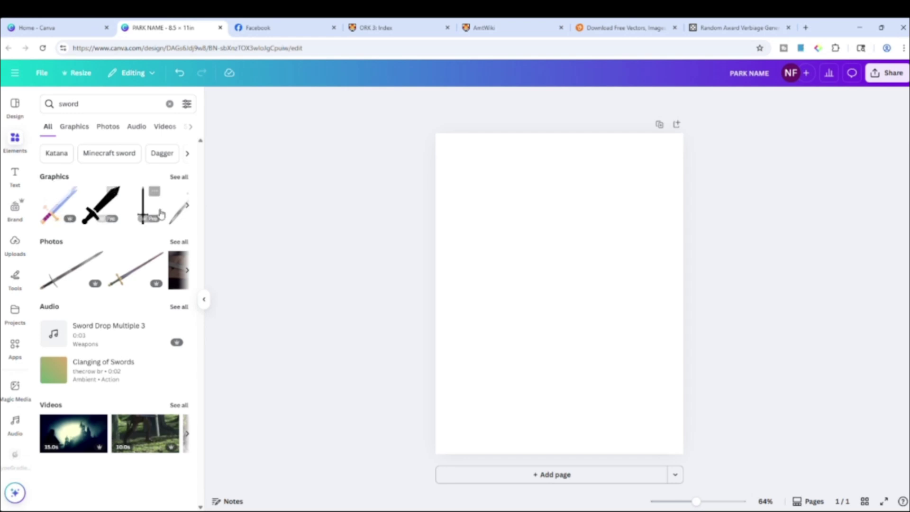
pyautogui.click(59, 213)
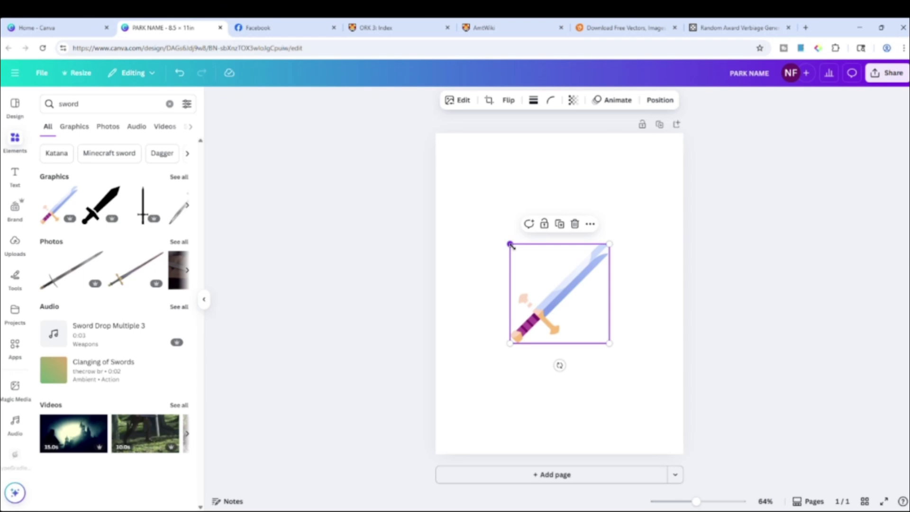
# - Enlarge the sword graphic, tilt it diagonally and shift it right
pyautogui.moveTo(511, 244); pyautogui.dragTo(443, 177)
pyautogui.moveTo(526, 366); pyautogui.dragTo(618, 311)
pyautogui.moveTo(559, 294); pyautogui.dragTo(634, 302)
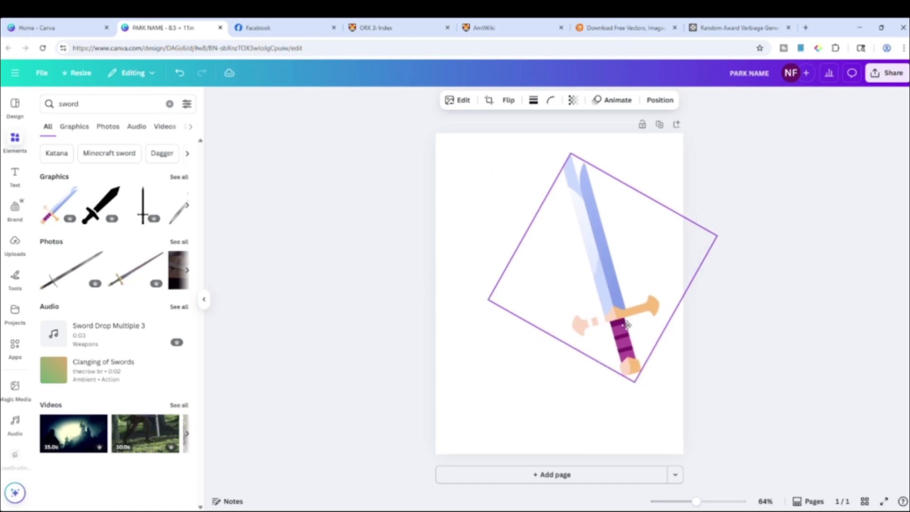
pyautogui.click(182, 242)
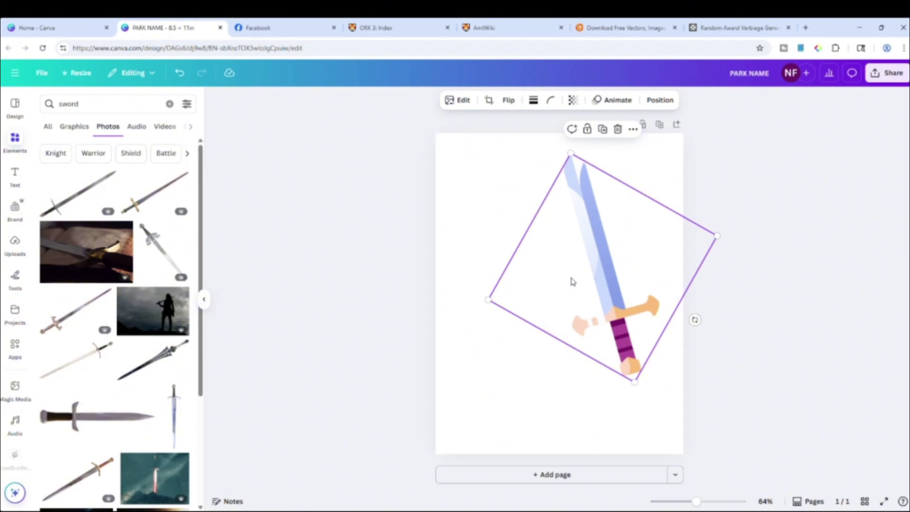
# - Replace the sword graphic with the dark glowing sword photo, resized to fill the page
pyautogui.press('Delete')
pyautogui.scroll(-4, 138, 305)
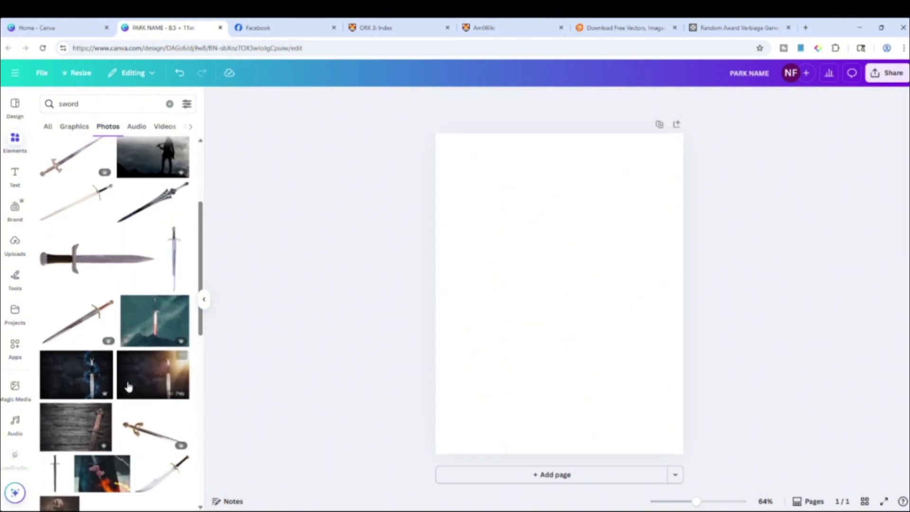
pyautogui.click(79, 379)
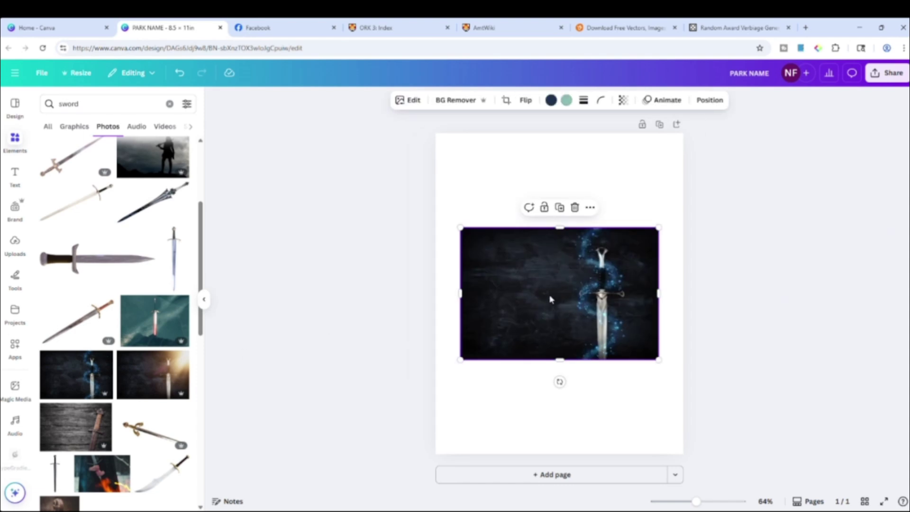
pyautogui.moveTo(559, 297); pyautogui.dragTo(489, 192)
pyautogui.moveTo(590, 256); pyautogui.dragTo(898, 471)
pyautogui.moveTo(619, 370); pyautogui.dragTo(401, 317)
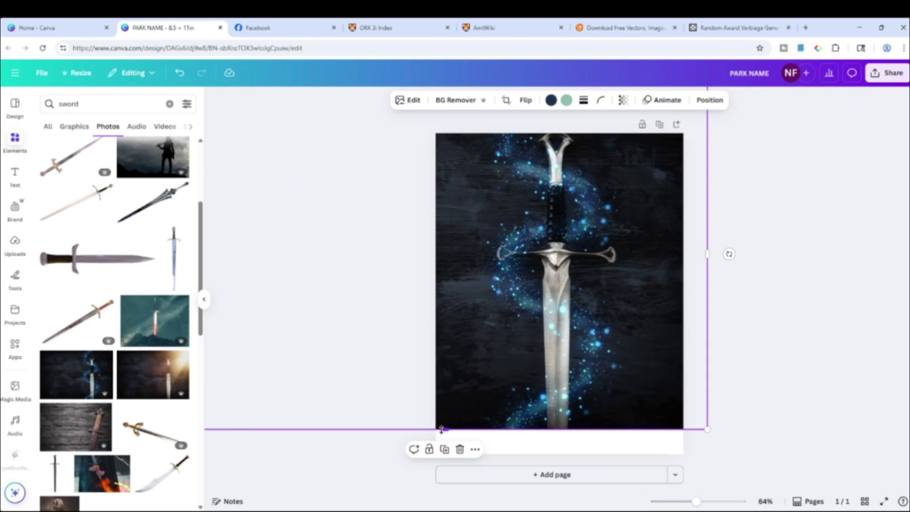
pyautogui.moveTo(441, 430); pyautogui.dragTo(442, 453)
pyautogui.moveTo(585, 366); pyautogui.dragTo(579, 356)
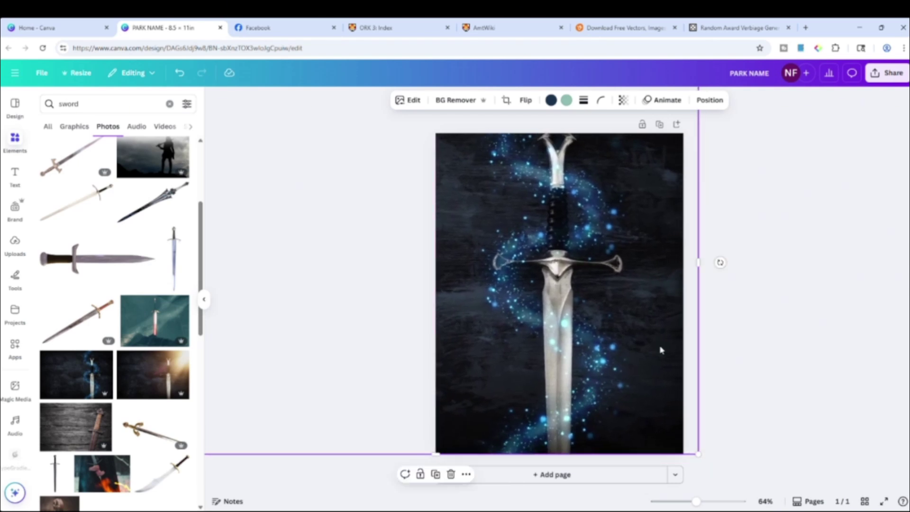
pyautogui.click(821, 318)
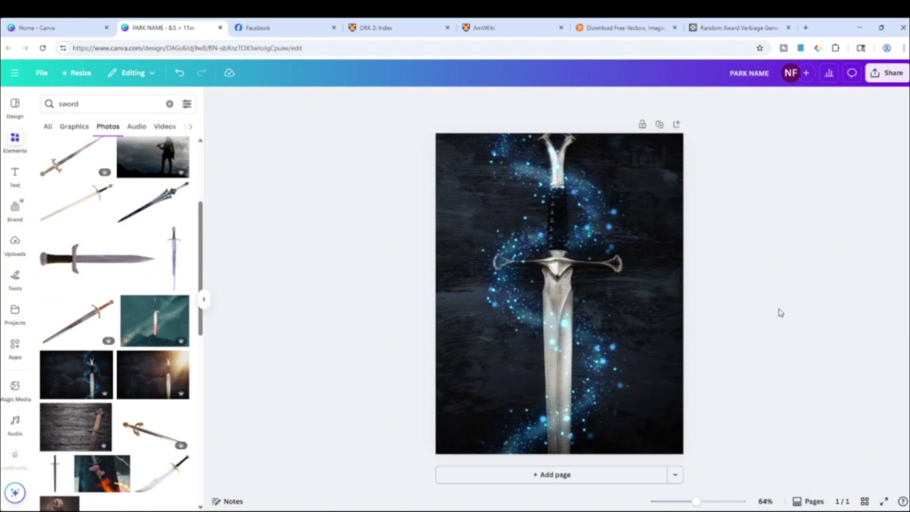
# - Select the glowing sword photo and delete it, leaving the page blank
pyautogui.scroll(-2, 122, 338)
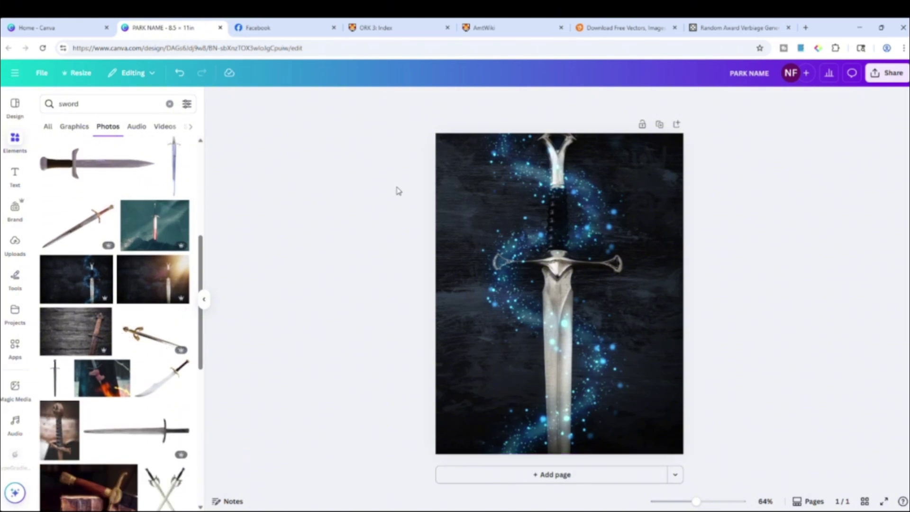
pyautogui.moveTo(392, 132); pyautogui.dragTo(844, 415)
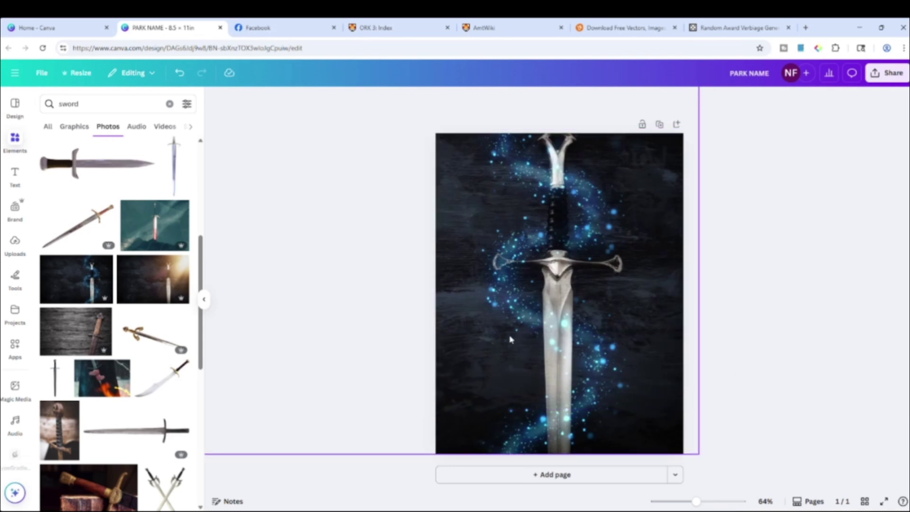
pyautogui.click(554, 294)
pyautogui.press('Delete')
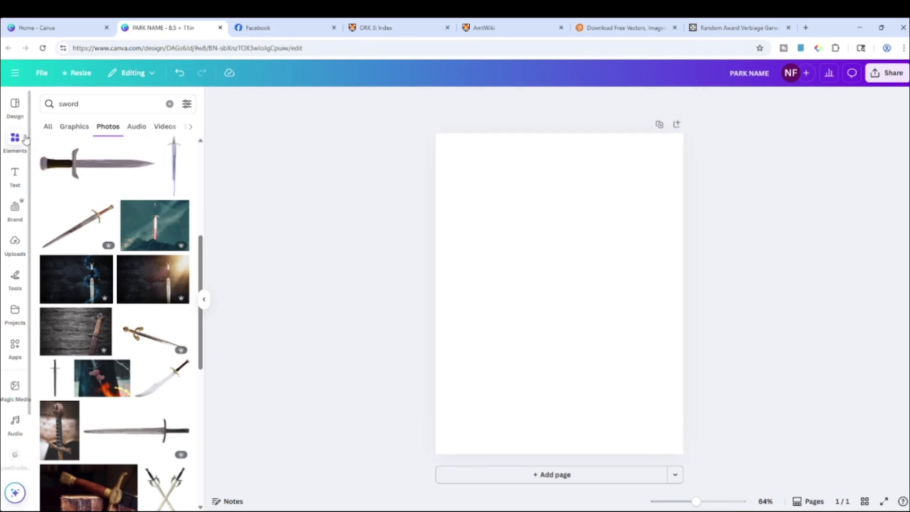
# - In the Text panel, select the Around The Fire brand kit for text styles
pyautogui.click(18, 178)
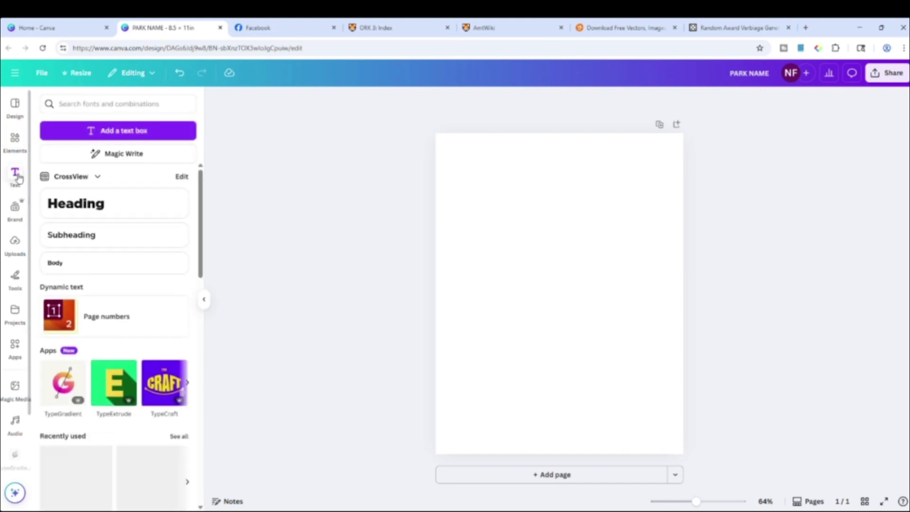
pyautogui.click(94, 177)
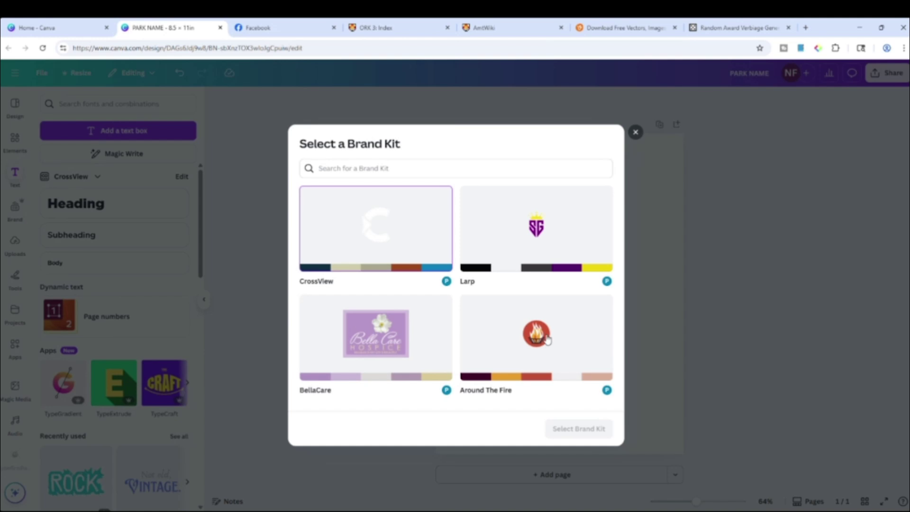
pyautogui.click(568, 335)
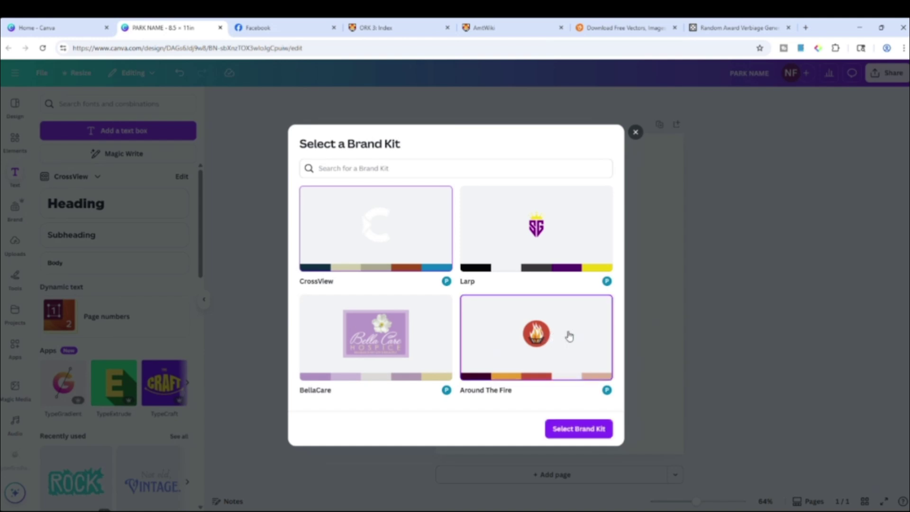
pyautogui.click(587, 436)
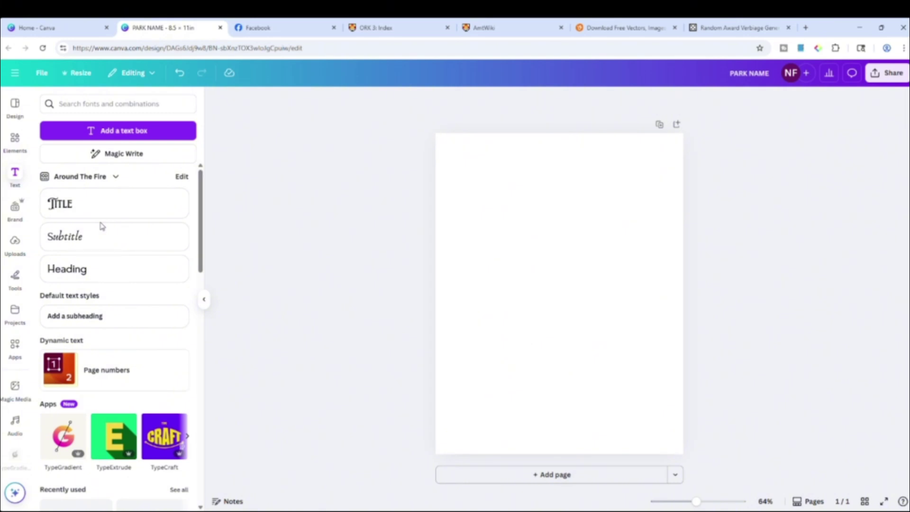
# - Add an enlarged Title heading reading 'Saint Godric', widened to fit on one line
pyautogui.click(76, 207)
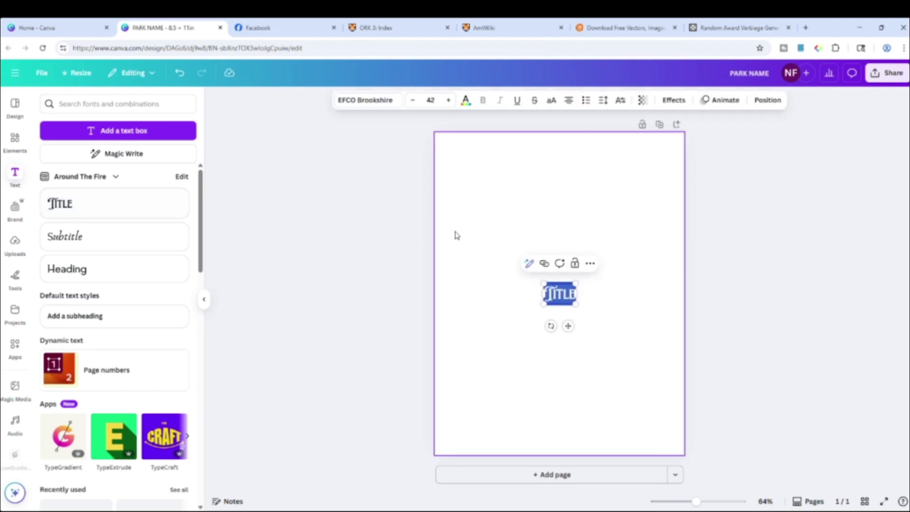
pyautogui.moveTo(543, 284); pyautogui.dragTo(452, 219)
pyautogui.click(538, 270)
pyautogui.doubleClick(538, 270)
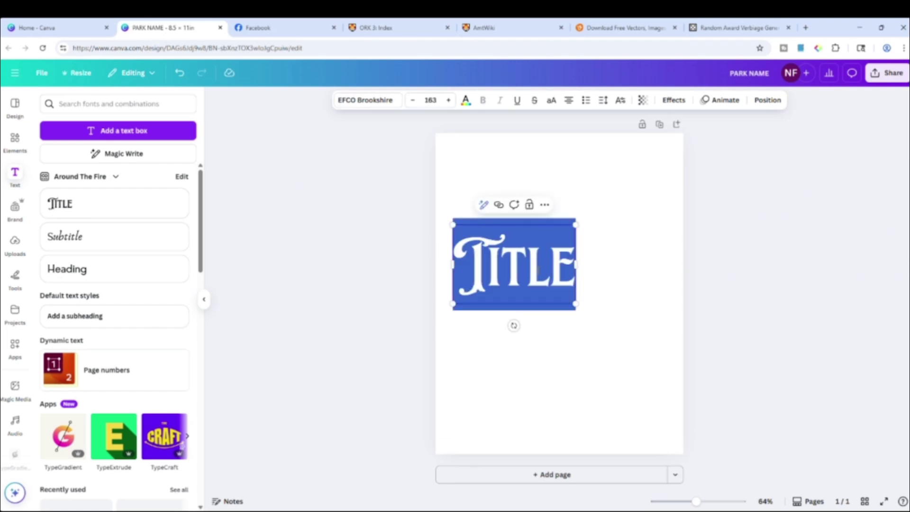
pyautogui.write('Saint Godric')
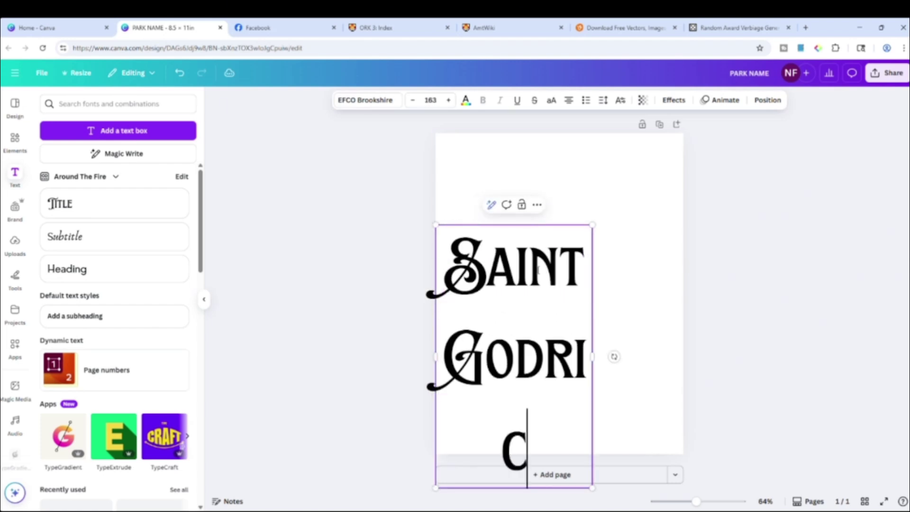
pyautogui.scroll(-1, 658, 318)
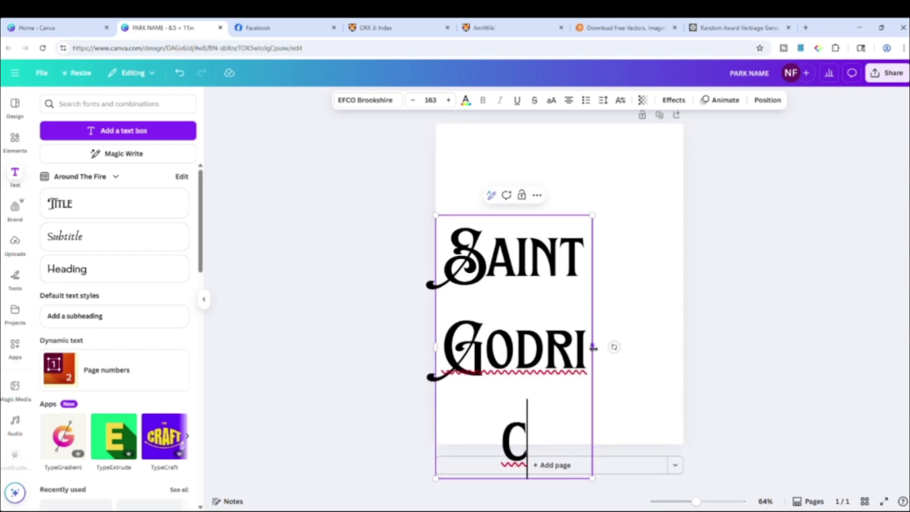
pyautogui.moveTo(593, 348); pyautogui.dragTo(826, 321)
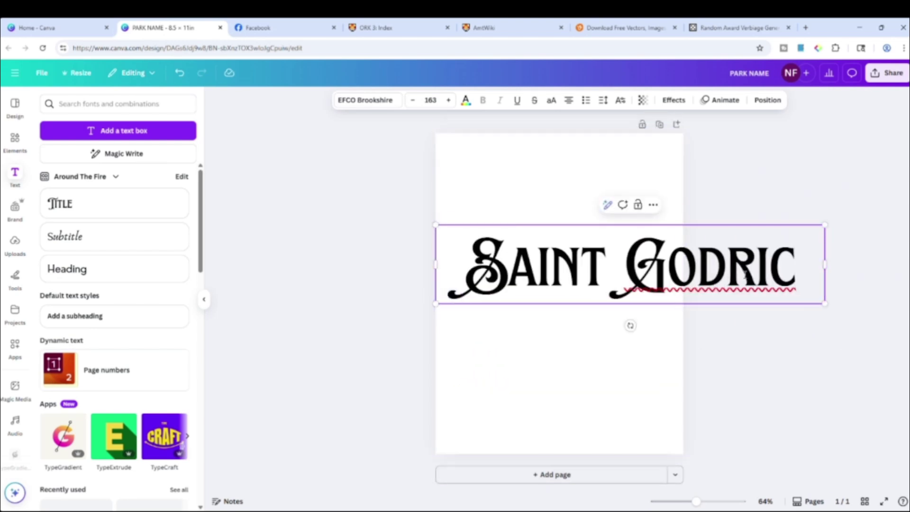
pyautogui.click(733, 265)
pyautogui.press('Escape')
# - Move the Saint Godric title up and left and tighten its letter spacing to -88
pyautogui.moveTo(624, 269); pyautogui.dragTo(556, 184)
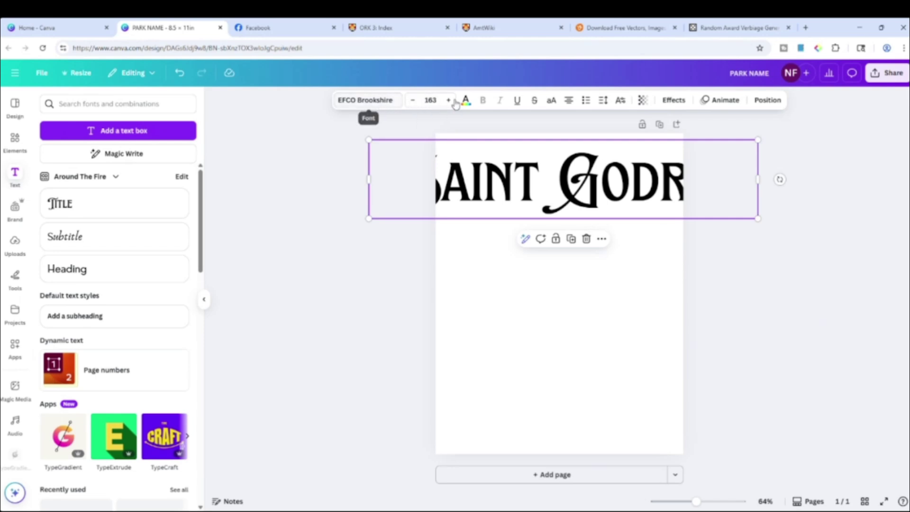
pyautogui.click(605, 101)
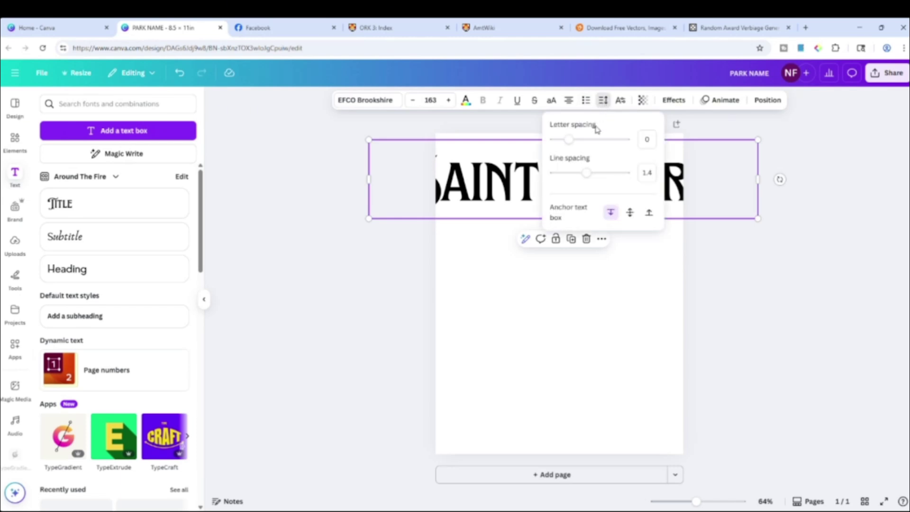
pyautogui.moveTo(569, 144); pyautogui.dragTo(572, 141)
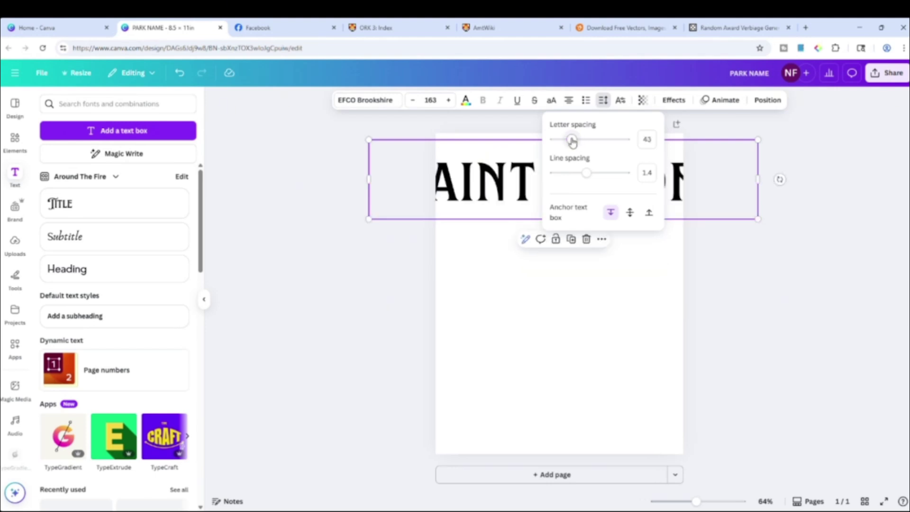
pyautogui.click(557, 247)
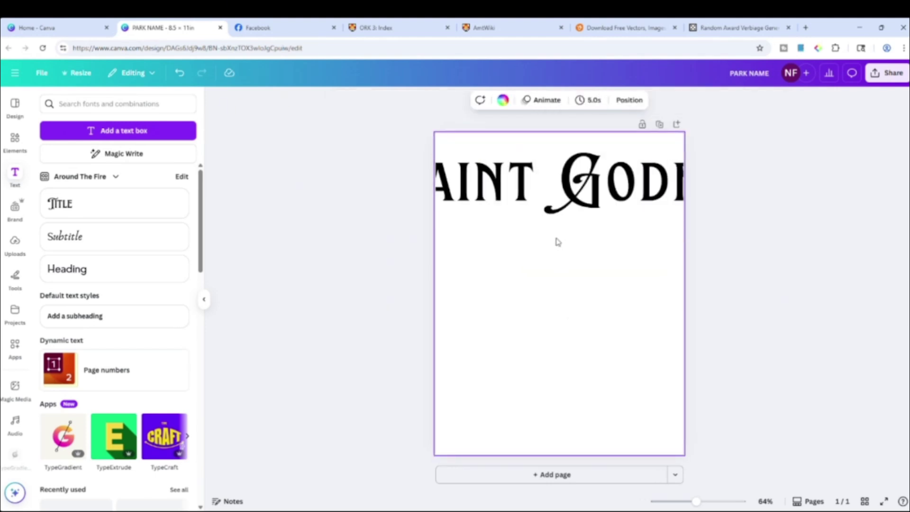
# - Delete the Saint Godric title text box, leaving the page blank
pyautogui.click(592, 190)
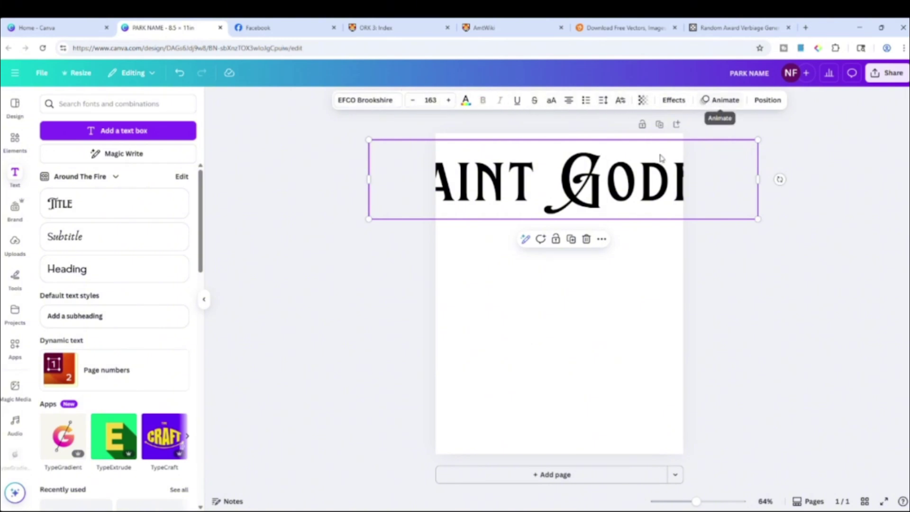
pyautogui.click(550, 189)
pyautogui.press('Delete')
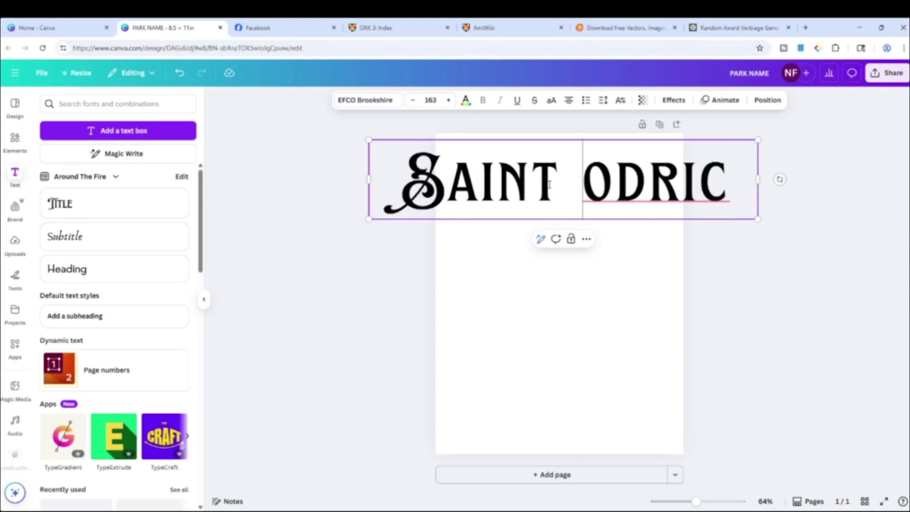
pyautogui.click(537, 306)
pyautogui.click(541, 207)
pyautogui.press('Delete')
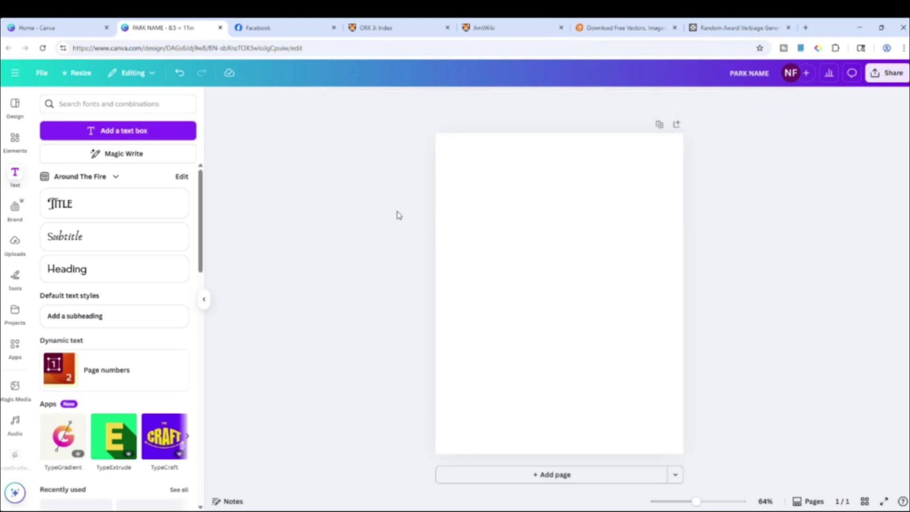
# - Place the uploaded archer photo across the page's upper half, remove its background, then delete it
pyautogui.click(14, 243)
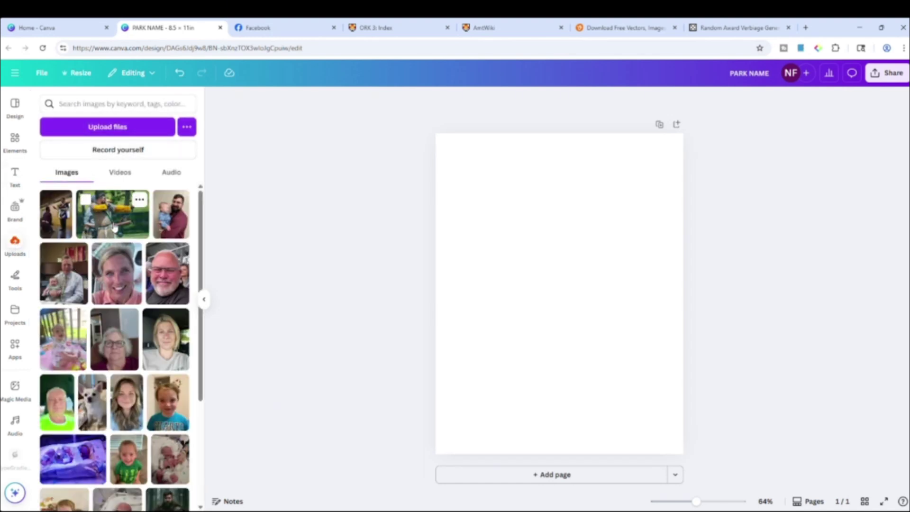
pyautogui.click(114, 229)
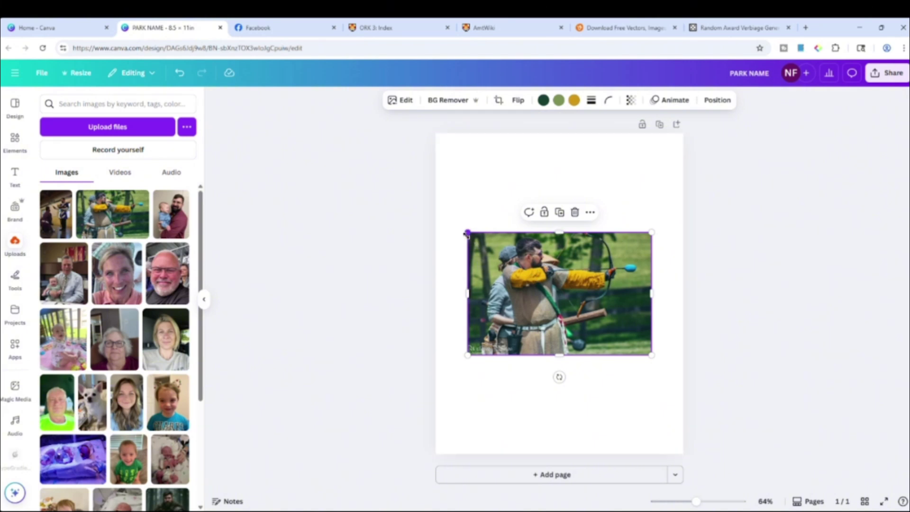
pyautogui.moveTo(468, 233); pyautogui.dragTo(258, 92)
pyautogui.moveTo(519, 282); pyautogui.dragTo(633, 319)
pyautogui.moveTo(382, 167); pyautogui.dragTo(467, 224)
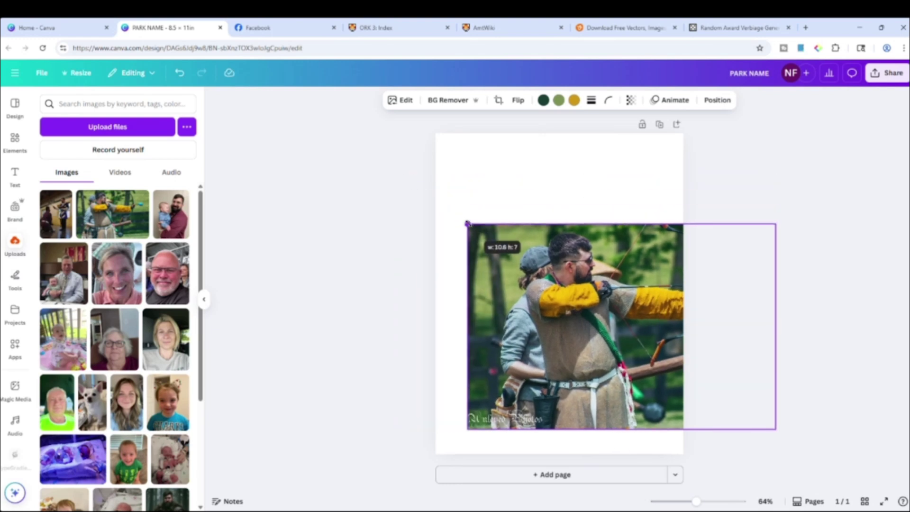
pyautogui.moveTo(562, 300); pyautogui.dragTo(516, 255)
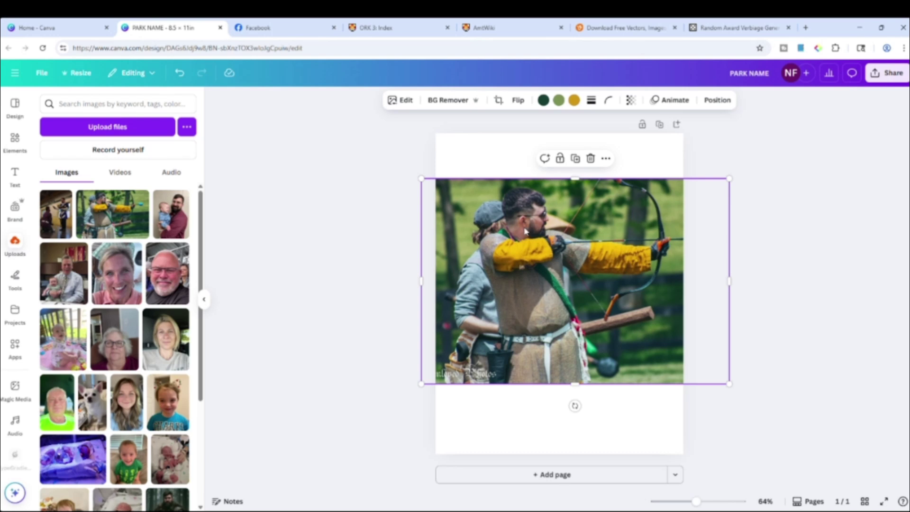
pyautogui.click(444, 101)
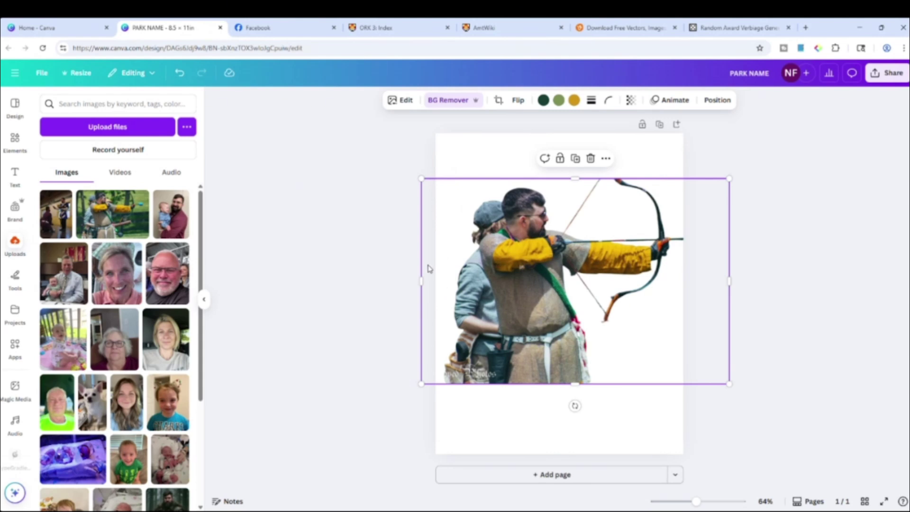
pyautogui.press('Delete')
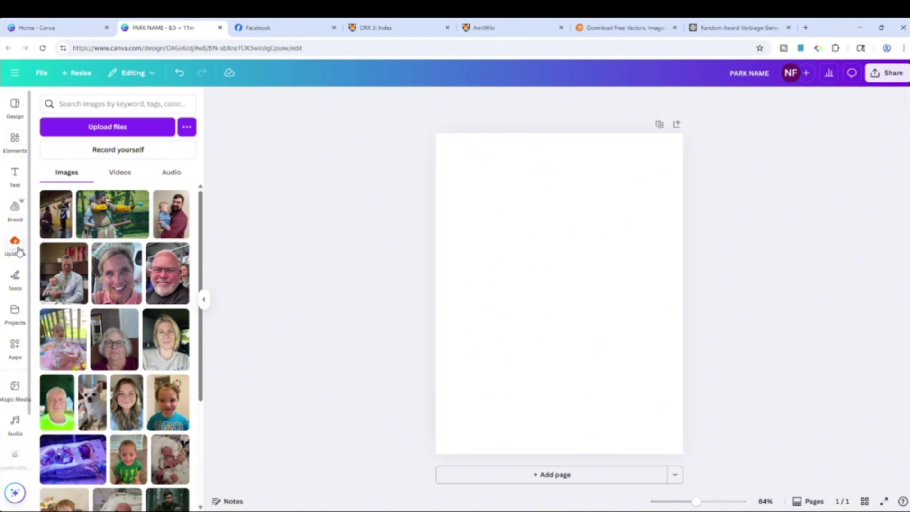
pyautogui.click(15, 105)
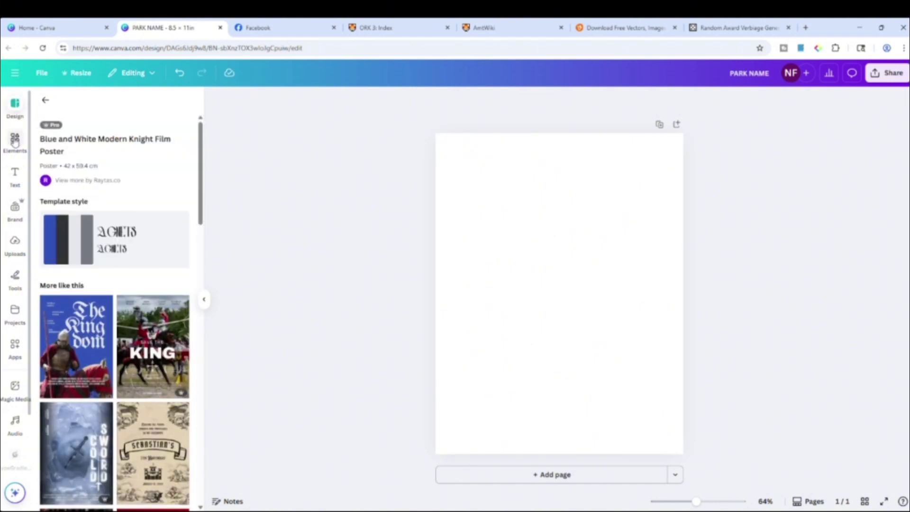
pyautogui.click(15, 140)
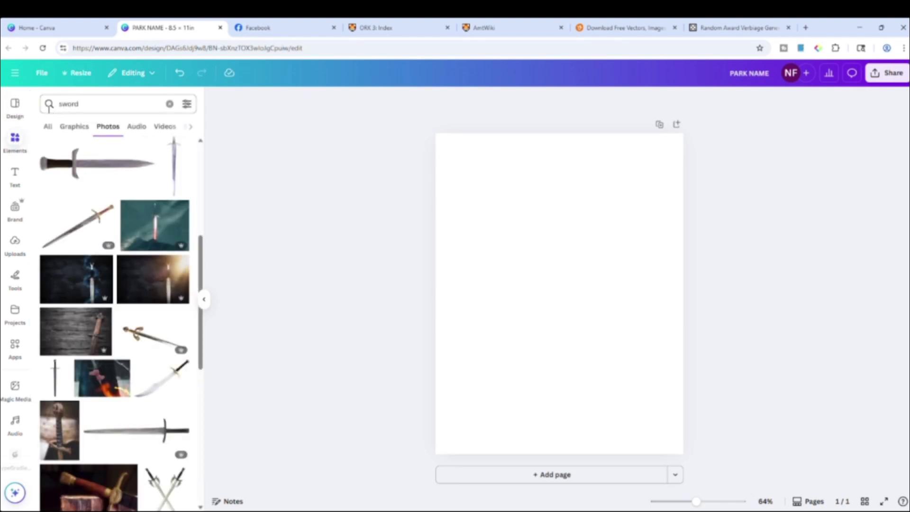
pyautogui.click(15, 176)
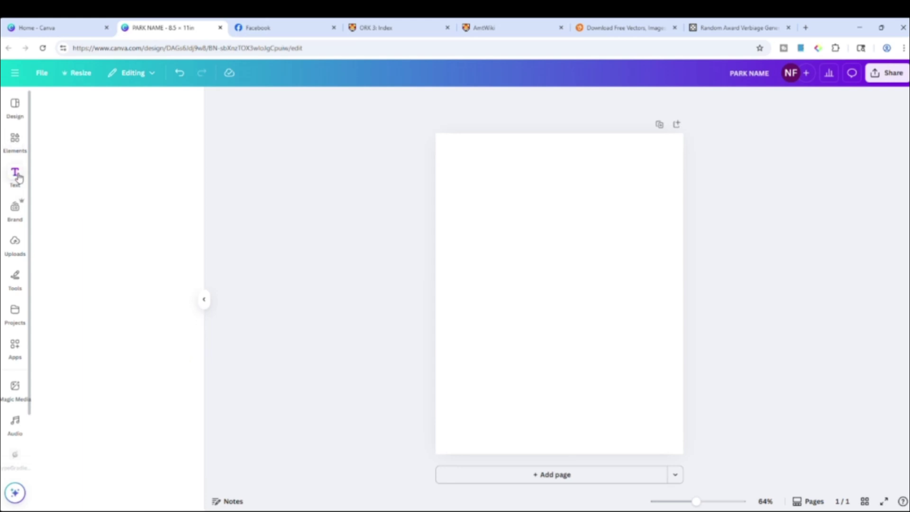
pyautogui.click(15, 244)
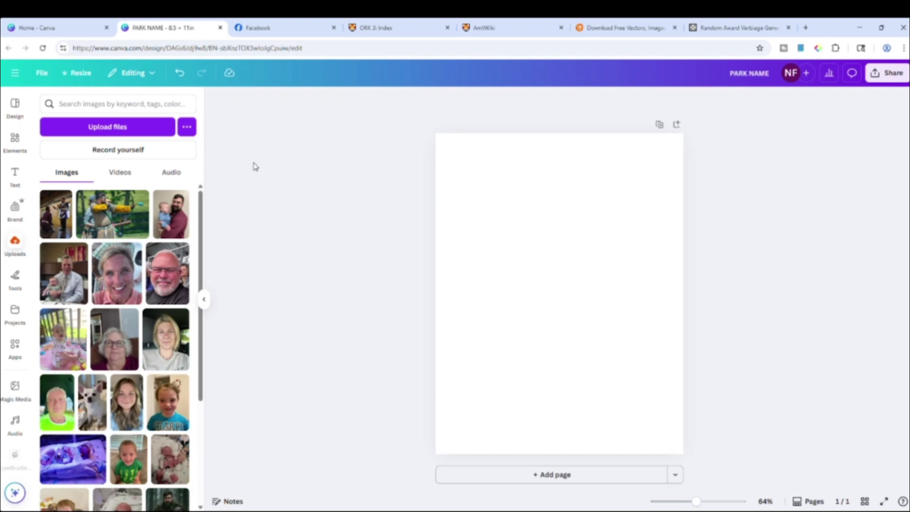
pyautogui.click(634, 33)
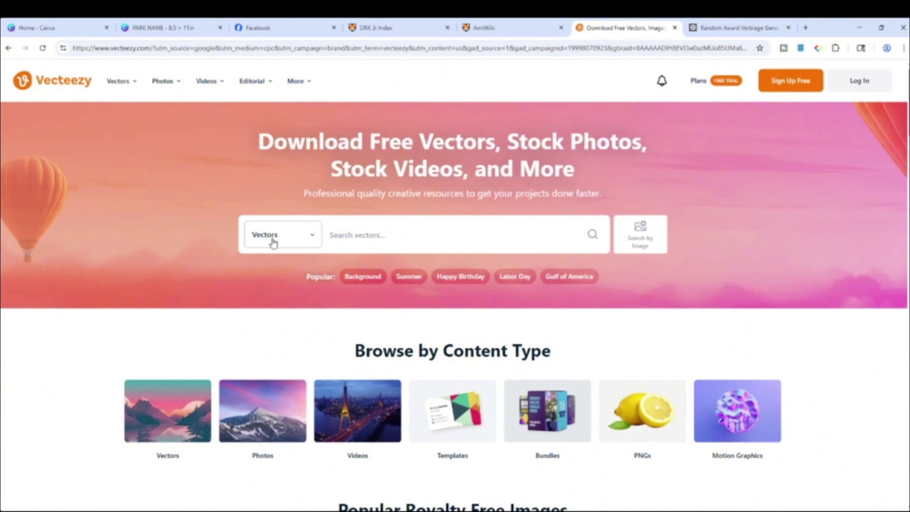
pyautogui.moveTo(236, 82)
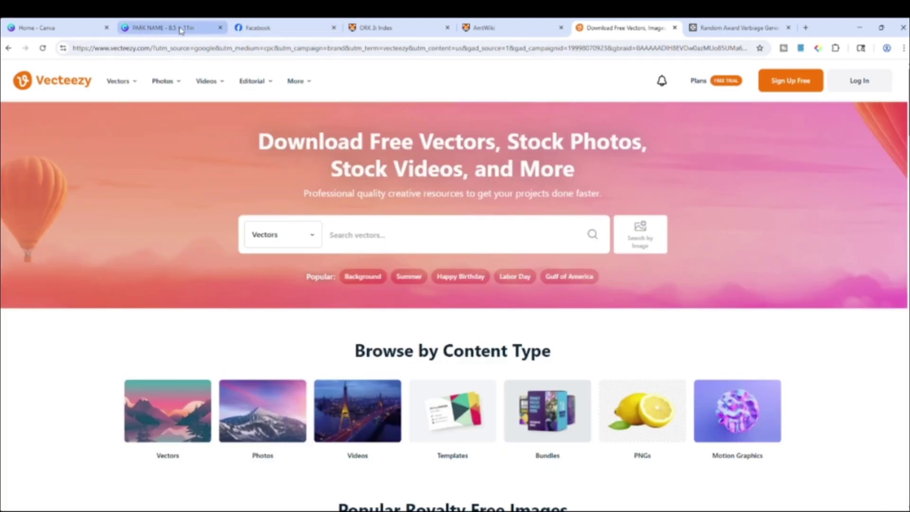
pyautogui.click(181, 30)
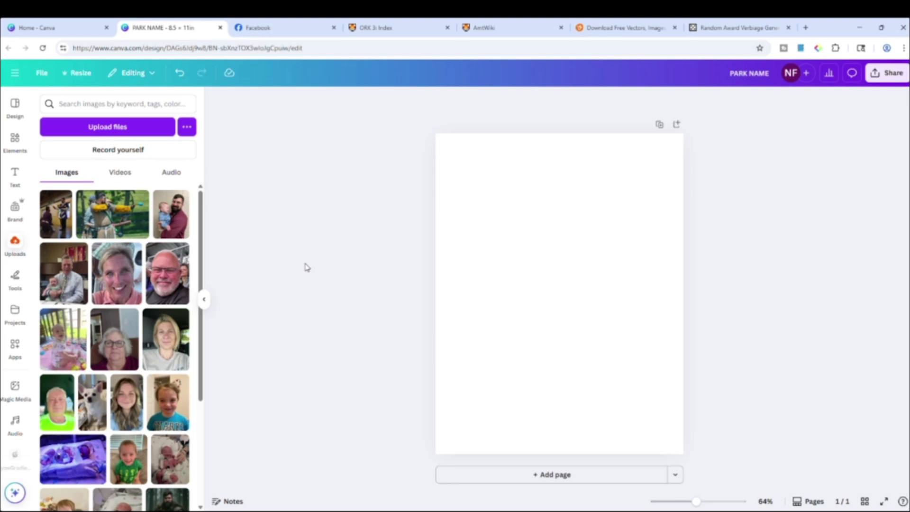
pyautogui.click(139, 126)
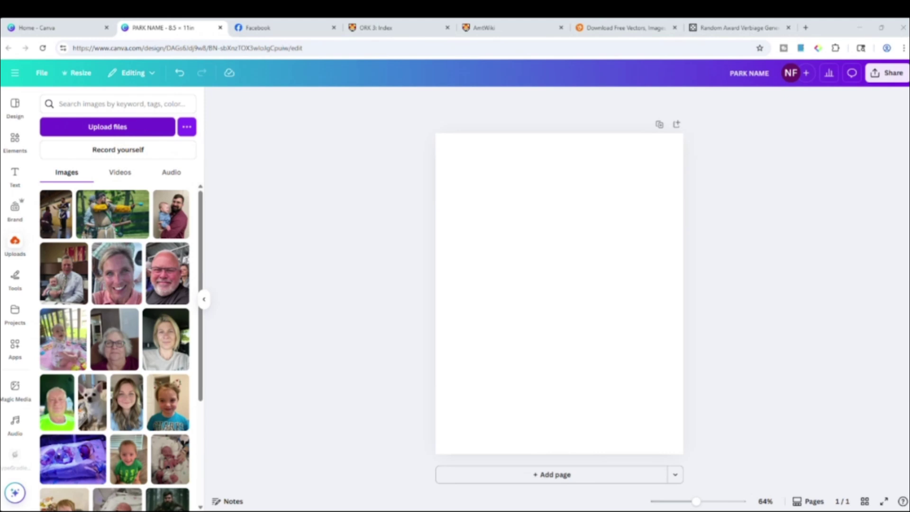
pyautogui.press('Escape')
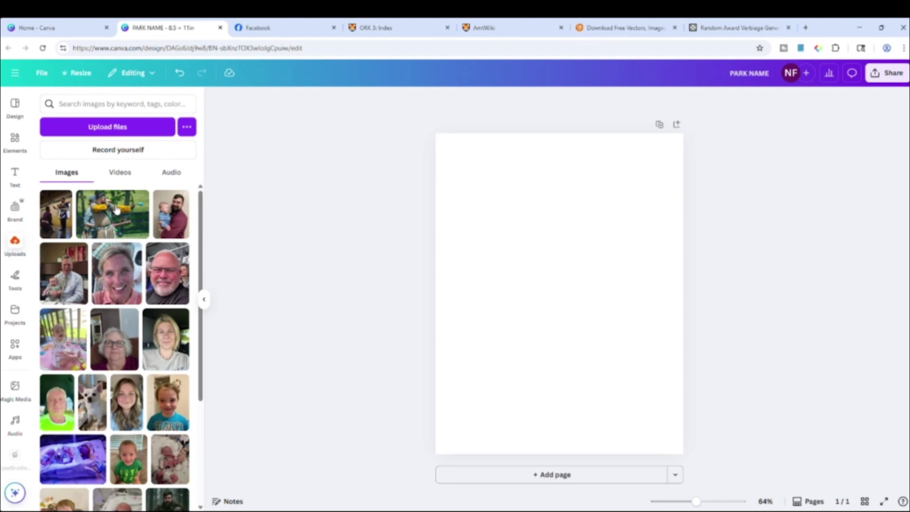
# - In ORK 3, go from Kingdom of Winters Edge to Radiant Valley's active players and open the recipient's record
pyautogui.moveTo(164, 227)
pyautogui.click(401, 31)
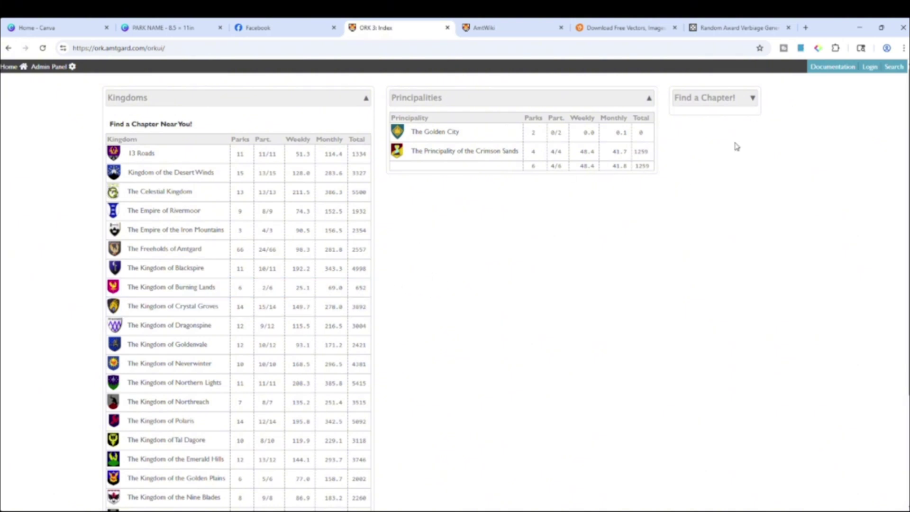
pyautogui.scroll(-3, 279, 342)
pyautogui.scroll(1, 278, 345)
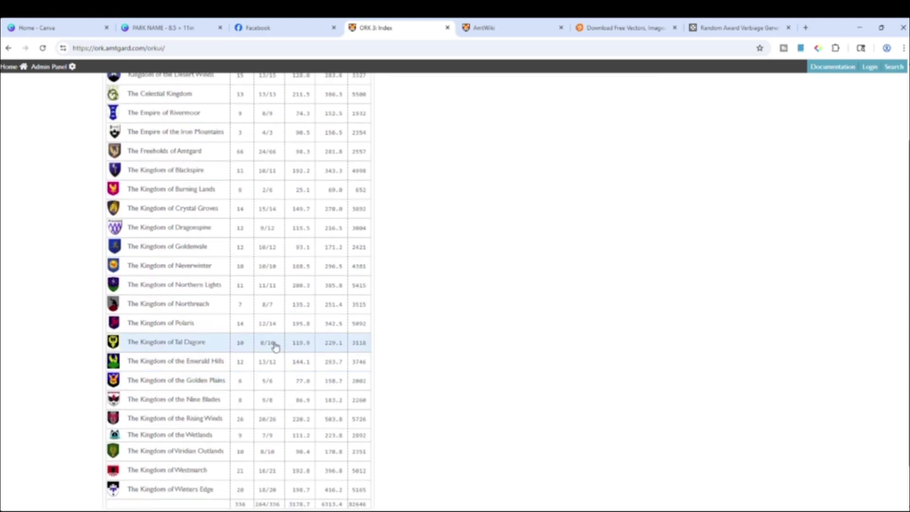
pyautogui.scroll(1, 179, 315)
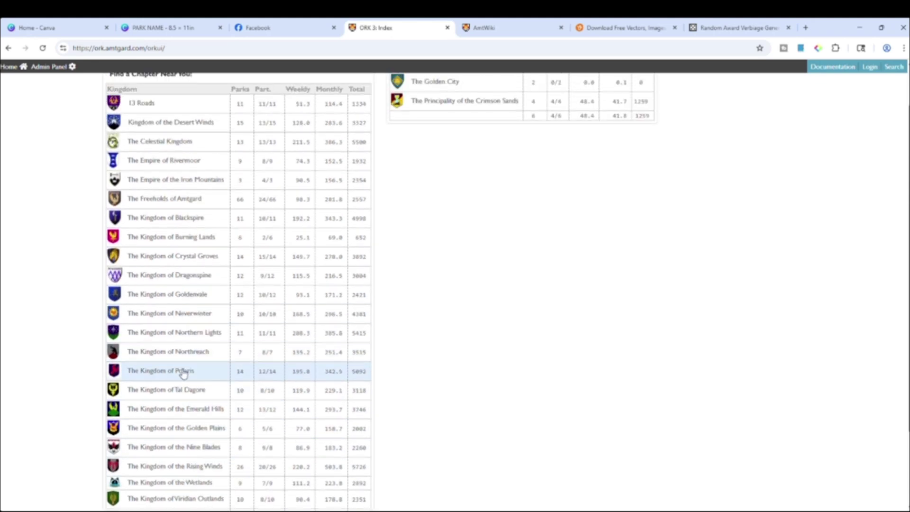
pyautogui.scroll(-2, 180, 365)
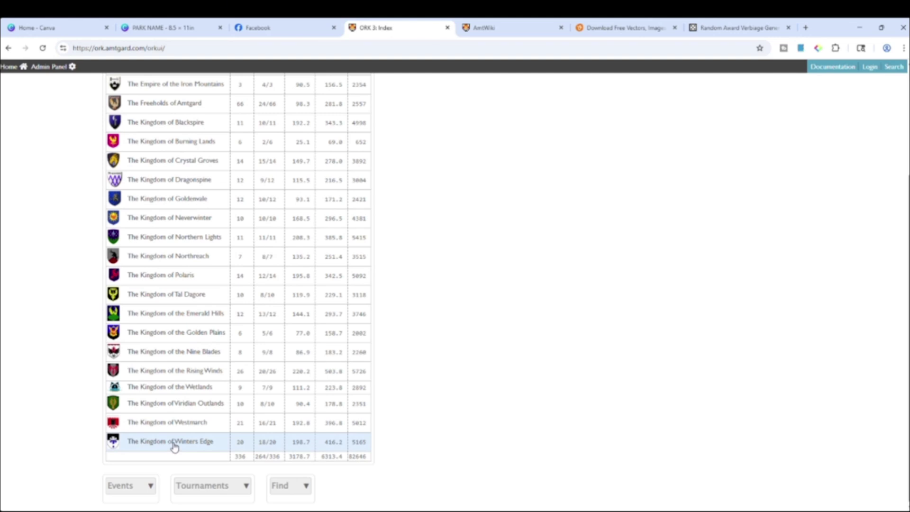
pyautogui.click(174, 442)
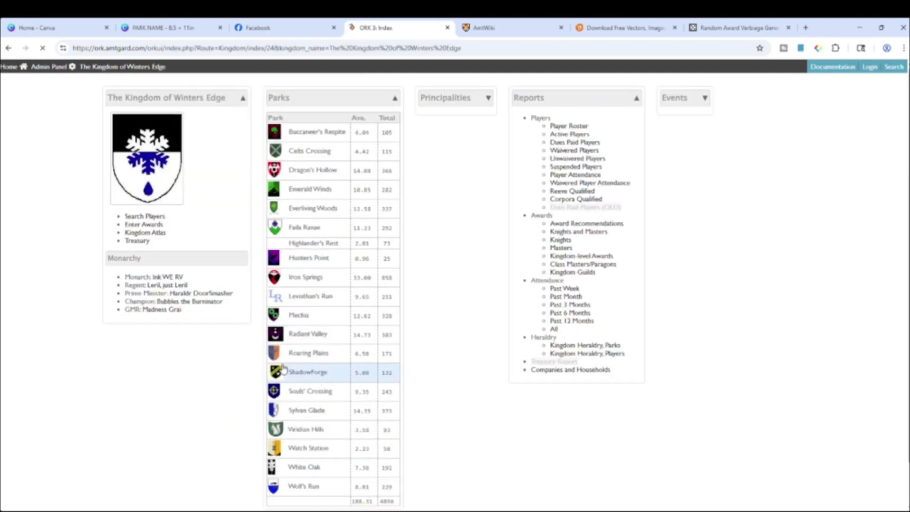
pyautogui.click(320, 346)
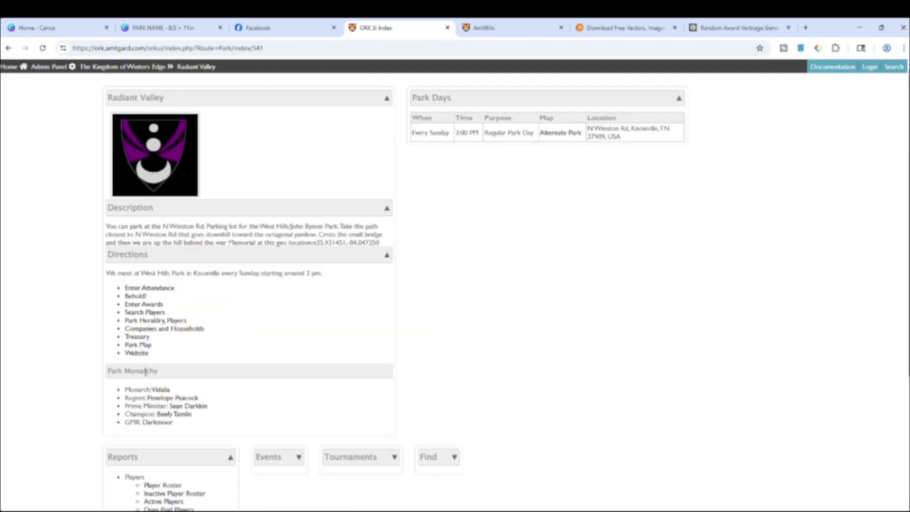
pyautogui.scroll(-1, 148, 359)
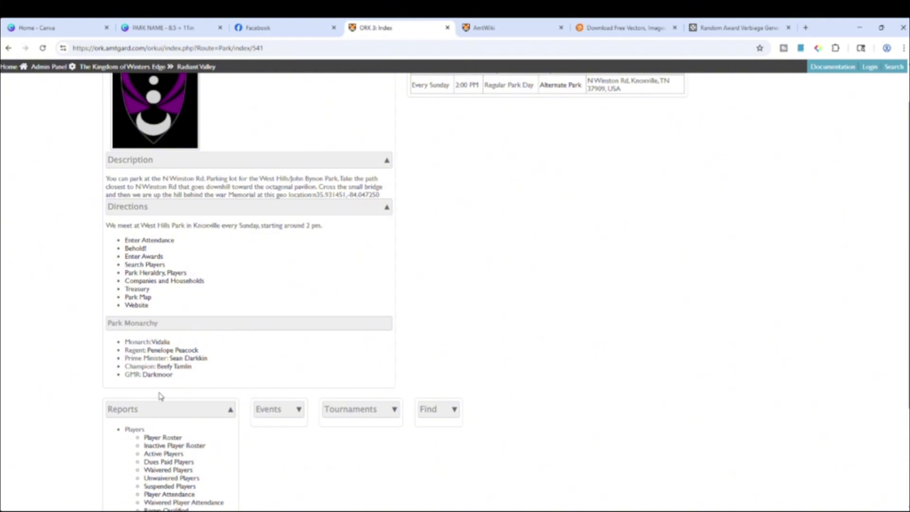
pyautogui.click(178, 455)
pyautogui.scroll(-3, 180, 379)
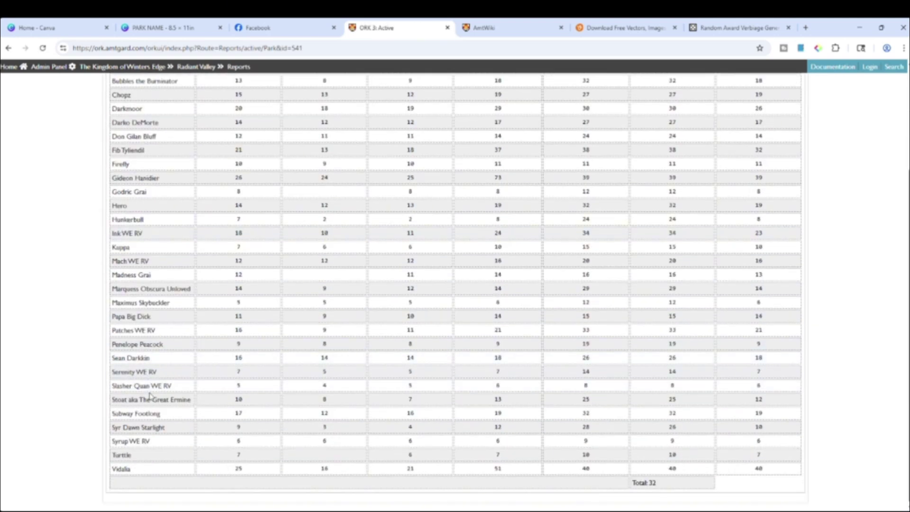
pyautogui.click(142, 443)
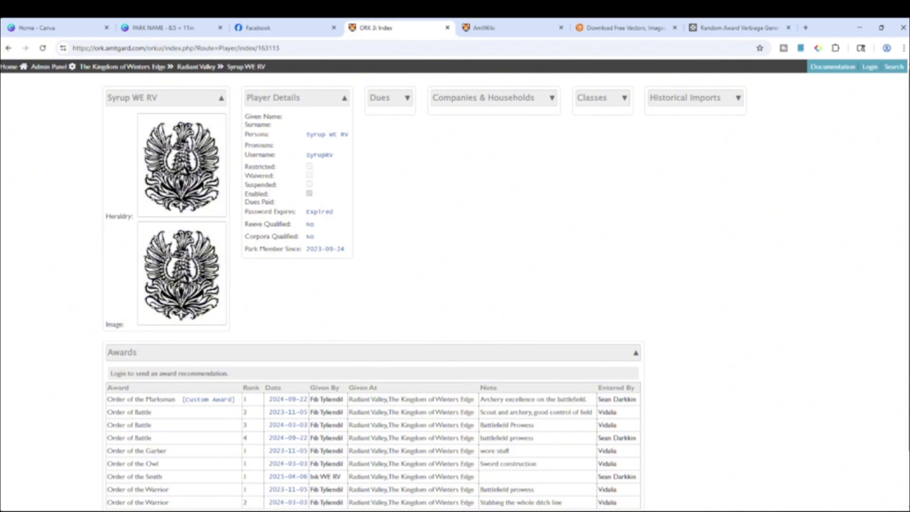
# - Review the player's record, glance at the award verbiage and Vecteezy tabs, and return to PARK NAME
pyautogui.scroll(-2, 209, 287)
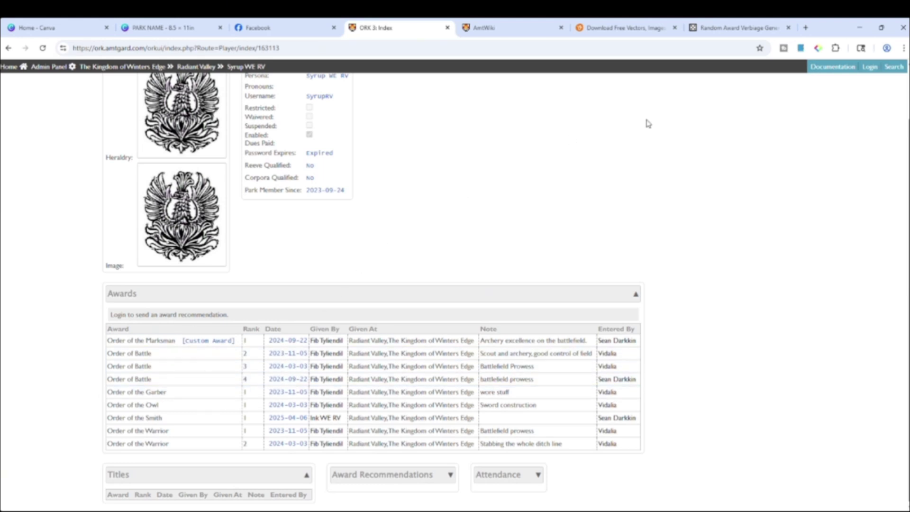
pyautogui.scroll(2, 631, 169)
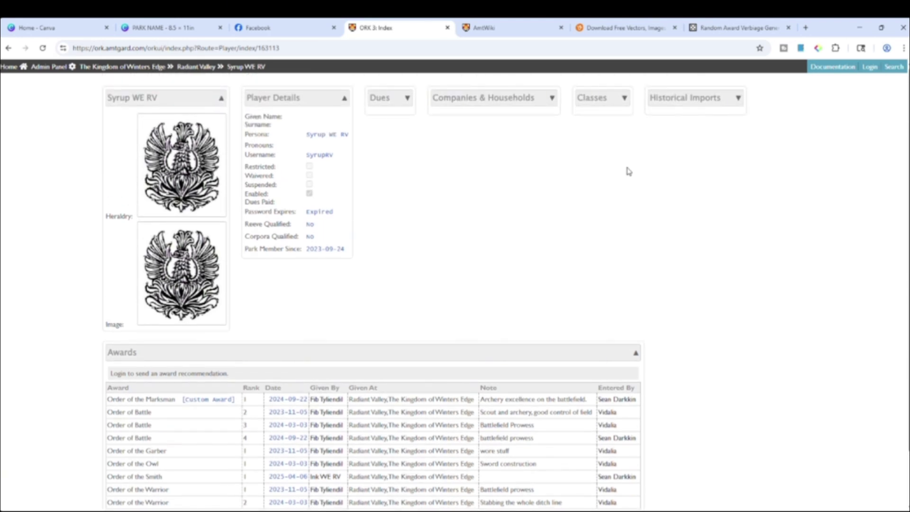
pyautogui.click(730, 28)
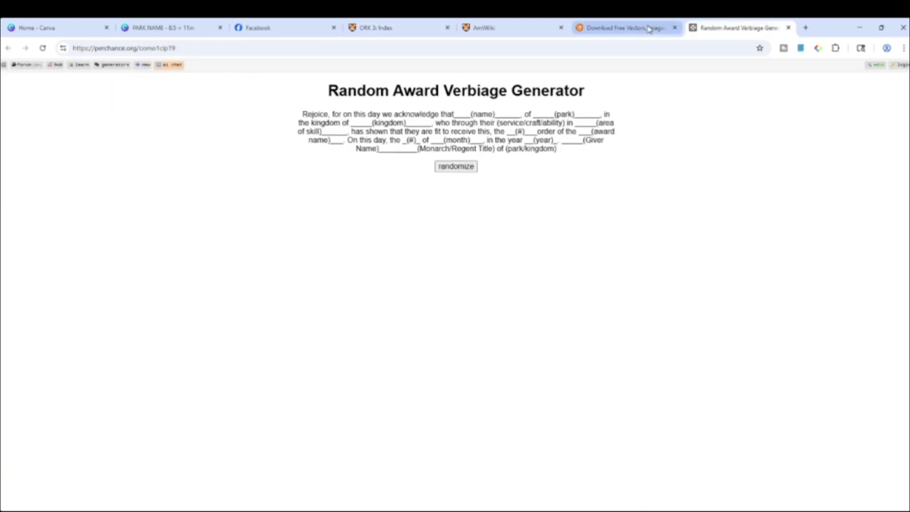
pyautogui.click(620, 29)
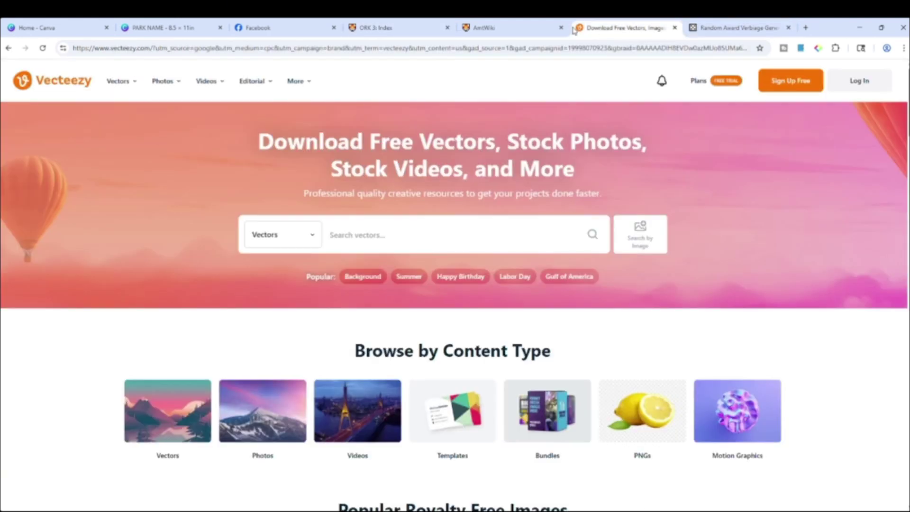
pyautogui.click(143, 29)
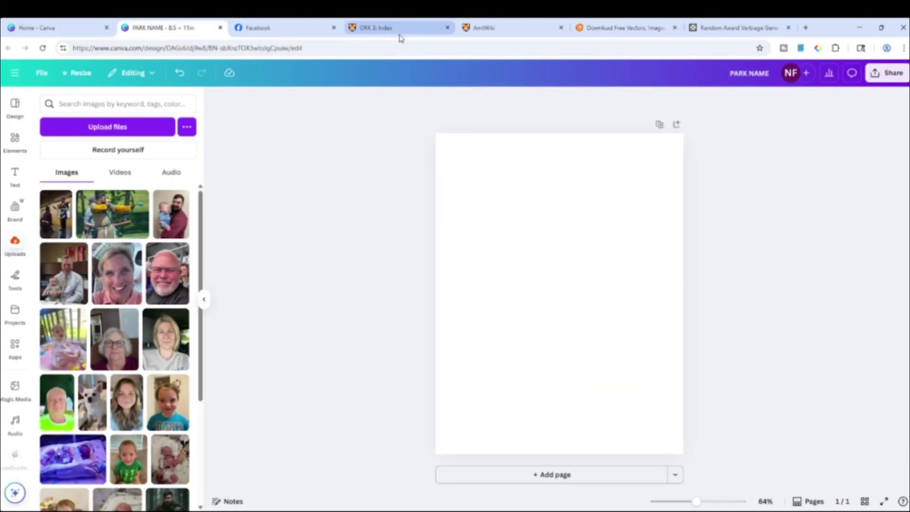
# - Add a Title text box to the page, checking the player's name on the ORK record
pyautogui.click(17, 177)
pyautogui.click(90, 208)
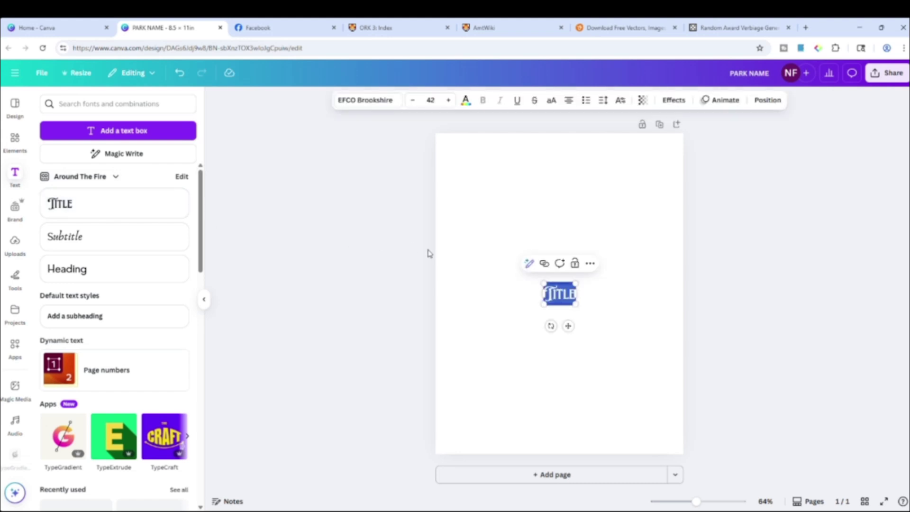
pyautogui.write('Sy')
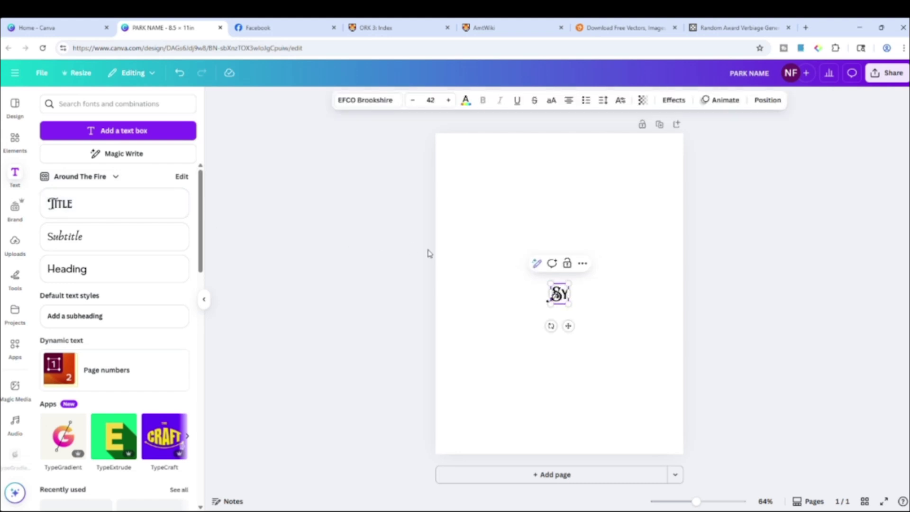
pyautogui.click(413, 29)
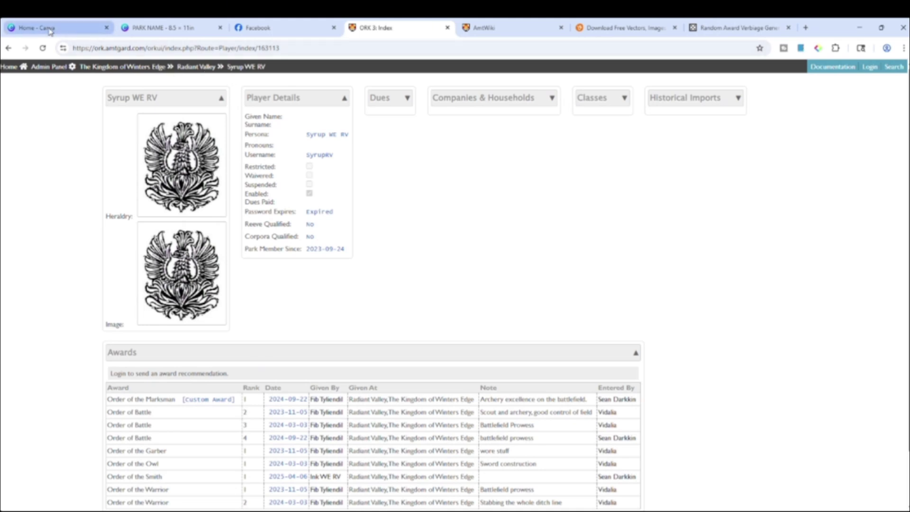
pyautogui.click(148, 28)
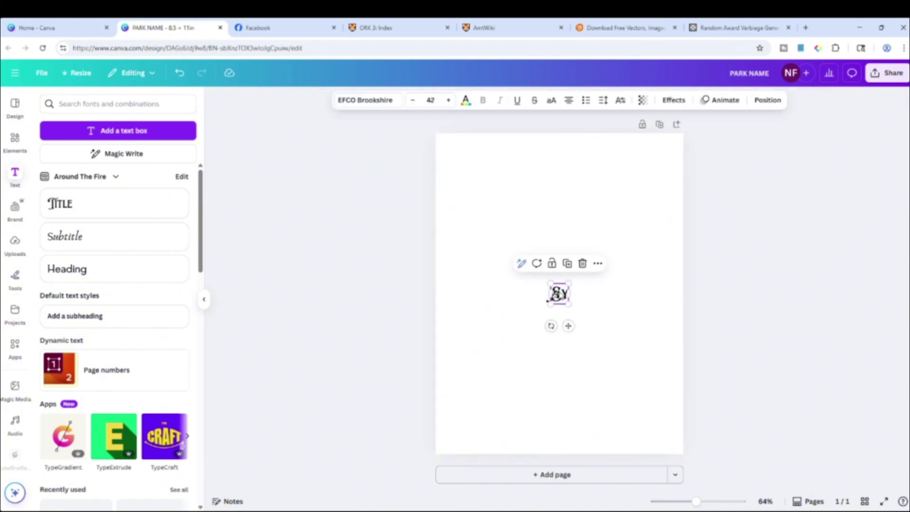
# - Move the title up-left and make it read SYRUP, RV and Jovious on three lines
pyautogui.moveTo(558, 295); pyautogui.dragTo(515, 246)
pyautogui.doubleClick(515, 246)
pyautogui.write('SYRUP')
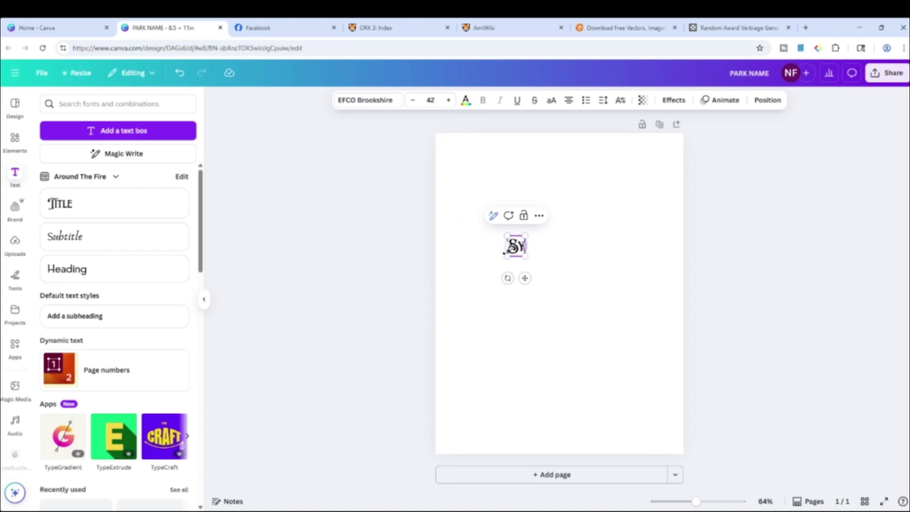
pyautogui.press('Return')
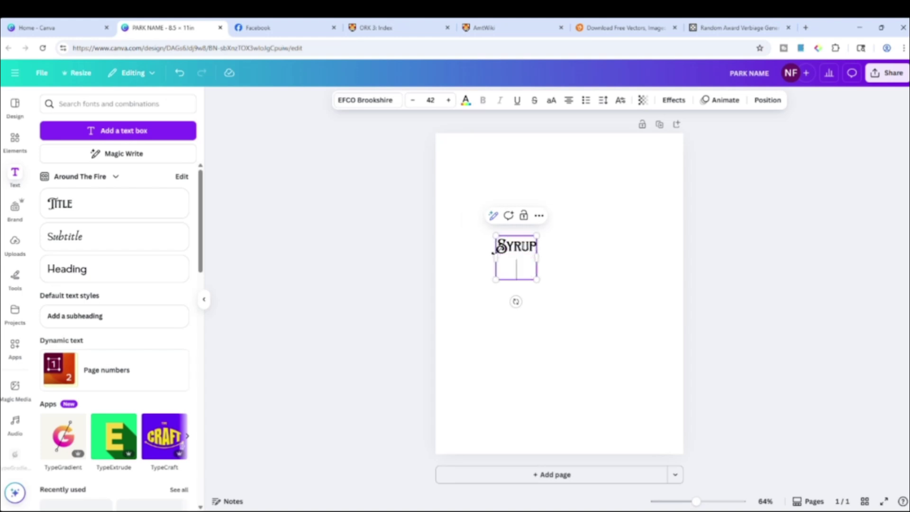
pyautogui.write('RV')
pyautogui.press('Return')
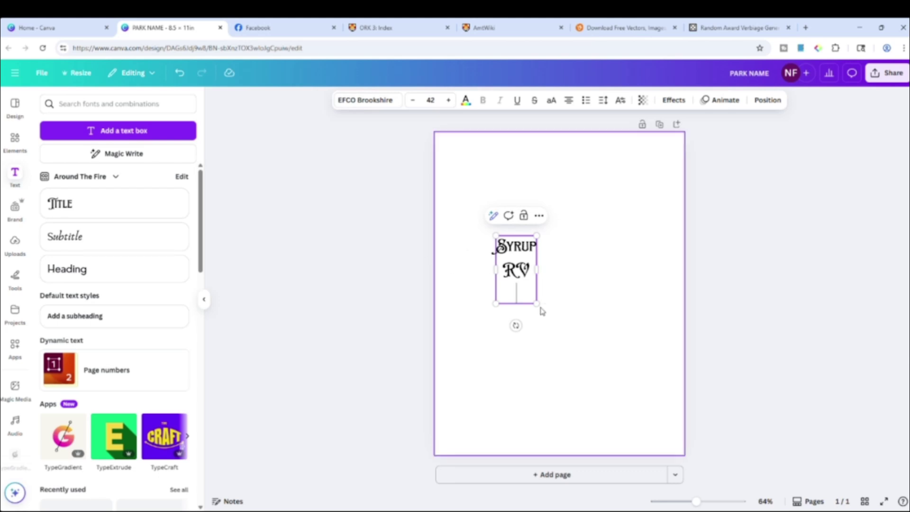
pyautogui.write('Jovious')
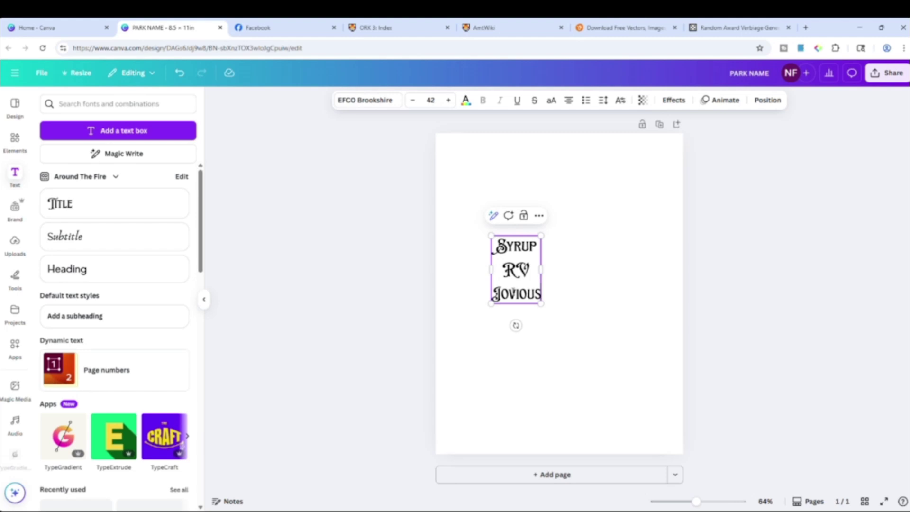
pyautogui.click(573, 369)
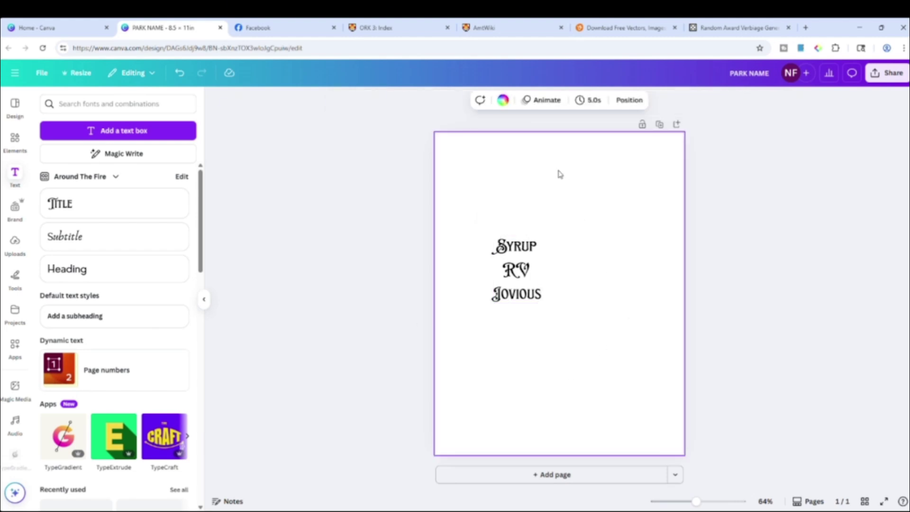
# - Expand the Attendance list on the player's ORK 3 record, then switch to the AmtWiki main page
pyautogui.click(398, 28)
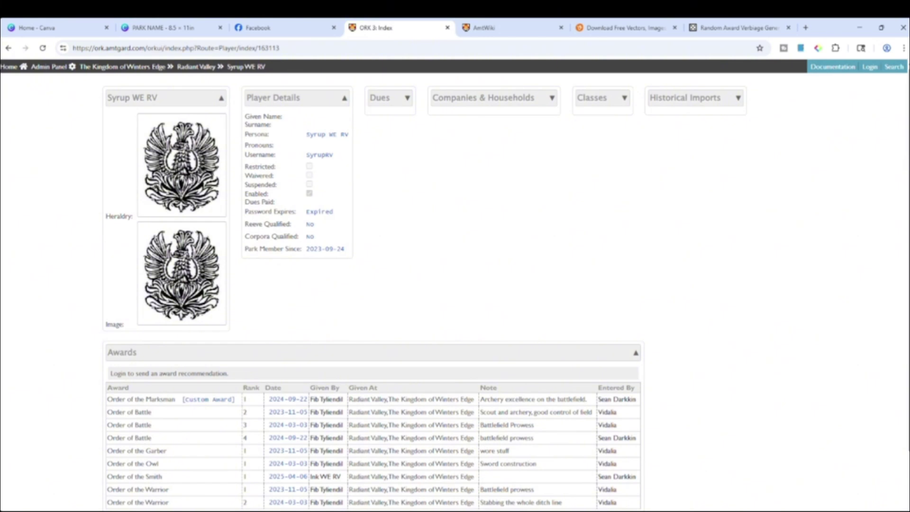
pyautogui.scroll(-1, 180, 294)
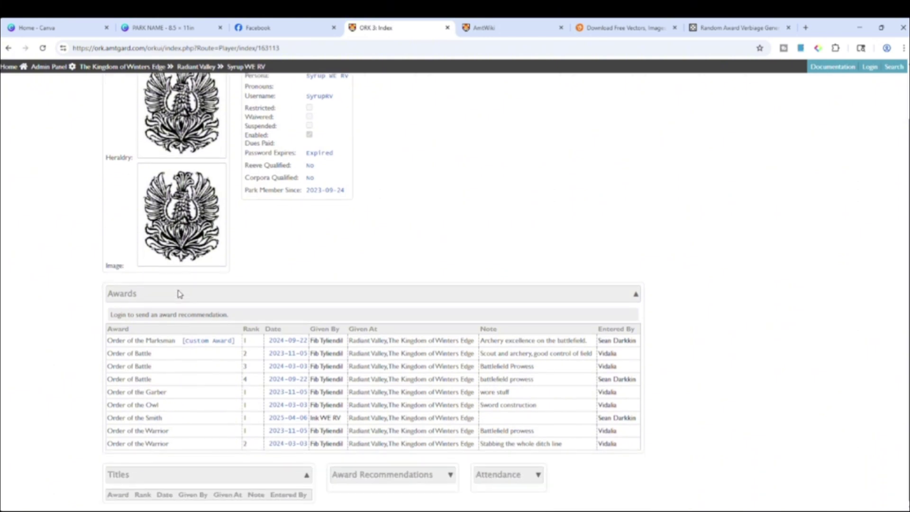
pyautogui.click(508, 480)
pyautogui.scroll(-7, 517, 426)
pyautogui.scroll(9, 518, 404)
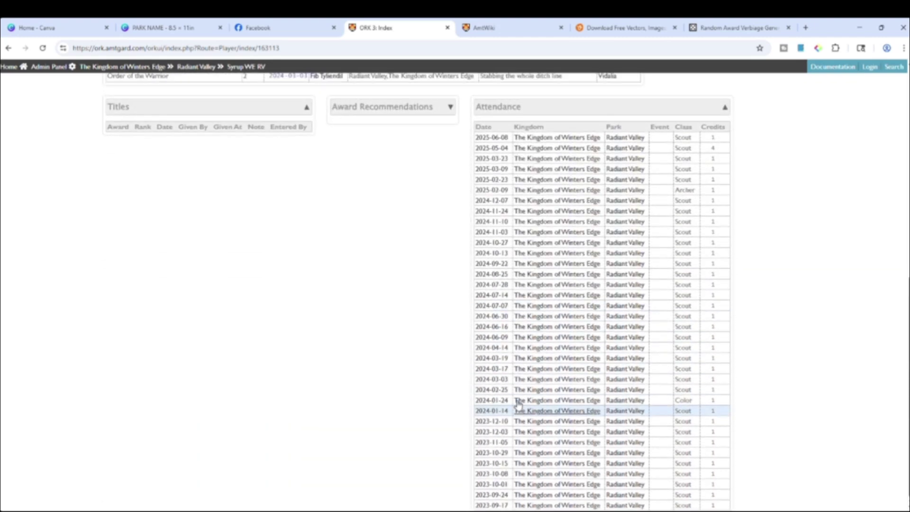
pyautogui.click(505, 29)
# - Search AmtWiki for 'Syrup', then 'godric grai', and open the matching article
pyautogui.click(398, 67)
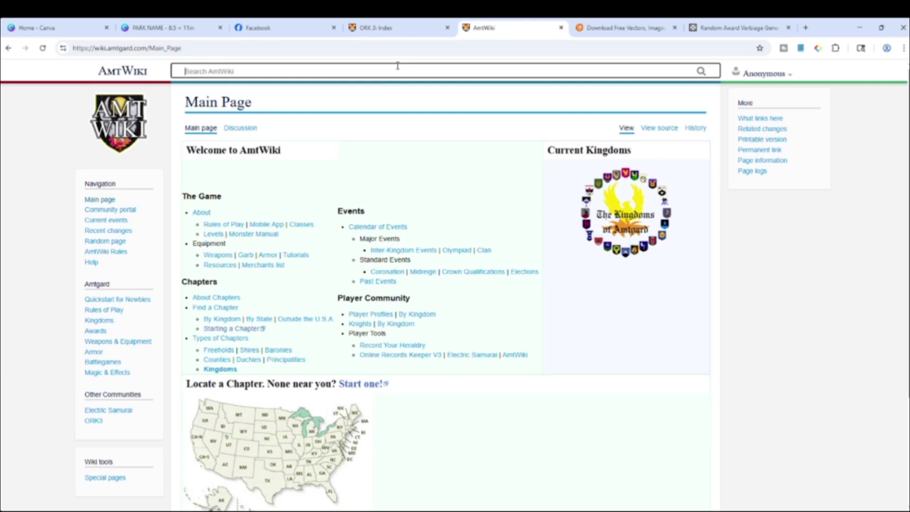
pyautogui.write('Syrup')
pyautogui.press('Return')
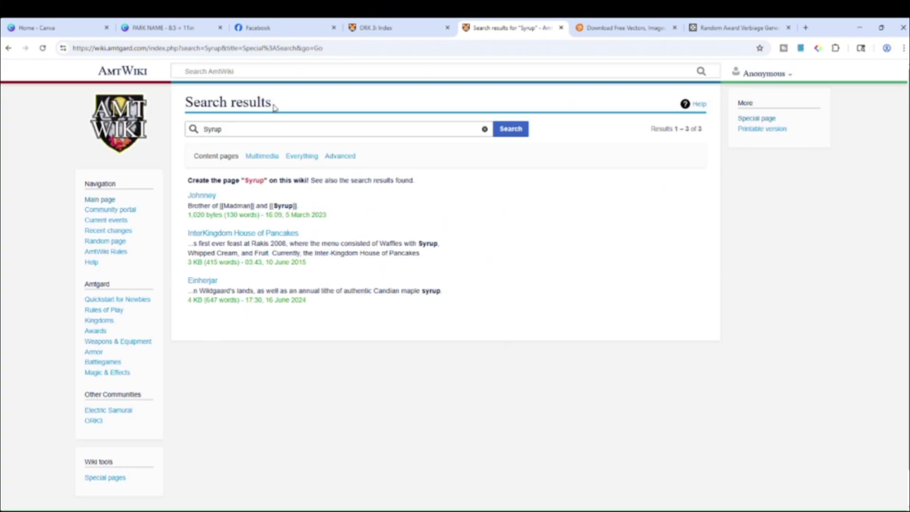
pyautogui.moveTo(252, 126); pyautogui.dragTo(163, 141)
pyautogui.write('godric grai')
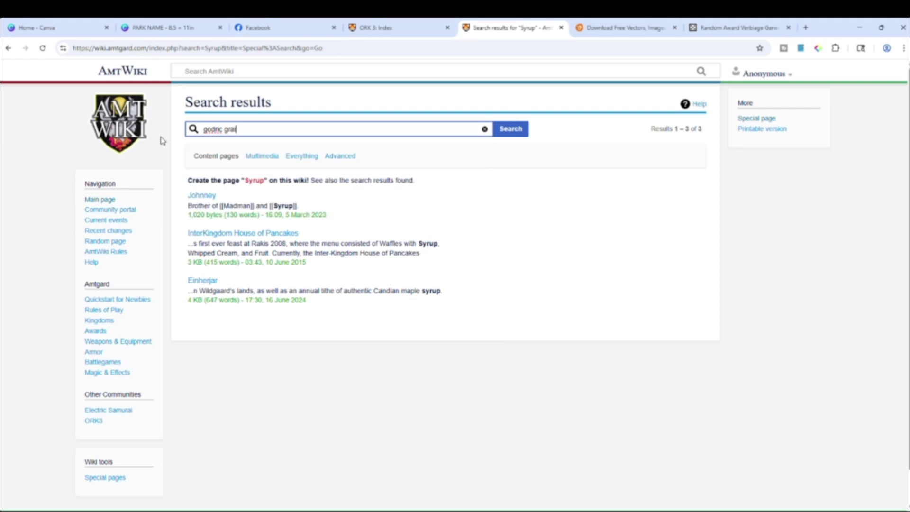
pyautogui.press('Return')
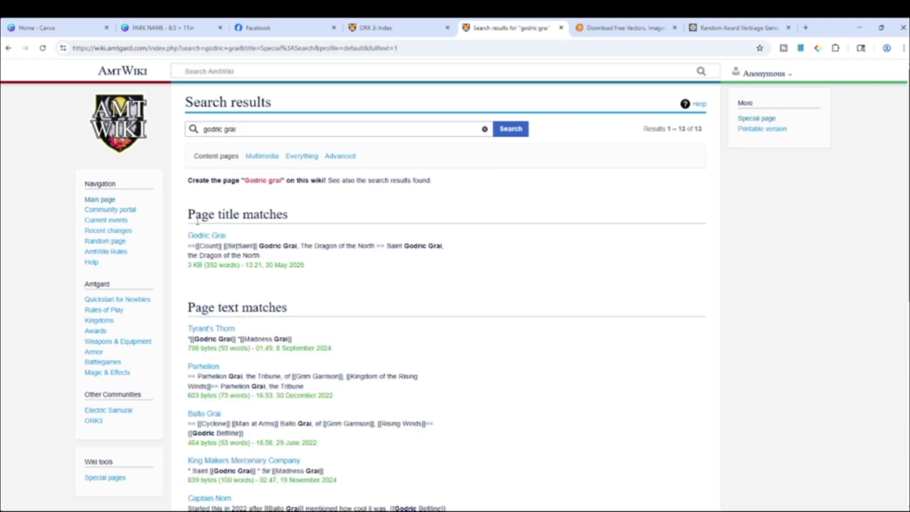
pyautogui.click(214, 236)
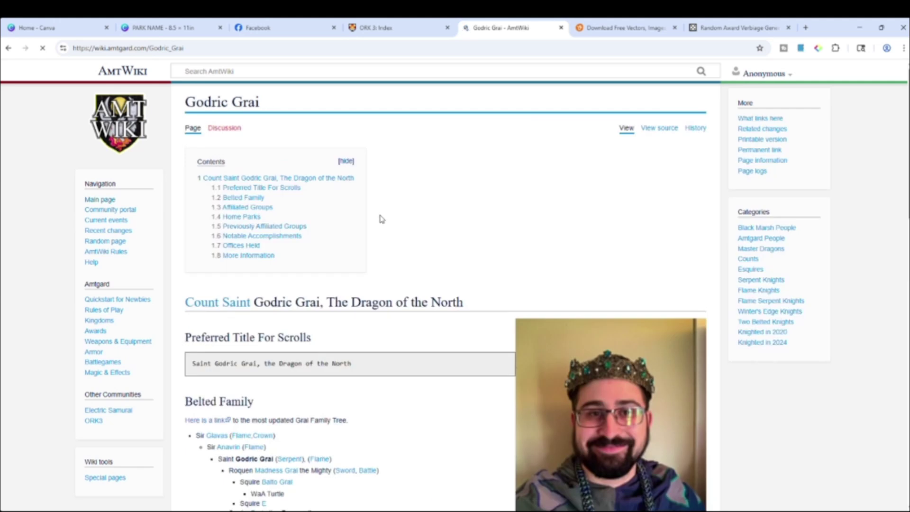
# - Select the Preferred Title For Scrolls text and read through the rest of the article
pyautogui.scroll(-2, 382, 219)
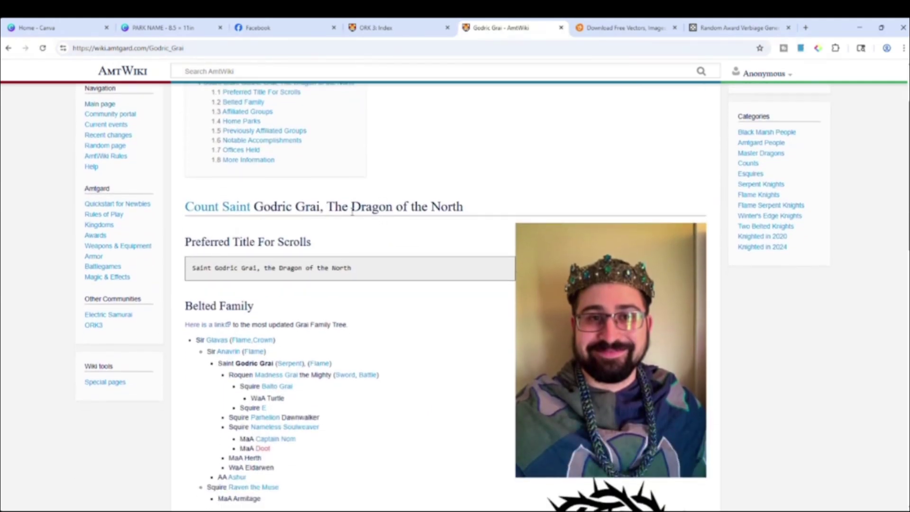
pyautogui.scroll(-1, 204, 216)
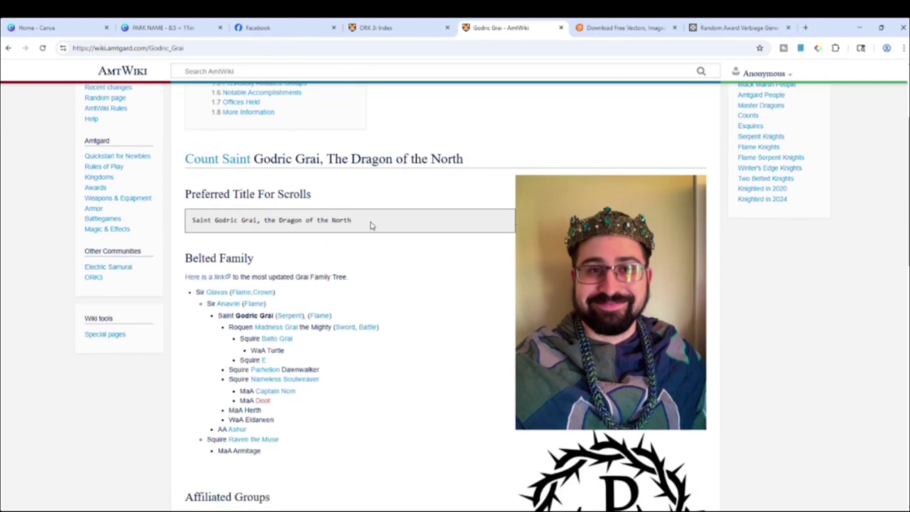
pyautogui.moveTo(369, 226); pyautogui.dragTo(186, 222)
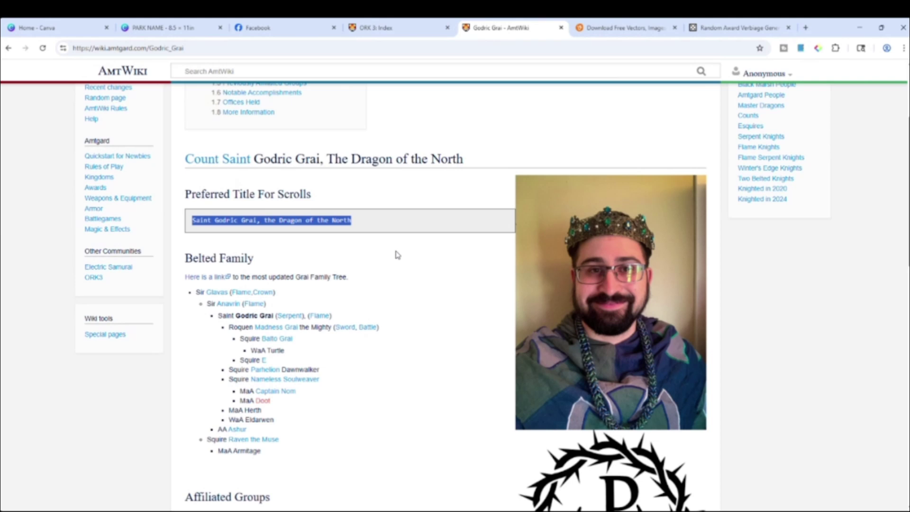
pyautogui.scroll(-4, 572, 290)
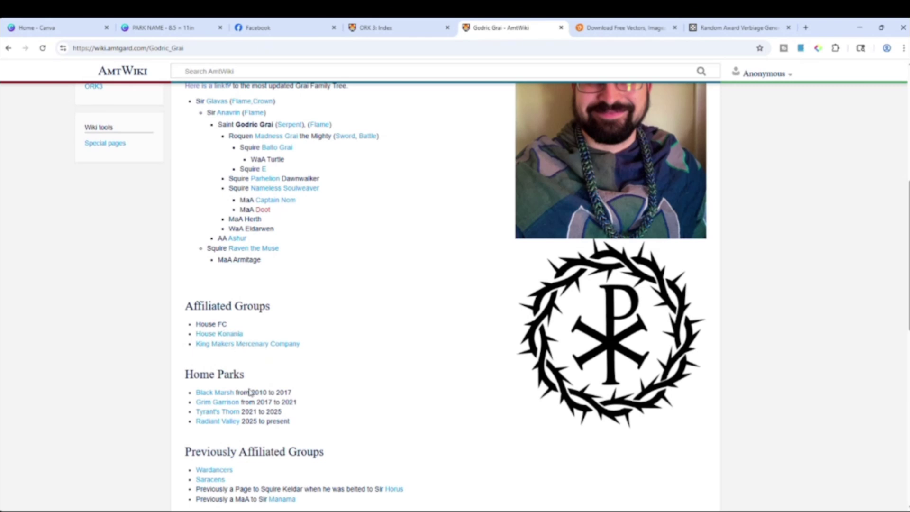
pyautogui.scroll(-5, 228, 419)
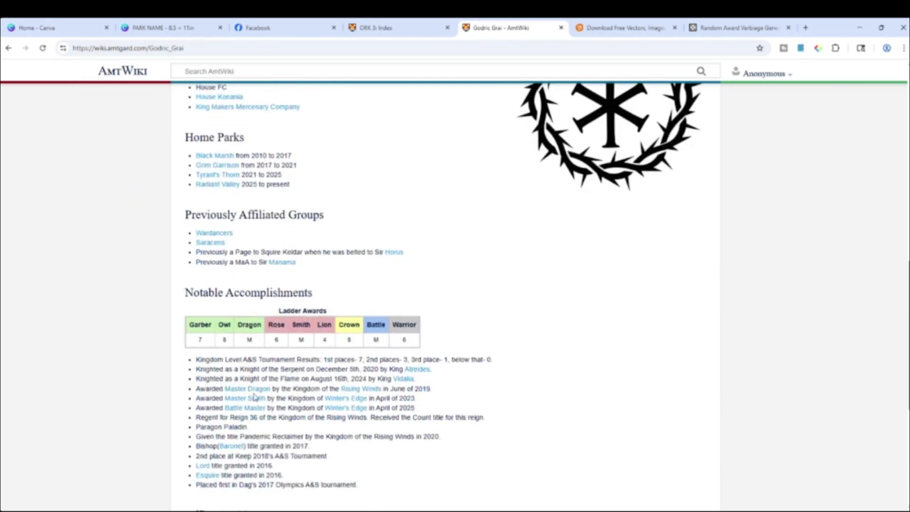
pyautogui.scroll(-3, 279, 386)
pyautogui.scroll(10, 310, 379)
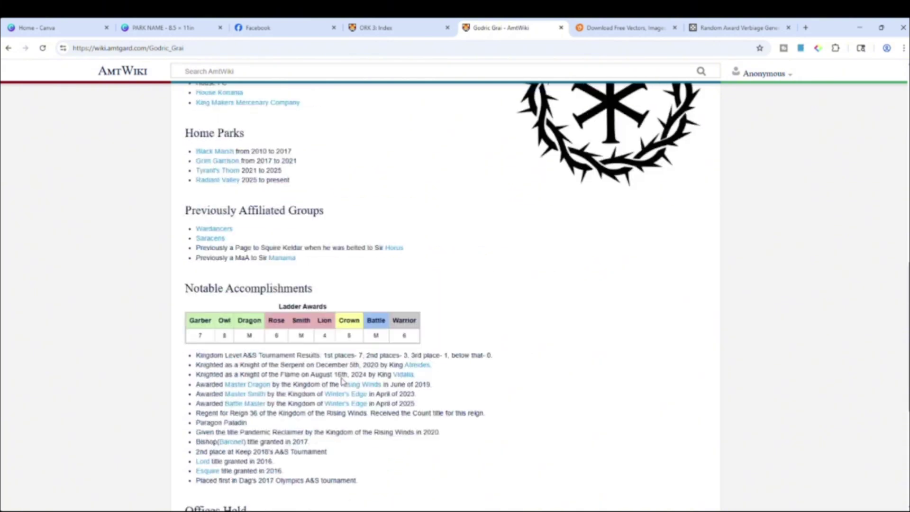
pyautogui.scroll(3, 344, 377)
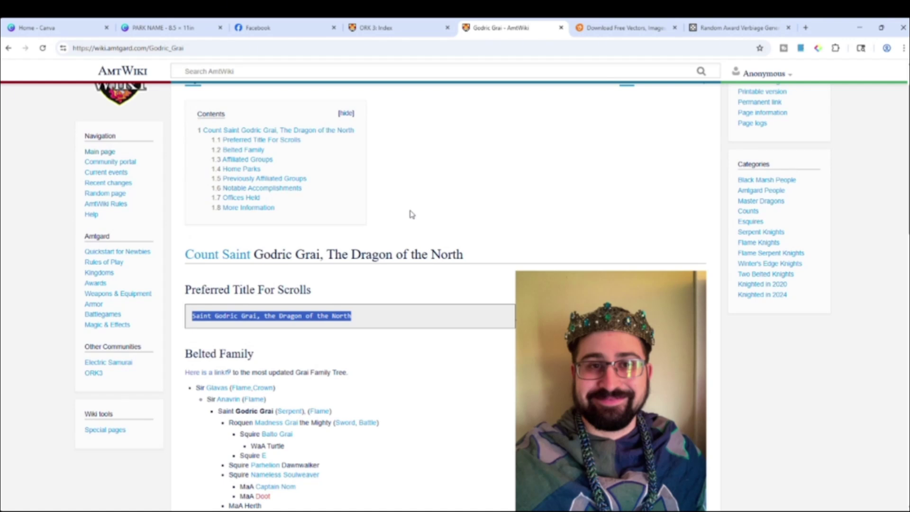
pyautogui.scroll(-4, 435, 243)
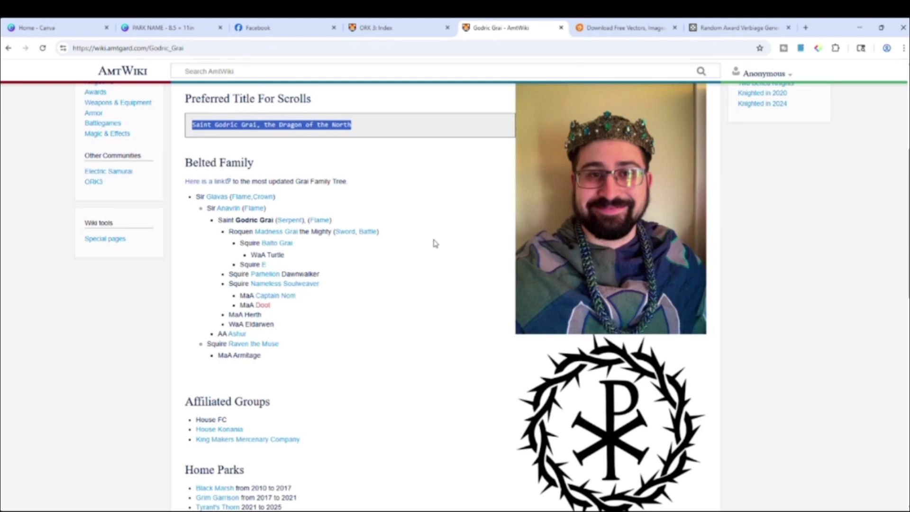
pyautogui.scroll(-1, 436, 242)
pyautogui.scroll(2, 435, 243)
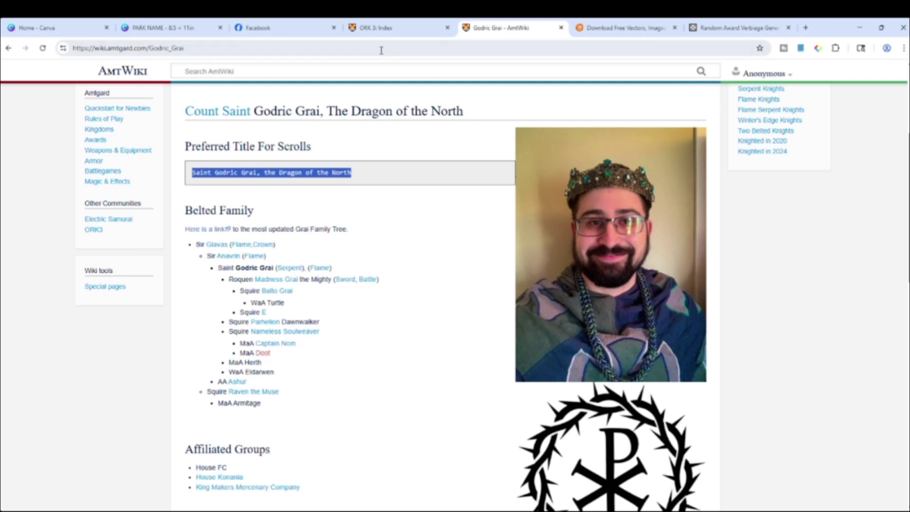
# - Search the wiki for 'radiant', open Radiant Valley, and select the heraldry file name 00541.jpg
pyautogui.click(297, 72)
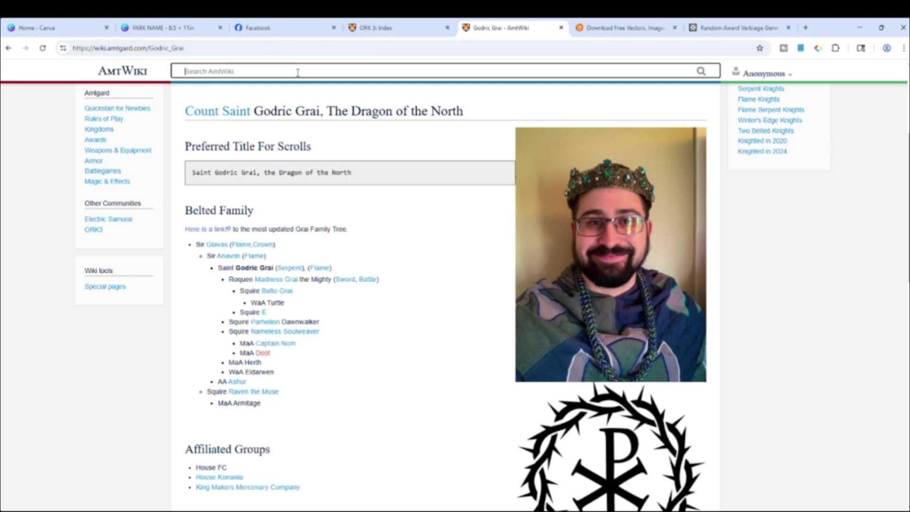
pyautogui.write('rad')
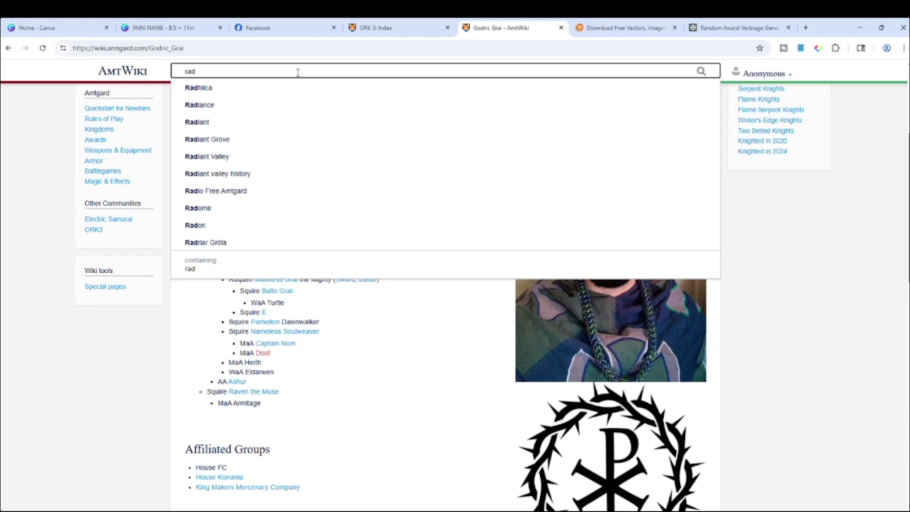
pyautogui.write('iant')
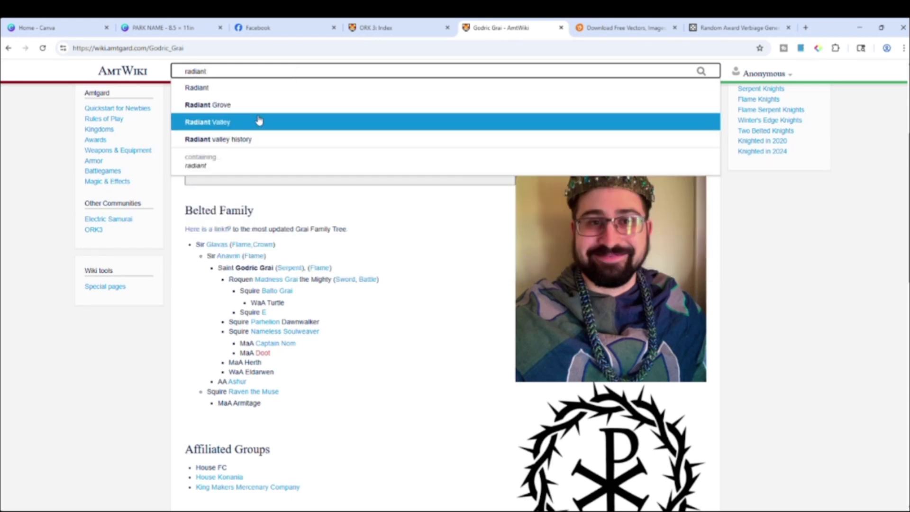
pyautogui.click(257, 119)
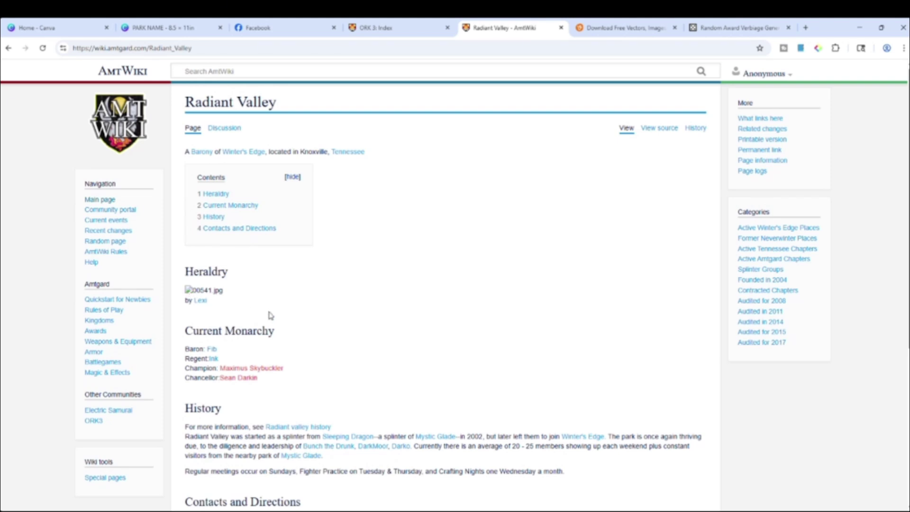
pyautogui.scroll(-3, 272, 315)
pyautogui.scroll(3, 272, 316)
pyautogui.moveTo(231, 294); pyautogui.dragTo(183, 290)
# - Open the Radiant Valley park page from the ORK player record, then return to the Canva design
pyautogui.click(388, 30)
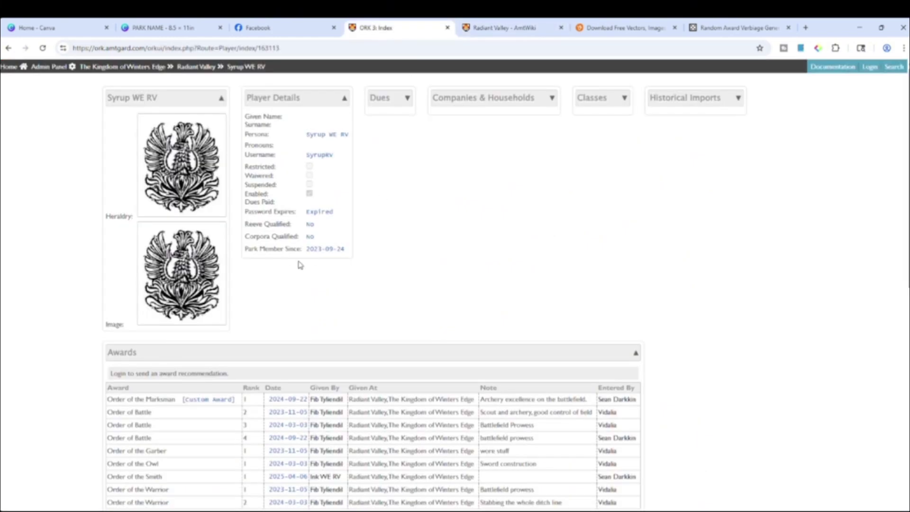
pyautogui.click(196, 67)
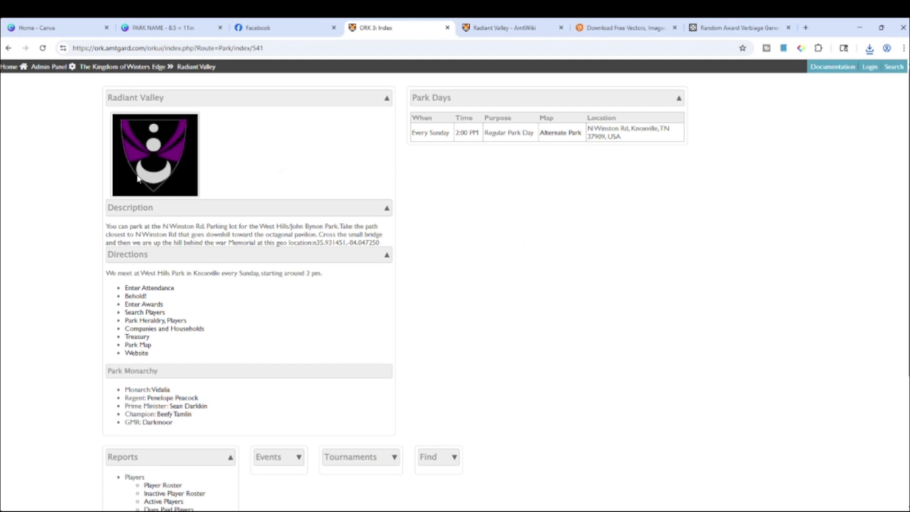
pyautogui.click(162, 28)
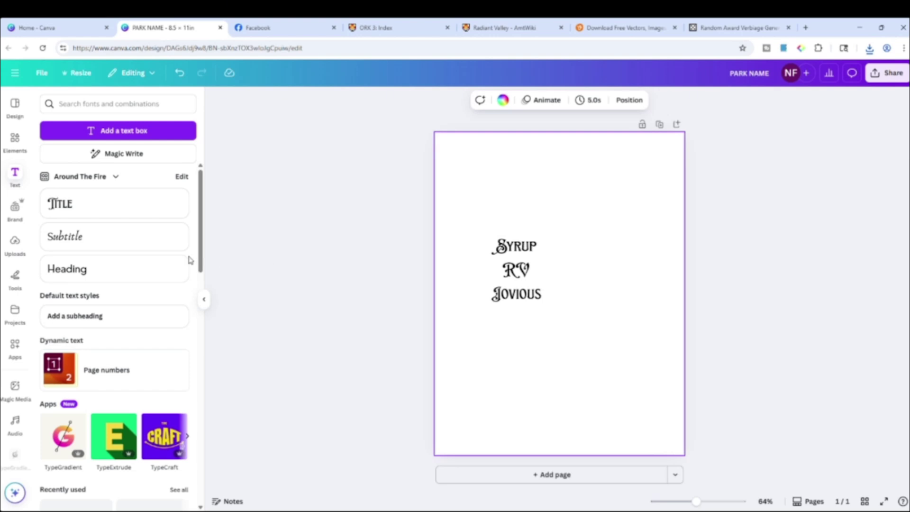
# - Upload the Radiant Valley heraldry image into Canva, checking its file name on the wiki and ORK
pyautogui.click(16, 249)
pyautogui.click(96, 127)
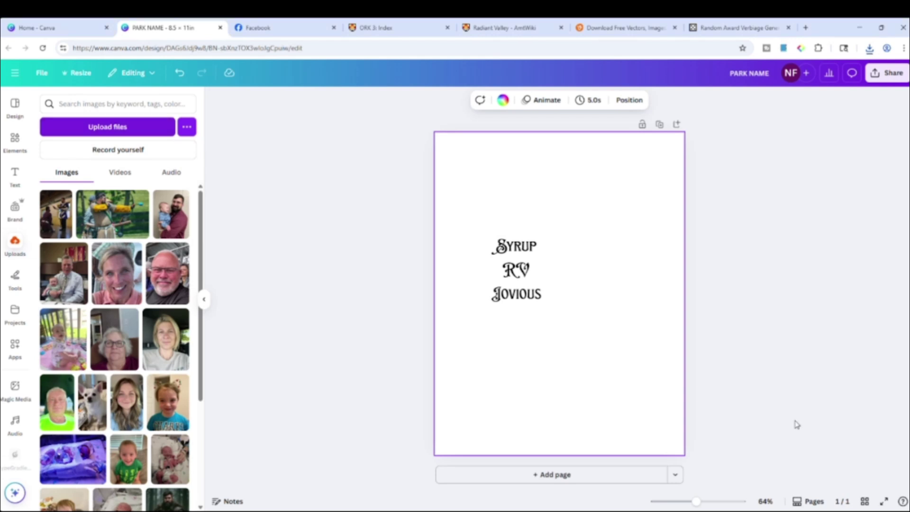
pyautogui.click(491, 29)
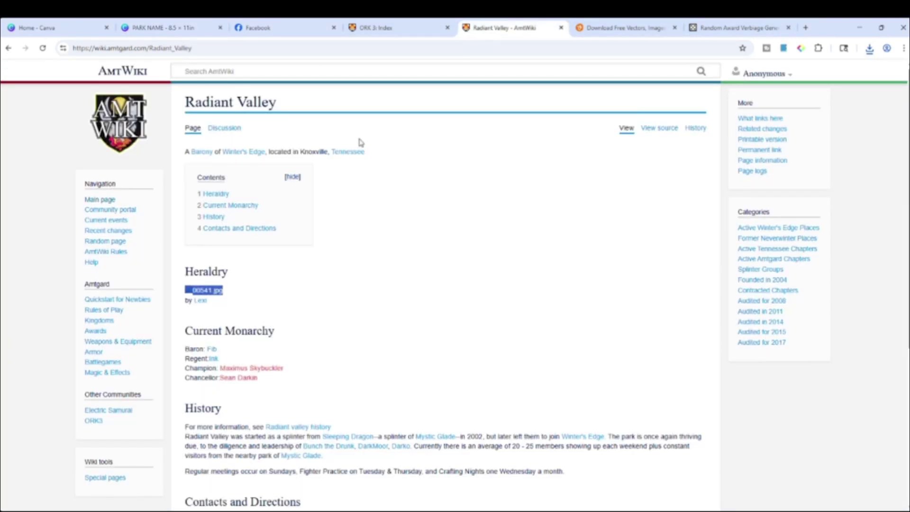
pyautogui.click(375, 29)
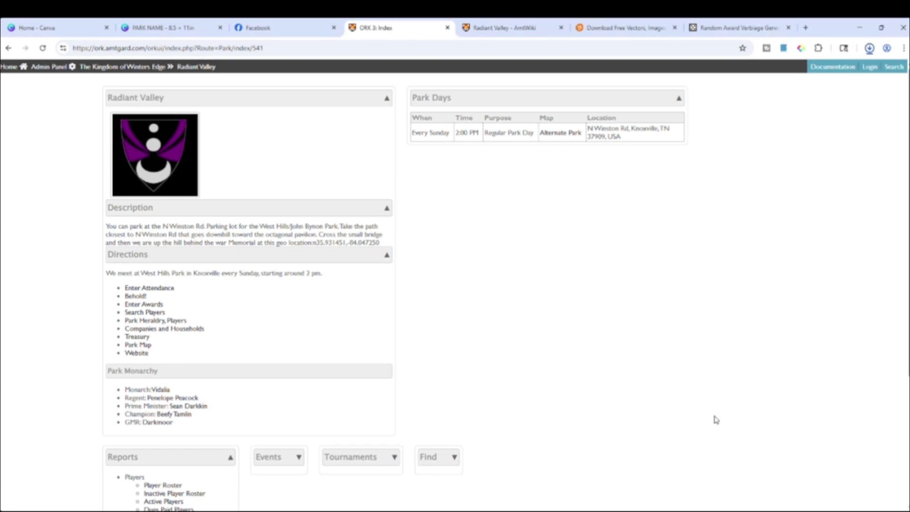
pyautogui.click(140, 29)
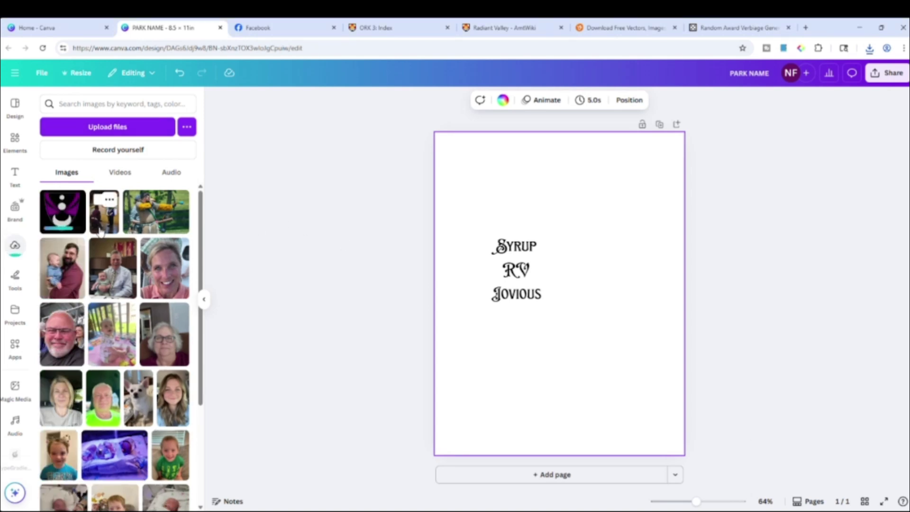
# - Move the Syrup RV Jovious text to the lower left and add the uploaded crest near the page top
pyautogui.moveTo(60, 219)
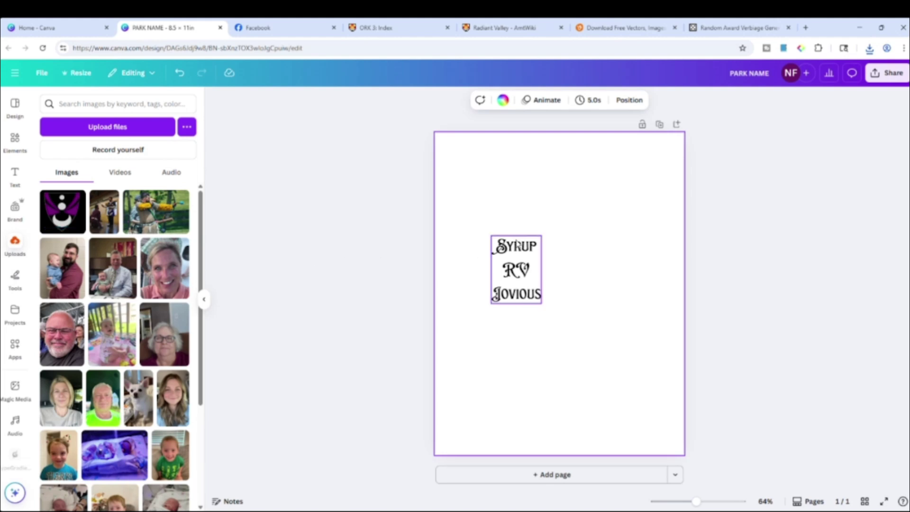
pyautogui.moveTo(522, 268); pyautogui.dragTo(490, 374)
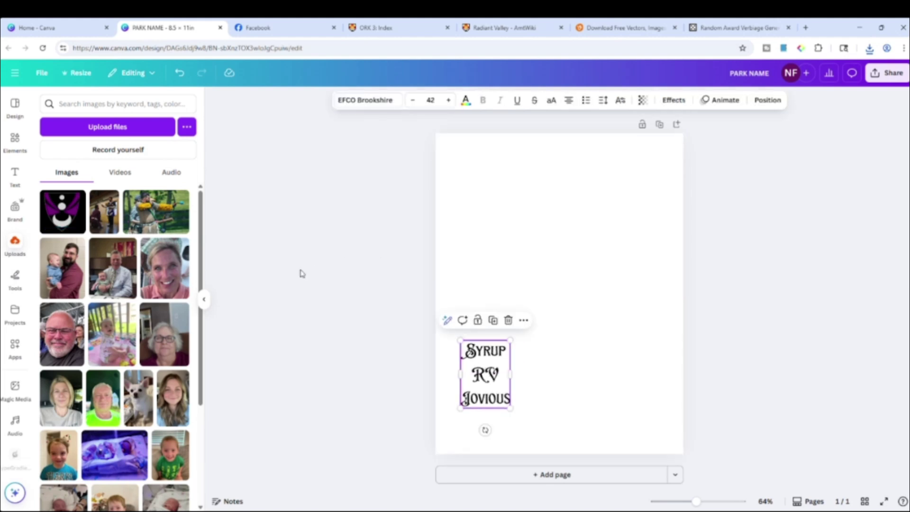
pyautogui.click(56, 221)
pyautogui.moveTo(571, 301); pyautogui.dragTo(587, 239)
pyautogui.click(734, 244)
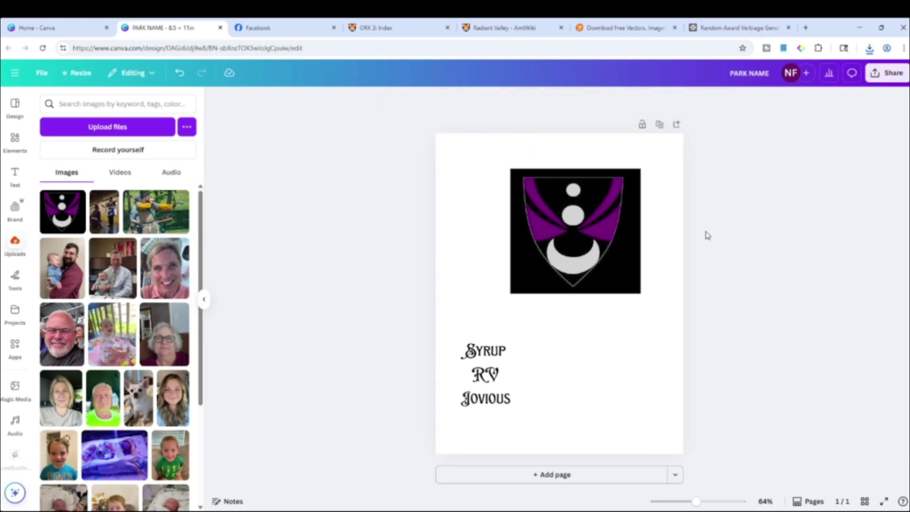
pyautogui.click(572, 201)
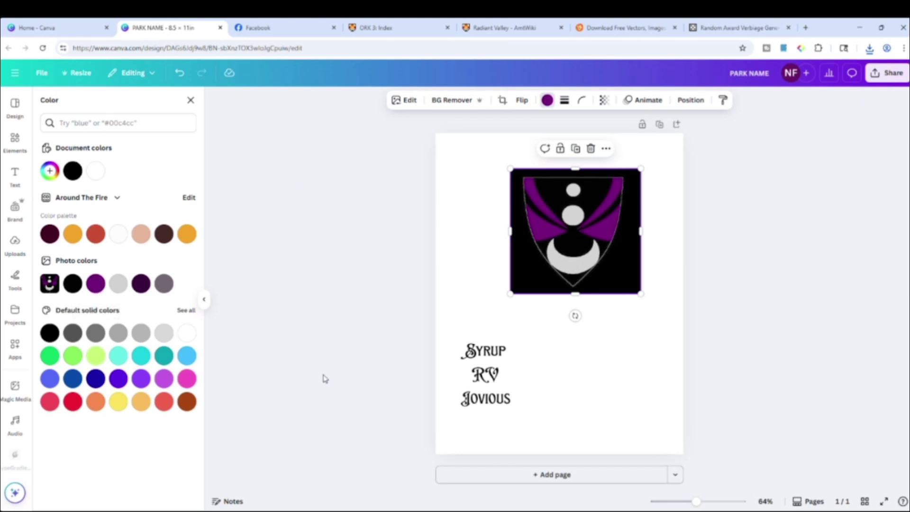
# - Delete the Syrup RV Jovious text, then enlarge the crest to full width and centre it
pyautogui.click(492, 393)
pyautogui.press('Delete')
pyautogui.click(574, 238)
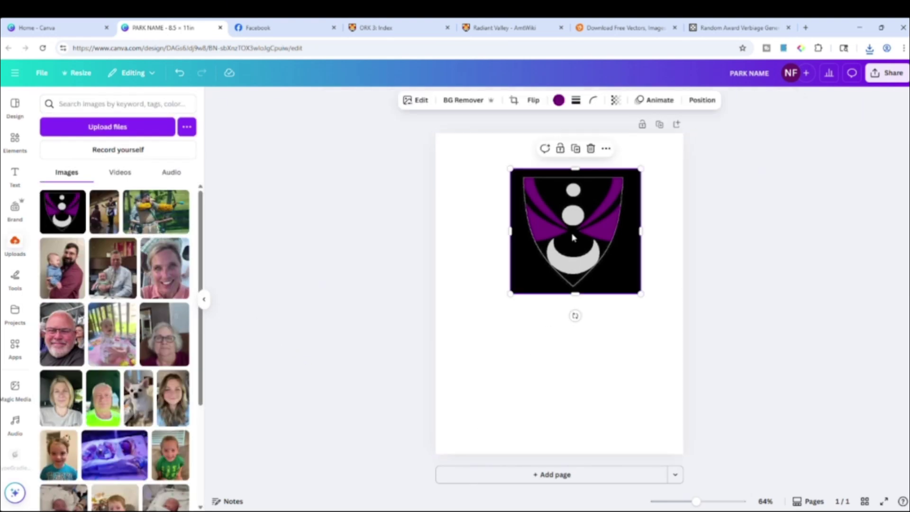
pyautogui.moveTo(511, 169); pyautogui.dragTo(378, 92)
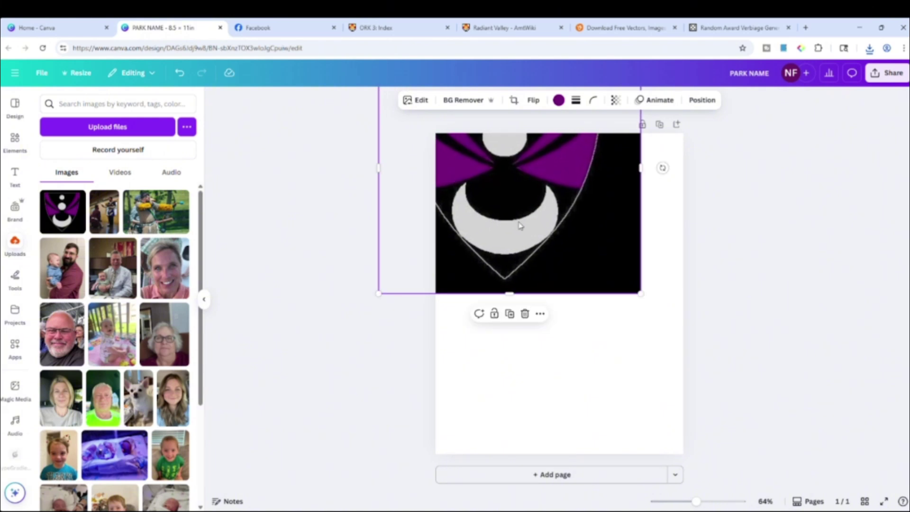
pyautogui.moveTo(521, 226); pyautogui.dragTo(569, 352)
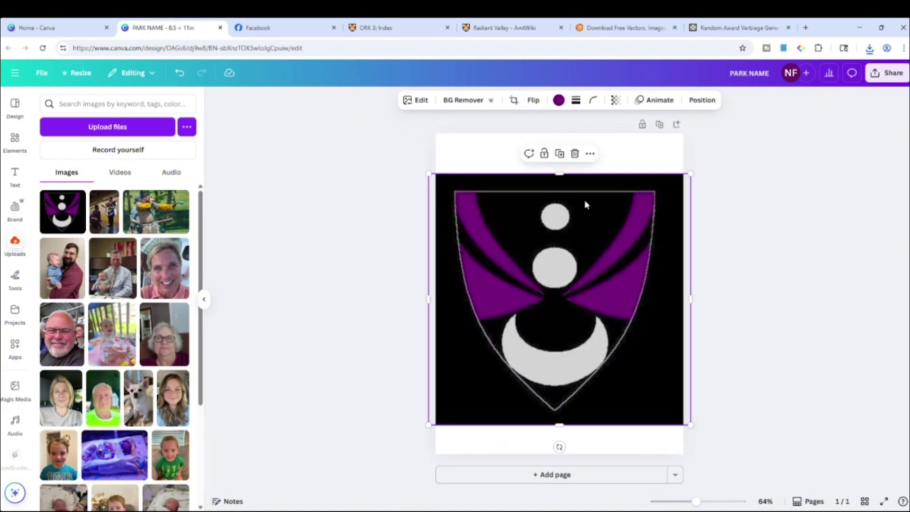
pyautogui.click(779, 222)
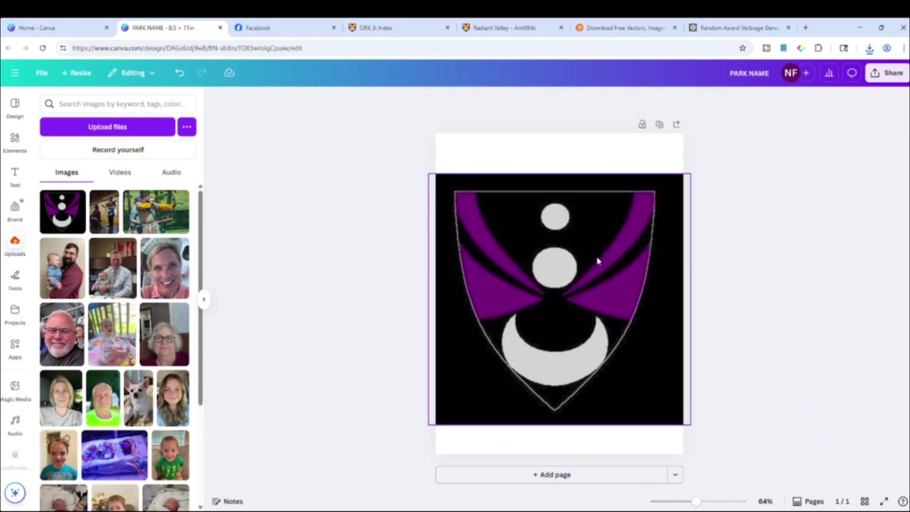
pyautogui.moveTo(494, 206)
pyautogui.mouseDown()
pyautogui.moveTo(492, 187)
pyautogui.moveTo(493, 200)
pyautogui.mouseUp()
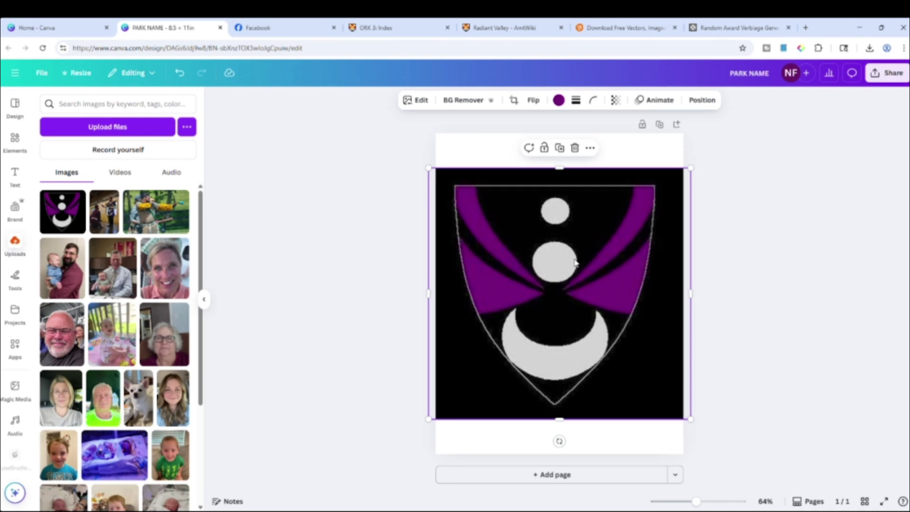
pyautogui.click(397, 240)
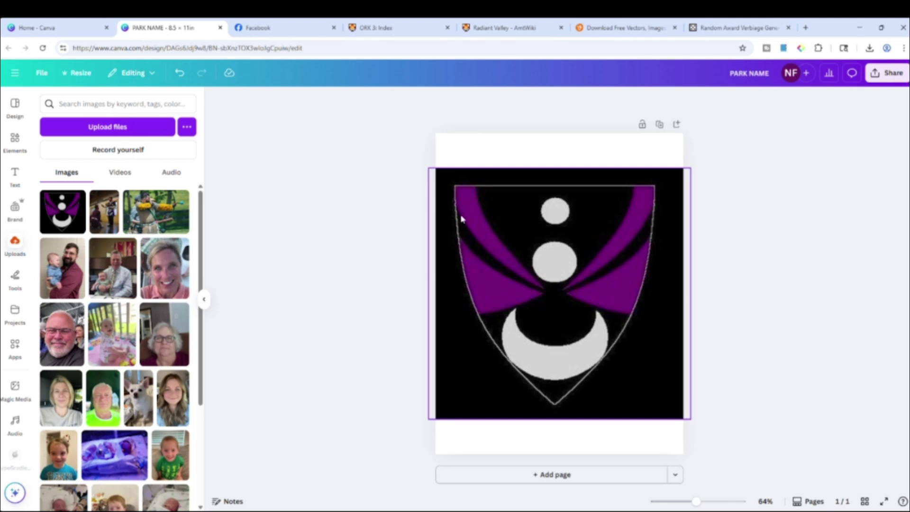
pyautogui.moveTo(530, 254)
pyautogui.mouseDown()
pyautogui.moveTo(529, 335)
pyautogui.moveTo(529, 249)
pyautogui.mouseUp()
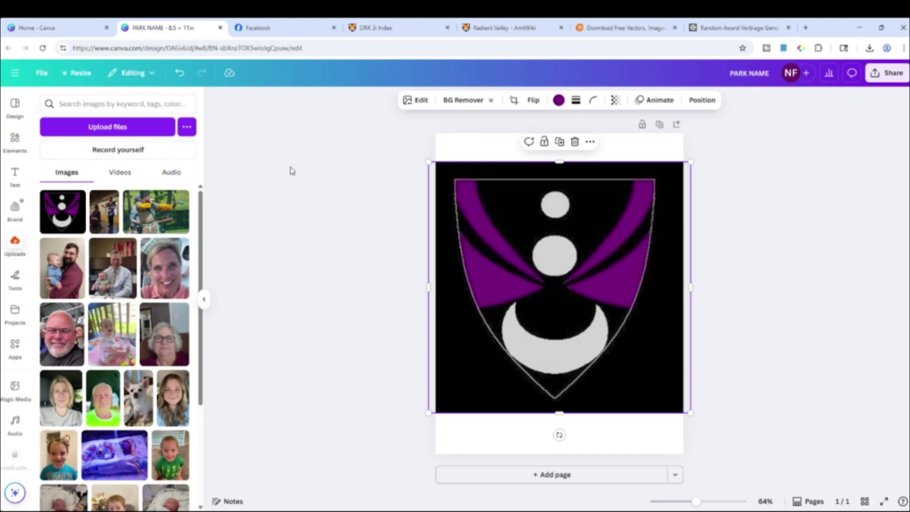
# - Search photos for 'joy' and delete the crest image from the page
pyautogui.click(15, 138)
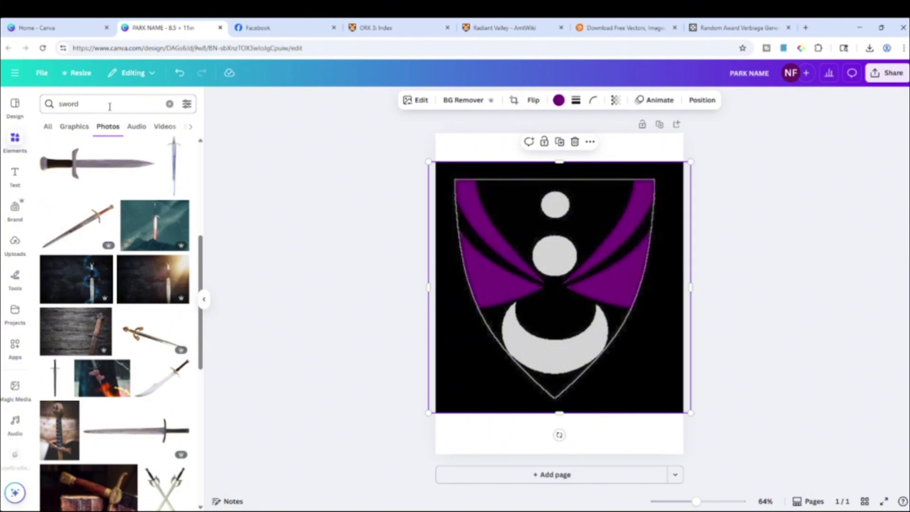
pyautogui.click(109, 106)
pyautogui.write('joy')
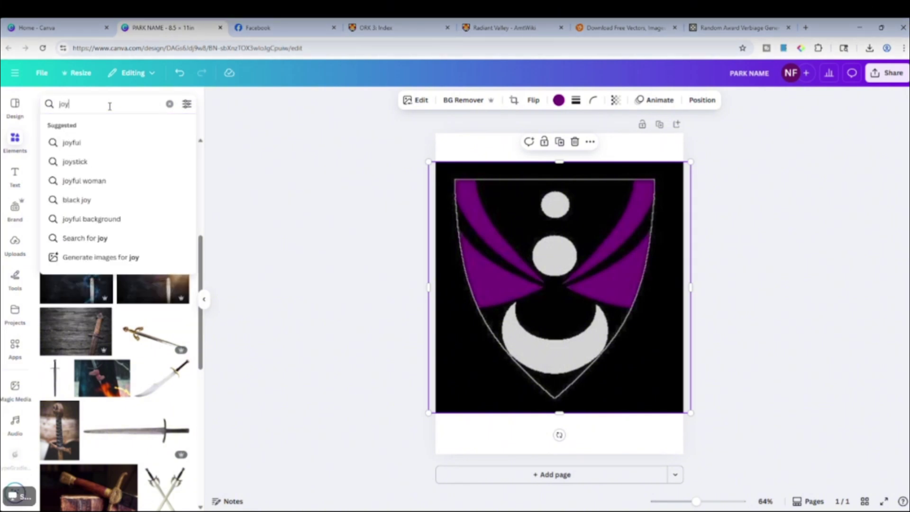
pyautogui.press('Return')
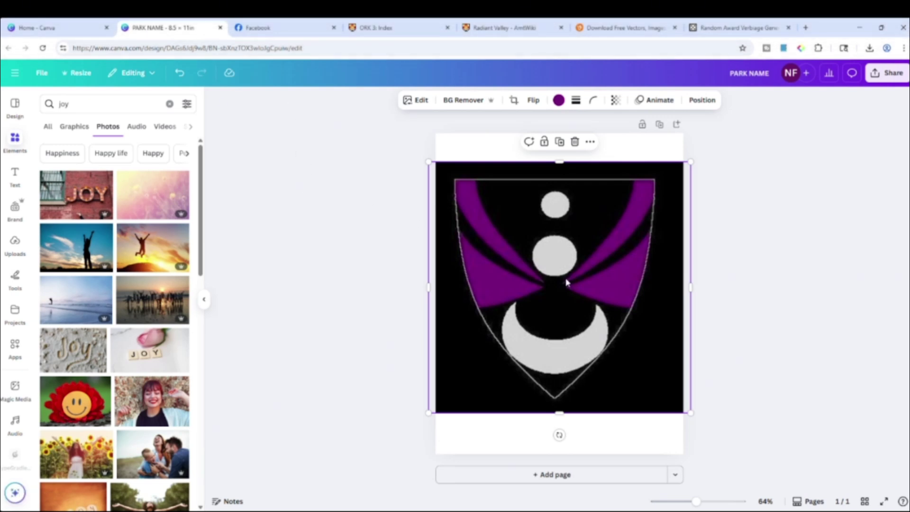
pyautogui.press('Delete')
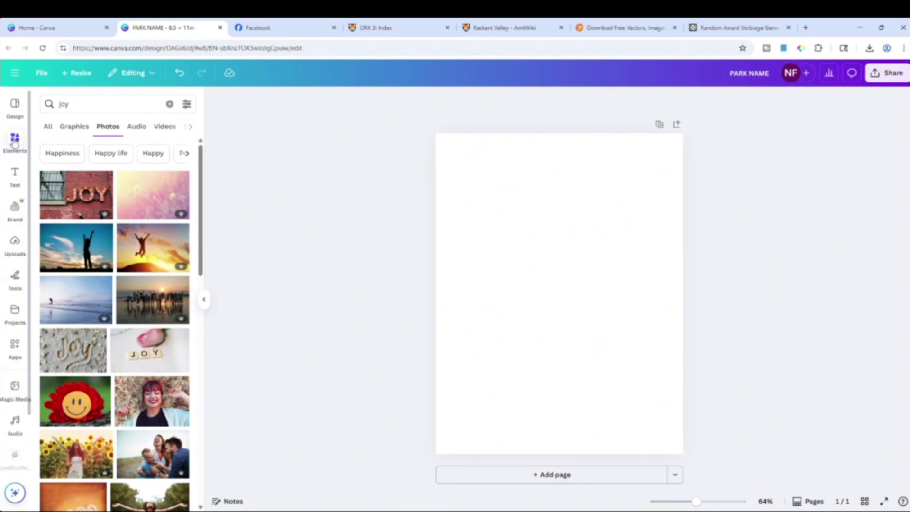
# - Try a photo search for 'dragon'
pyautogui.click(102, 102)
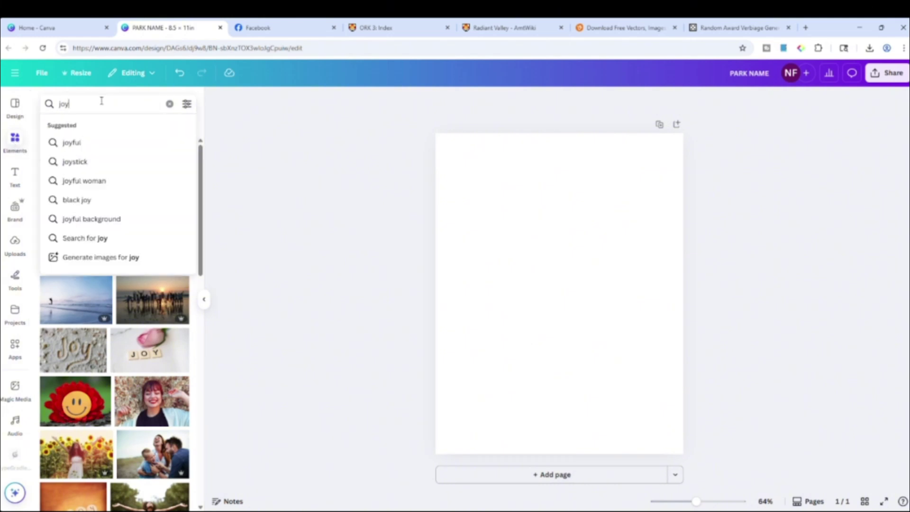
pyautogui.click(101, 101)
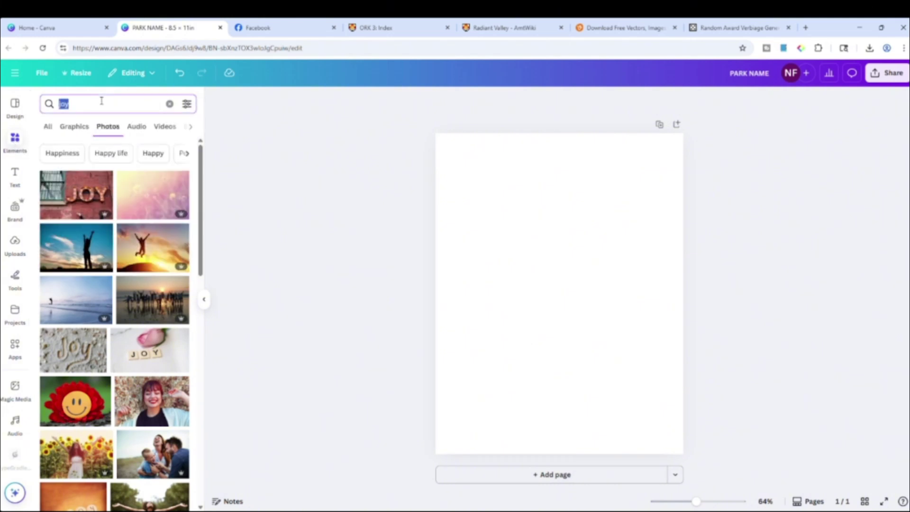
pyautogui.write('dragon')
pyautogui.press('Return')
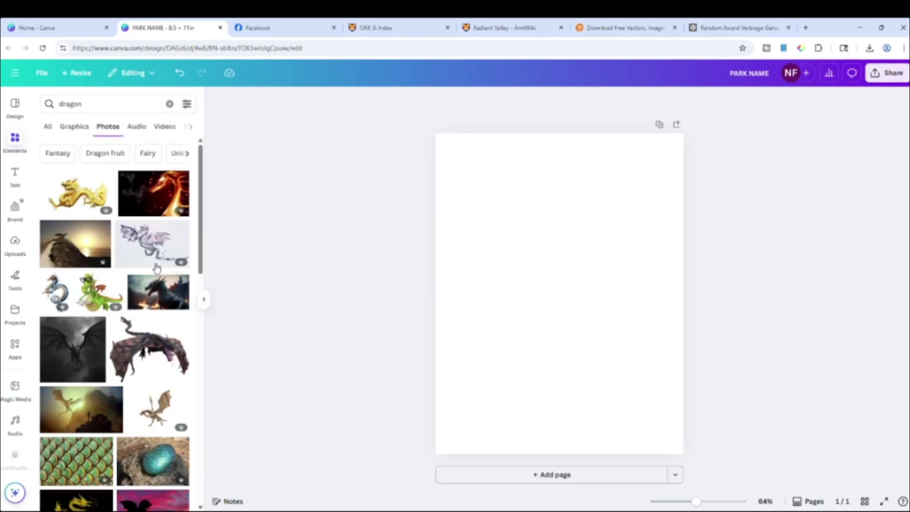
# - Search photos for 'joy' again and browse down through the results
pyautogui.click(133, 101)
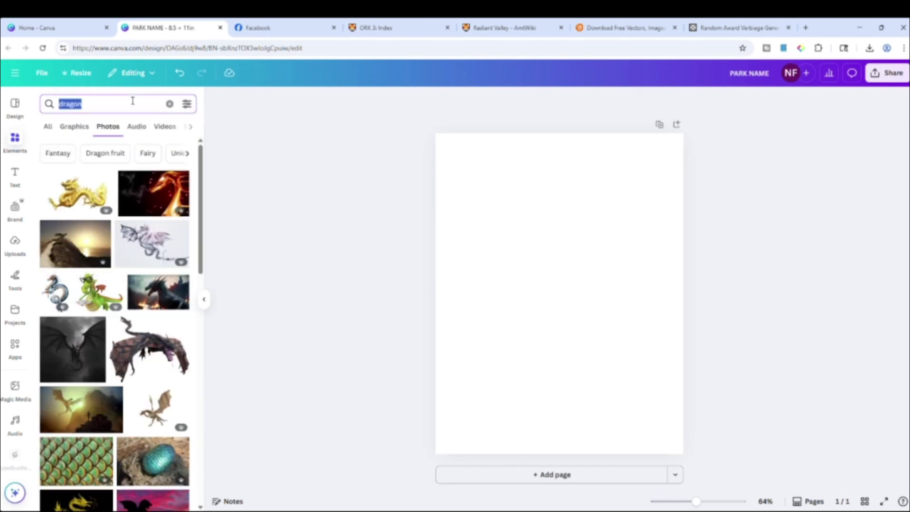
pyautogui.write('joy')
pyautogui.press('Return')
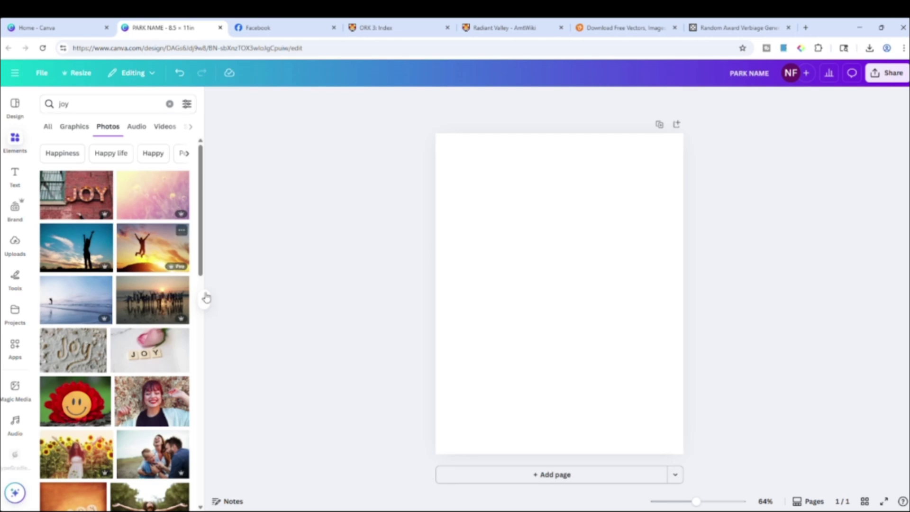
pyautogui.scroll(-2, 153, 326)
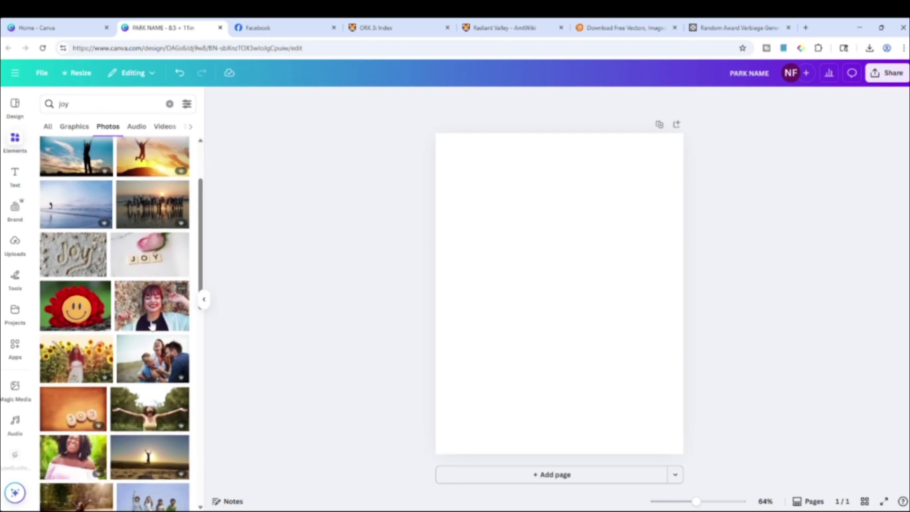
pyautogui.scroll(-6, 153, 327)
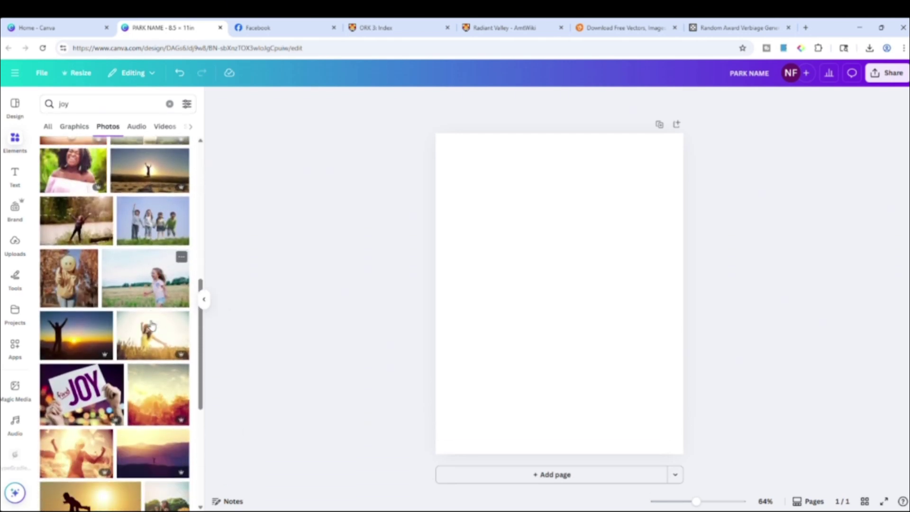
pyautogui.scroll(-4, 151, 325)
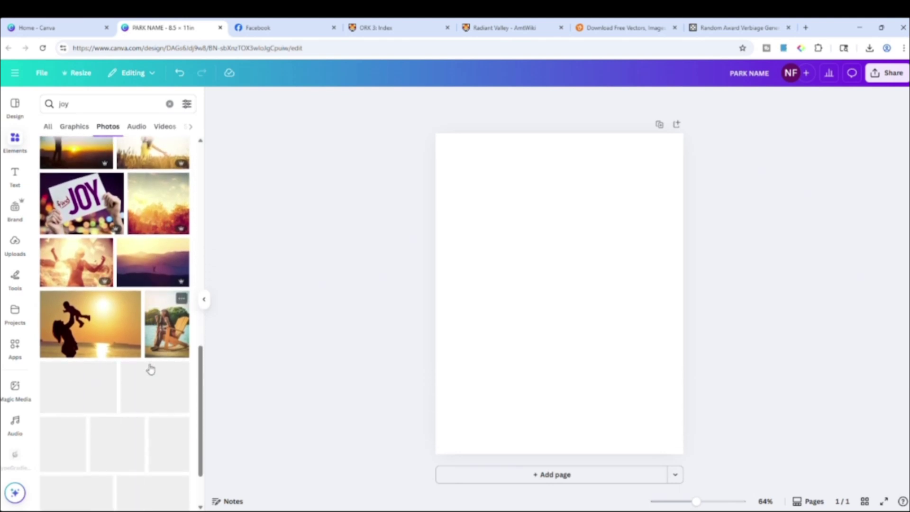
pyautogui.scroll(-3, 151, 370)
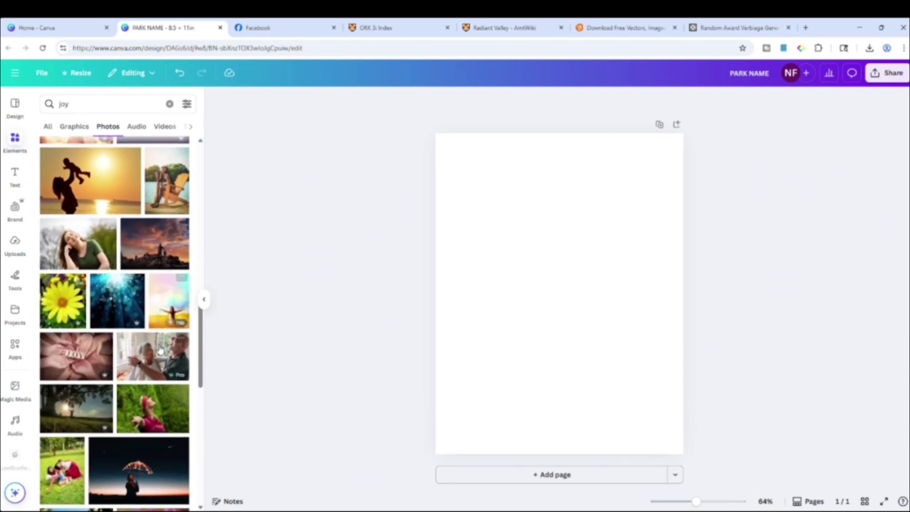
pyautogui.scroll(-4, 160, 350)
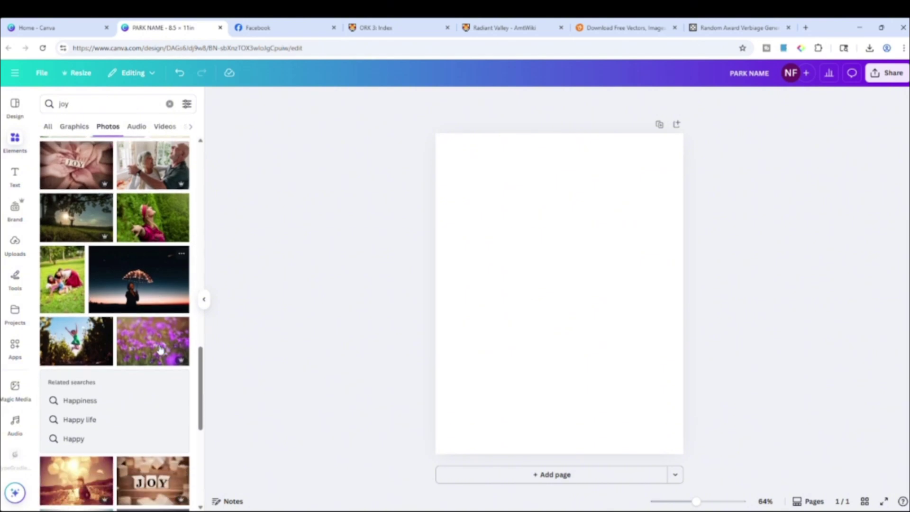
pyautogui.scroll(-5, 160, 350)
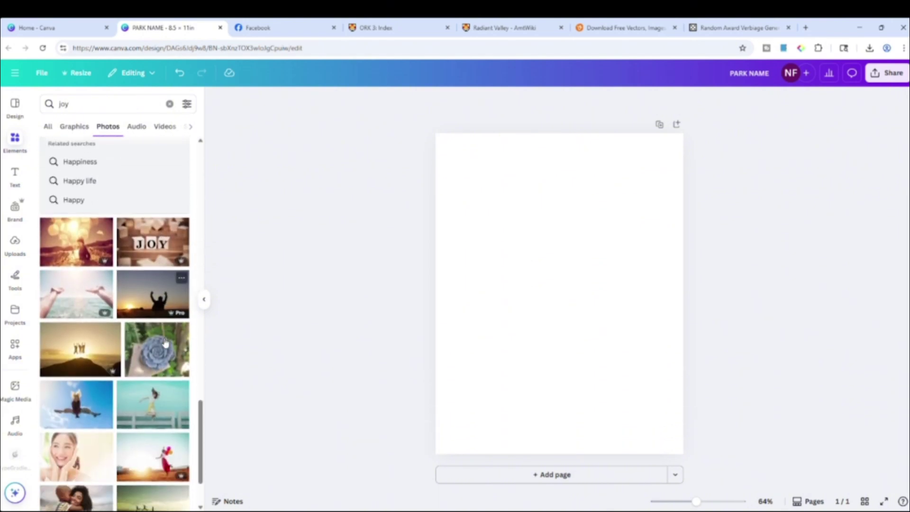
pyautogui.scroll(-2, 165, 343)
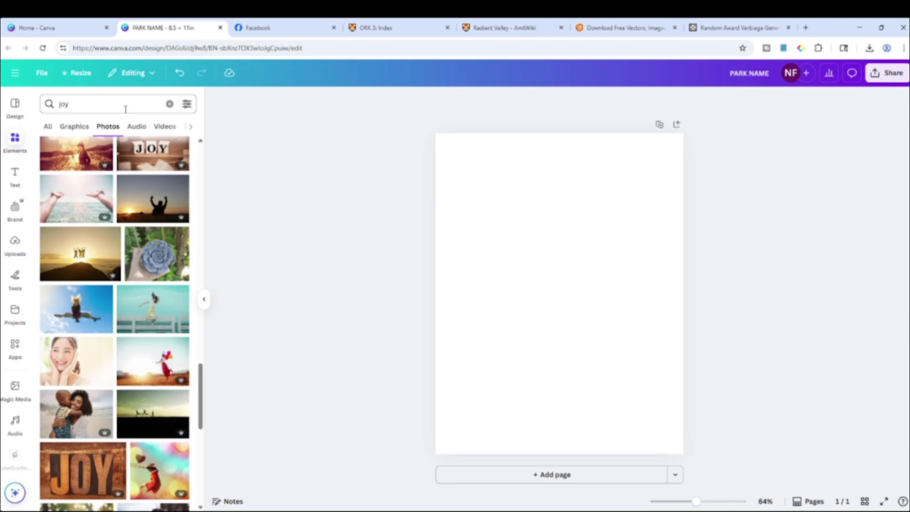
pyautogui.click(125, 109)
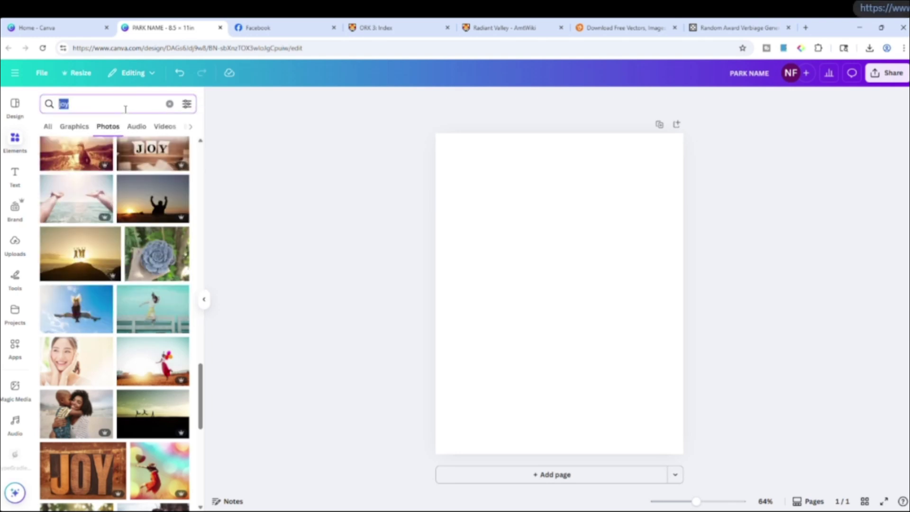
# - Search photos for 'castle' and add the dark green castle photo to the page
pyautogui.write('castle')
pyautogui.press('Return')
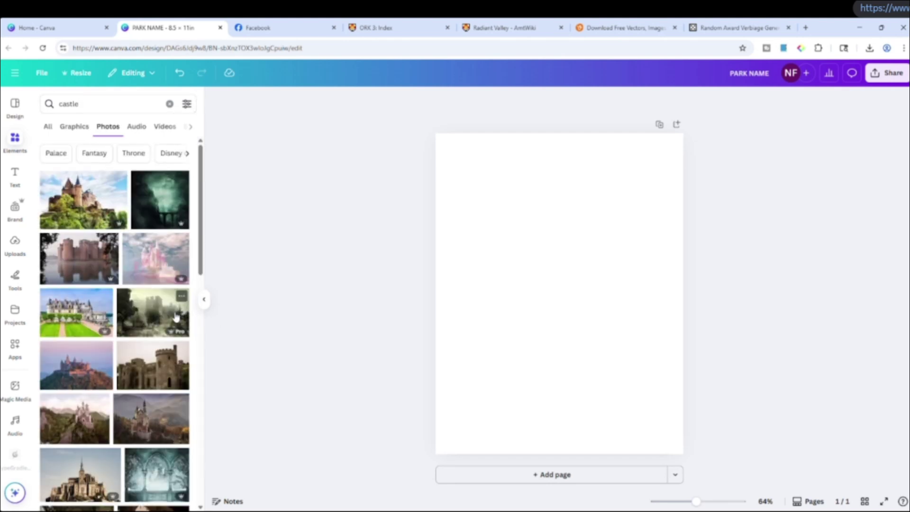
pyautogui.click(170, 195)
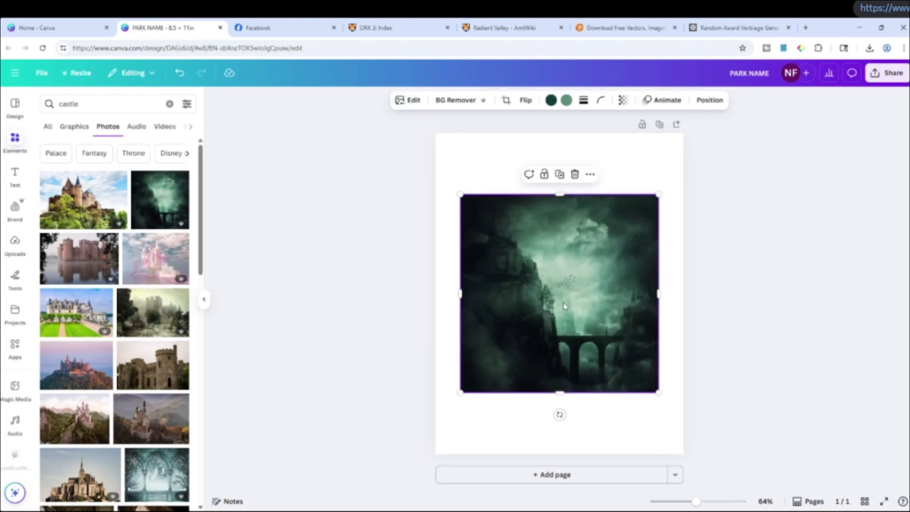
pyautogui.scroll(-5, 176, 337)
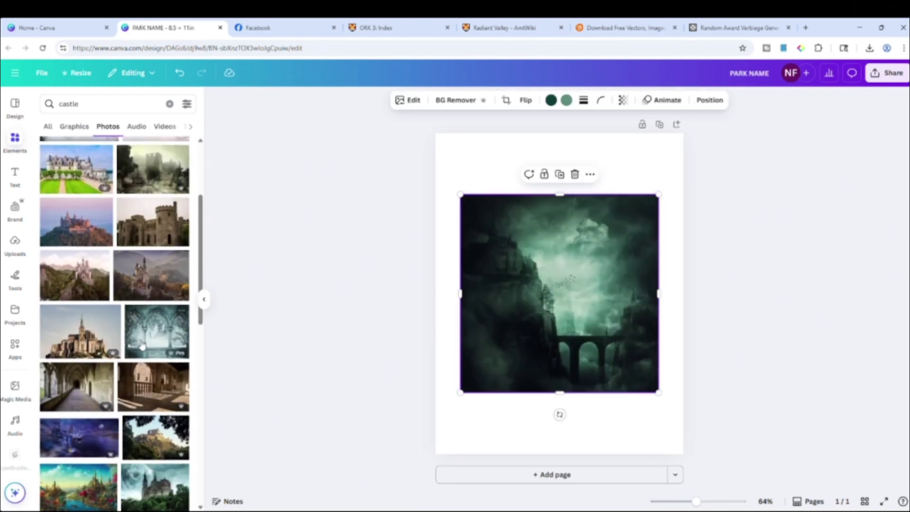
pyautogui.scroll(-3, 142, 344)
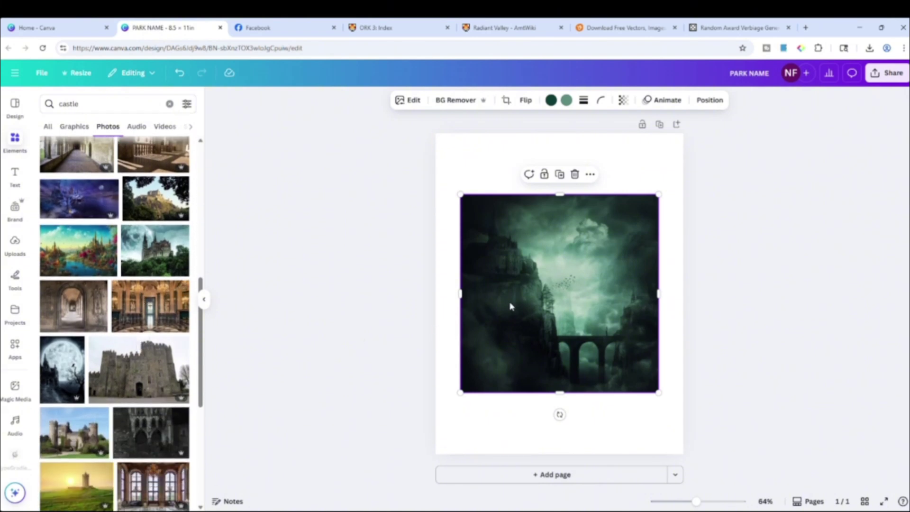
# - Add the moon-and-castle photo and stretch it to cover the whole page
pyautogui.click(67, 370)
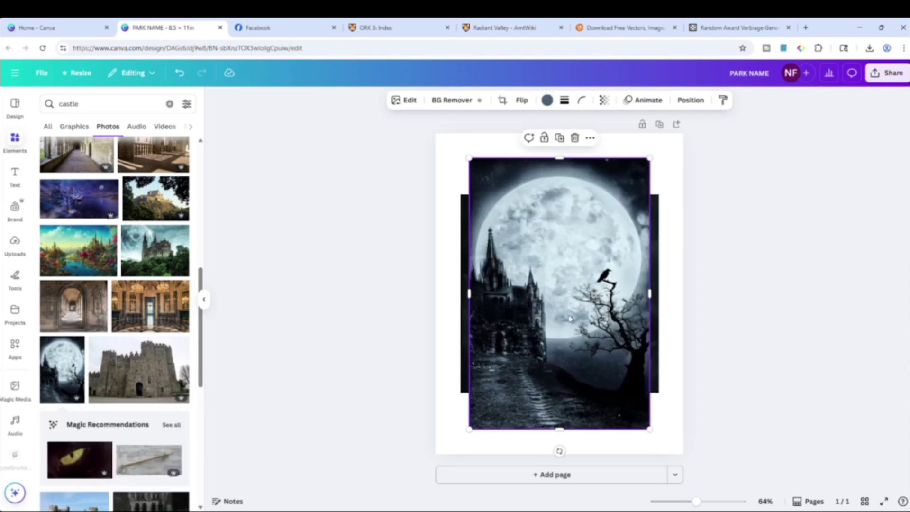
pyautogui.moveTo(570, 318); pyautogui.dragTo(474, 291)
pyautogui.moveTo(616, 400)
pyautogui.mouseDown()
pyautogui.moveTo(711, 430)
pyautogui.moveTo(612, 401)
pyautogui.mouseUp()
pyautogui.click(749, 388)
# - Browse more castle results, then delete the moon-and-castle background from the page
pyautogui.scroll(-1, 131, 366)
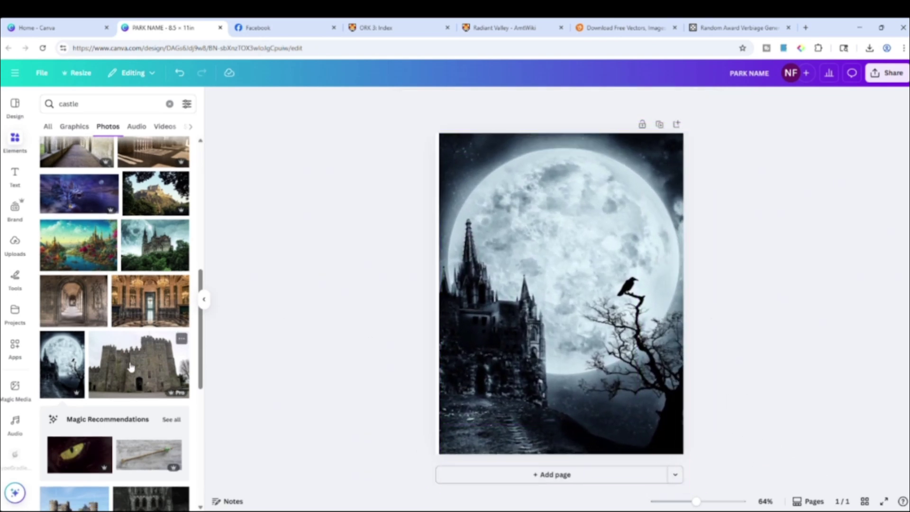
pyautogui.scroll(-6, 131, 366)
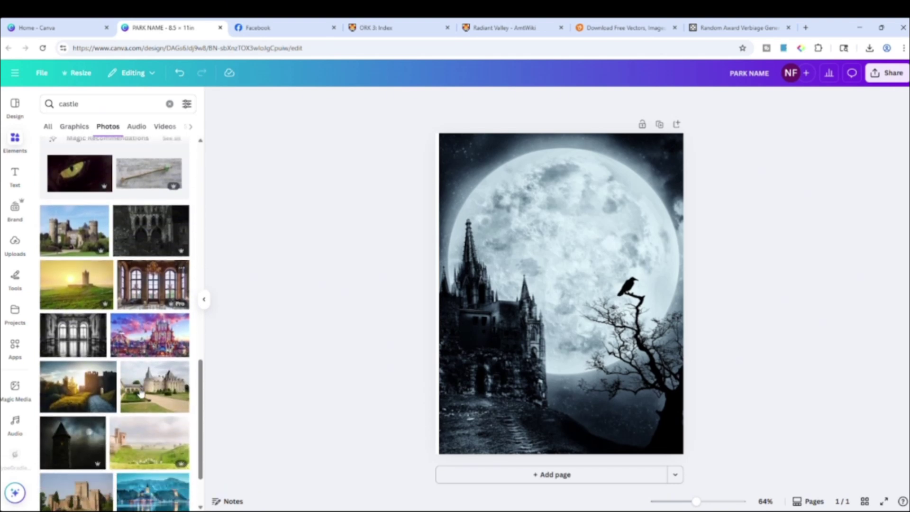
pyautogui.scroll(-4, 141, 393)
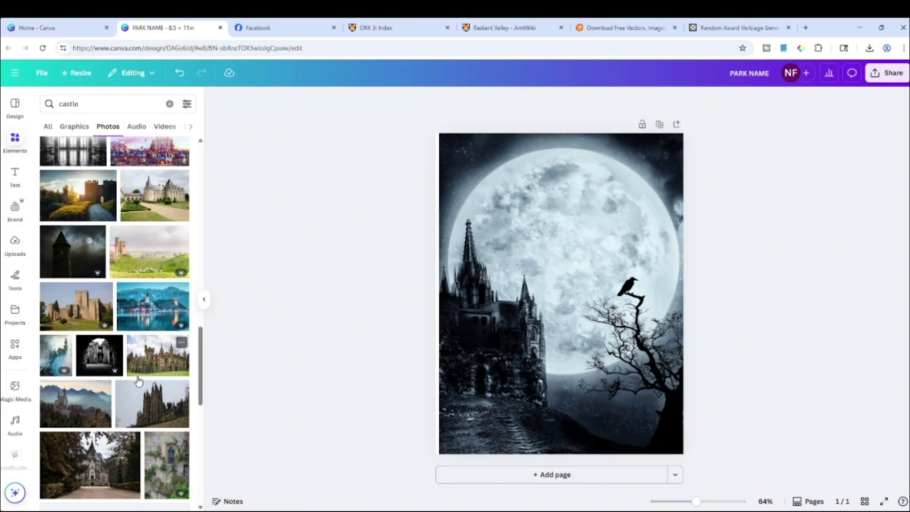
pyautogui.scroll(-1, 138, 381)
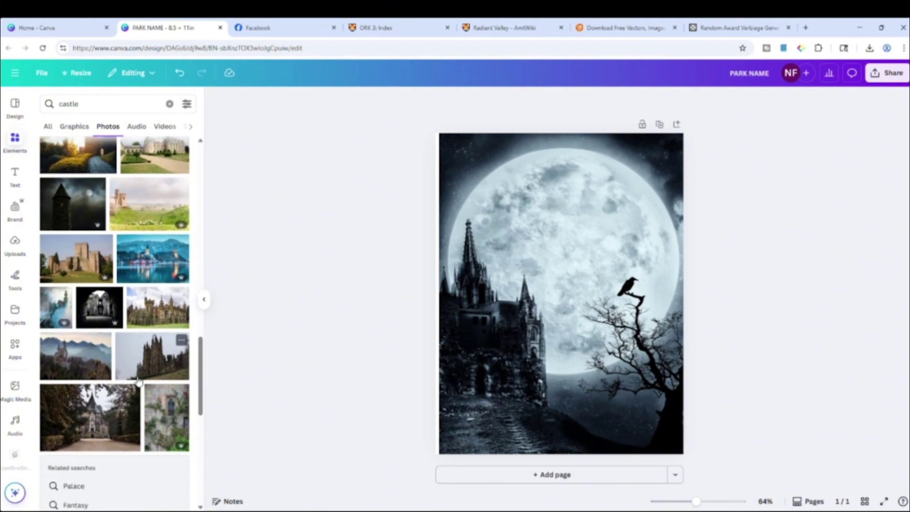
pyautogui.scroll(-4, 138, 381)
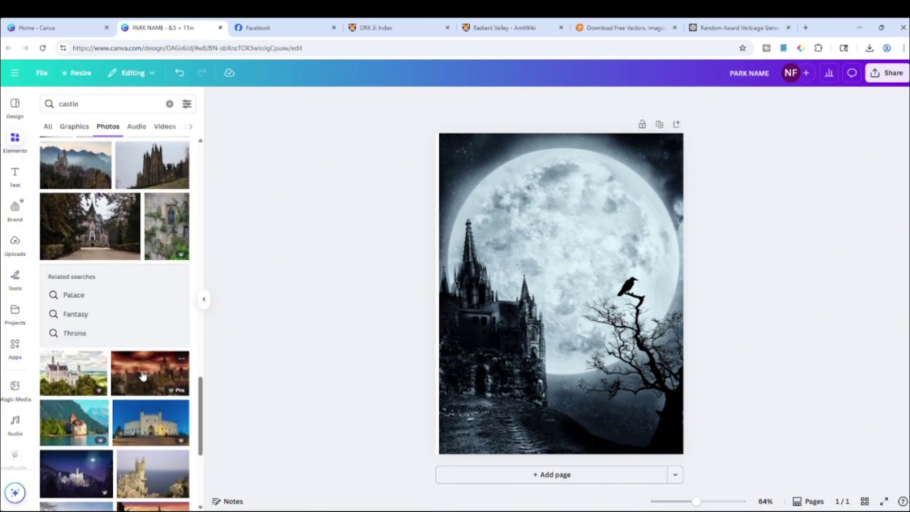
pyautogui.scroll(-4, 148, 386)
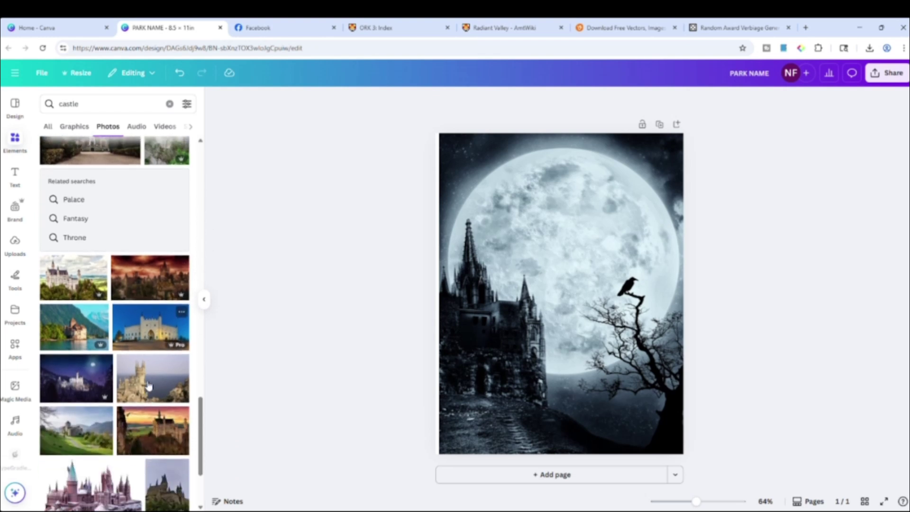
pyautogui.scroll(-4, 148, 385)
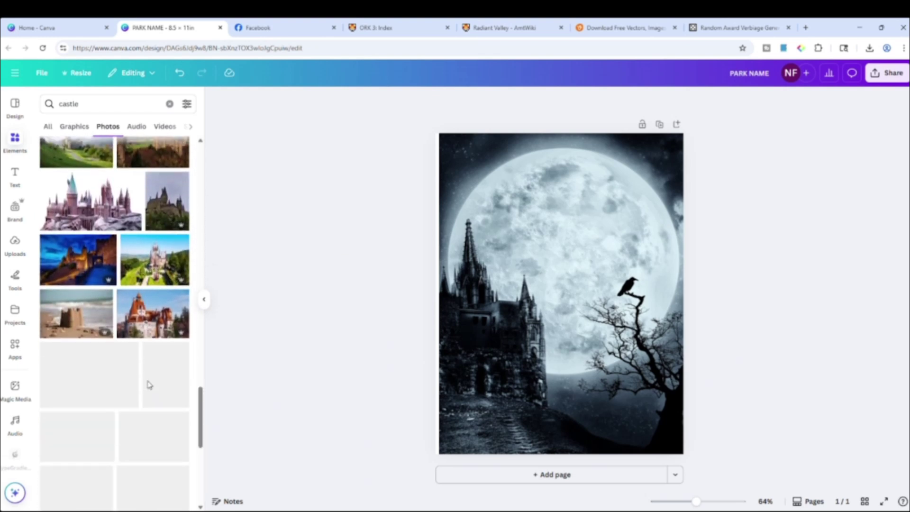
pyautogui.click(535, 328)
pyautogui.press('Delete')
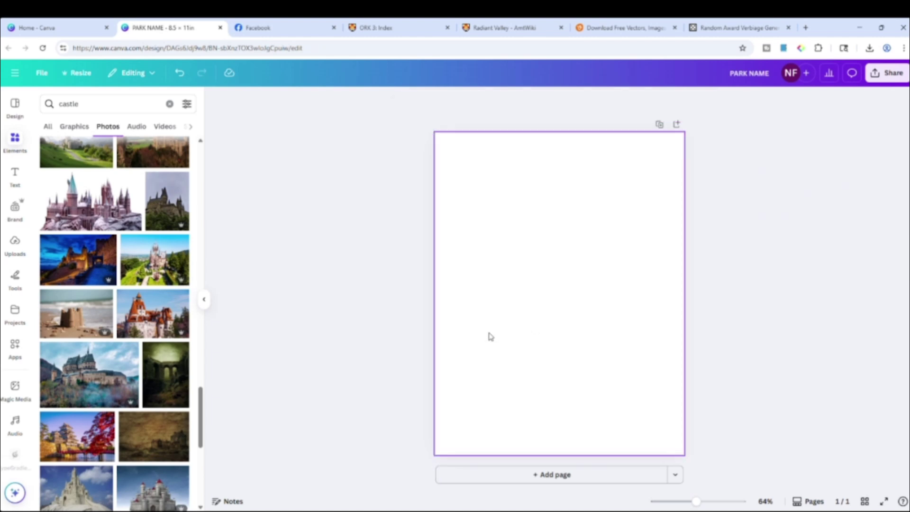
# - Add the brown castle photo and resize it to about 11.7 × 8.3 to fill the page
pyautogui.click(168, 427)
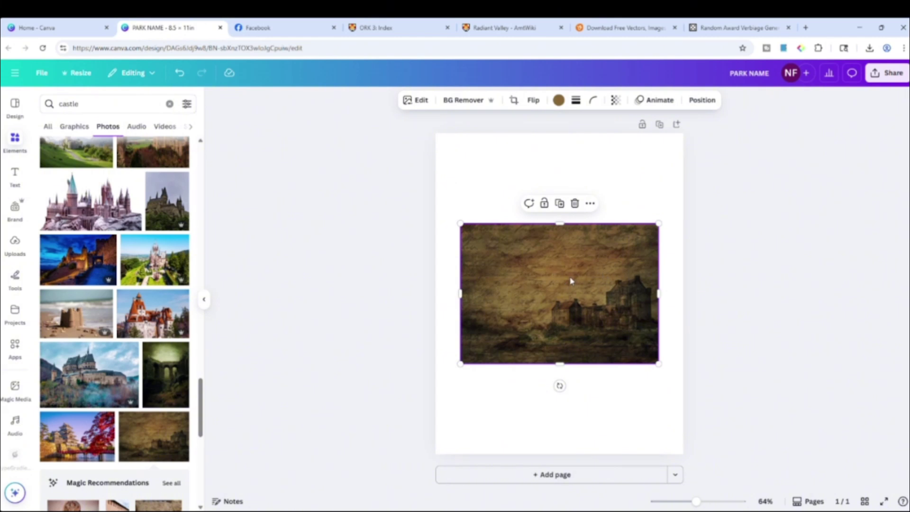
pyautogui.moveTo(459, 224); pyautogui.dragTo(235, 134)
pyautogui.moveTo(549, 275); pyautogui.dragTo(584, 365)
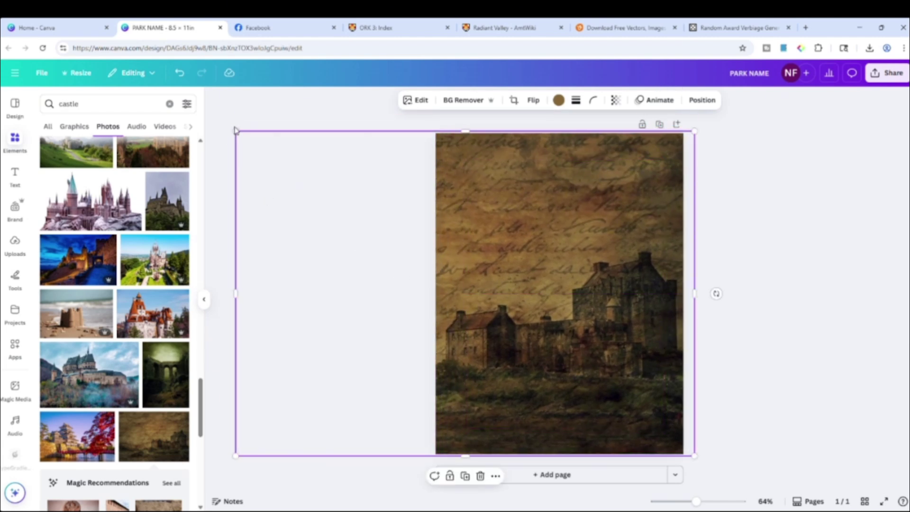
pyautogui.moveTo(236, 131); pyautogui.dragTo(267, 91)
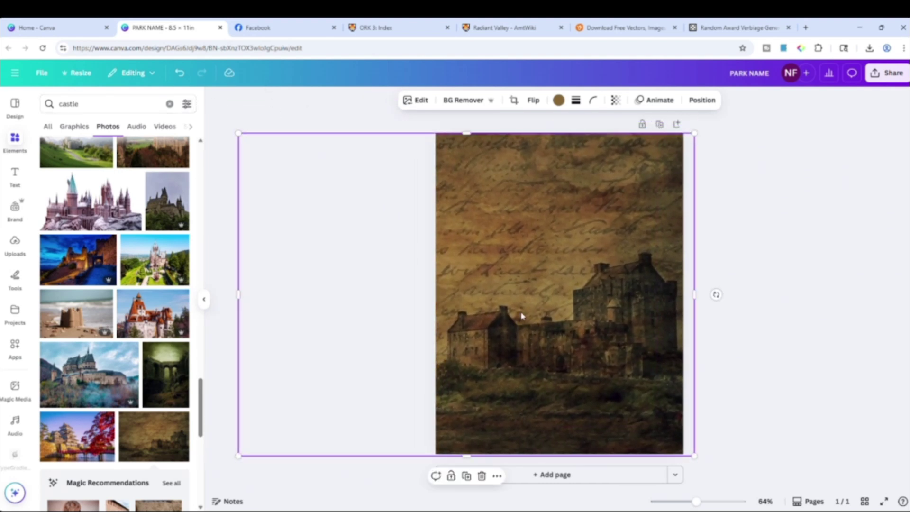
pyautogui.moveTo(520, 316); pyautogui.dragTo(525, 311)
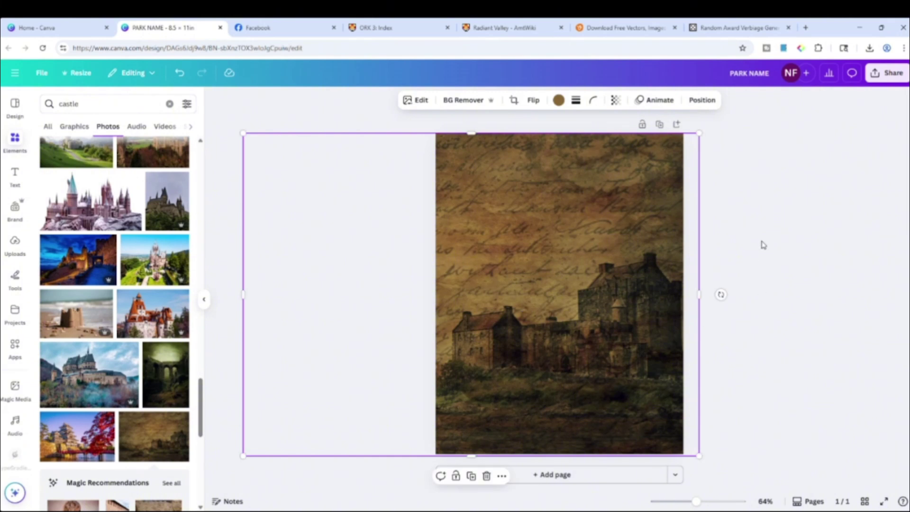
pyautogui.click(772, 227)
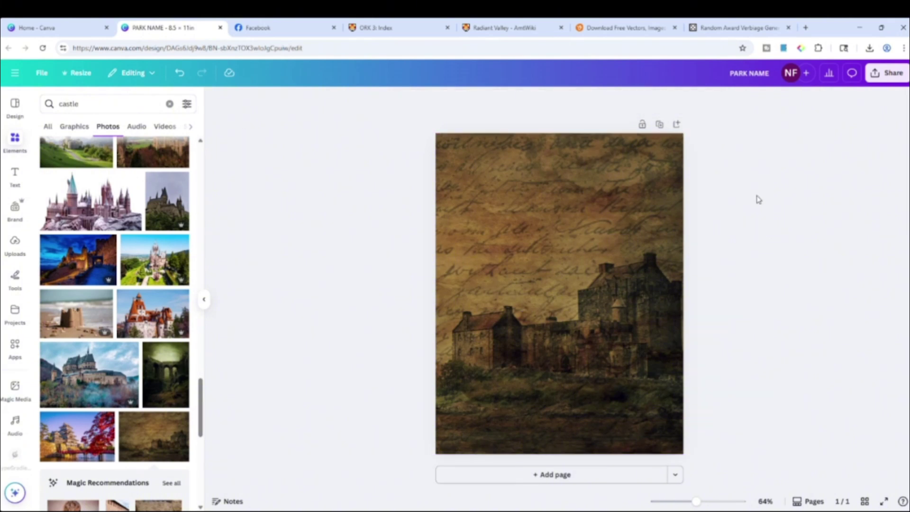
# - Replace the old search term and search photos for 'map'
pyautogui.click(139, 101)
pyautogui.doubleClick(139, 100)
pyautogui.write('map')
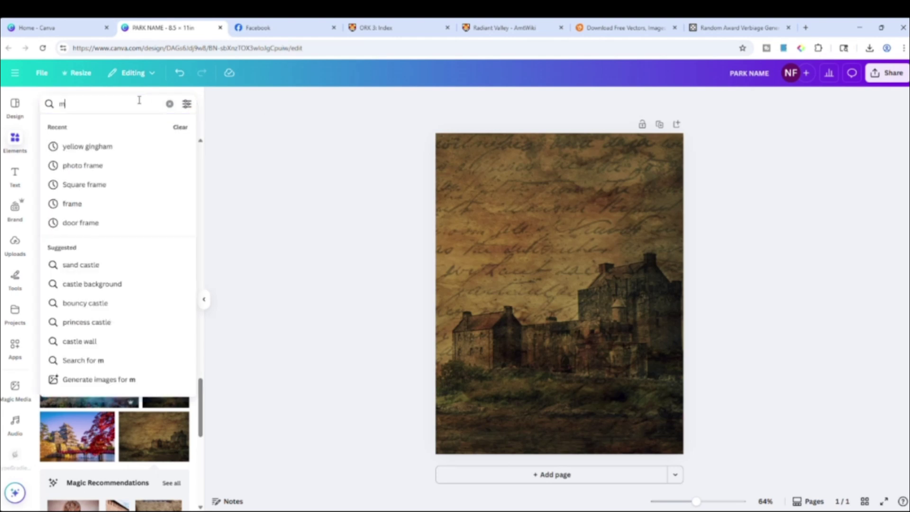
pyautogui.press('Return')
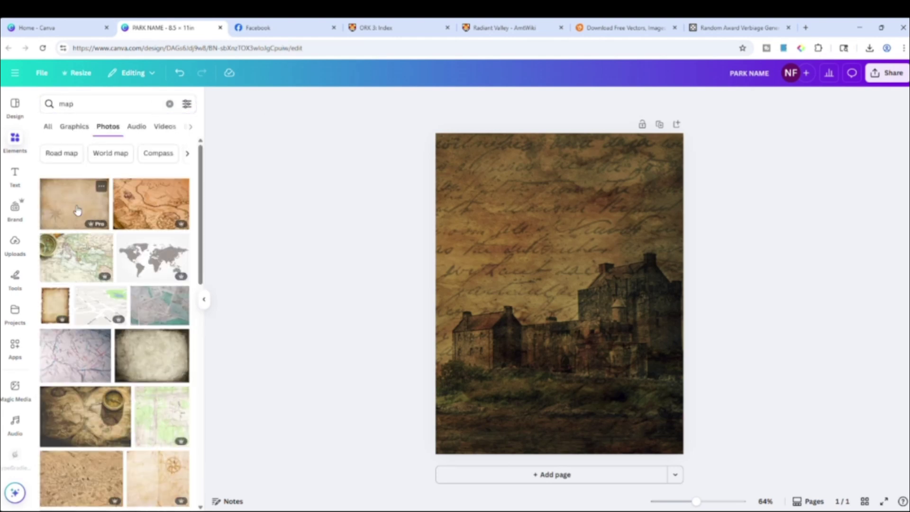
# - Try the compass world-map and vintage paper texture photos, deleting each from the page
pyautogui.click(96, 412)
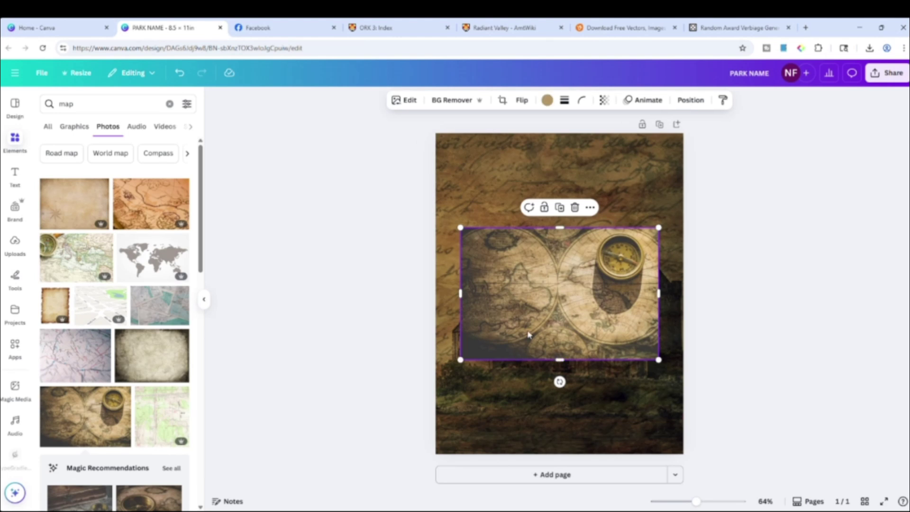
pyautogui.press('Delete')
pyautogui.click(152, 356)
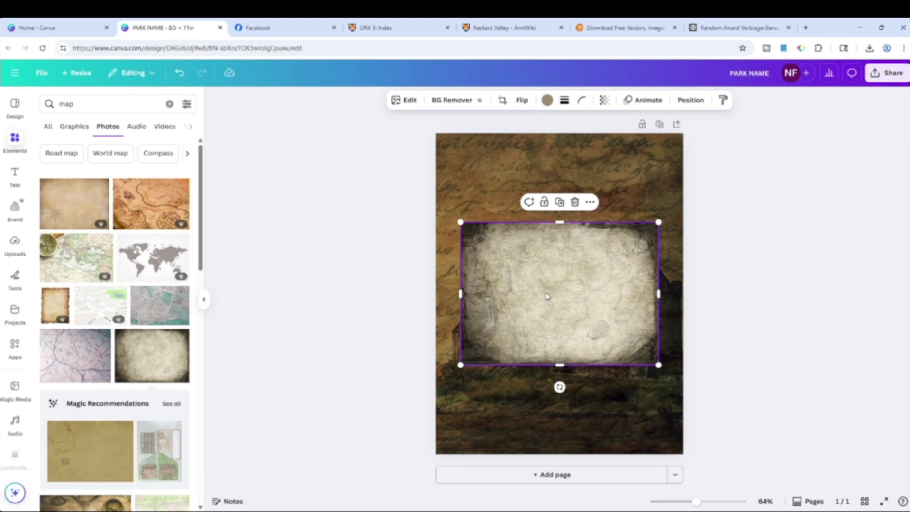
pyautogui.press('Delete')
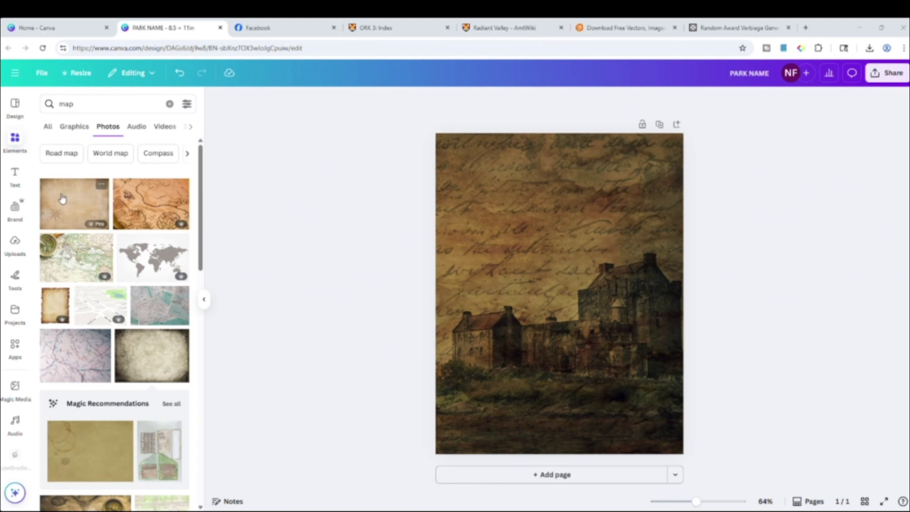
# - Add a Title text box enlarged to size 129 near the top, reading SYRUP
pyautogui.click(13, 176)
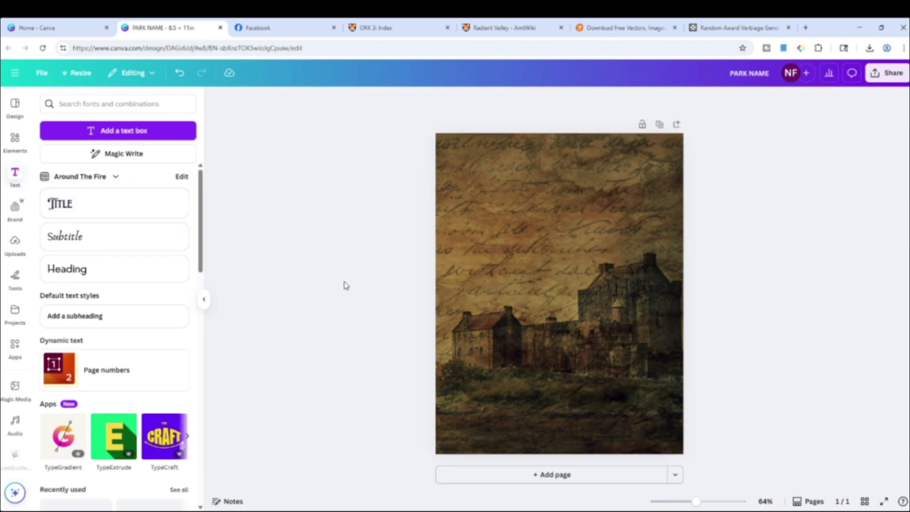
pyautogui.click(114, 210)
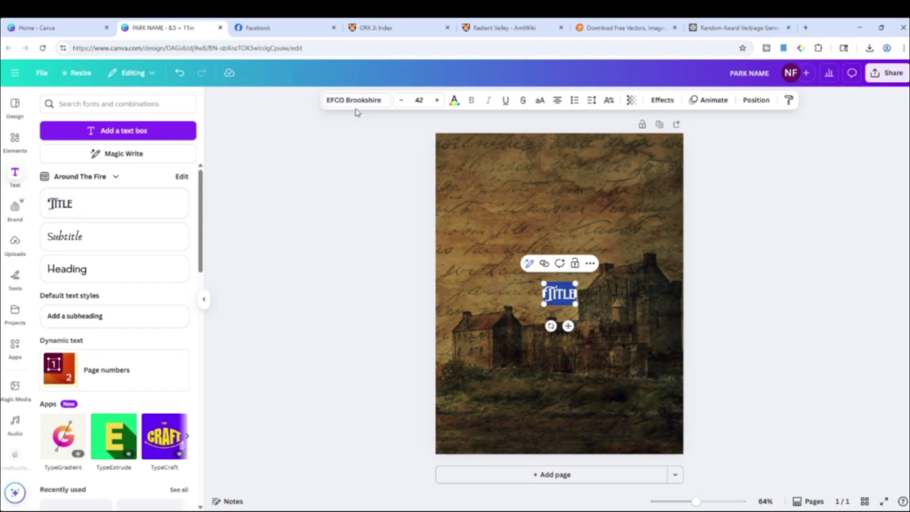
pyautogui.moveTo(544, 284); pyautogui.dragTo(479, 241)
pyautogui.click(776, 284)
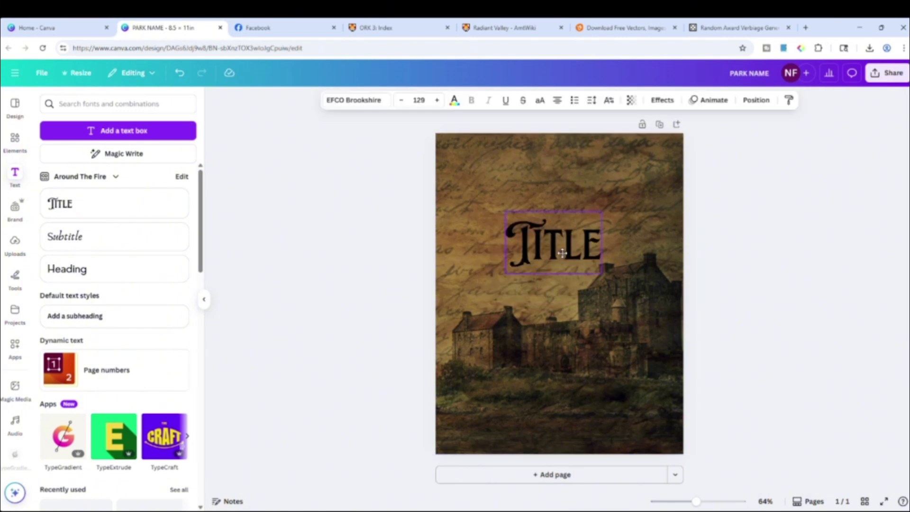
pyautogui.moveTo(532, 286); pyautogui.dragTo(558, 196)
pyautogui.doubleClick(558, 196)
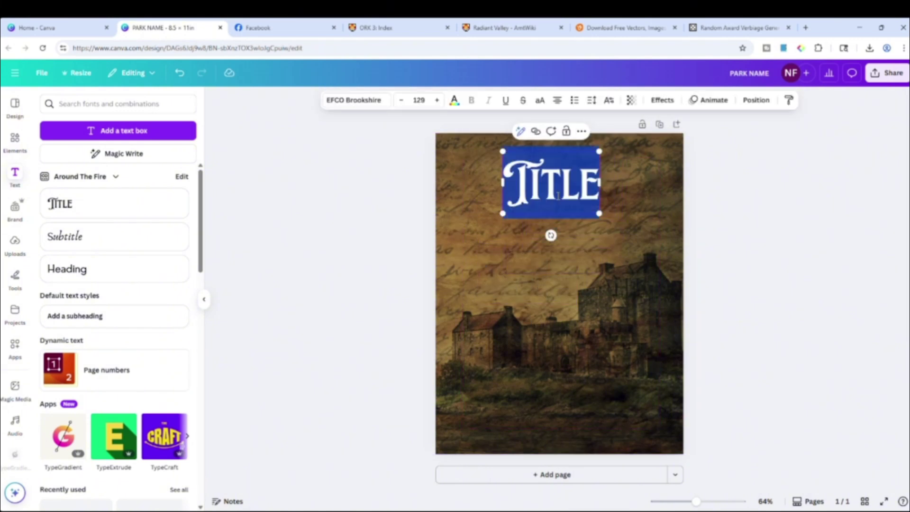
pyautogui.write('SYRUP')
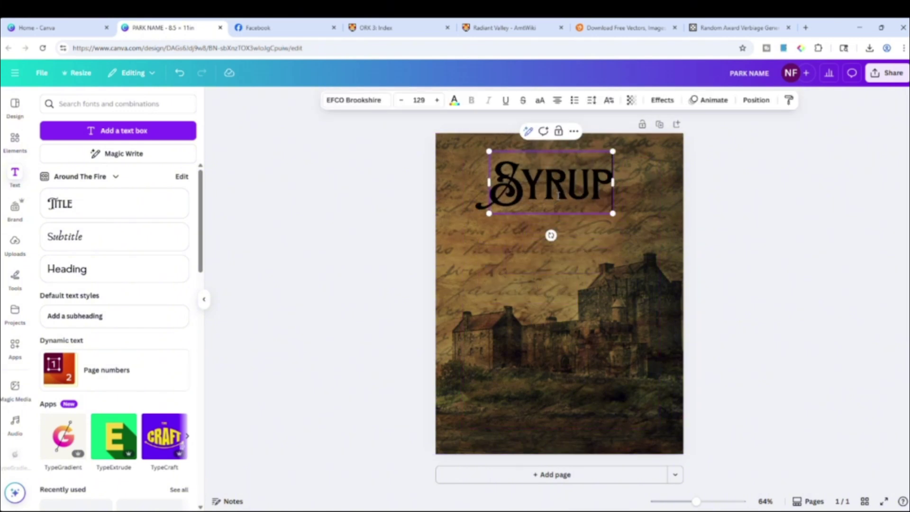
pyautogui.moveTo(613, 213); pyautogui.dragTo(583, 193)
pyautogui.press('Escape')
# - Make the SYRUP text white and centre it mid-page above the castle
pyautogui.click(565, 190)
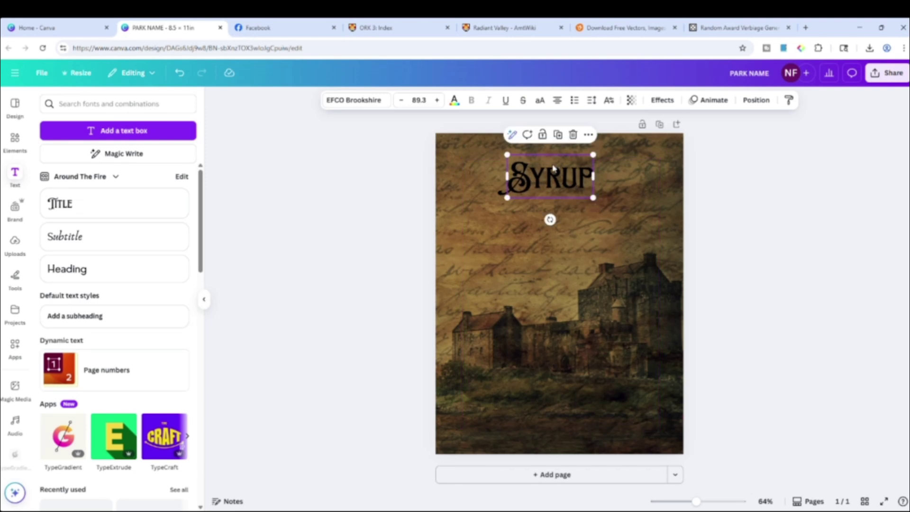
pyautogui.click(455, 102)
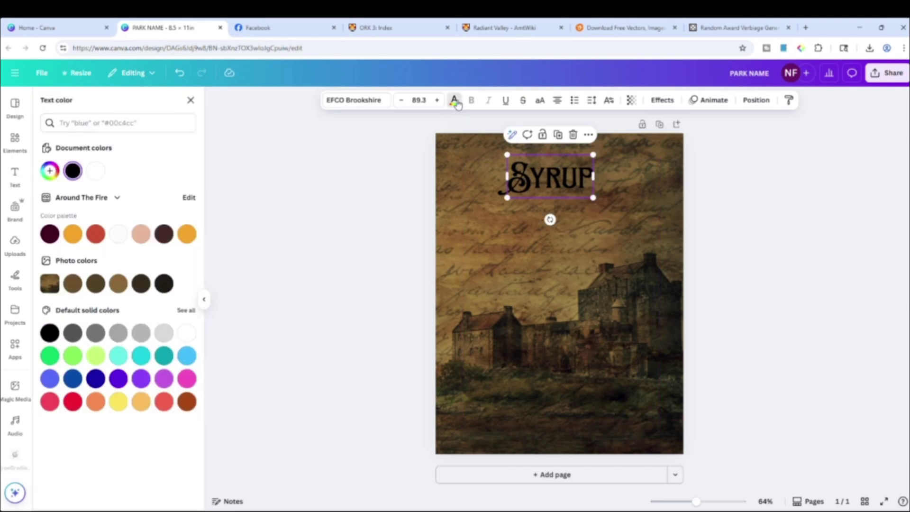
pyautogui.click(119, 240)
pyautogui.press('Escape')
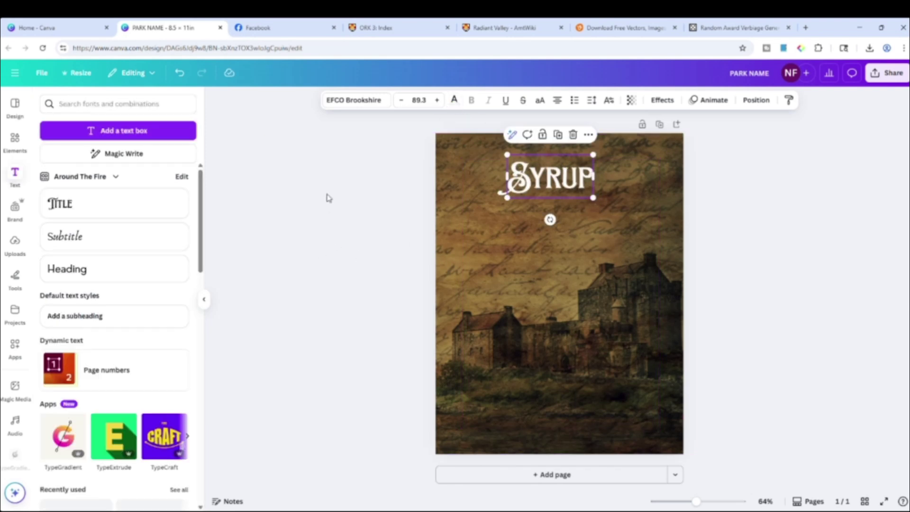
pyautogui.click(409, 191)
pyautogui.moveTo(577, 186); pyautogui.dragTo(587, 193)
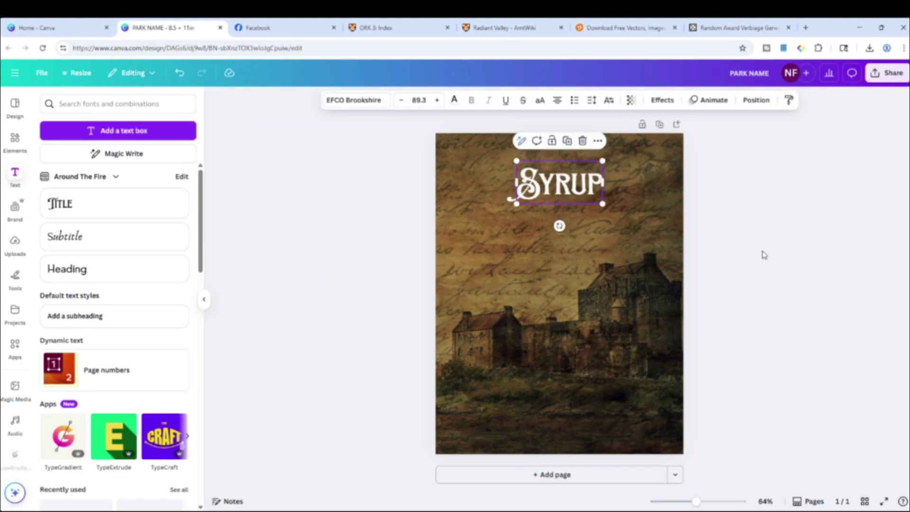
pyautogui.click(822, 217)
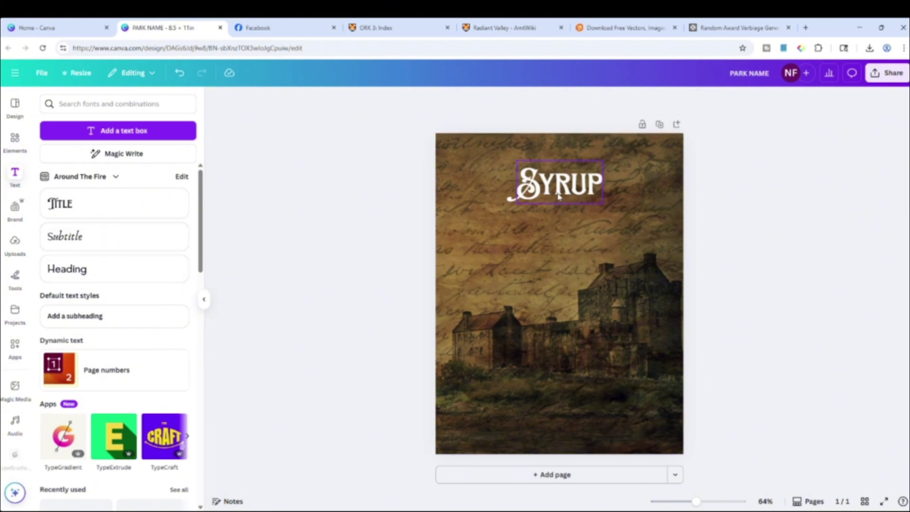
pyautogui.moveTo(562, 192); pyautogui.dragTo(567, 242)
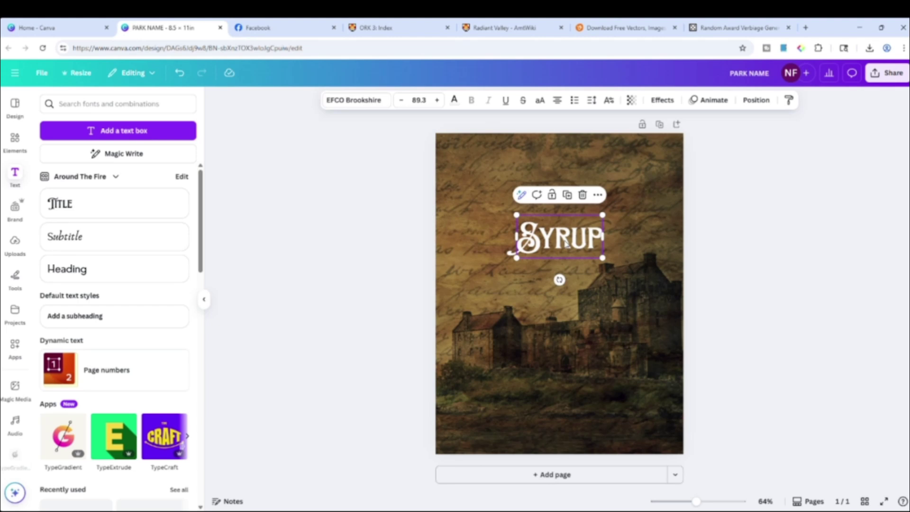
# - Duplicate the SYRUP heading lower on the page and retype it as ORDER OF THE JOVIOUS
pyautogui.click(778, 229)
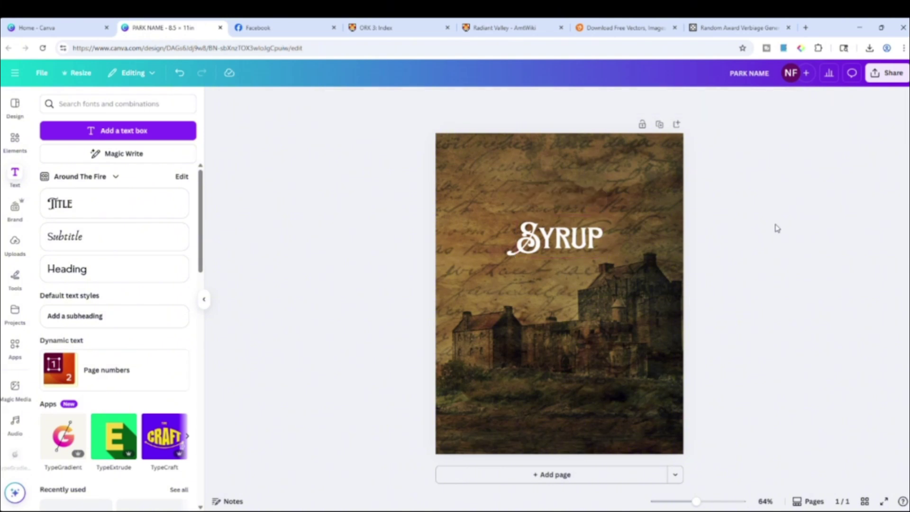
pyautogui.click(571, 242)
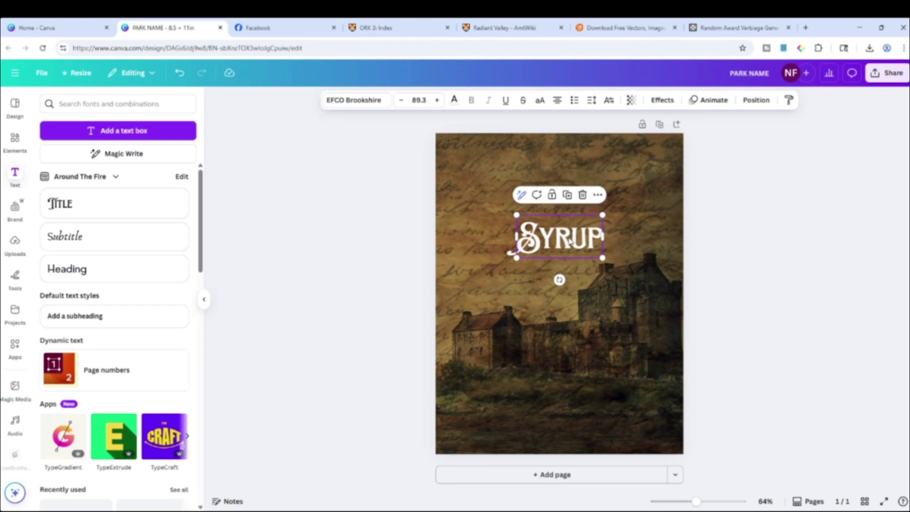
pyautogui.hotkey('ctrl', 'd')
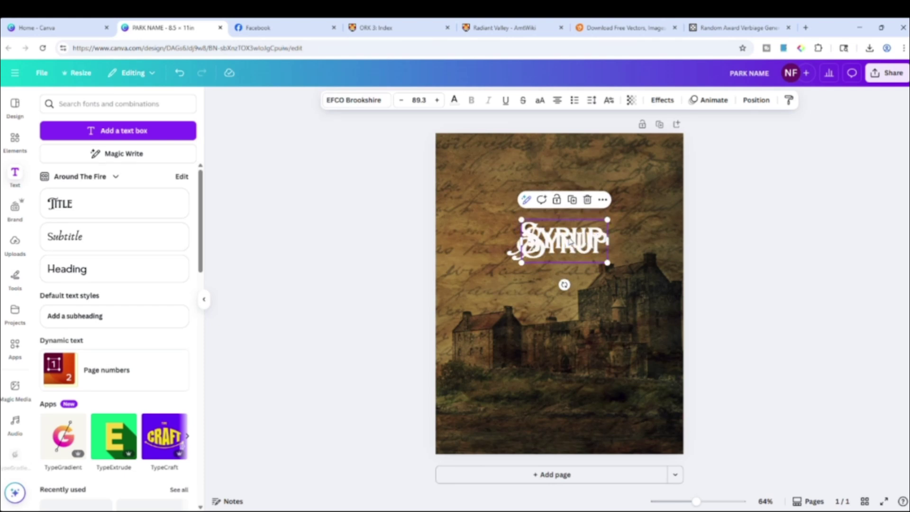
pyautogui.moveTo(575, 258); pyautogui.dragTo(575, 371)
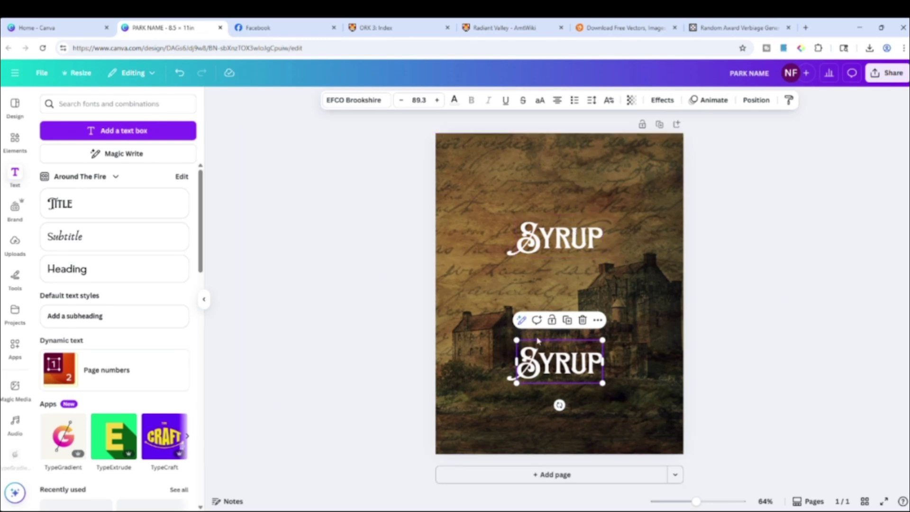
pyautogui.doubleClick(570, 370)
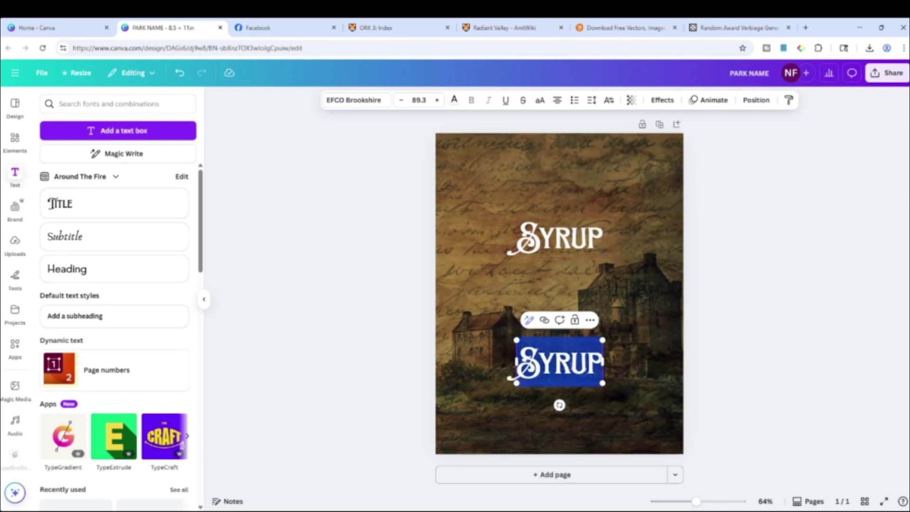
pyautogui.write('ORDER OF T')
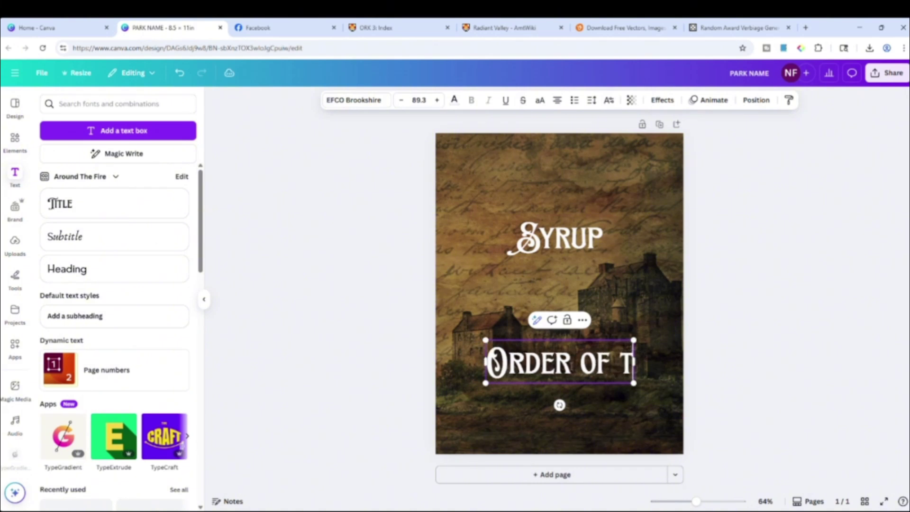
pyautogui.write('HE JO')
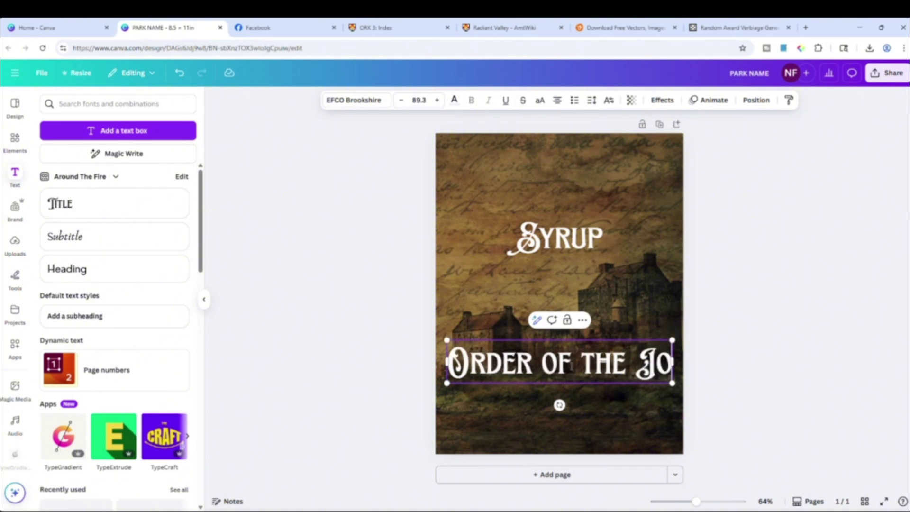
pyautogui.write('VIOUS')
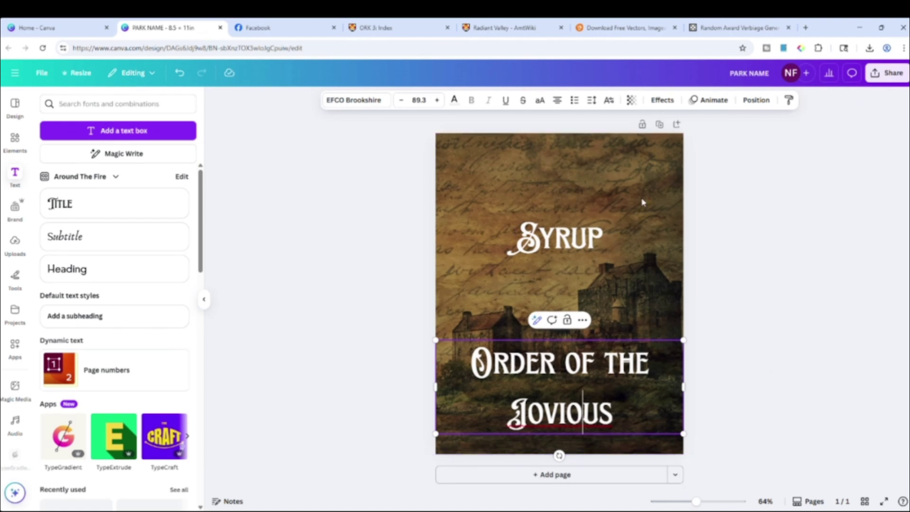
pyautogui.click(487, 304)
# - Shrink ORDER OF THE JOVIOUS to size 60.3 on one line and move it lower
pyautogui.click(527, 361)
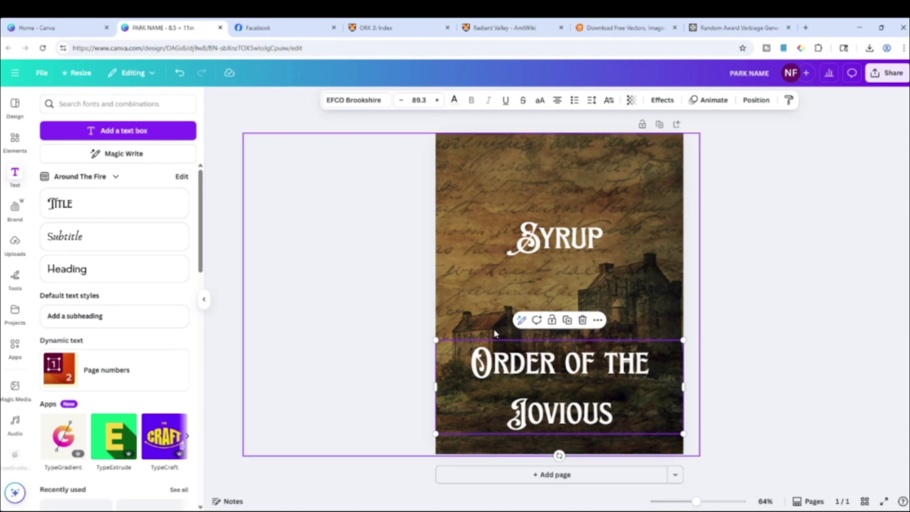
pyautogui.click(399, 102)
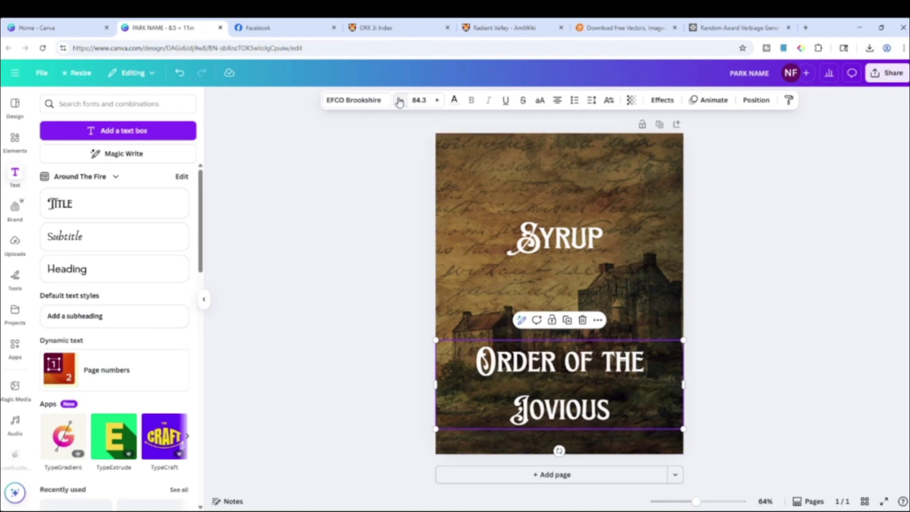
pyautogui.click(400, 102)
pyautogui.click(399, 102)
pyautogui.click(399, 102)
pyautogui.click(399, 102)
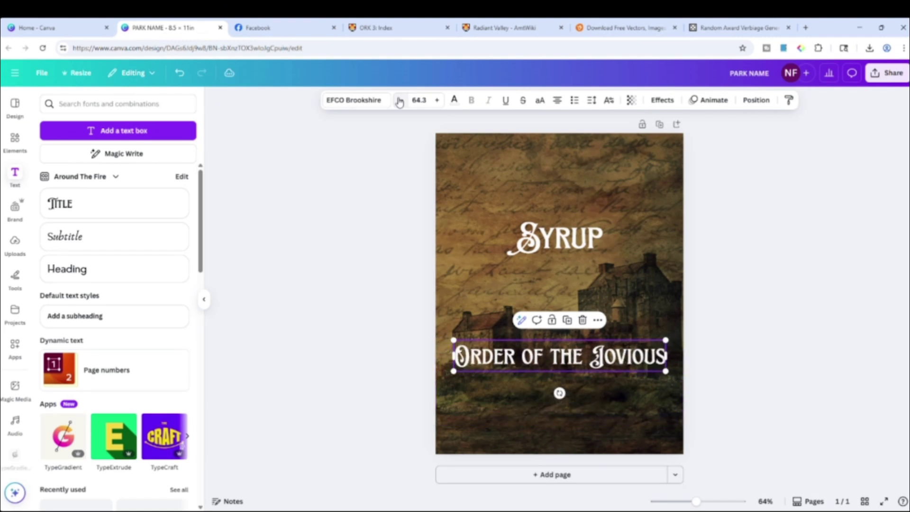
pyautogui.click(399, 102)
pyautogui.moveTo(559, 356); pyautogui.dragTo(559, 392)
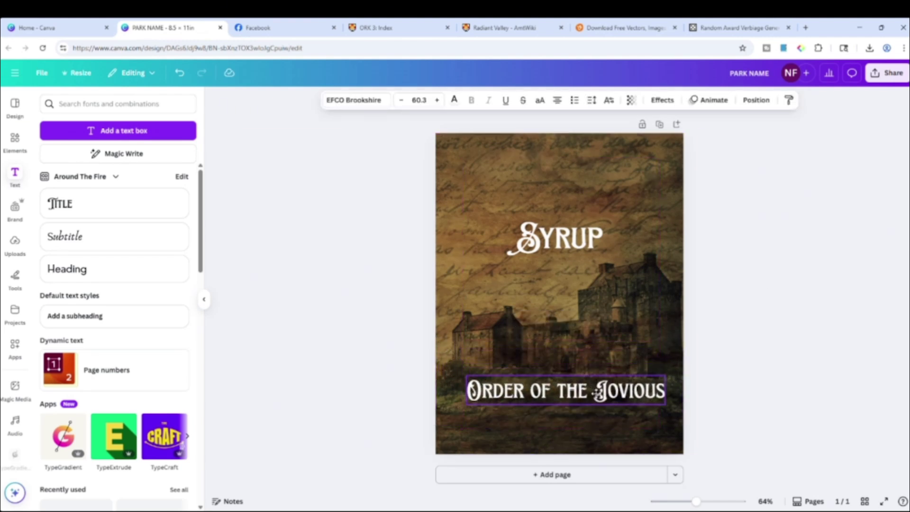
# - Raise the SYRUP title a little higher on the page
pyautogui.click(571, 238)
pyautogui.moveTo(571, 238); pyautogui.dragTo(572, 231)
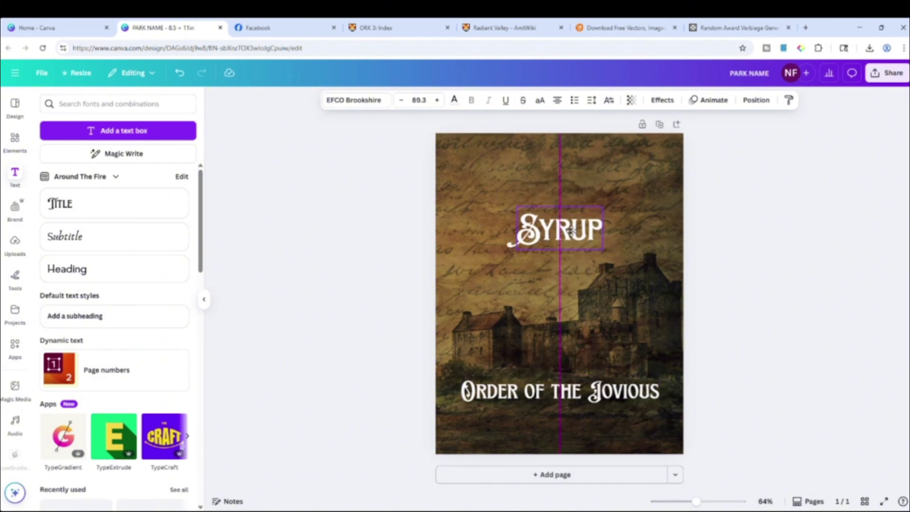
pyautogui.moveTo(572, 231); pyautogui.dragTo(573, 208)
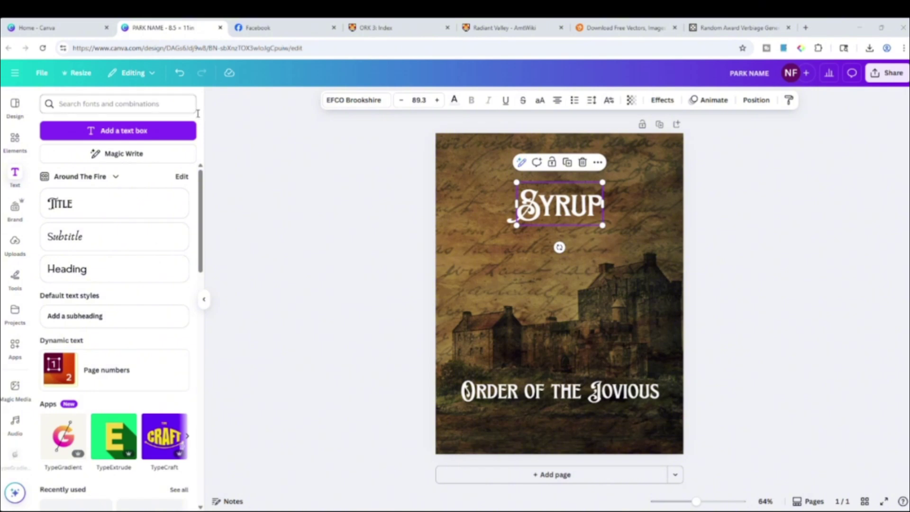
# - Add the uploaded purple shield crest and place it centred just under the SYRUP title
pyautogui.click(10, 233)
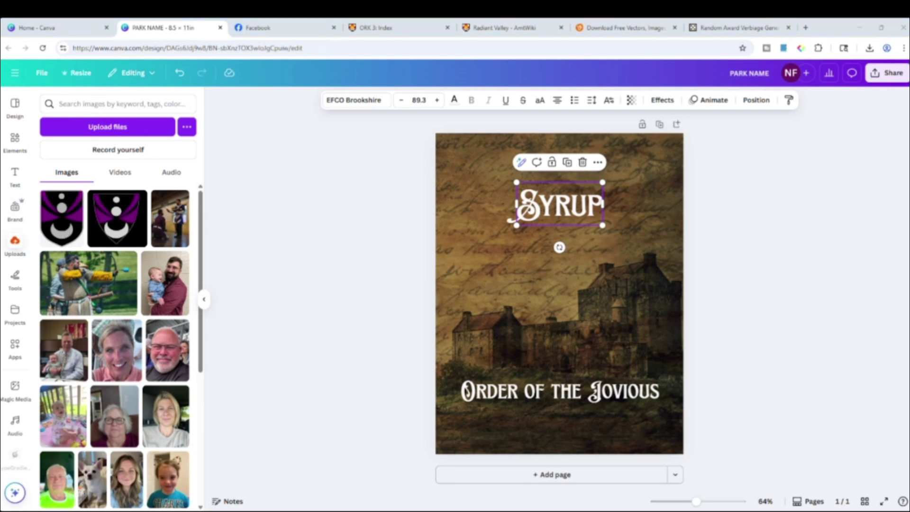
pyautogui.click(72, 231)
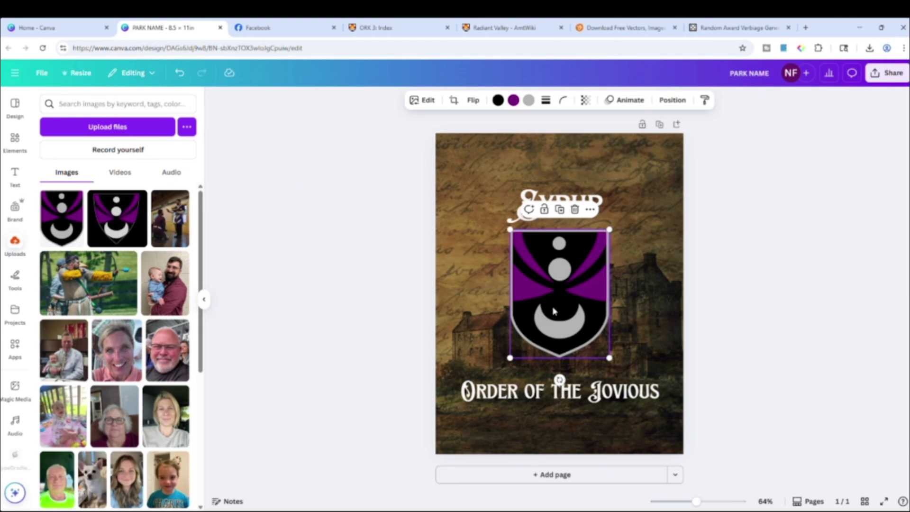
pyautogui.moveTo(573, 292)
pyautogui.mouseDown()
pyautogui.moveTo(640, 318)
pyautogui.moveTo(573, 296)
pyautogui.mouseUp()
pyautogui.click(825, 254)
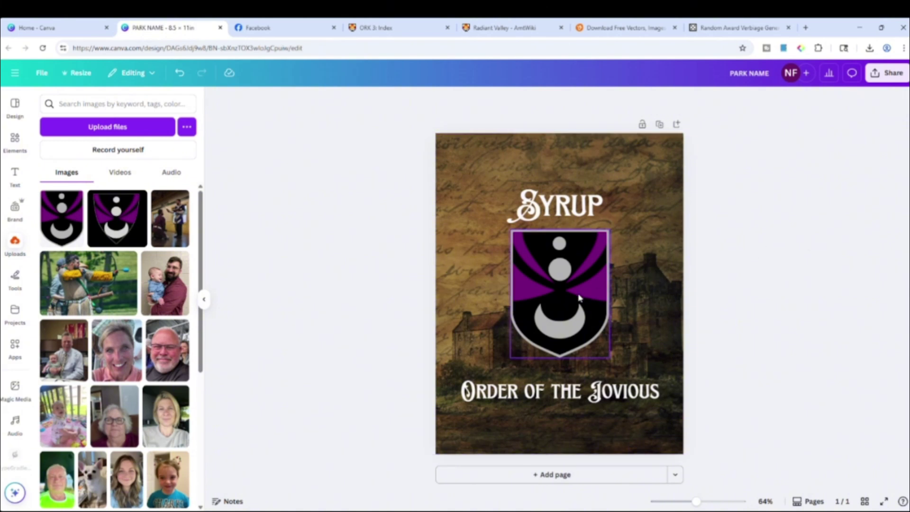
pyautogui.moveTo(579, 299); pyautogui.dragTo(572, 224)
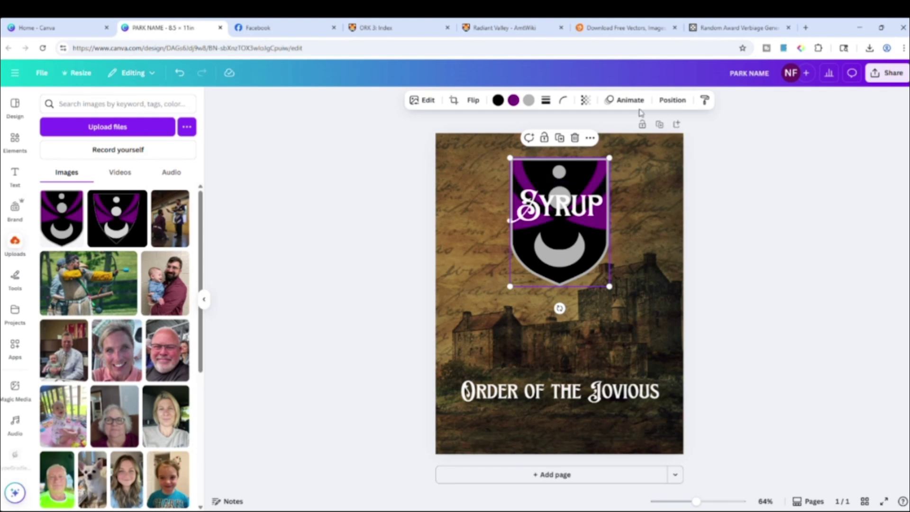
# - Reorder the shield crest's layer so it sits behind the SYRUP title
pyautogui.click(672, 101)
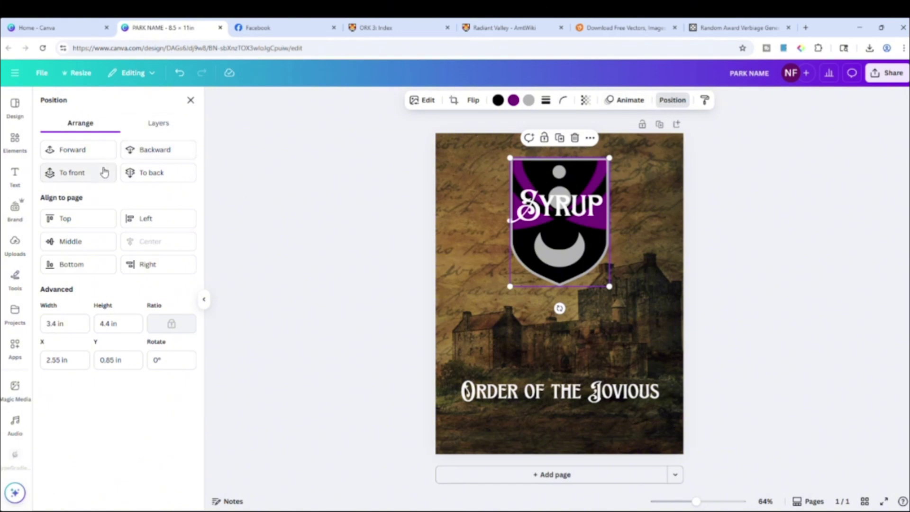
pyautogui.click(138, 150)
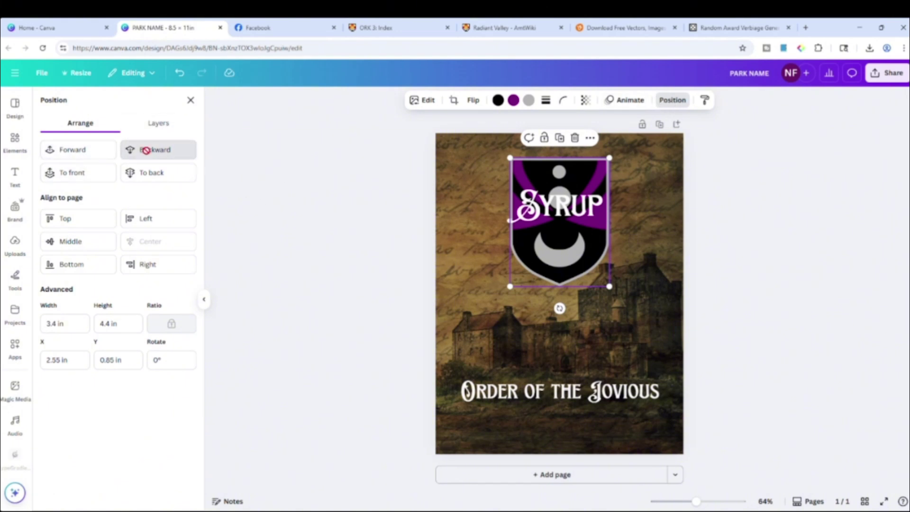
pyautogui.click(82, 150)
pyautogui.click(85, 150)
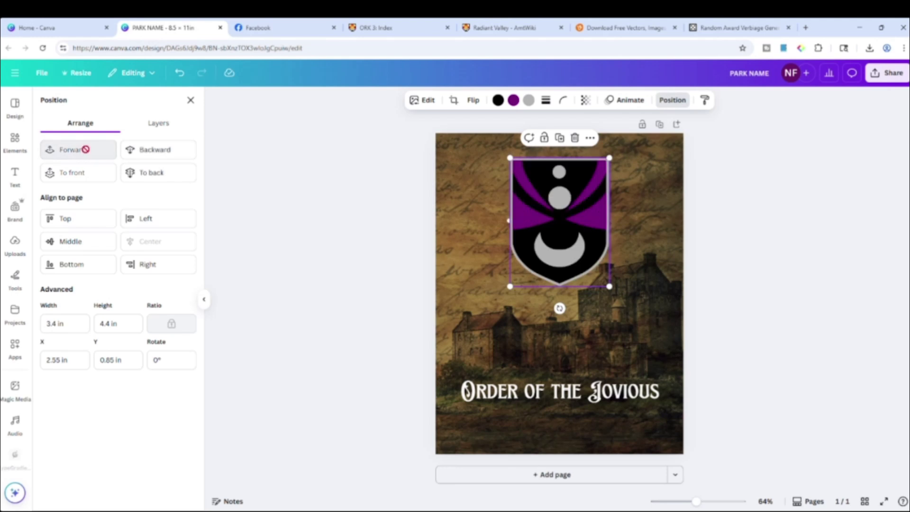
pyautogui.click(146, 149)
pyautogui.click(164, 126)
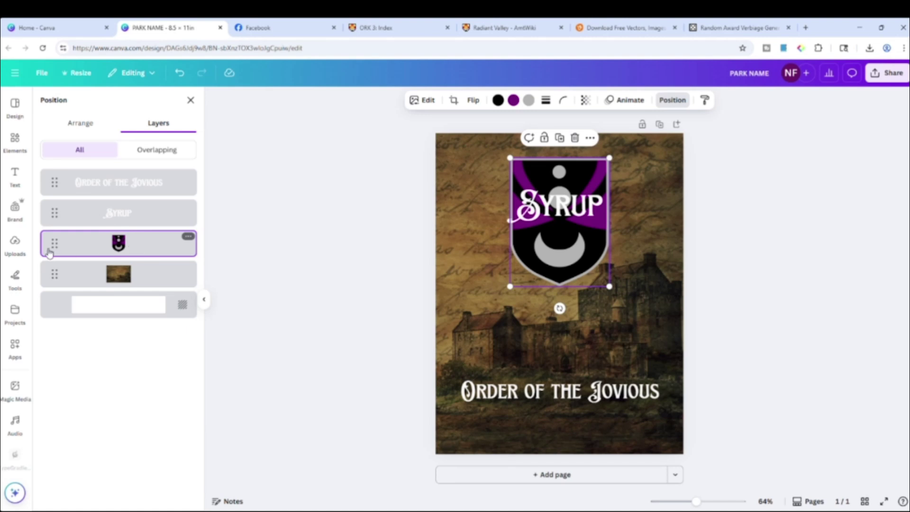
pyautogui.moveTo(53, 243)
pyautogui.mouseDown()
pyautogui.moveTo(55, 172)
pyautogui.moveTo(55, 249)
pyautogui.mouseUp()
pyautogui.click(556, 267)
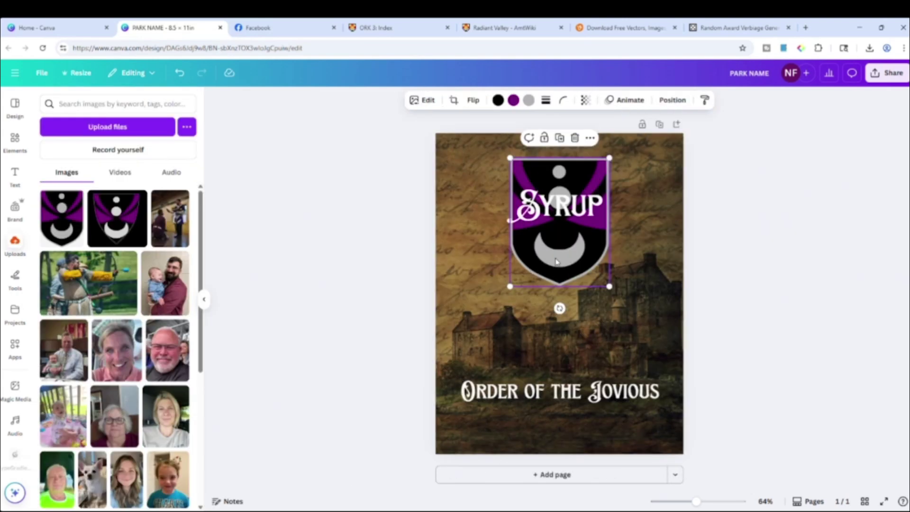
# - Enlarge the shield crest and centre it between the two titles
pyautogui.moveTo(559, 258); pyautogui.dragTo(547, 353)
pyautogui.moveTo(563, 342); pyautogui.dragTo(557, 332)
pyautogui.moveTo(611, 238); pyautogui.dragTo(706, 250)
pyautogui.moveTo(633, 317); pyautogui.dragTo(600, 359)
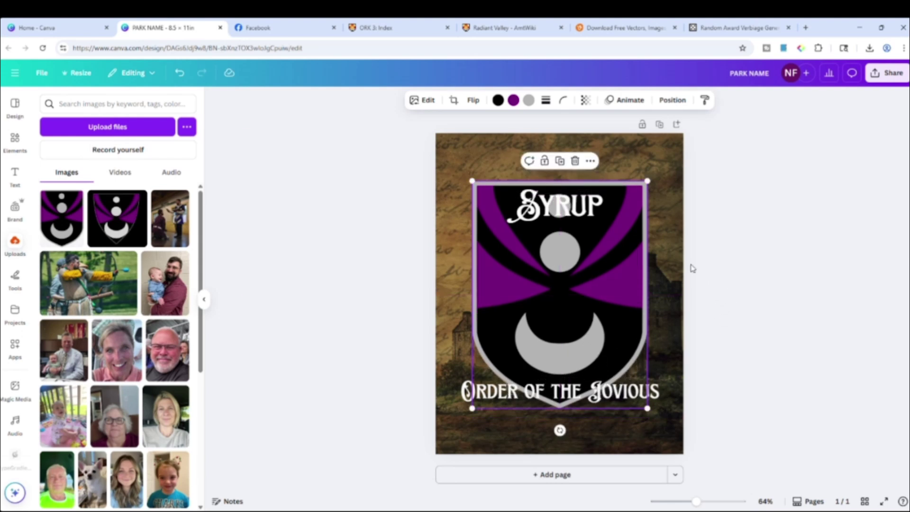
# - Set the shield crest's transparency to 34
pyautogui.click(586, 101)
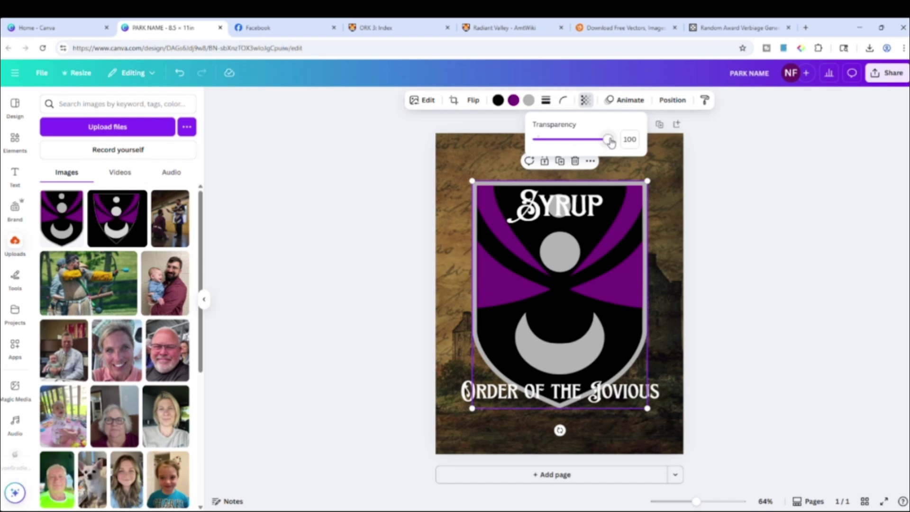
pyautogui.moveTo(611, 144); pyautogui.dragTo(563, 140)
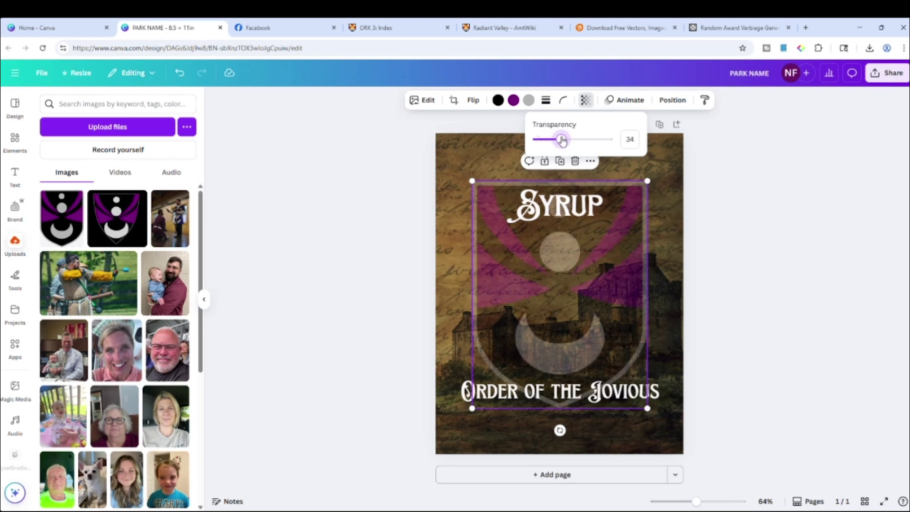
pyautogui.click(382, 197)
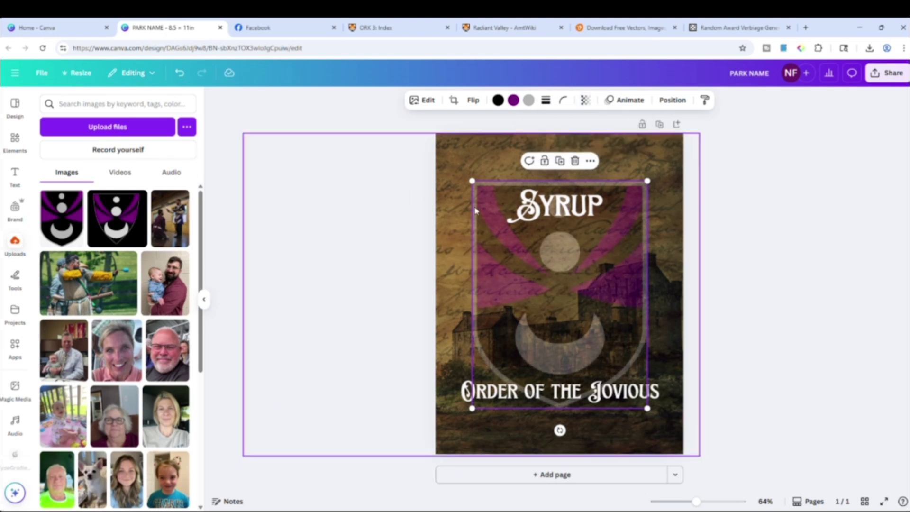
# - Delete the castle background photo from the page
pyautogui.click(16, 137)
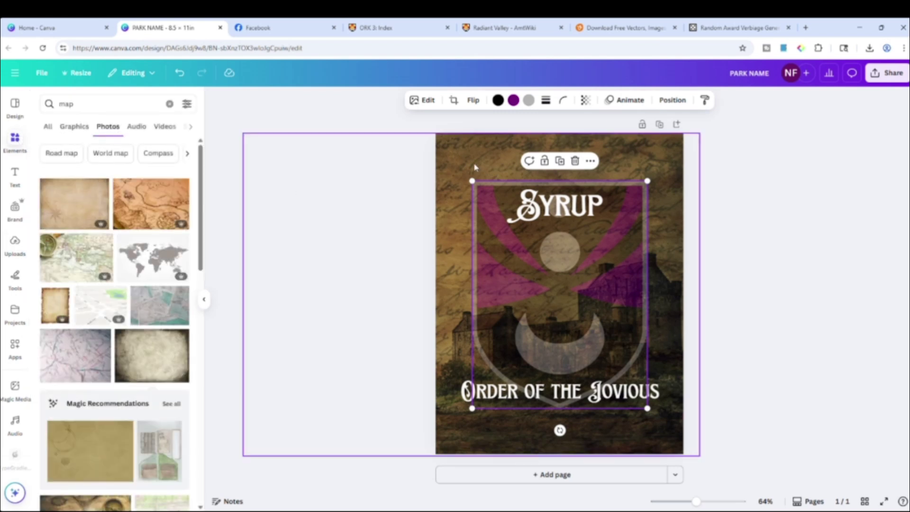
pyautogui.click(458, 175)
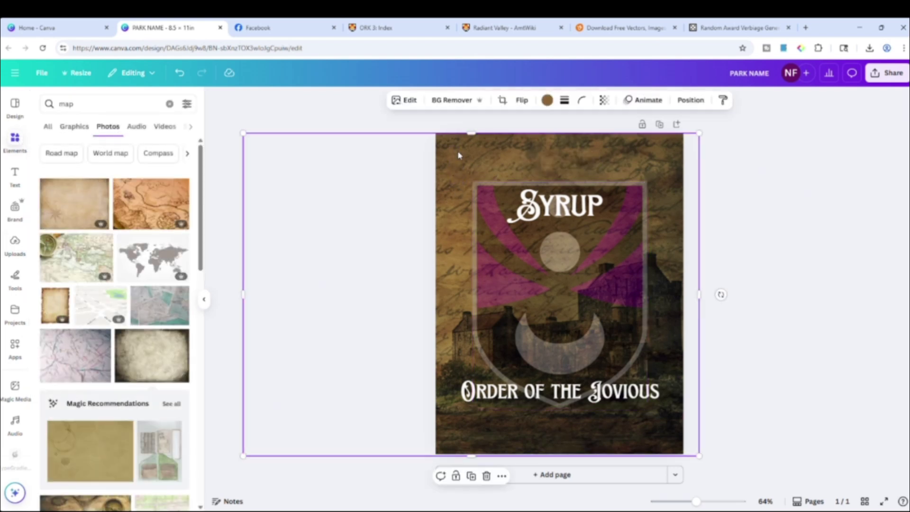
pyautogui.press('Delete')
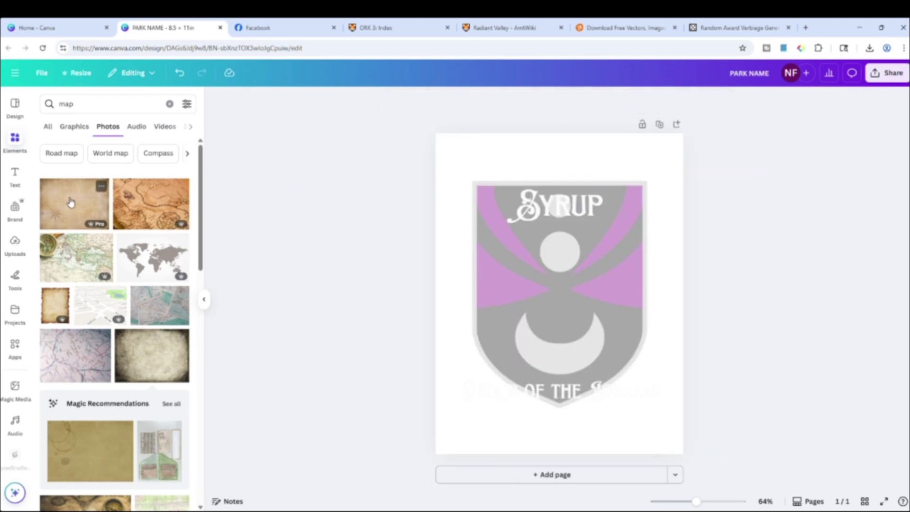
# - Add the parchment compass-map photo and stretch it to cover the whole page
pyautogui.moveTo(73, 201); pyautogui.dragTo(494, 148)
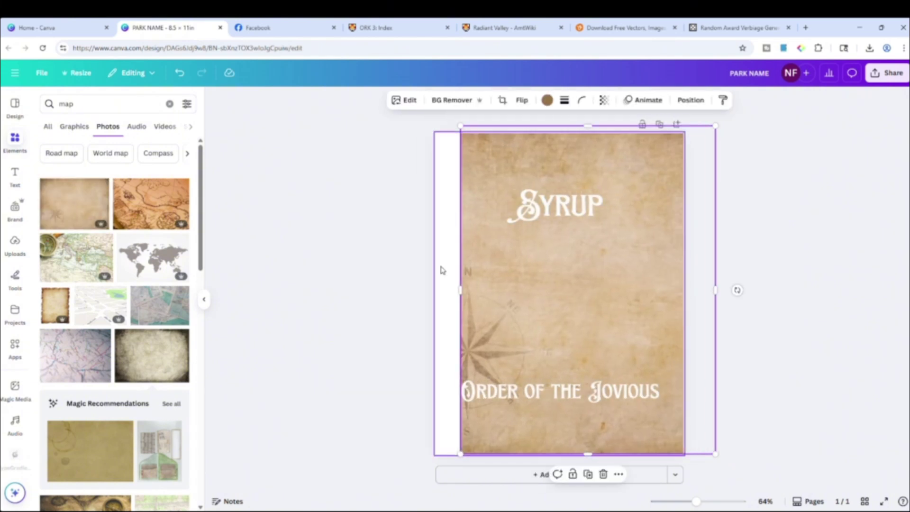
pyautogui.moveTo(458, 292); pyautogui.dragTo(429, 291)
pyautogui.moveTo(596, 318); pyautogui.dragTo(617, 320)
pyautogui.moveTo(444, 290); pyautogui.dragTo(428, 291)
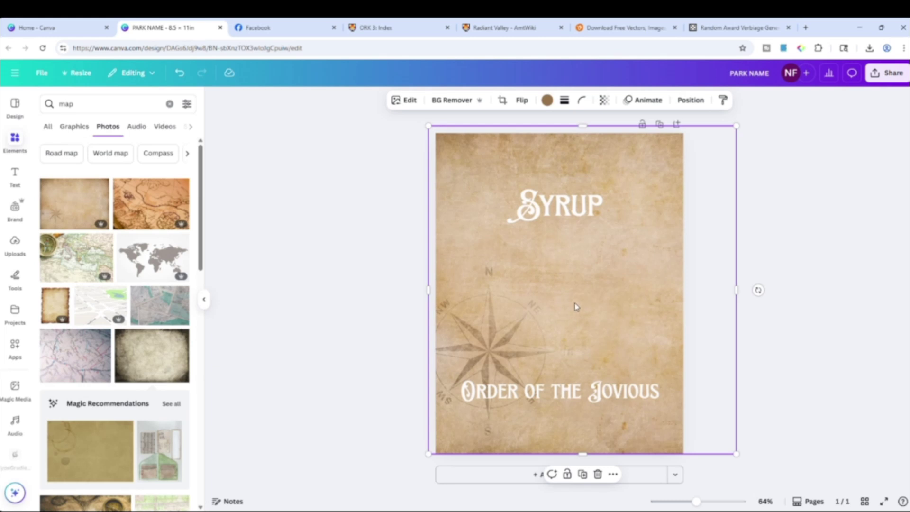
pyautogui.click(827, 196)
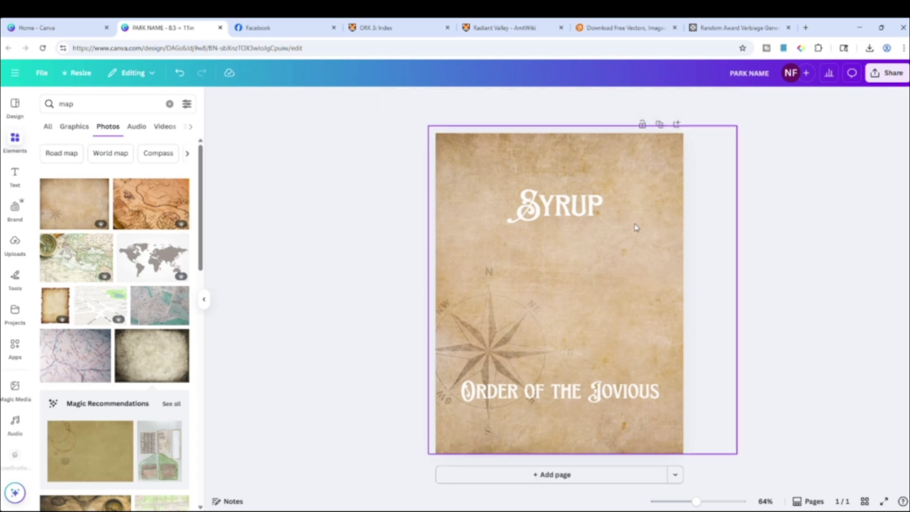
pyautogui.click(683, 127)
# - In the Layers list, move the parchment map layer below the shield crest
pyautogui.click(690, 101)
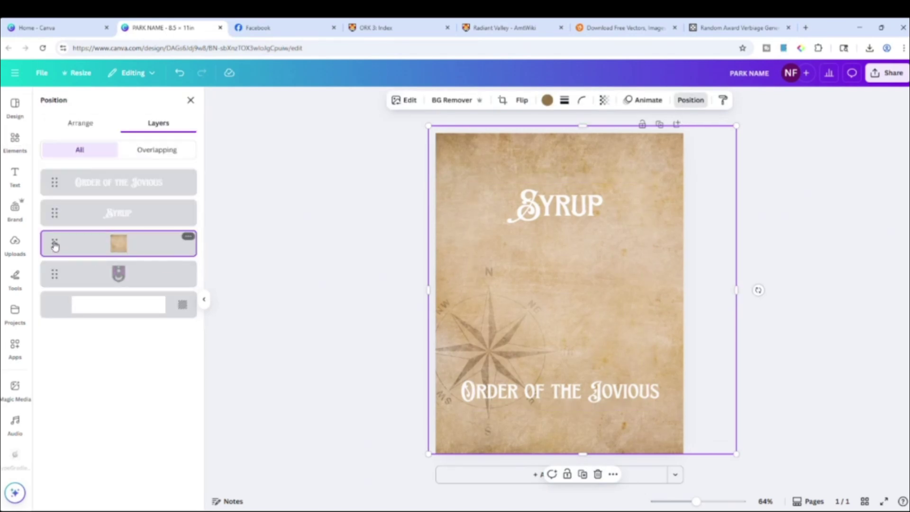
pyautogui.moveTo(55, 245); pyautogui.dragTo(55, 292)
pyautogui.click(344, 281)
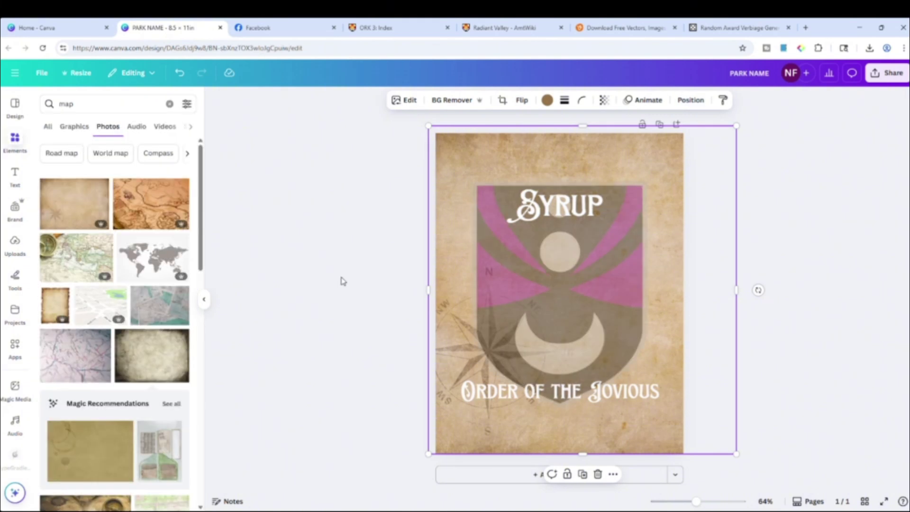
# - Fade the shield crest to transparency 20, then deselect it
pyautogui.click(608, 293)
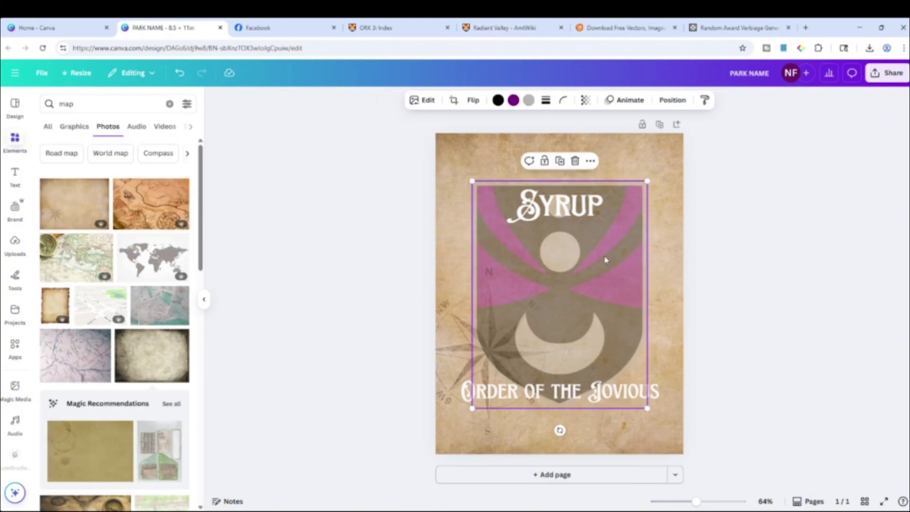
pyautogui.click(586, 100)
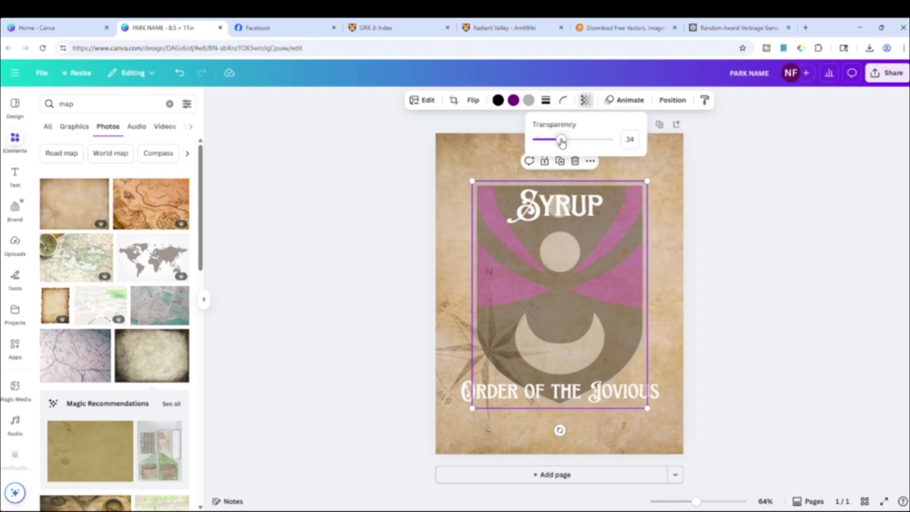
pyautogui.moveTo(560, 140); pyautogui.dragTo(553, 144)
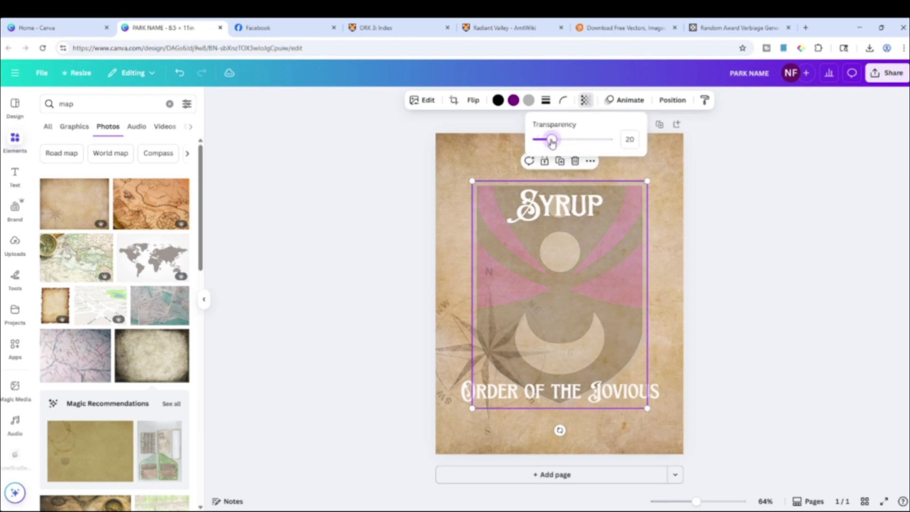
pyautogui.click(782, 246)
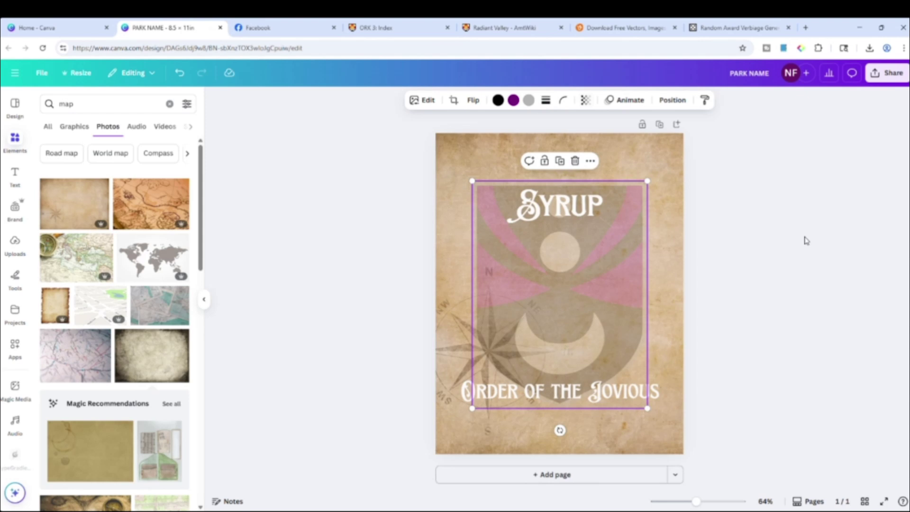
pyautogui.click(837, 283)
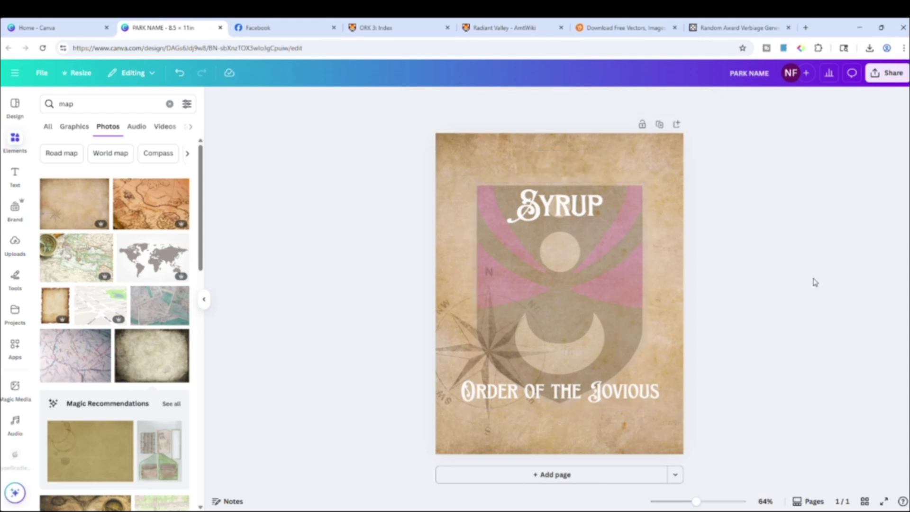
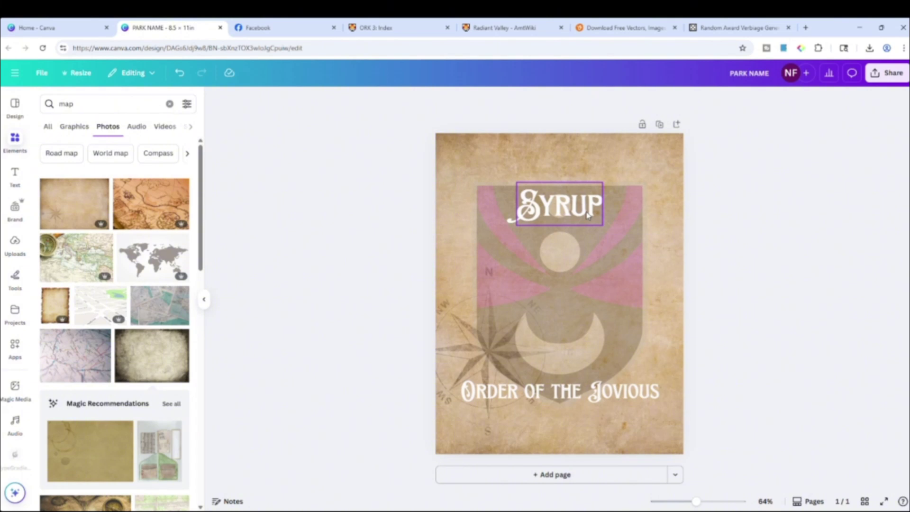
# - Generate a new random award paragraph in the Perchance generator, select its (name) placeholder, and return to Canva
pyautogui.click(734, 28)
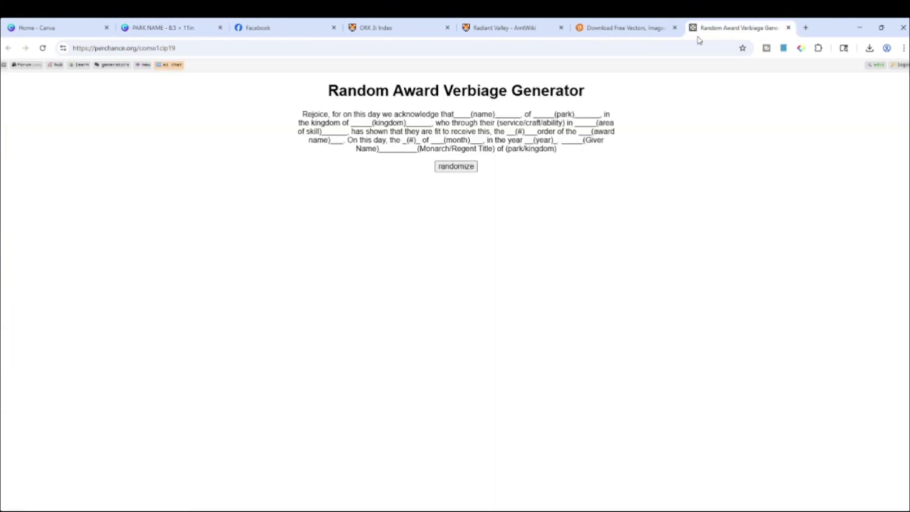
pyautogui.click(680, 46)
pyautogui.click(680, 46)
pyautogui.click(680, 46)
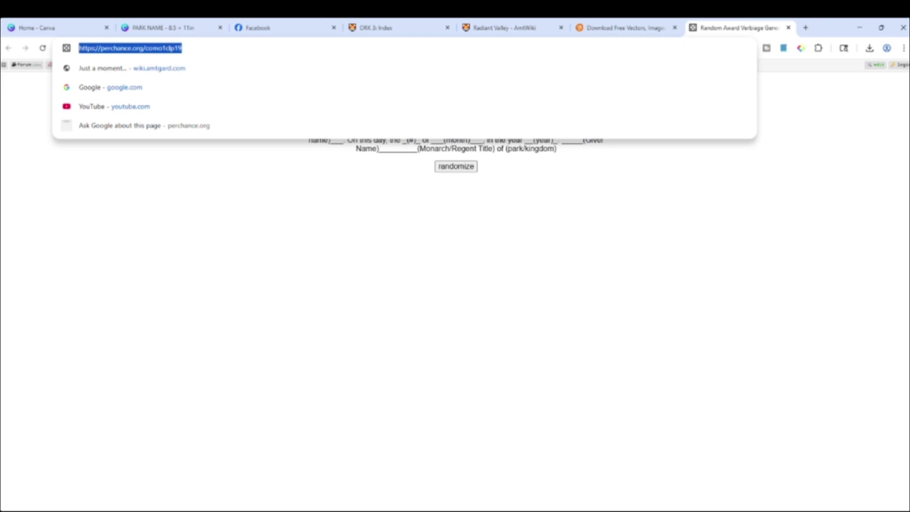
pyautogui.hotkey('alt', 'Tab')
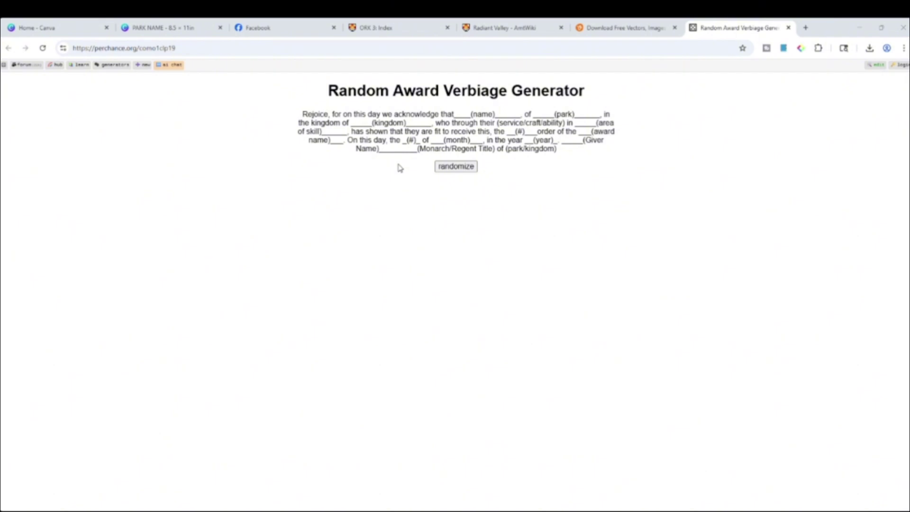
pyautogui.click(449, 170)
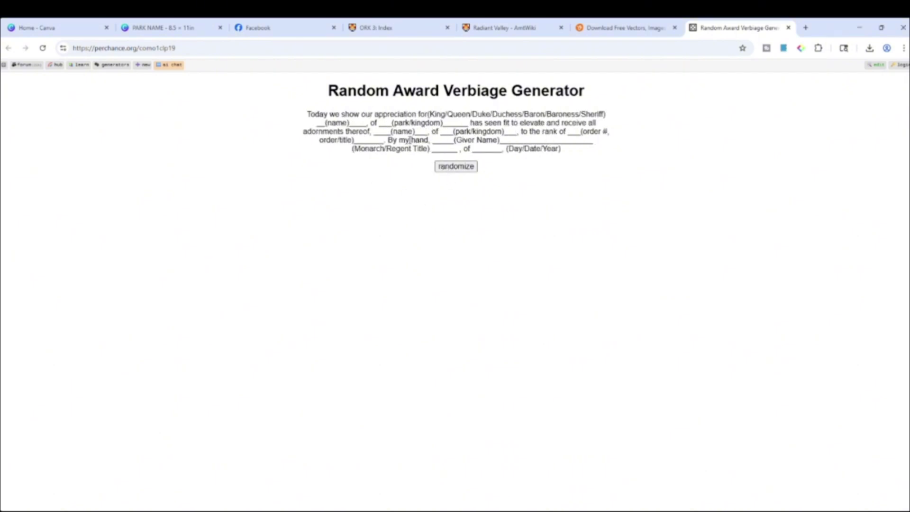
pyautogui.moveTo(368, 123); pyautogui.dragTo(317, 124)
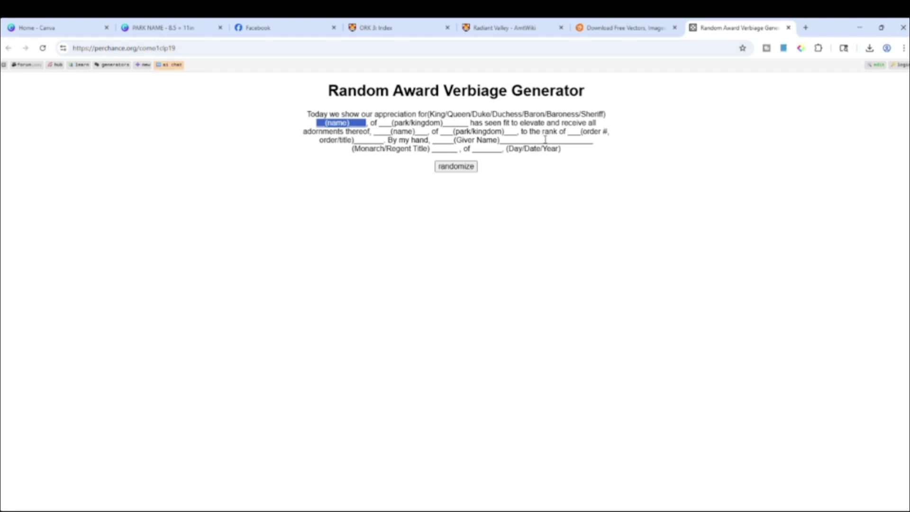
pyautogui.click(182, 31)
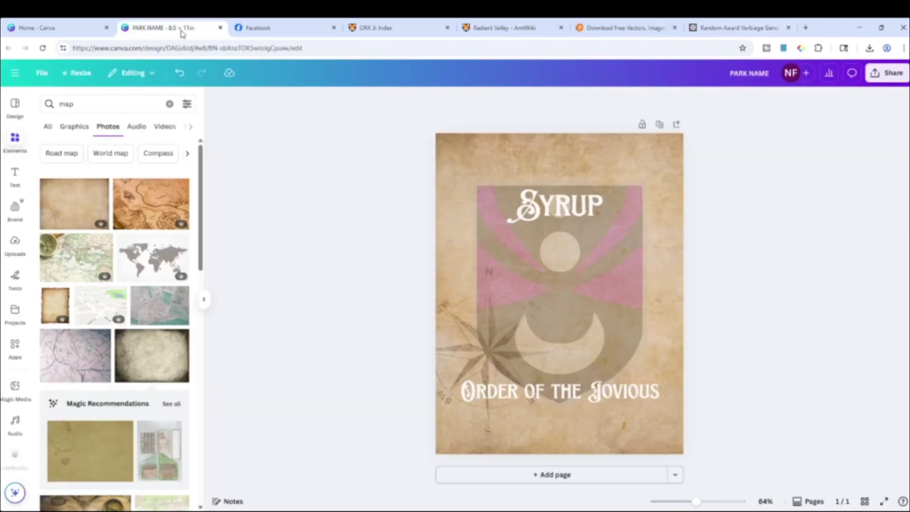
# - Add a Subtitle text box above the name heading and shift the name heading slightly lower
pyautogui.click(17, 174)
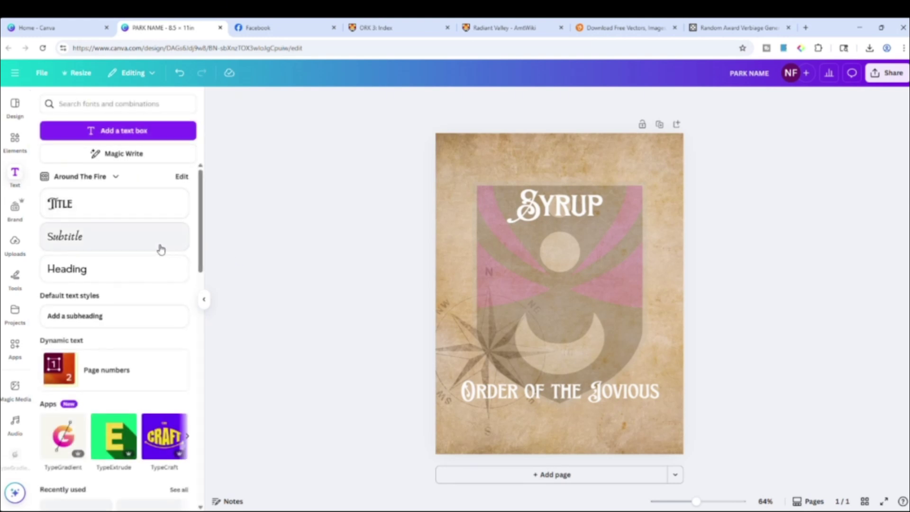
pyautogui.click(122, 242)
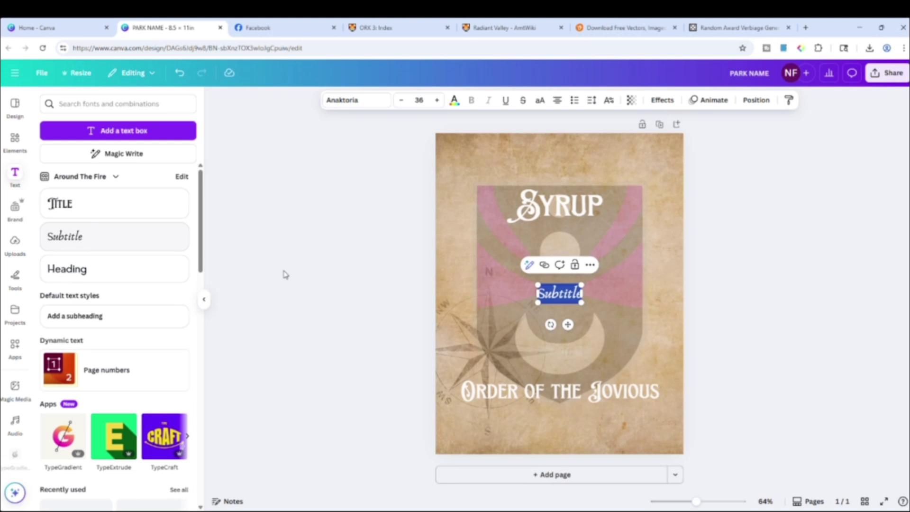
pyautogui.click(722, 274)
pyautogui.moveTo(555, 296); pyautogui.dragTo(556, 171)
pyautogui.moveTo(567, 213); pyautogui.dragTo(569, 239)
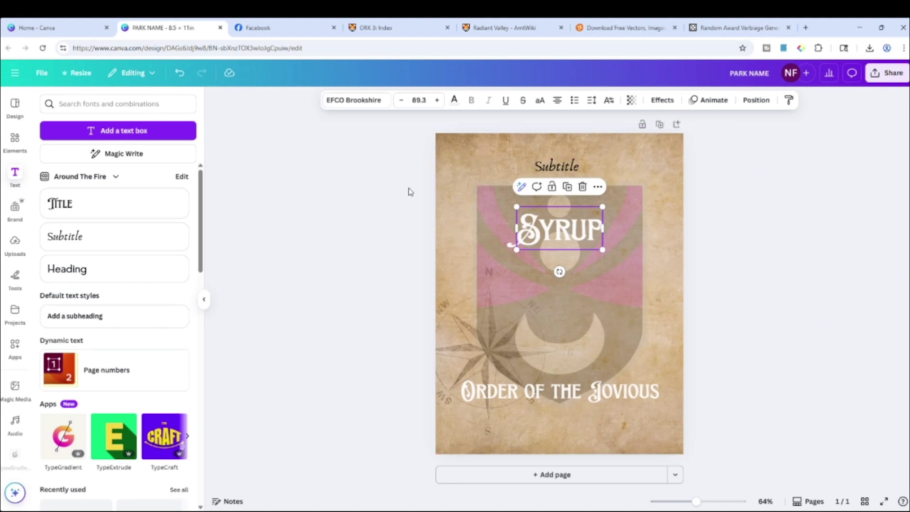
pyautogui.click(541, 173)
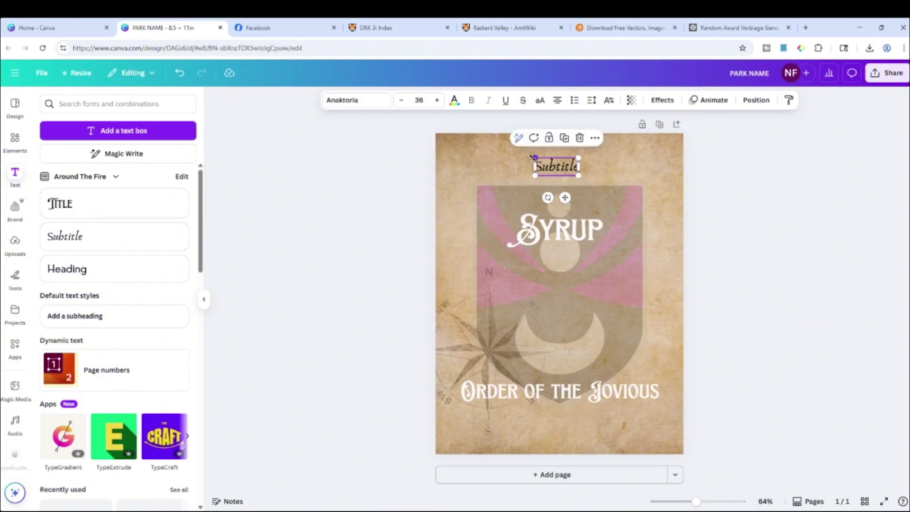
pyautogui.moveTo(535, 158)
pyautogui.mouseDown()
pyautogui.moveTo(481, 144)
pyautogui.moveTo(535, 158)
pyautogui.mouseUp()
# - Add trial lines 'IS BEING GRANTED' and 'THEIR 7TH' under the name heading and nudge it down
pyautogui.click(602, 233)
pyautogui.click(602, 234)
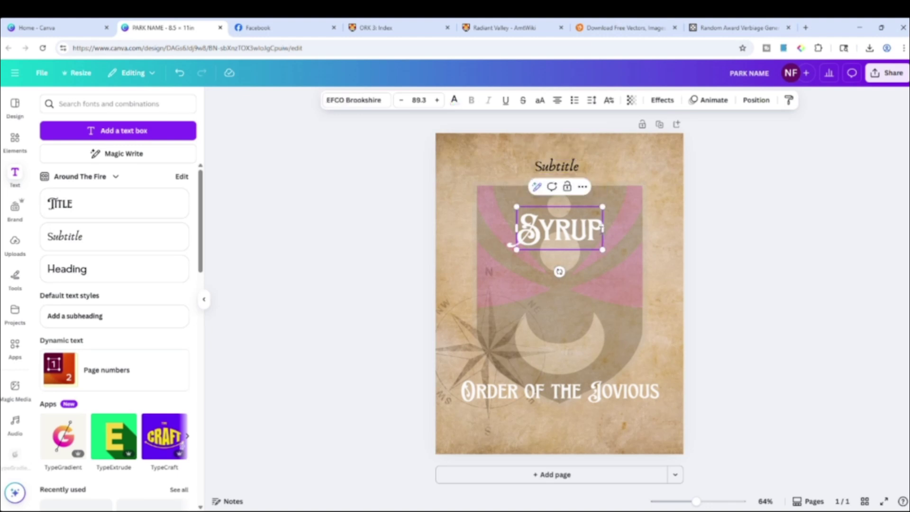
pyautogui.press('Return')
pyautogui.write('IS BEING')
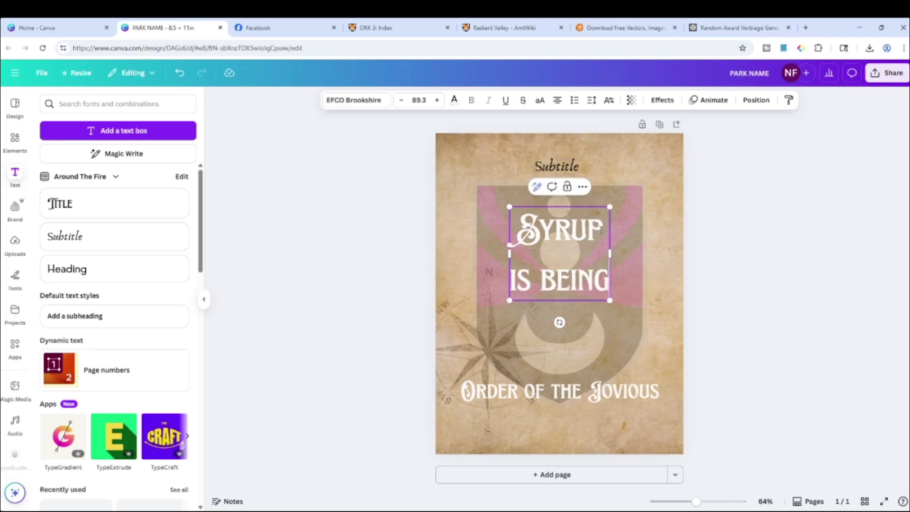
pyautogui.write(' GRANTED')
pyautogui.press('Return')
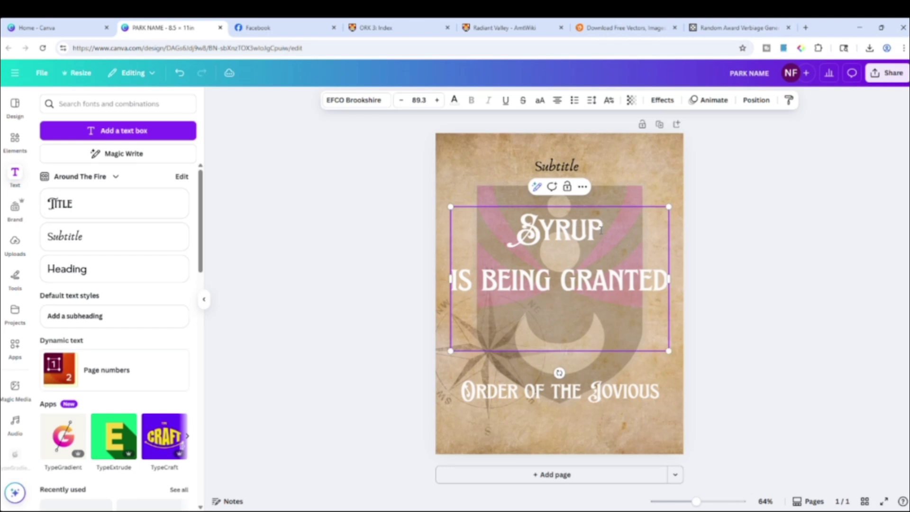
pyautogui.write('THEIR 7TH')
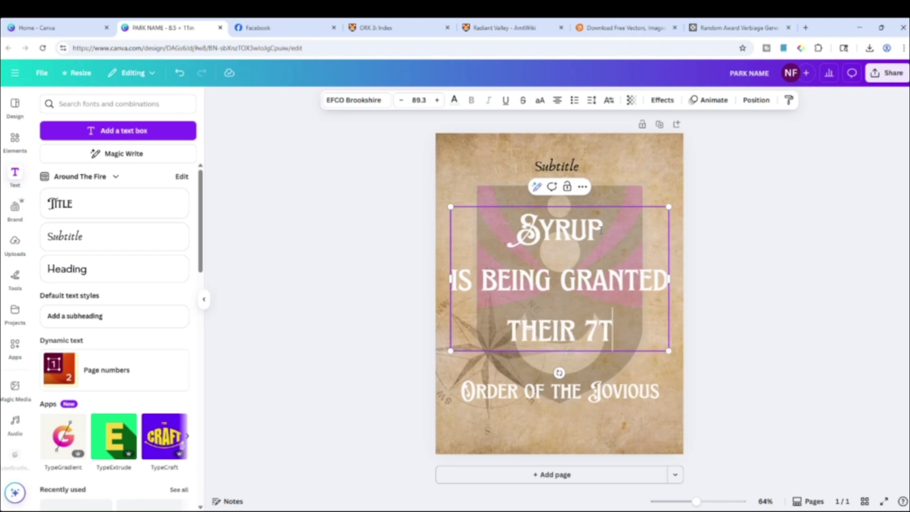
pyautogui.click(821, 246)
pyautogui.moveTo(603, 284)
pyautogui.mouseDown()
pyautogui.moveTo(603, 257)
pyautogui.moveTo(606, 298)
pyautogui.moveTo(602, 287)
pyautogui.mouseUp()
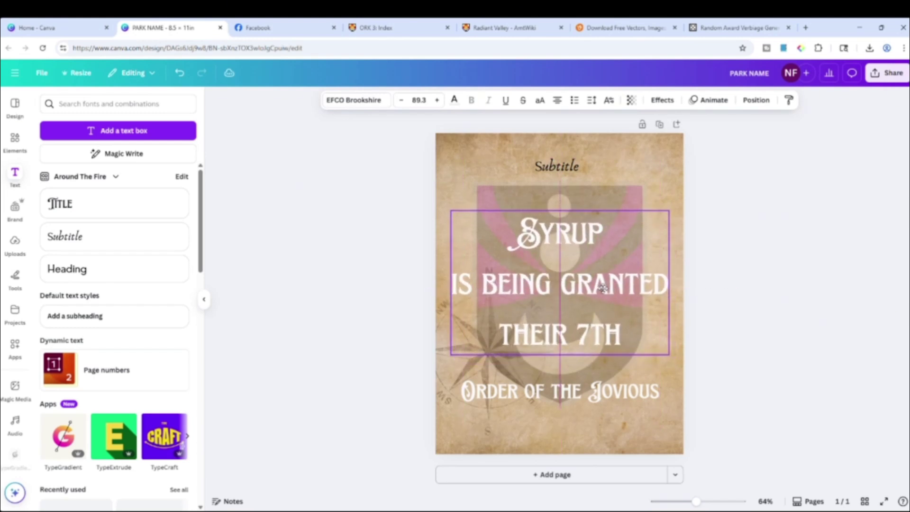
# - Delete the two trial lines and move the Subtitle text slightly lower
pyautogui.doubleClick(630, 332)
pyautogui.click(637, 335)
pyautogui.moveTo(637, 336); pyautogui.dragTo(446, 292)
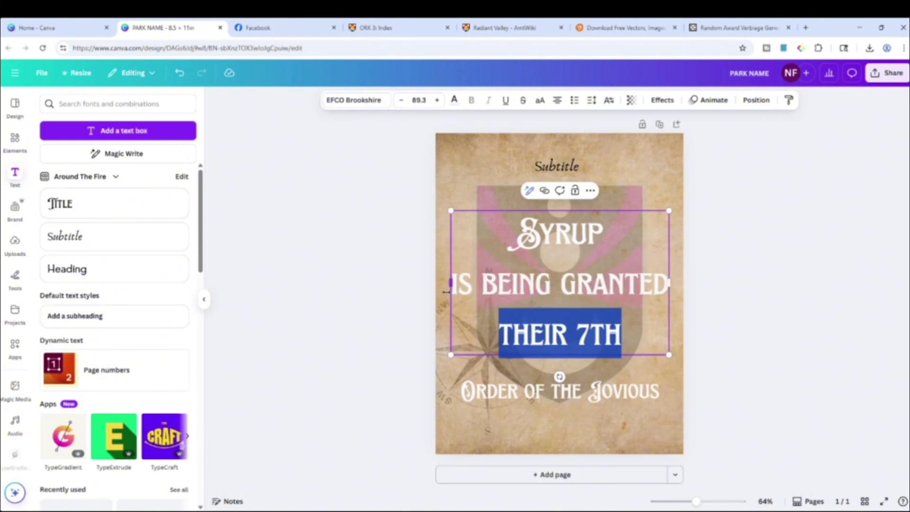
pyautogui.press('BackSpace')
pyautogui.press('BackSpace')
pyautogui.press('BackSpace')
pyautogui.press('BackSpace')
pyautogui.press('BackSpace')
pyautogui.press('BackSpace')
pyautogui.press('BackSpace')
pyautogui.press('BackSpace')
pyautogui.press('BackSpace')
pyautogui.press('BackSpace')
pyautogui.press('BackSpace')
pyautogui.press('BackSpace')
pyautogui.press('BackSpace')
pyautogui.press('BackSpace')
pyautogui.press('BackSpace')
pyautogui.press('BackSpace')
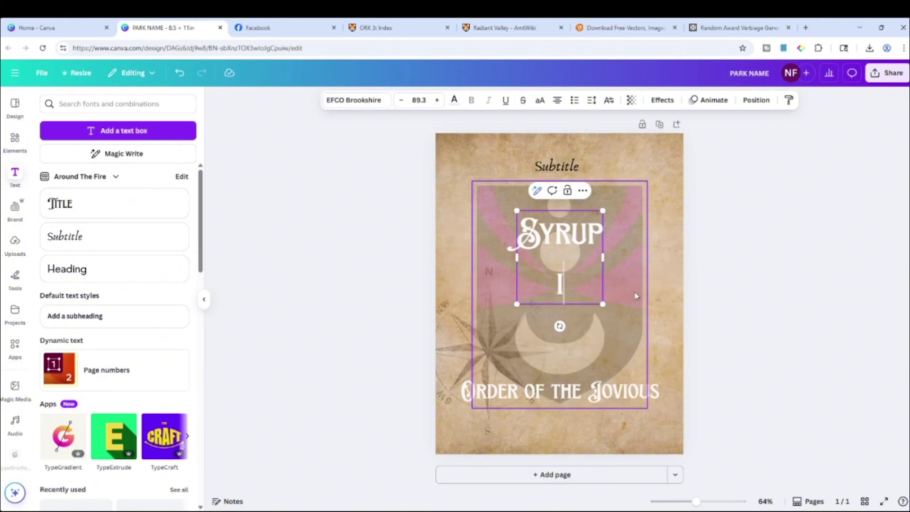
pyautogui.press('BackSpace')
pyautogui.press('BackSpace')
pyautogui.moveTo(557, 166)
pyautogui.mouseDown()
pyautogui.moveTo(559, 192)
pyautogui.moveTo(563, 185)
pyautogui.mouseUp()
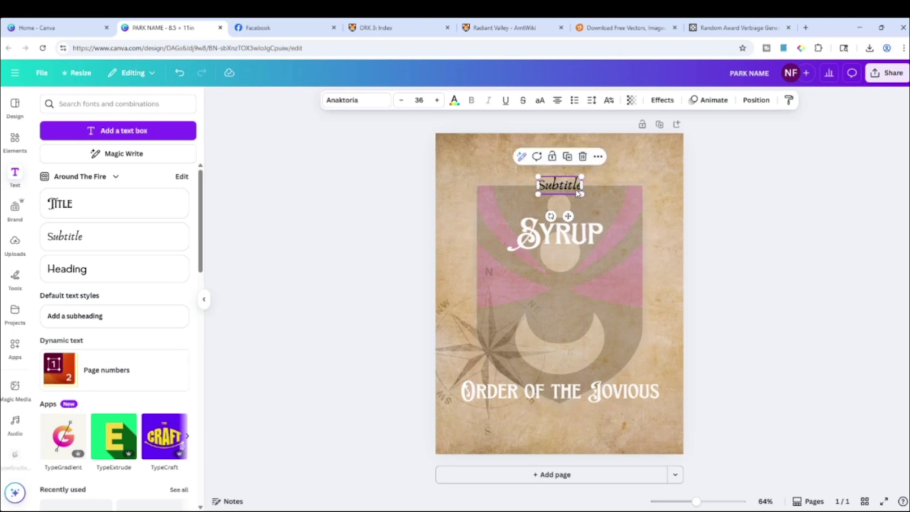
# - Replace the Subtitle wording with 'All Rise for a joyious celebration!'
pyautogui.doubleClick(577, 190)
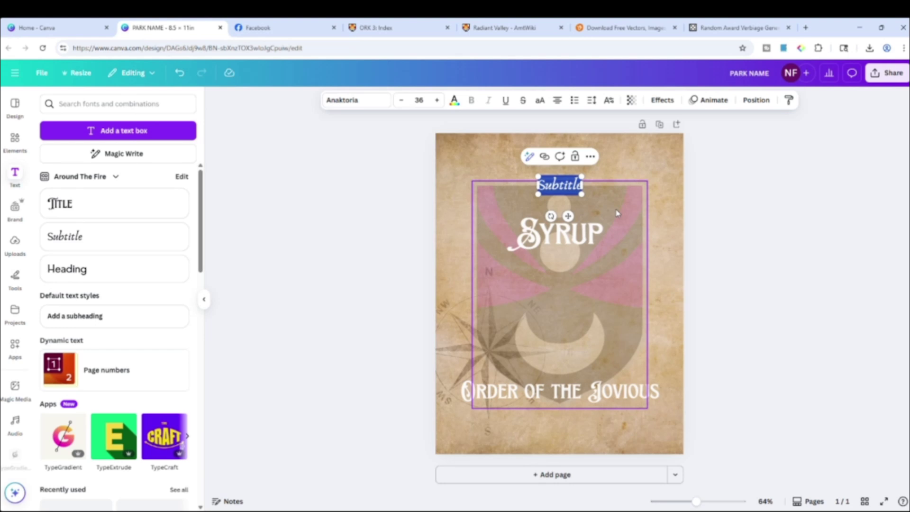
pyautogui.click(789, 233)
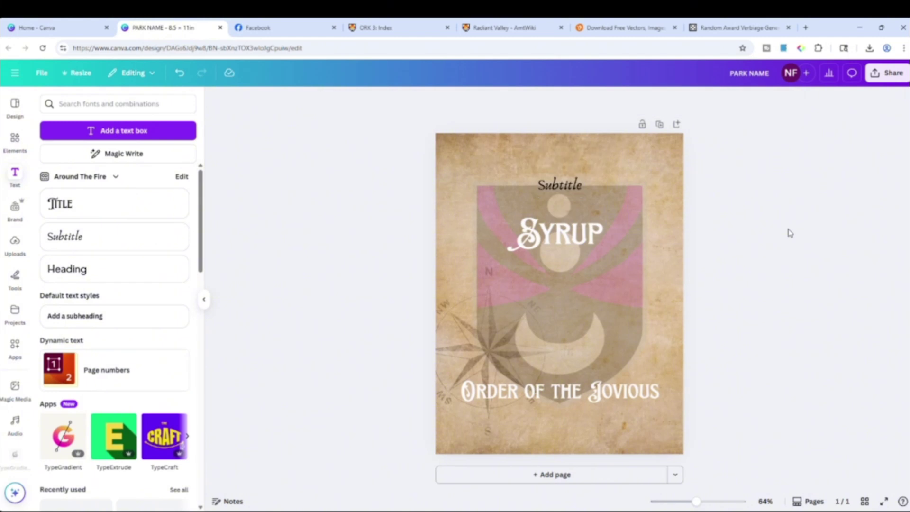
pyautogui.doubleClick(557, 190)
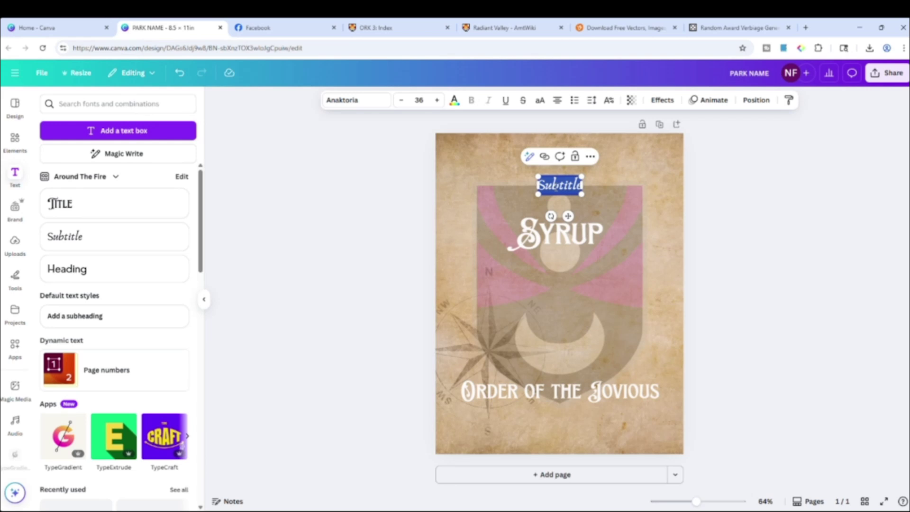
pyautogui.write('All R')
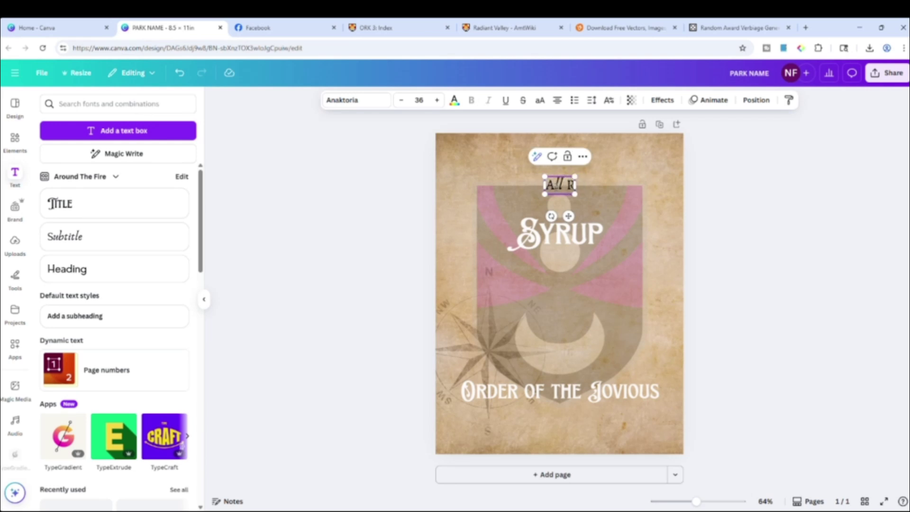
pyautogui.write('ise for')
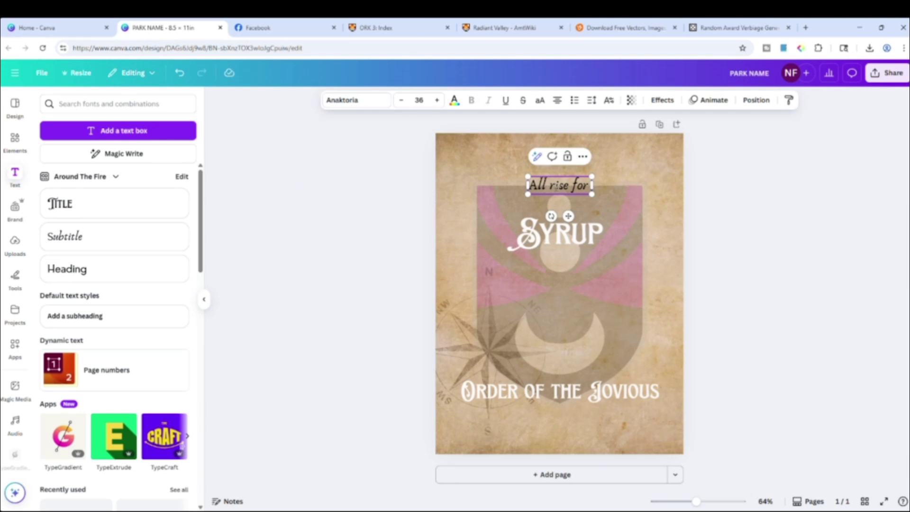
pyautogui.write(' a j')
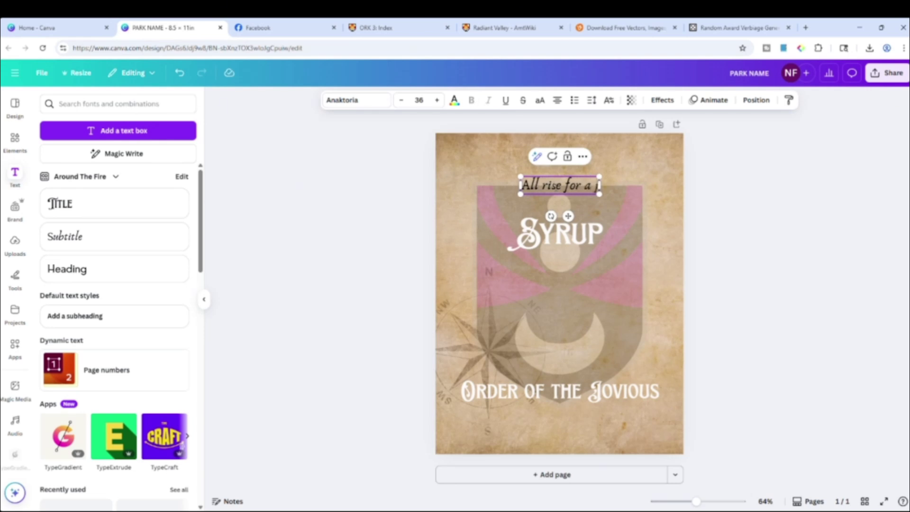
pyautogui.write('oyious')
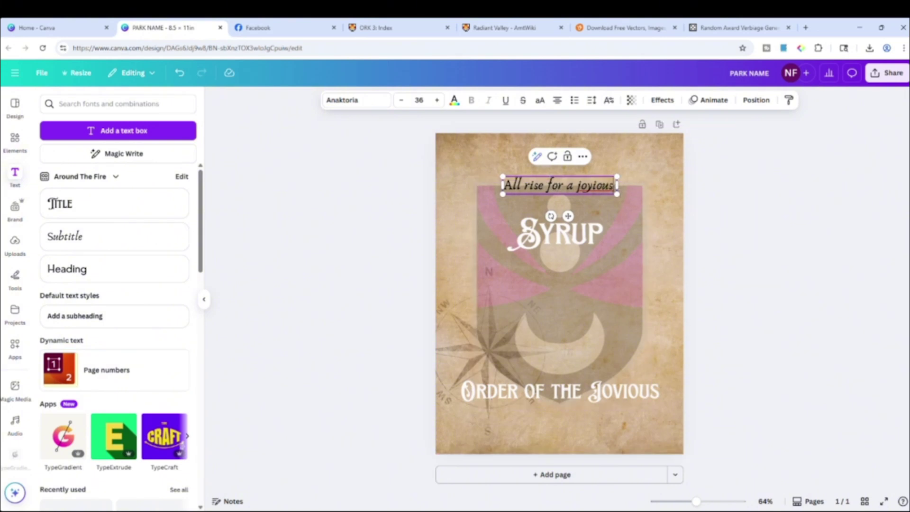
pyautogui.write(' celebration')
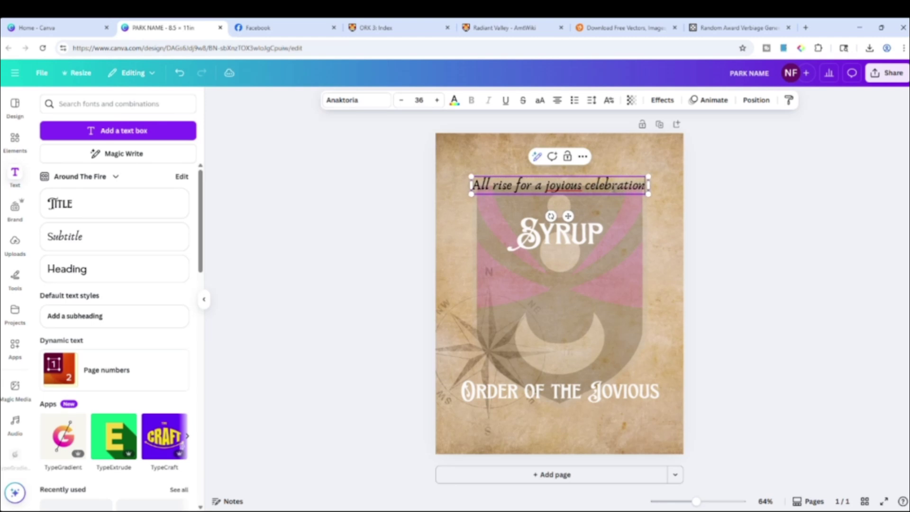
pyautogui.write('!')
# - Add the lines 'Today on the 11th of July' and 'in the year 2025,' and move the block up
pyautogui.press('Return')
pyautogui.write('Today')
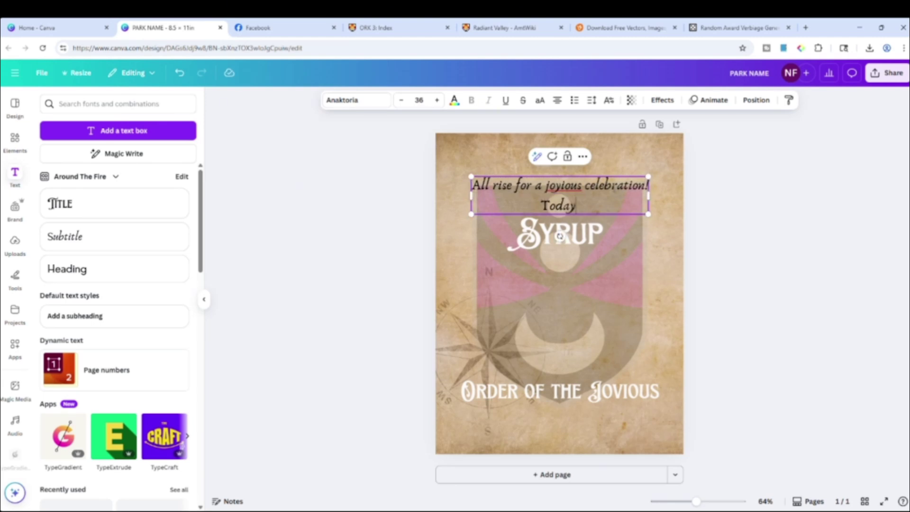
pyautogui.write(' on this')
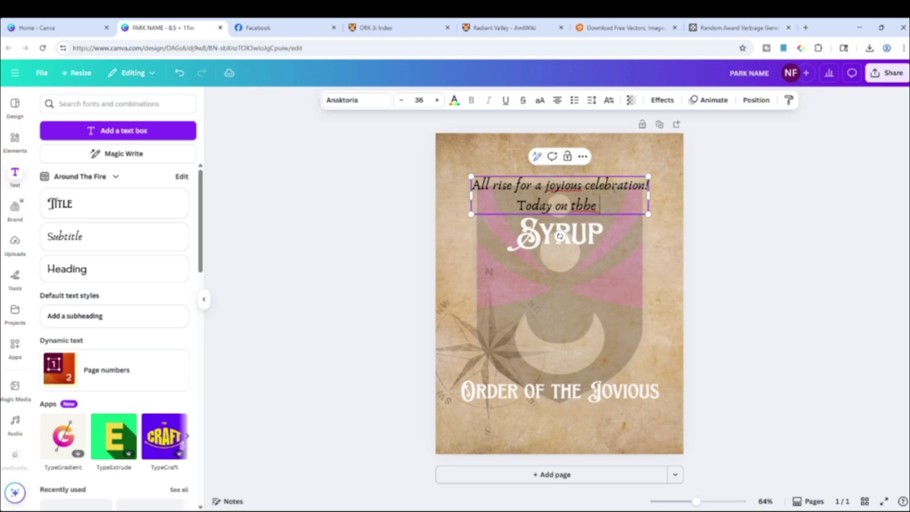
pyautogui.press('BackSpace')
pyautogui.press('BackSpace')
pyautogui.write('is')
pyautogui.press('BackSpace')
pyautogui.press('BackSpace')
pyautogui.write('e')
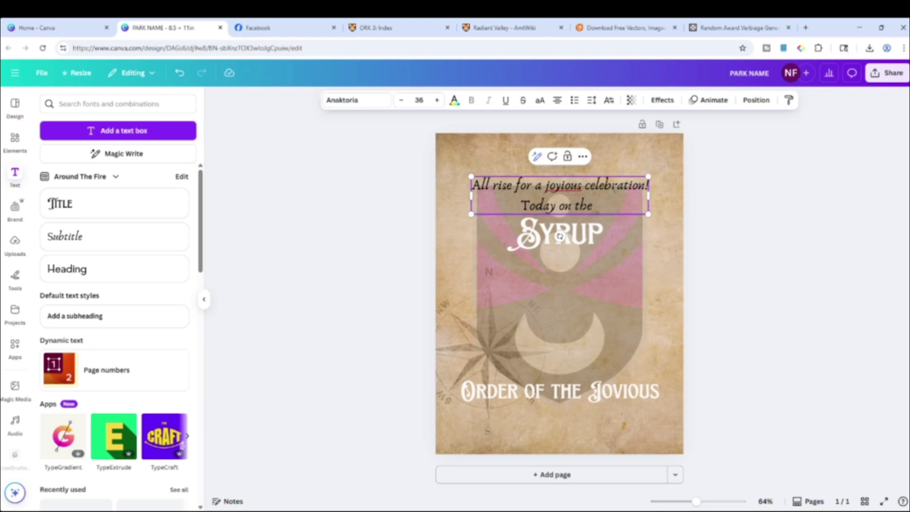
pyautogui.write(' 1')
pyautogui.press('BackSpace')
pyautogui.write('e')
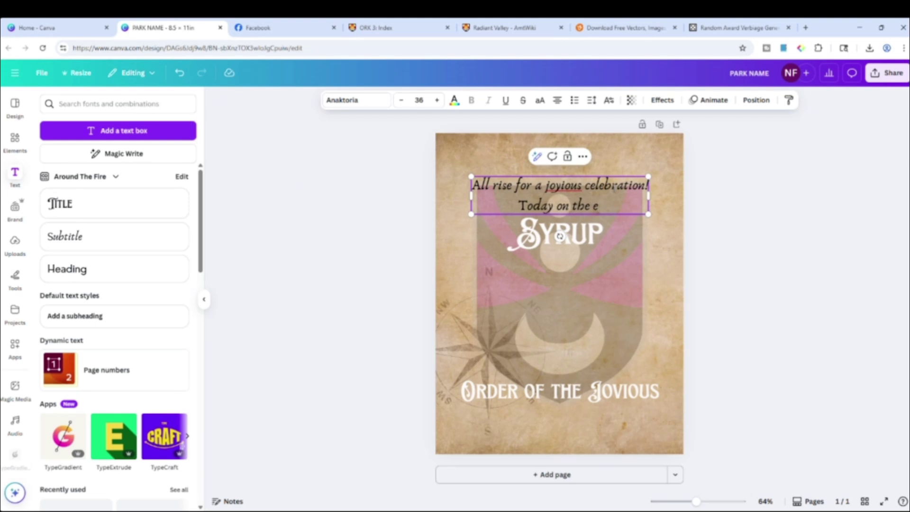
pyautogui.press('BackSpace')
pyautogui.write('11th of J')
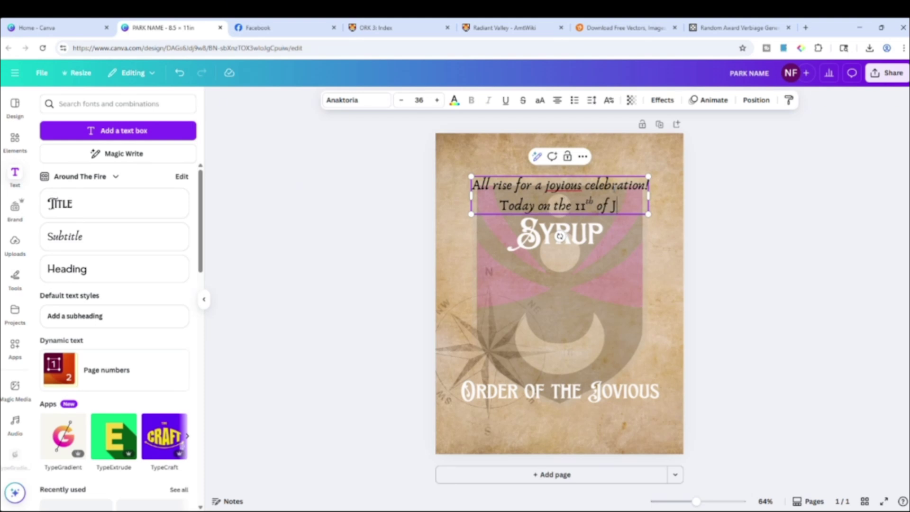
pyautogui.write('uly')
pyautogui.press('Return')
pyautogui.write('in the')
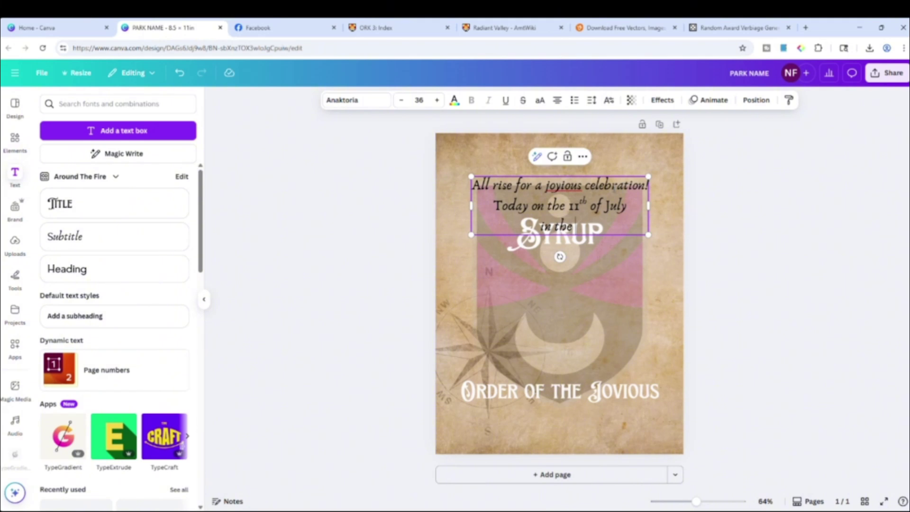
pyautogui.write(' year')
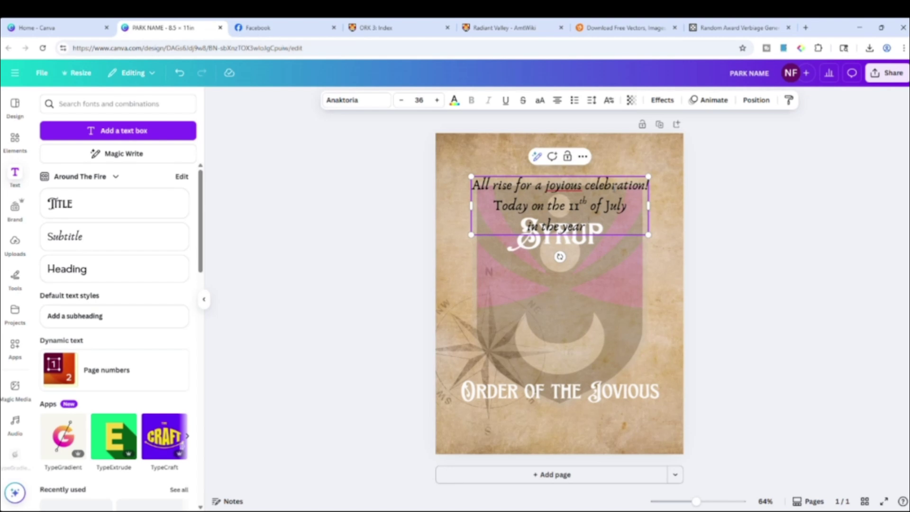
pyautogui.write('202')
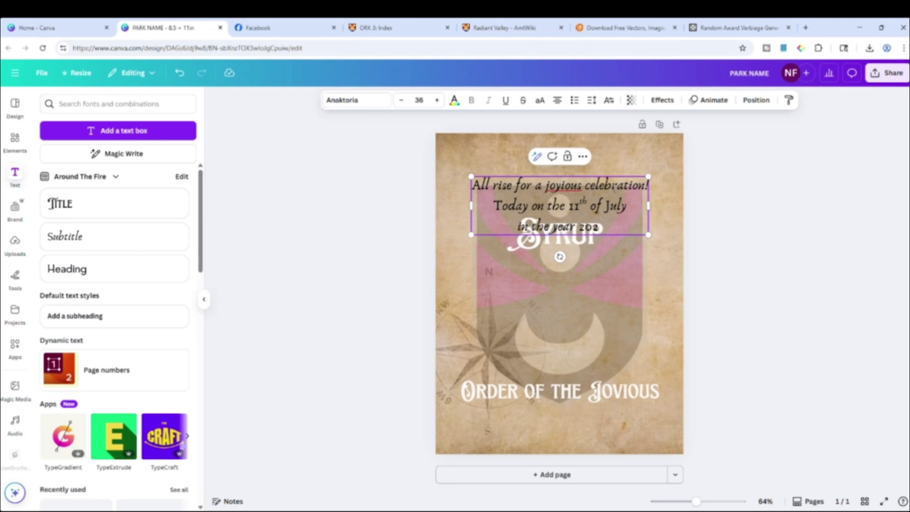
pyautogui.write('5')
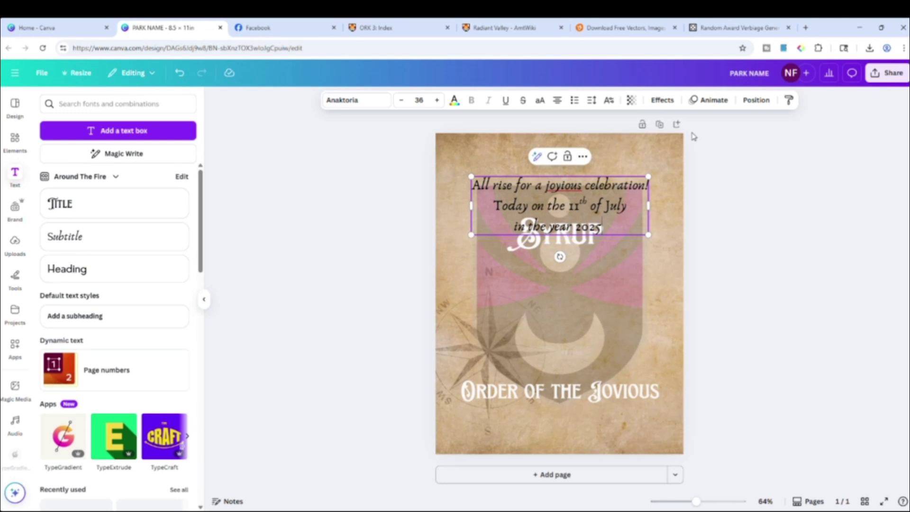
pyautogui.write(',')
pyautogui.moveTo(576, 201); pyautogui.dragTo(577, 171)
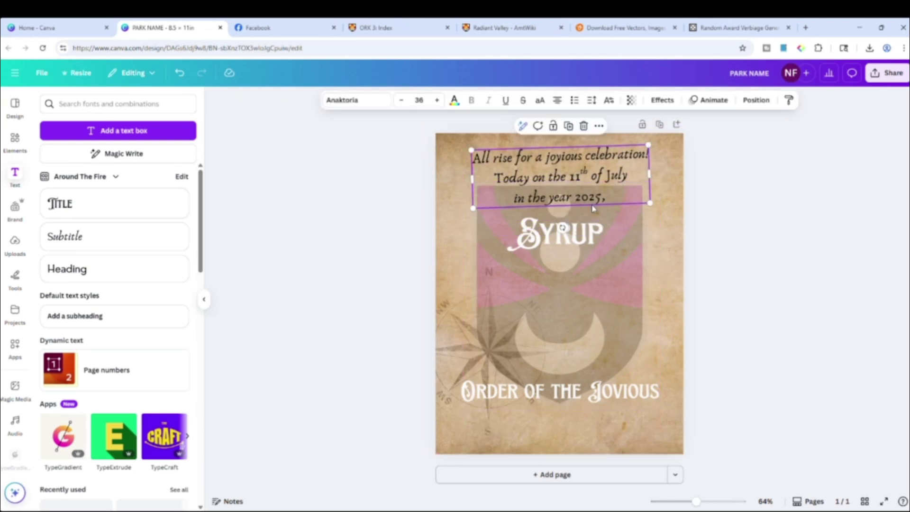
# - Undo the text tilt, move the name heading down, and duplicate the opening block below
pyautogui.hotkey('ctrl', 'z')
pyautogui.click(804, 230)
pyautogui.moveTo(571, 236); pyautogui.dragTo(572, 334)
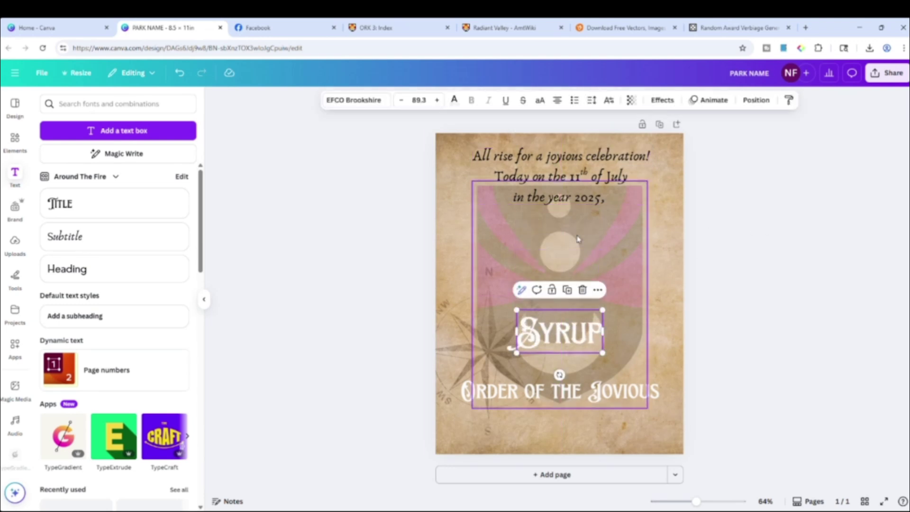
pyautogui.click(590, 196)
pyautogui.hotkey('ctrl', 'd')
pyautogui.moveTo(589, 196); pyautogui.dragTo(595, 265)
# - Rewrite the copy as 'the Kingdom of Winter's Edge' / 'does see fit to award'
pyautogui.doubleClick(595, 266)
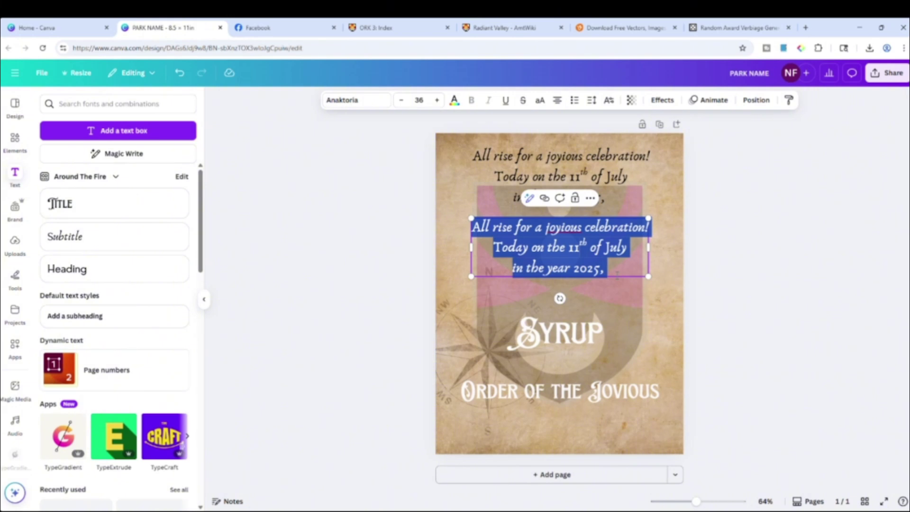
pyautogui.write('The')
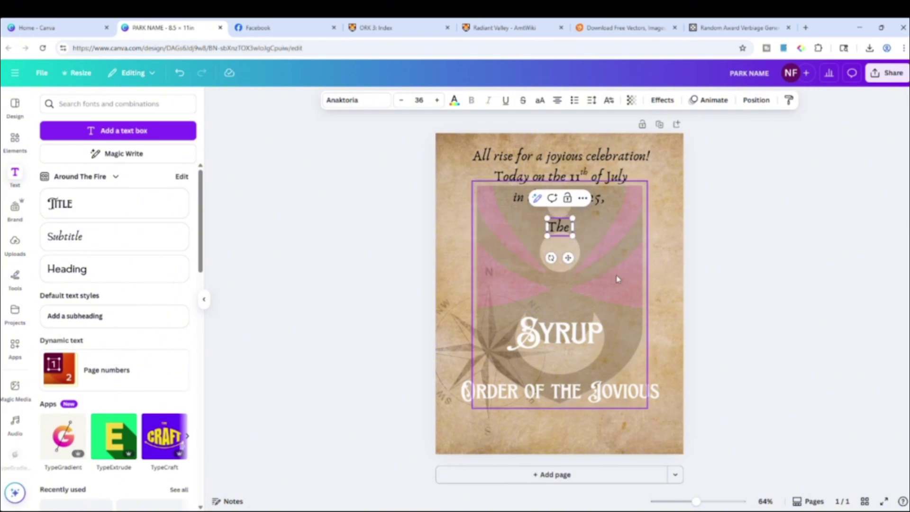
pyautogui.write(' kin')
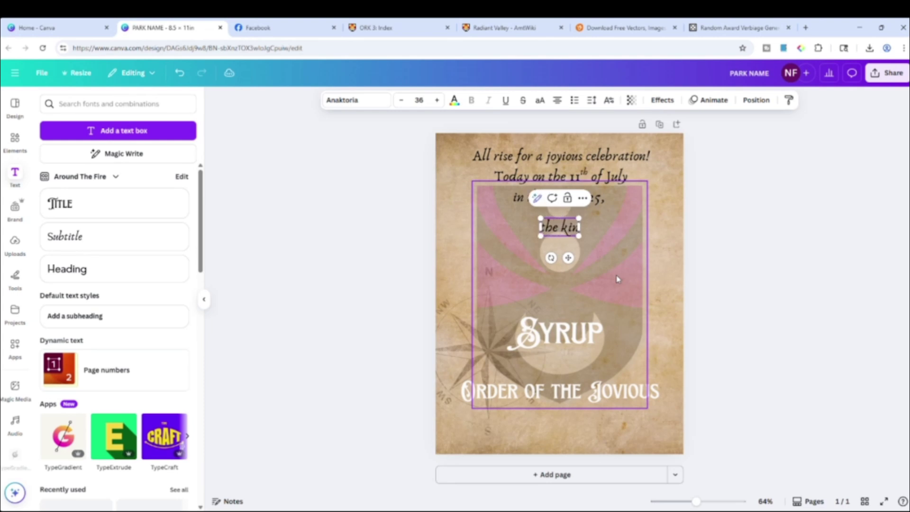
pyautogui.write('gdom of the')
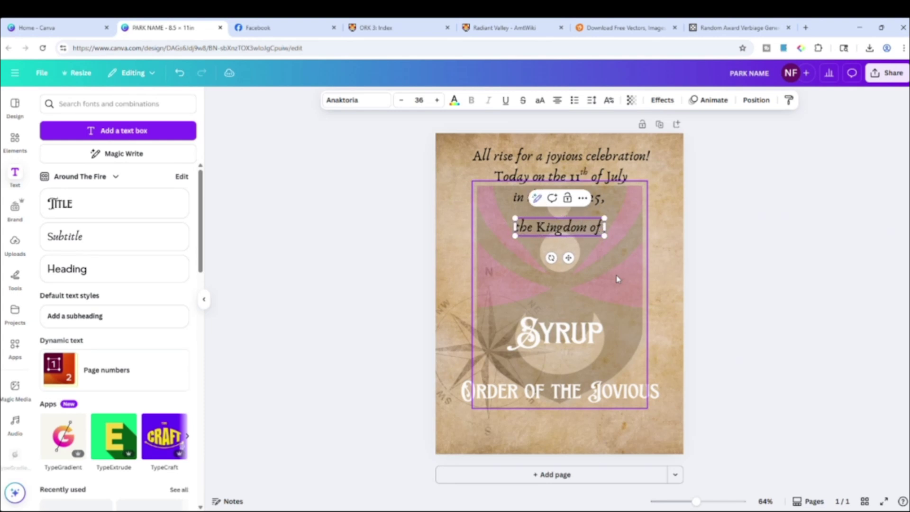
pyautogui.press('BackSpace')
pyautogui.press('BackSpace')
pyautogui.press('BackSpace')
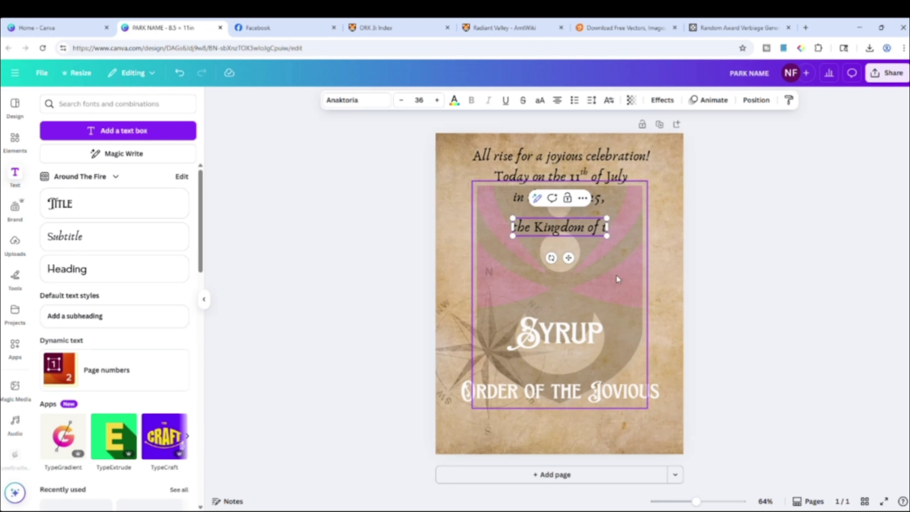
pyautogui.write('Winter')
pyautogui.write("'s Edge")
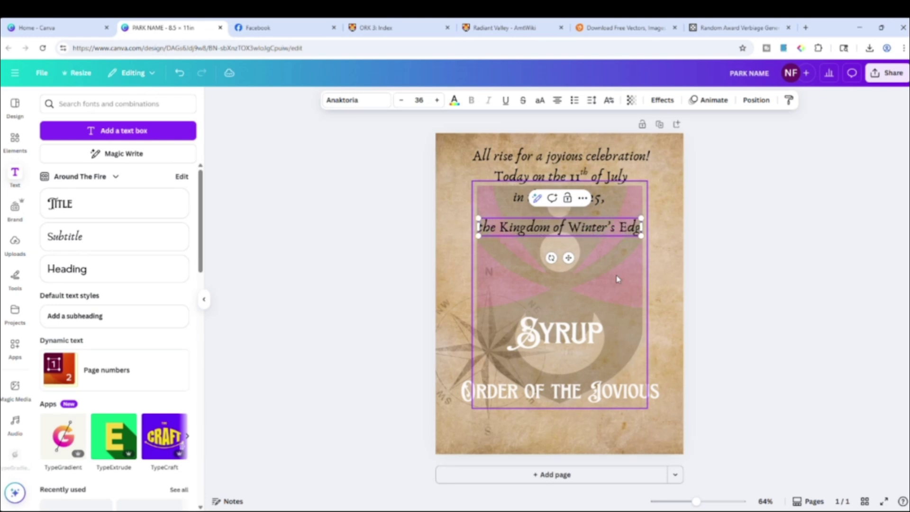
pyautogui.press('Return')
pyautogui.write('D')
pyautogui.press('BackSpace')
pyautogui.write('d')
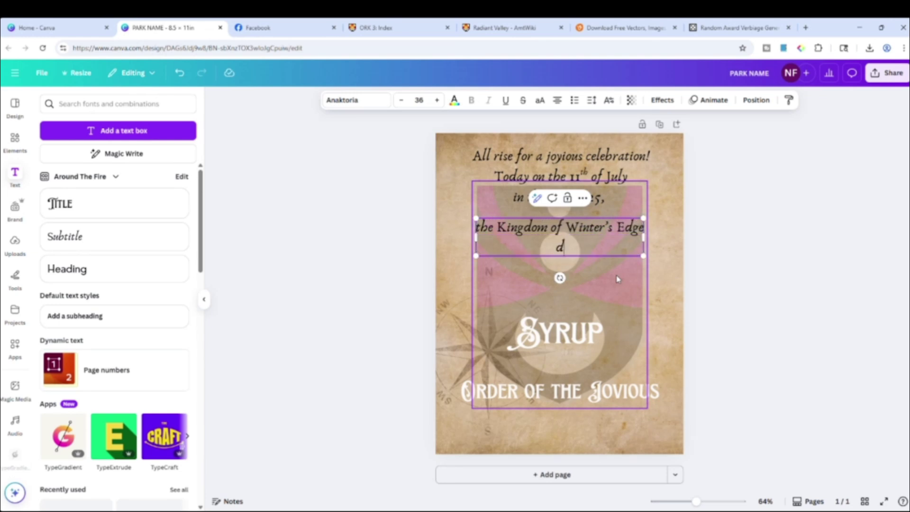
pyautogui.write('oes see fi')
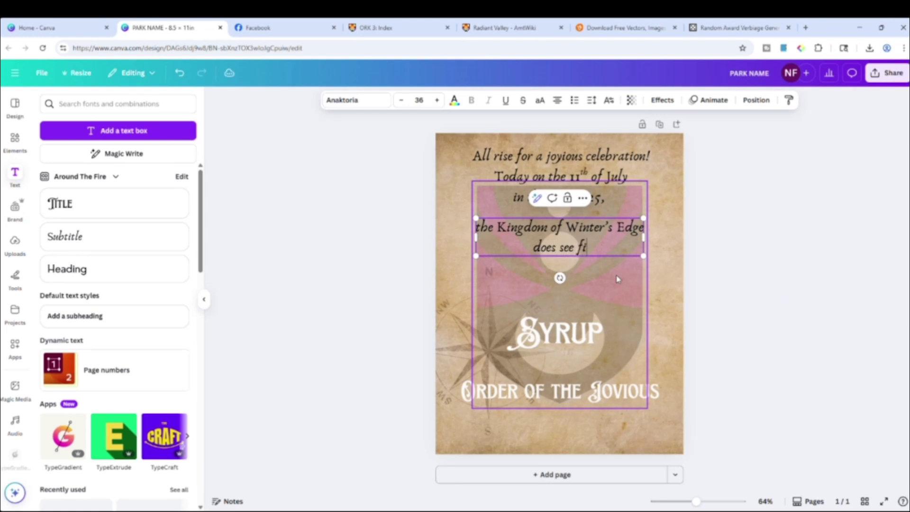
pyautogui.write('t to award')
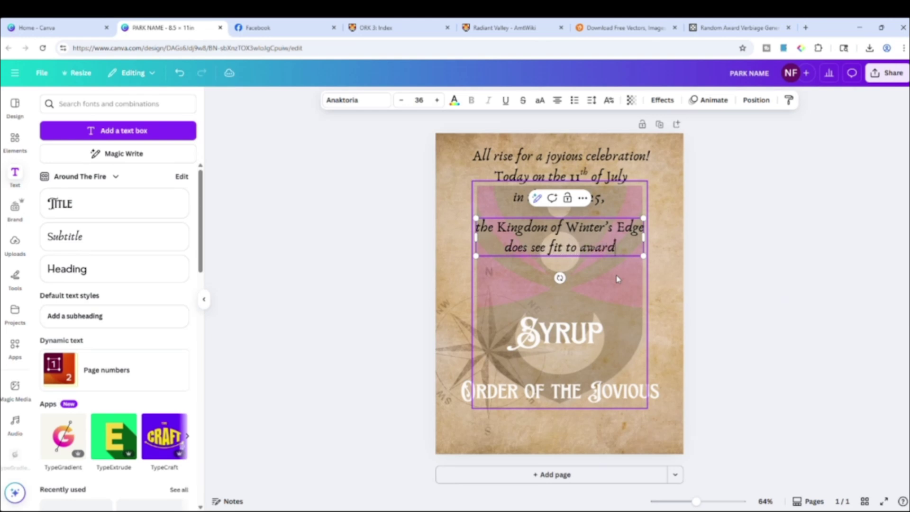
# - Move the name heading under that line and add 'the prestigious award of' below it
pyautogui.click(771, 253)
pyautogui.moveTo(567, 354); pyautogui.dragTo(567, 299)
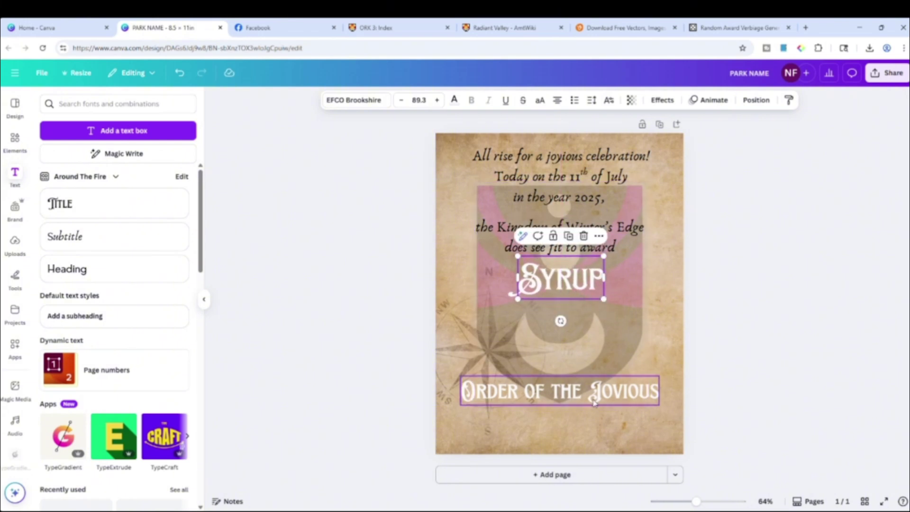
pyautogui.click(615, 250)
pyautogui.hotkey('ctrl', 'd')
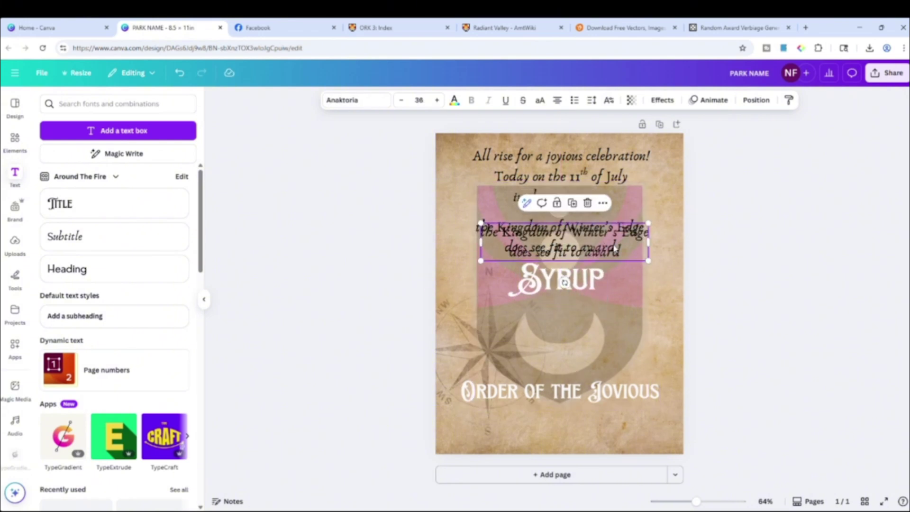
pyautogui.moveTo(614, 249); pyautogui.dragTo(608, 332)
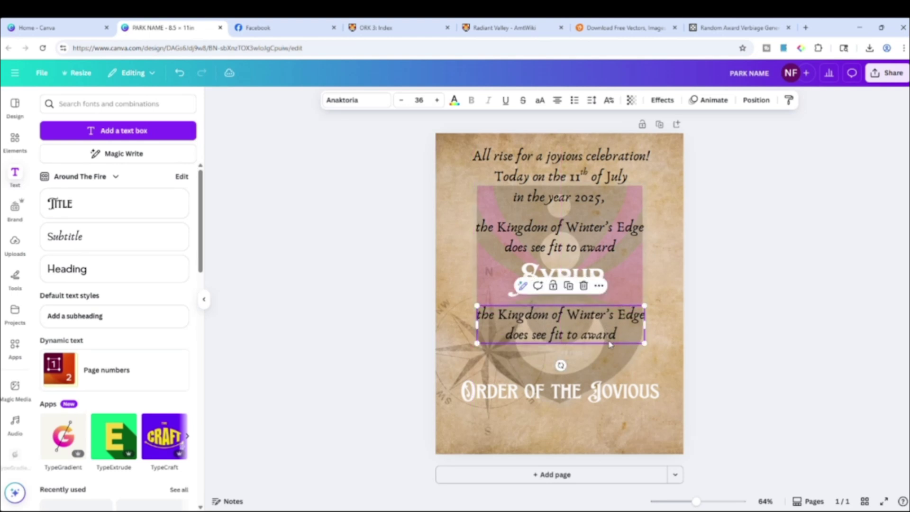
pyautogui.doubleClick(622, 339)
pyautogui.write('the')
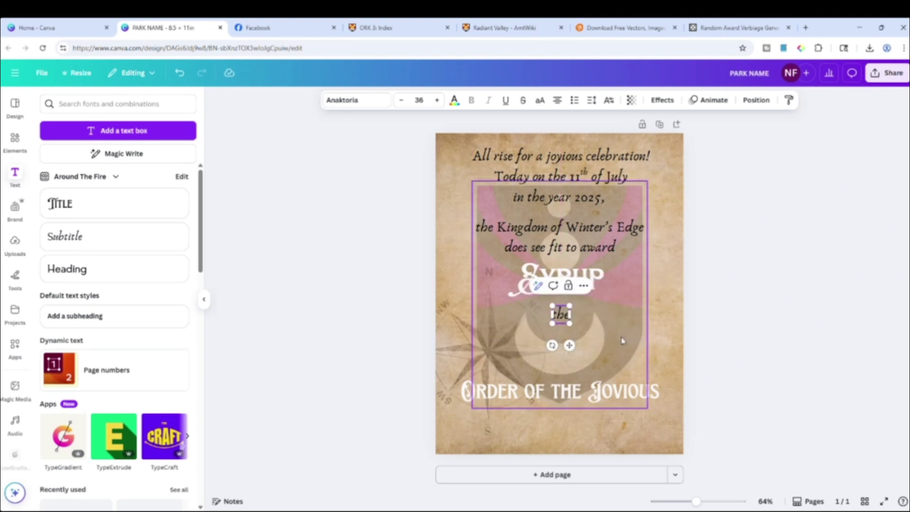
pyautogui.write(' prestigiou')
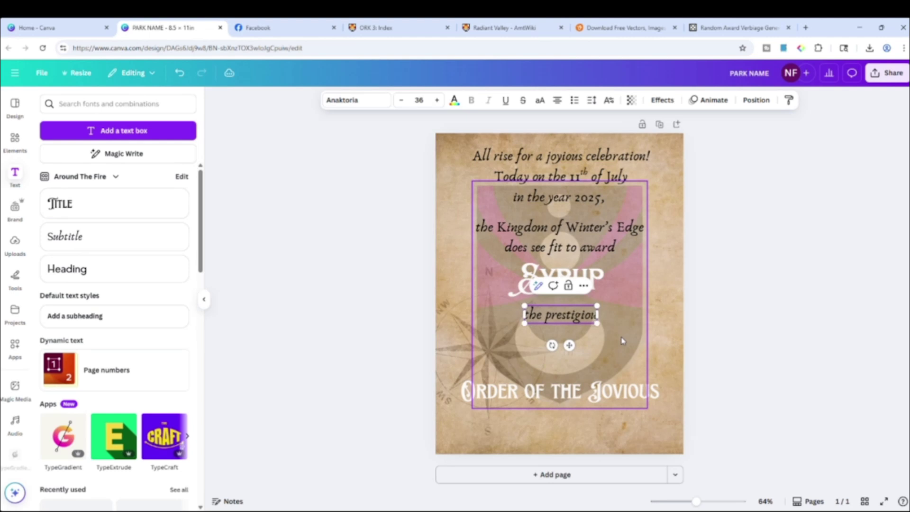
pyautogui.write('s award of')
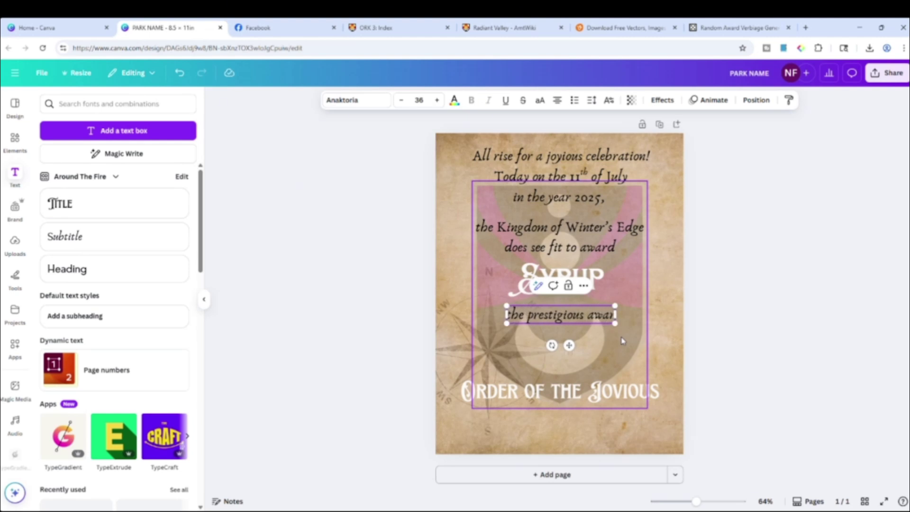
# - Move ORDER OF THE JOVIOUS up under the prestigious-award line and duplicate that line beneath it
pyautogui.click(778, 333)
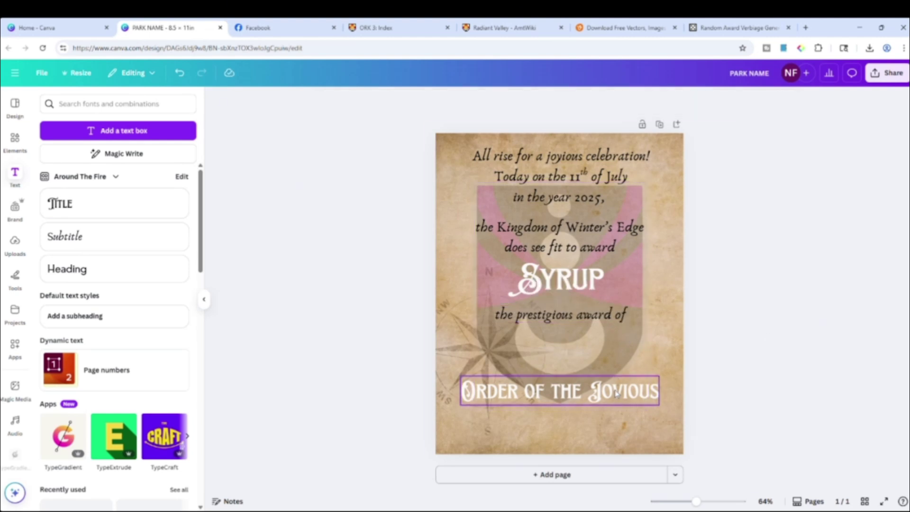
pyautogui.moveTo(619, 393); pyautogui.dragTo(625, 350)
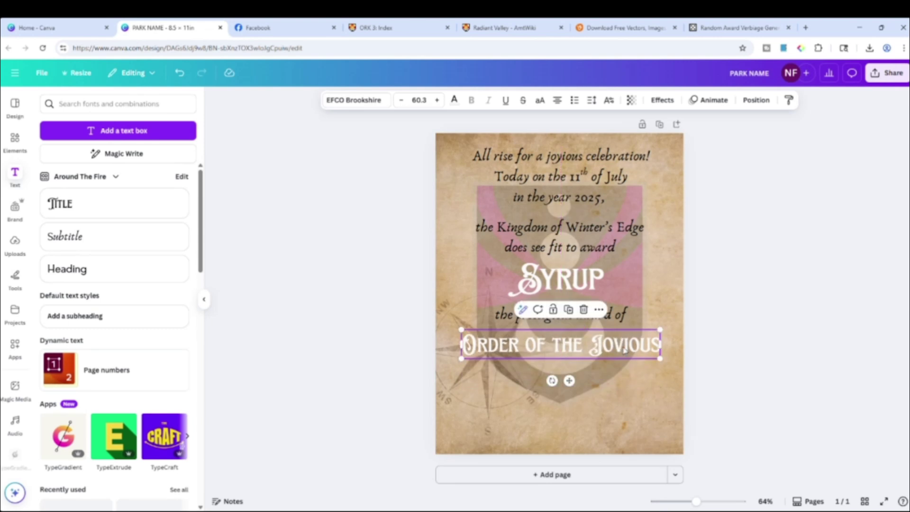
pyautogui.click(625, 321)
pyautogui.hotkey('ctrl', 'd')
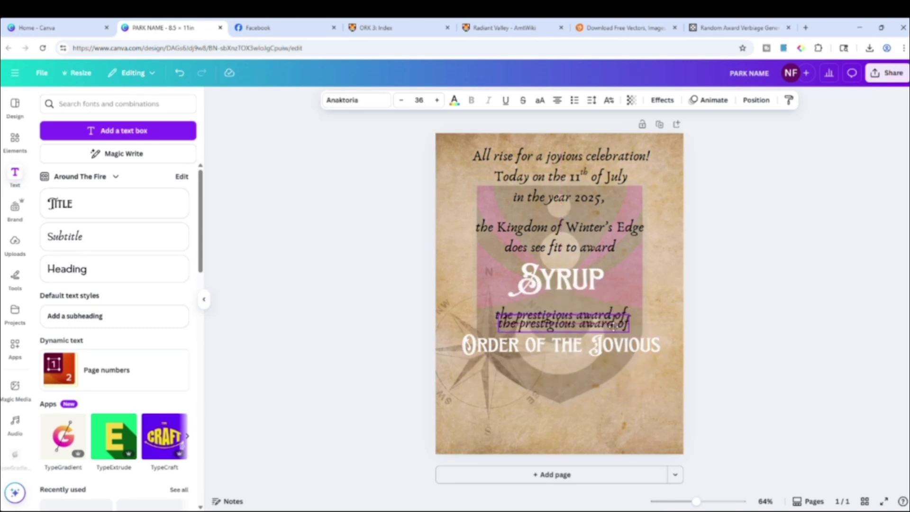
pyautogui.moveTo(612, 321); pyautogui.dragTo(607, 387)
# - Rewrite the copy as 'By the hand of' plus the granter's name, then spread the lower lines downward
pyautogui.doubleClick(607, 387)
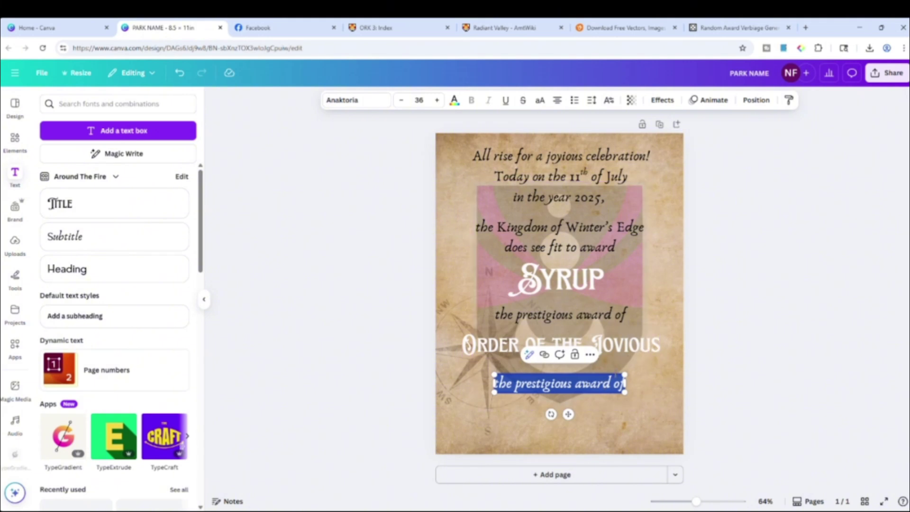
pyautogui.write('By the hand of')
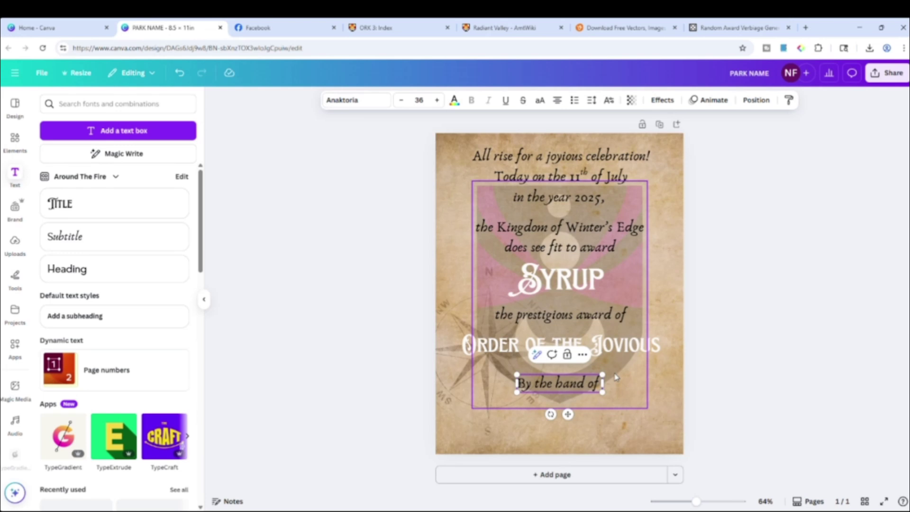
pyautogui.write('Sir V')
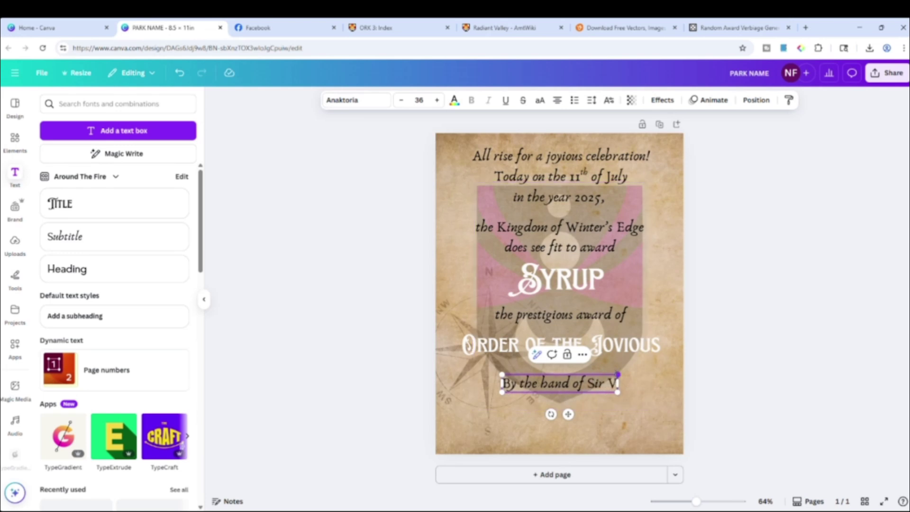
pyautogui.write('idalia!')
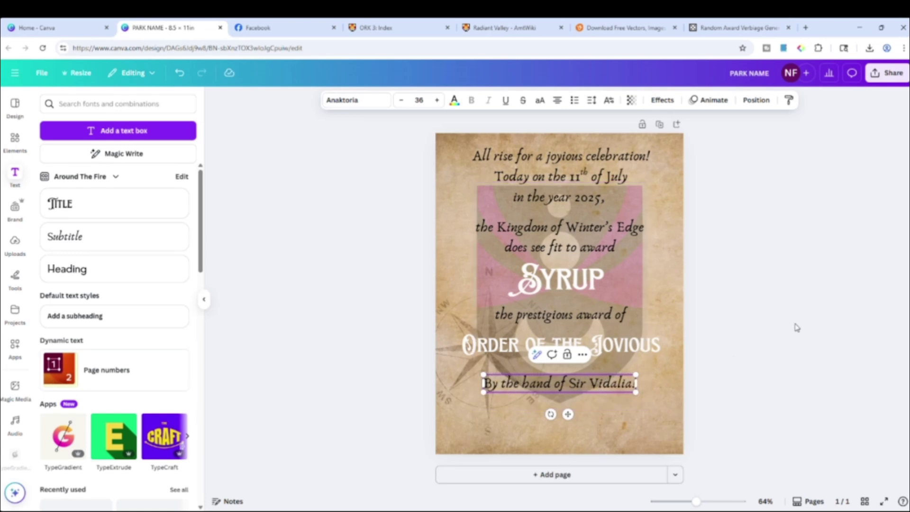
pyautogui.click(795, 328)
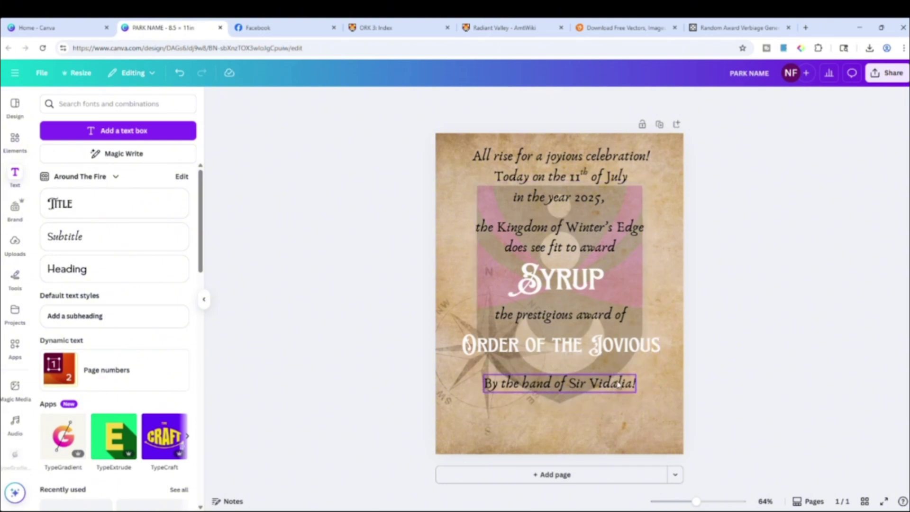
pyautogui.moveTo(619, 385); pyautogui.dragTo(619, 414)
pyautogui.moveTo(626, 343); pyautogui.dragTo(626, 374)
pyautogui.moveTo(617, 315); pyautogui.dragTo(617, 330)
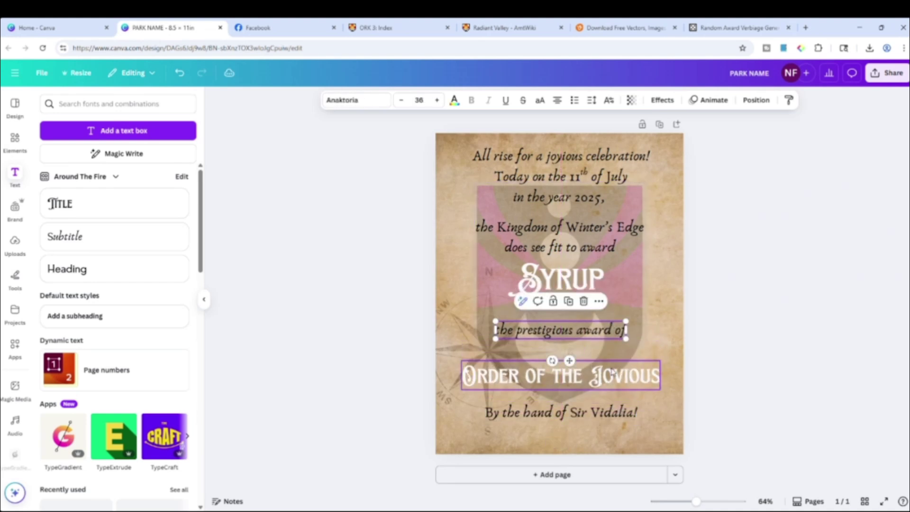
# - Turn the opening, Kingdom of Winter's Edge, prestigious-award and closing text lines purple (#800080)
pyautogui.click(563, 182)
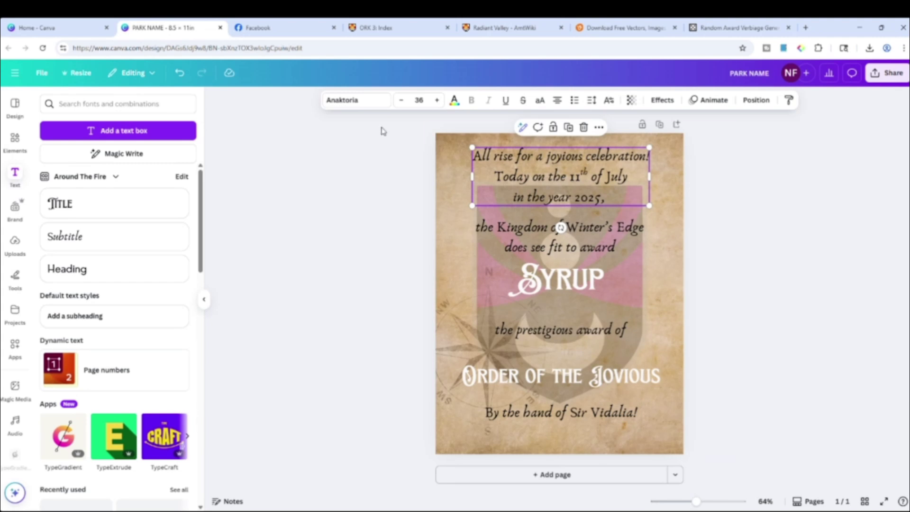
pyautogui.click(455, 102)
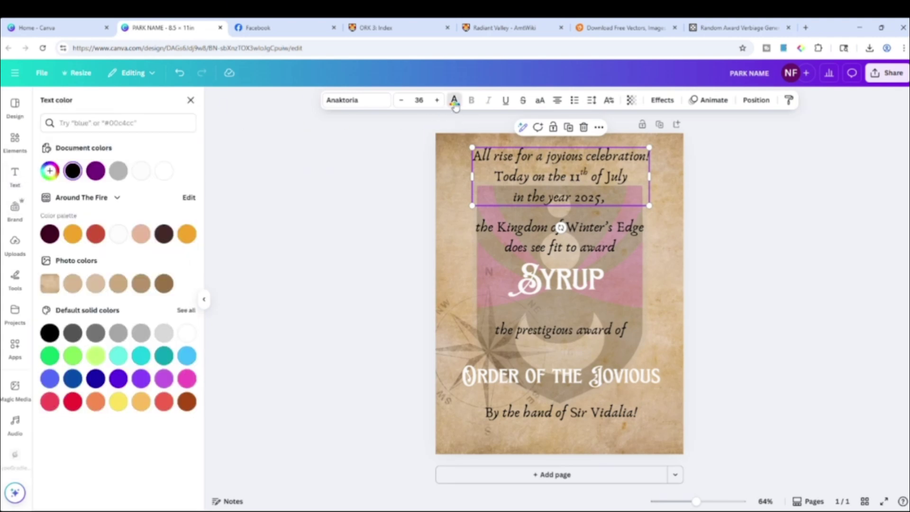
pyautogui.click(96, 172)
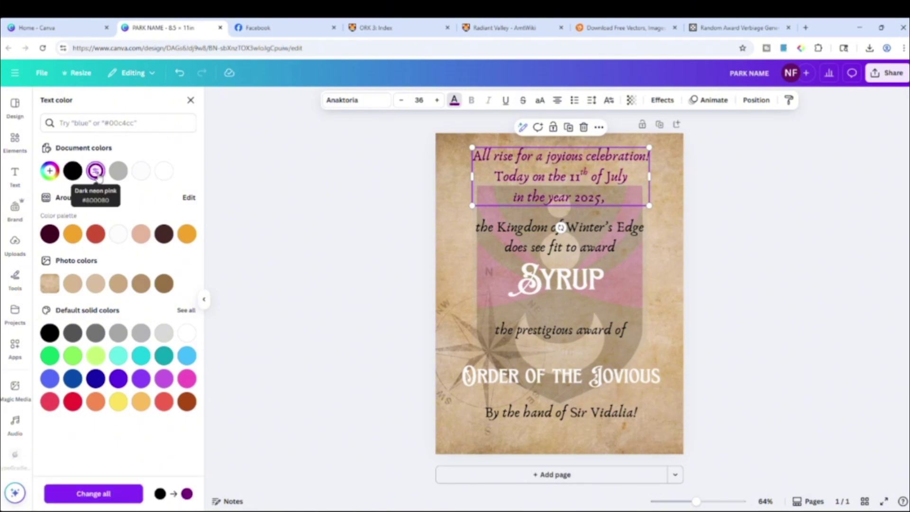
pyautogui.click(513, 236)
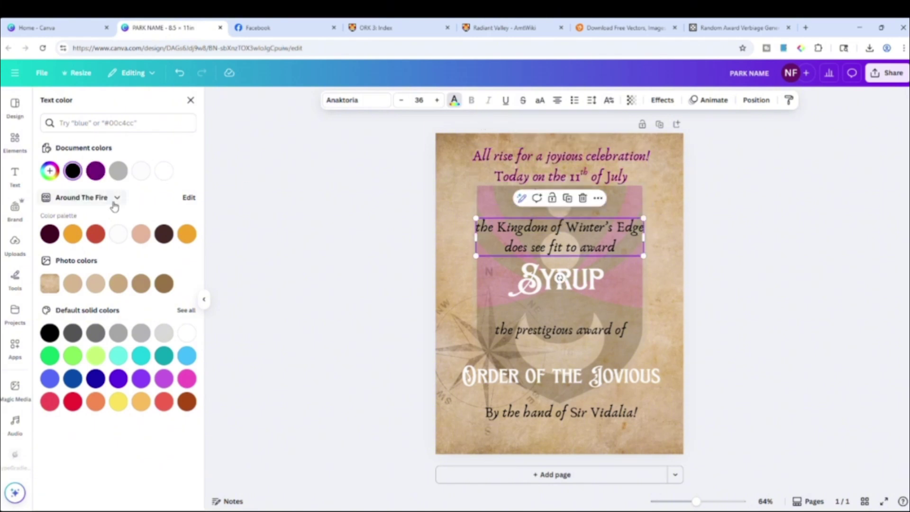
pyautogui.click(97, 172)
pyautogui.click(537, 332)
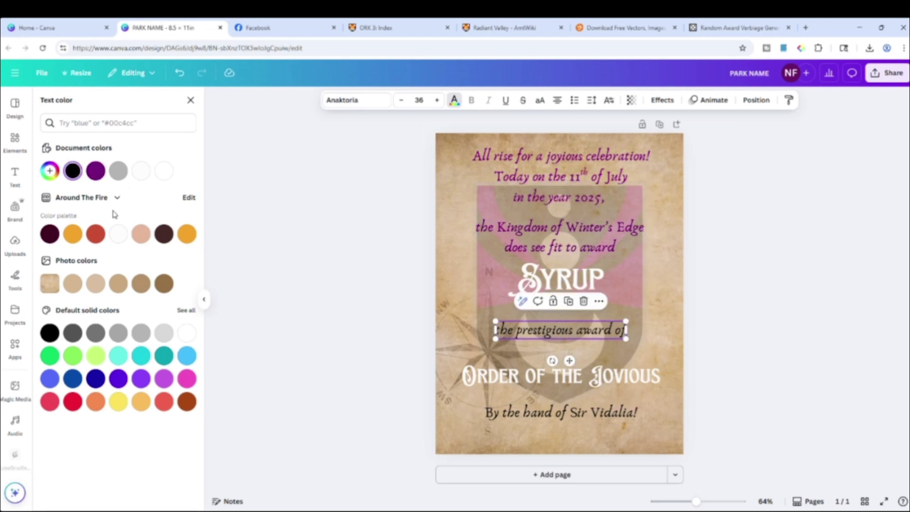
pyautogui.click(101, 174)
pyautogui.click(560, 412)
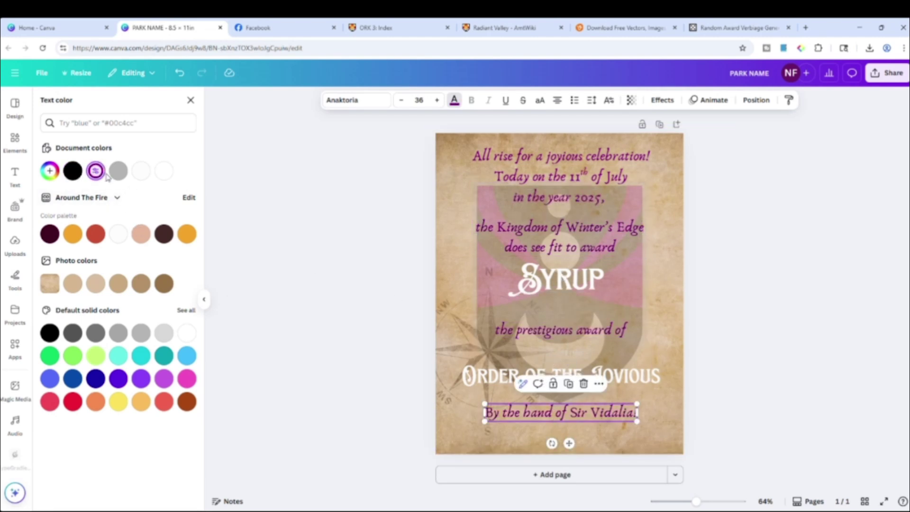
pyautogui.press('Escape')
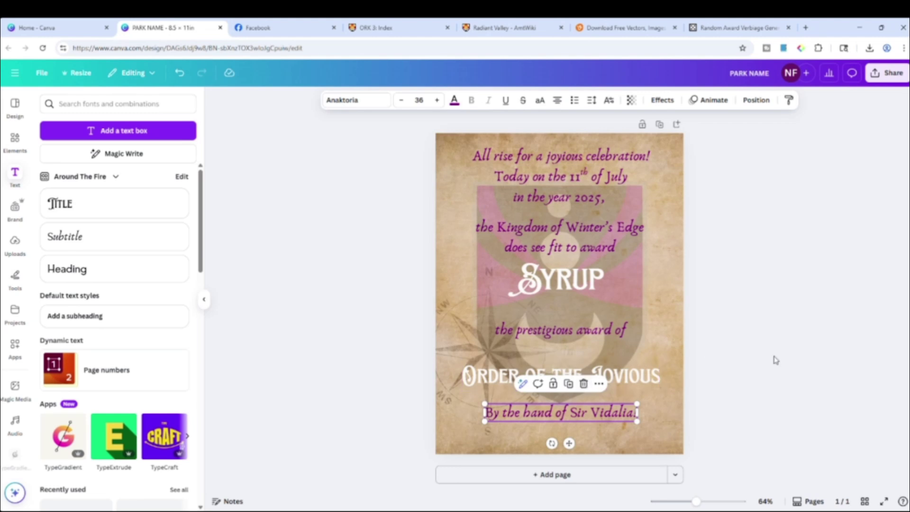
pyautogui.click(578, 295)
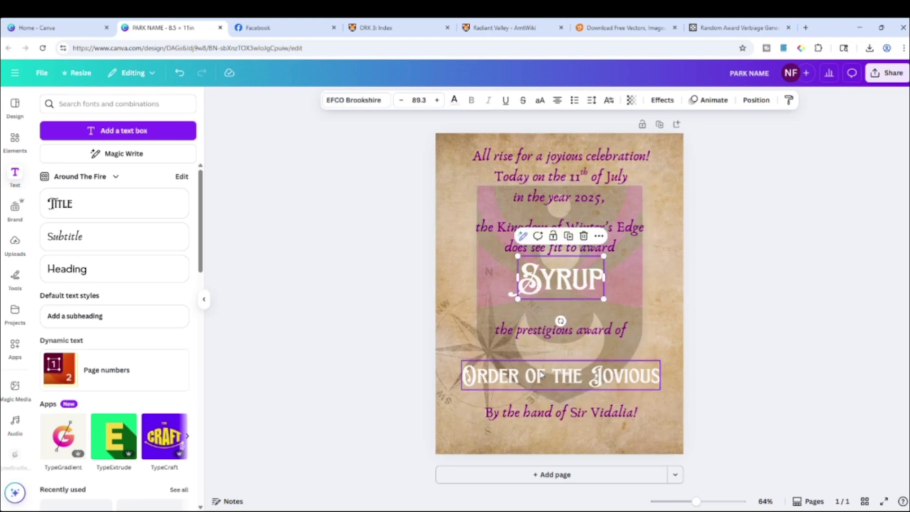
# - Color the name heading and ORDER OF THE JOVIOUS Light gray, and nudge the name heading lower
pyautogui.click(454, 100)
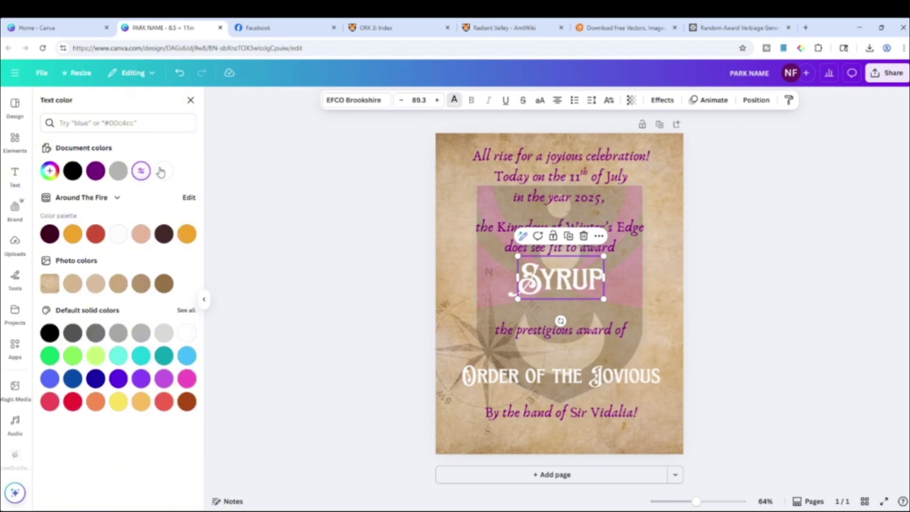
pyautogui.click(118, 171)
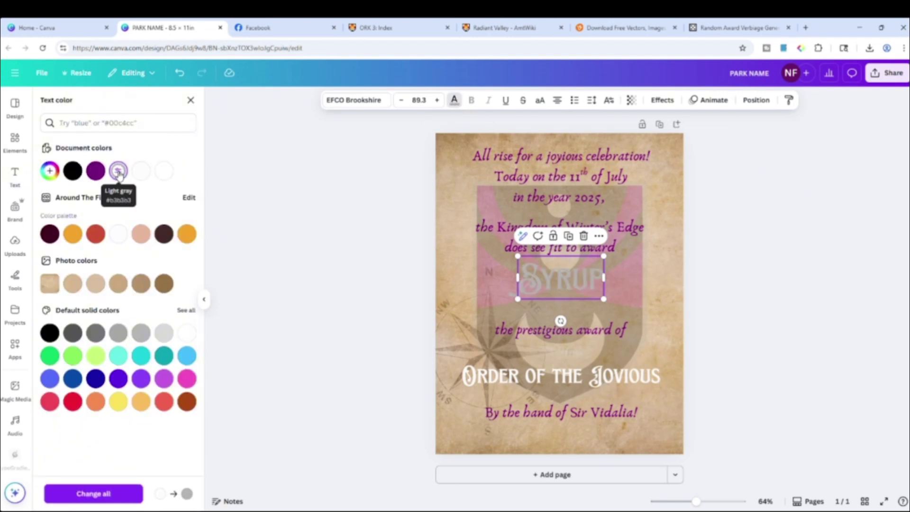
pyautogui.click(525, 378)
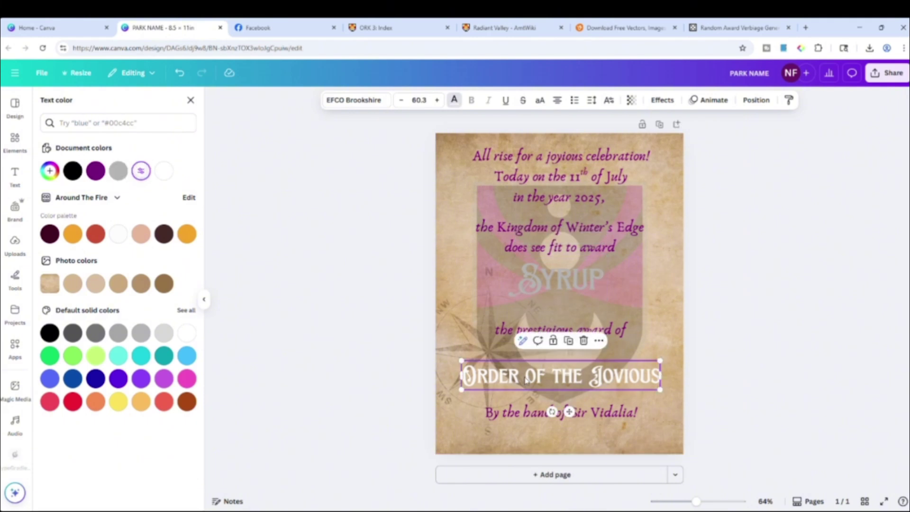
pyautogui.click(116, 171)
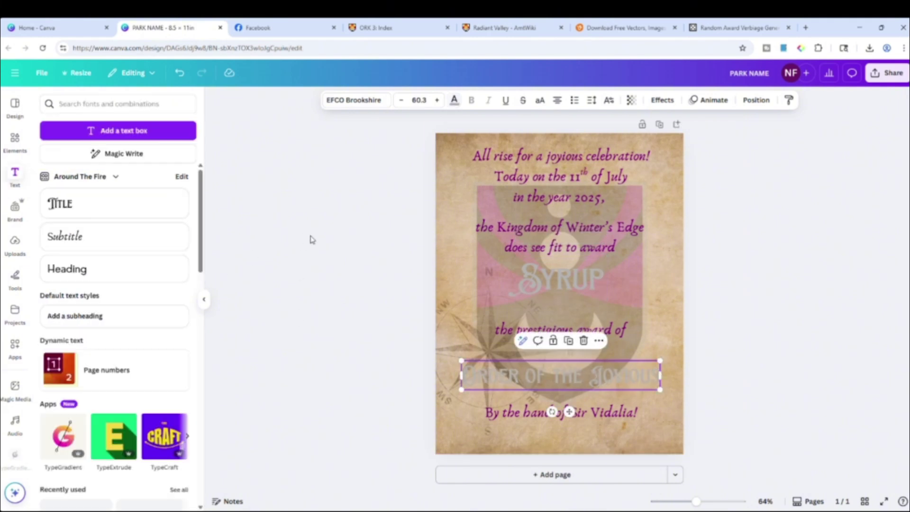
pyautogui.moveTo(558, 278); pyautogui.dragTo(552, 292)
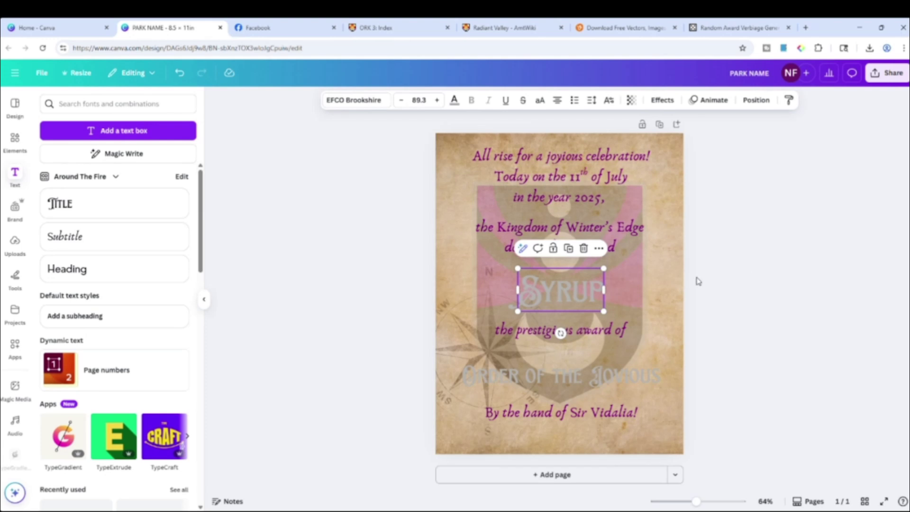
pyautogui.click(807, 276)
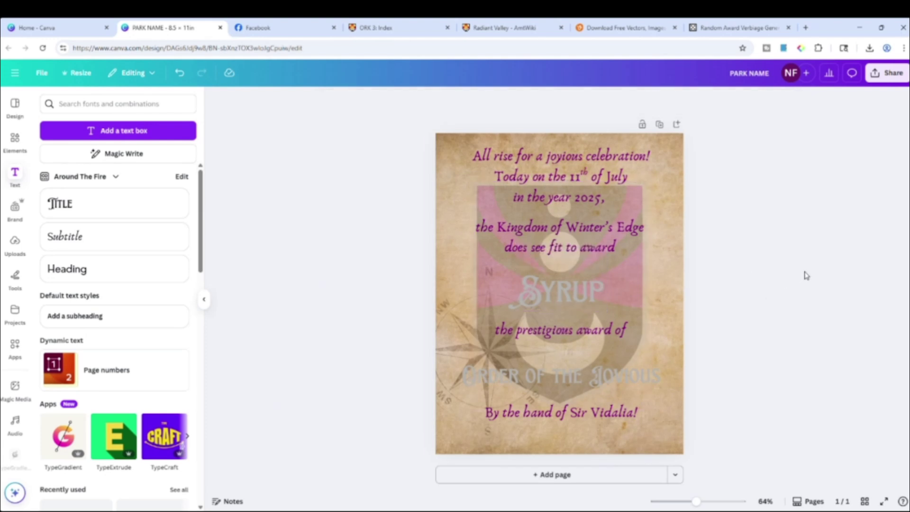
pyautogui.click(546, 302)
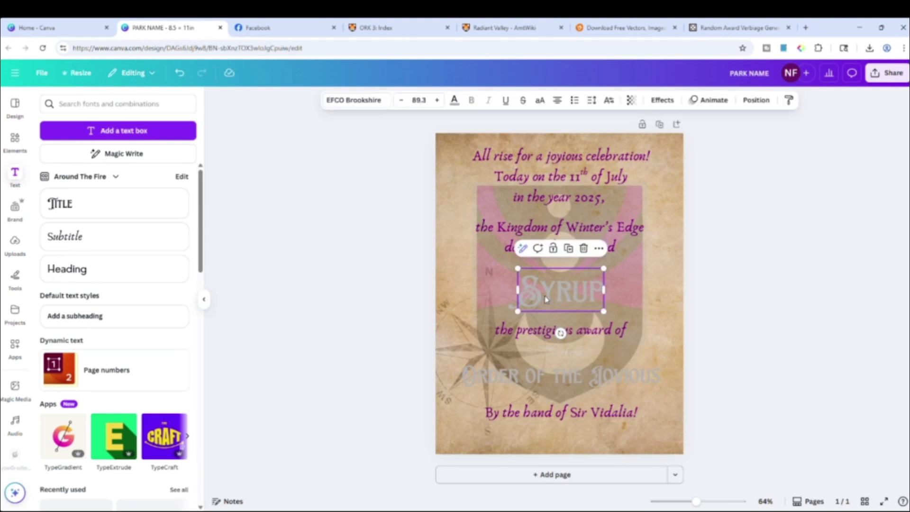
# - Add a purple Outline effect to the name heading with thickness 20
pyautogui.click(663, 100)
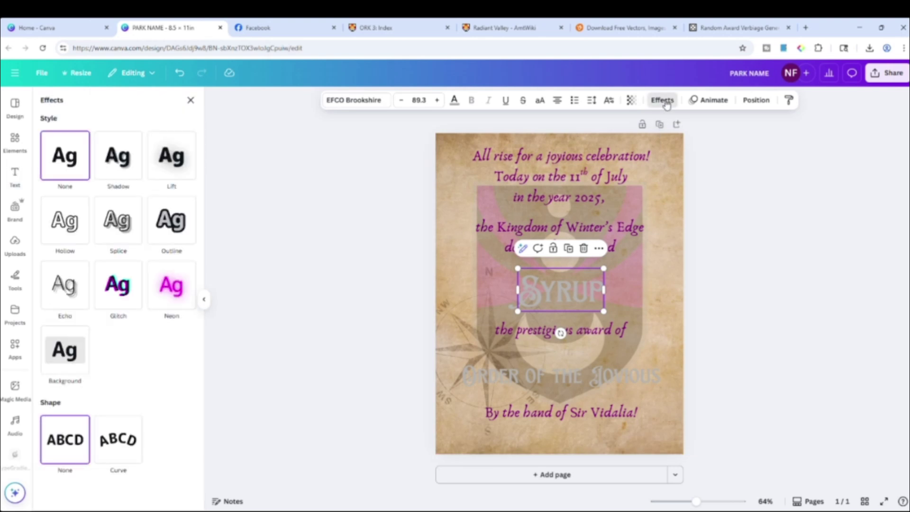
pyautogui.click(175, 214)
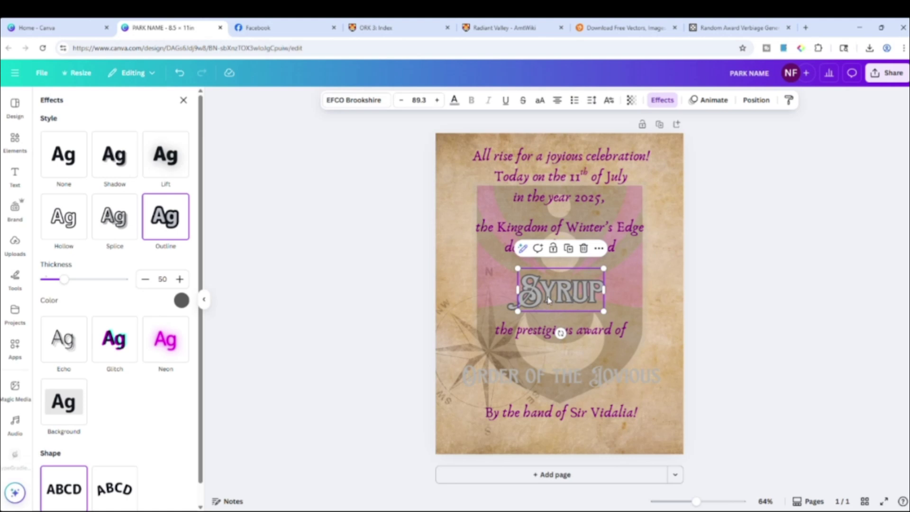
pyautogui.click(181, 300)
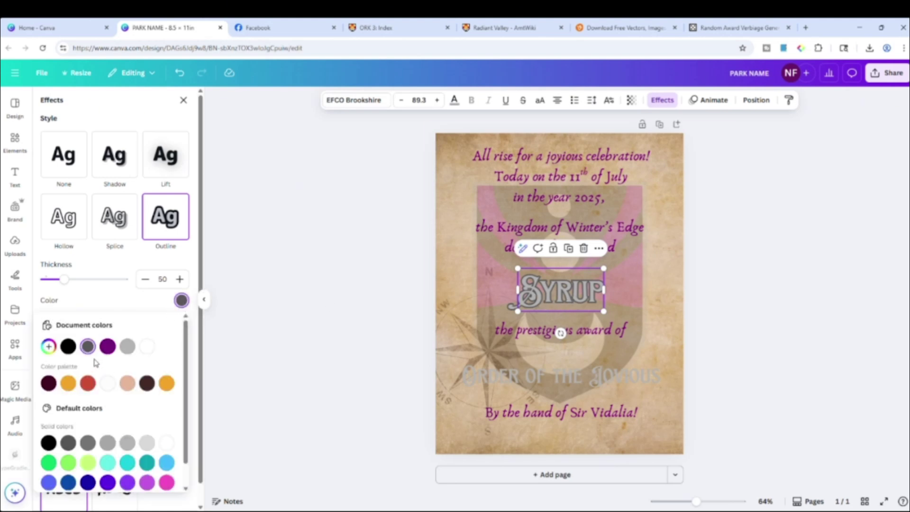
pyautogui.click(108, 348)
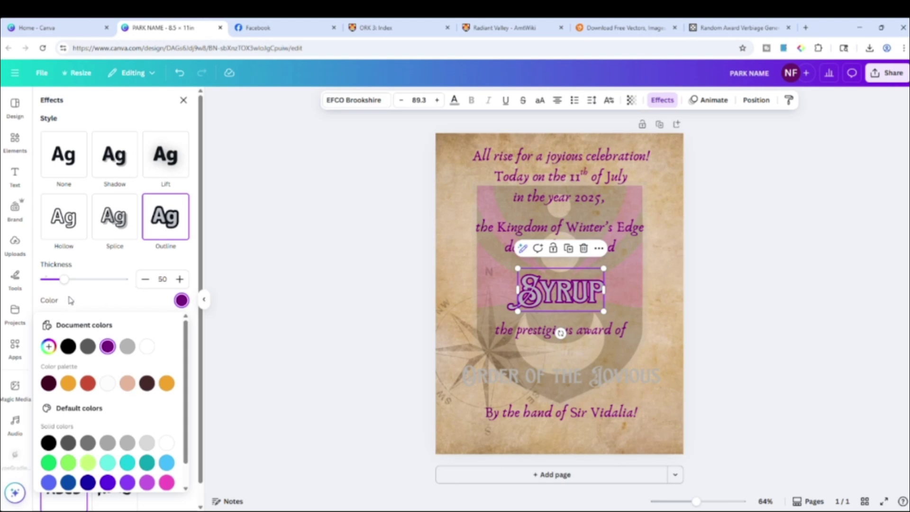
pyautogui.moveTo(62, 286); pyautogui.dragTo(57, 288)
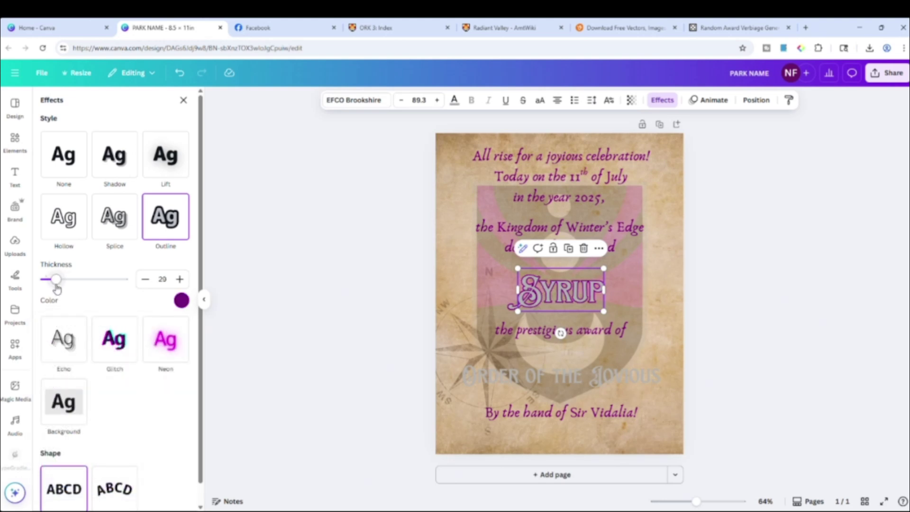
pyautogui.click(162, 280)
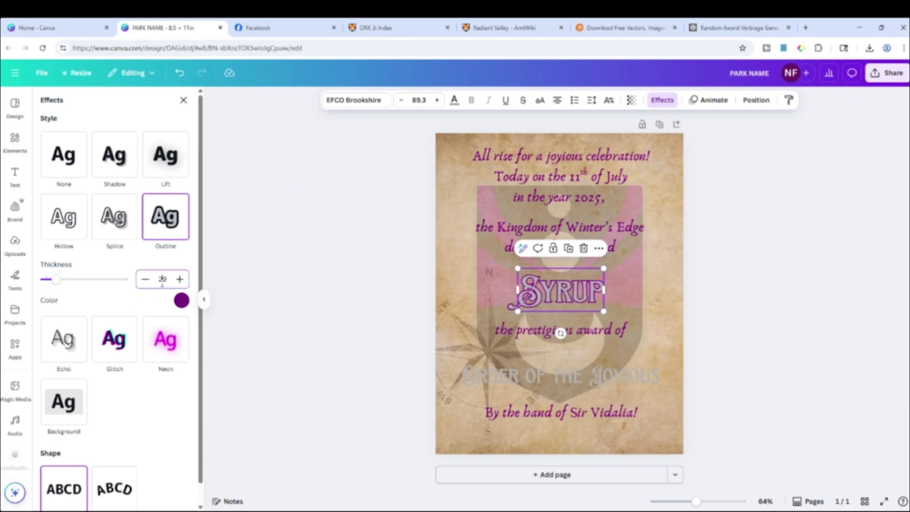
pyautogui.doubleClick(162, 280)
pyautogui.write('20')
pyautogui.press('Return')
pyautogui.click(354, 334)
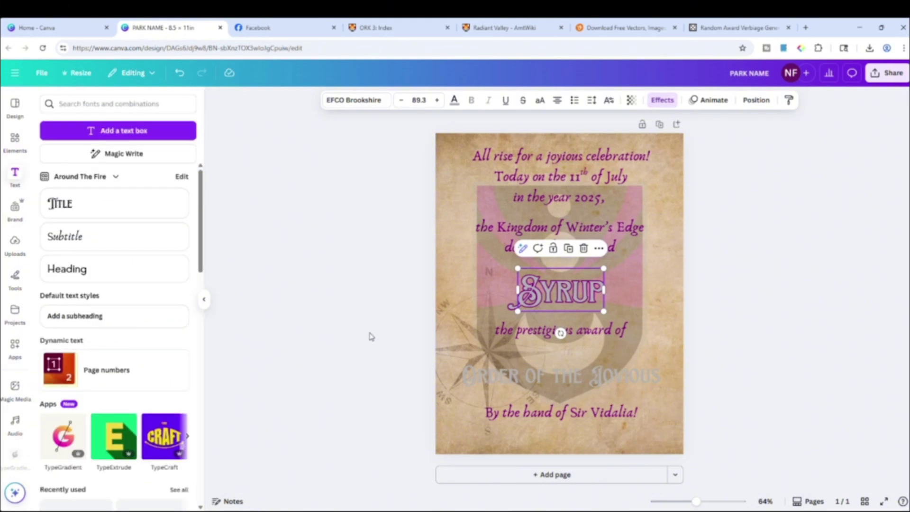
# - Give ORDER OF THE JOVIOUS a Dark neon pink Outline, thinning it down from 50
pyautogui.click(542, 364)
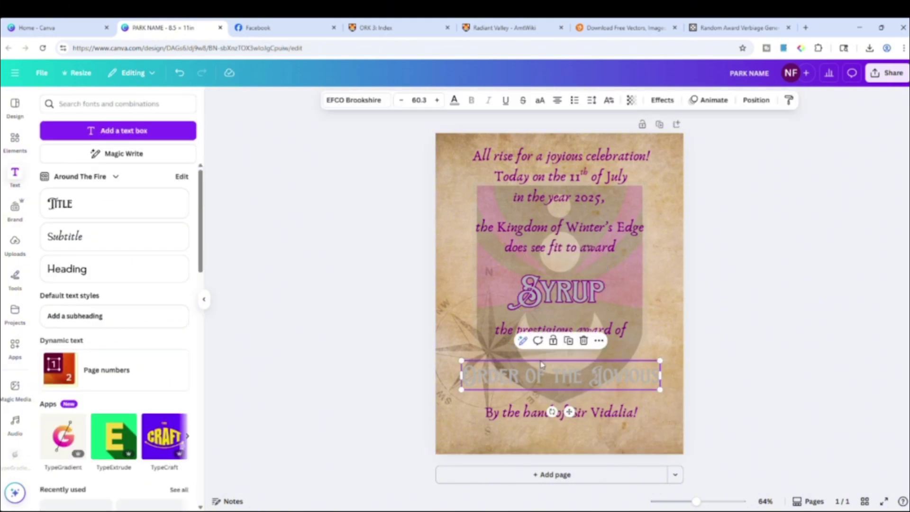
pyautogui.click(662, 100)
pyautogui.click(166, 216)
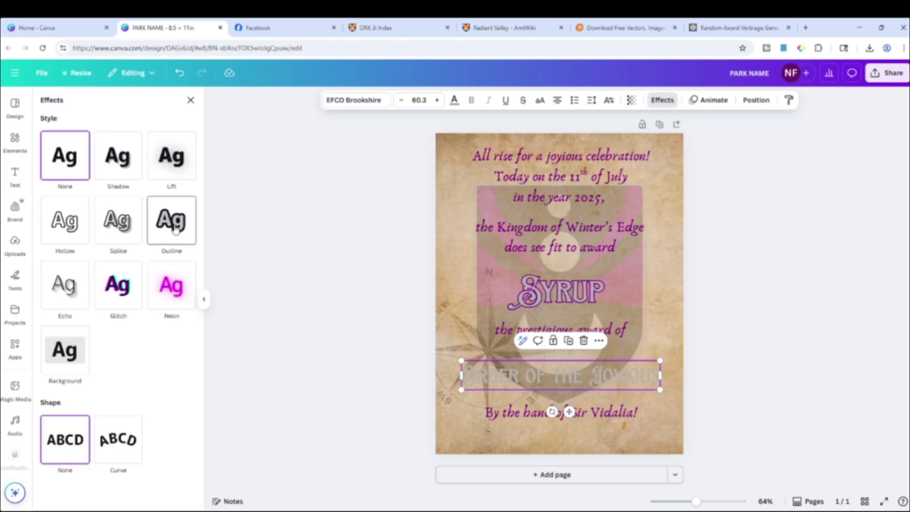
pyautogui.click(181, 300)
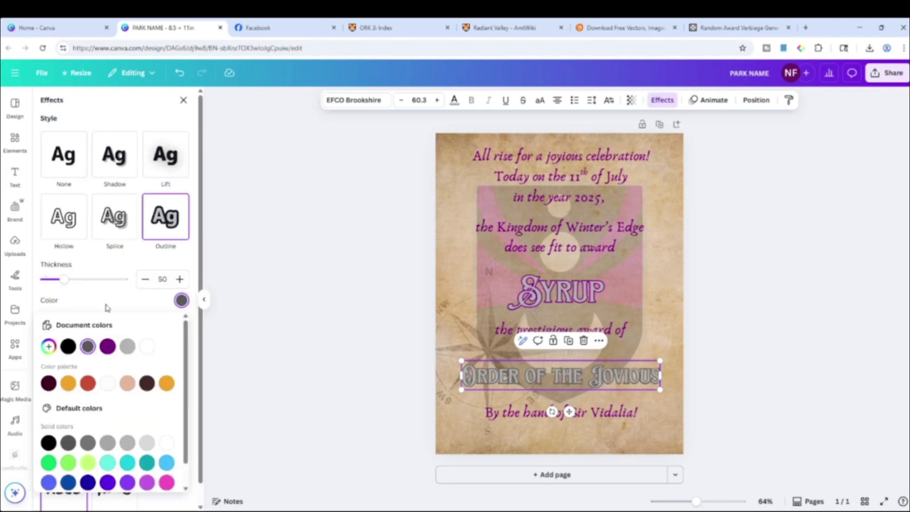
pyautogui.click(108, 347)
pyautogui.click(162, 279)
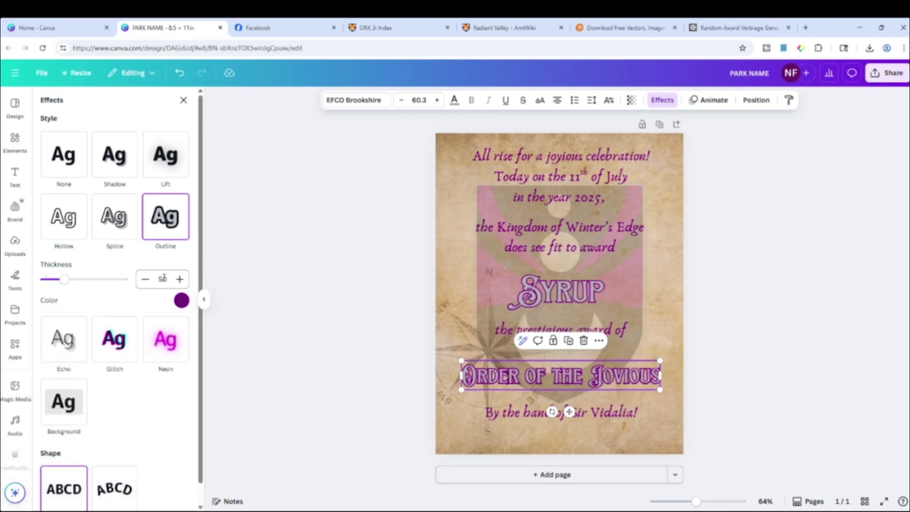
pyautogui.doubleClick(162, 279)
pyautogui.press('BackSpace')
pyautogui.click(277, 290)
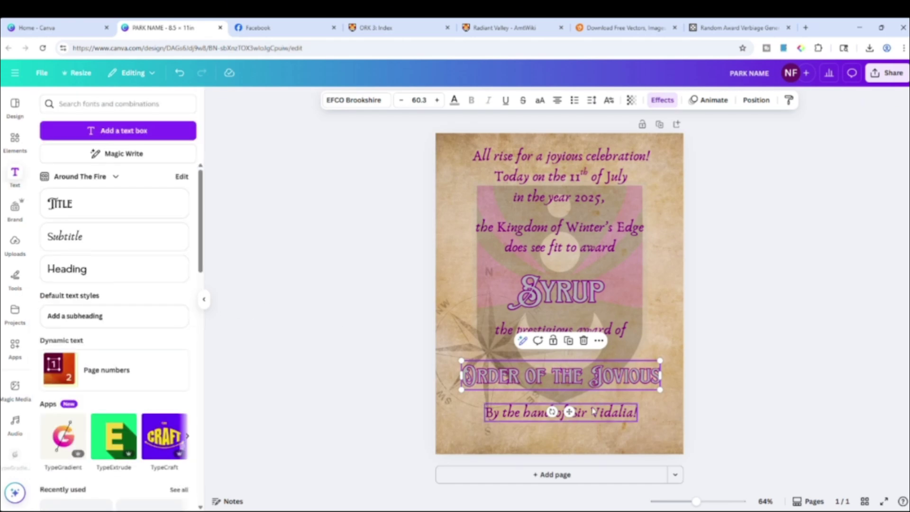
pyautogui.click(790, 312)
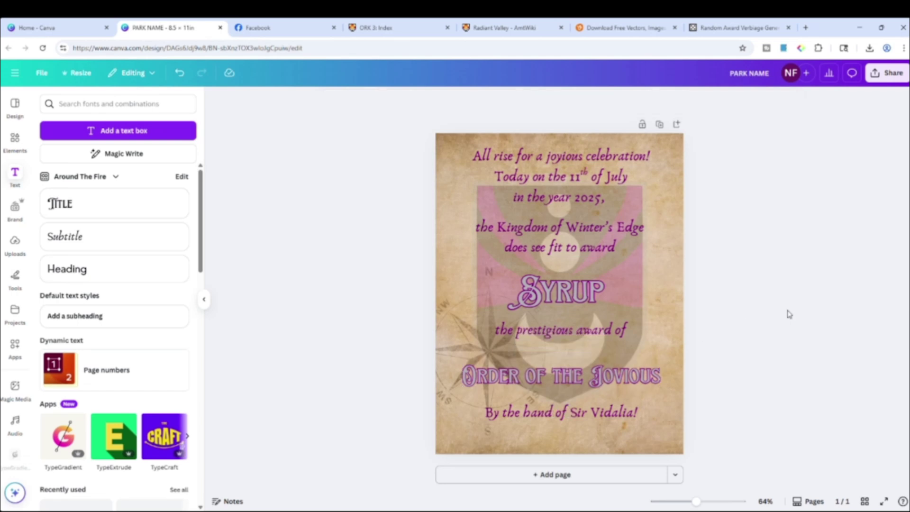
pyautogui.click(628, 377)
# - Enlarge ORDER OF THE JOVIOUS to about 73.4 so it nearly spans the page, centred
pyautogui.moveTo(662, 360); pyautogui.dragTo(629, 371)
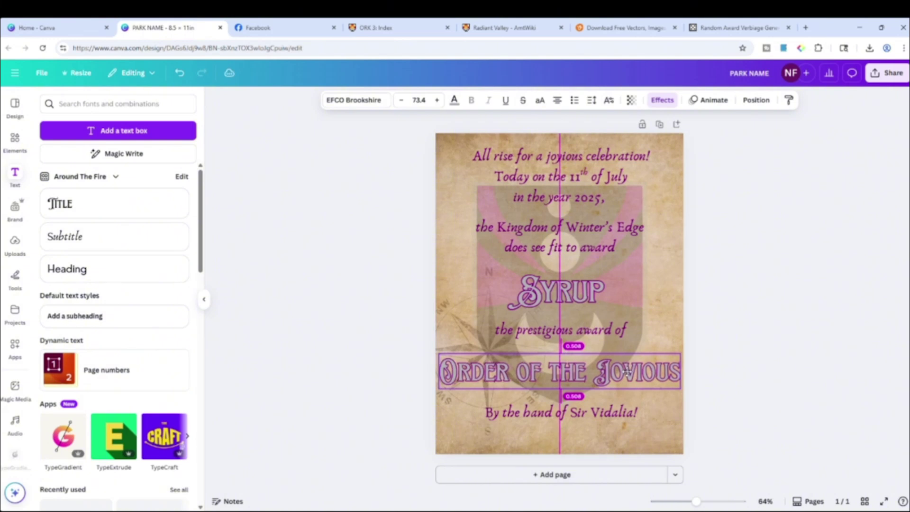
pyautogui.moveTo(684, 354); pyautogui.dragTo(638, 373)
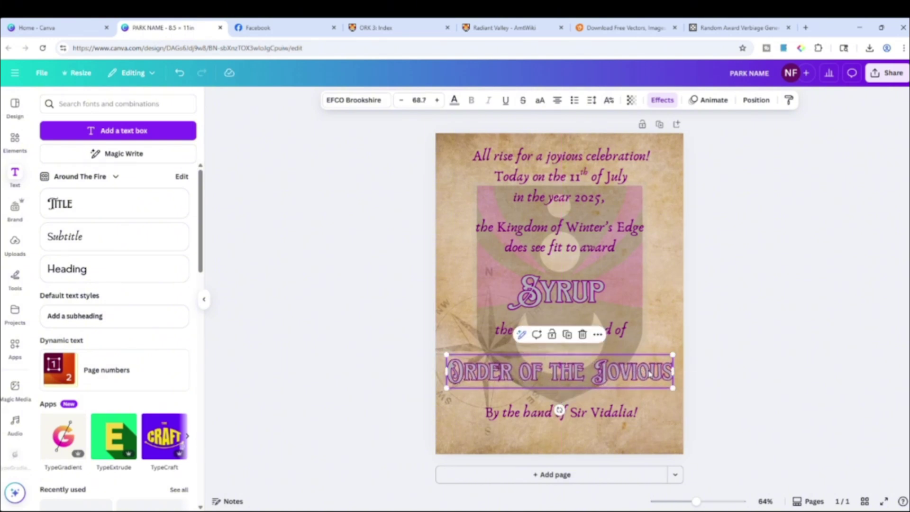
pyautogui.click(699, 260)
# - Shift the prestigious-award line, name heading, Kingdom block and opening block slightly down
pyautogui.moveTo(592, 335); pyautogui.dragTo(592, 340)
pyautogui.click(586, 288)
pyautogui.moveTo(586, 287); pyautogui.dragTo(583, 292)
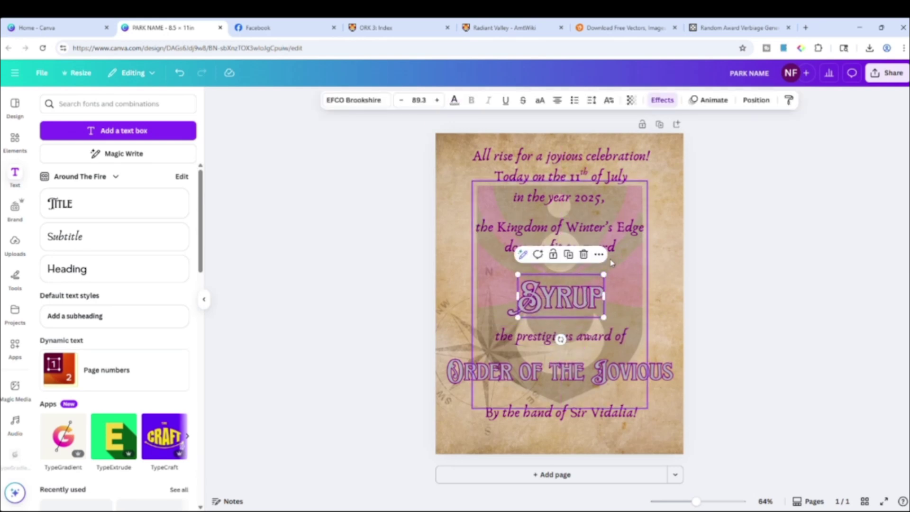
pyautogui.moveTo(574, 228); pyautogui.dragTo(574, 240)
pyautogui.moveTo(590, 180); pyautogui.dragTo(592, 195)
pyautogui.click(785, 246)
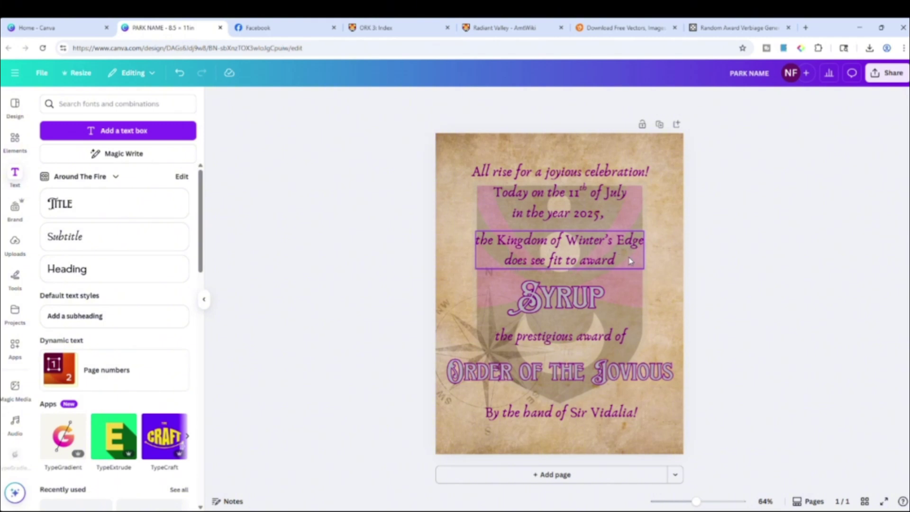
pyautogui.click(564, 244)
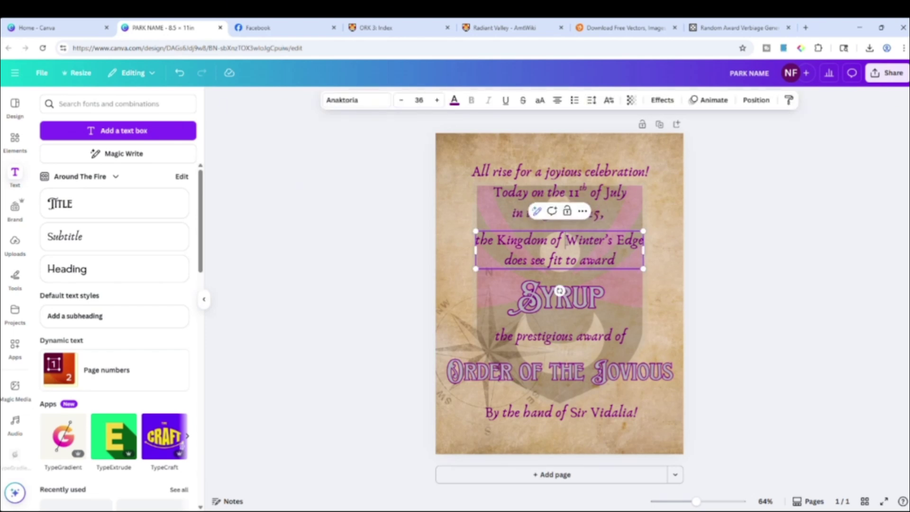
pyautogui.press('Return')
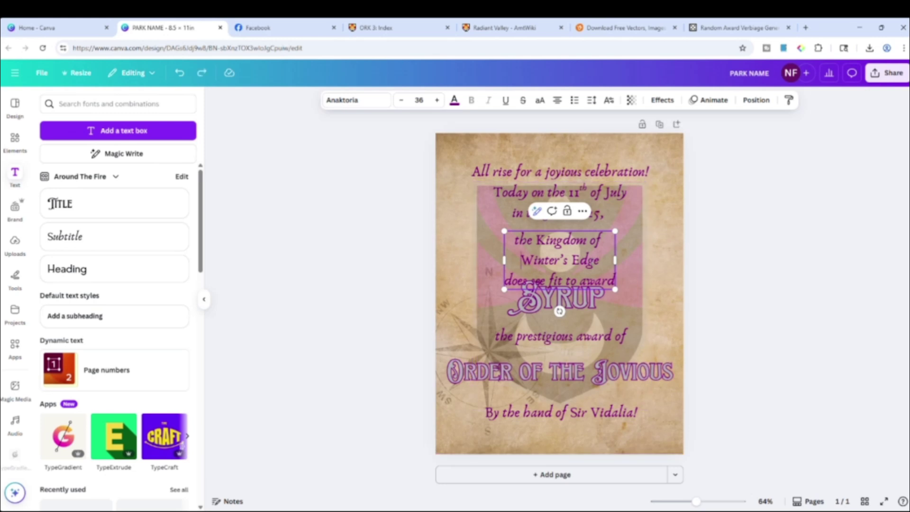
pyautogui.click(179, 72)
pyautogui.click(368, 297)
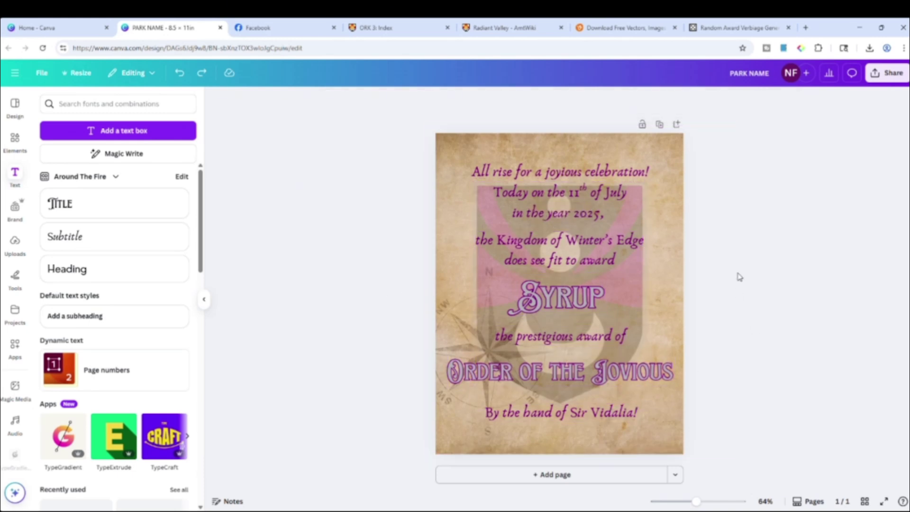
# - Select all six text blocks, from the opening line to 'By the hand', and align them centre
pyautogui.click(545, 189)
pyautogui.keyDown('shift'); pyautogui.click(541, 263); pyautogui.keyUp('shift')
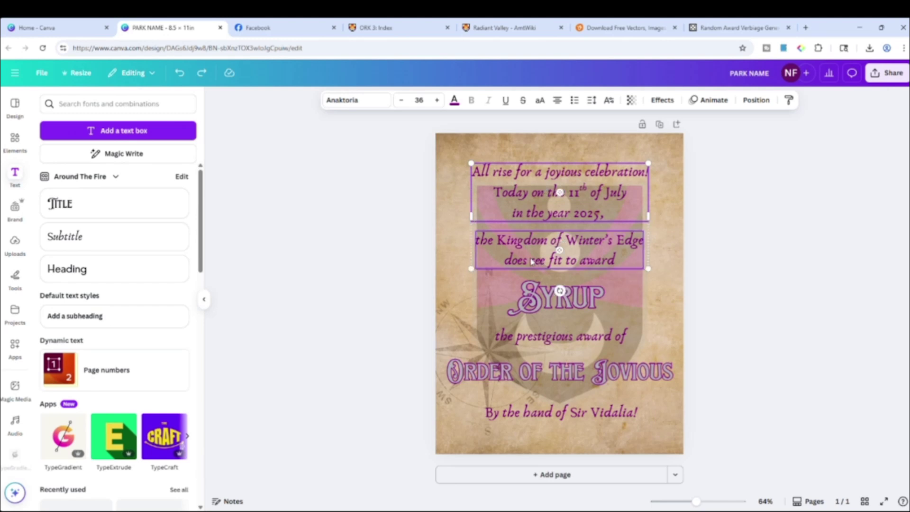
pyautogui.keyDown('shift'); pyautogui.click(540, 311); pyautogui.keyUp('shift')
pyautogui.keyDown('shift'); pyautogui.click(524, 337); pyautogui.keyUp('shift')
pyautogui.keyDown('shift'); pyautogui.click(523, 369); pyautogui.keyUp('shift')
pyautogui.keyDown('shift'); pyautogui.click(535, 414); pyautogui.keyUp('shift')
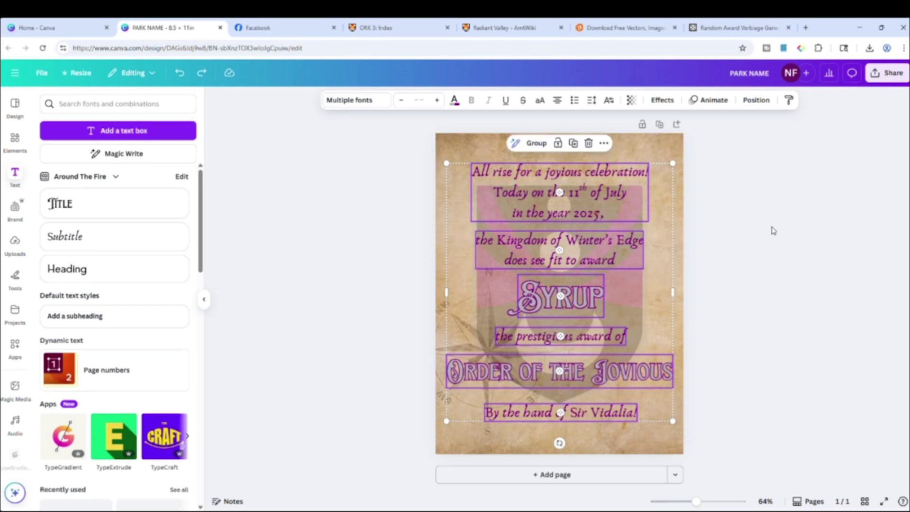
pyautogui.click(755, 101)
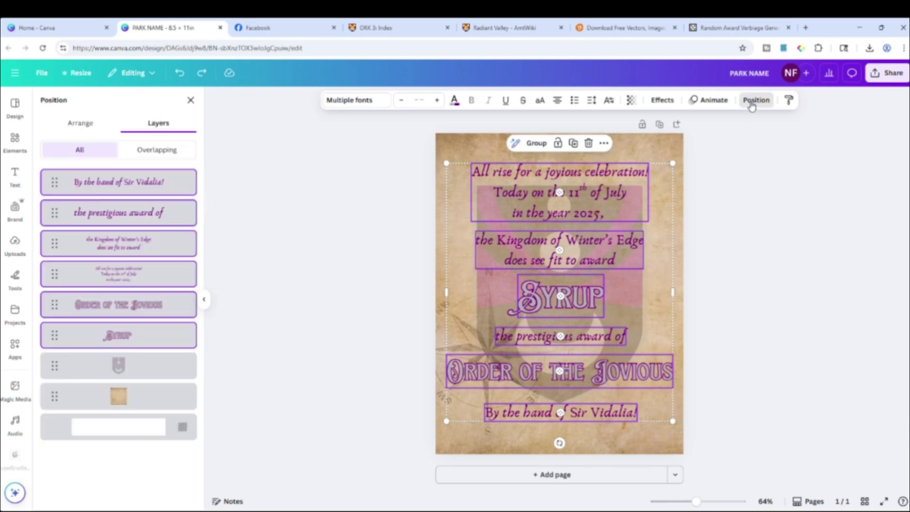
pyautogui.click(80, 124)
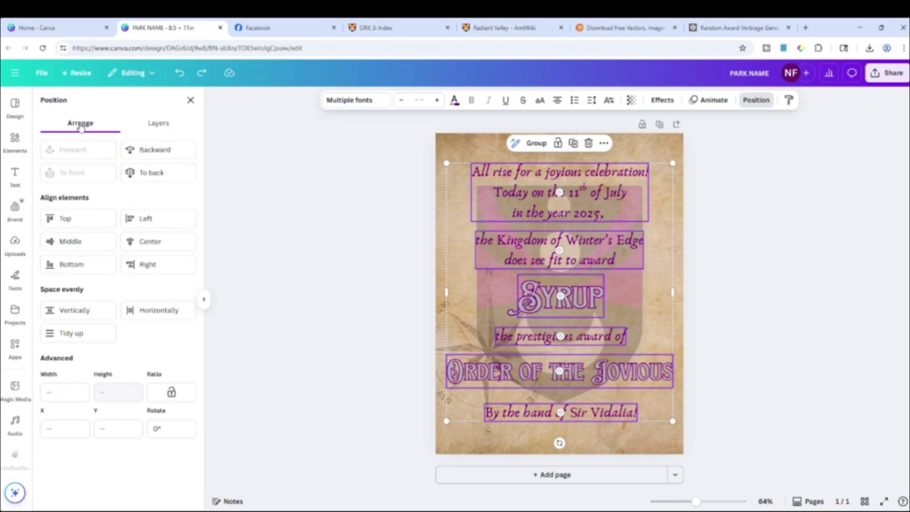
pyautogui.click(147, 242)
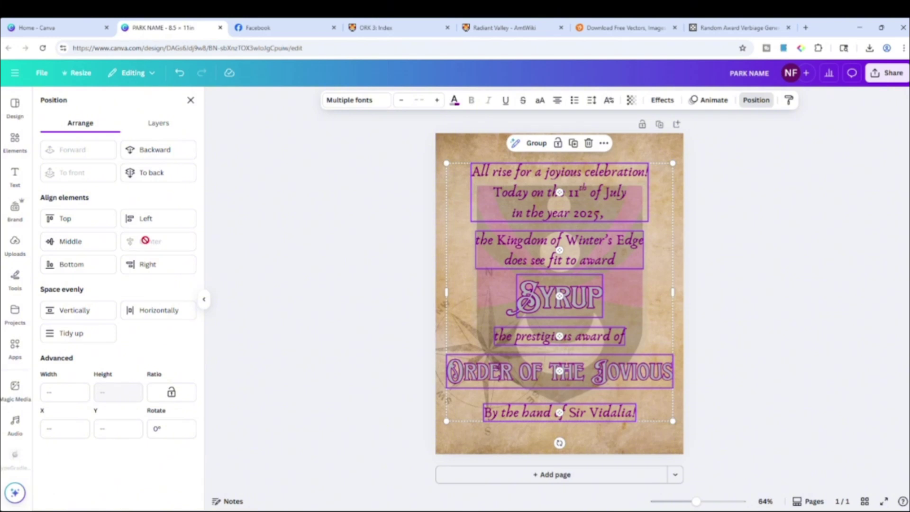
pyautogui.moveTo(550, 295); pyautogui.dragTo(553, 298)
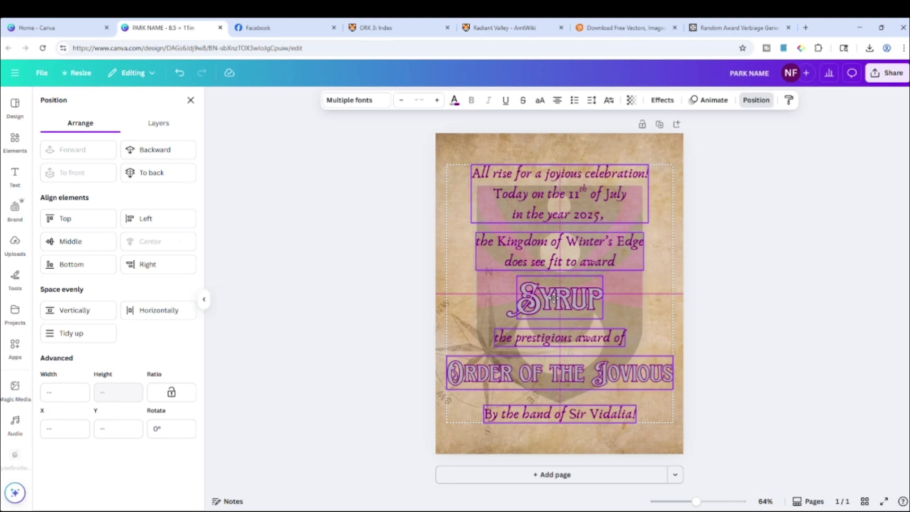
pyautogui.click(814, 251)
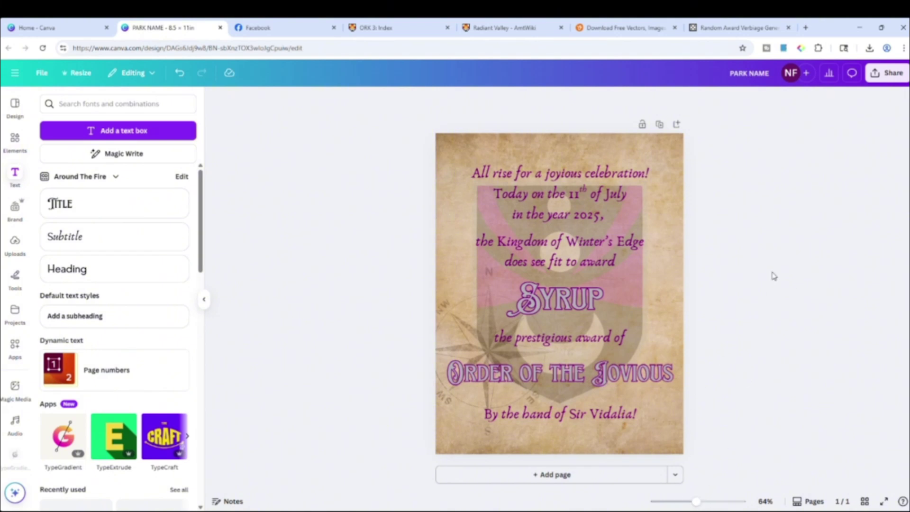
pyautogui.moveTo(696, 501); pyautogui.dragTo(698, 501)
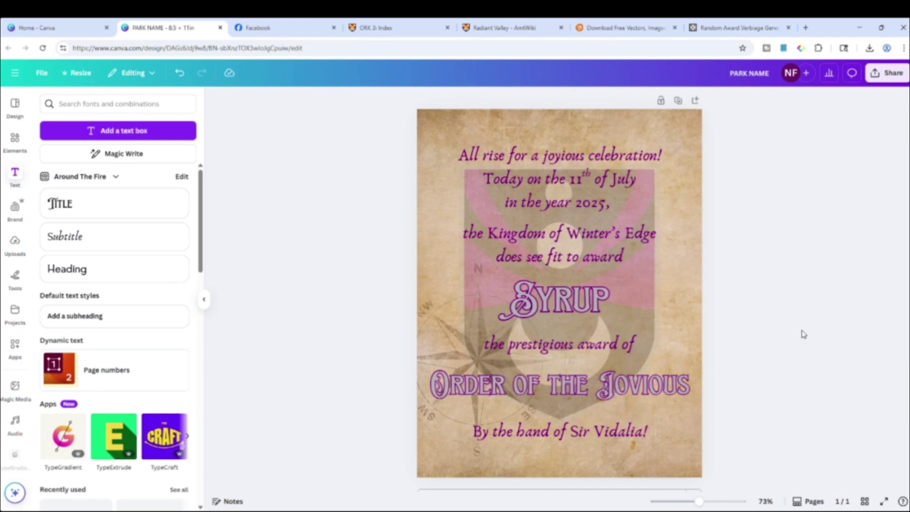
pyautogui.scroll(-1, 782, 347)
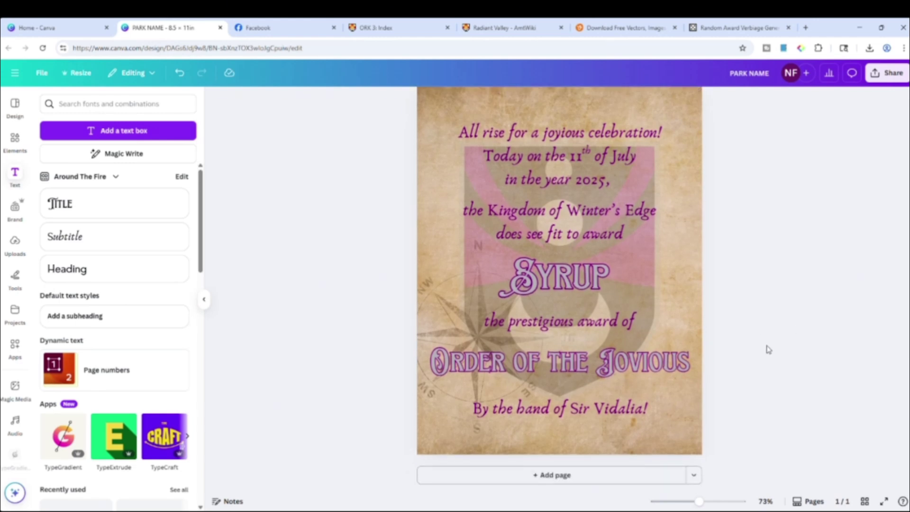
pyautogui.click(648, 318)
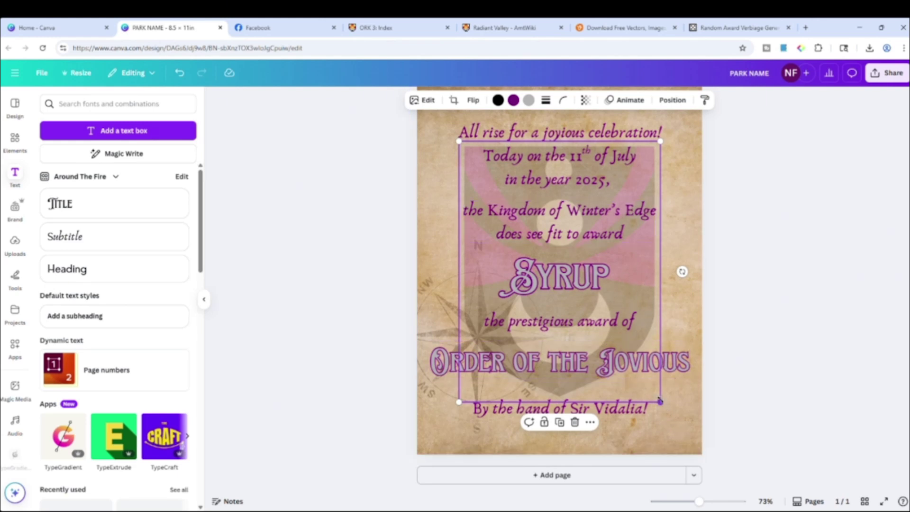
pyautogui.moveTo(660, 402); pyautogui.dragTo(736, 447)
pyautogui.moveTo(685, 298); pyautogui.dragTo(661, 282)
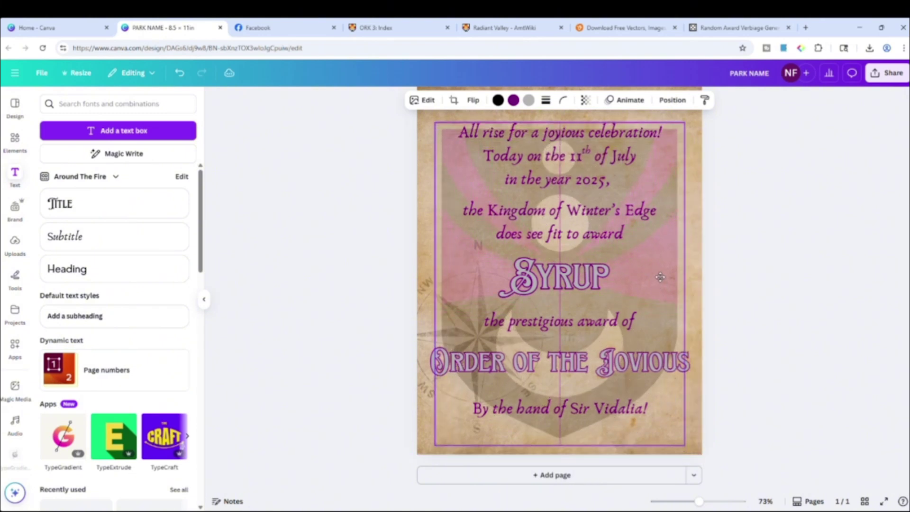
pyautogui.click(791, 295)
pyautogui.scroll(-3, 786, 318)
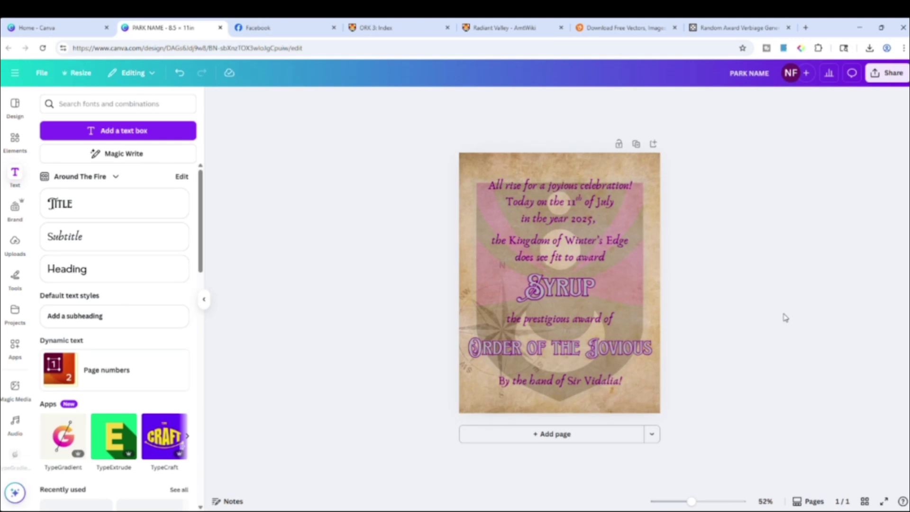
pyautogui.hotkey('ctrl', 'z')
pyautogui.hotkey('ctrl', 'z')
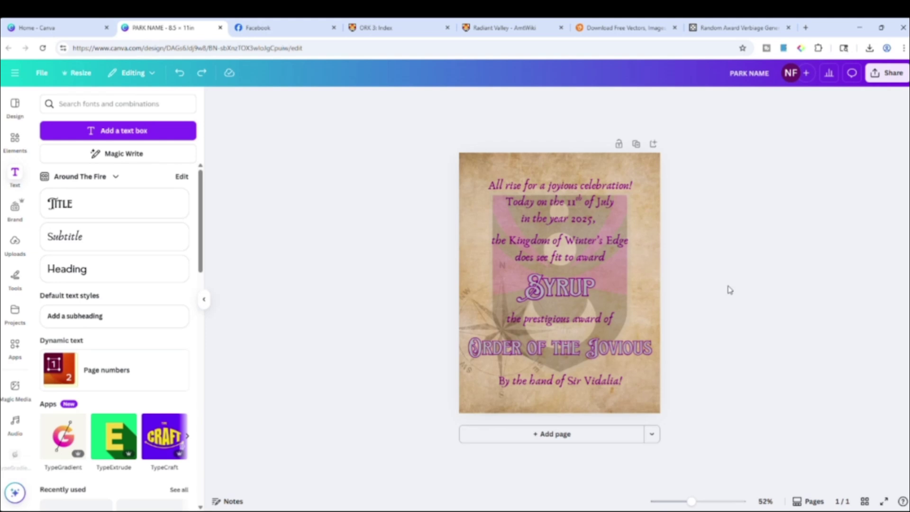
# - Move the top, prestigious award and Order of the Jovious lines up and the 'By the hand' line lower
pyautogui.click(587, 195)
pyautogui.moveTo(586, 210); pyautogui.dragTo(582, 201)
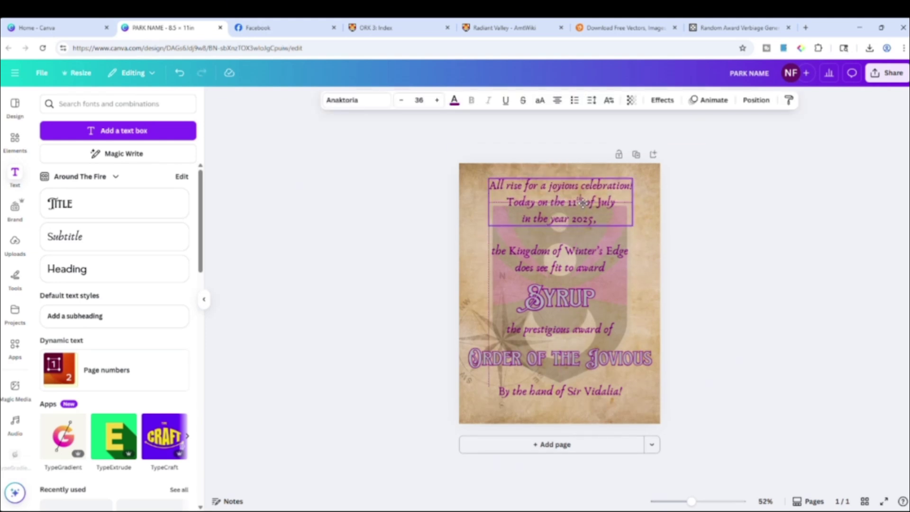
pyautogui.click(576, 250)
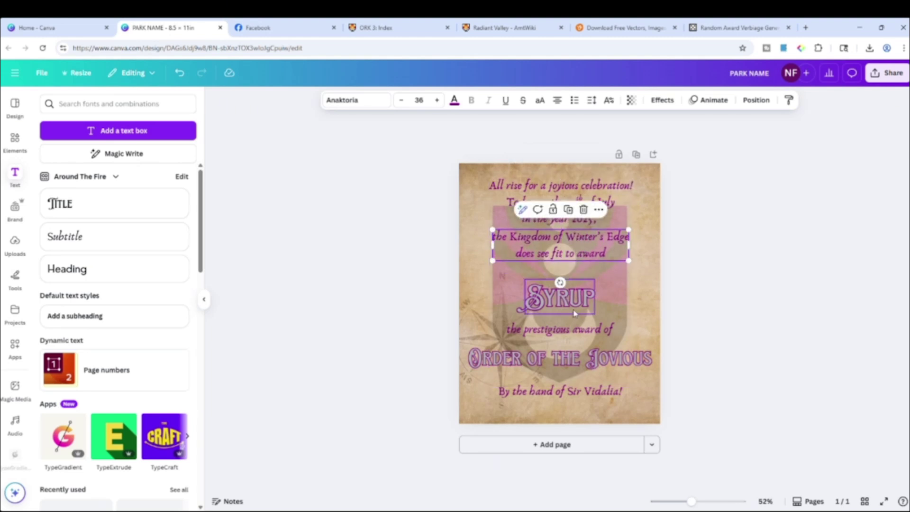
pyautogui.click(588, 332)
pyautogui.moveTo(588, 332); pyautogui.dragTo(588, 312)
pyautogui.moveTo(588, 359); pyautogui.dragTo(588, 336)
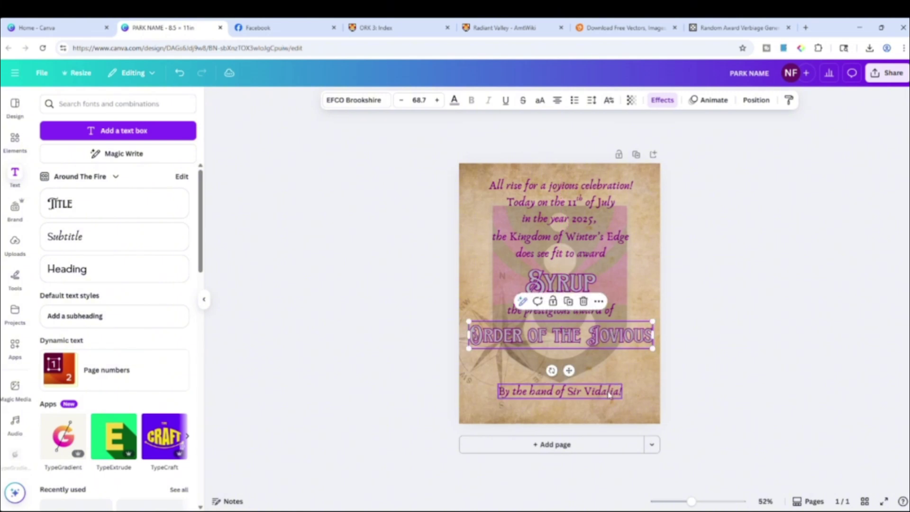
pyautogui.moveTo(611, 395); pyautogui.dragTo(610, 407)
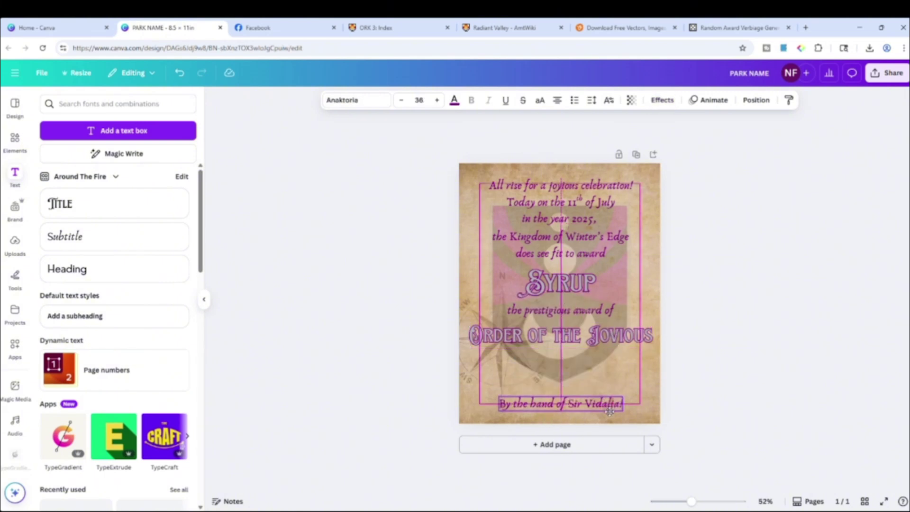
pyautogui.click(623, 306)
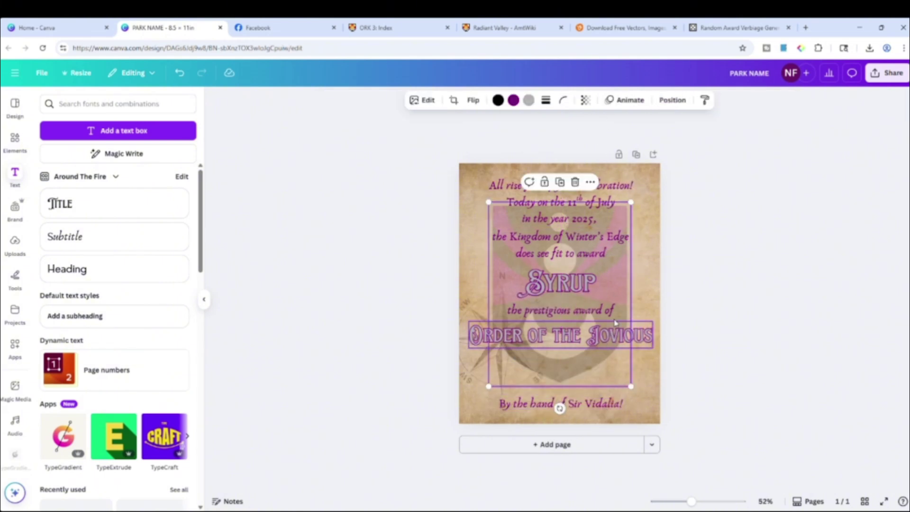
# - Set the purple shield's transparency to 100 and shrink it to a small emblem
pyautogui.click(590, 103)
pyautogui.moveTo(557, 140); pyautogui.dragTo(608, 139)
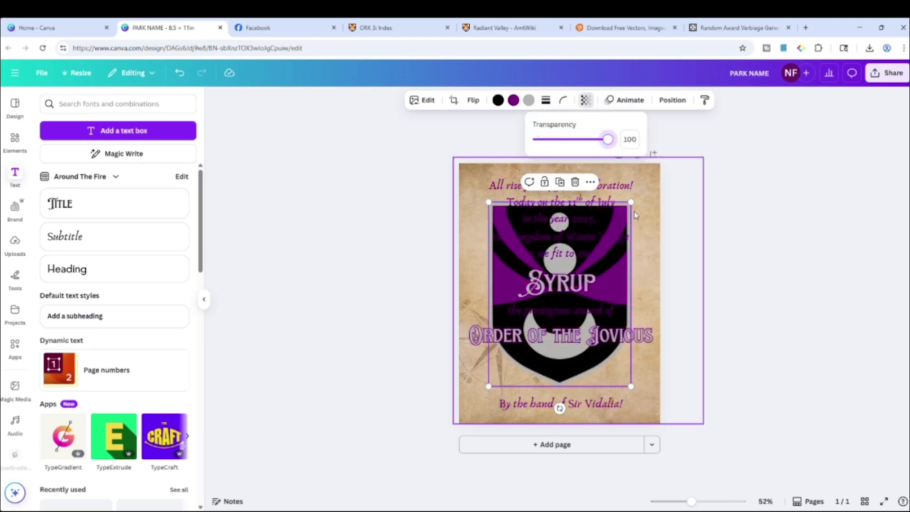
pyautogui.moveTo(631, 202); pyautogui.dragTo(537, 380)
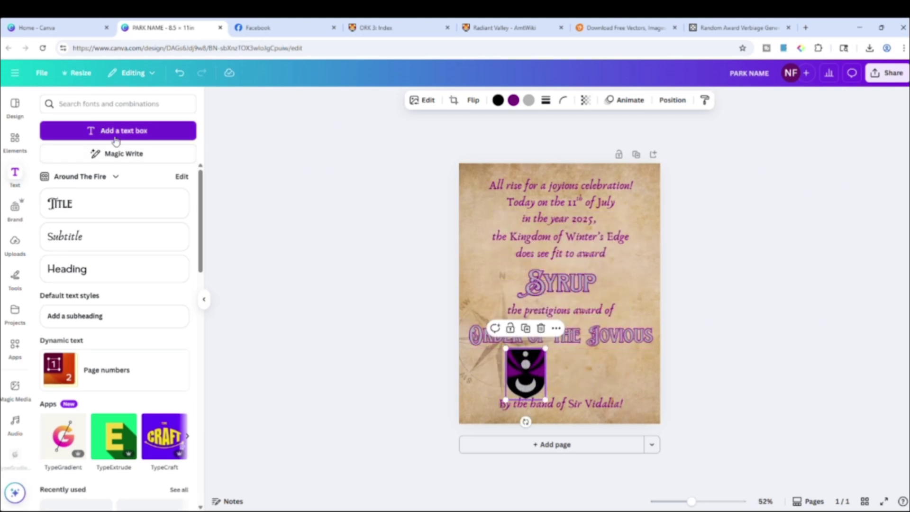
# - Search the Elements library for 'map' and then for 'heraldry'
pyautogui.click(14, 138)
pyautogui.click(89, 104)
pyautogui.write('map')
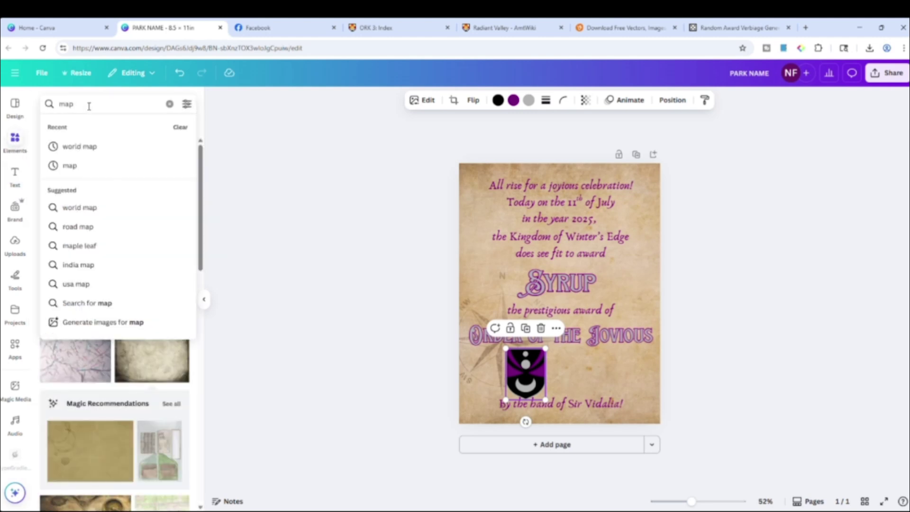
pyautogui.press('Return')
pyautogui.write('heraldry')
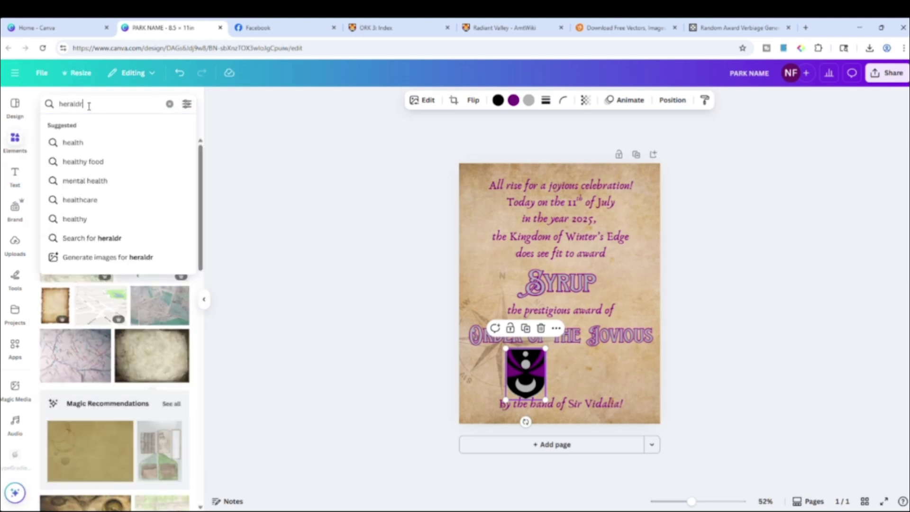
pyautogui.press('Return')
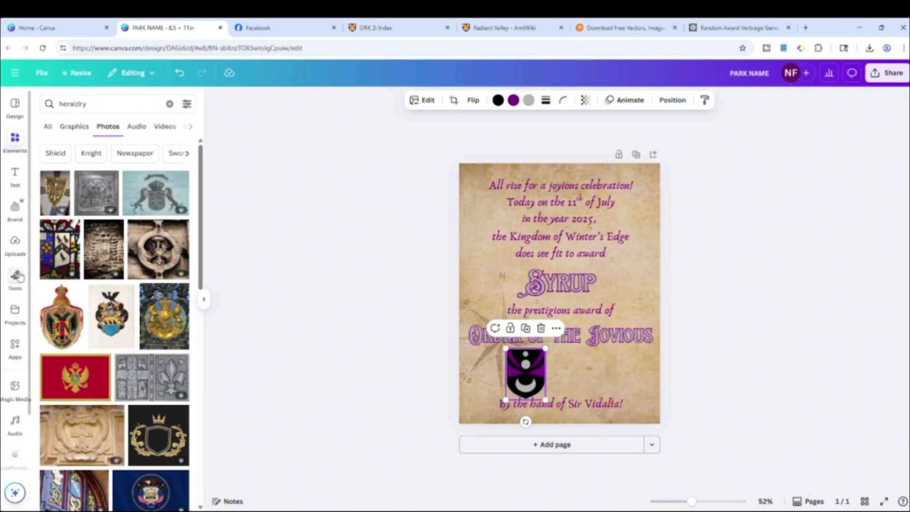
# - Search Uploads for 'heraldry' and shrink the shield on the page
pyautogui.click(15, 242)
pyautogui.click(93, 105)
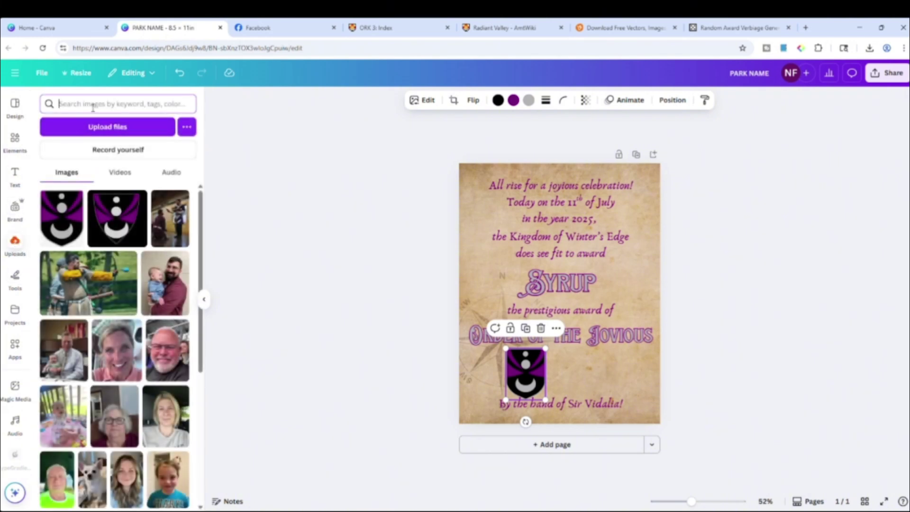
pyautogui.write('heraldry')
pyautogui.press('Return')
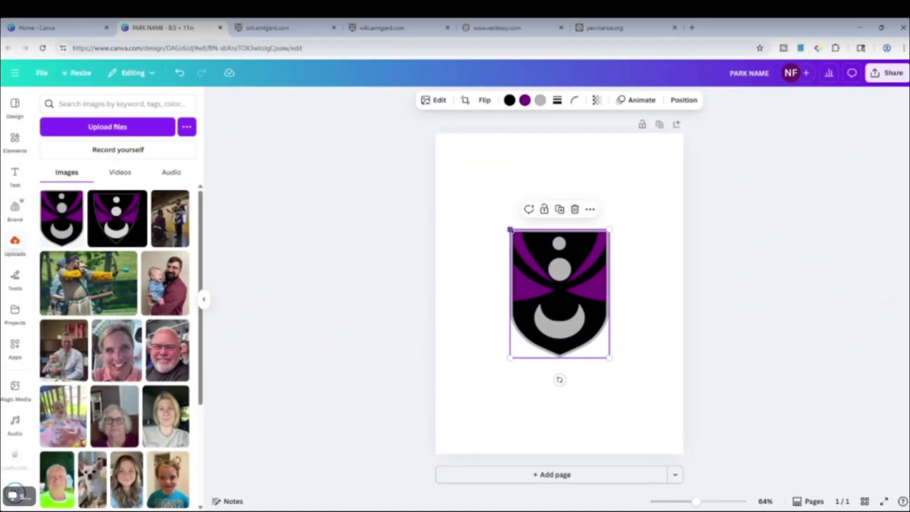
pyautogui.moveTo(508, 228); pyautogui.dragTo(554, 286)
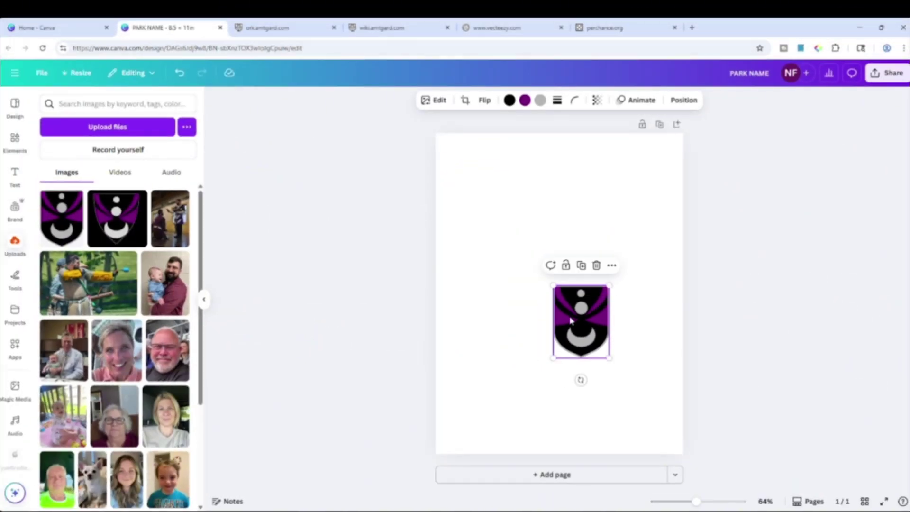
# - Move the purple shield to the lower left and add the snowflake shield from a 'heraldry' uploads search
pyautogui.moveTo(572, 321); pyautogui.dragTo(484, 385)
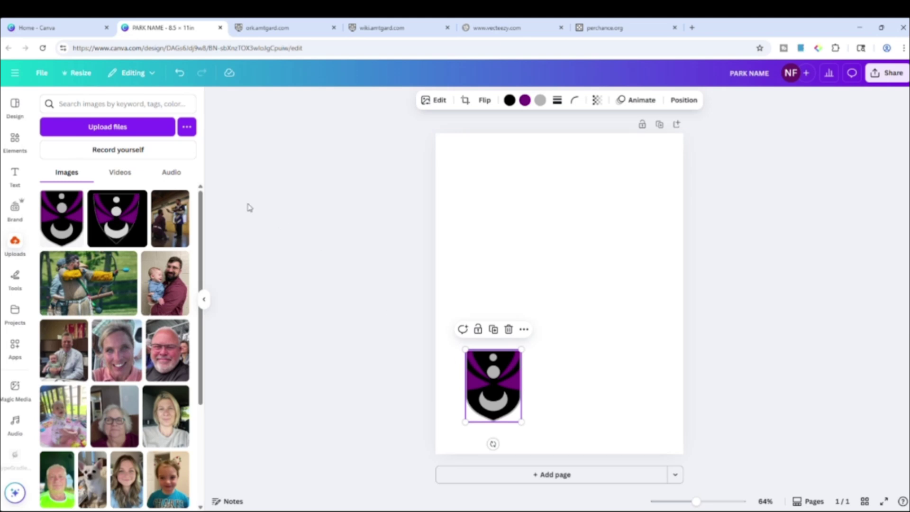
pyautogui.click(101, 104)
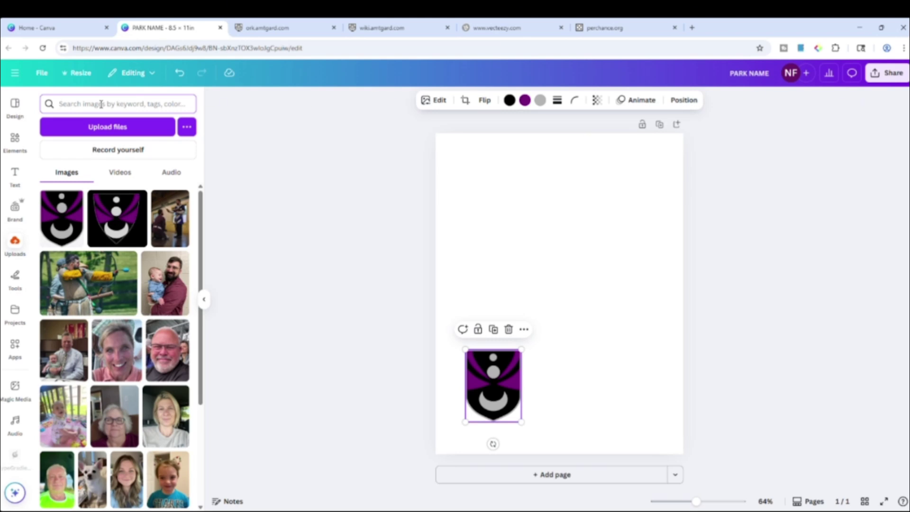
pyautogui.write('heraldry')
pyautogui.press('Return')
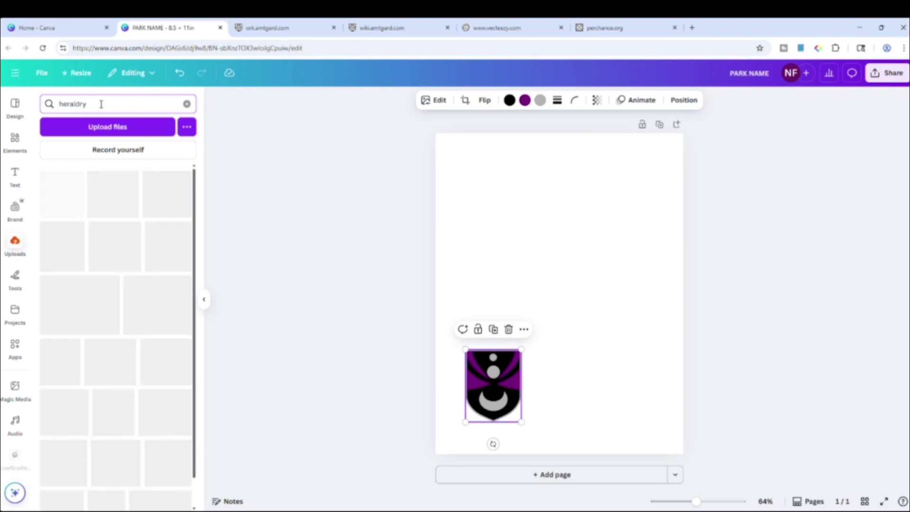
pyautogui.scroll(-5, 128, 314)
pyautogui.scroll(-5, 128, 314)
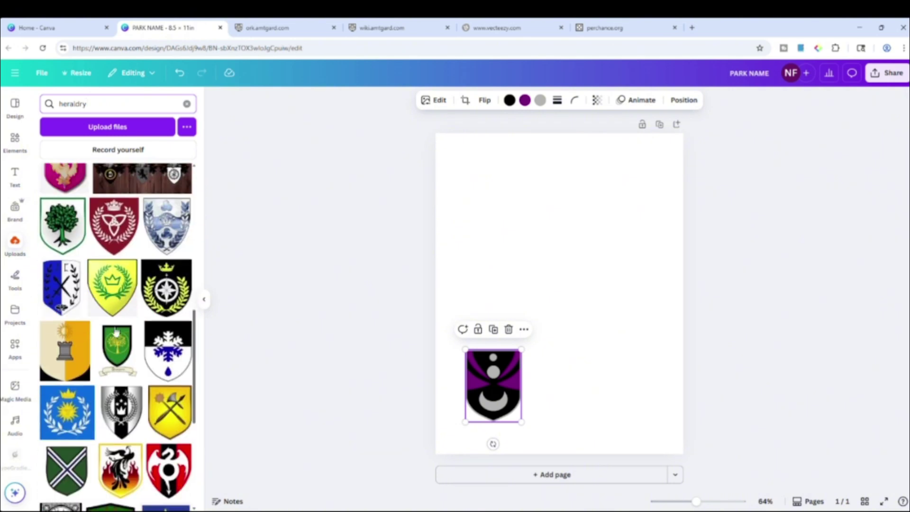
pyautogui.scroll(-5, 101, 388)
pyautogui.scroll(4, 101, 388)
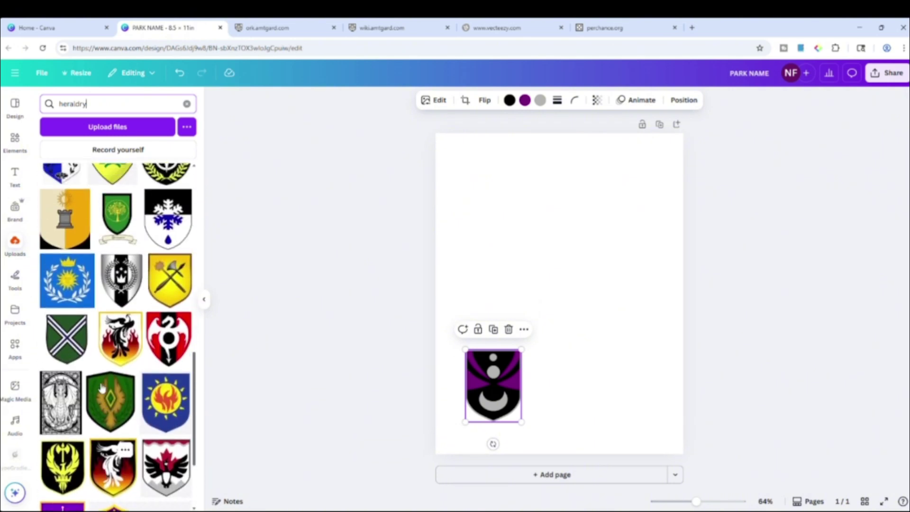
pyautogui.click(169, 242)
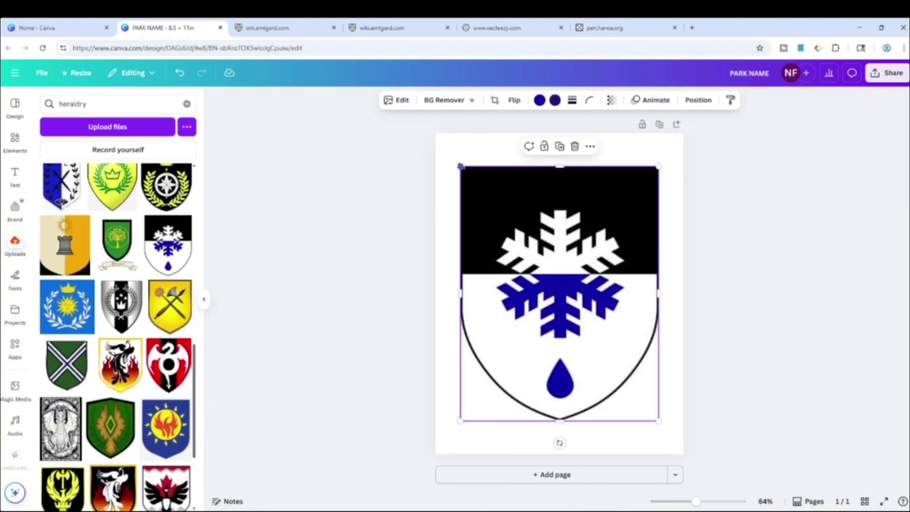
# - Shrink the snowflake shield to the purple shield's size and place it beside it
pyautogui.moveTo(460, 167); pyautogui.dragTo(597, 341)
pyautogui.click(514, 364)
pyautogui.moveTo(514, 364); pyautogui.dragTo(527, 360)
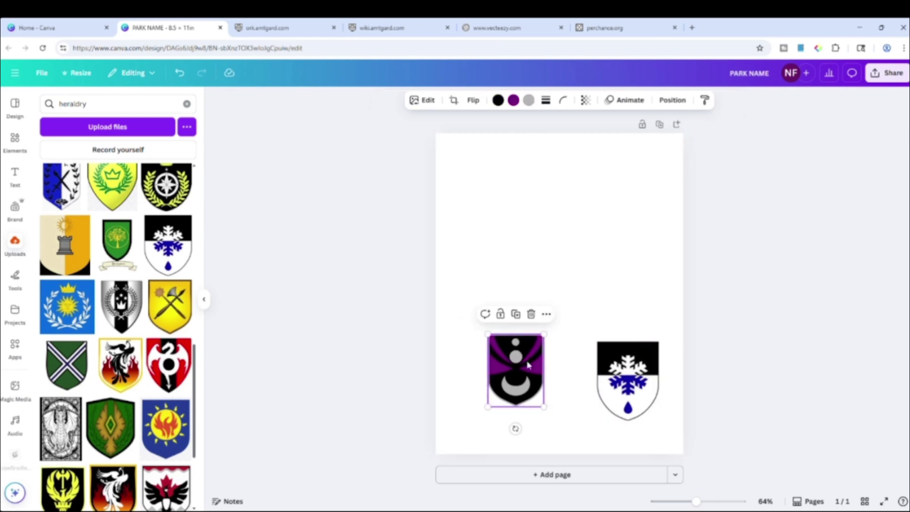
pyautogui.moveTo(631, 379); pyautogui.dragTo(612, 373)
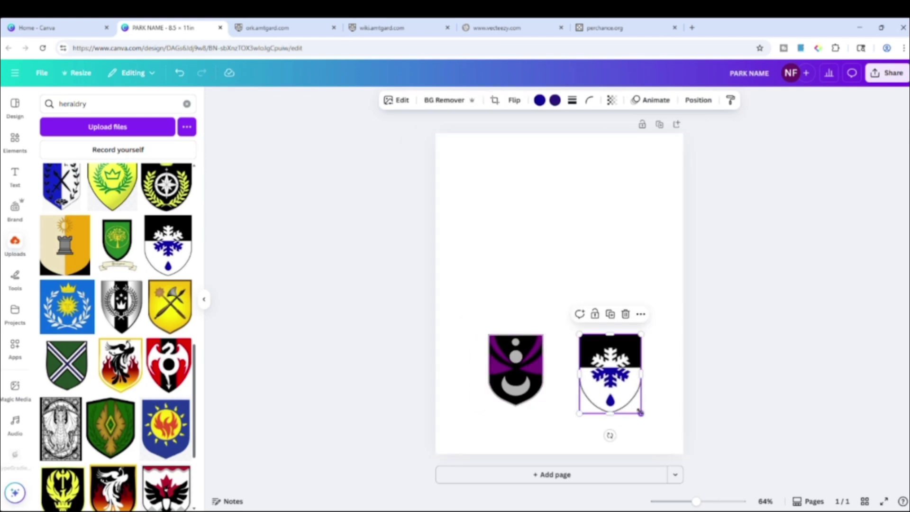
pyautogui.moveTo(641, 409); pyautogui.dragTo(636, 406)
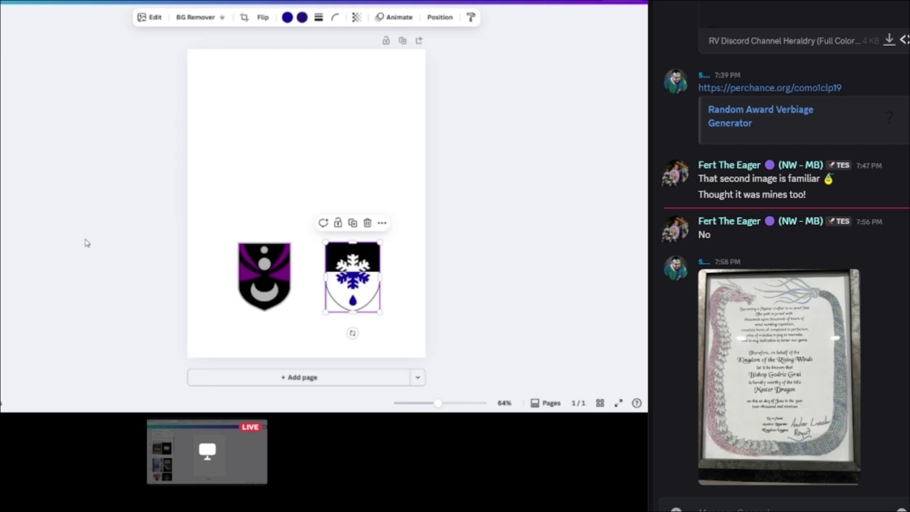
# - Box-select both heraldry shields and delete them
pyautogui.moveTo(205, 200); pyautogui.dragTo(412, 357)
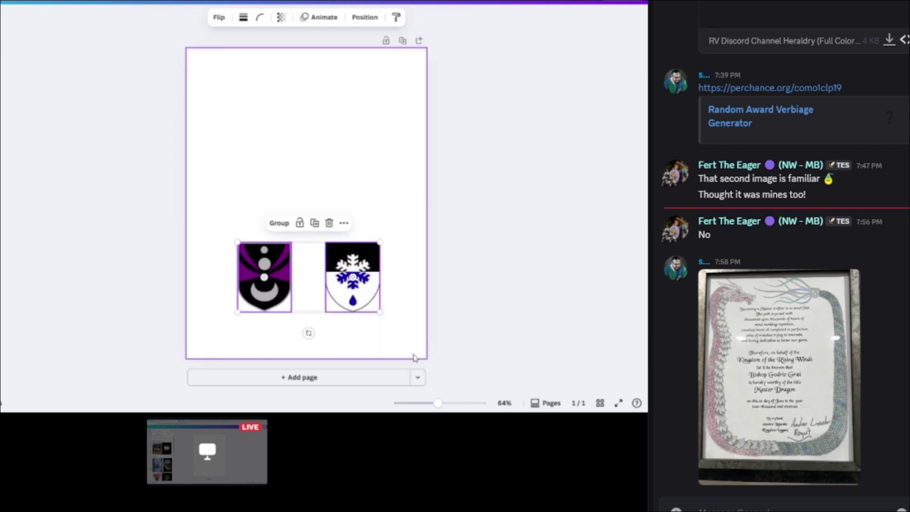
pyautogui.press('Delete')
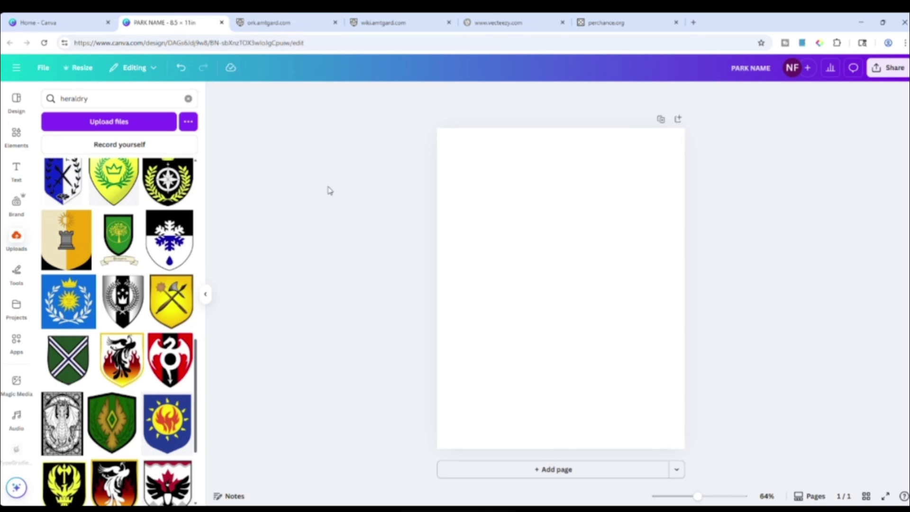
# - Close the PARK NAME design tab and go back to the Canva home tab
pyautogui.scroll(10, 144, 253)
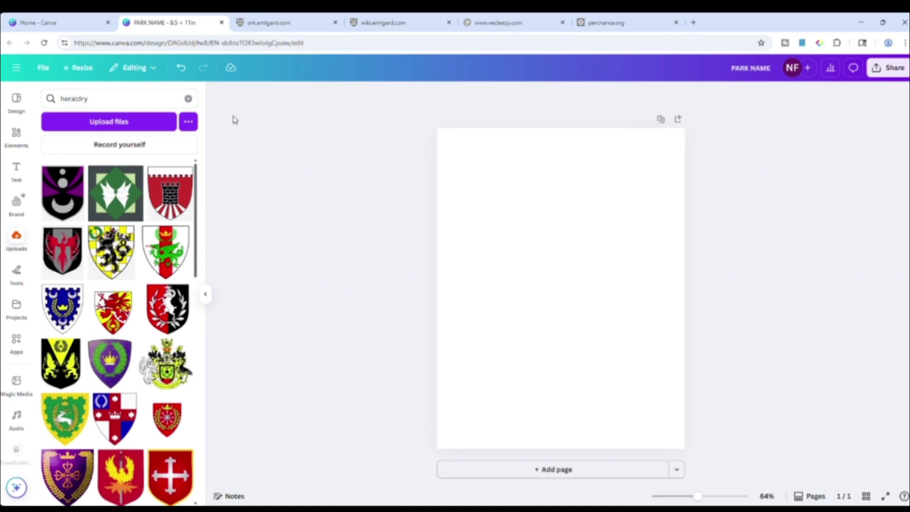
pyautogui.click(48, 72)
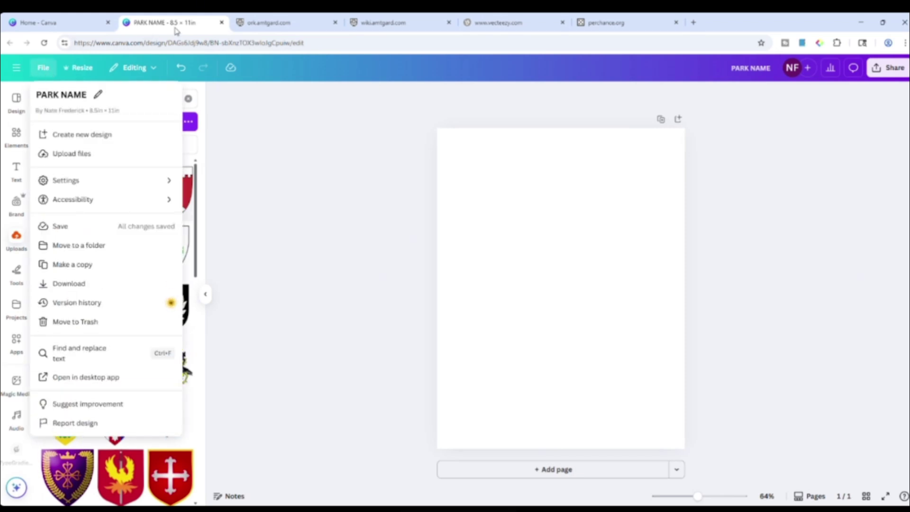
pyautogui.click(221, 23)
pyautogui.click(69, 20)
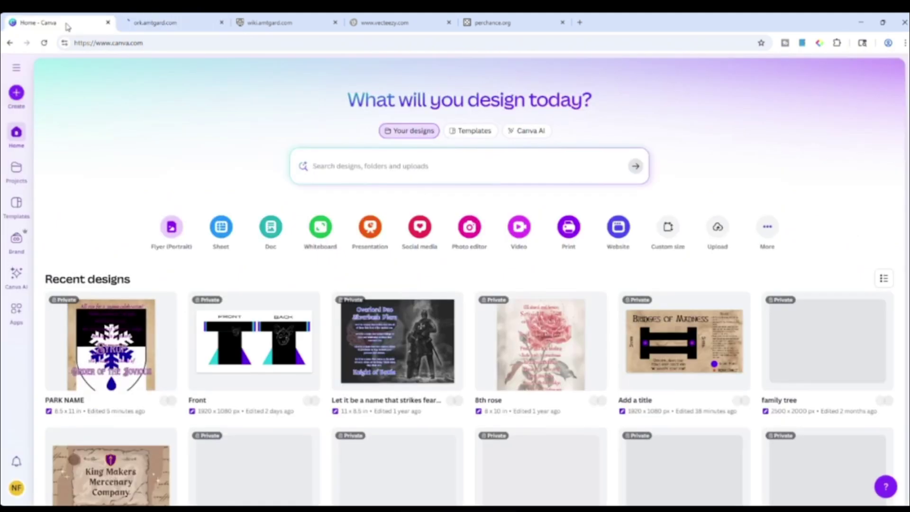
# - Create a custom-size design in inches at 24 × 36
pyautogui.click(18, 97)
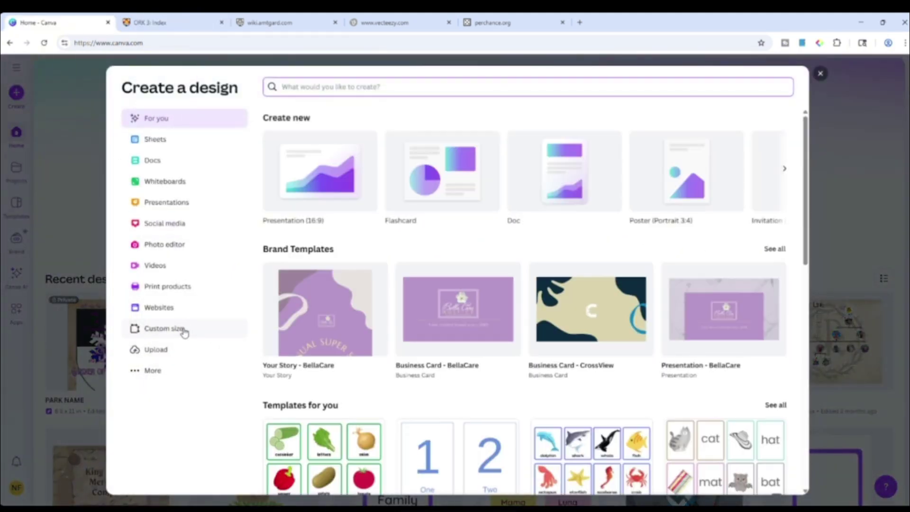
pyautogui.click(180, 329)
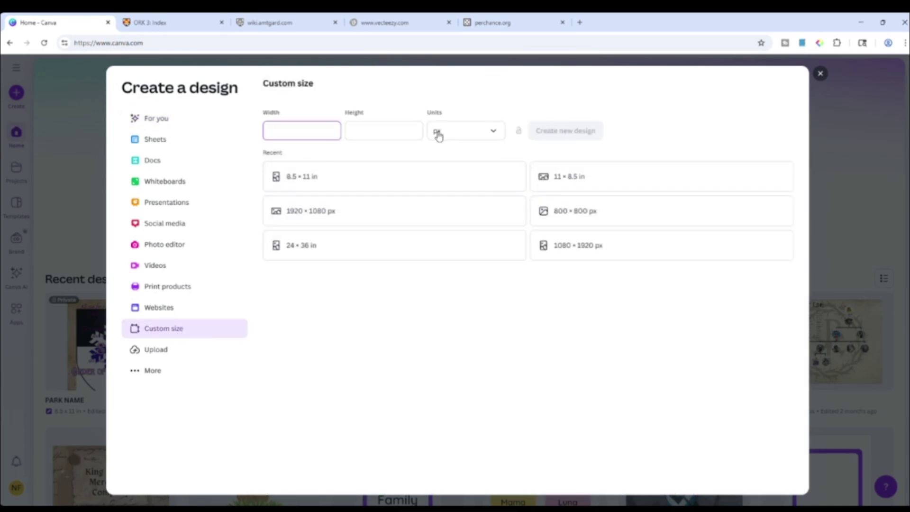
pyautogui.click(464, 134)
pyautogui.click(461, 182)
pyautogui.click(346, 135)
pyautogui.click(318, 133)
pyautogui.click(364, 133)
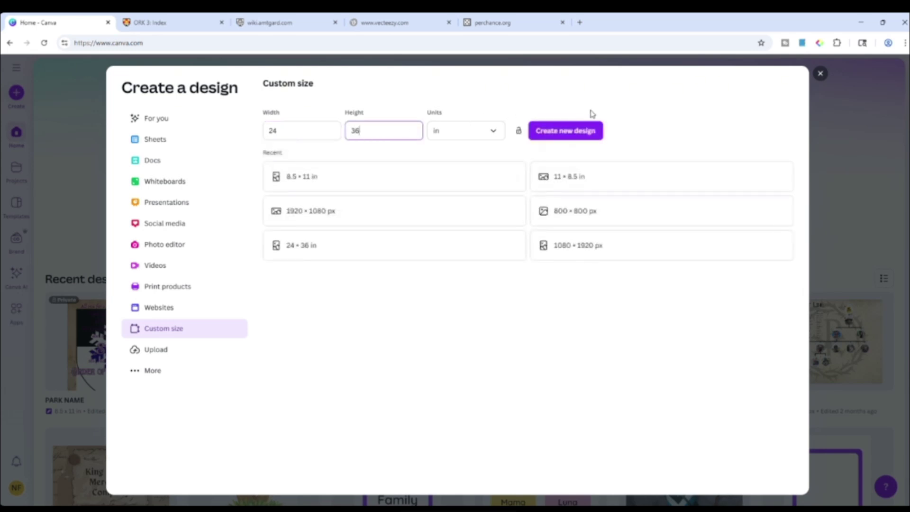
pyautogui.click(572, 130)
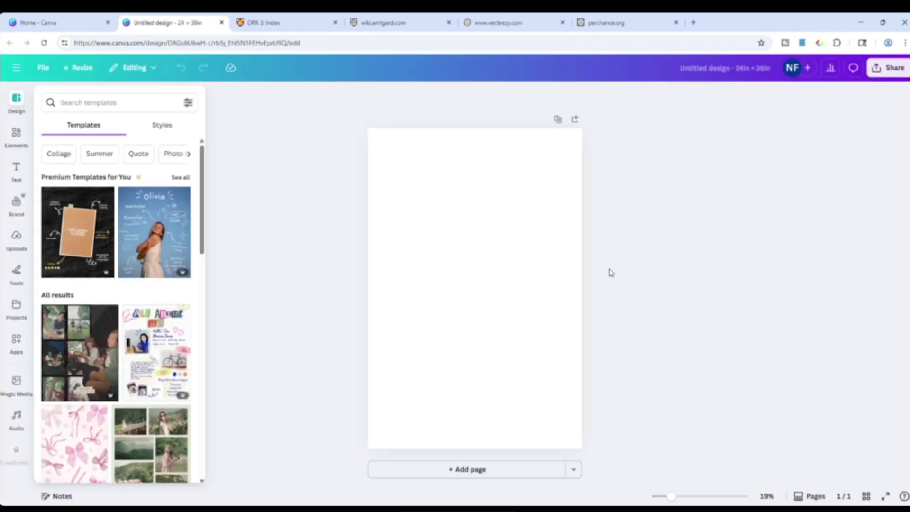
# - Discard that design and recreate it with the corrected width, giving 28 × 36 in
pyautogui.click(88, 69)
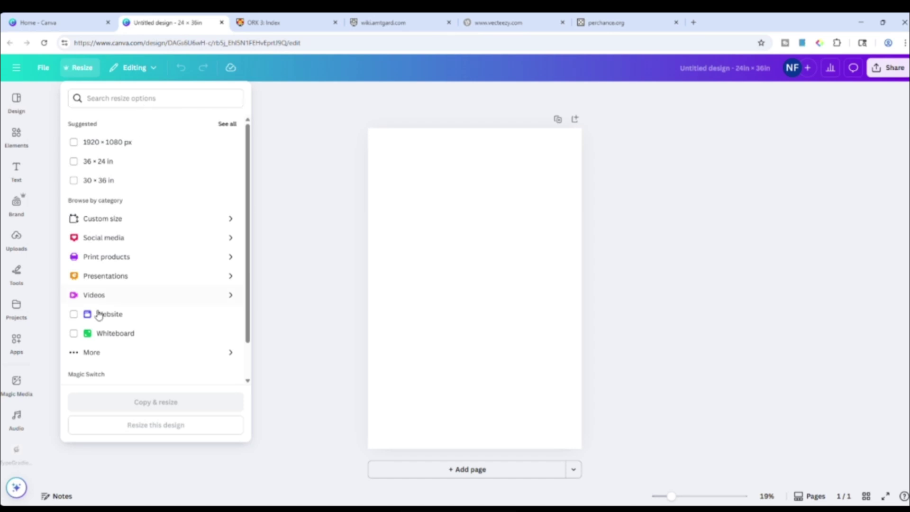
pyautogui.click(222, 22)
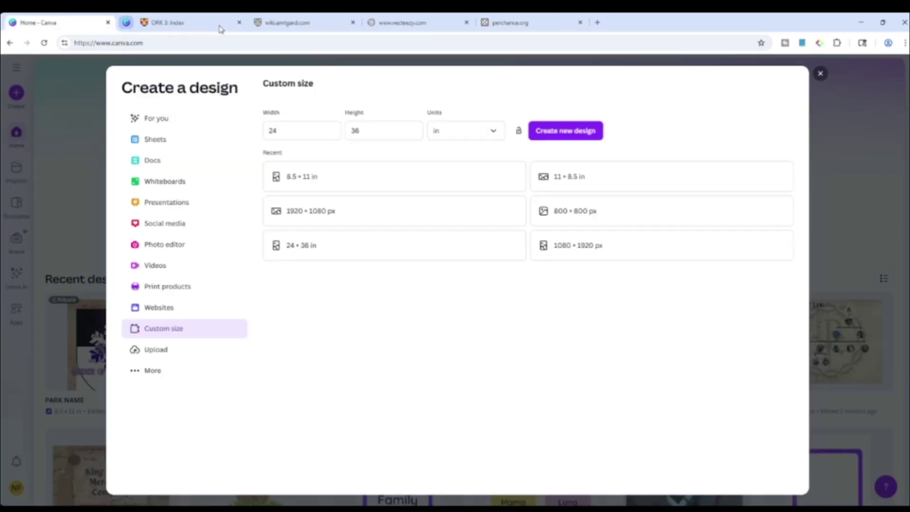
pyautogui.click(294, 131)
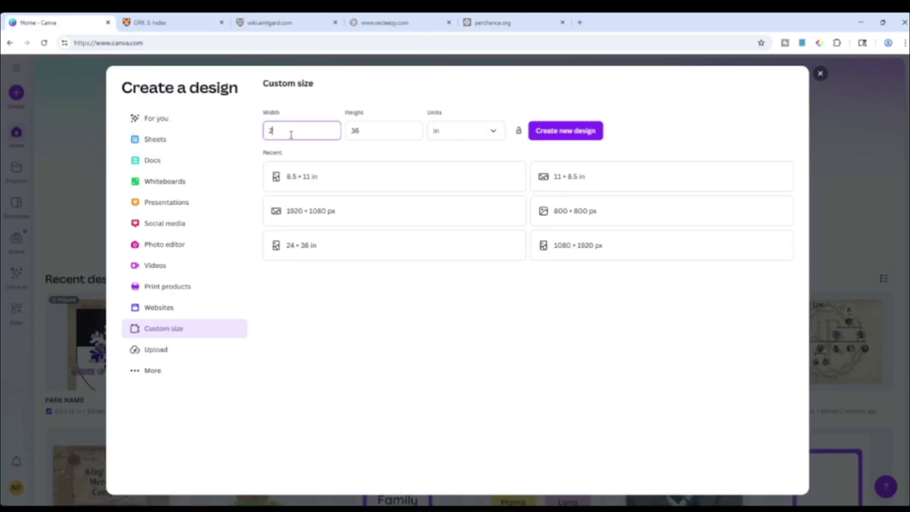
pyautogui.press('BackSpace')
pyautogui.write('12')
pyautogui.click(534, 130)
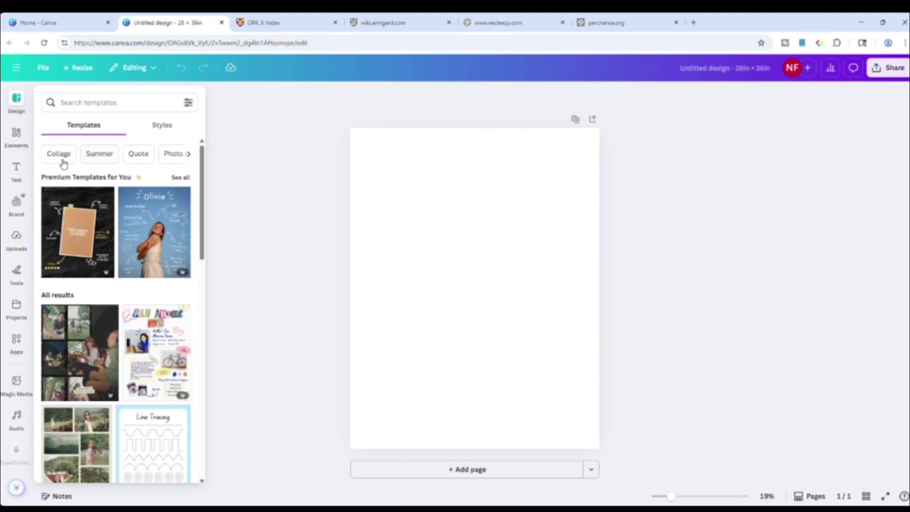
# - Add a title text with the recipient's name and 'Master Dragon' on separate lines
pyautogui.click(16, 171)
pyautogui.click(81, 204)
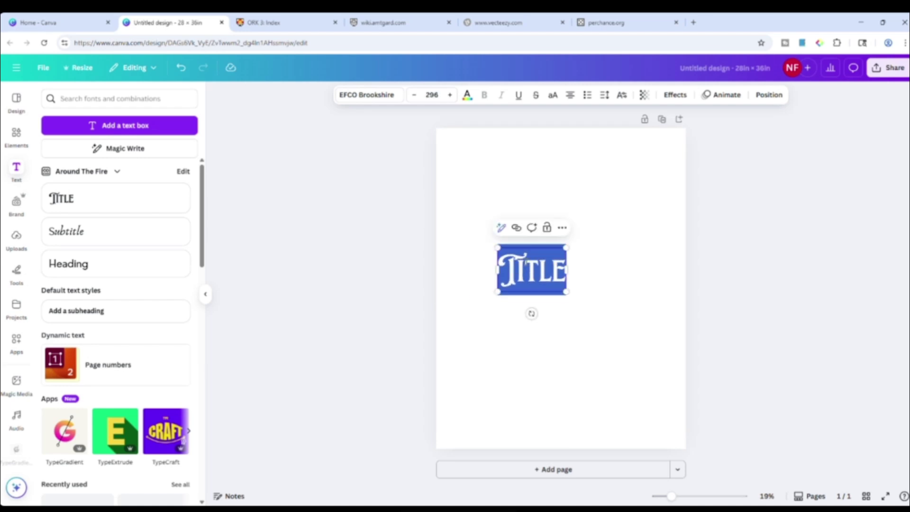
pyautogui.write('Balto Gra')
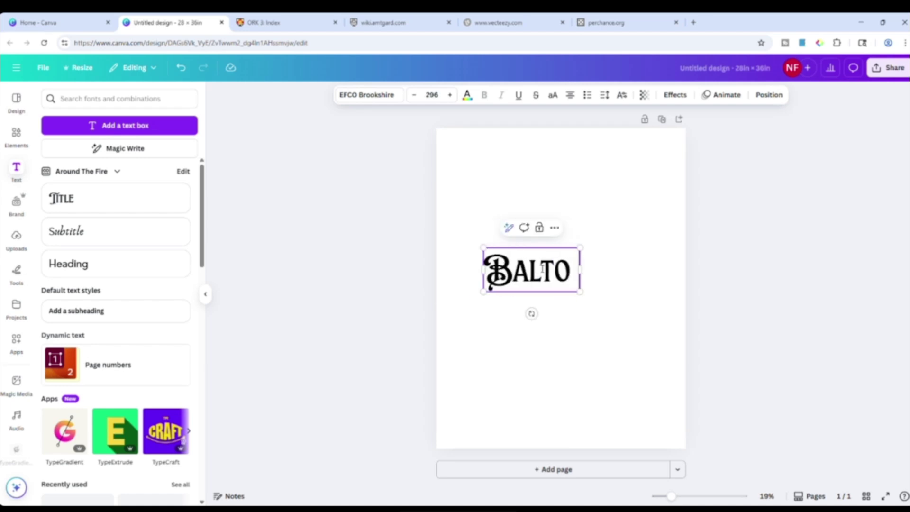
pyautogui.write('u')
pyautogui.press('BackSpace')
pyautogui.write('i')
pyautogui.press('Return')
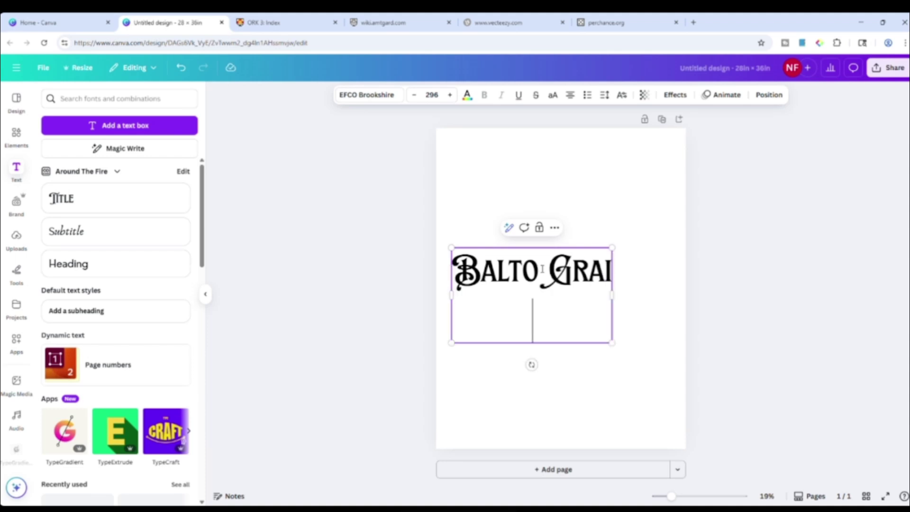
pyautogui.write('Master Dragon')
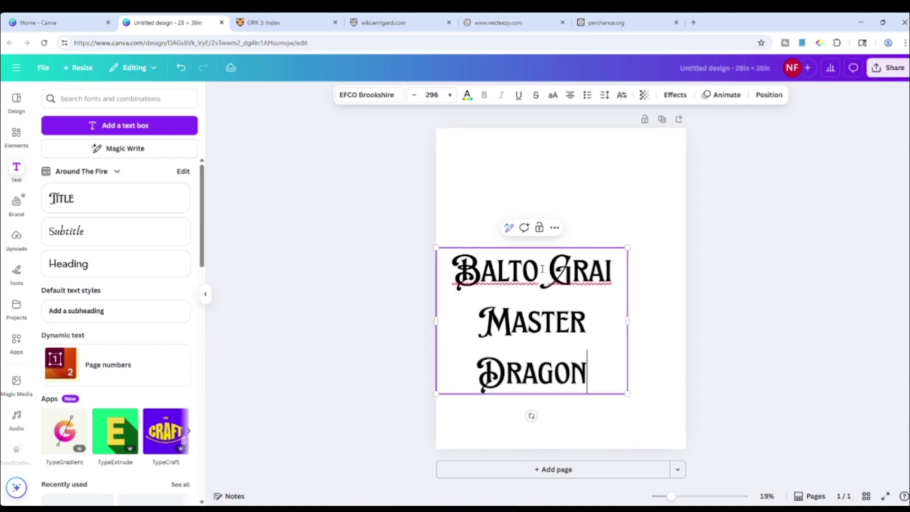
pyautogui.press('Return')
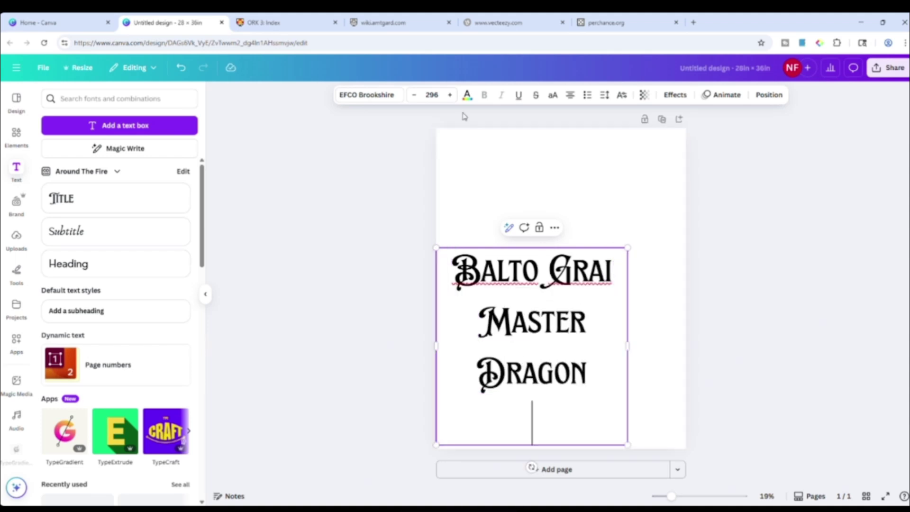
# - Widen the text box and add the lines 'RV' and 'King Makers Pride'
pyautogui.moveTo(631, 347); pyautogui.dragTo(724, 347)
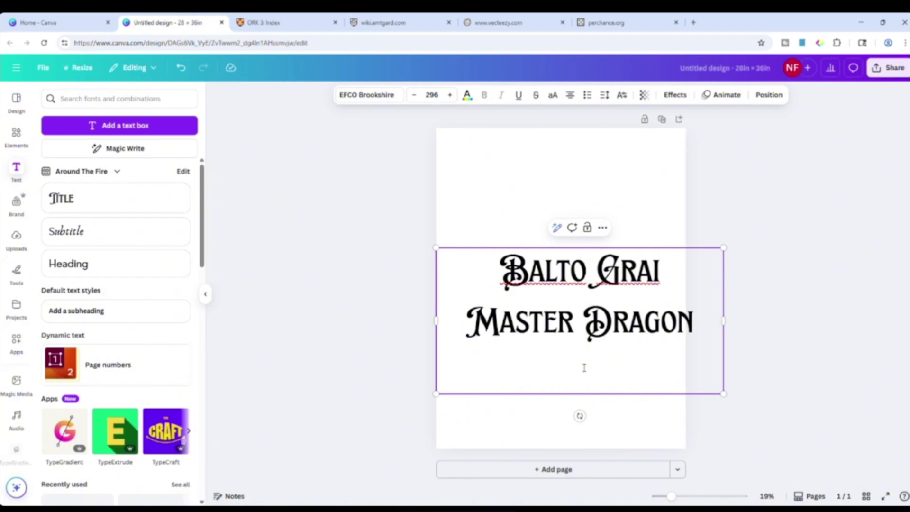
pyautogui.write('Rad')
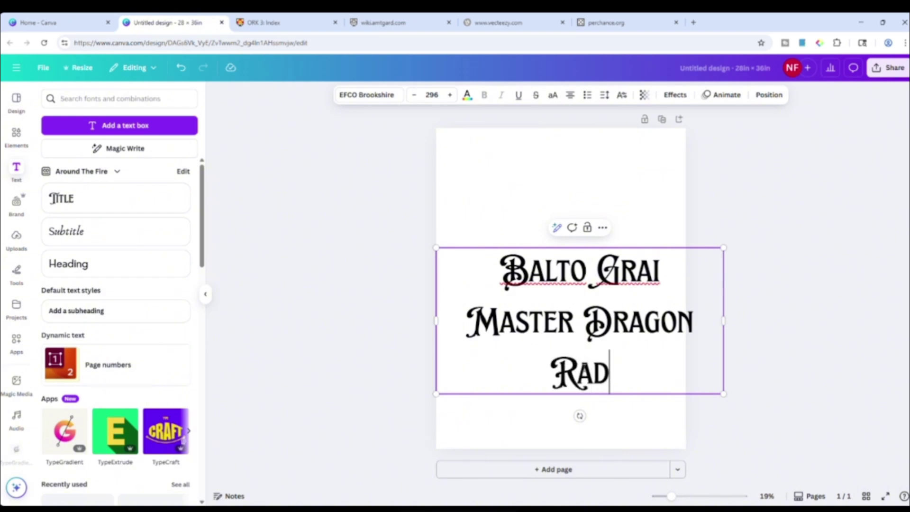
pyautogui.press('BackSpace')
pyautogui.press('BackSpace')
pyautogui.write('V')
pyautogui.press('Return')
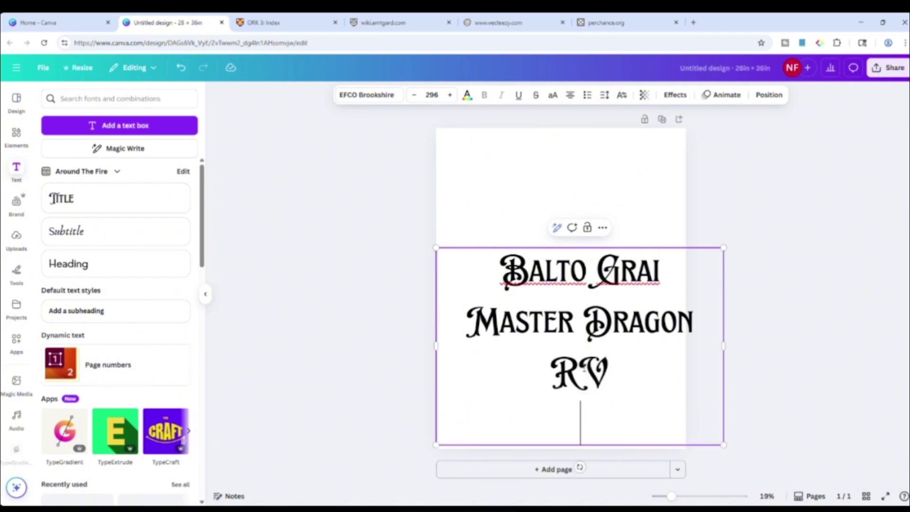
pyautogui.write('King Makers ')
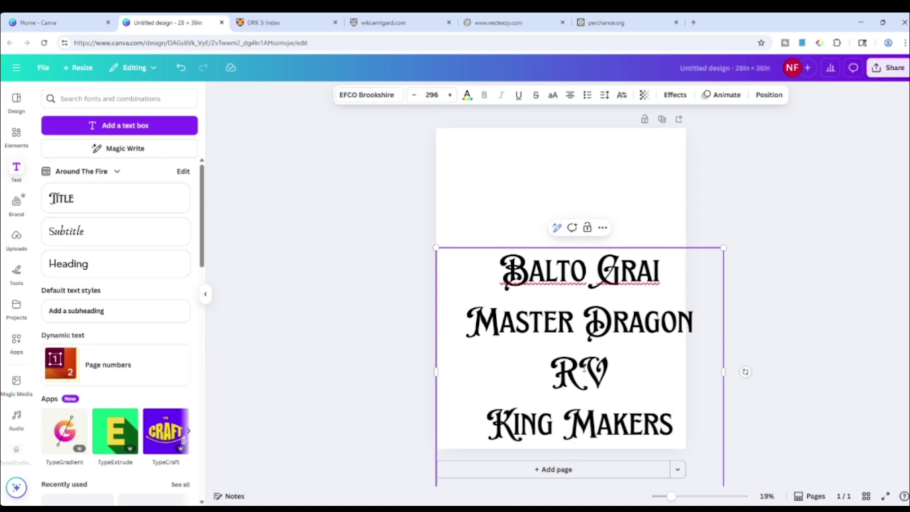
pyautogui.write('Pride')
# - Drag the finished title text to the centre of the page
pyautogui.click(812, 276)
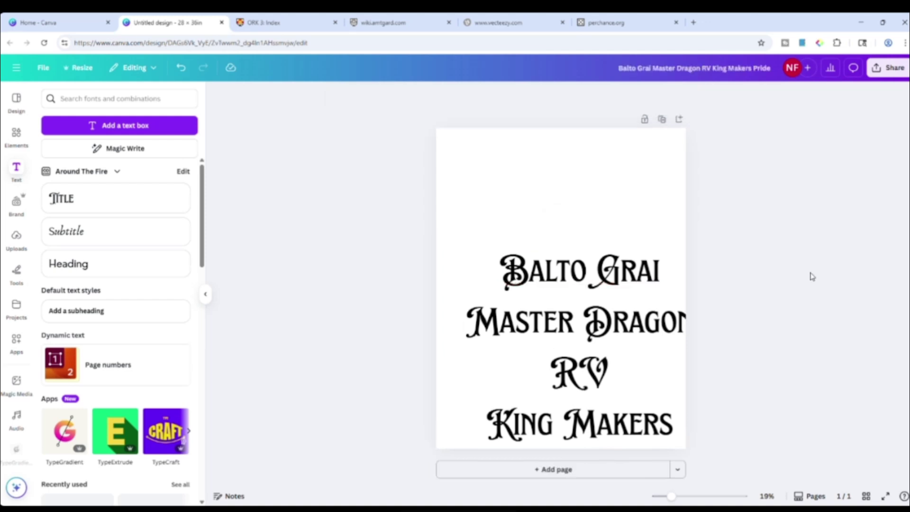
pyautogui.moveTo(619, 349); pyautogui.dragTo(600, 270)
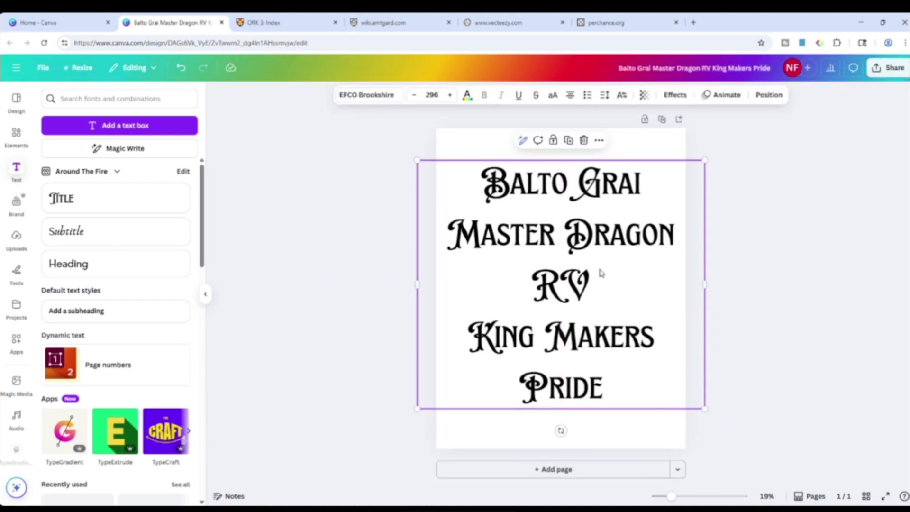
pyautogui.click(792, 245)
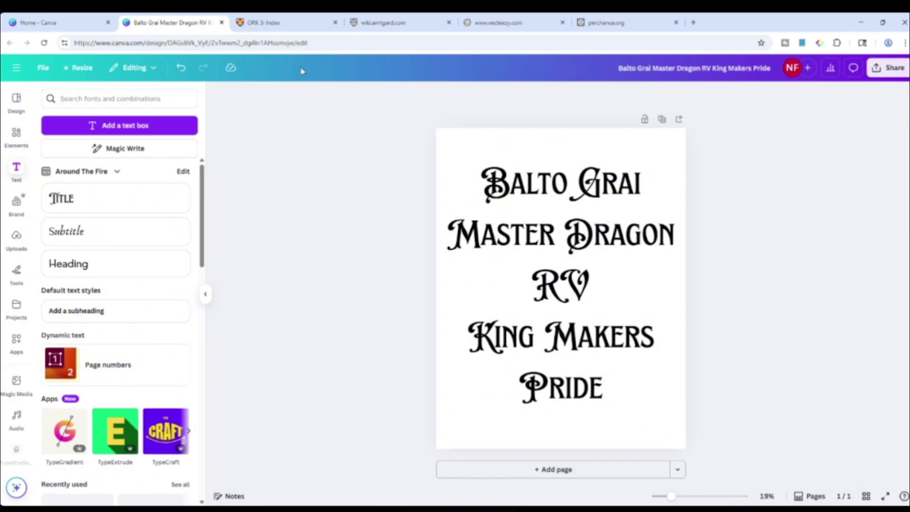
pyautogui.click(298, 26)
# - Reload the AmtWiki tab, search for the recipient's name and open their profile page
pyautogui.click(361, 26)
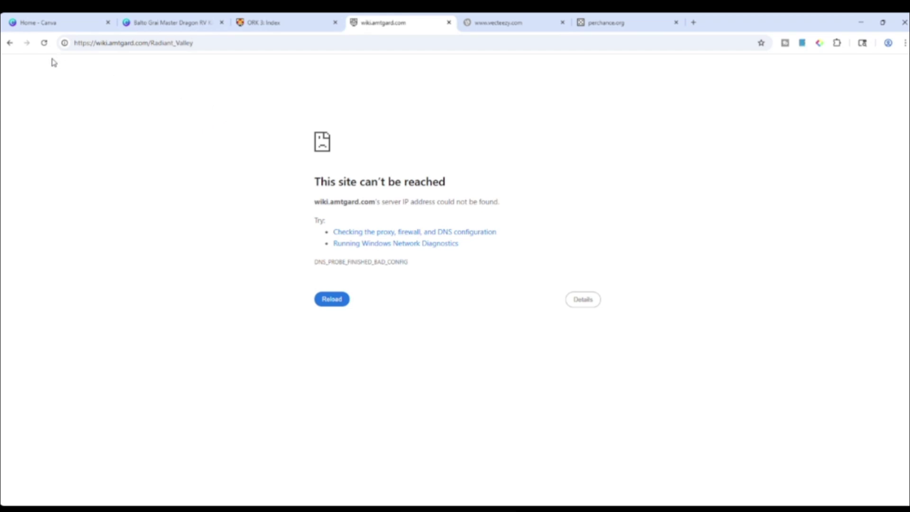
pyautogui.click(43, 42)
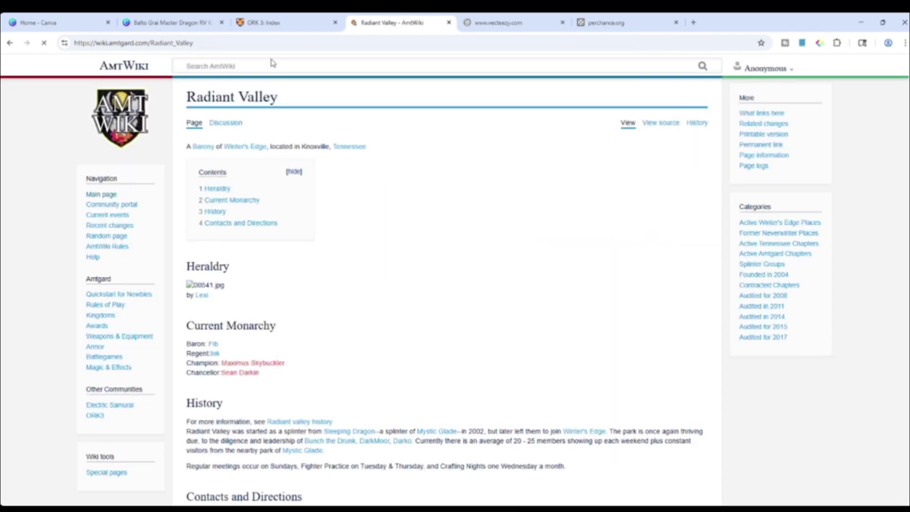
pyautogui.click(266, 66)
pyautogui.write('balto grai')
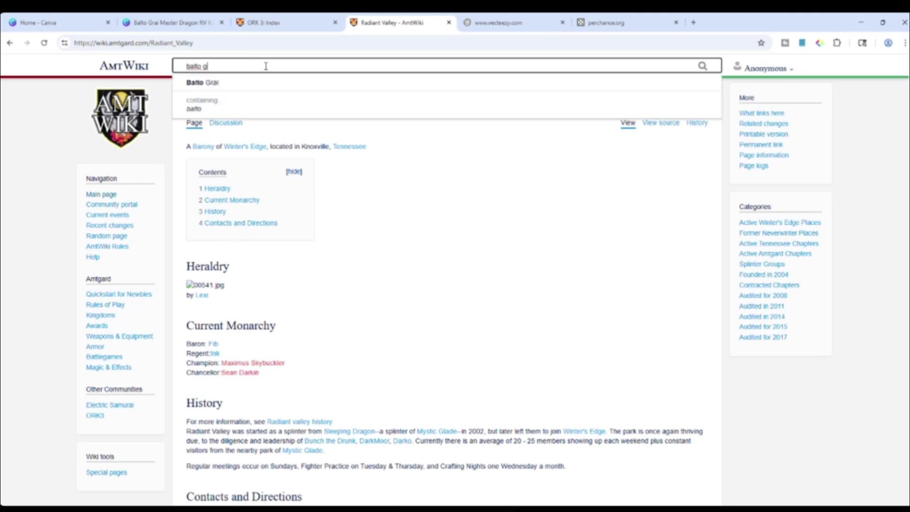
pyautogui.press('Return')
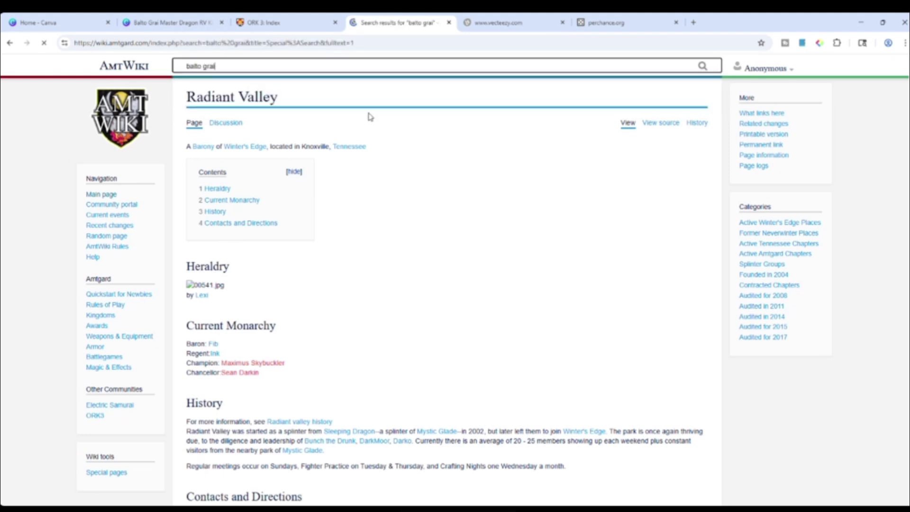
pyautogui.click(218, 232)
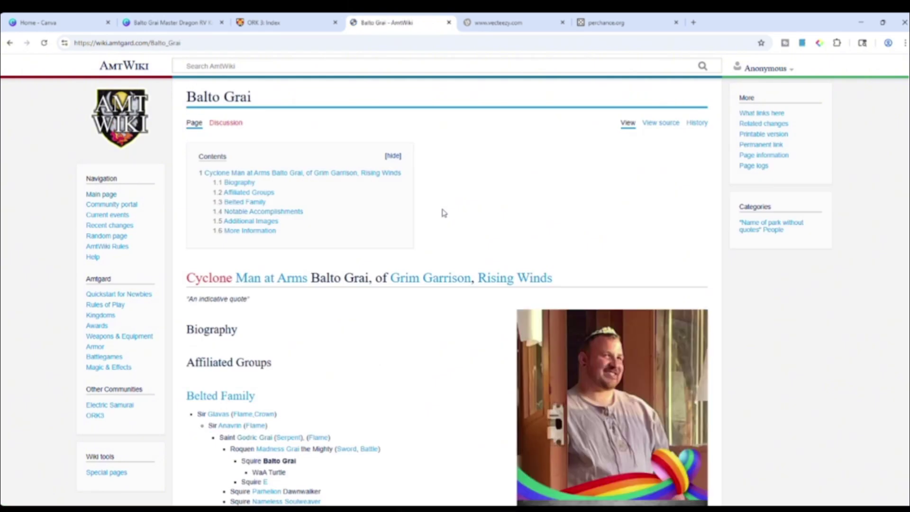
pyautogui.scroll(-3, 443, 211)
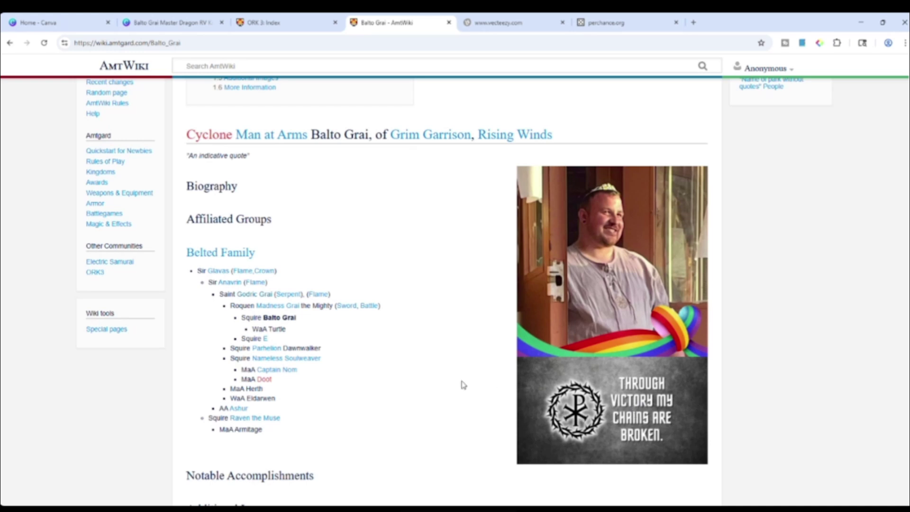
pyautogui.scroll(-1, 417, 370)
pyautogui.scroll(-2, 407, 362)
pyautogui.scroll(5, 392, 358)
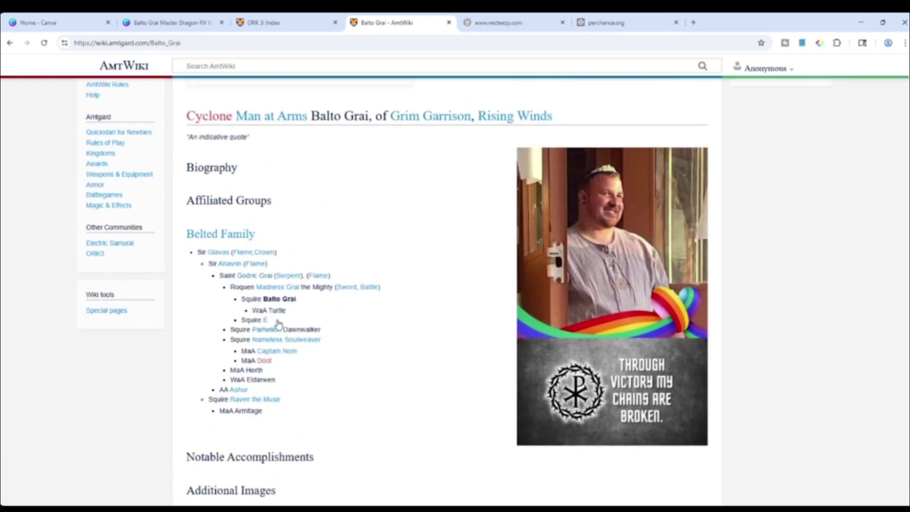
pyautogui.scroll(2, 315, 237)
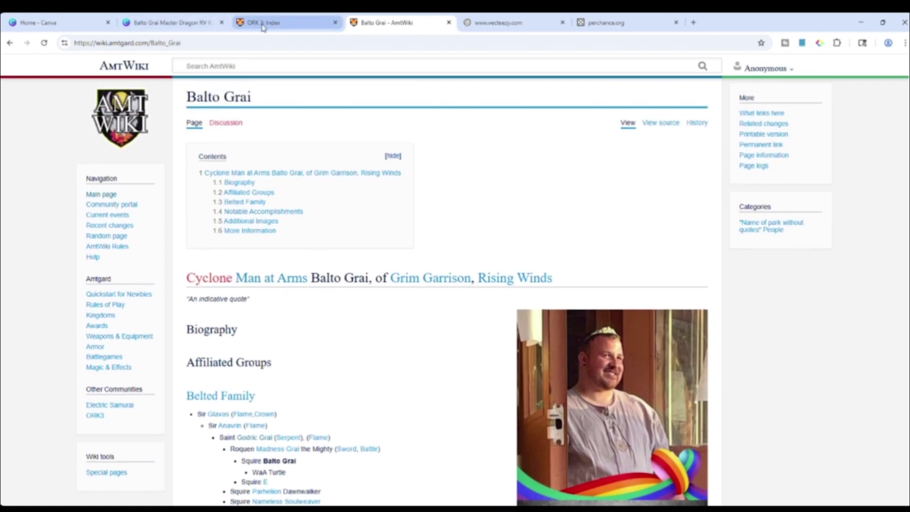
# - Reload the Radiant Valley park page in ORK 3 and open its Active Players report
pyautogui.click(185, 25)
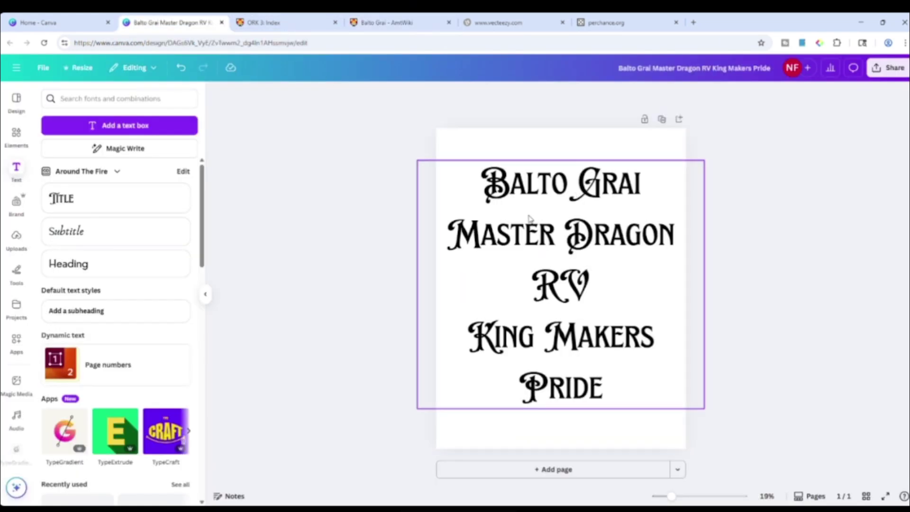
pyautogui.click(394, 24)
pyautogui.click(294, 23)
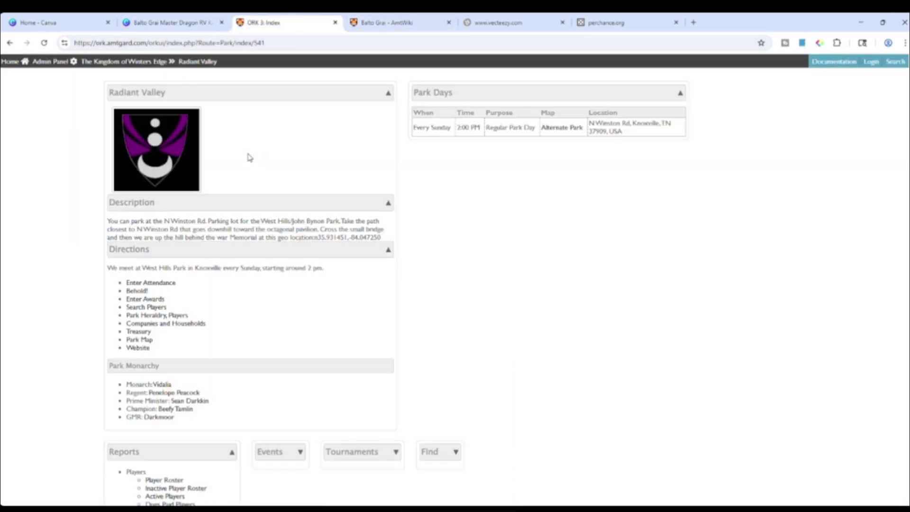
pyautogui.click(189, 62)
pyautogui.scroll(-4, 179, 371)
pyautogui.click(165, 314)
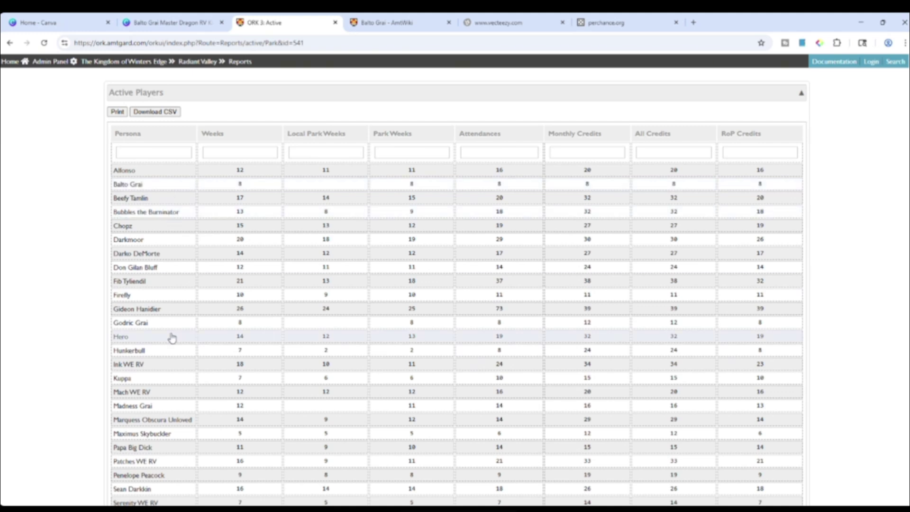
# - Review the Active Players table, then return to the Canva poster
pyautogui.scroll(-1, 171, 339)
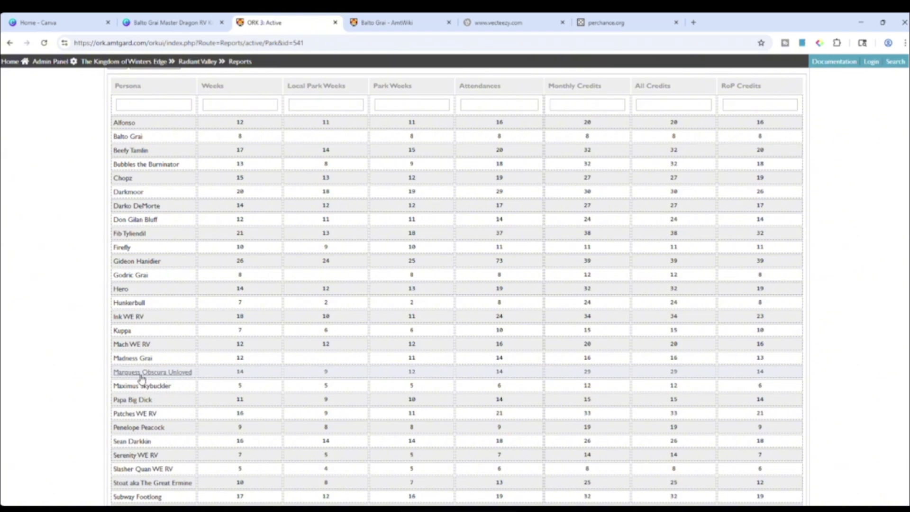
pyautogui.click(393, 27)
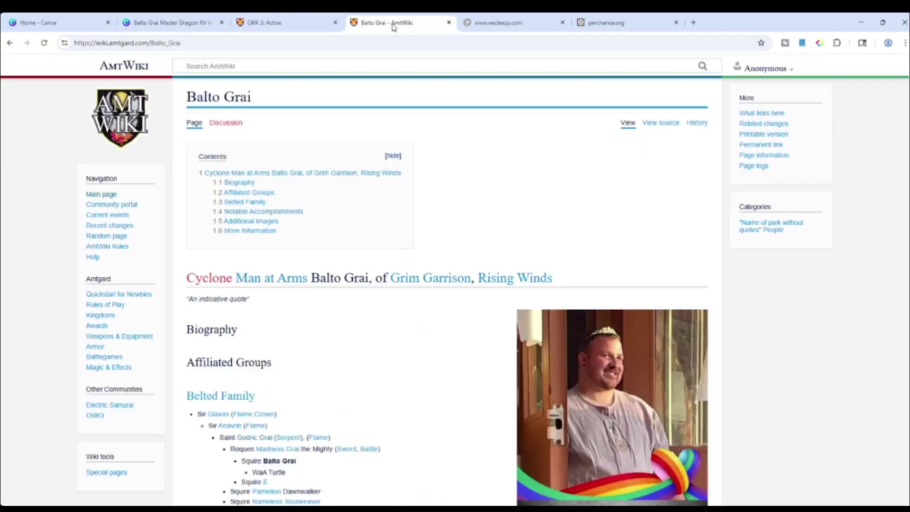
pyautogui.click(308, 26)
pyautogui.scroll(-3, 133, 424)
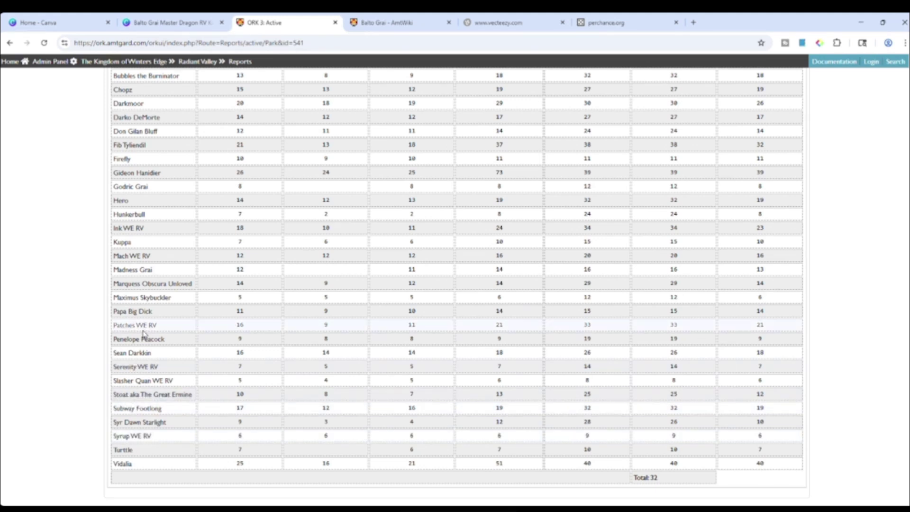
pyautogui.scroll(1, 145, 338)
pyautogui.scroll(1, 148, 332)
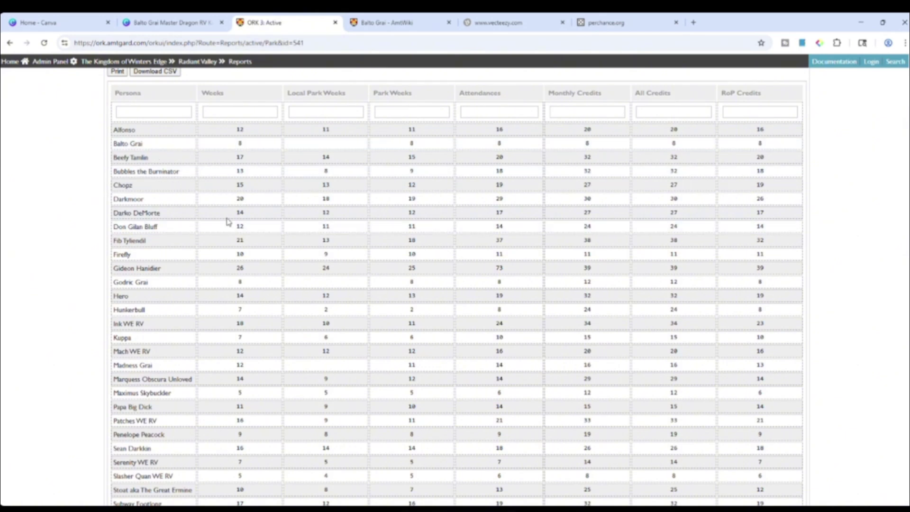
pyautogui.click(170, 23)
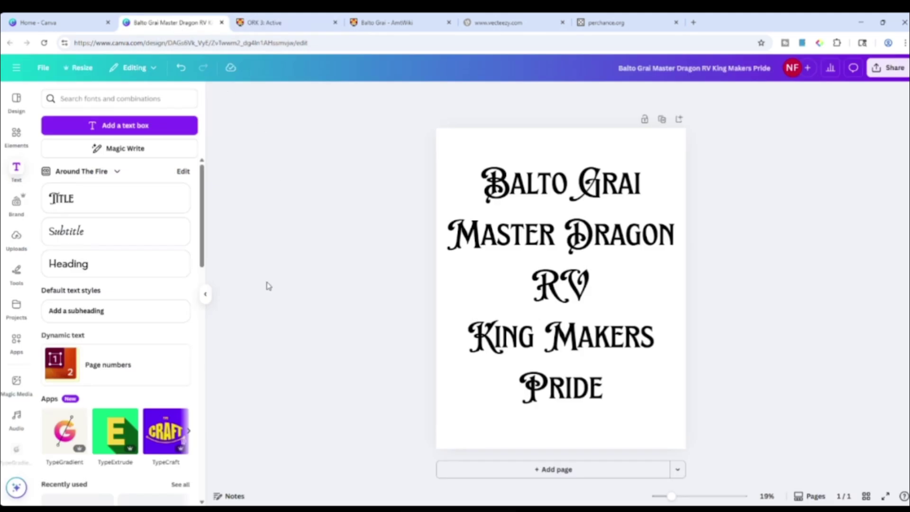
# - Delete the title text box and search Canva templates for 'dragon'
pyautogui.click(565, 315)
pyautogui.press('Delete')
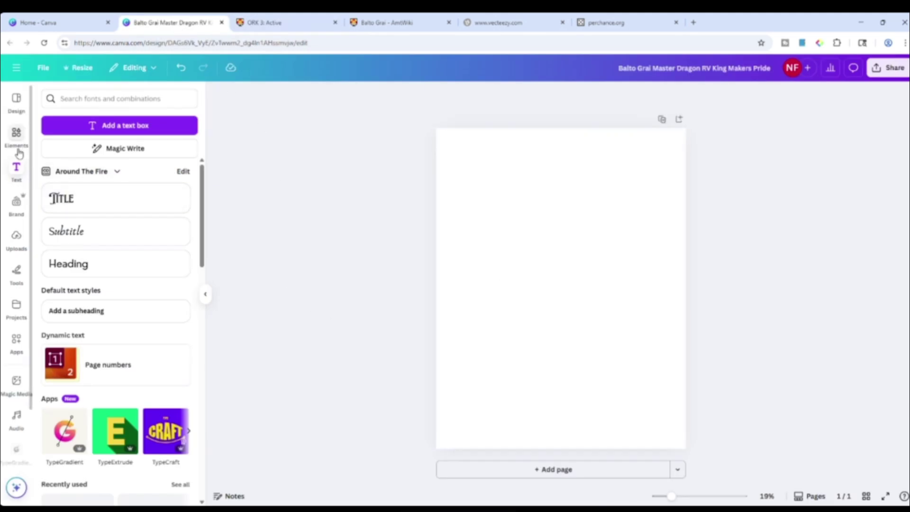
pyautogui.click(16, 98)
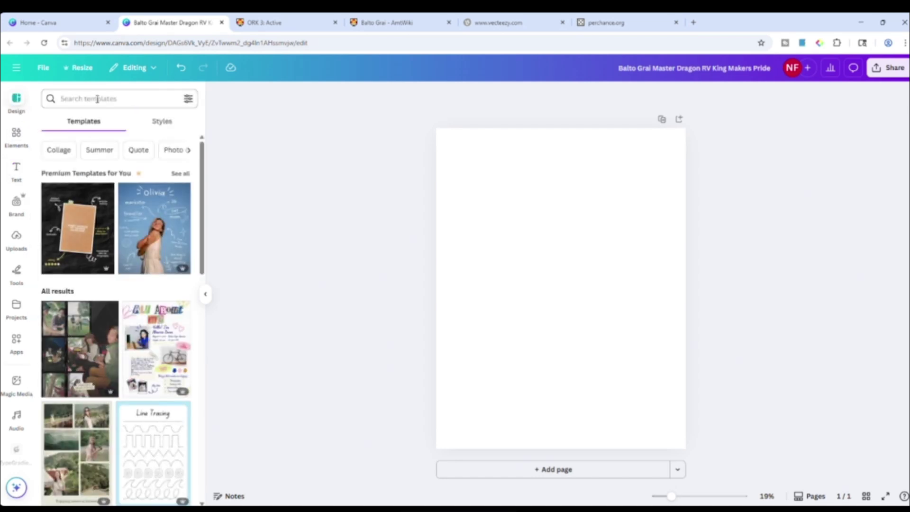
pyautogui.click(101, 98)
pyautogui.write('dragon')
pyautogui.press('Return')
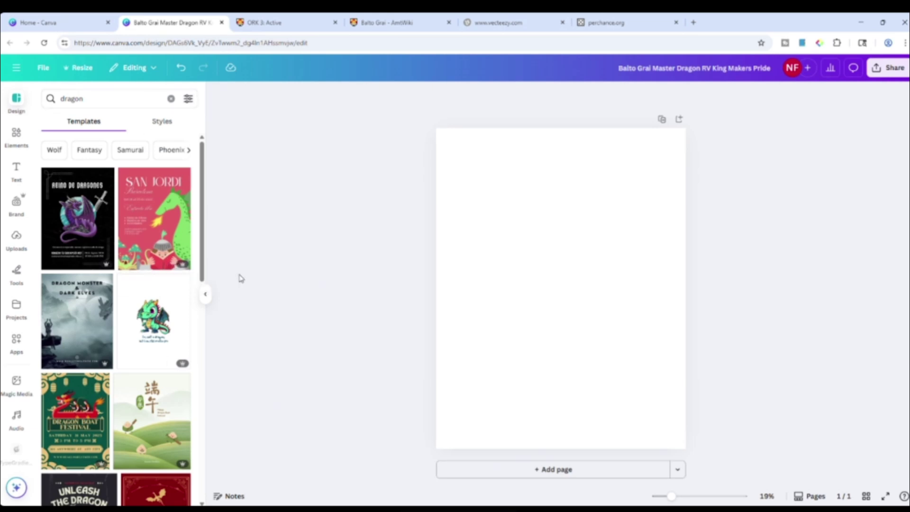
# - Apply the Red White Chinese Dragon T Shirt template, then enlarge and centre its artwork
pyautogui.scroll(-5, 191, 274)
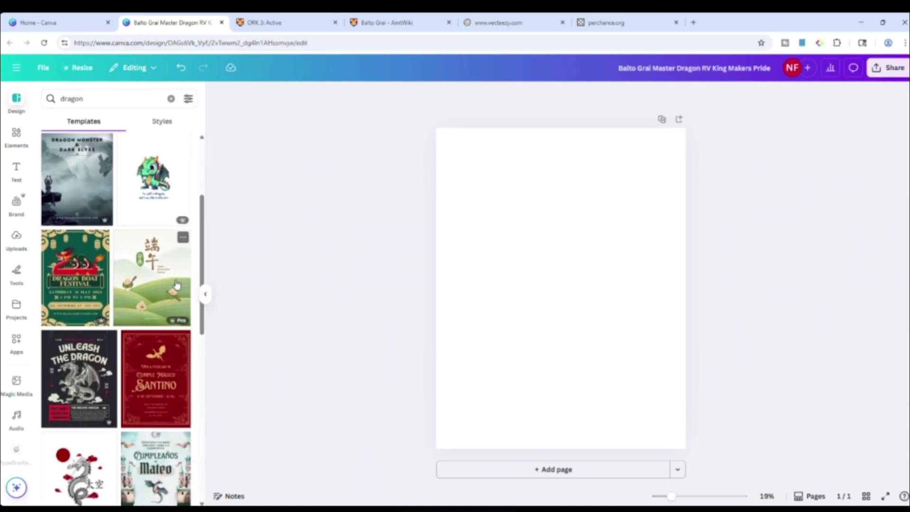
pyautogui.scroll(-2, 176, 283)
pyautogui.scroll(-1, 176, 284)
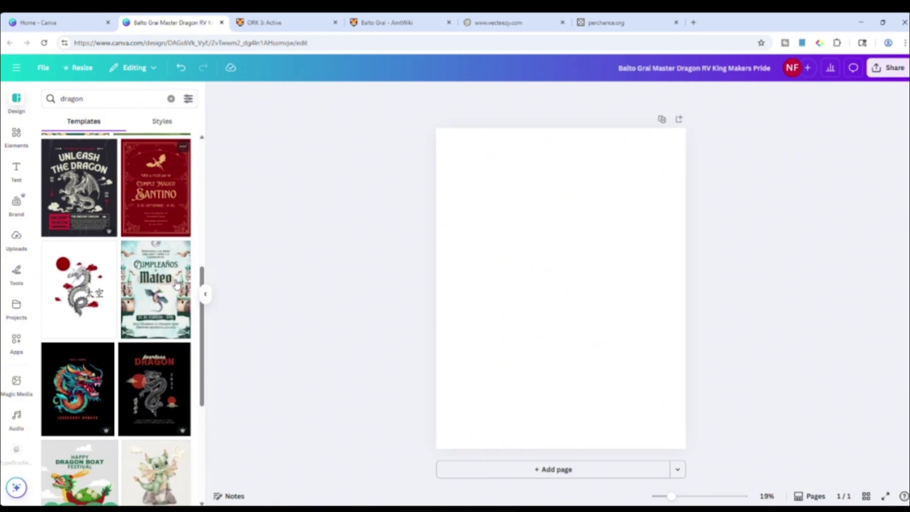
pyautogui.click(82, 305)
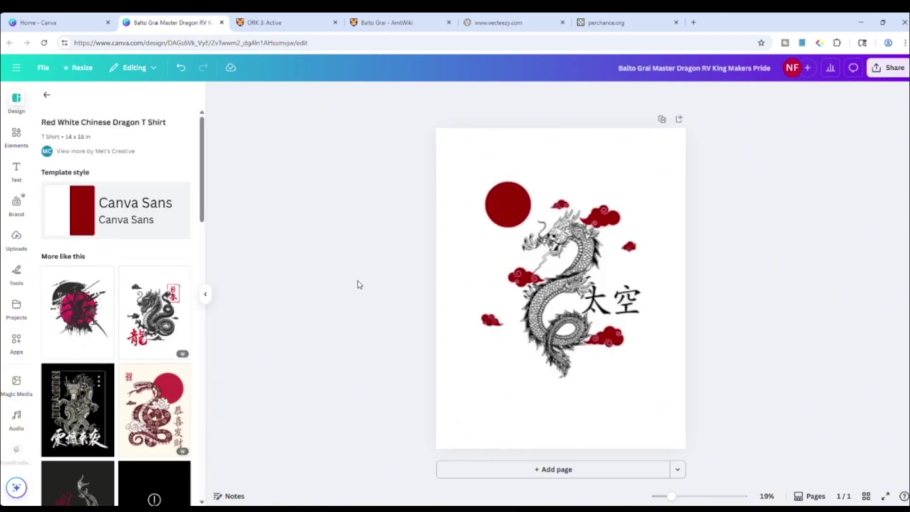
pyautogui.click(553, 235)
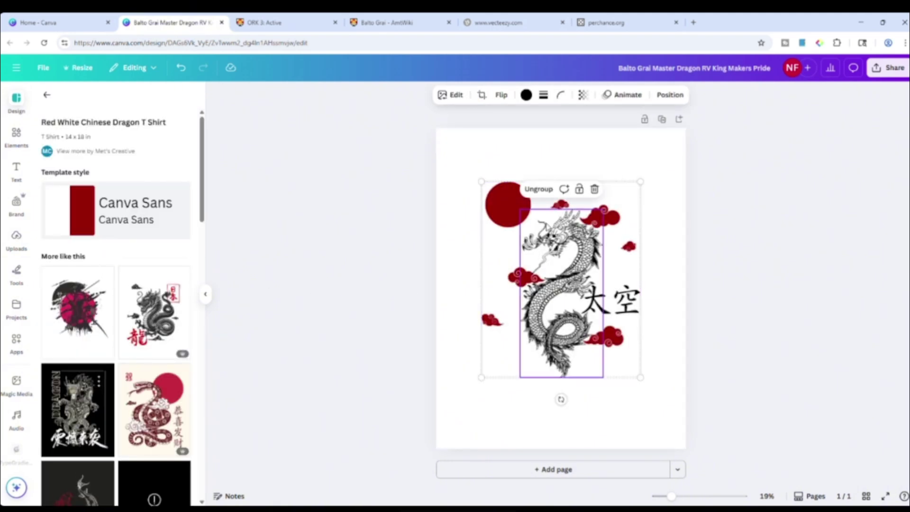
pyautogui.moveTo(481, 184); pyautogui.dragTo(418, 153)
pyautogui.moveTo(508, 244); pyautogui.dragTo(530, 274)
pyautogui.click(781, 287)
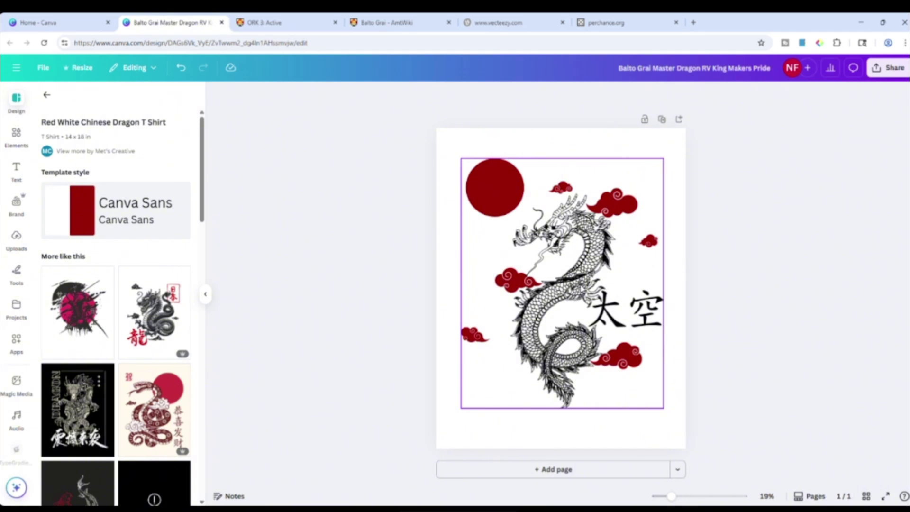
# - Remove the 太空 characters, restoring the dragon drawing that was deleted by mistake
pyautogui.click(581, 285)
pyautogui.press('Delete')
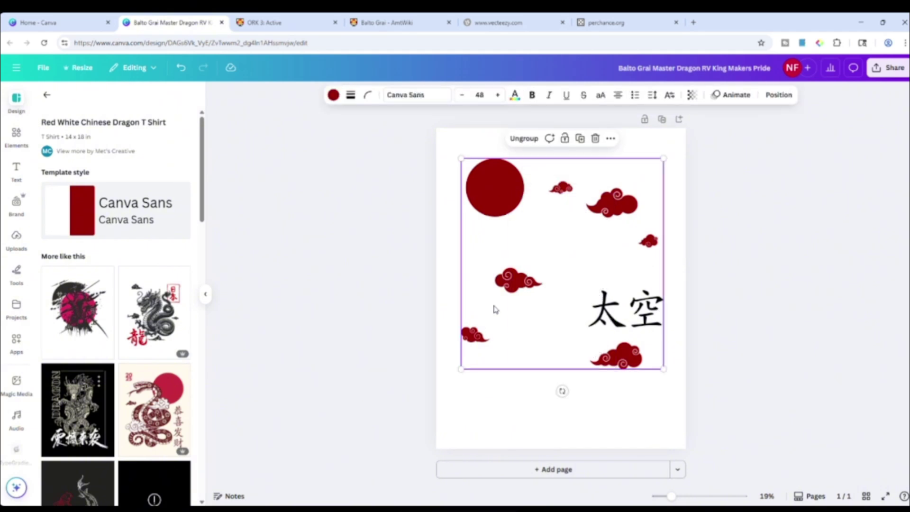
pyautogui.click(652, 326)
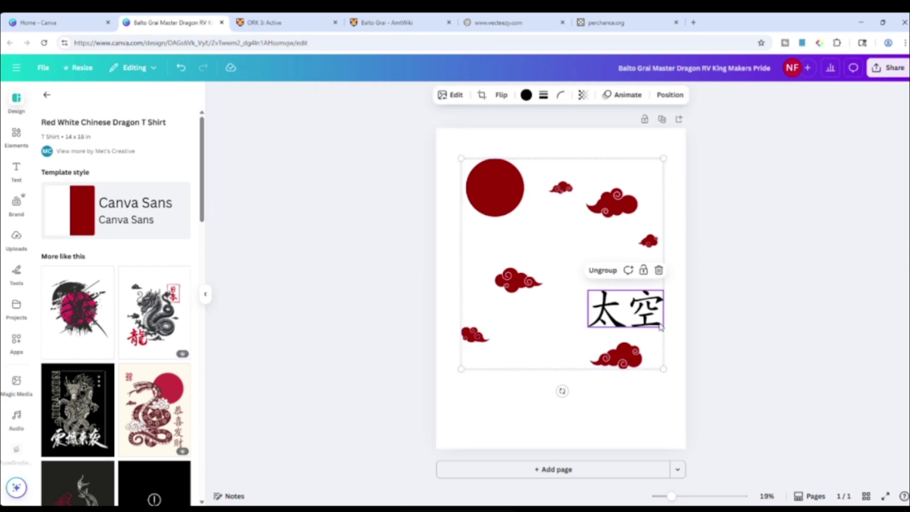
pyautogui.hotkey('ctrl', 'z')
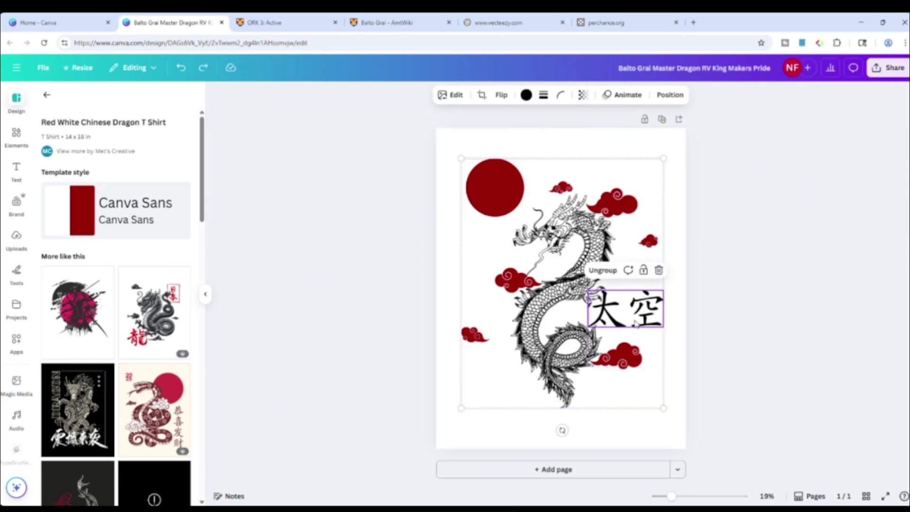
pyautogui.press('Delete')
pyautogui.click(785, 337)
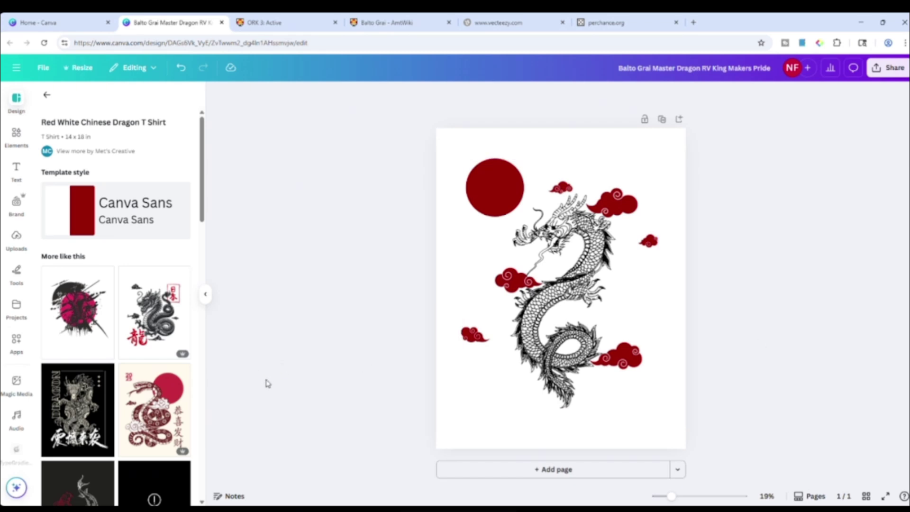
# - Marquee-select the dragon, red sun and clouds and delete them from the page
pyautogui.scroll(-6, 171, 368)
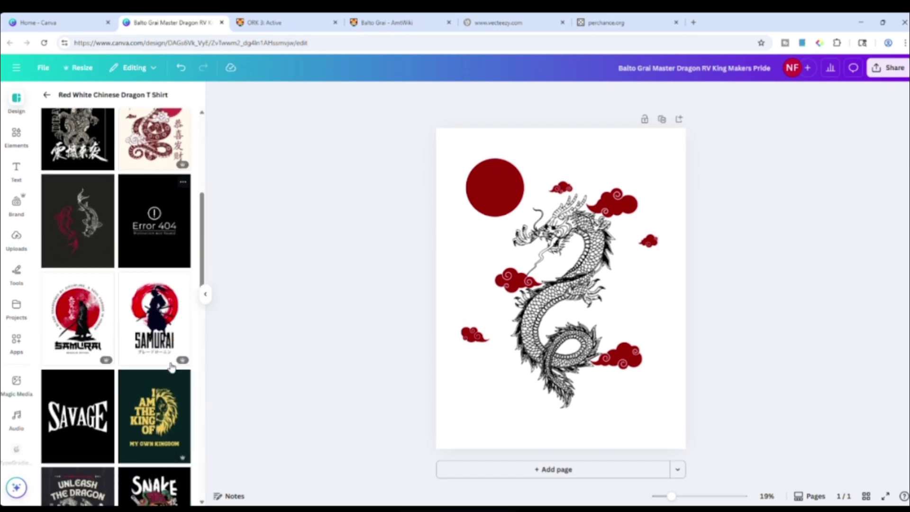
pyautogui.scroll(-4, 171, 367)
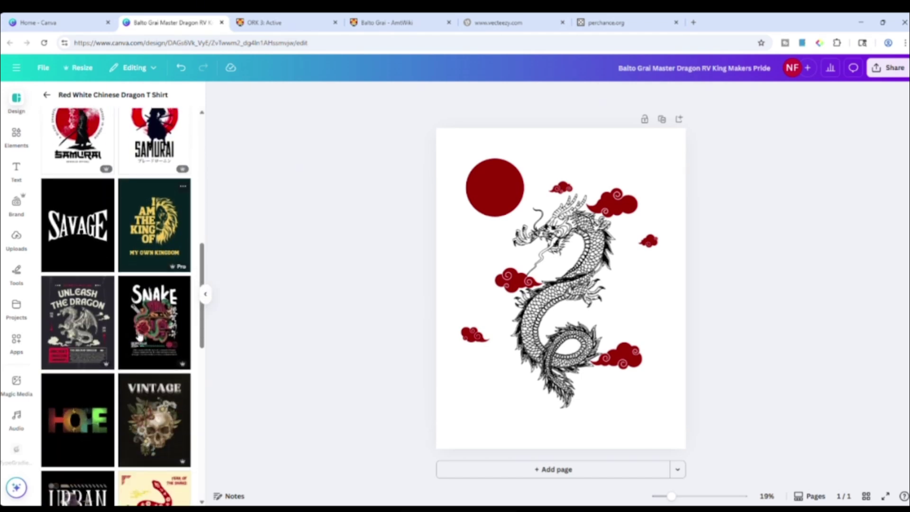
pyautogui.scroll(-5, 139, 337)
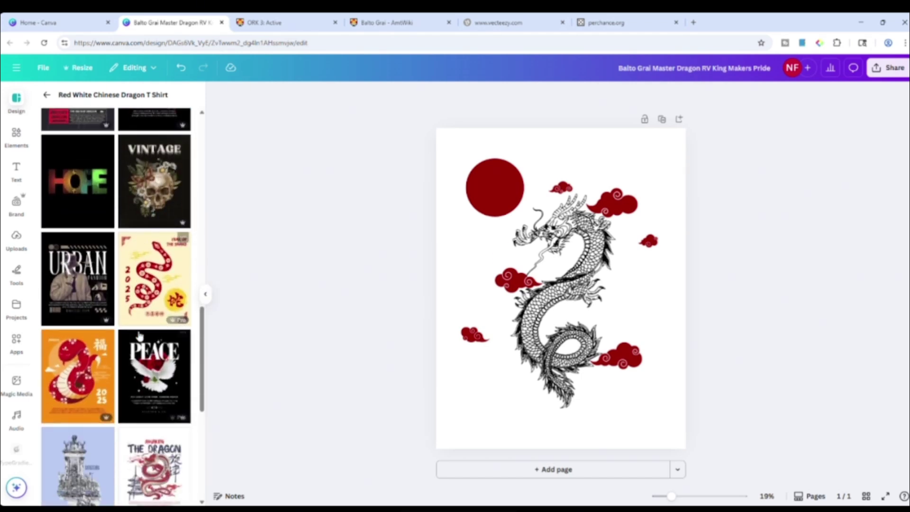
pyautogui.scroll(-6, 139, 336)
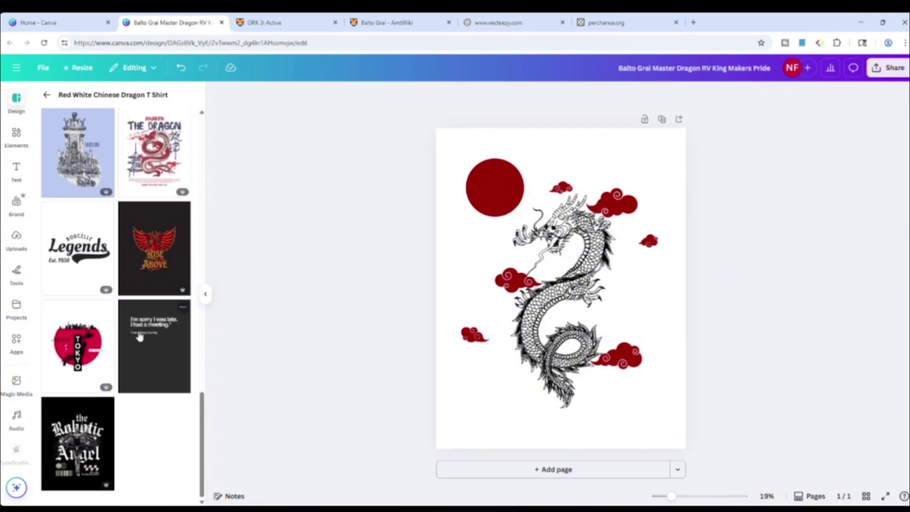
pyautogui.scroll(6, 139, 336)
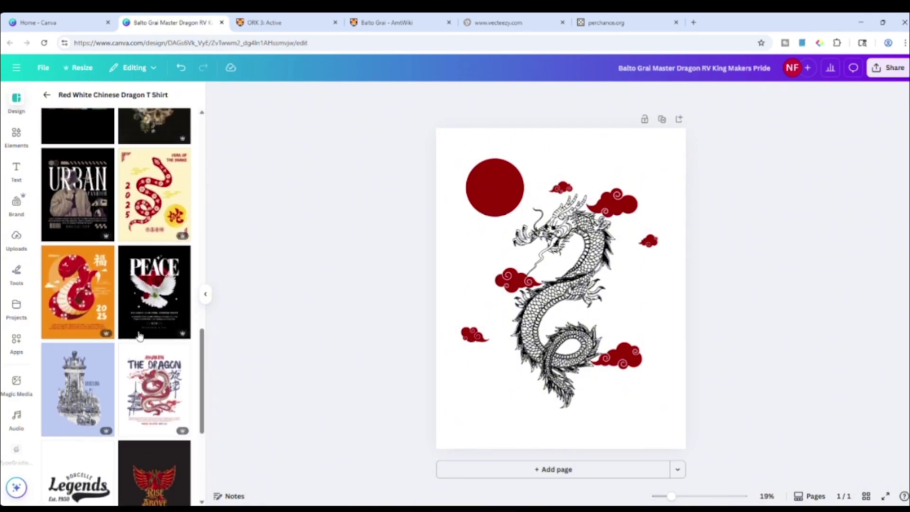
pyautogui.scroll(7, 139, 337)
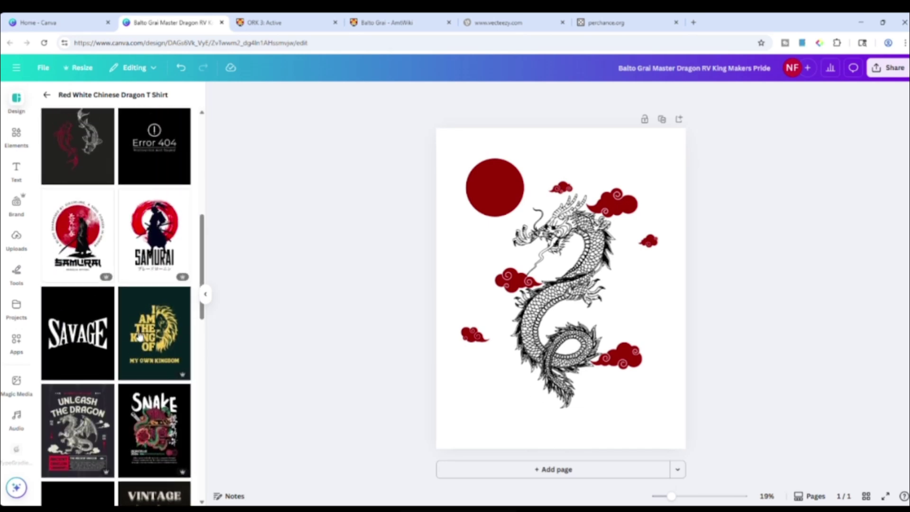
pyautogui.moveTo(369, 108); pyautogui.dragTo(723, 431)
pyautogui.press('Delete')
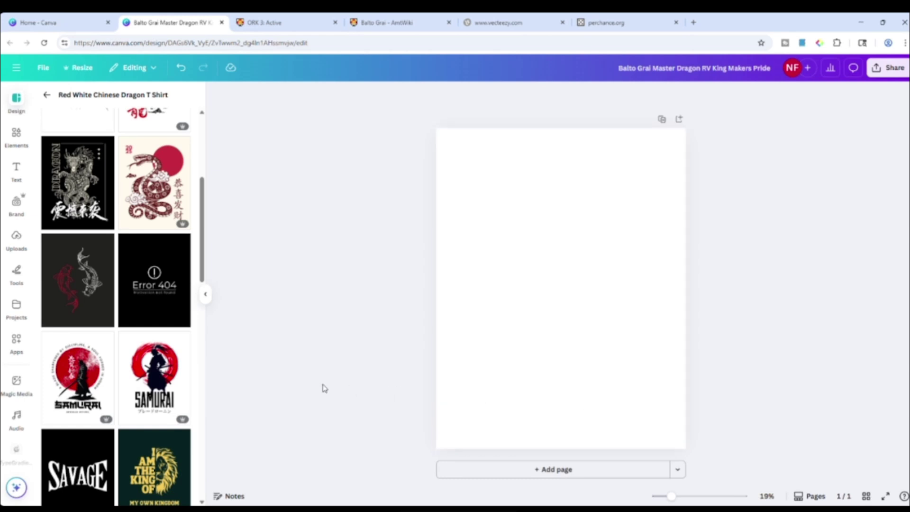
# - Try the Red and Black Traditional Samurai template, then delete all its elements and close templates
pyautogui.click(180, 383)
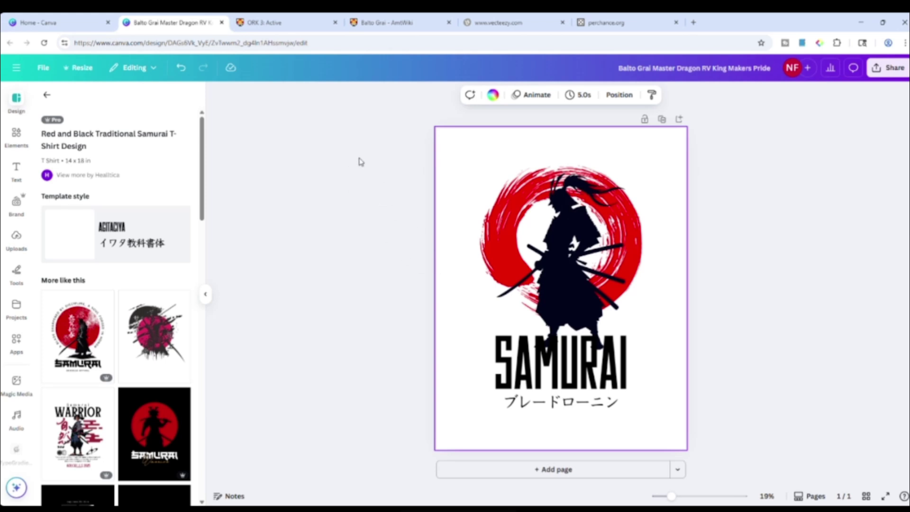
pyautogui.moveTo(350, 111); pyautogui.dragTo(749, 474)
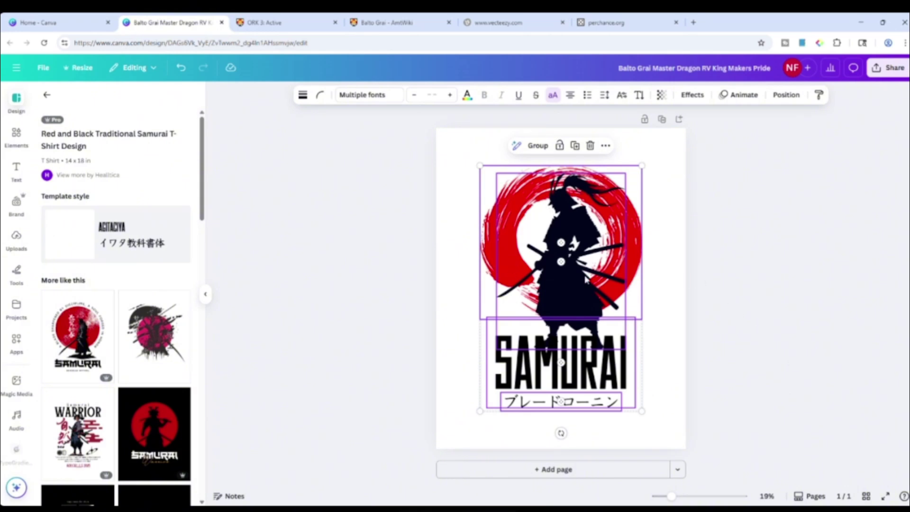
pyautogui.click(380, 137)
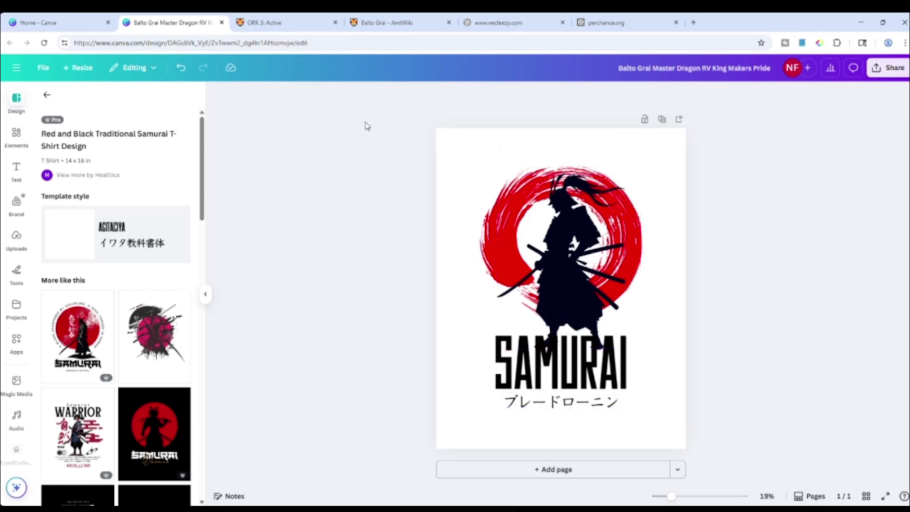
pyautogui.moveTo(365, 127); pyautogui.dragTo(798, 471)
pyautogui.press('Delete')
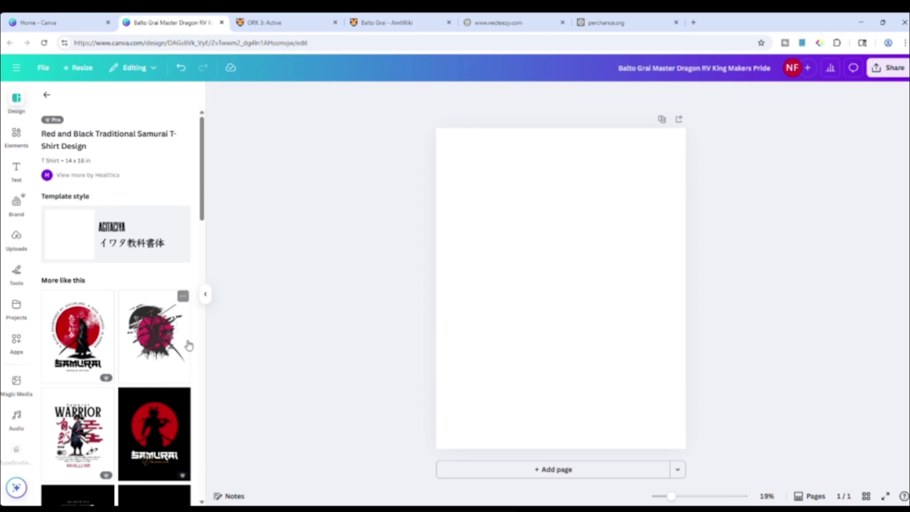
pyautogui.click(46, 98)
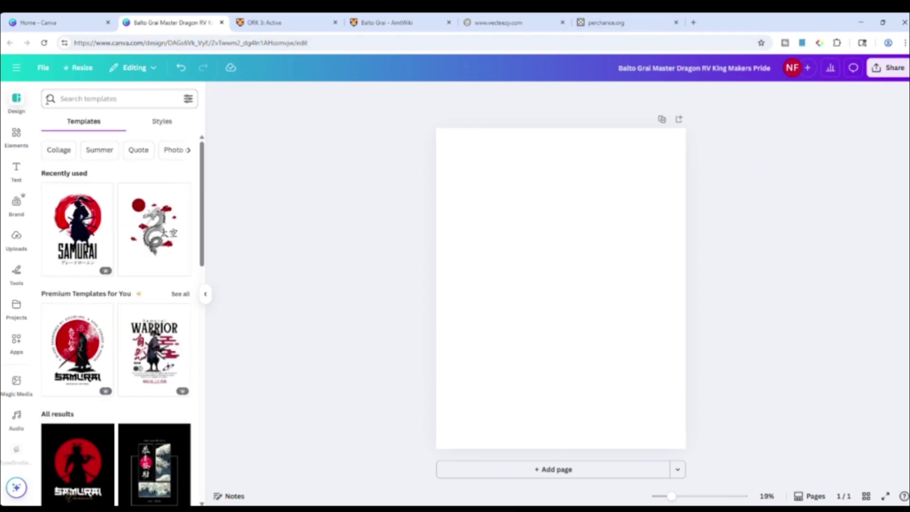
pyautogui.click(16, 99)
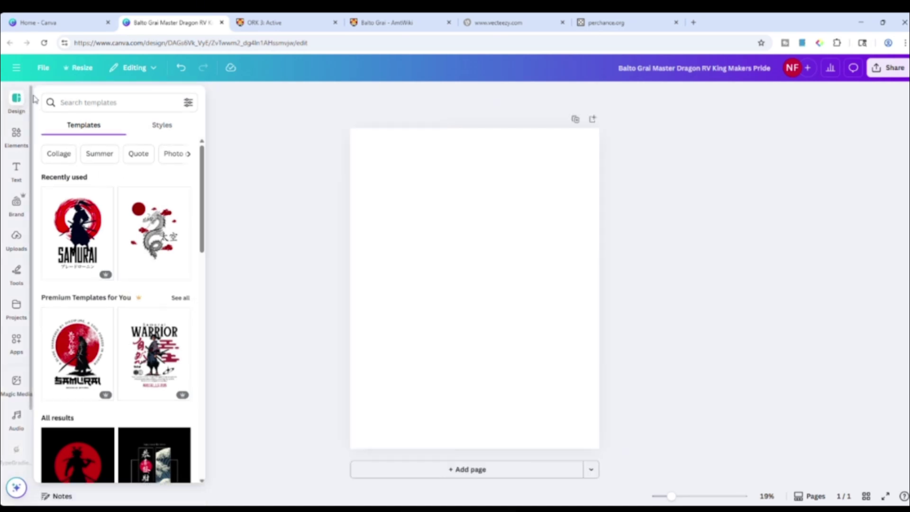
# - Reload Vecteezy, search 'dragon' and filter the vectors to Free License
pyautogui.click(486, 26)
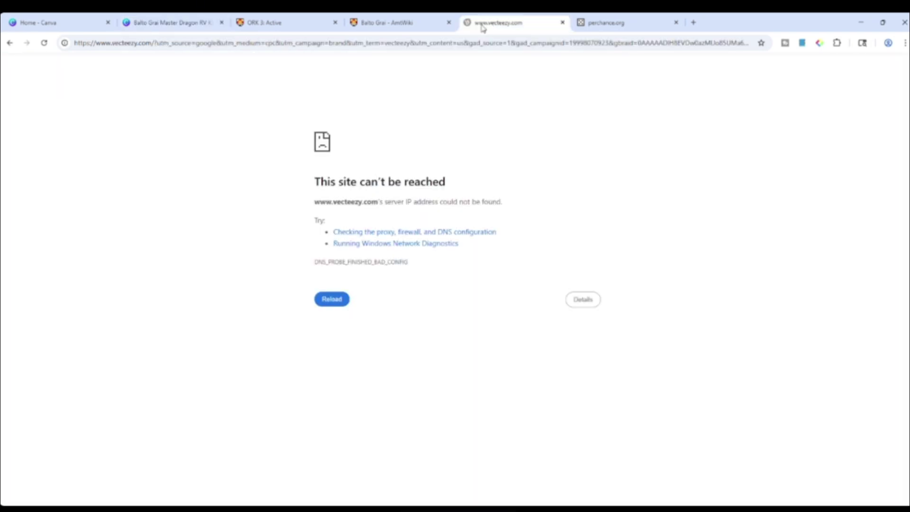
pyautogui.click(43, 43)
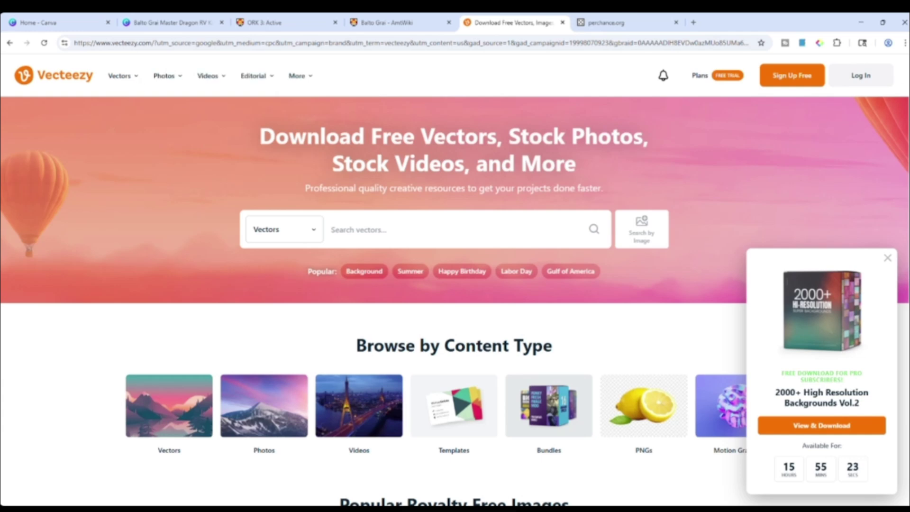
pyautogui.click(402, 230)
pyautogui.write('dragon')
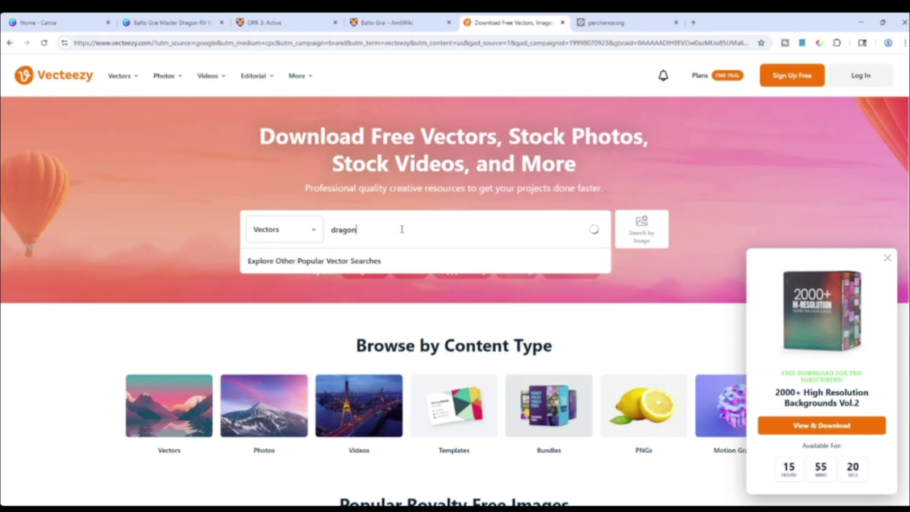
pyautogui.press('Return')
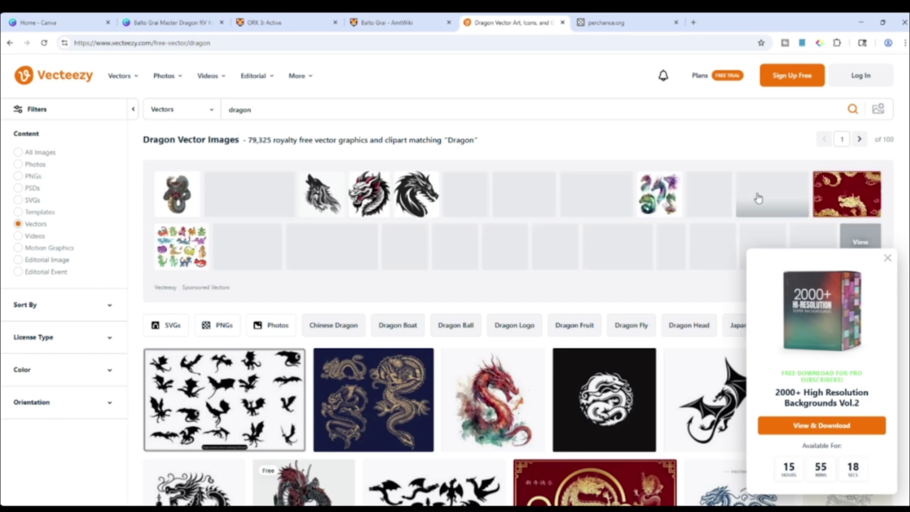
pyautogui.click(888, 257)
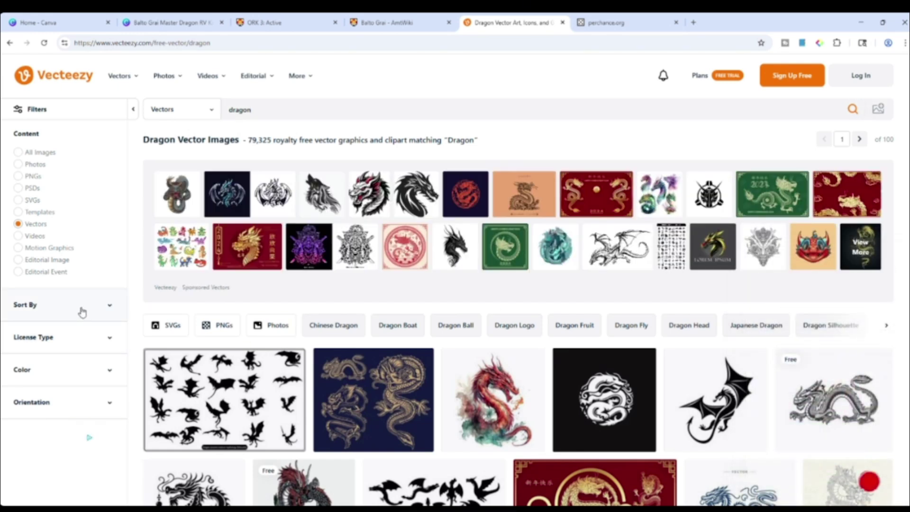
pyautogui.click(91, 339)
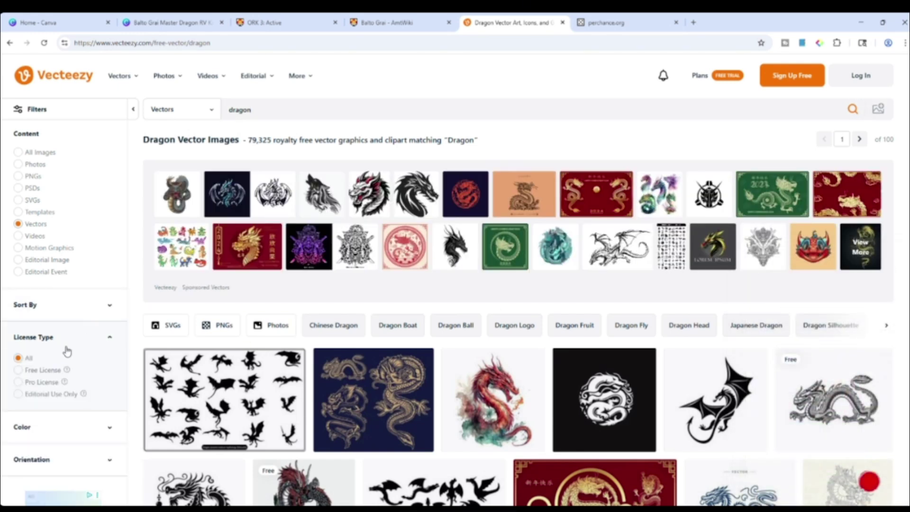
pyautogui.click(19, 371)
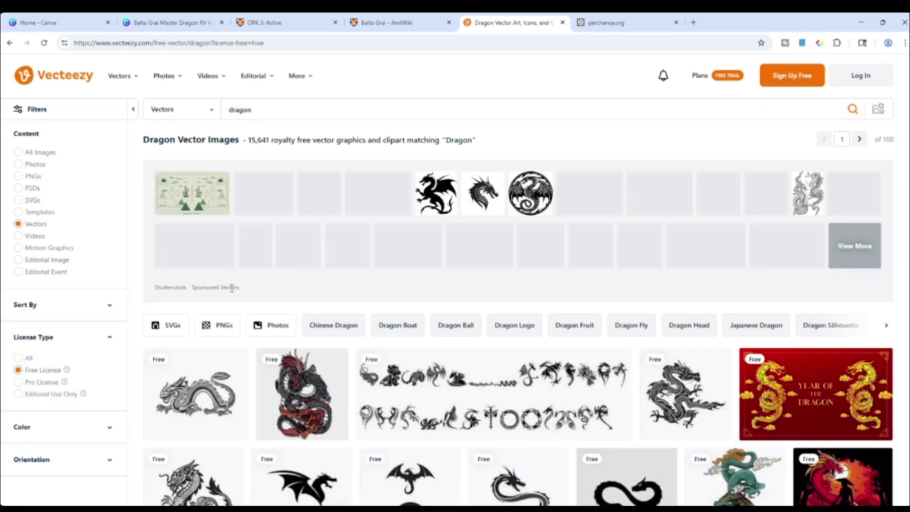
# - Scroll through the free dragon vectors, then return to the Canva poster tab
pyautogui.scroll(-3, 232, 288)
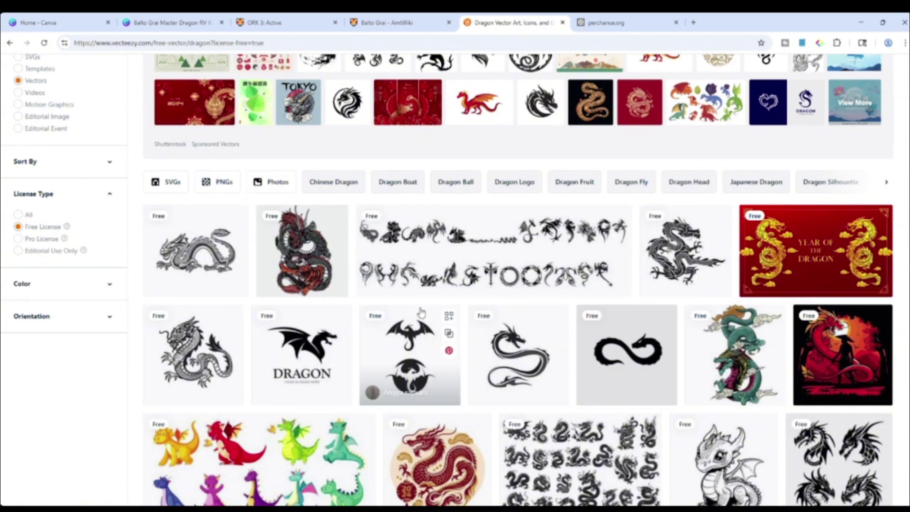
pyautogui.scroll(-3, 421, 313)
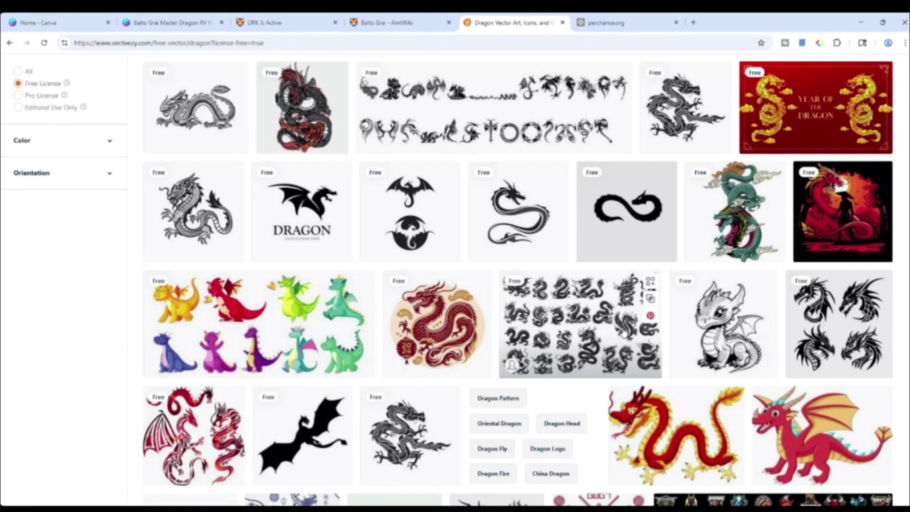
pyautogui.scroll(-5, 574, 340)
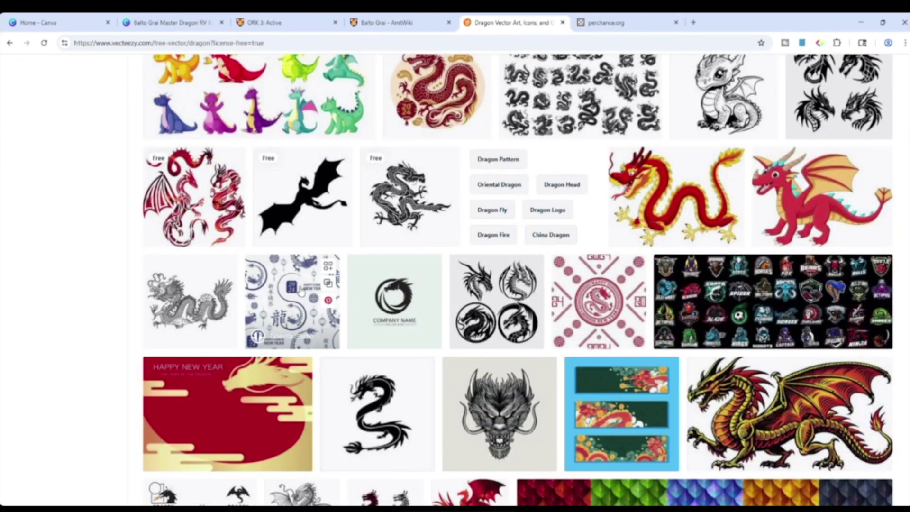
pyautogui.scroll(-3, 300, 291)
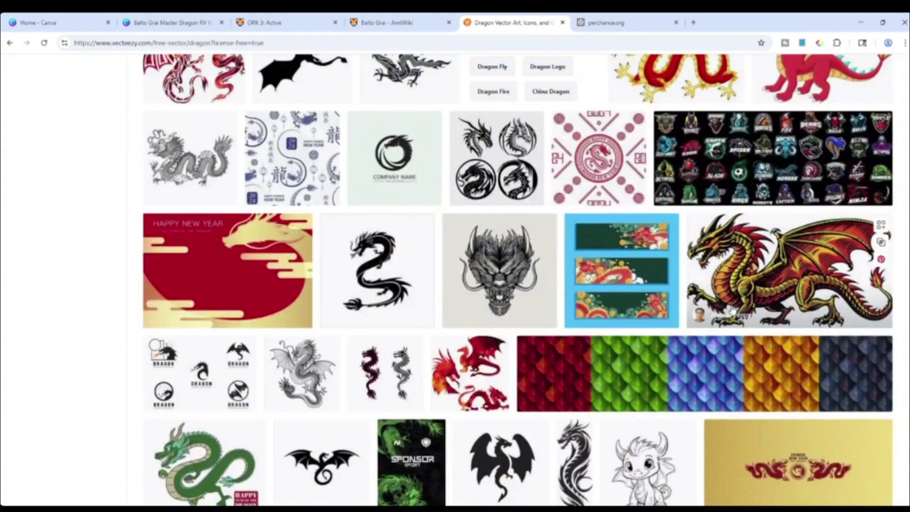
pyautogui.scroll(-2, 379, 200)
pyautogui.scroll(-5, 333, 213)
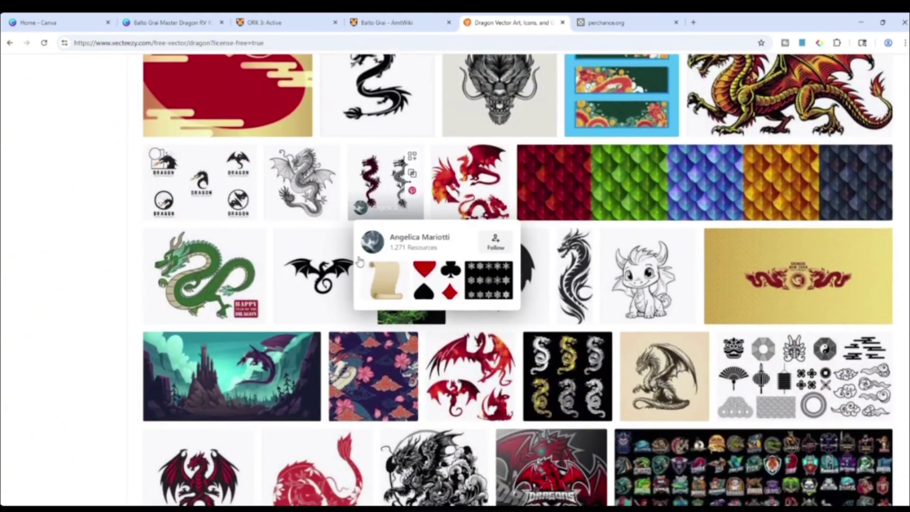
pyautogui.scroll(-5, 550, 323)
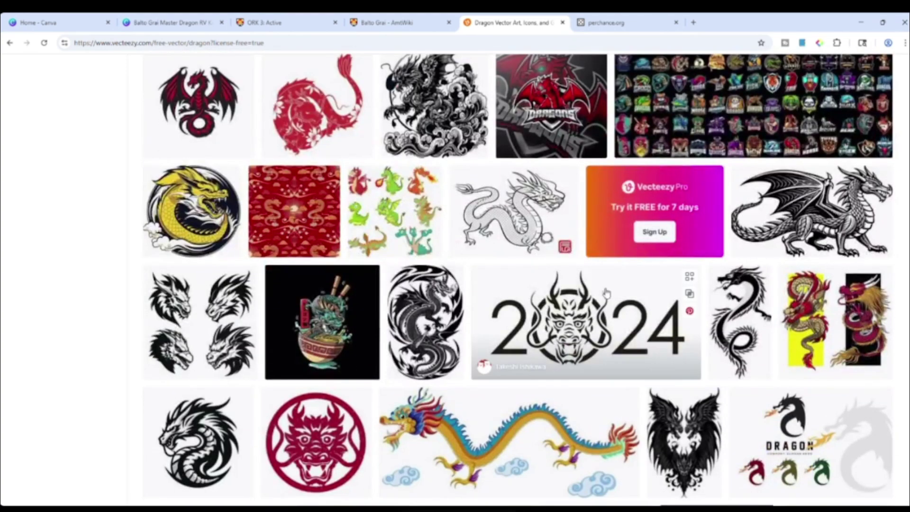
pyautogui.click(386, 24)
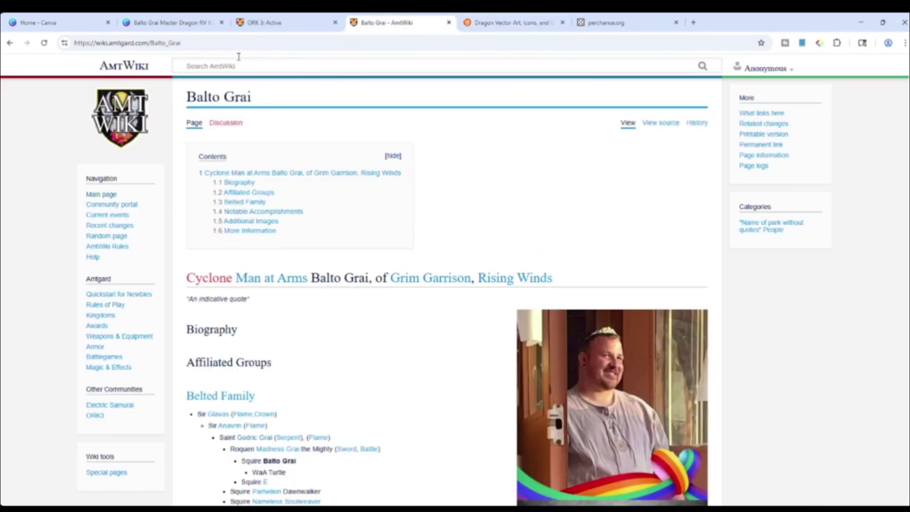
pyautogui.click(252, 23)
pyautogui.click(184, 22)
# - Search Canva elements for 'dragon' and browse all the dragon photo results
pyautogui.click(16, 164)
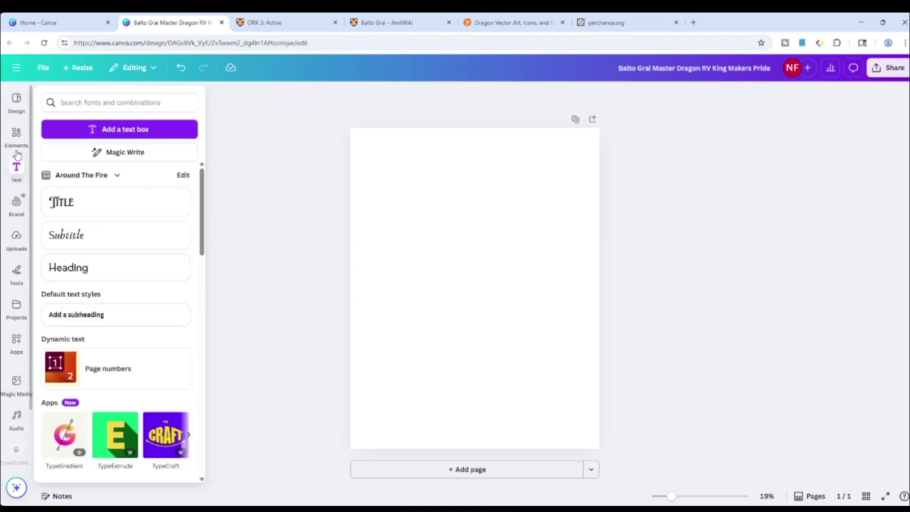
pyautogui.click(16, 139)
pyautogui.click(95, 99)
pyautogui.write('d')
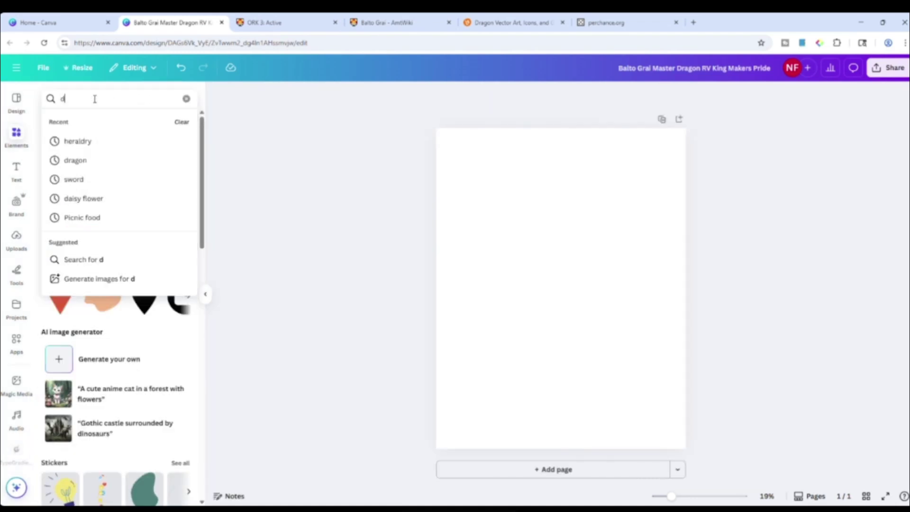
pyautogui.write('ragon')
pyautogui.press('Return')
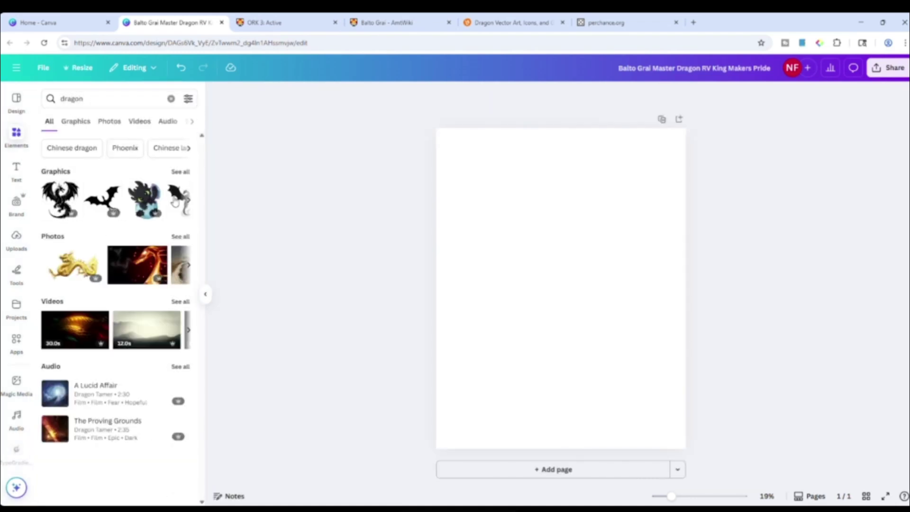
pyautogui.click(180, 237)
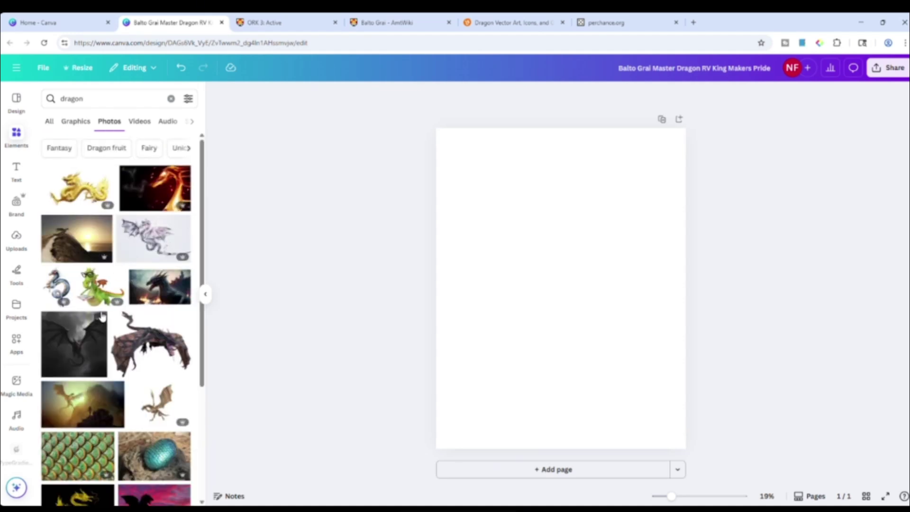
pyautogui.scroll(-5, 102, 316)
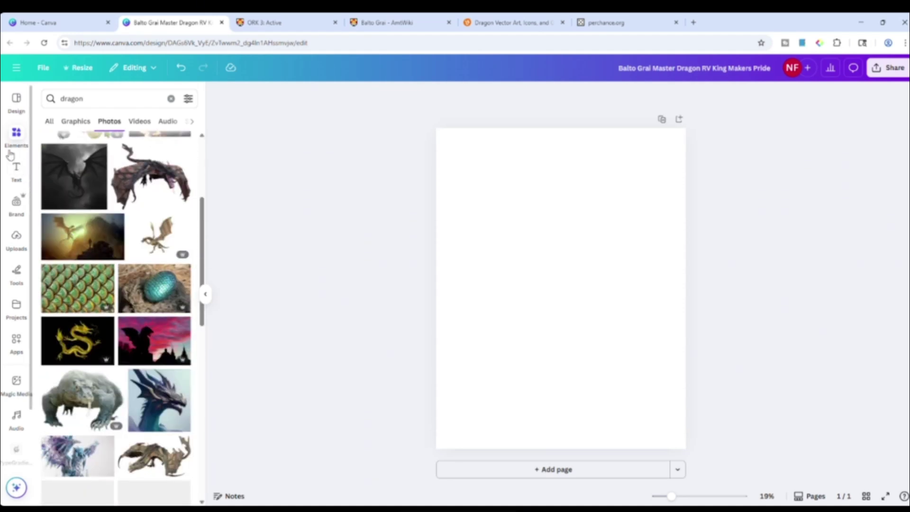
# - Search the design templates for 'dragon'
pyautogui.click(16, 100)
pyautogui.click(115, 98)
pyautogui.write('dra')
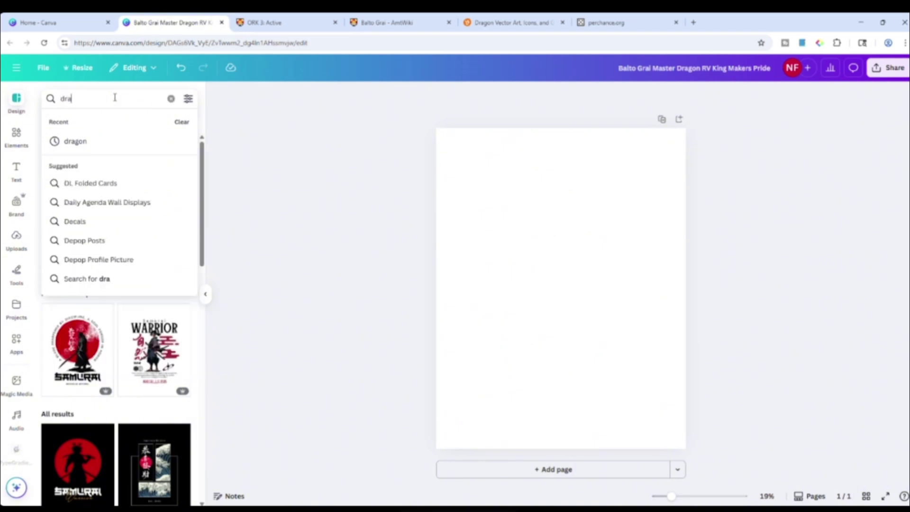
pyautogui.write('gon')
pyautogui.press('Return')
# - Apply the grey 'Dragon Monster & Dark Elves' poster template, then delete its text and background image
pyautogui.click(83, 334)
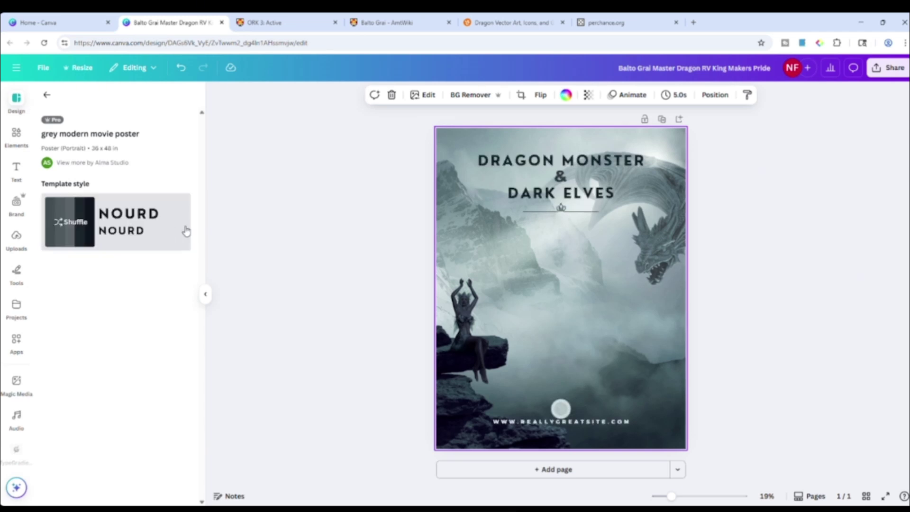
pyautogui.click(733, 309)
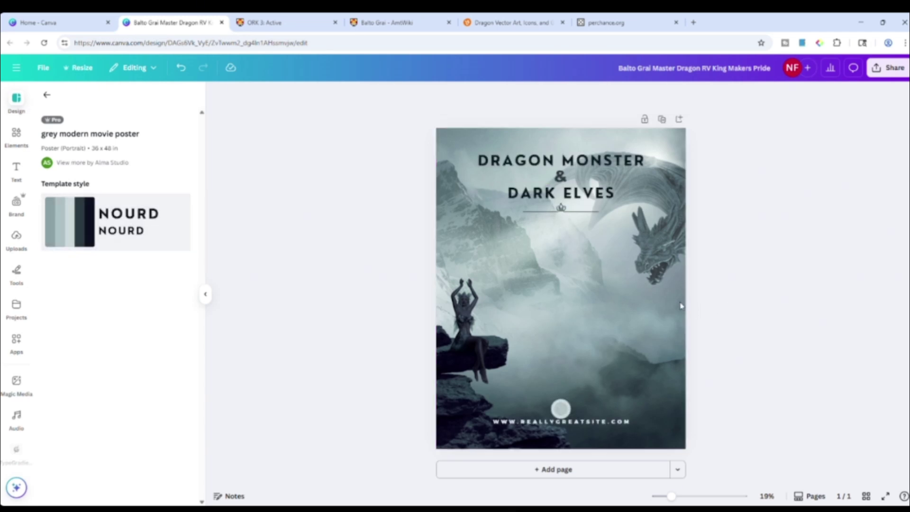
pyautogui.moveTo(378, 119); pyautogui.dragTo(783, 464)
pyautogui.press('Delete')
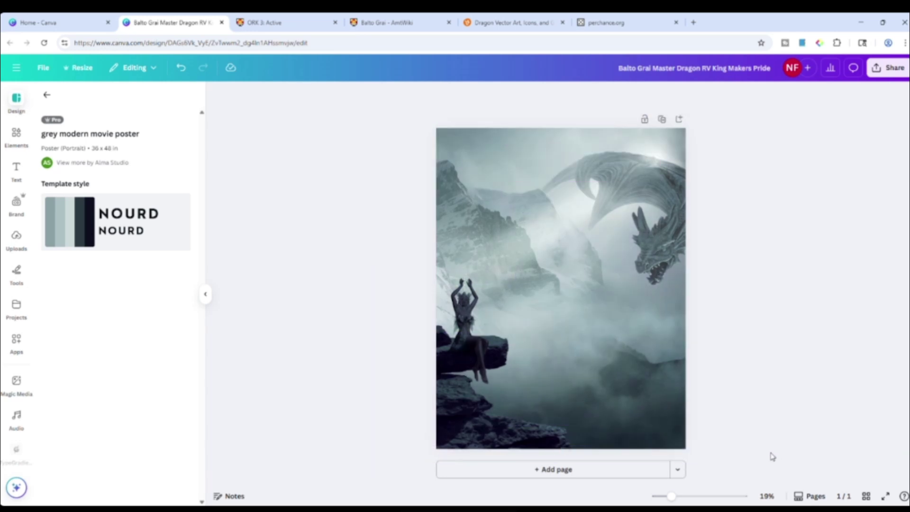
pyautogui.moveTo(354, 86); pyautogui.dragTo(768, 467)
pyautogui.click(620, 372)
pyautogui.press('Delete')
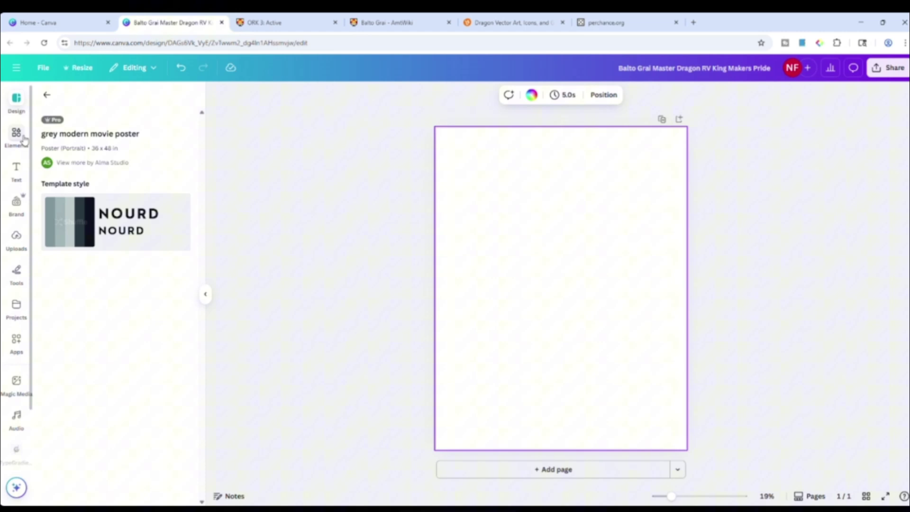
pyautogui.click(47, 94)
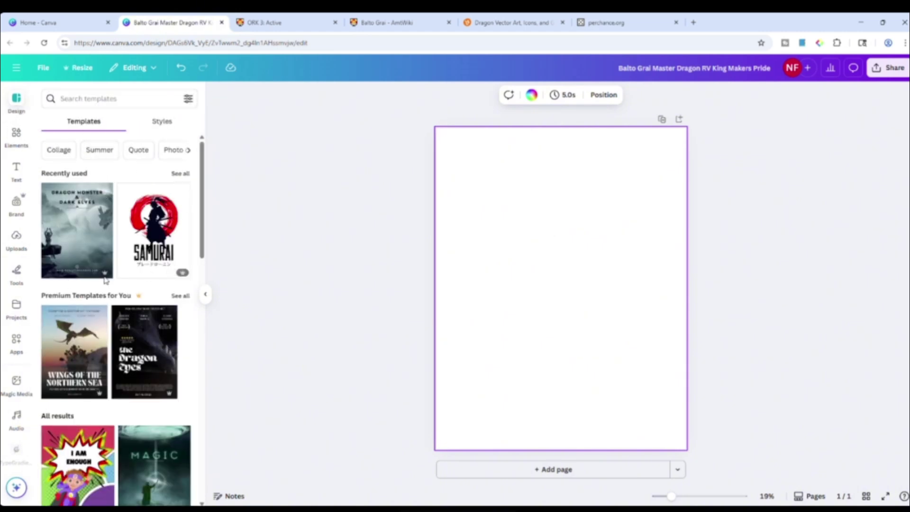
# - Show all dragon graphics in Elements and add the black-and-white line-art dragon head
pyautogui.scroll(-3, 105, 279)
pyautogui.scroll(3, 142, 284)
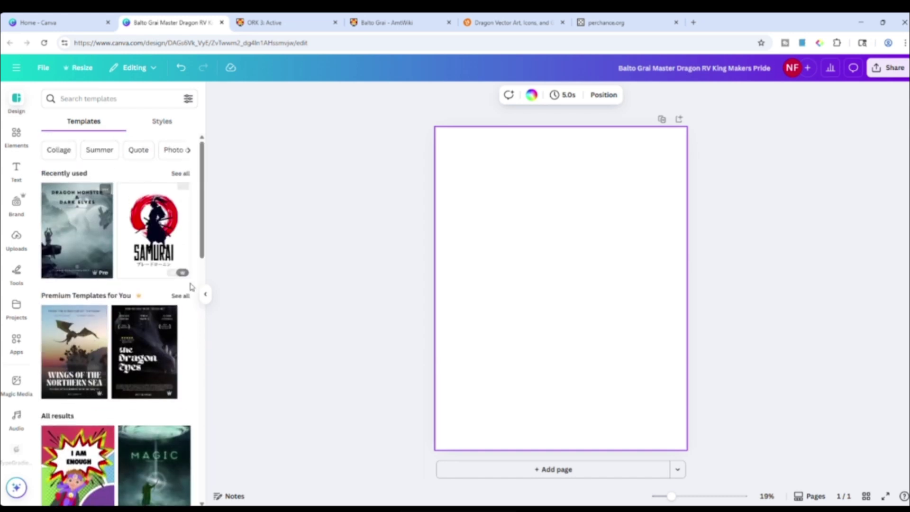
pyautogui.click(17, 136)
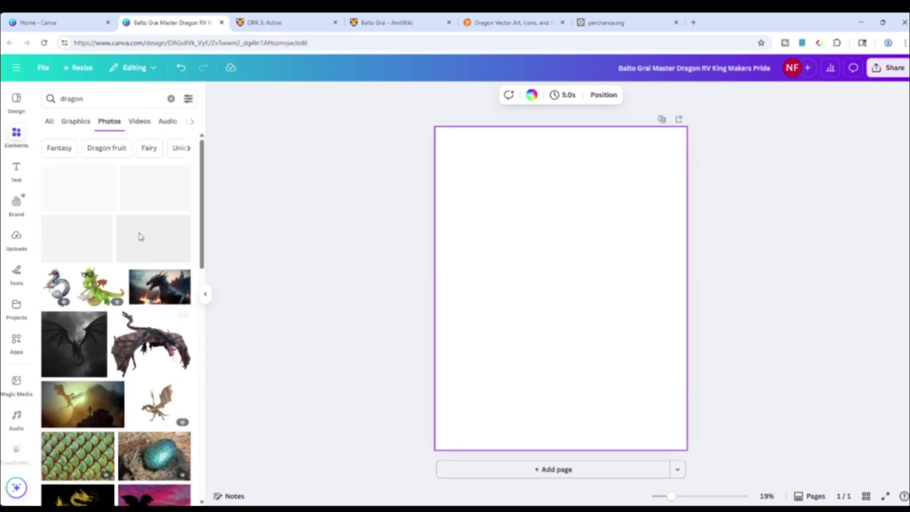
pyautogui.click(48, 122)
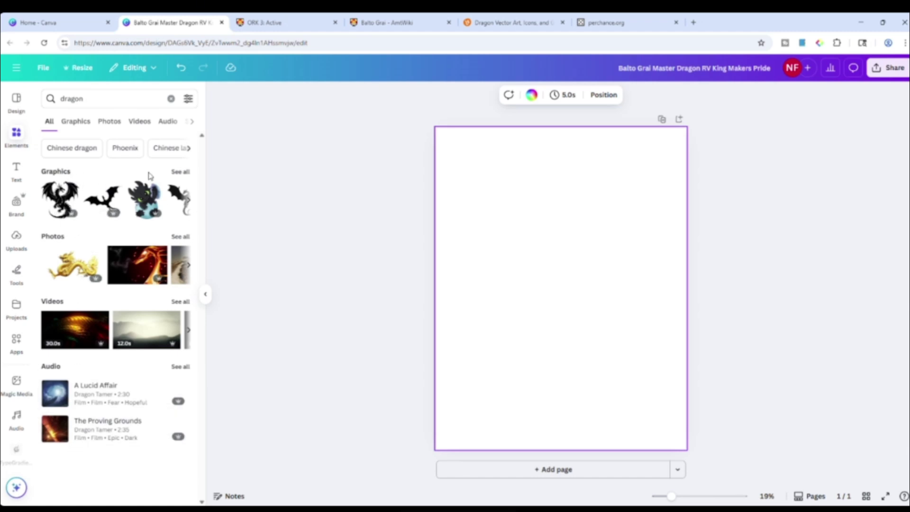
pyautogui.click(179, 172)
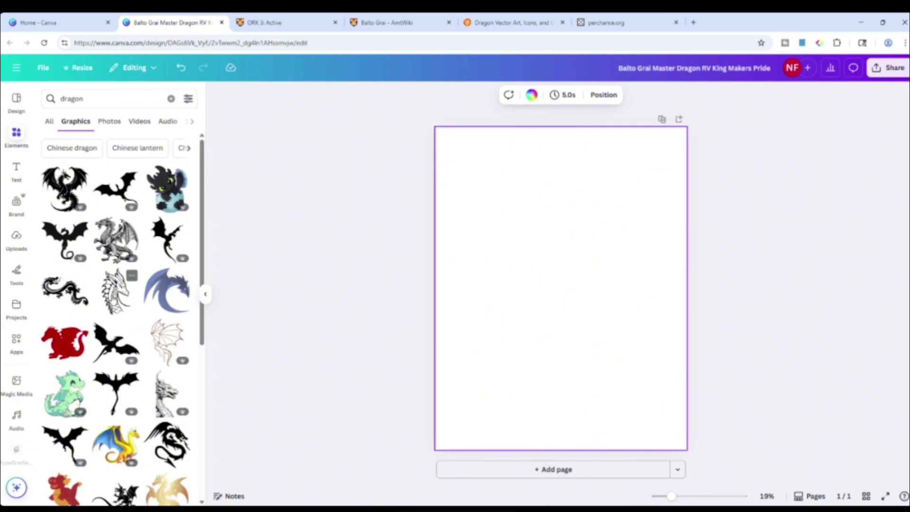
pyautogui.click(116, 291)
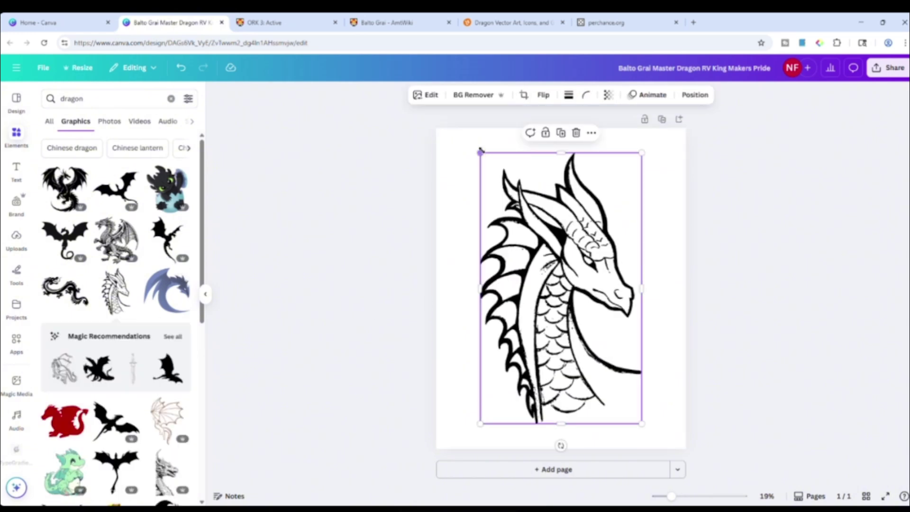
# - Move the dragon head to the left edge; add a flying dragon, recolour it orange, then delete it
pyautogui.moveTo(537, 262); pyautogui.dragTo(493, 232)
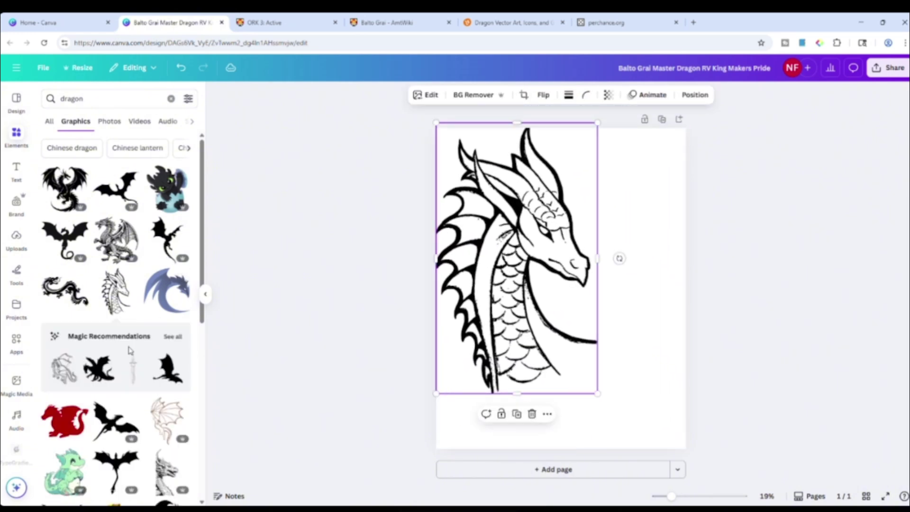
pyautogui.scroll(-2, 144, 337)
pyautogui.click(126, 332)
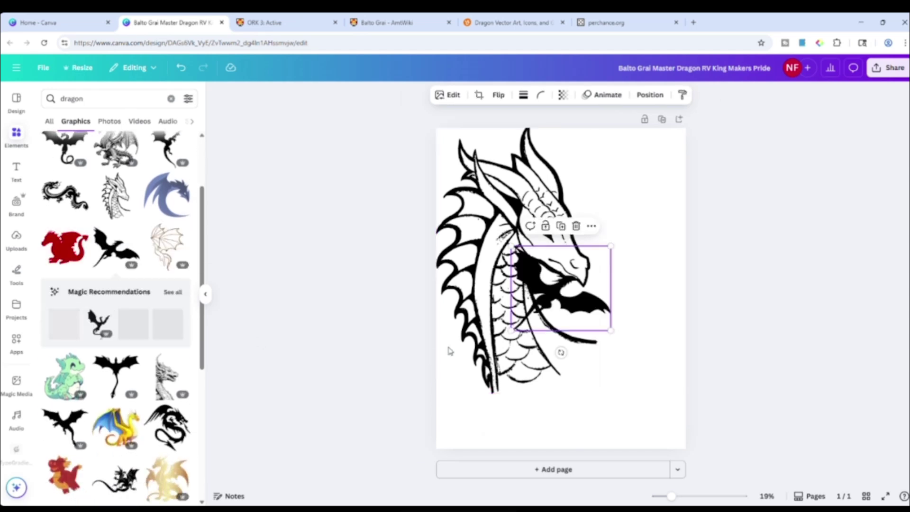
pyautogui.moveTo(600, 325); pyautogui.dragTo(649, 337)
pyautogui.click(515, 95)
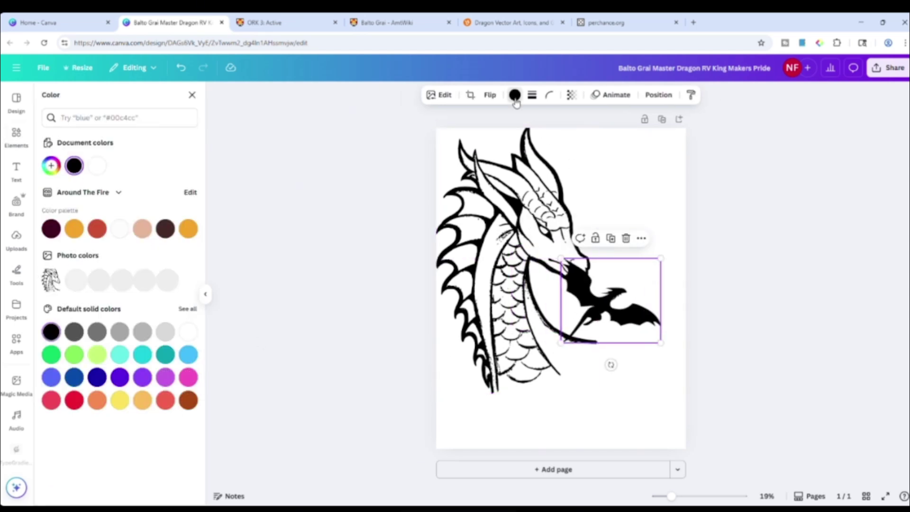
pyautogui.click(186, 229)
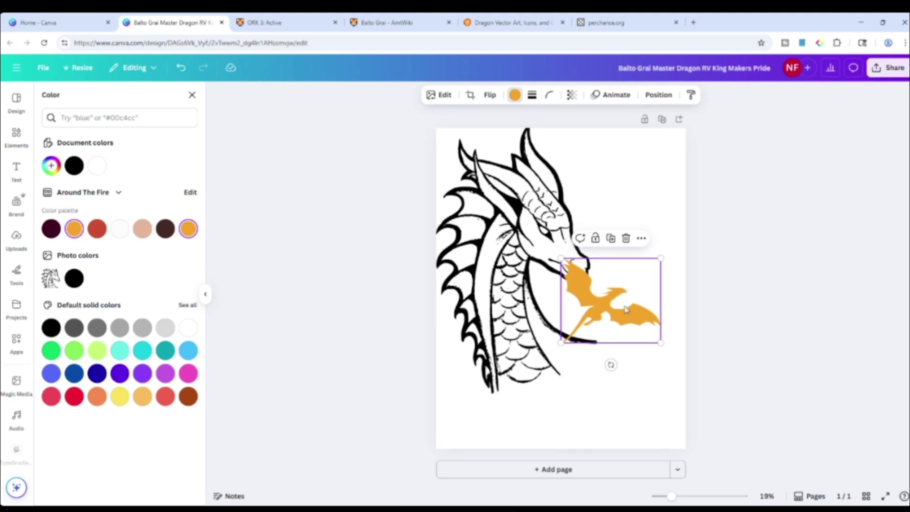
pyautogui.press('Delete')
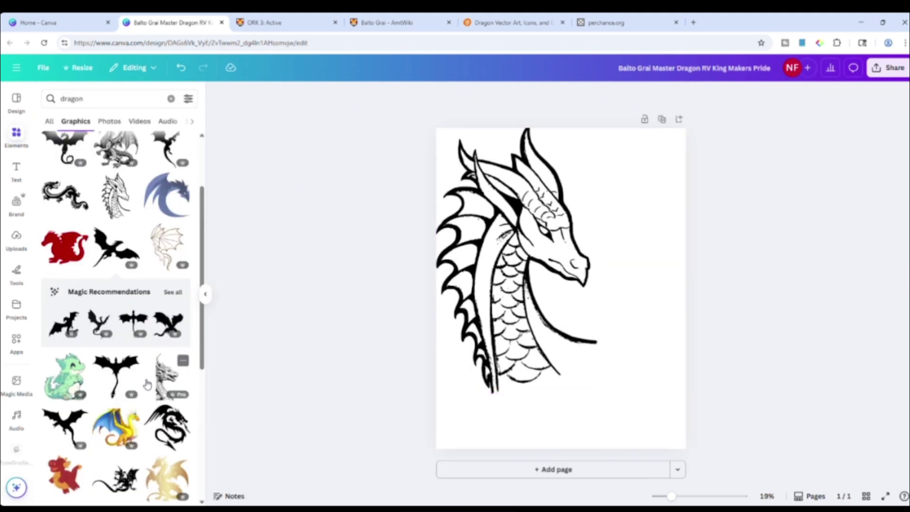
pyautogui.scroll(-3, 152, 375)
# - Switch to the dragon Photos results and scroll through them, with the dragon head selected
pyautogui.scroll(-3, 145, 382)
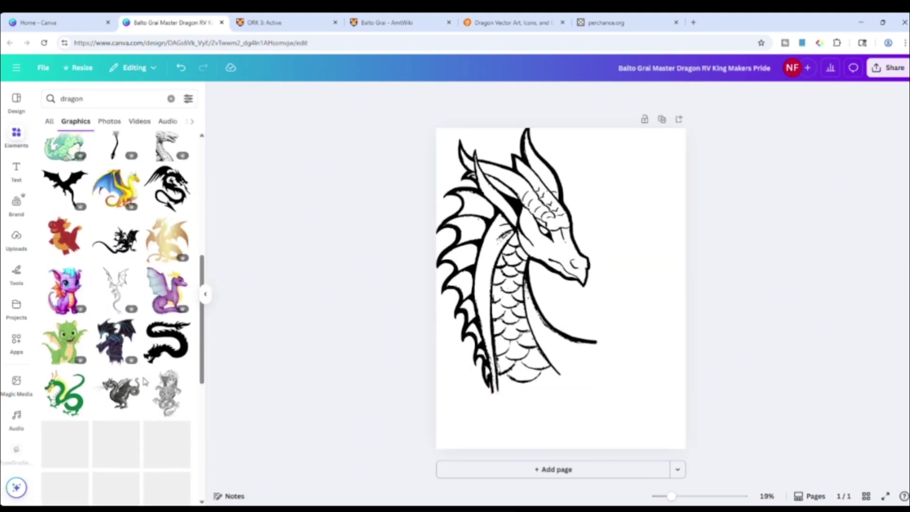
pyautogui.click(117, 125)
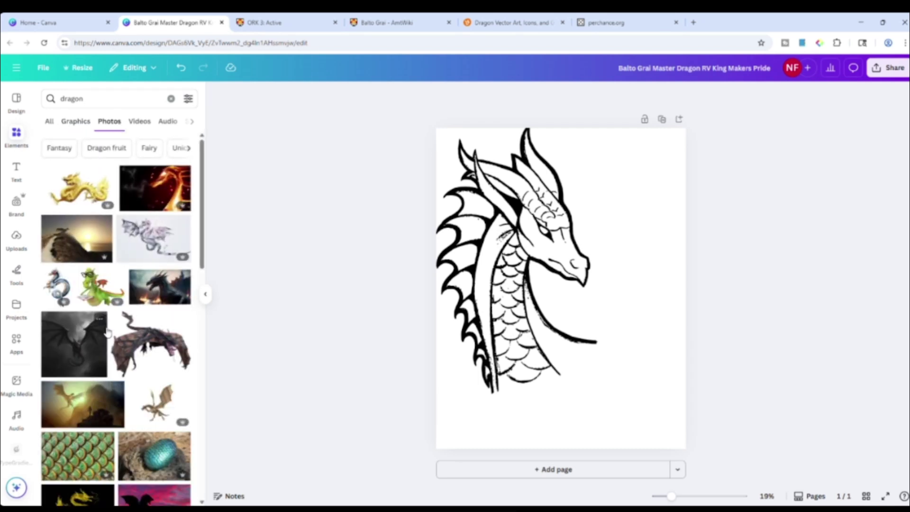
pyautogui.scroll(-6, 107, 331)
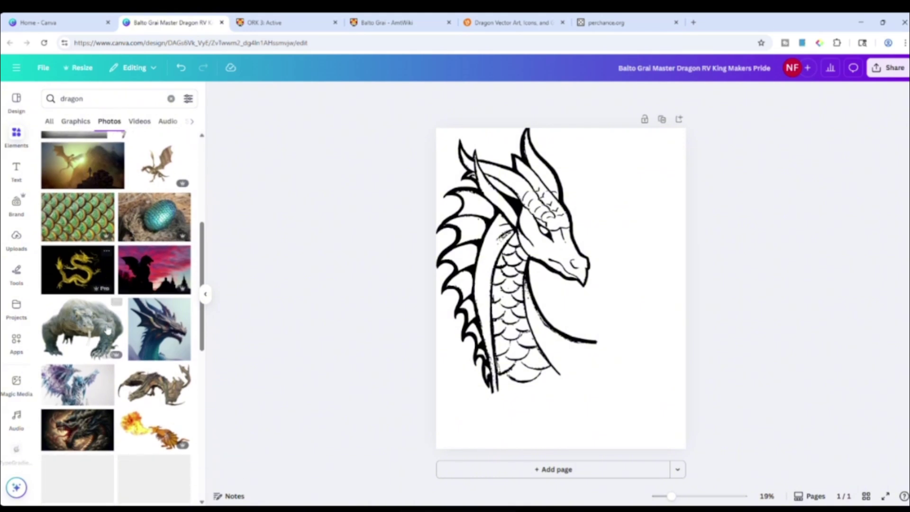
pyautogui.scroll(-1, 107, 331)
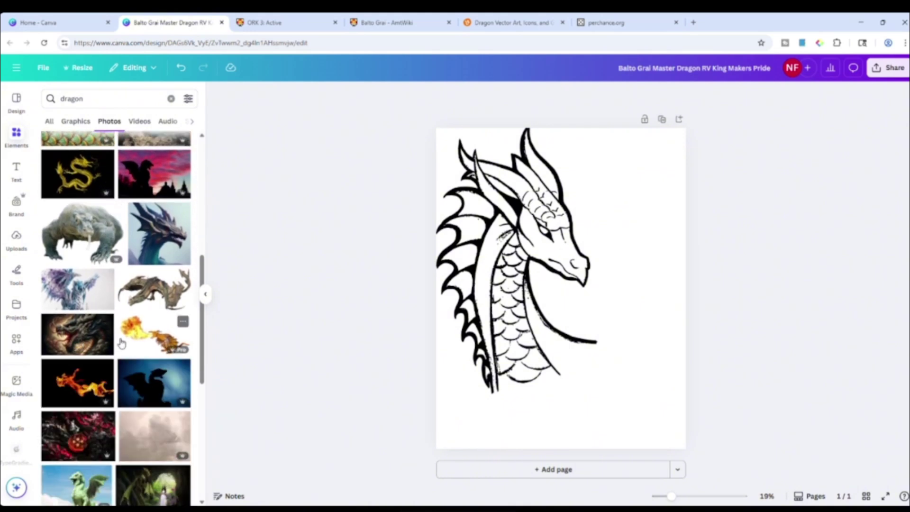
pyautogui.scroll(-1, 121, 342)
pyautogui.click(506, 283)
pyautogui.scroll(-4, 168, 303)
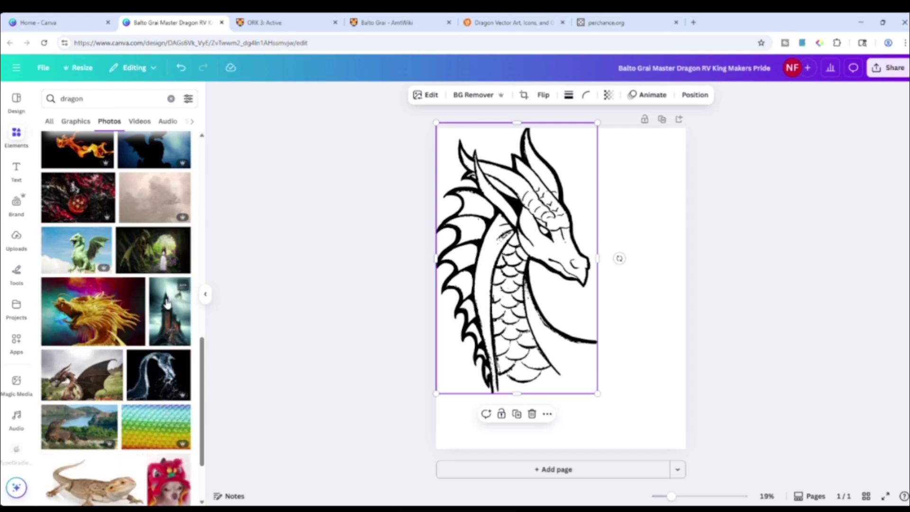
pyautogui.scroll(-5, 167, 304)
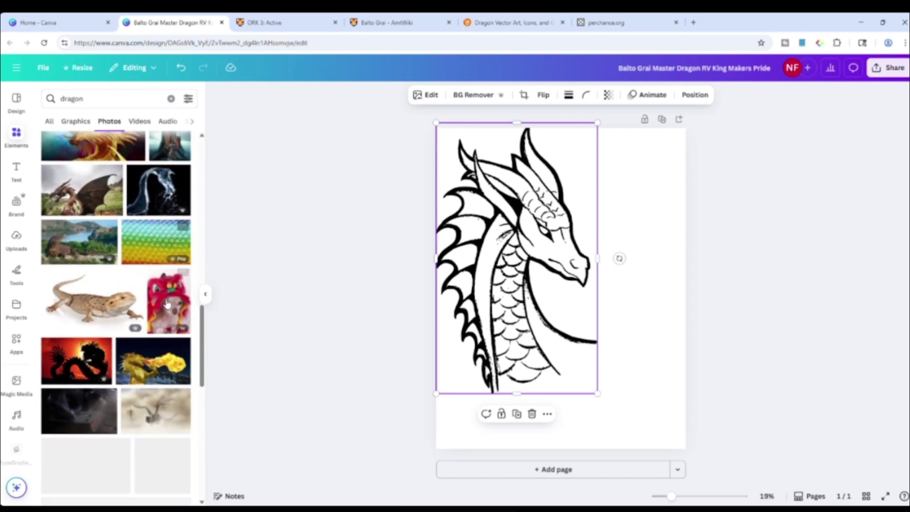
pyautogui.scroll(-5, 167, 304)
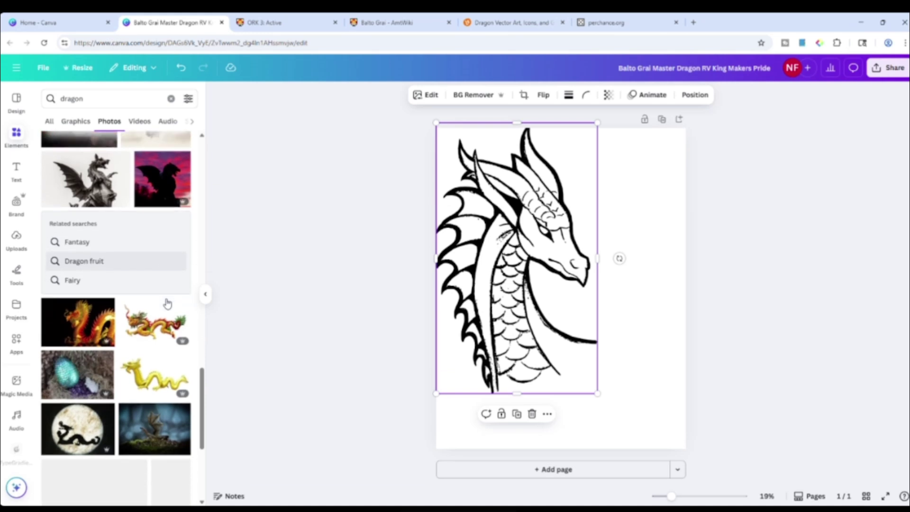
pyautogui.scroll(-8, 167, 304)
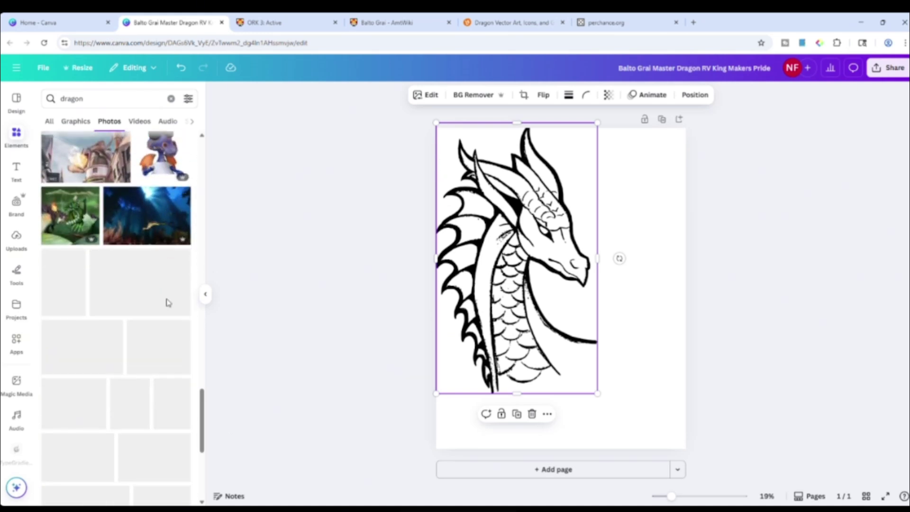
# - Shrink the dragon head into the page's top-left corner
pyautogui.moveTo(435, 122); pyautogui.dragTo(467, 119)
pyautogui.click(819, 248)
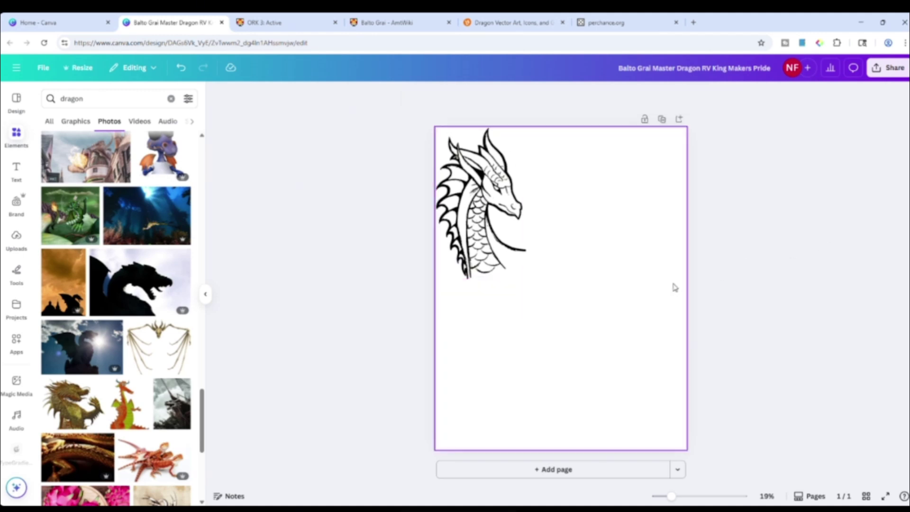
pyautogui.click(488, 214)
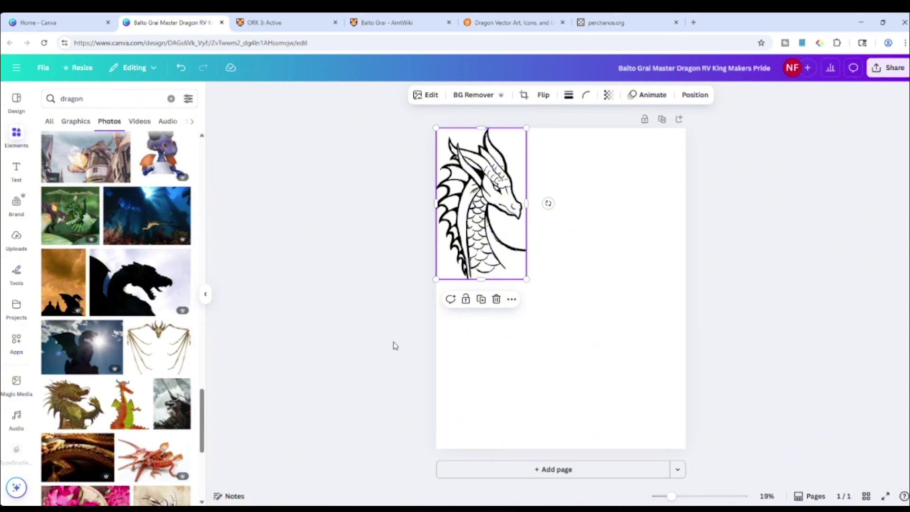
pyautogui.click(546, 314)
pyautogui.click(547, 204)
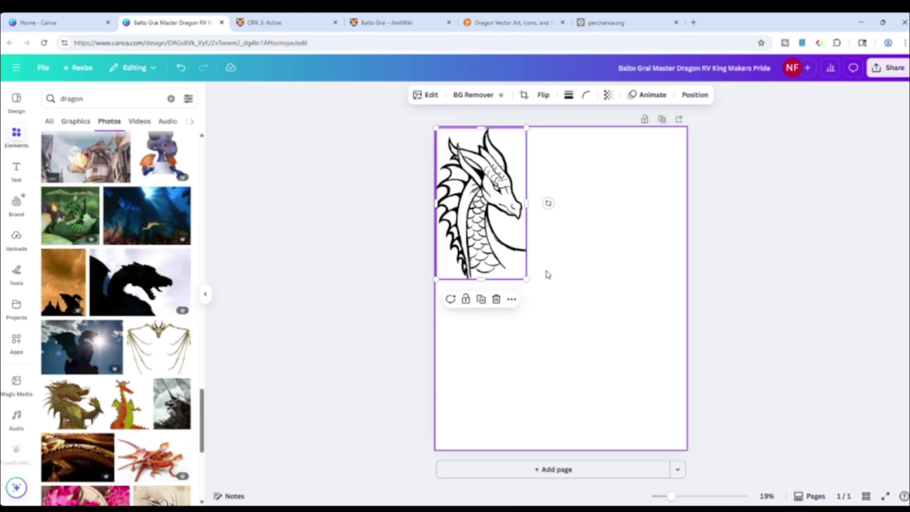
# - Alt-drag a copy to the top-right and flip it horizontally to face the original
pyautogui.moveTo(483, 229); pyautogui.dragTo(635, 226)
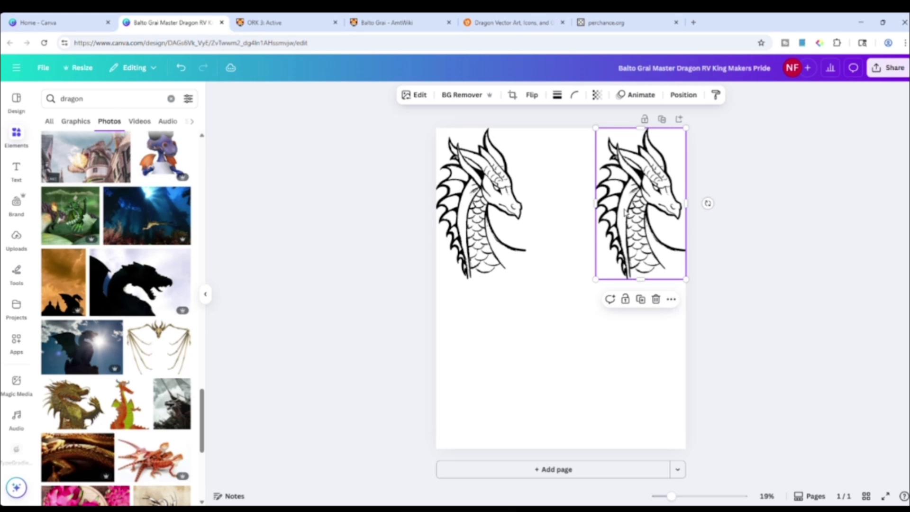
pyautogui.click(532, 96)
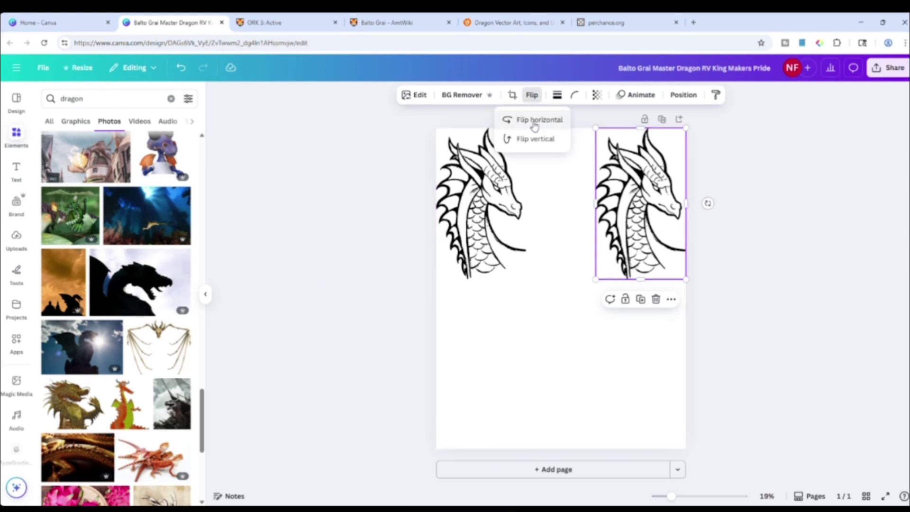
pyautogui.click(534, 120)
pyautogui.click(815, 239)
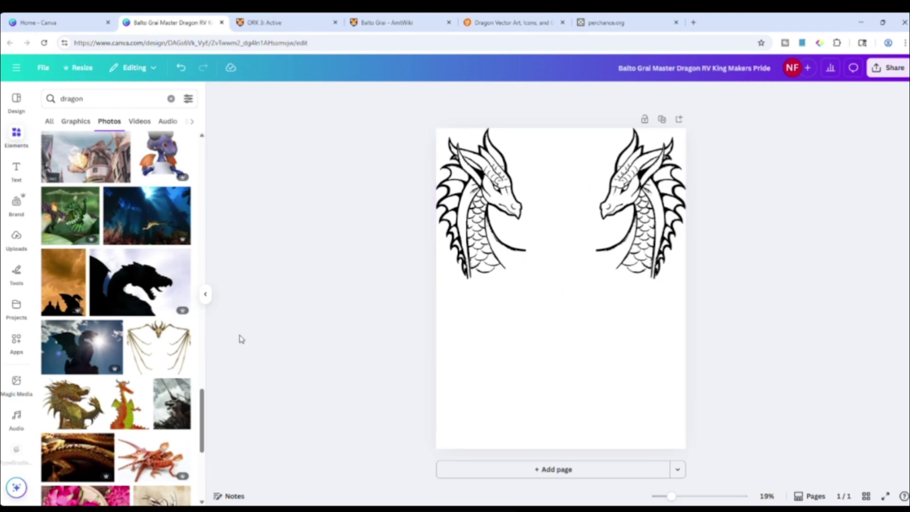
# - Switch the dragon results to Graphics and add the engraved dragon-and-tree graphic to the page
pyautogui.scroll(-4, 161, 327)
pyautogui.scroll(-3, 154, 321)
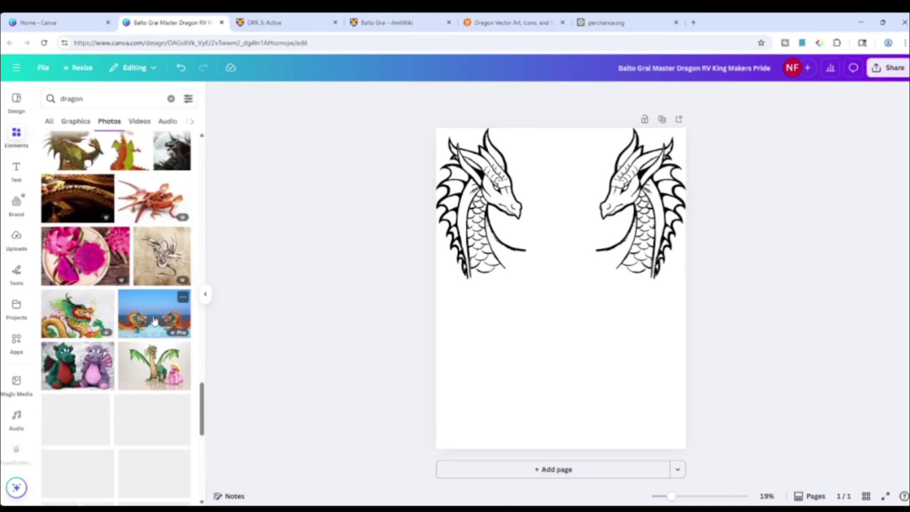
pyautogui.scroll(-2, 142, 326)
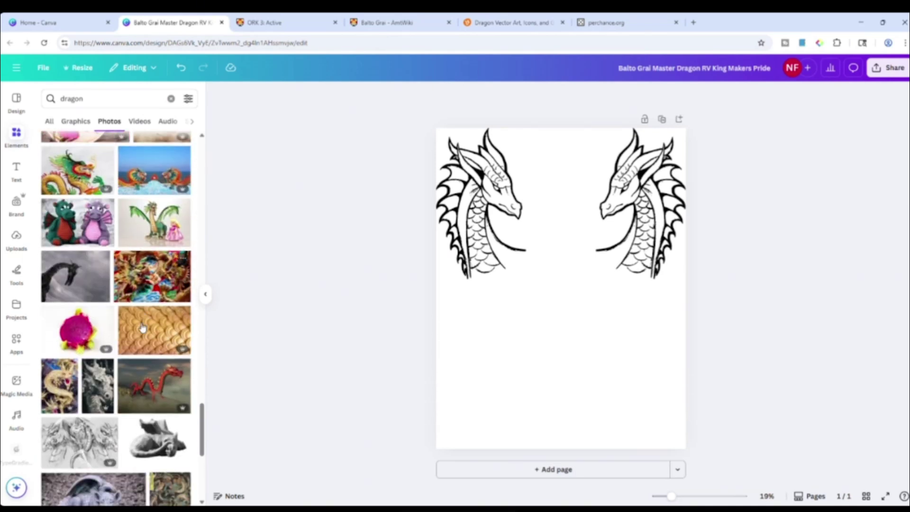
pyautogui.click(75, 121)
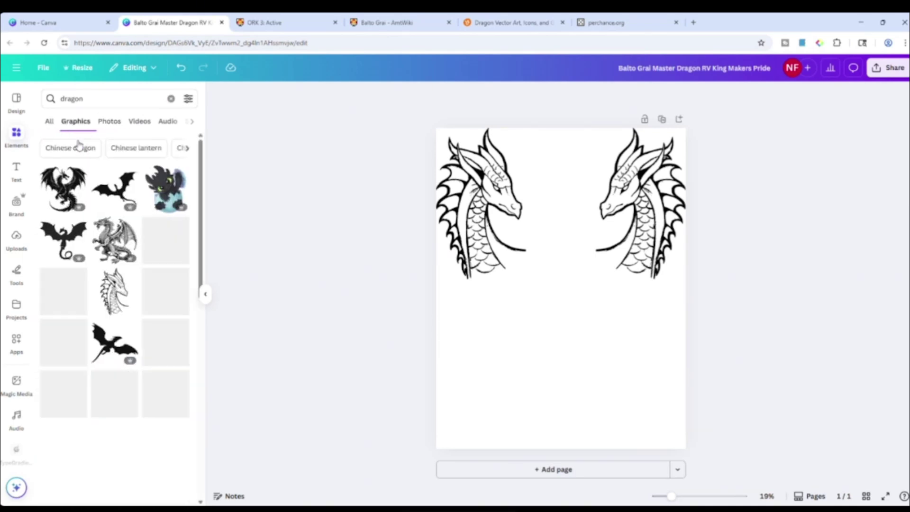
pyautogui.scroll(-3, 114, 261)
pyautogui.scroll(-4, 114, 260)
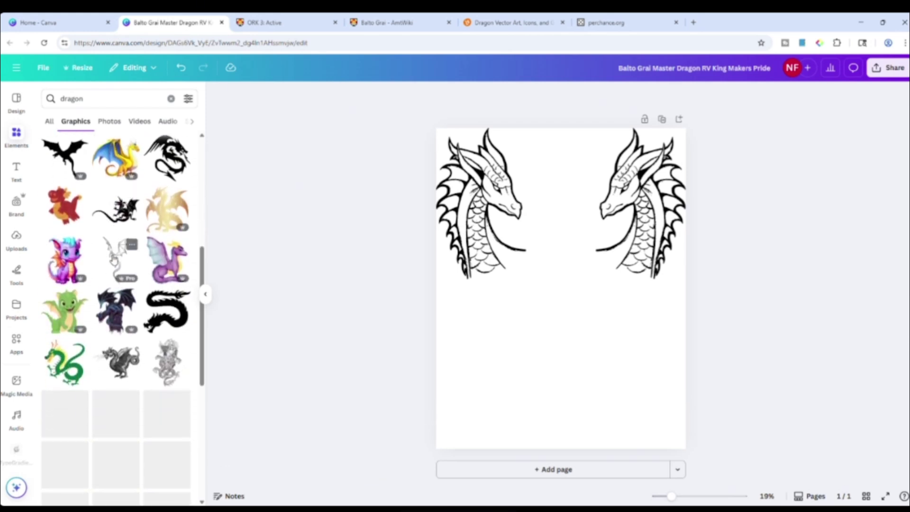
pyautogui.scroll(-5, 113, 258)
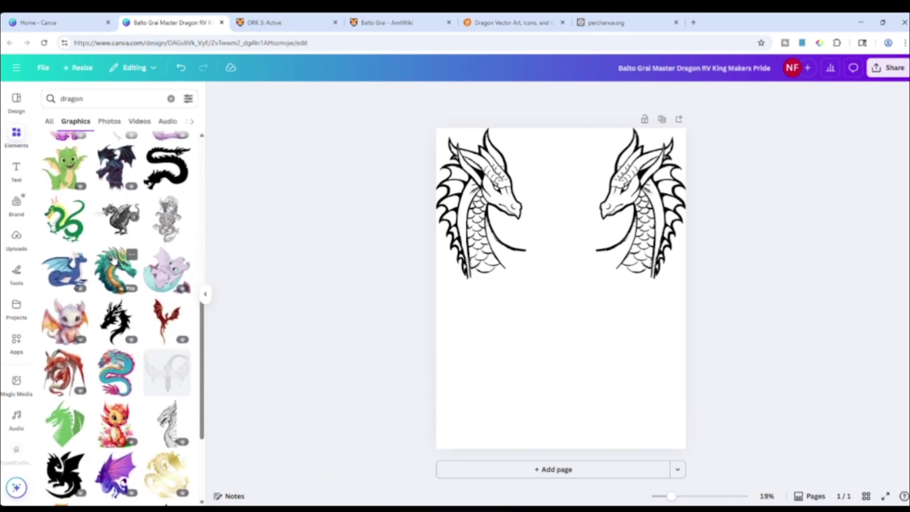
pyautogui.scroll(-2, 113, 258)
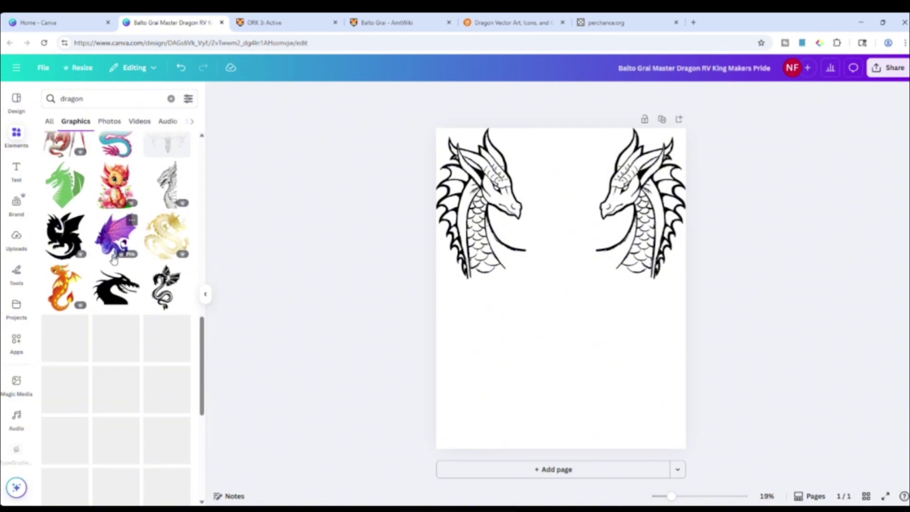
pyautogui.scroll(-2, 112, 259)
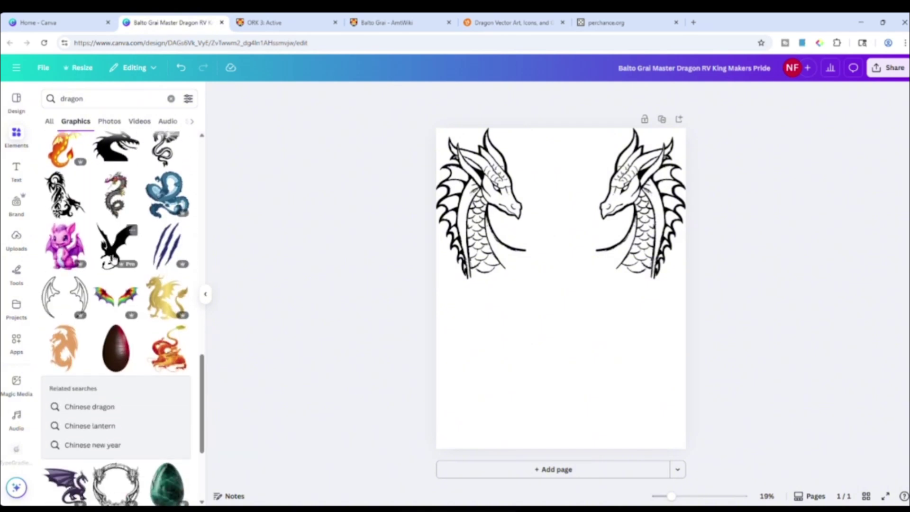
pyautogui.scroll(-6, 112, 259)
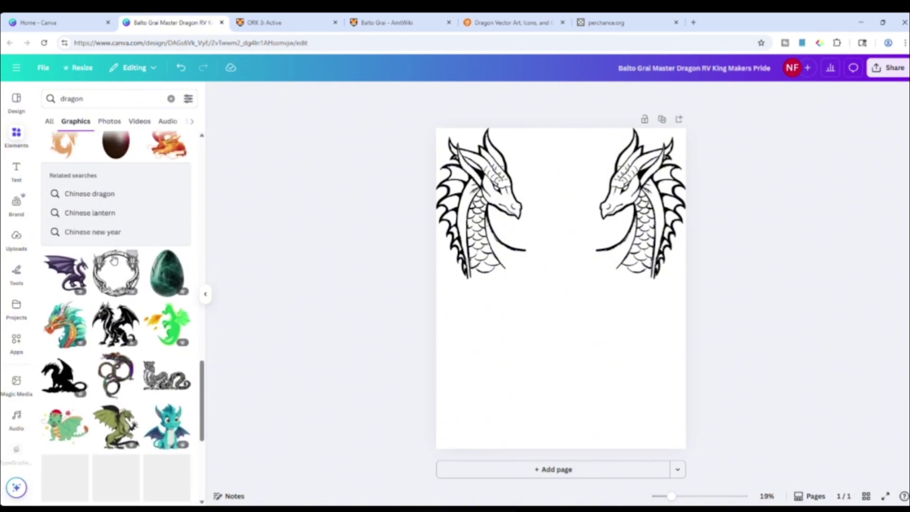
pyautogui.scroll(-3, 113, 258)
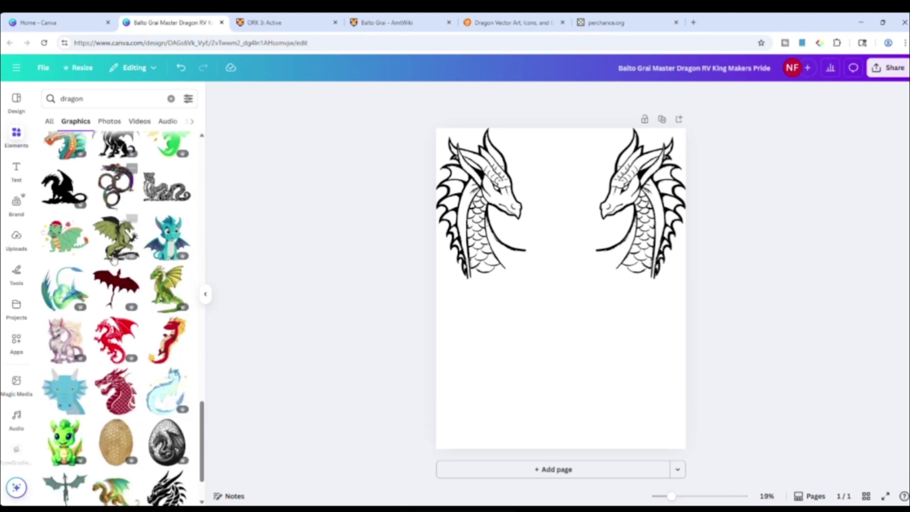
pyautogui.scroll(-4, 113, 258)
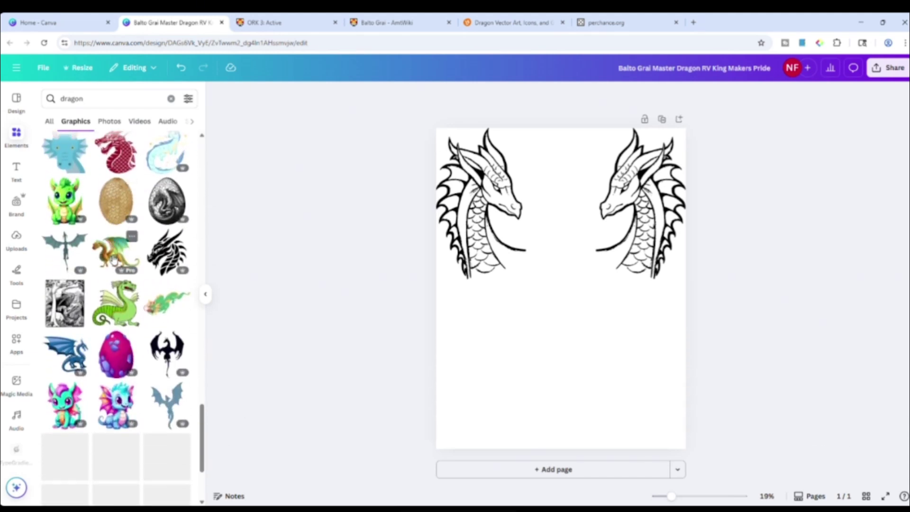
pyautogui.click(77, 285)
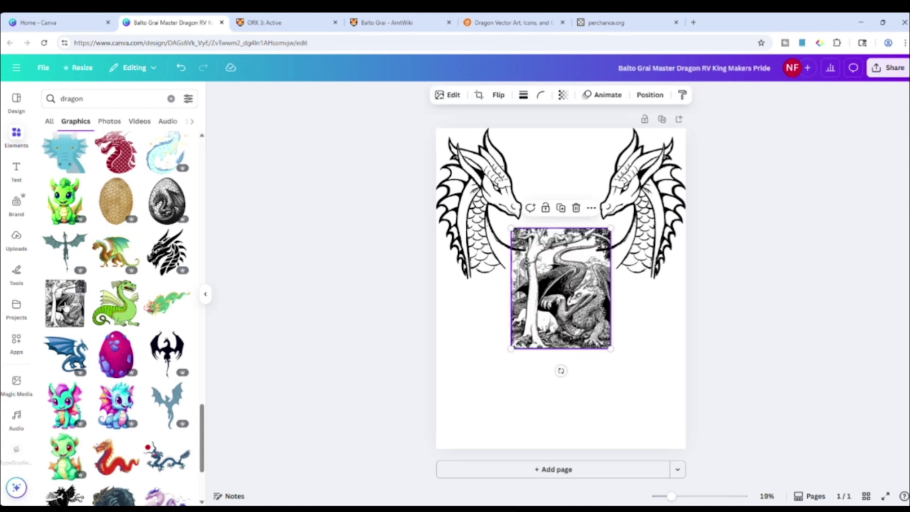
# - Enlarge the engraved dragon and delete both dragon head outlines
pyautogui.moveTo(611, 349); pyautogui.dragTo(713, 428)
pyautogui.click(481, 204)
pyautogui.press('Delete')
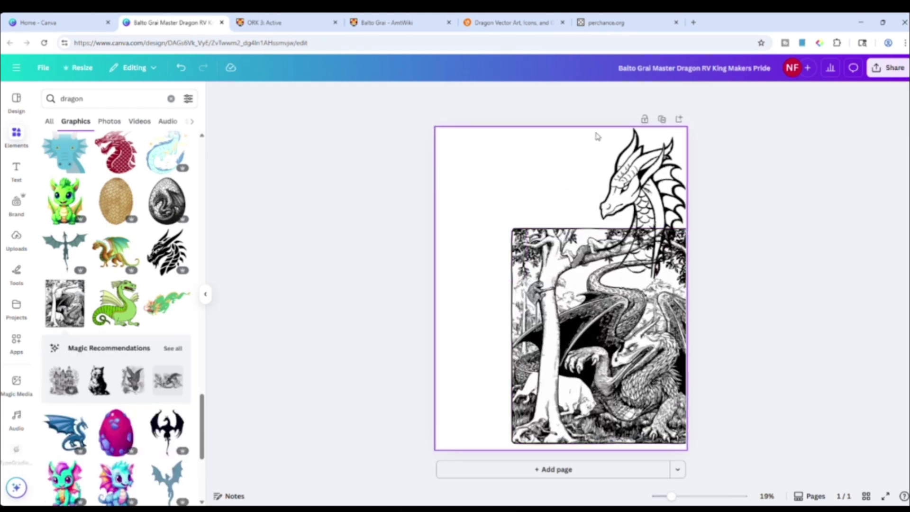
pyautogui.click(640, 174)
pyautogui.press('Delete')
# - Shrink the engraved dragon to about half the page and align it top-left
pyautogui.moveTo(624, 285); pyautogui.dragTo(564, 209)
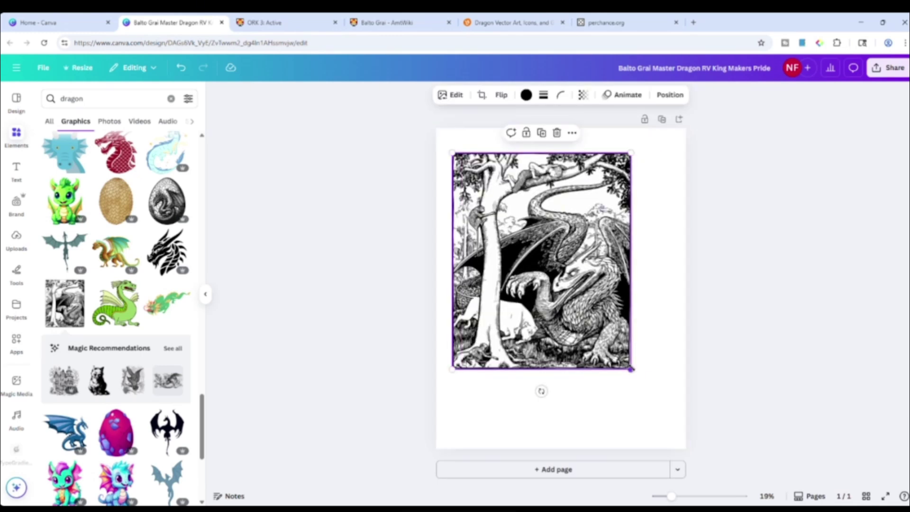
pyautogui.moveTo(631, 369); pyautogui.dragTo(543, 264)
pyautogui.moveTo(512, 208); pyautogui.dragTo(507, 209)
# - Search Google for 'book of kells' in a new tab and show image results
pyautogui.click(693, 22)
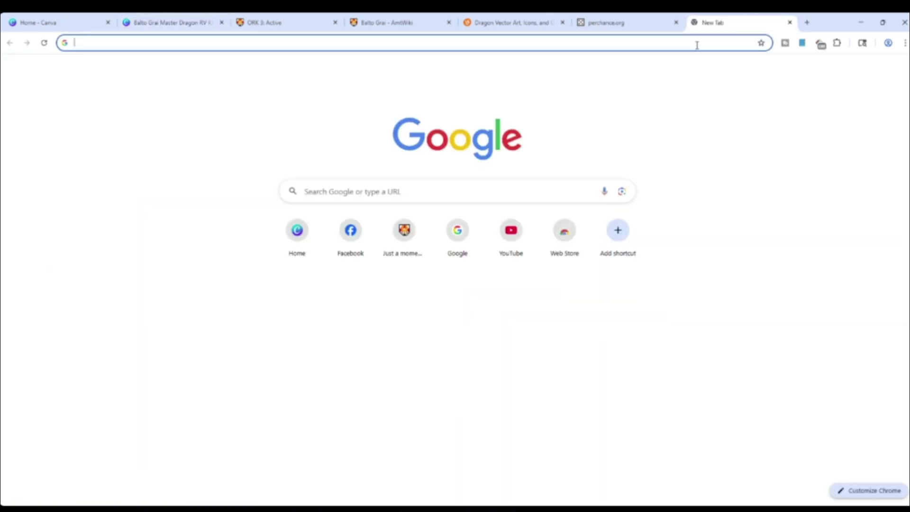
pyautogui.click(696, 43)
pyautogui.write('book of kells')
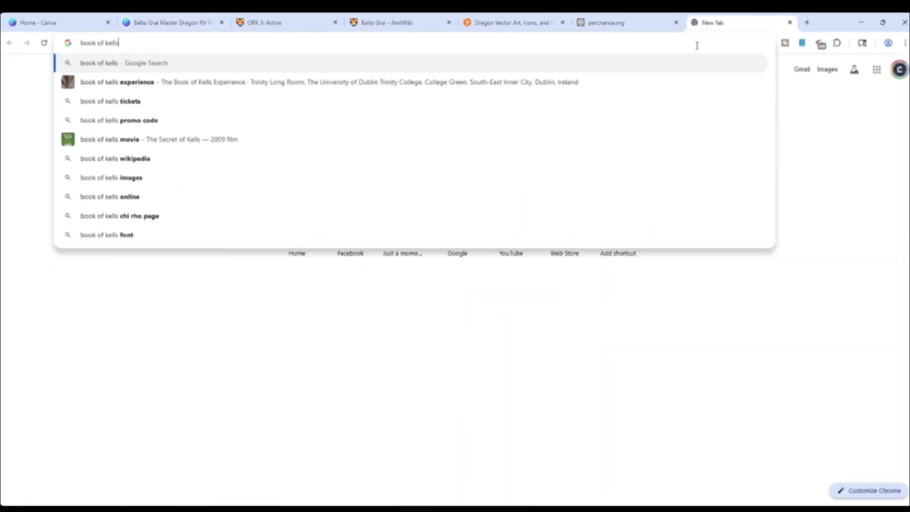
pyautogui.press('Return')
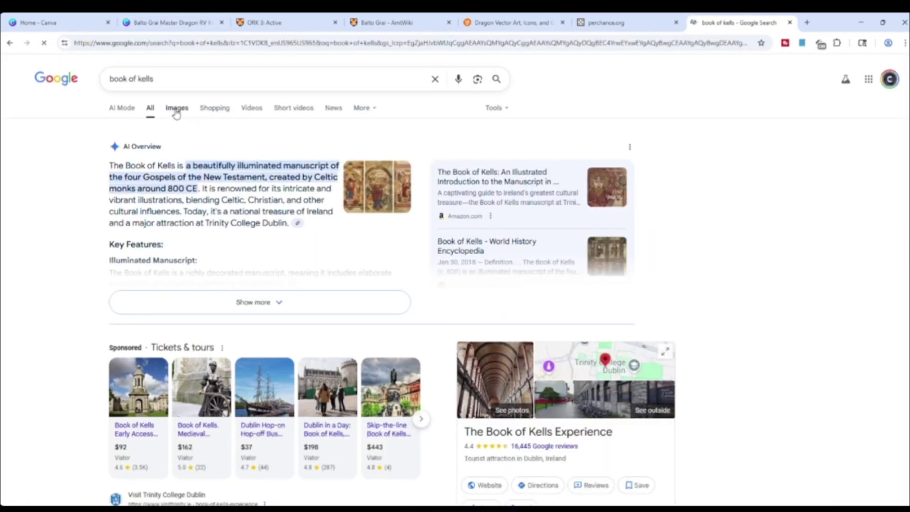
pyautogui.click(175, 109)
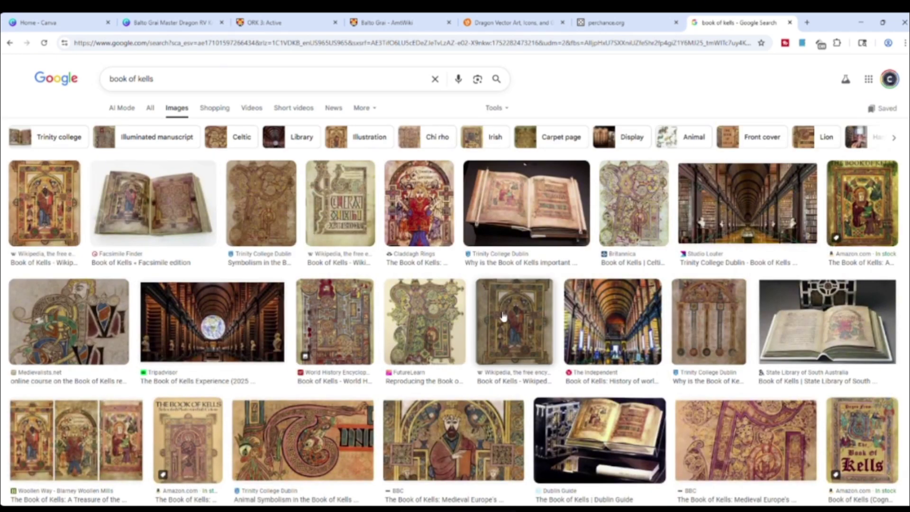
# - Preview the FutureLearn, Medium and ThoughtCo Book of Kells images, then return to the Canva design
pyautogui.click(417, 312)
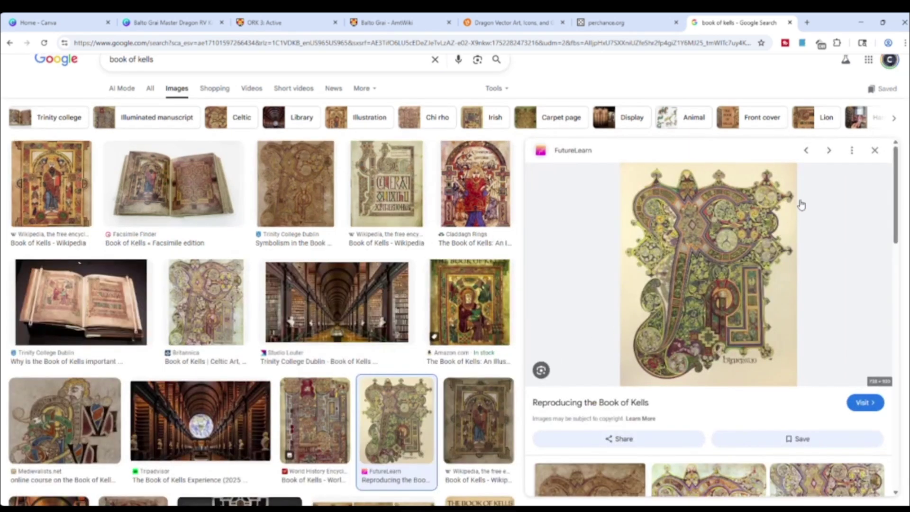
pyautogui.click(875, 150)
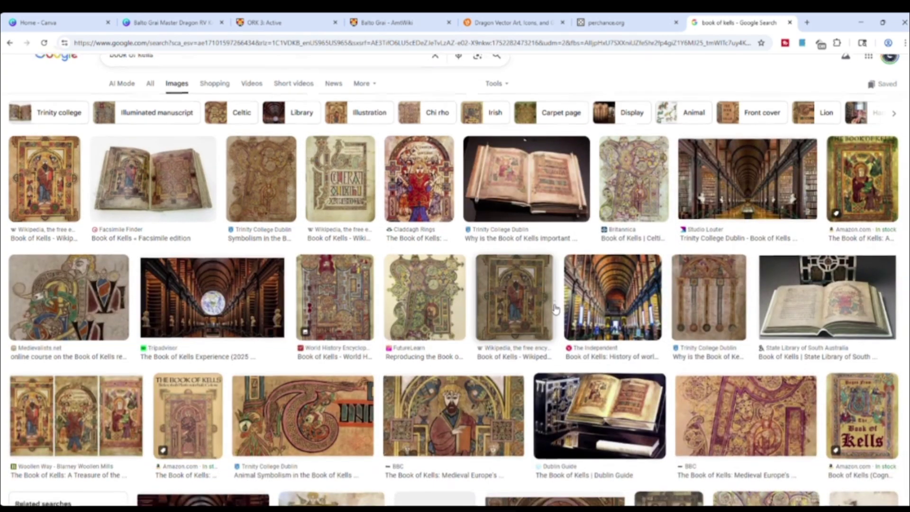
pyautogui.scroll(-6, 341, 281)
pyautogui.scroll(-1, 340, 281)
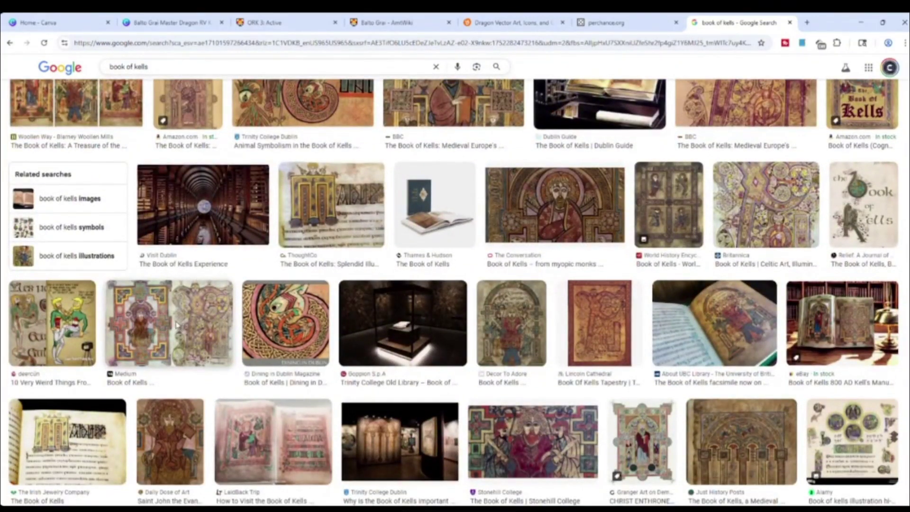
pyautogui.click(177, 326)
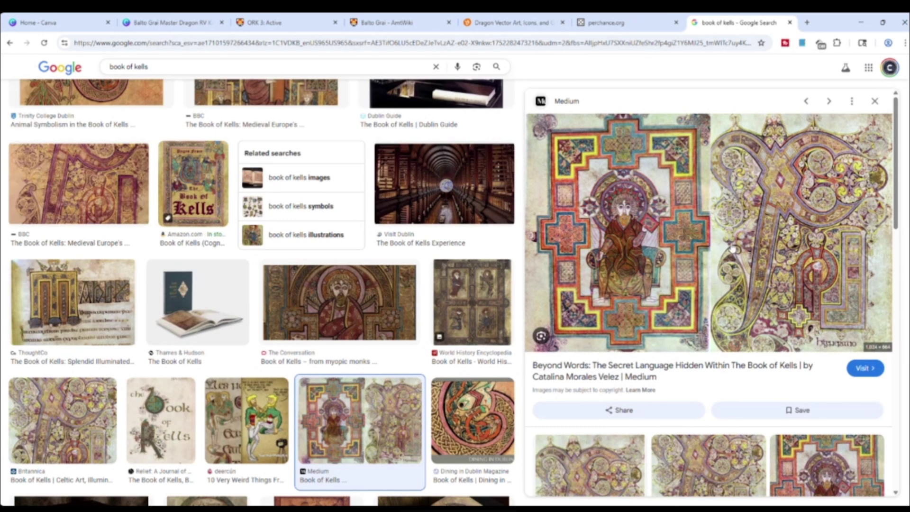
pyautogui.click(73, 304)
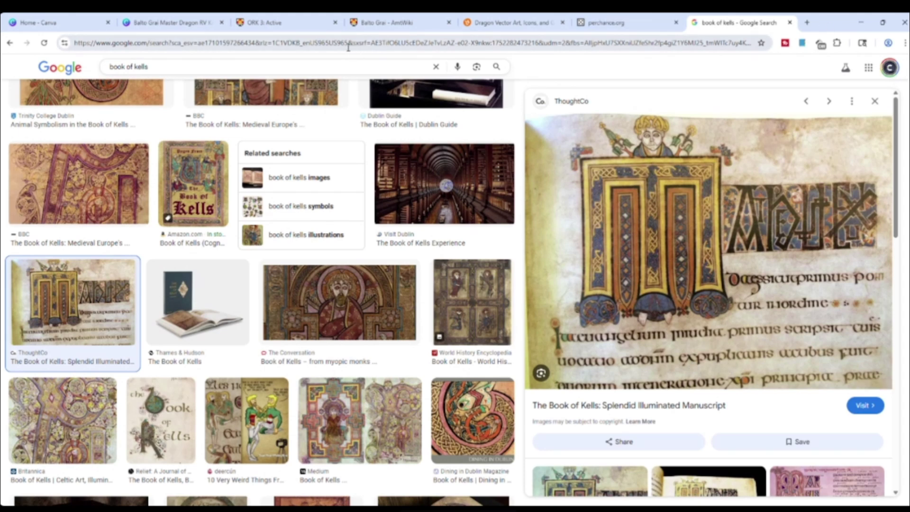
pyautogui.click(156, 23)
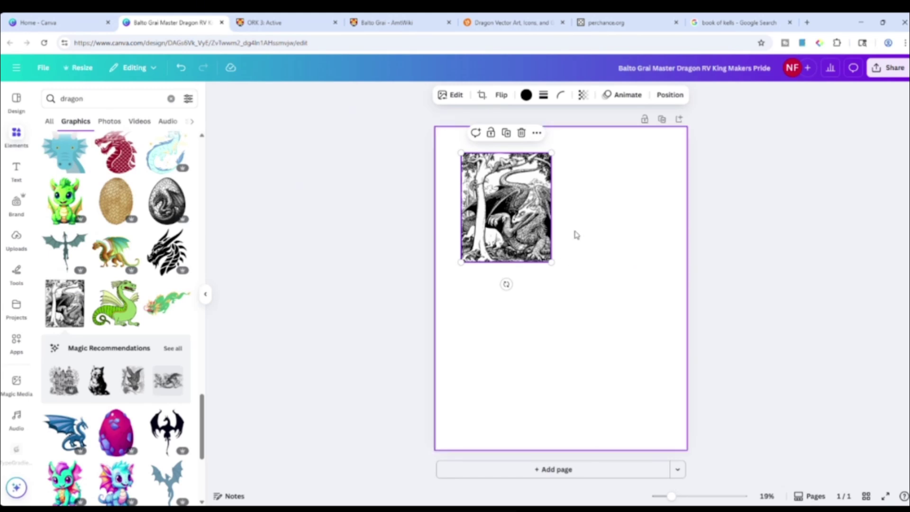
# - Fine-tune the engraved dragon's size and position at the top-left of the page
pyautogui.click(811, 245)
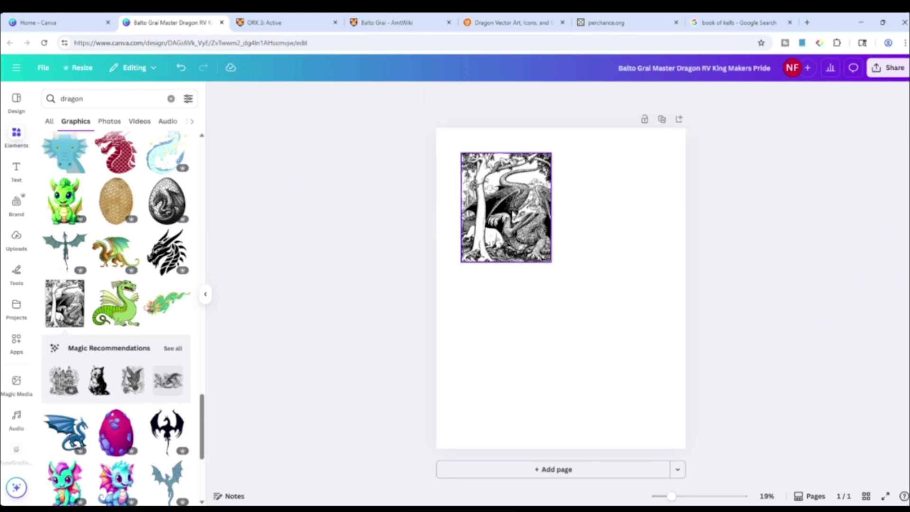
pyautogui.click(514, 216)
pyautogui.moveTo(551, 262); pyautogui.dragTo(573, 287)
pyautogui.moveTo(522, 217)
pyautogui.mouseDown()
pyautogui.moveTo(520, 209)
pyautogui.moveTo(522, 216)
pyautogui.mouseUp()
pyautogui.click(675, 274)
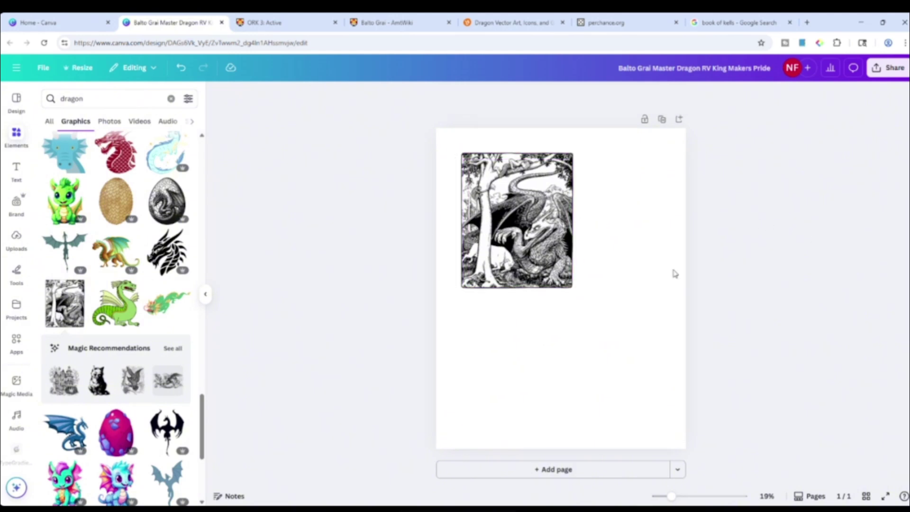
pyautogui.scroll(2, 606, 292)
pyautogui.scroll(1, 606, 292)
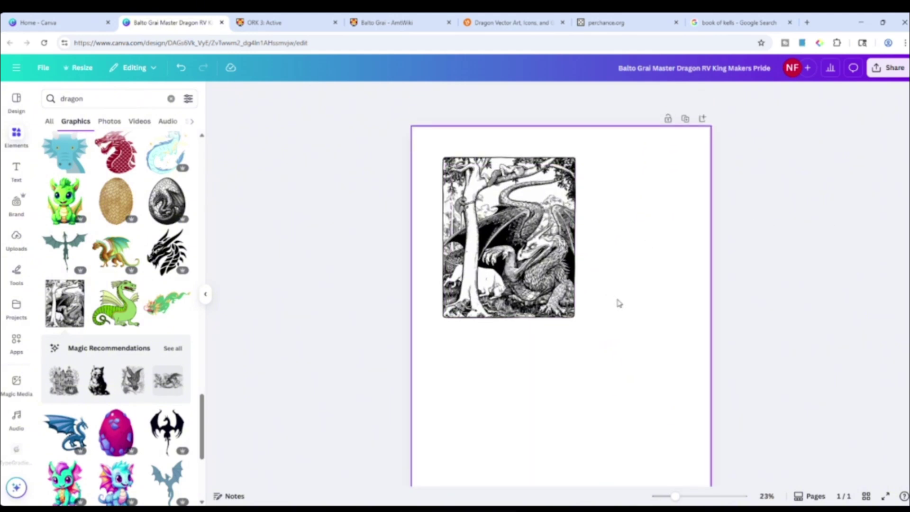
pyautogui.scroll(-2, 617, 332)
pyautogui.click(538, 227)
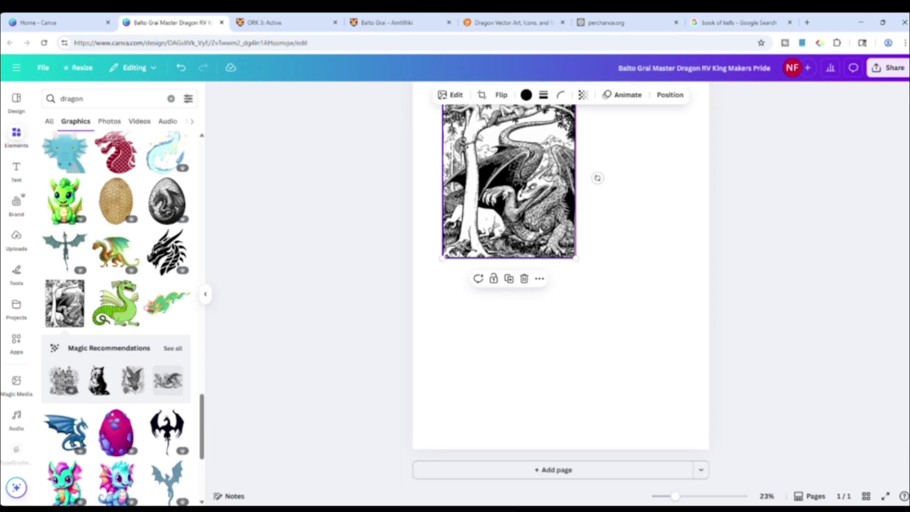
pyautogui.moveTo(576, 259); pyautogui.dragTo(567, 248)
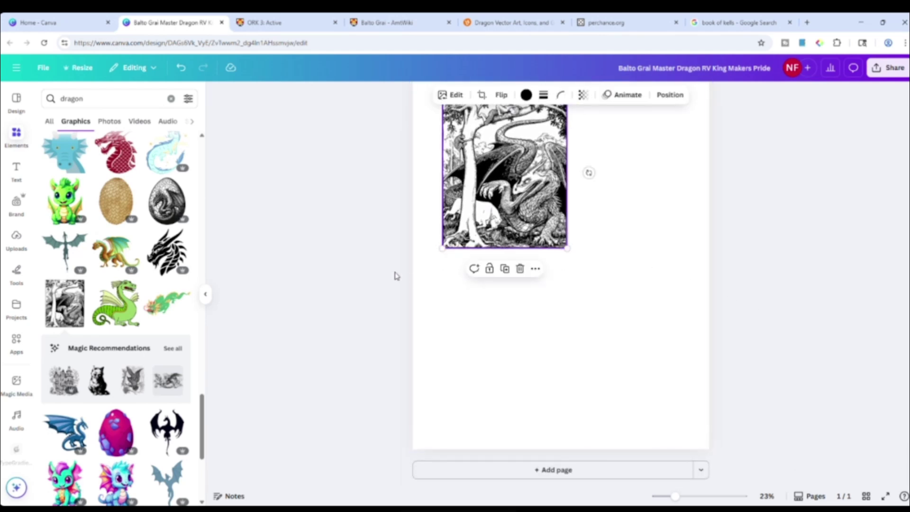
# - Browse the graphics Canva recommends as similar to the dragon
pyautogui.click(175, 350)
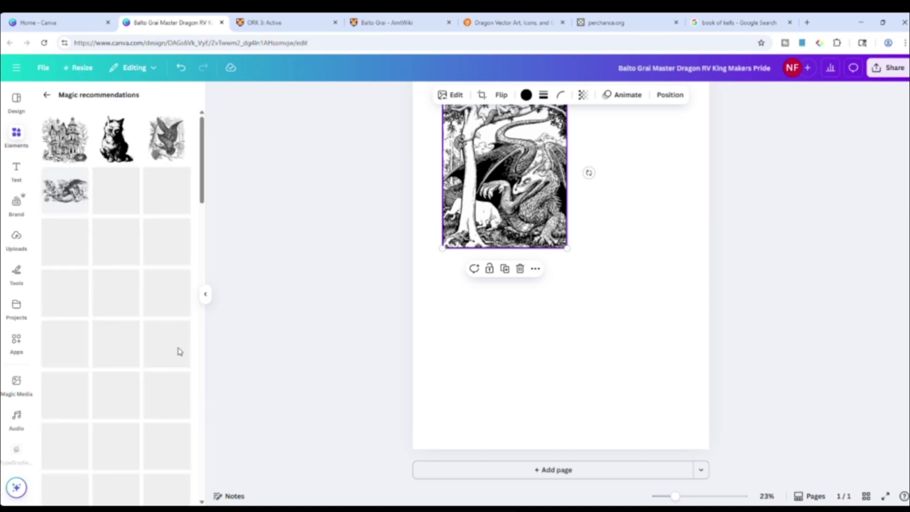
pyautogui.scroll(-15, 168, 304)
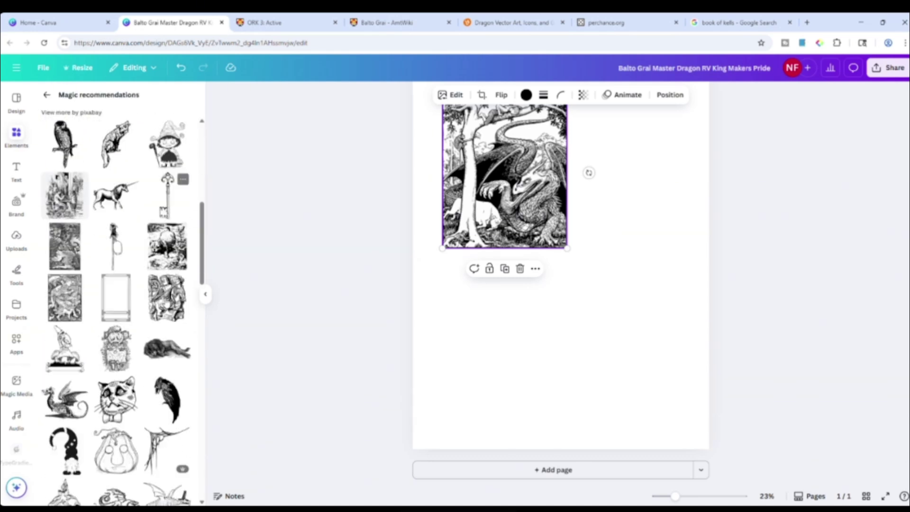
pyautogui.scroll(-10, 166, 303)
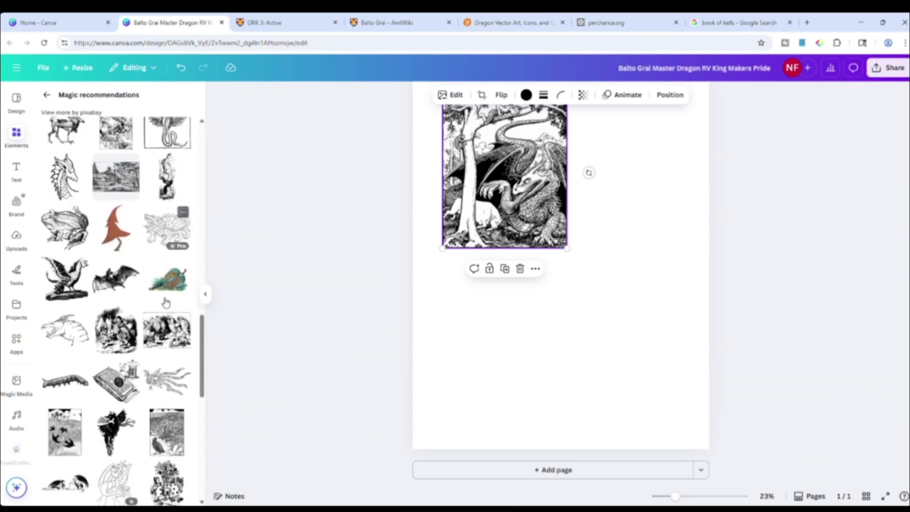
pyautogui.scroll(-5, 156, 326)
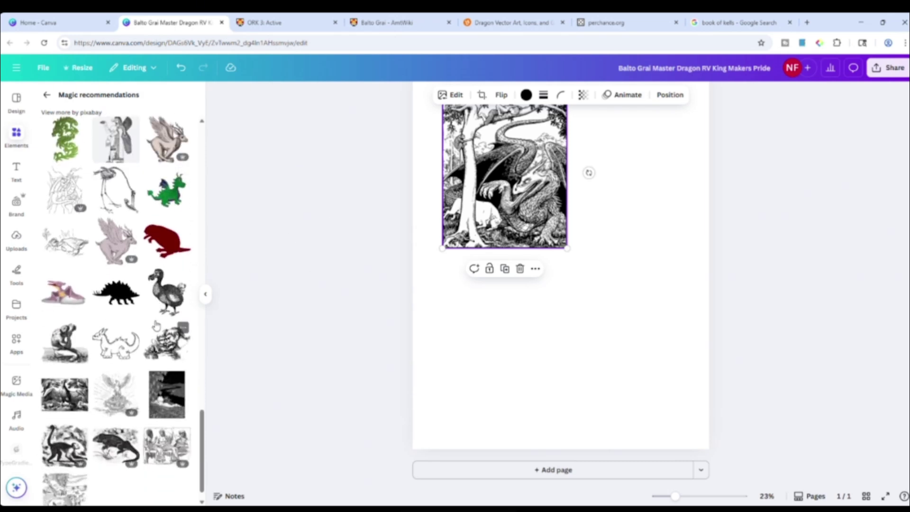
pyautogui.scroll(8, 156, 326)
pyautogui.scroll(15, 156, 326)
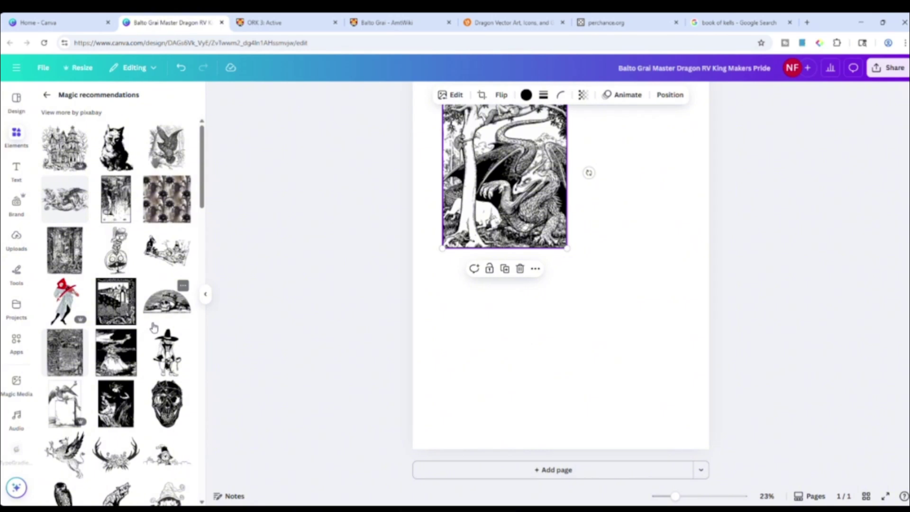
# - Deselect the dragon image and bring up the Text panel
pyautogui.click(399, 212)
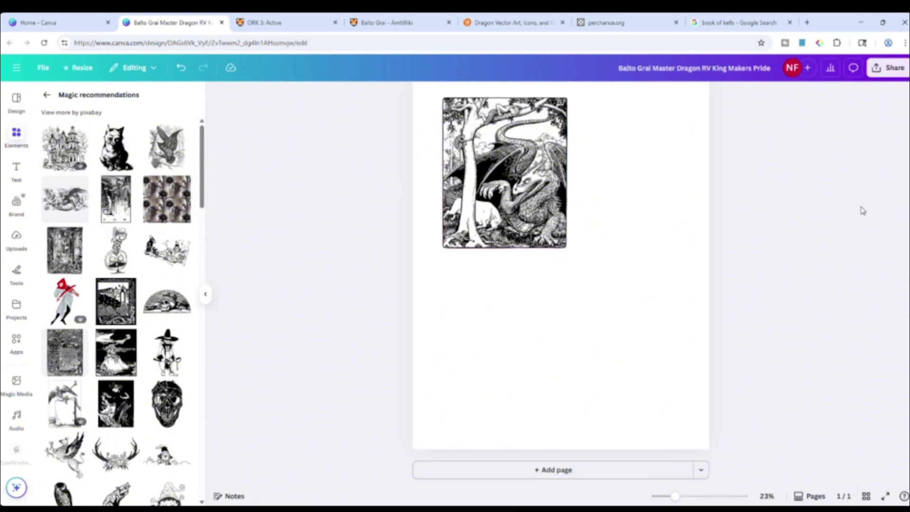
pyautogui.scroll(2, 806, 336)
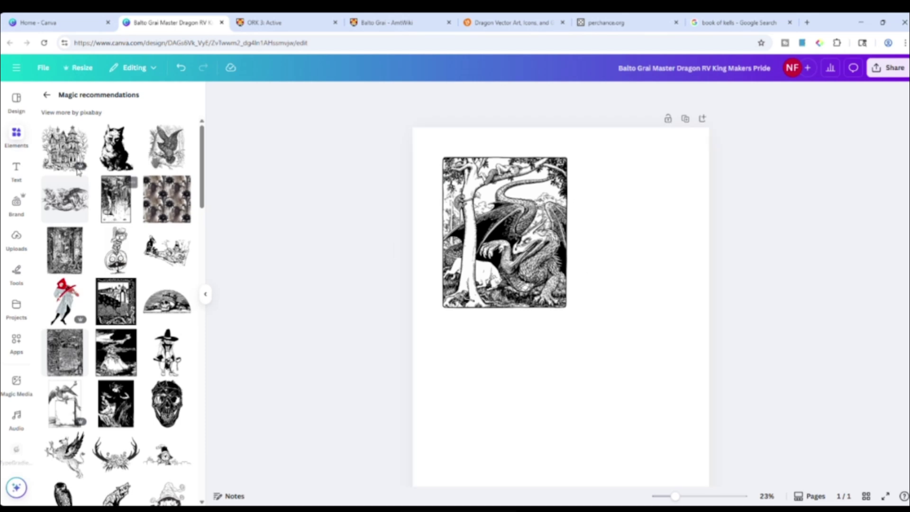
pyautogui.click(18, 168)
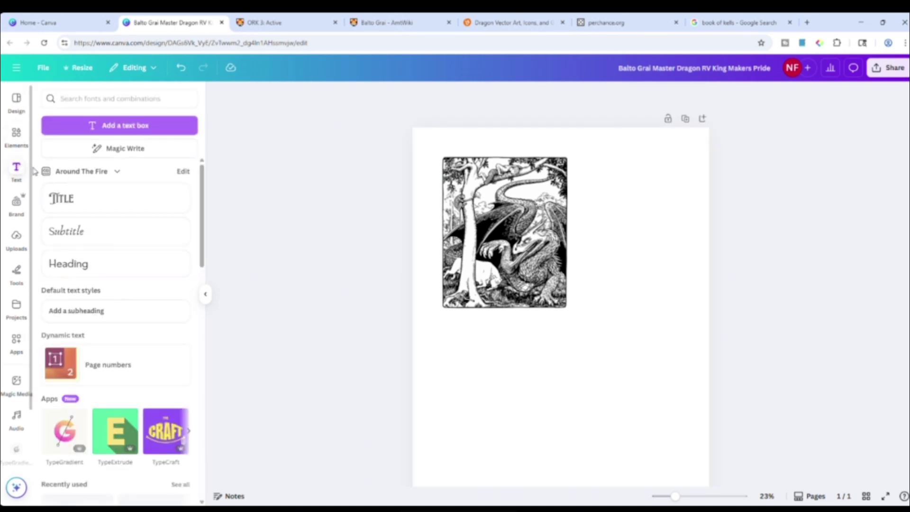
# - Add a Subtitle text, enlarge it to size 61, and place it beside the dragon's top
pyautogui.click(114, 232)
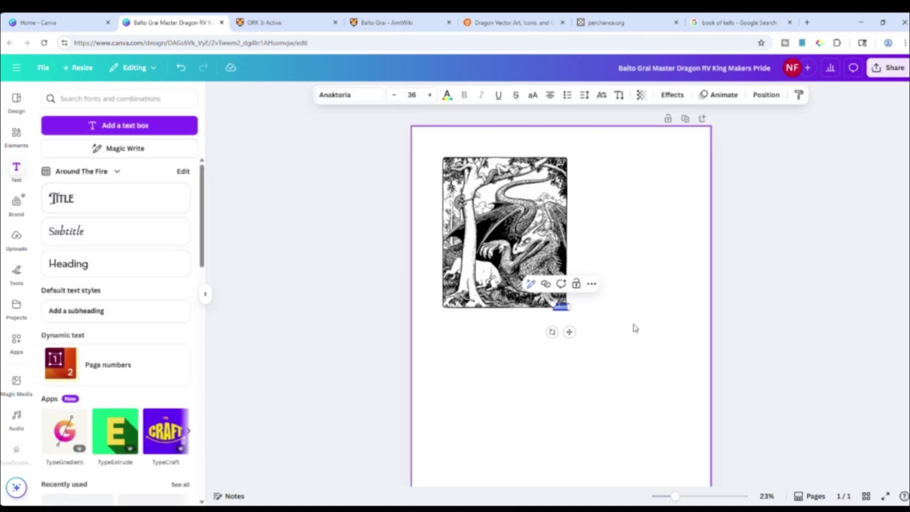
pyautogui.click(556, 327)
pyautogui.moveTo(562, 307); pyautogui.dragTo(702, 184)
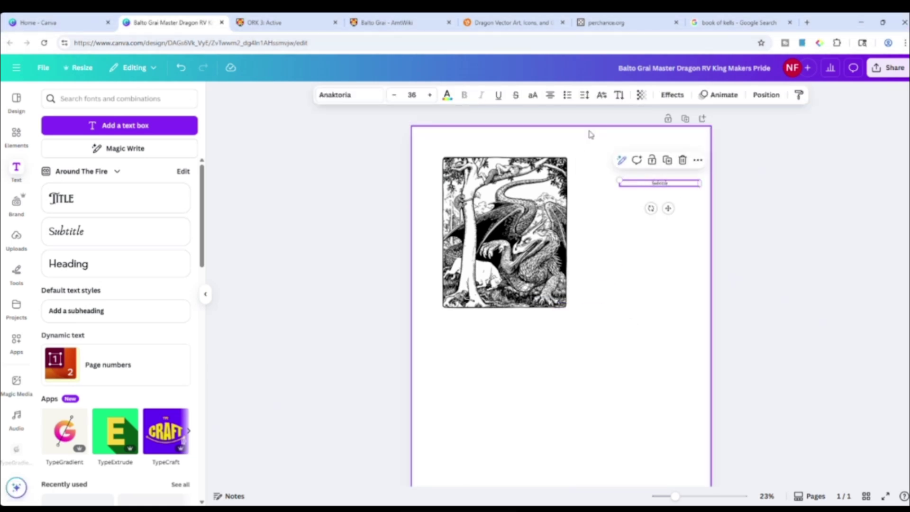
pyautogui.click(430, 96)
pyautogui.click(430, 96)
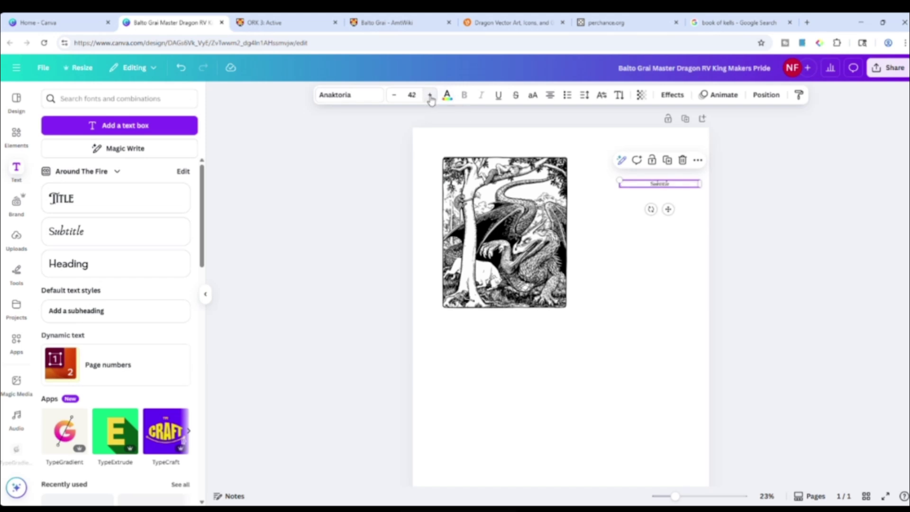
pyautogui.click(430, 97)
pyautogui.click(430, 96)
pyautogui.click(430, 96)
pyautogui.click(430, 97)
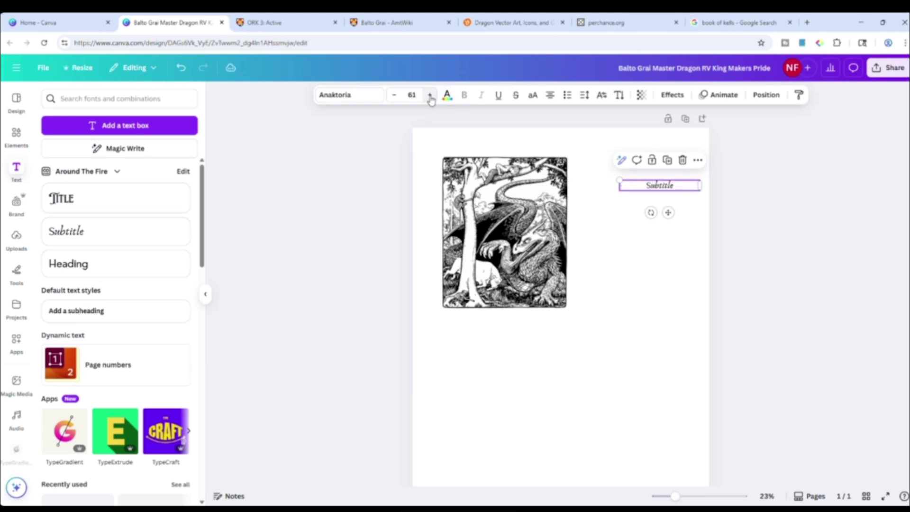
pyautogui.moveTo(687, 186); pyautogui.dragTo(621, 162)
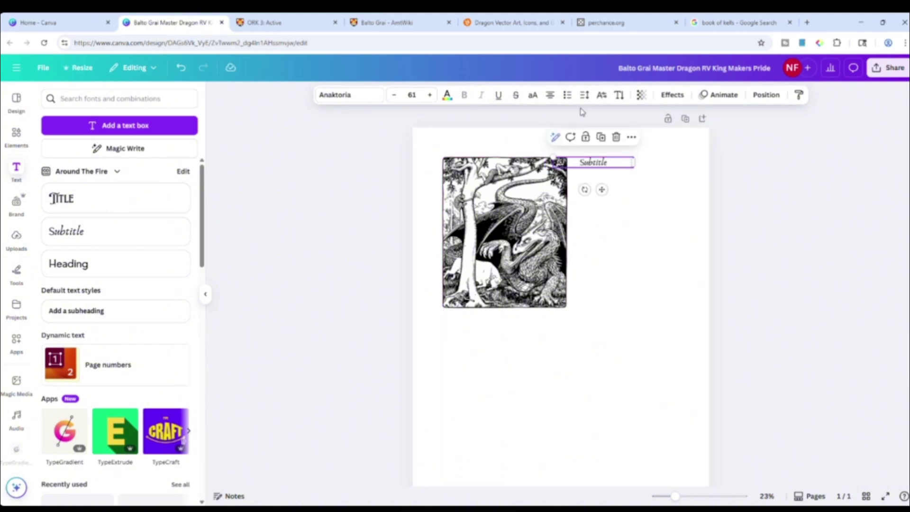
# - Left-align the subtitle, nudge it right of the image, and start editing its placeholder
pyautogui.click(551, 97)
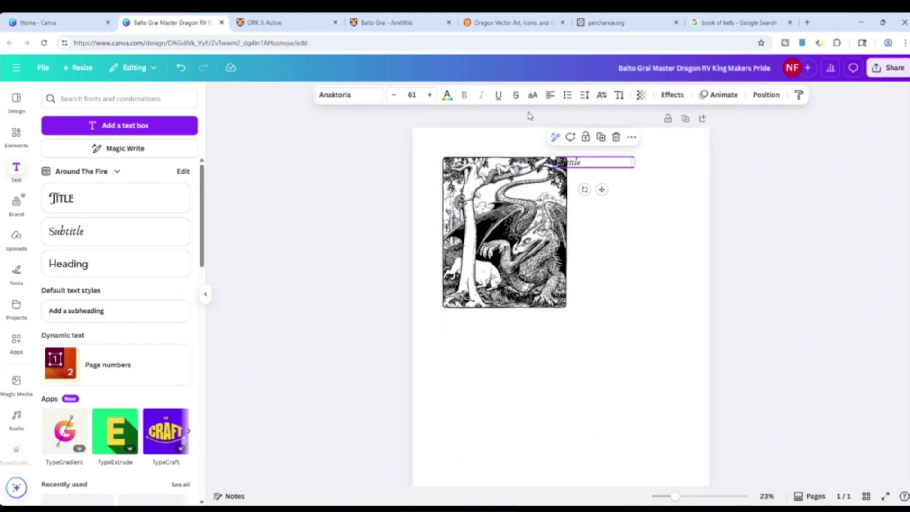
pyautogui.click(553, 96)
pyautogui.click(552, 97)
pyautogui.moveTo(609, 162); pyautogui.dragTo(694, 163)
pyautogui.doubleClick(668, 163)
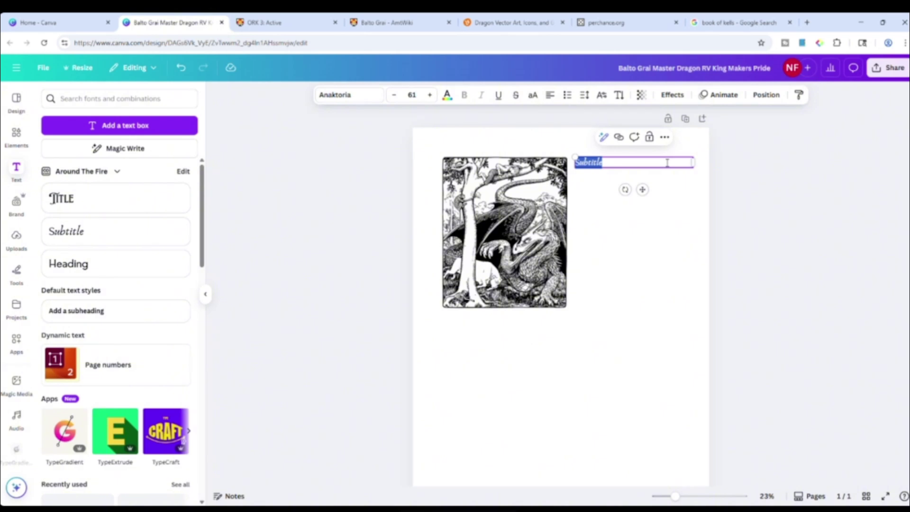
pyautogui.scroll(-2, 644, 238)
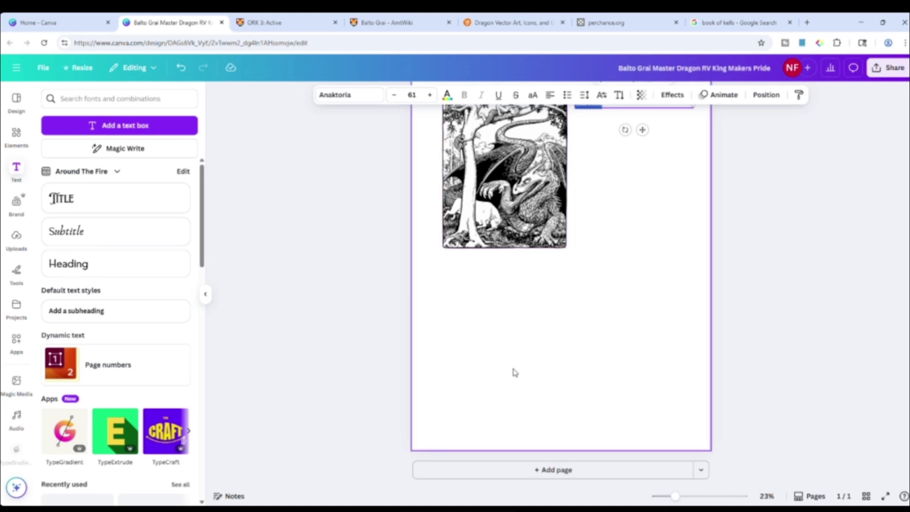
pyautogui.scroll(2, 516, 372)
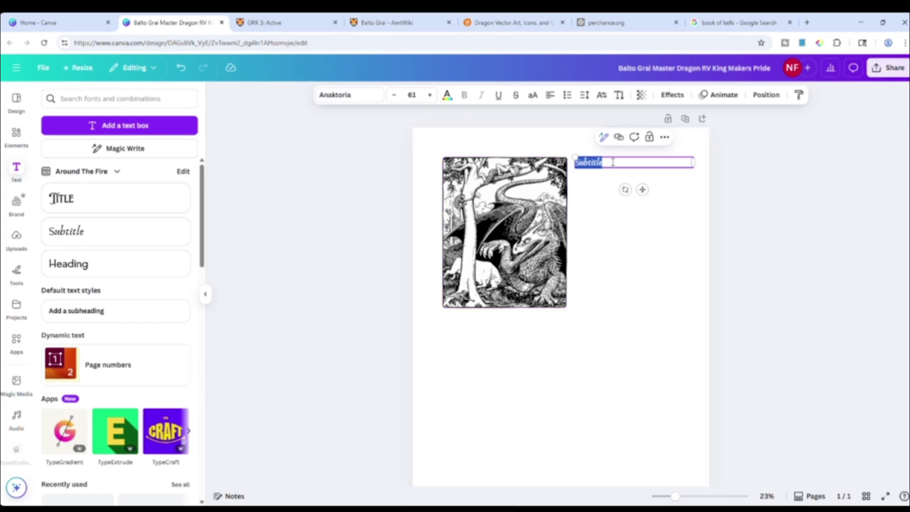
# - Type the Kingdom of Winter's Edge award paragraph, ending 'Master Dragon', fixing line breaks
pyautogui.write('A')
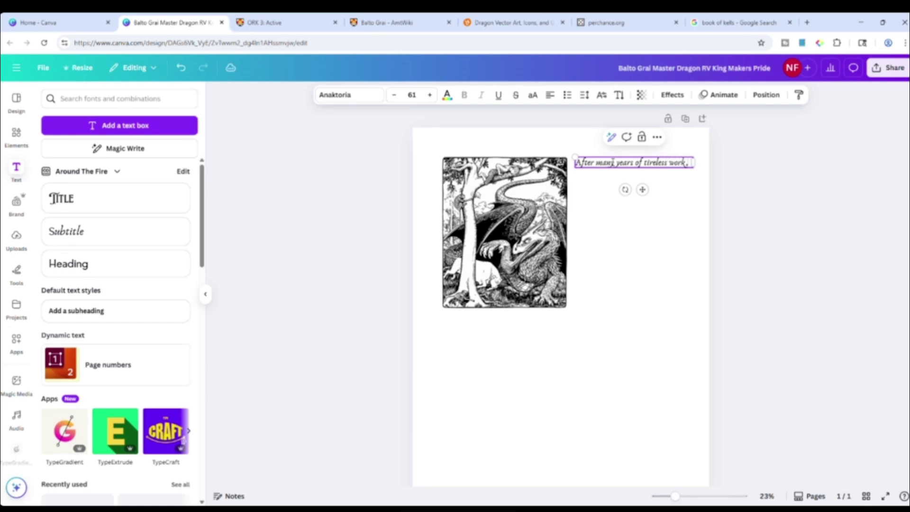
pyautogui.press('Return')
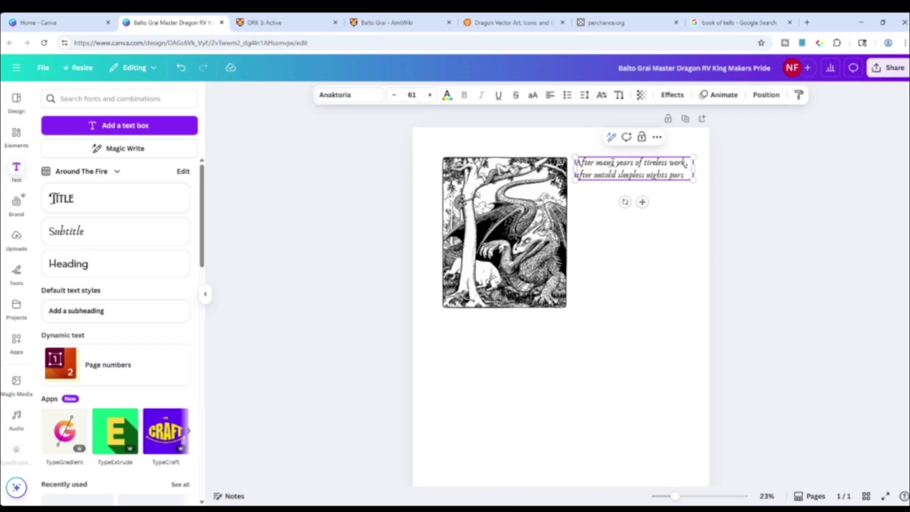
pyautogui.write('ing')
pyautogui.press('BackSpace')
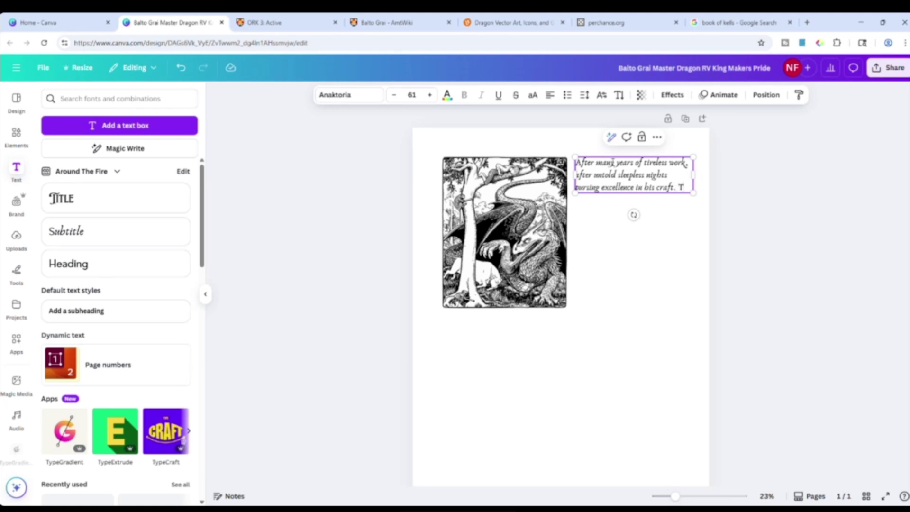
pyautogui.press('Return')
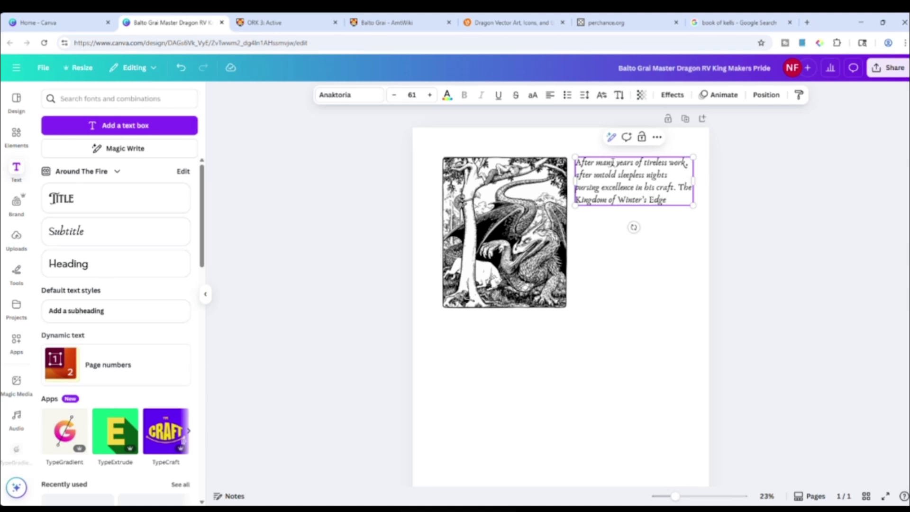
pyautogui.write('s hereby award the most deserving')
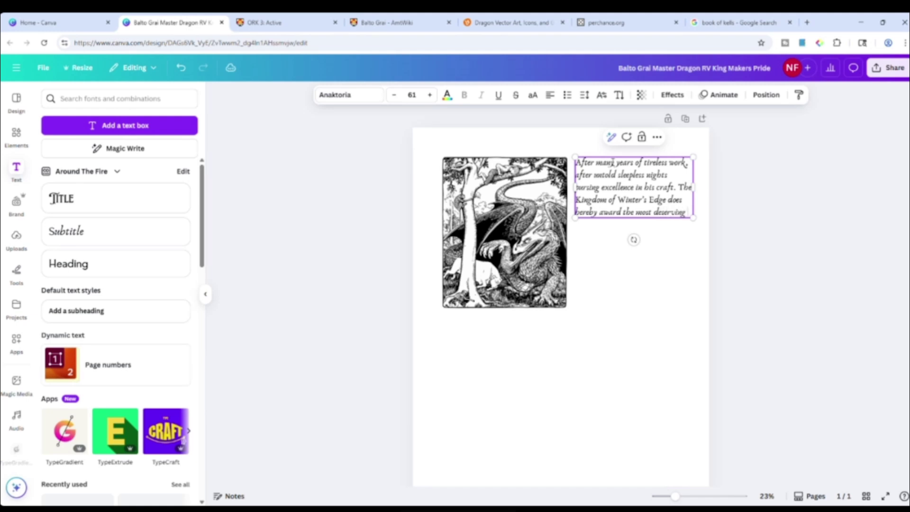
pyautogui.write('Balto Grai with the title of')
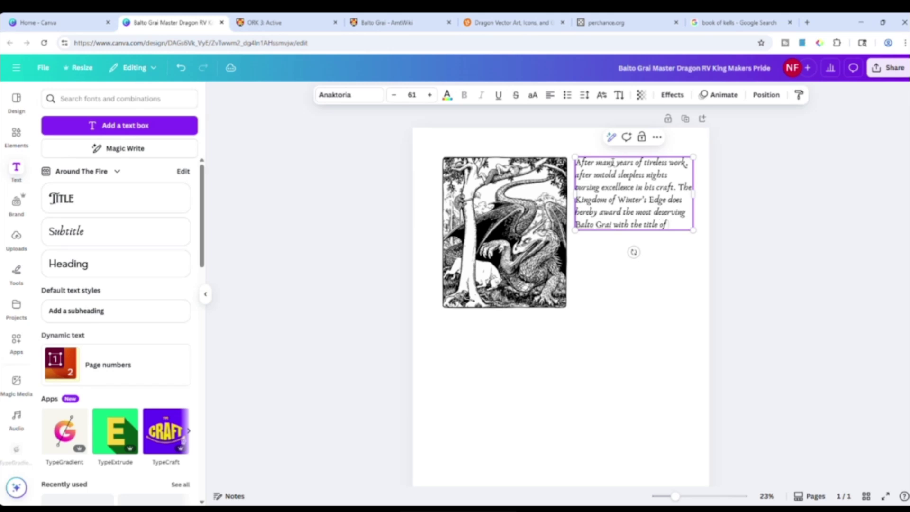
pyautogui.write(' Dragon.')
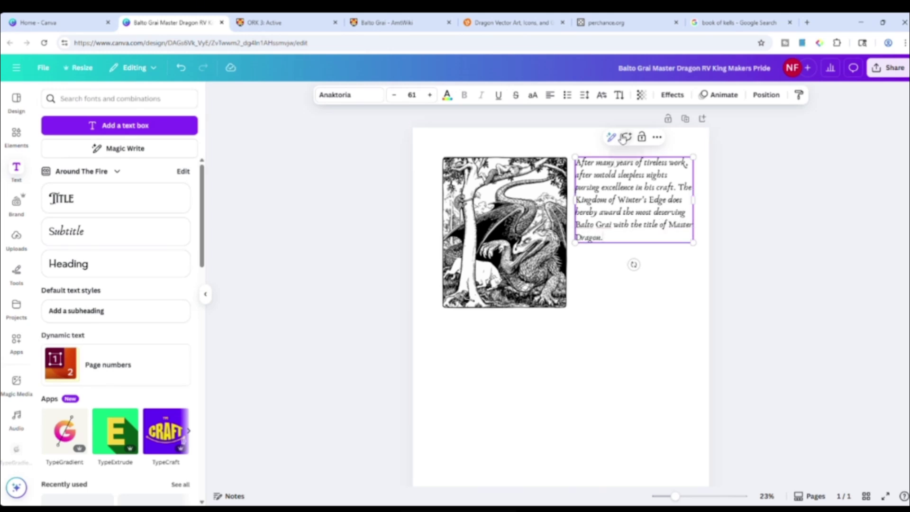
# - Raise the award paragraph's font size to 65
pyautogui.click(626, 374)
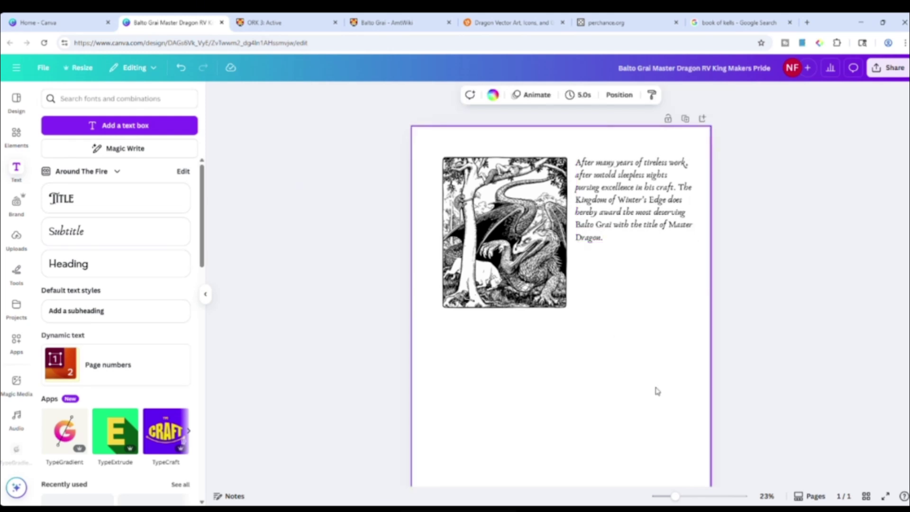
pyautogui.scroll(-1, 855, 355)
pyautogui.click(642, 145)
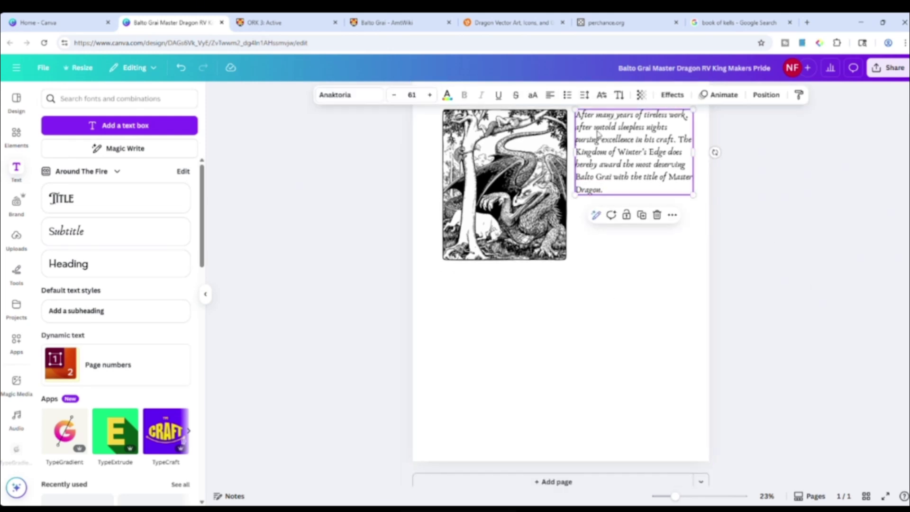
pyautogui.click(430, 94)
pyautogui.click(430, 95)
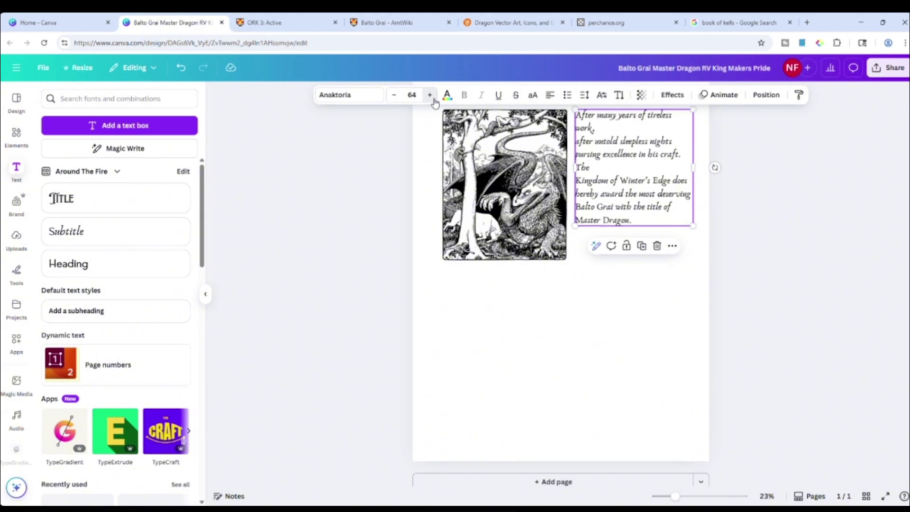
pyautogui.click(430, 95)
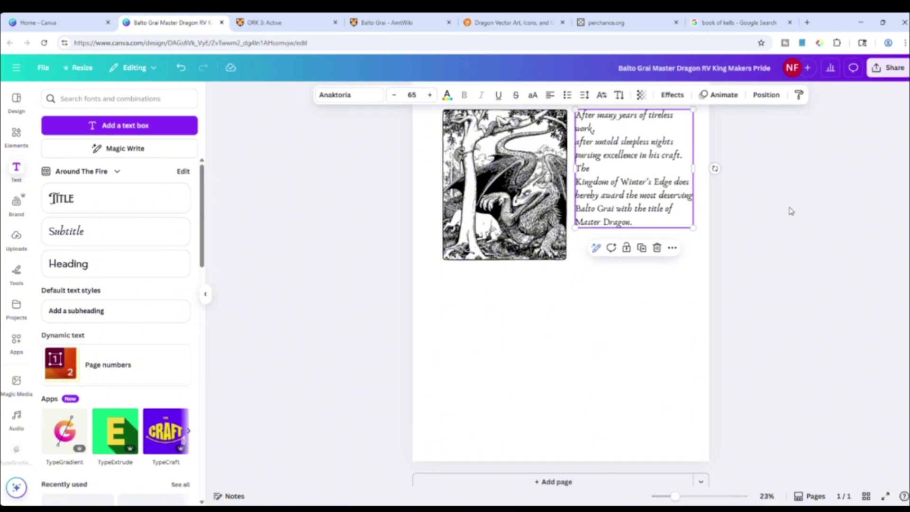
pyautogui.click(791, 211)
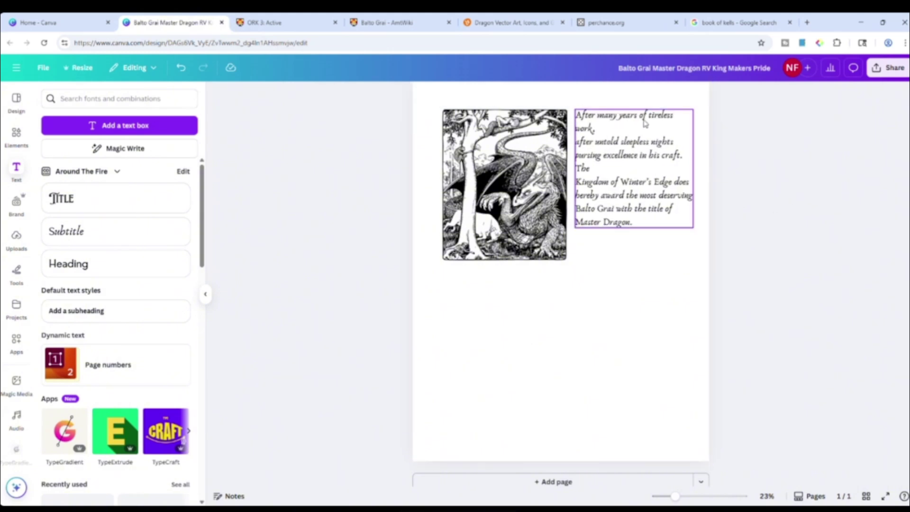
# - Remove the line breaks after "work," and after "The" in the award text
pyautogui.click(577, 149)
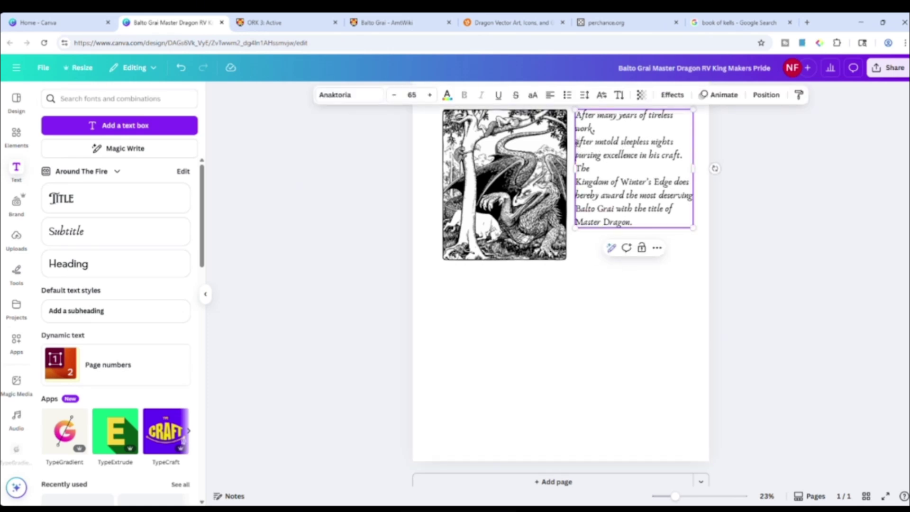
pyautogui.press('BackSpace')
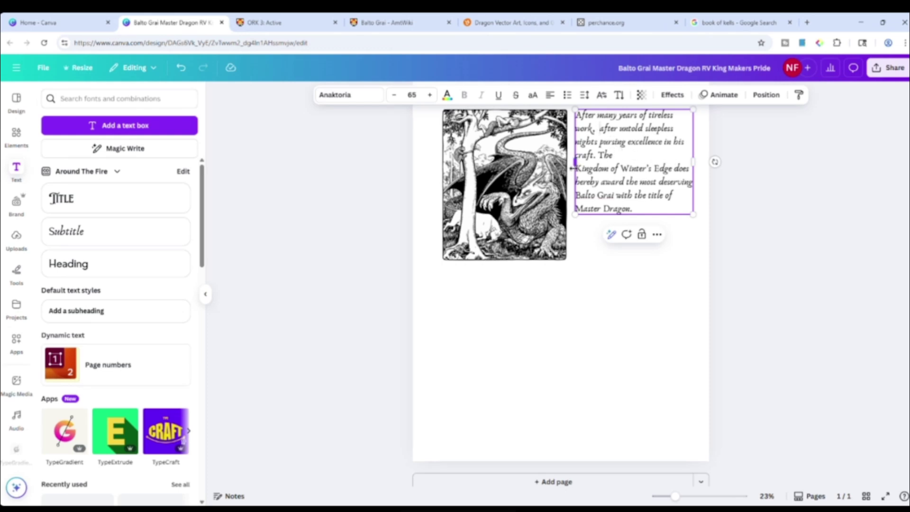
pyautogui.press('BackSpace')
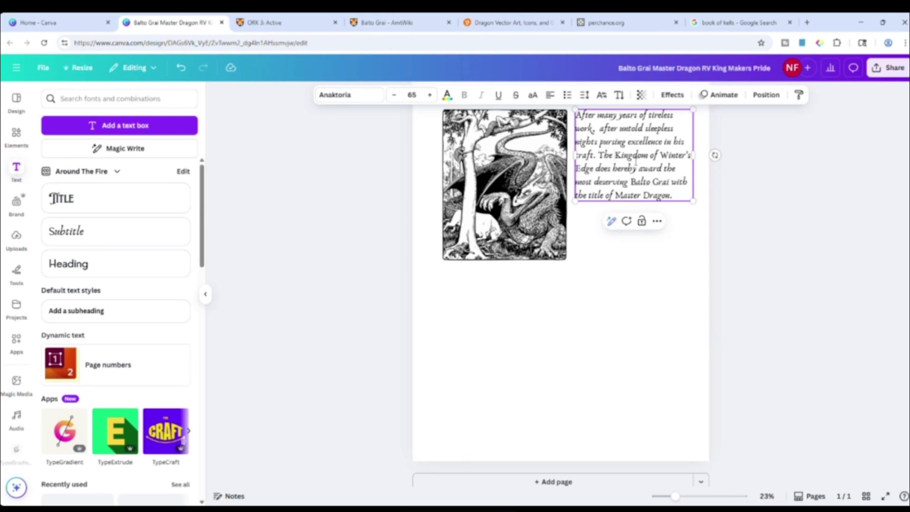
pyautogui.click(763, 251)
pyautogui.scroll(2, 646, 210)
# - Enlarge the award text to about size 82 so it spans the picture's height
pyautogui.click(646, 209)
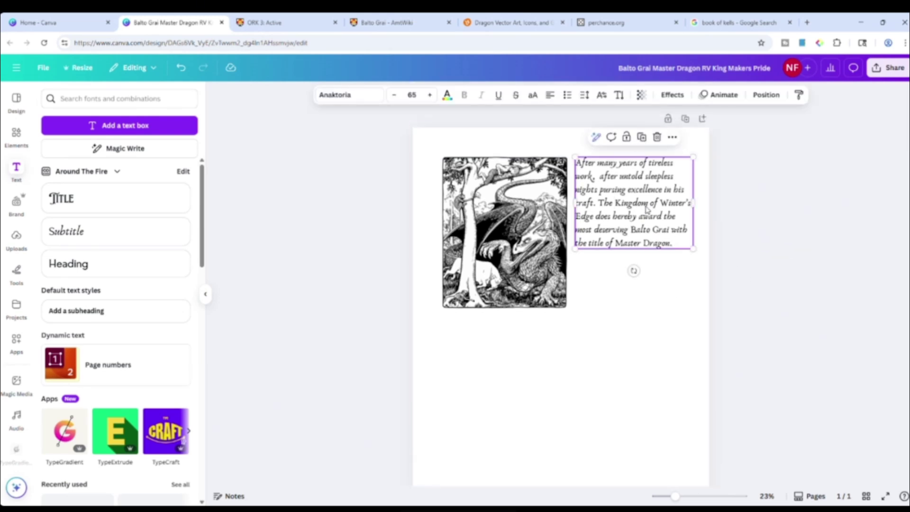
pyautogui.click(430, 95)
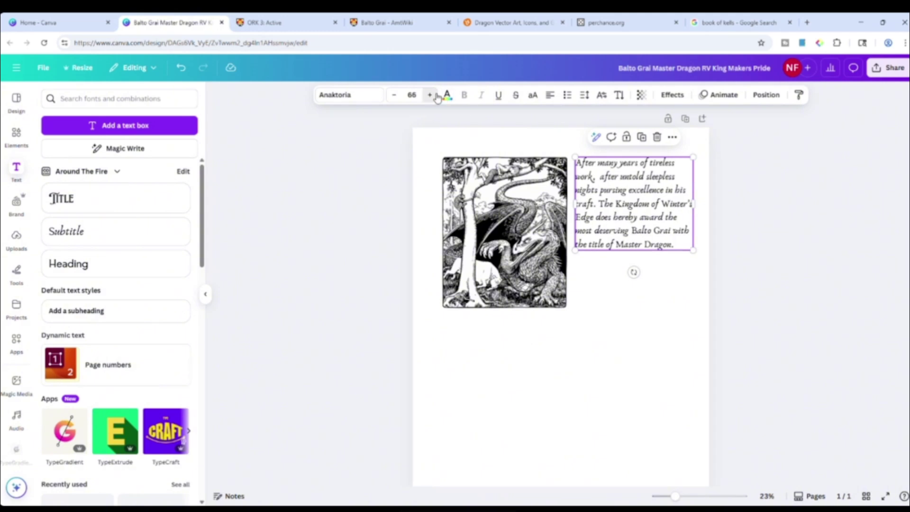
pyautogui.click(430, 94)
pyautogui.click(430, 95)
pyautogui.click(430, 95)
pyautogui.click(430, 95)
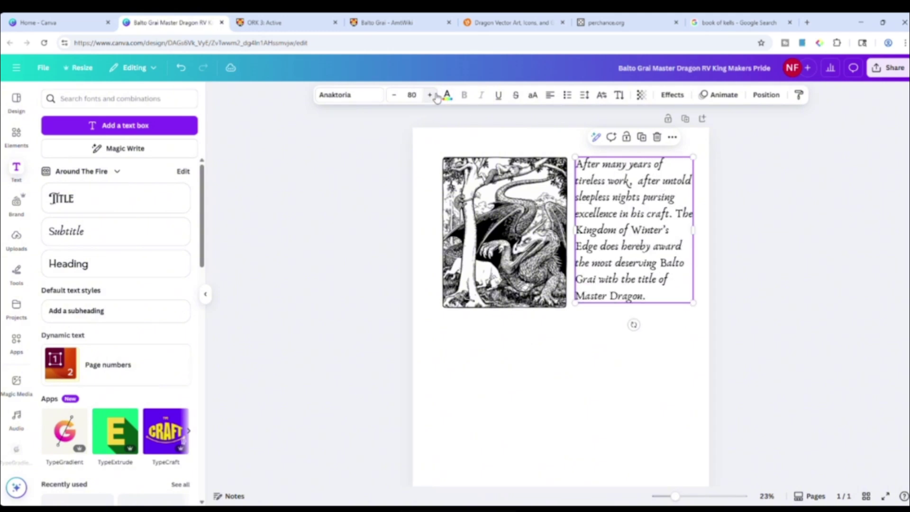
pyautogui.click(430, 95)
pyautogui.click(430, 95)
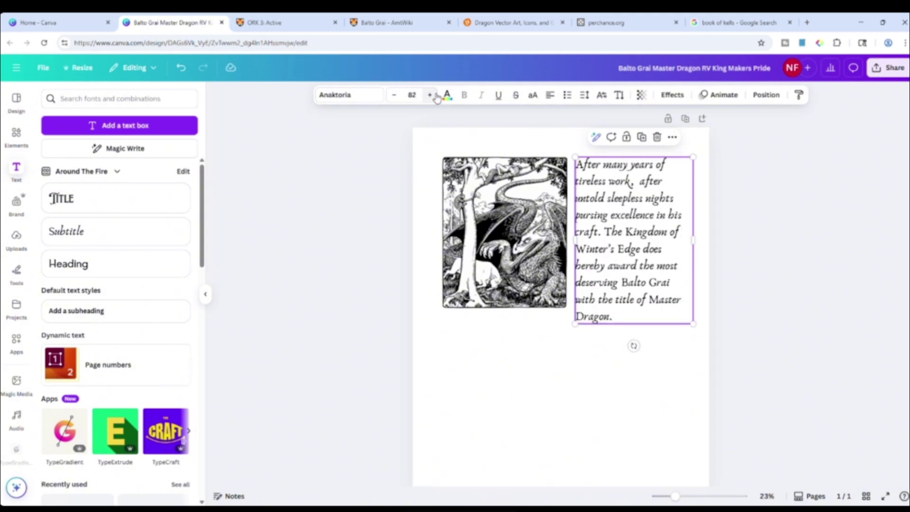
pyautogui.click(394, 95)
pyautogui.click(812, 292)
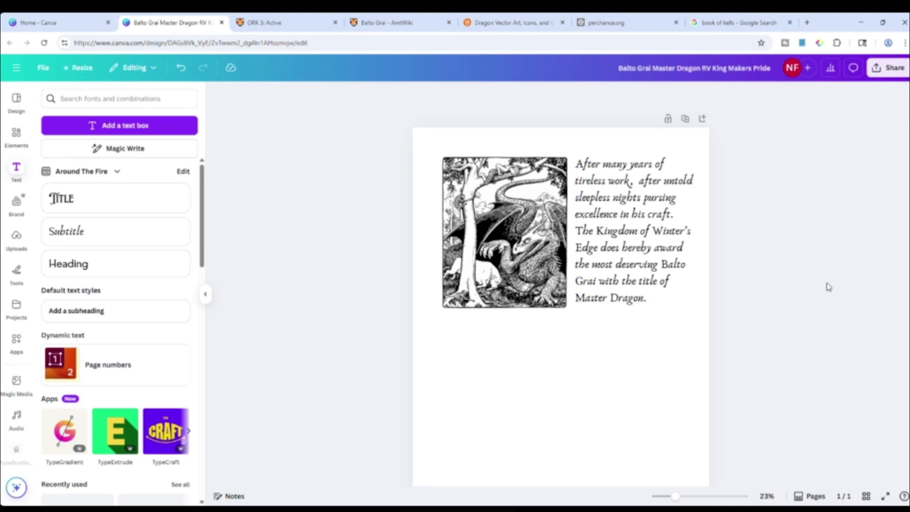
pyautogui.scroll(-2, 784, 319)
pyautogui.scroll(2, 707, 284)
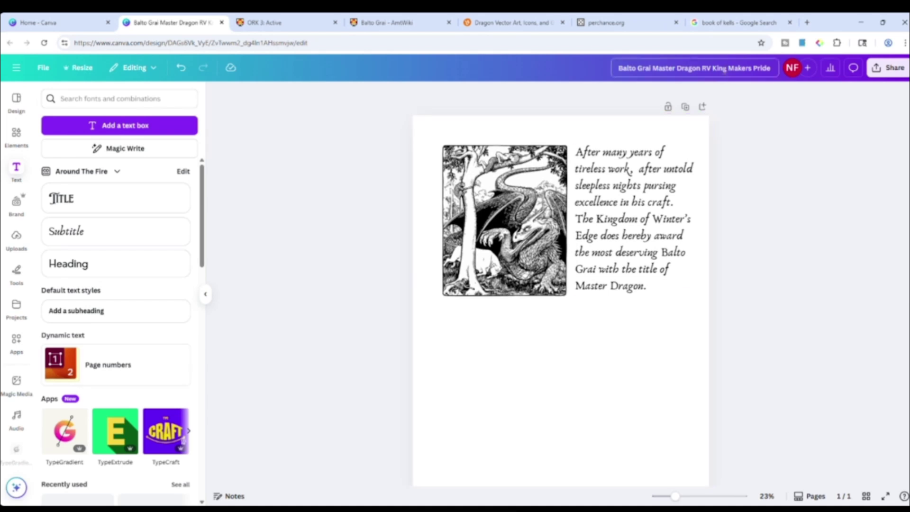
# - Glance at the Book of Kells results, then browse Canva's recommended graphics
pyautogui.click(732, 22)
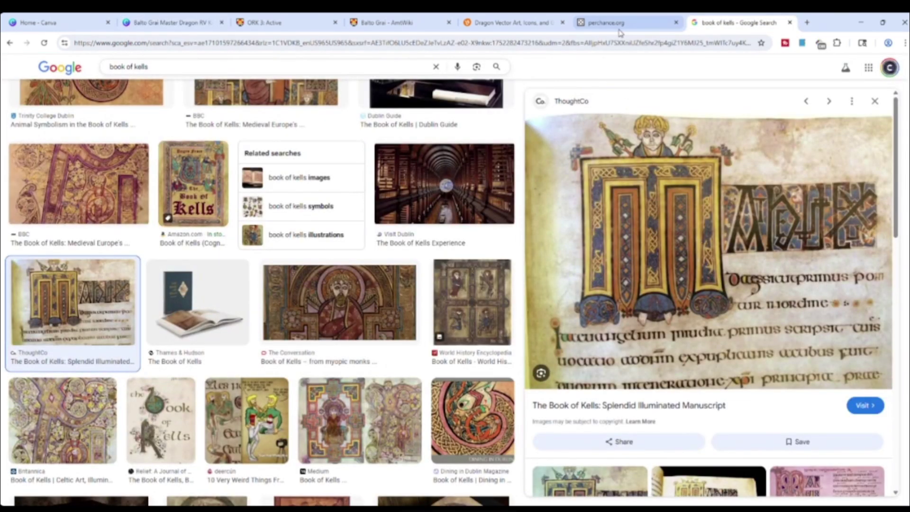
pyautogui.click(172, 22)
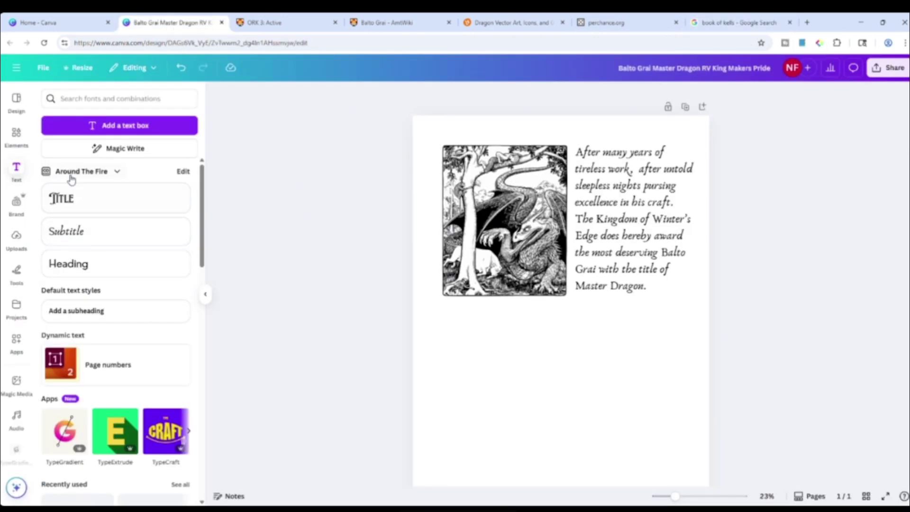
pyautogui.click(16, 135)
pyautogui.scroll(-3, 122, 287)
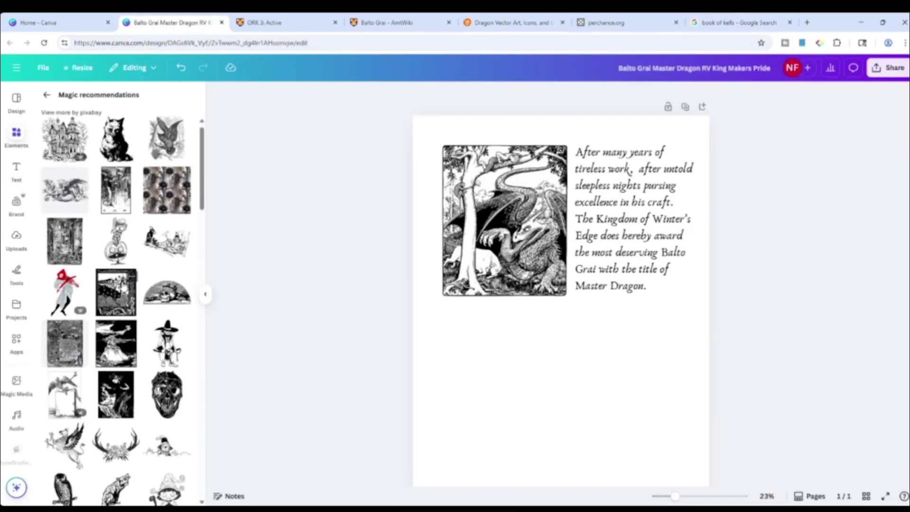
pyautogui.scroll(-5, 123, 287)
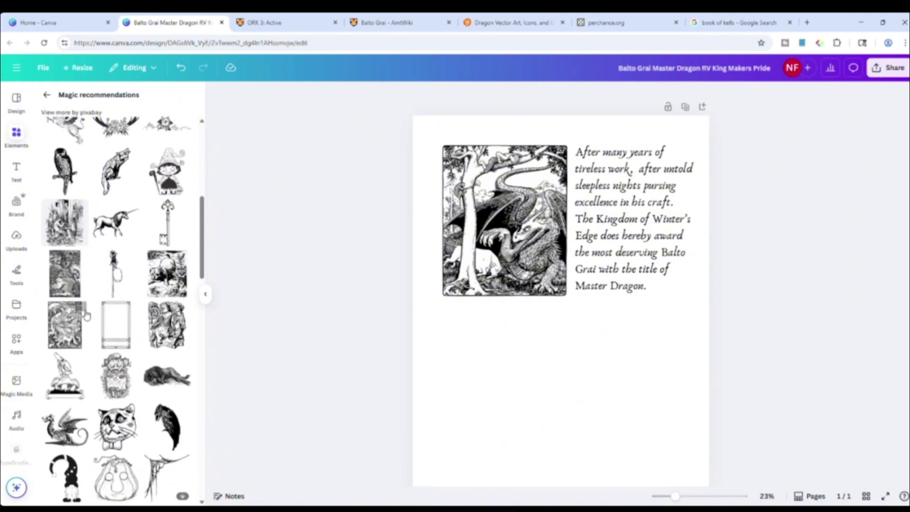
# - Try a line-art illustration below the artwork, delete it, and keep browsing graphics
pyautogui.click(66, 320)
pyautogui.moveTo(560, 306); pyautogui.dragTo(567, 373)
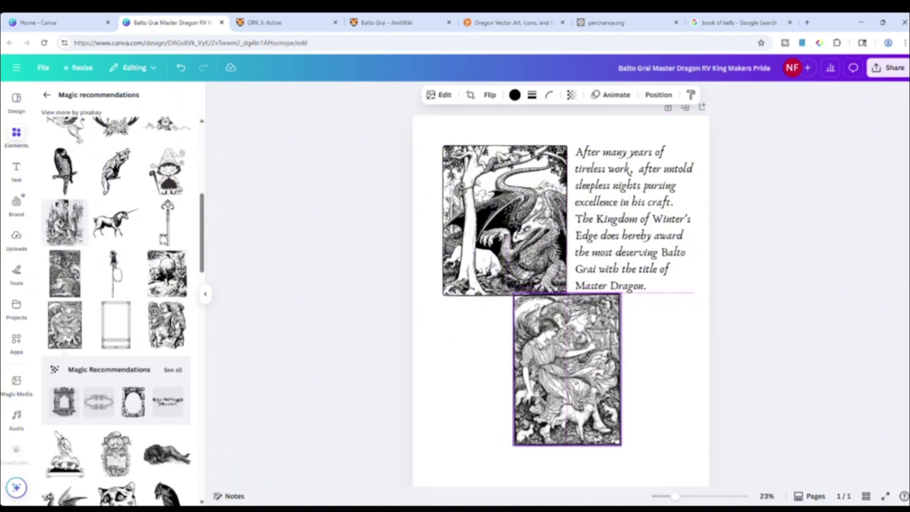
pyautogui.press('Delete')
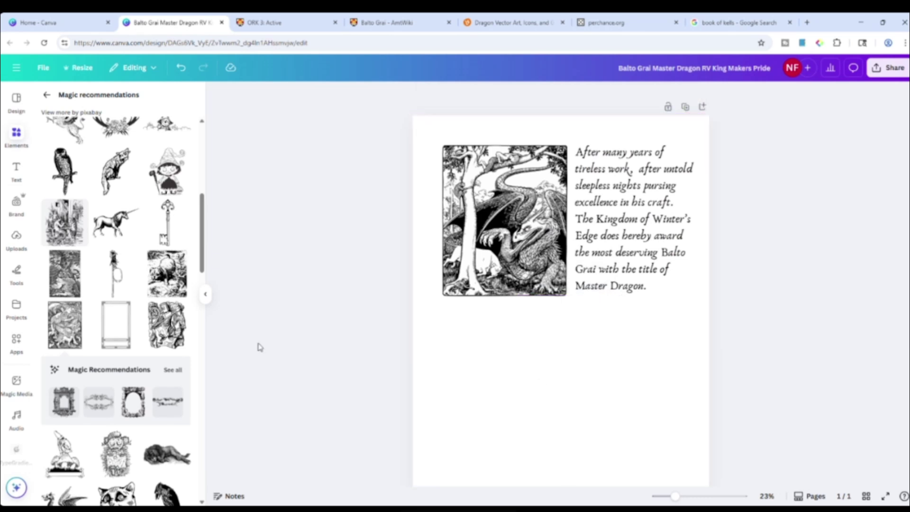
pyautogui.scroll(-5, 169, 315)
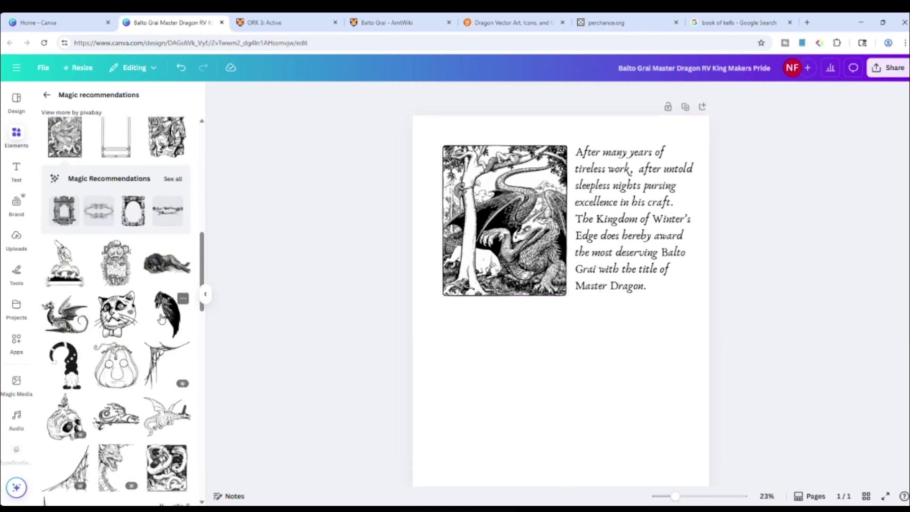
pyautogui.scroll(-3, 161, 319)
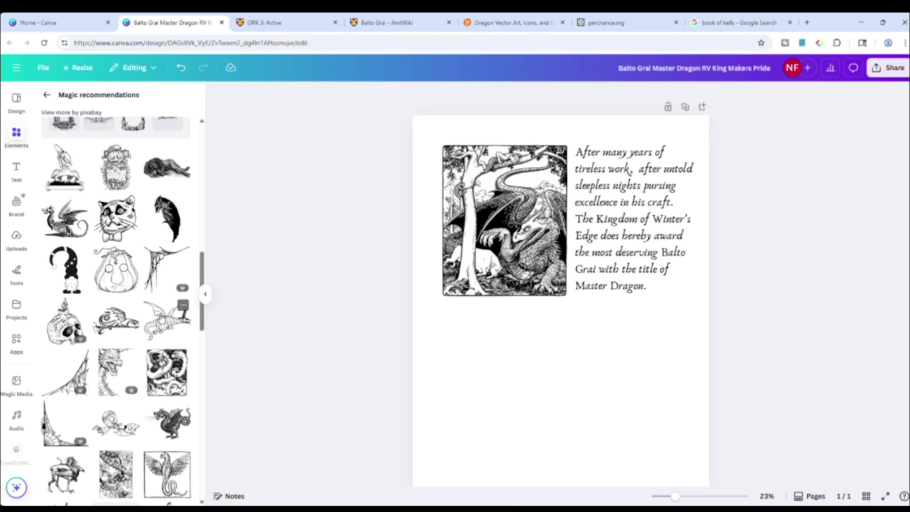
# - Add the line-art dragon head, enlarge it to fill the page, and delete the tree-dragon picture
pyautogui.click(116, 372)
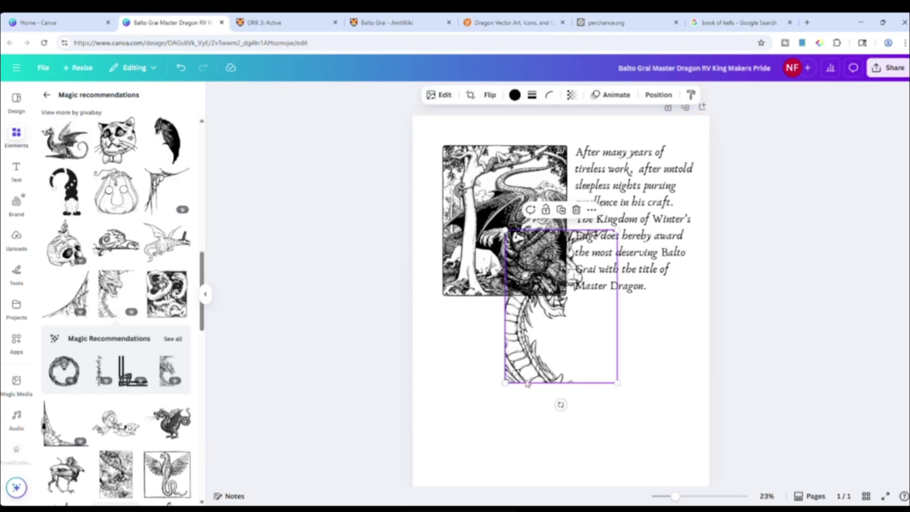
pyautogui.moveTo(512, 214); pyautogui.dragTo(687, 384)
pyautogui.moveTo(524, 343); pyautogui.dragTo(499, 179)
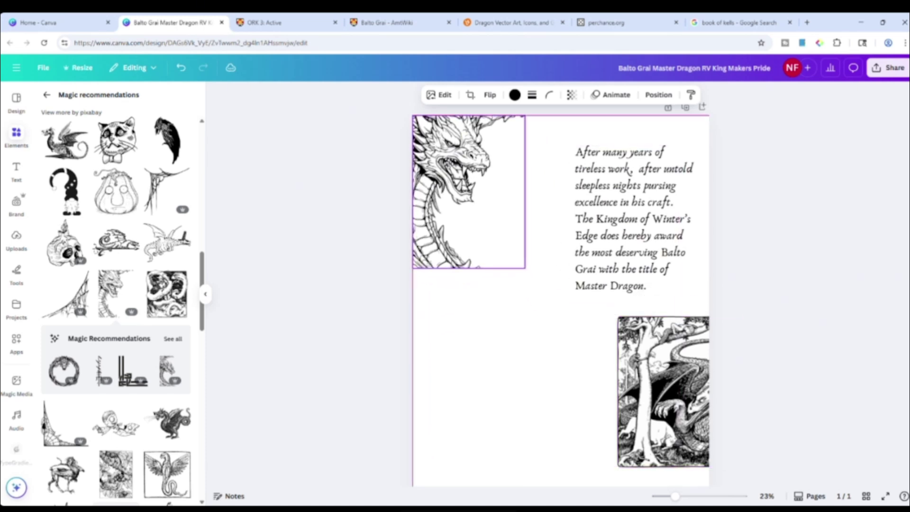
pyautogui.moveTo(524, 266); pyautogui.dragTo(687, 486)
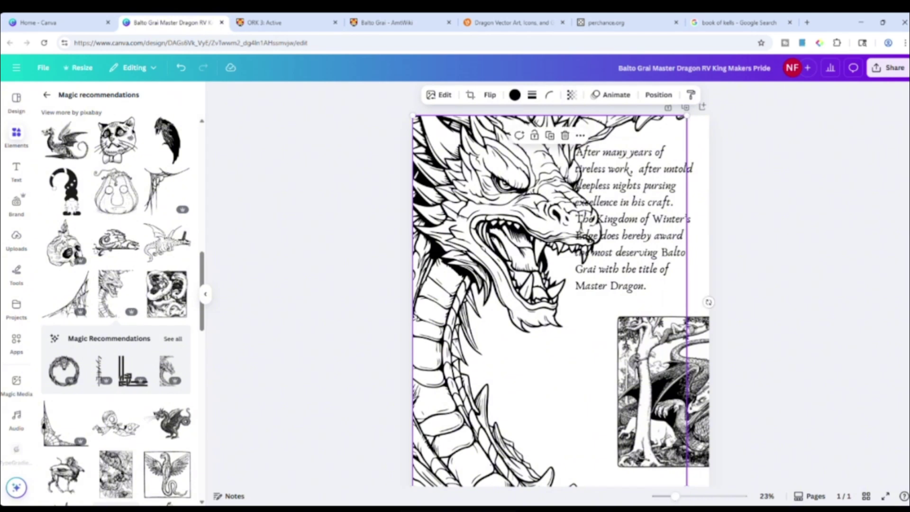
pyautogui.click(710, 422)
pyautogui.press('Delete')
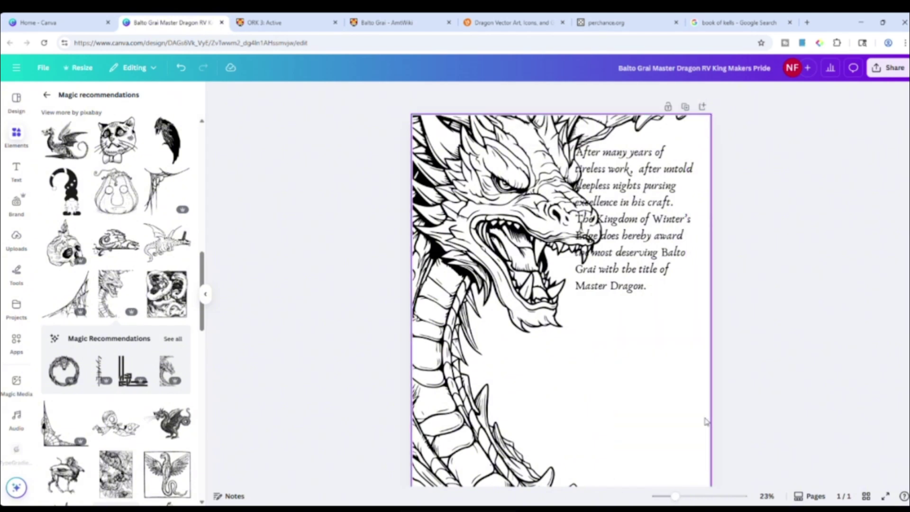
# - Move the award text below the dragon's jaws and widen it to six lines
pyautogui.moveTo(640, 248); pyautogui.dragTo(641, 371)
pyautogui.click(797, 296)
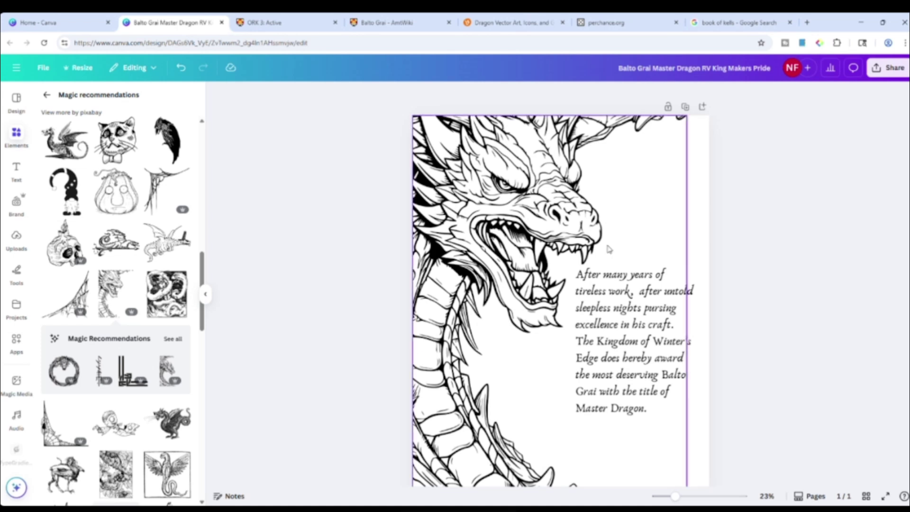
pyautogui.scroll(-1, 559, 319)
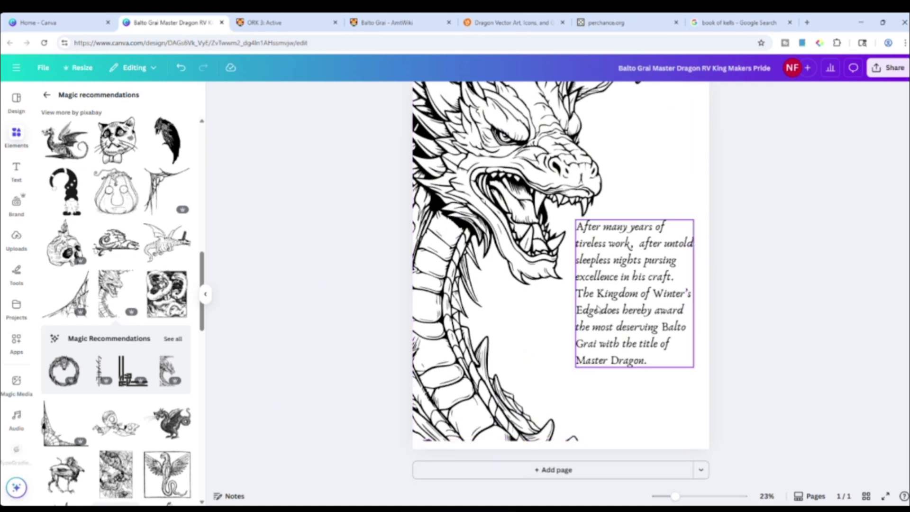
pyautogui.scroll(1, 616, 332)
pyautogui.moveTo(632, 337); pyautogui.dragTo(610, 381)
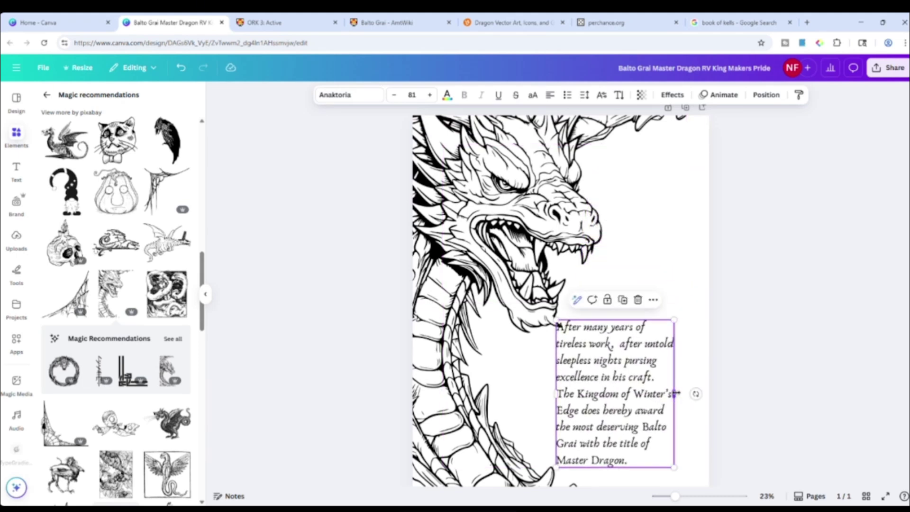
pyautogui.moveTo(675, 394); pyautogui.dragTo(781, 369)
pyautogui.moveTo(665, 368); pyautogui.dragTo(603, 378)
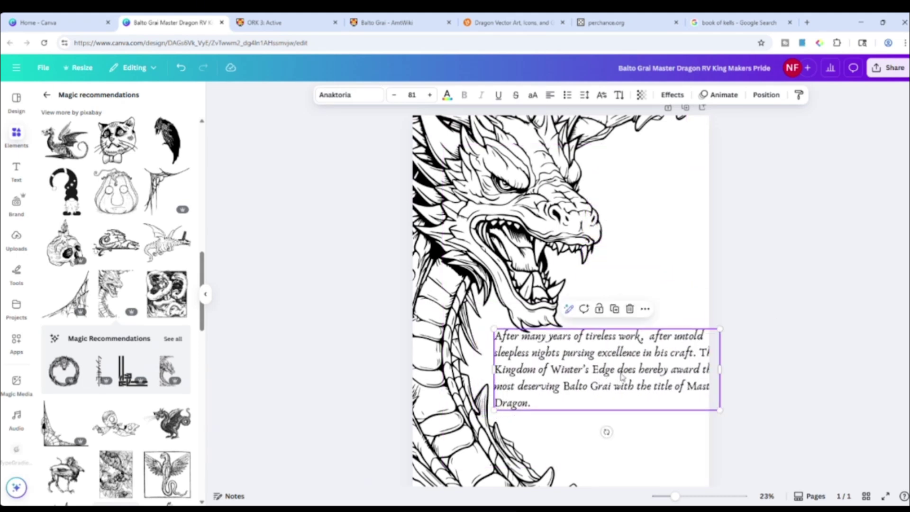
pyautogui.moveTo(718, 375); pyautogui.dragTo(690, 377)
pyautogui.moveTo(613, 372); pyautogui.dragTo(629, 381)
pyautogui.click(782, 359)
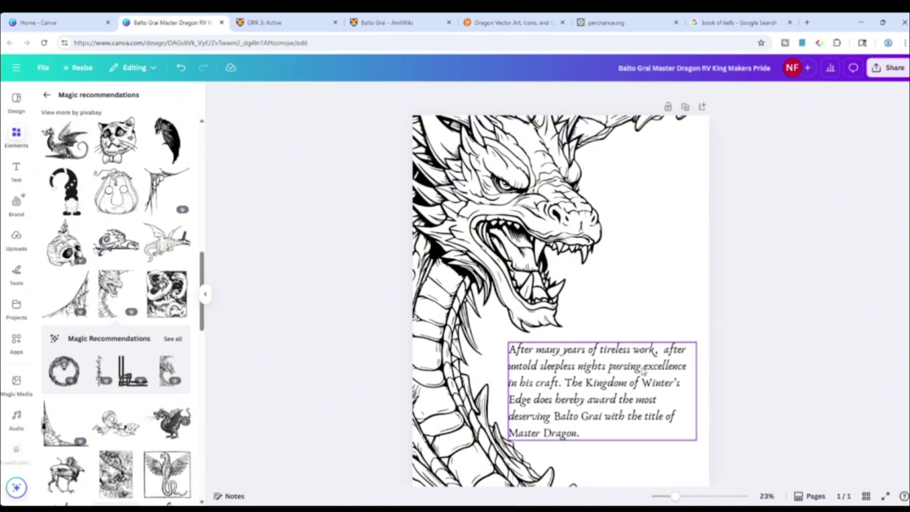
# - Center-align the award text lines
pyautogui.click(647, 392)
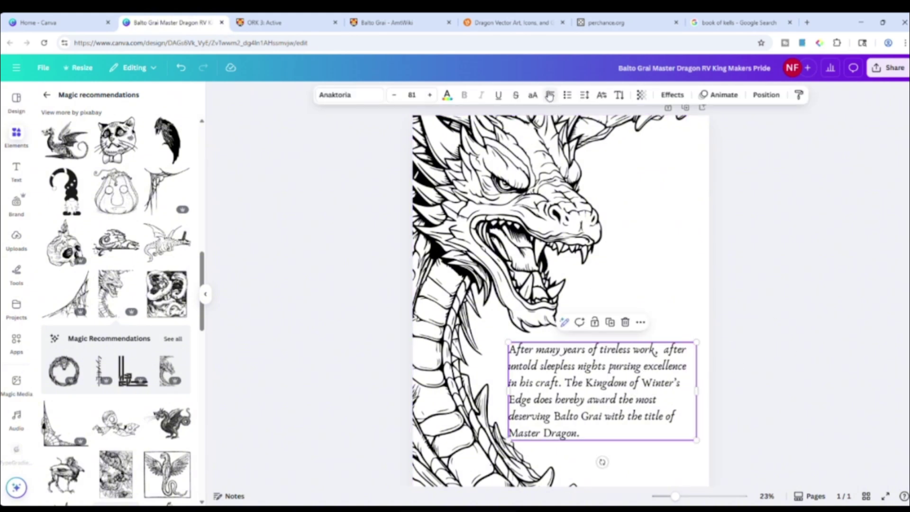
pyautogui.click(551, 97)
pyautogui.click(797, 261)
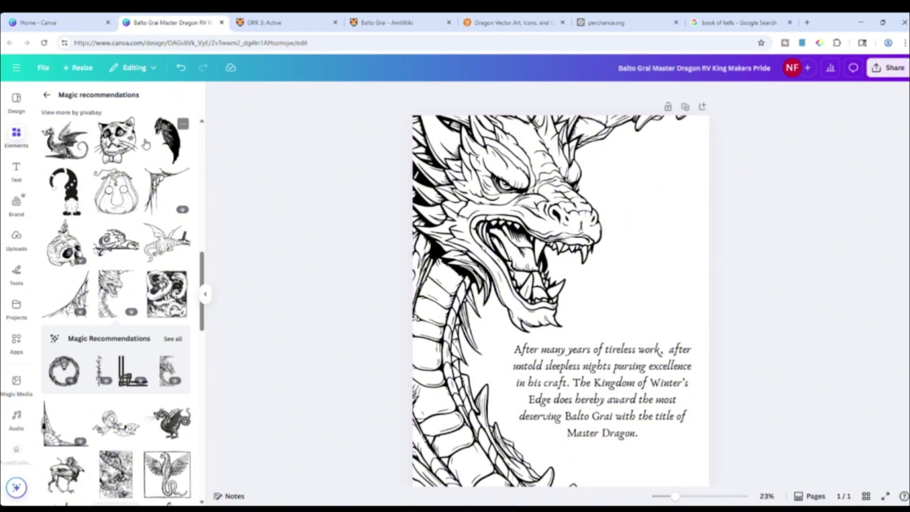
# - Check the dragon image's colour options and close them without changing anything
pyautogui.click(18, 237)
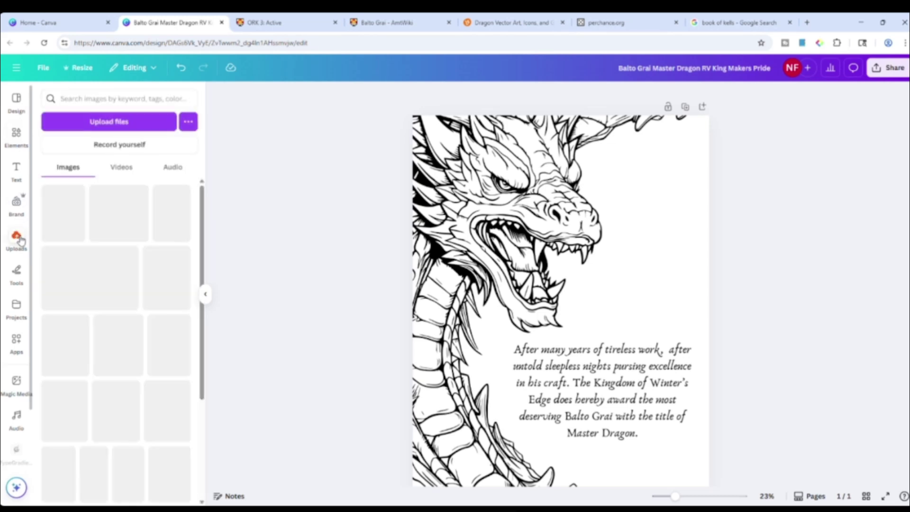
pyautogui.click(16, 134)
pyautogui.click(493, 216)
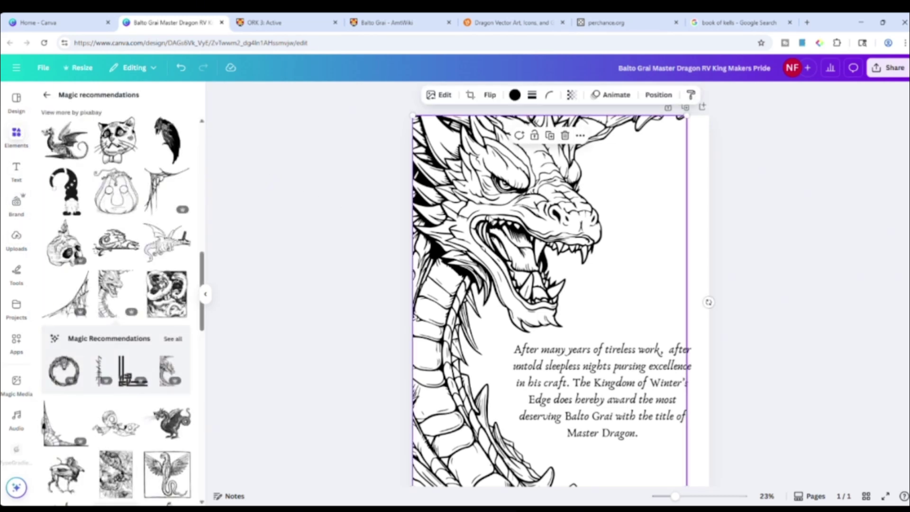
pyautogui.click(515, 95)
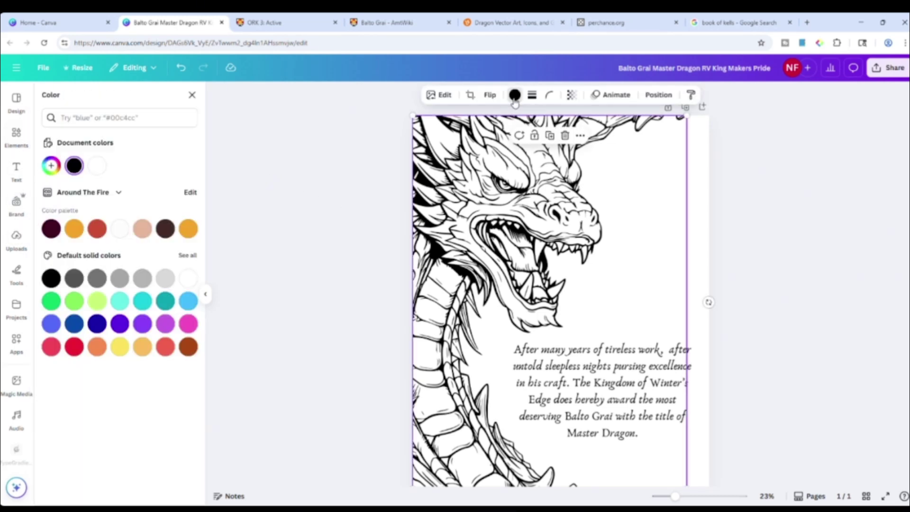
pyautogui.click(192, 95)
pyautogui.click(297, 230)
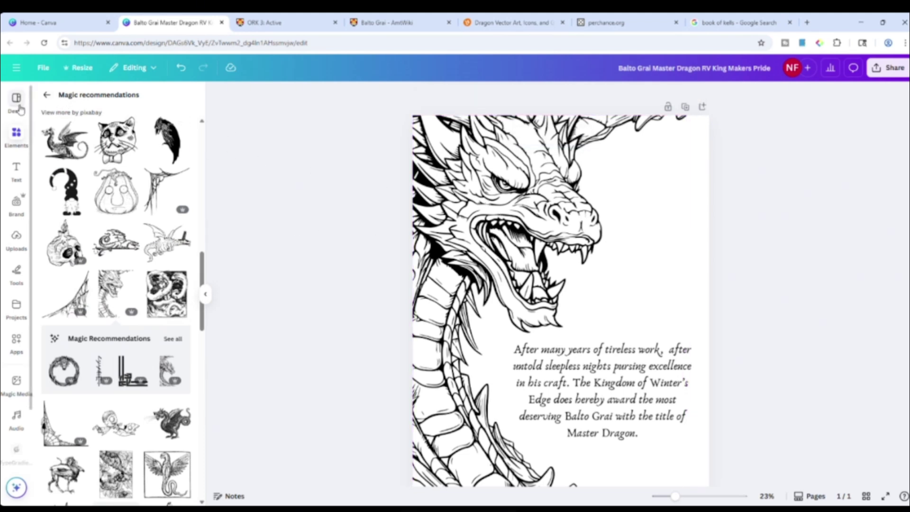
# - Search graphics for 'rainbow background' and scroll through the results
pyautogui.click(19, 237)
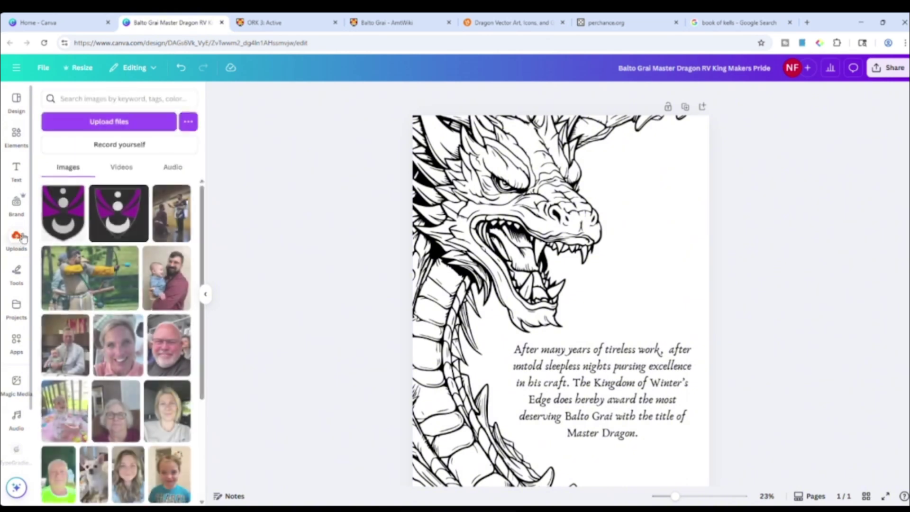
pyautogui.click(16, 135)
pyautogui.click(46, 93)
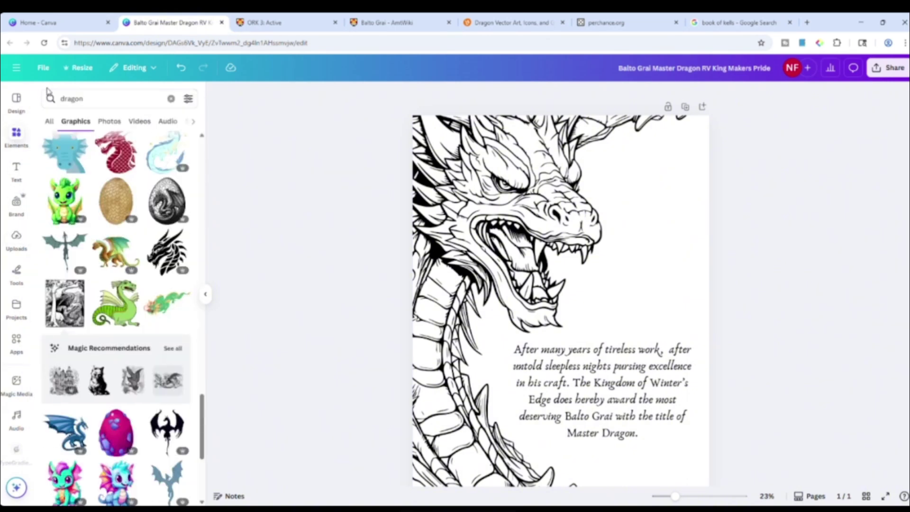
pyautogui.click(54, 98)
pyautogui.write('rainbow')
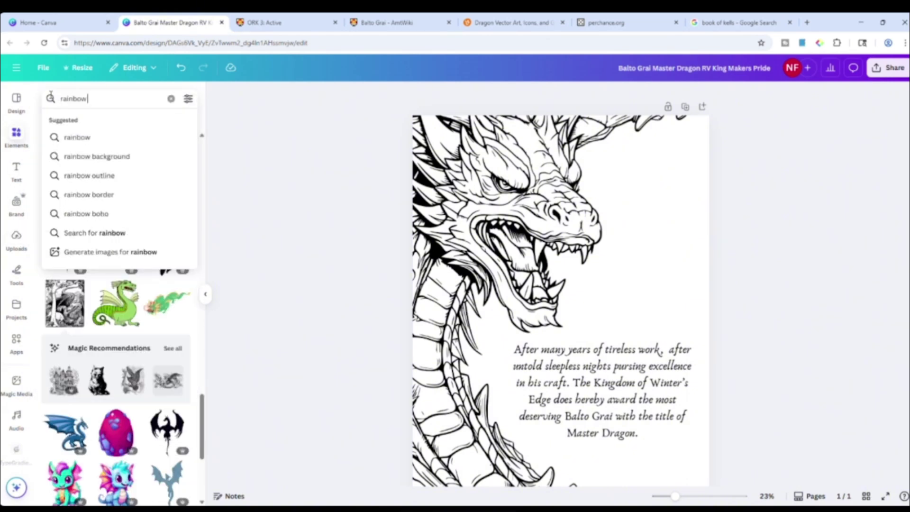
pyautogui.write(' background')
pyautogui.press('Return')
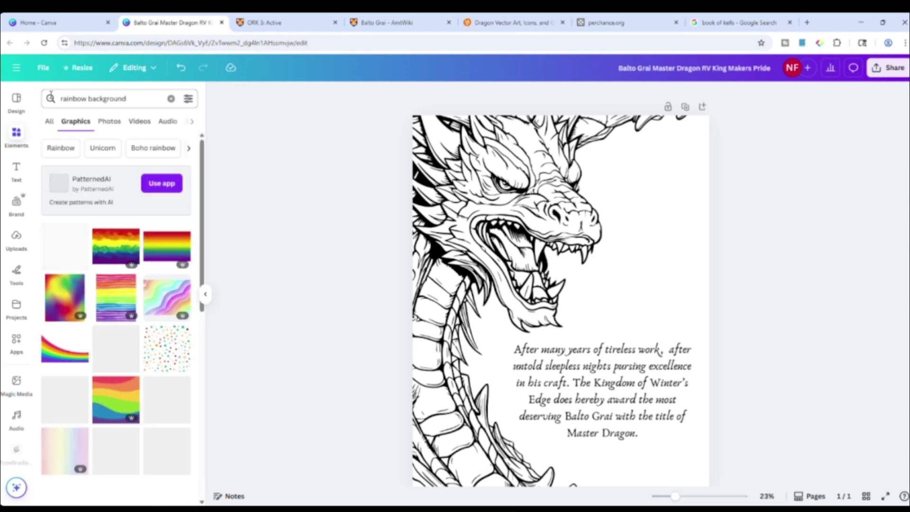
pyautogui.scroll(-1, 98, 324)
pyautogui.scroll(-1, 99, 324)
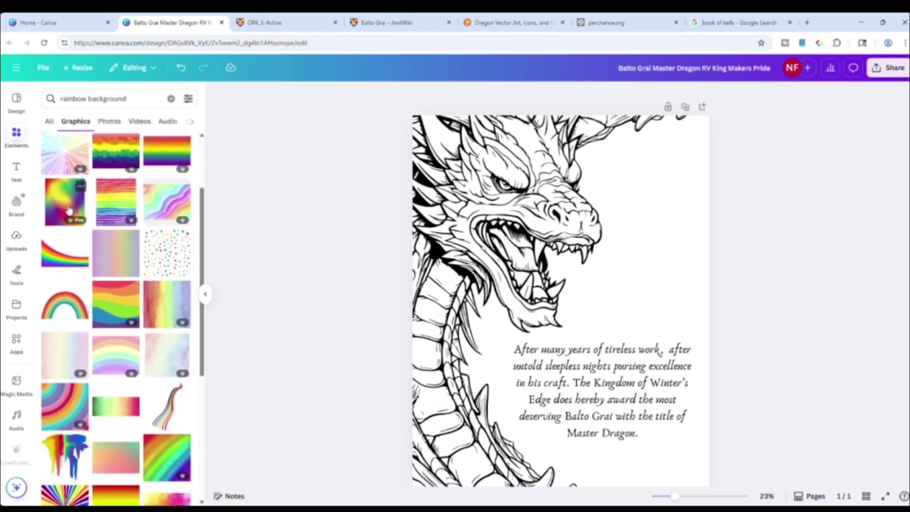
pyautogui.scroll(-3, 130, 306)
pyautogui.scroll(-5, 130, 306)
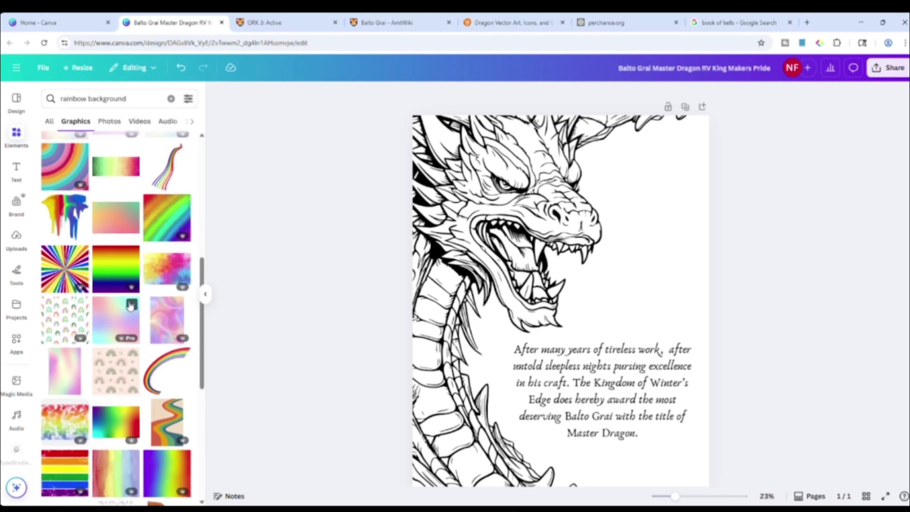
pyautogui.scroll(-6, 130, 306)
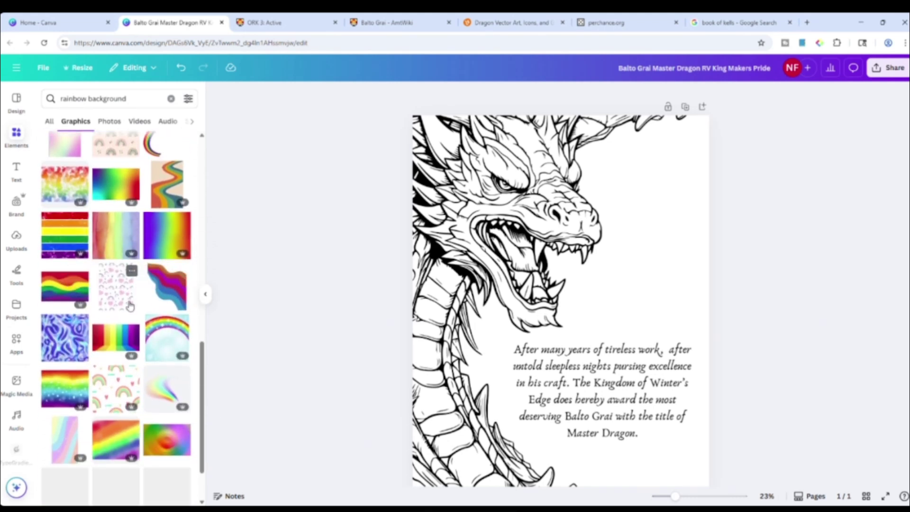
# - Add the diagonal rainbow gradient and stretch it to the page's bottom and right edges
pyautogui.click(119, 239)
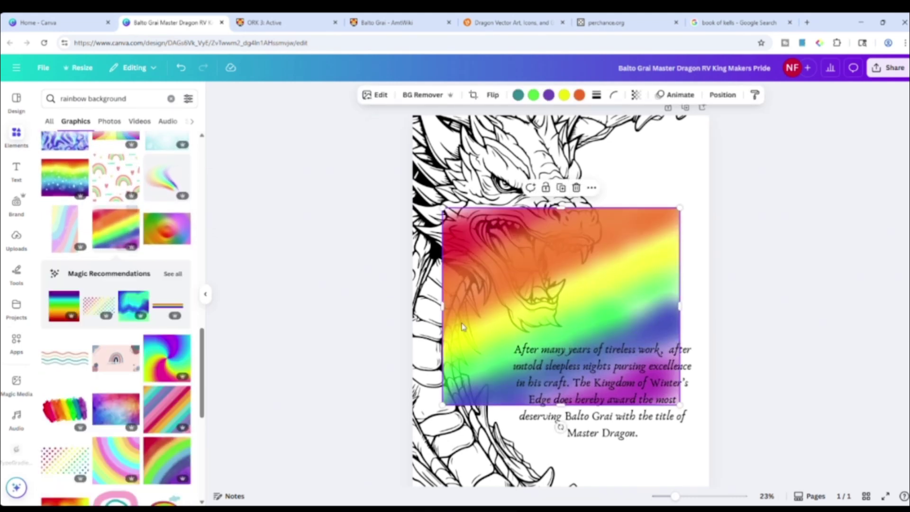
pyautogui.moveTo(579, 307); pyautogui.dragTo(534, 204)
pyautogui.scroll(-1, 534, 204)
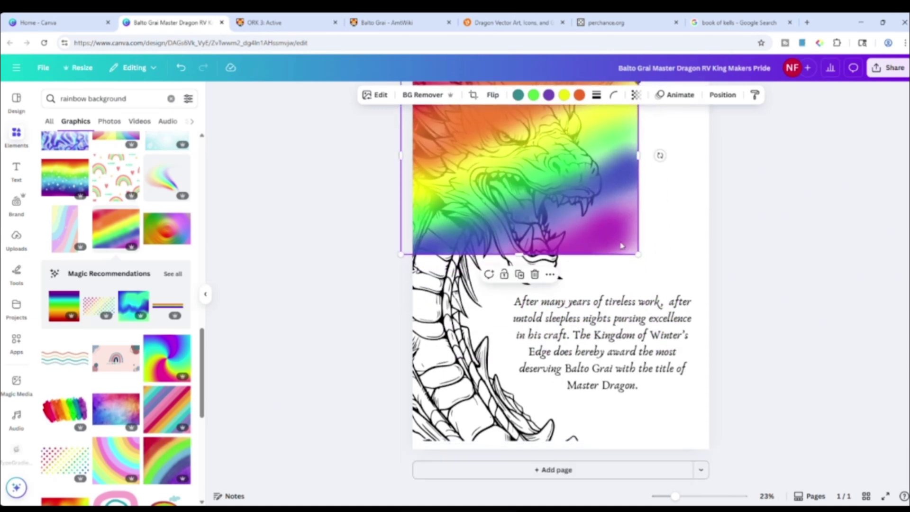
pyautogui.moveTo(522, 255); pyautogui.dragTo(499, 439)
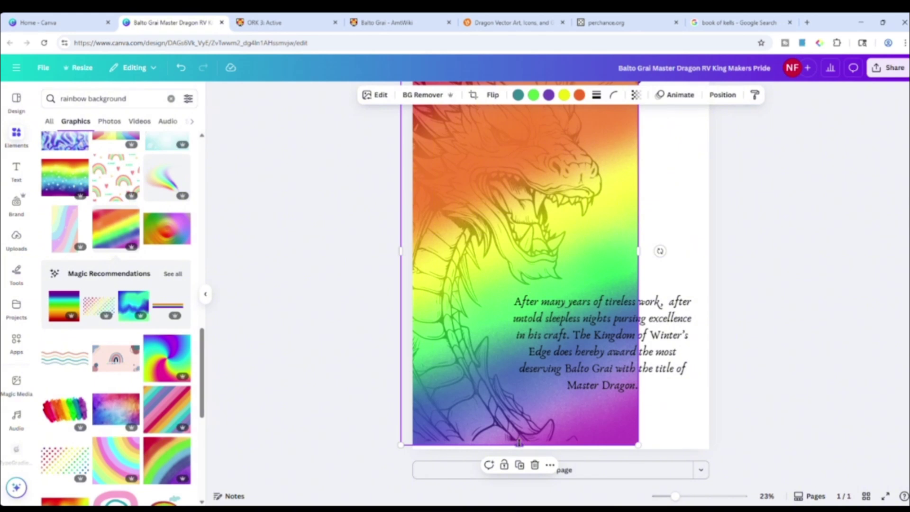
pyautogui.moveTo(639, 256); pyautogui.dragTo(732, 258)
pyautogui.scroll(1, 796, 280)
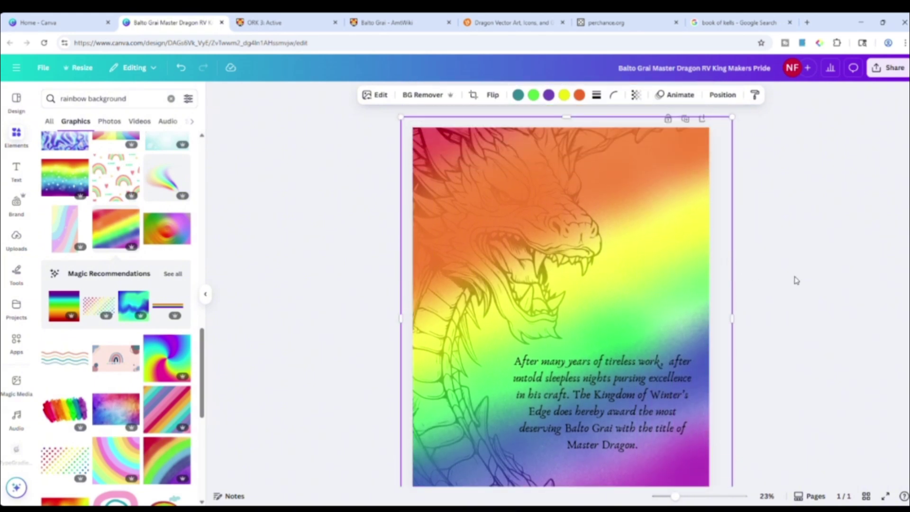
# - Send the rainbow gradient backward behind the dragon line art and text
pyautogui.click(722, 95)
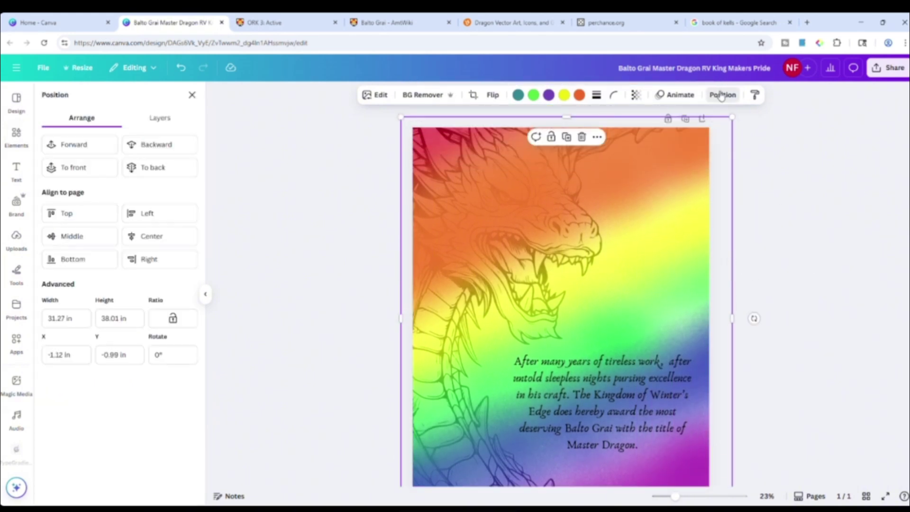
pyautogui.click(179, 143)
pyautogui.click(323, 203)
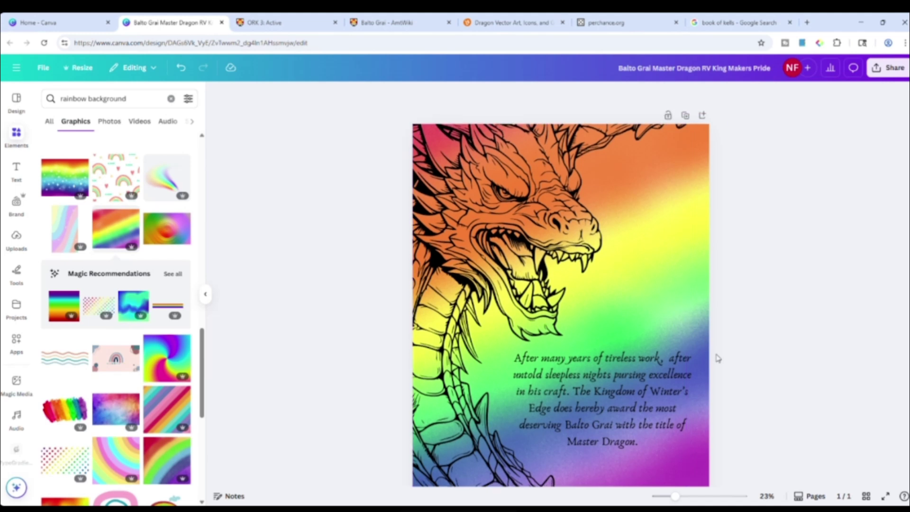
pyautogui.scroll(-2, 643, 430)
# - Enlarge the dragon slightly and nudge the award text down a little
pyautogui.click(587, 436)
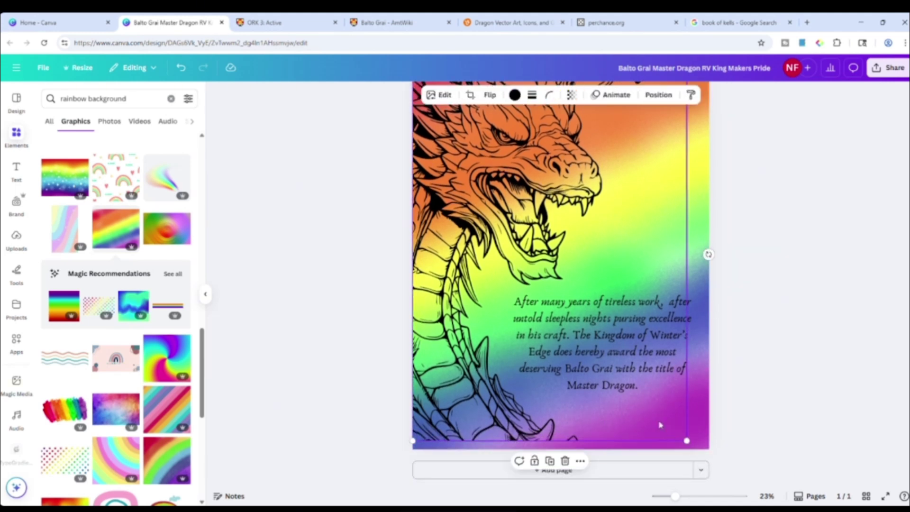
pyautogui.moveTo(686, 440); pyautogui.dragTo(695, 448)
pyautogui.click(764, 346)
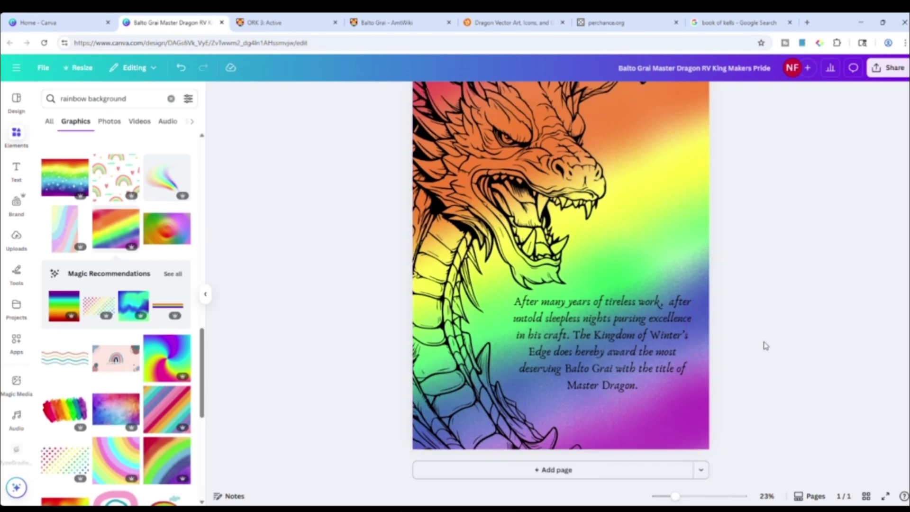
pyautogui.scroll(2, 765, 346)
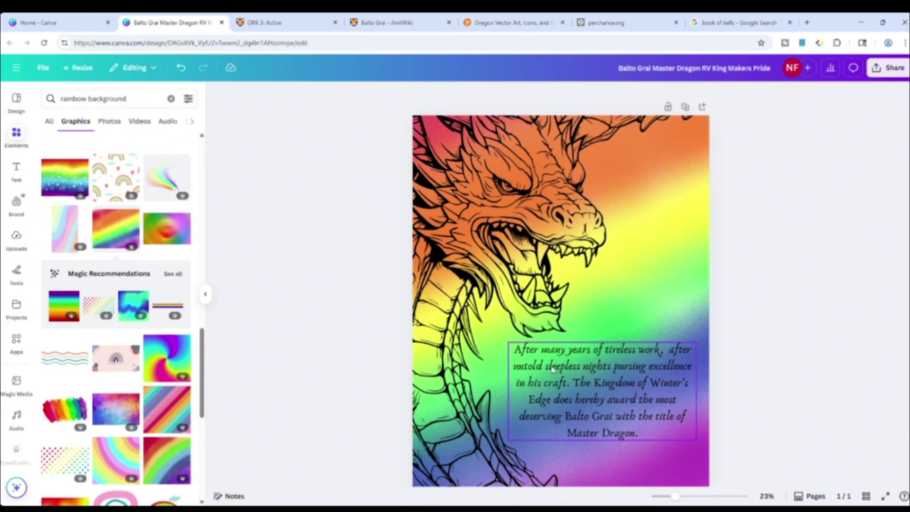
pyautogui.click(619, 388)
pyautogui.moveTo(619, 389); pyautogui.dragTo(618, 392)
# - Try white, deep blue, violet and dark grey on the dragon's lines, ending on black
pyautogui.click(541, 230)
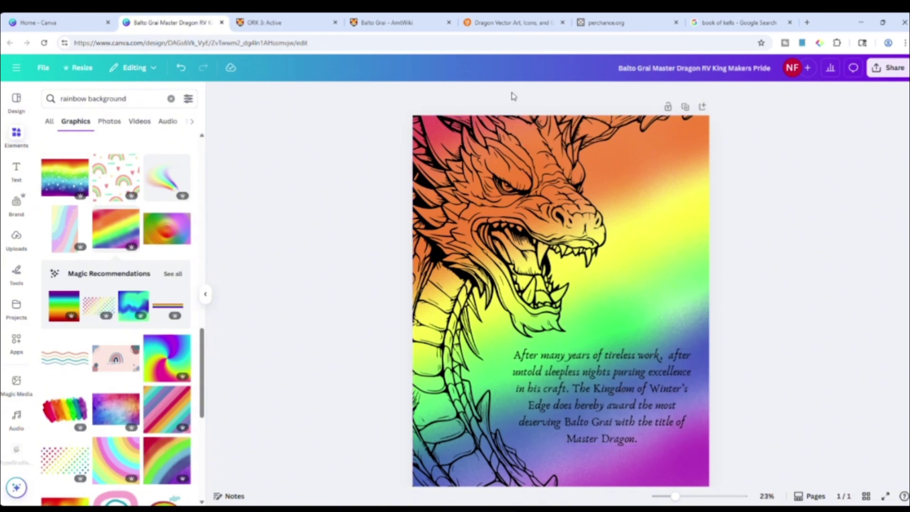
pyautogui.click(515, 94)
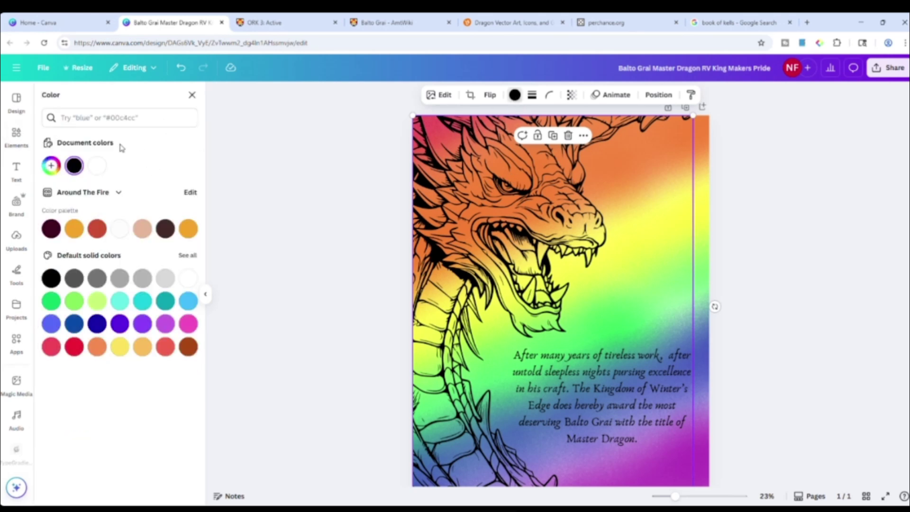
pyautogui.click(97, 165)
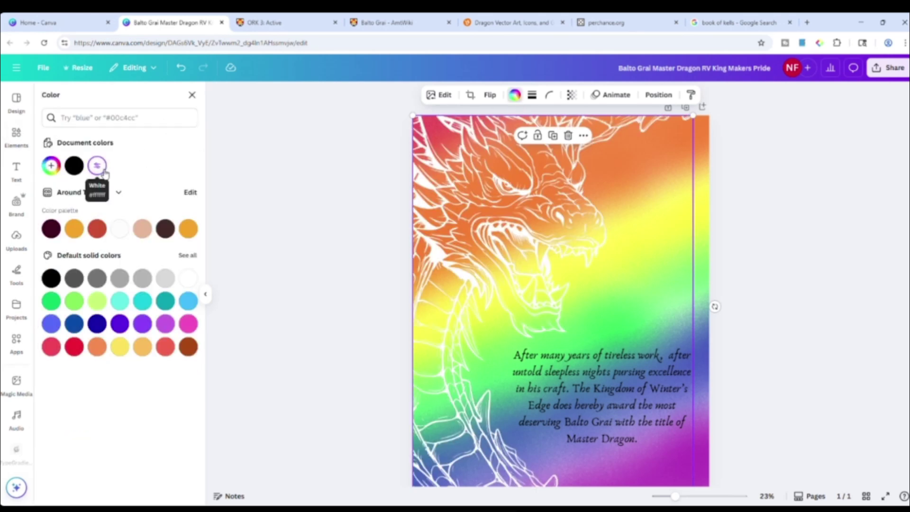
pyautogui.click(72, 167)
pyautogui.click(97, 325)
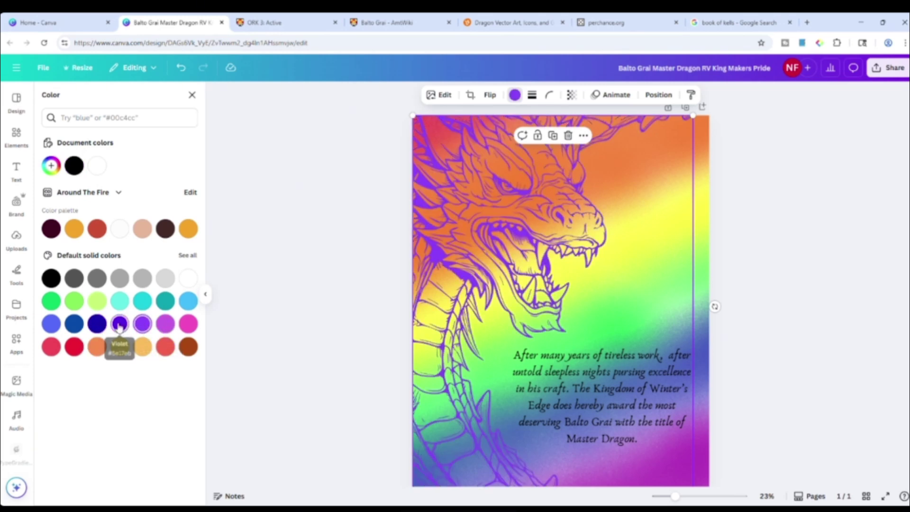
pyautogui.click(119, 325)
pyautogui.click(51, 280)
pyautogui.click(74, 279)
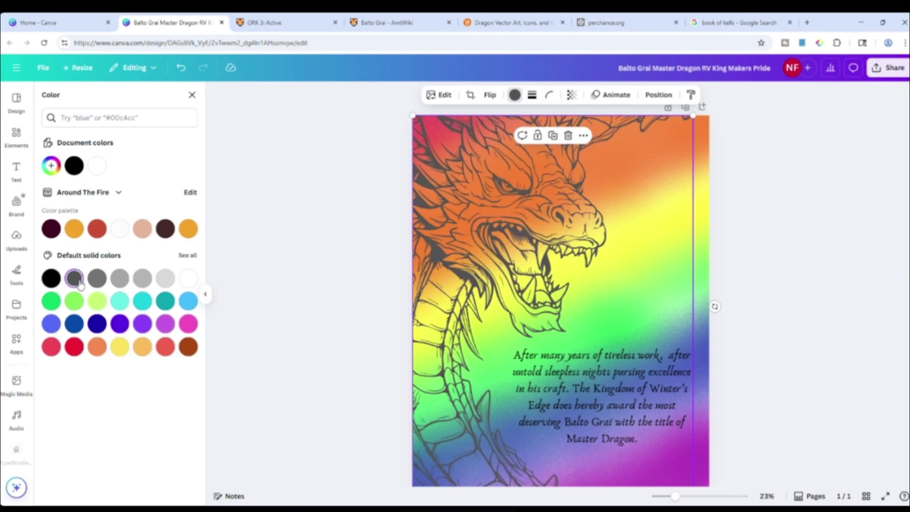
pyautogui.click(56, 282)
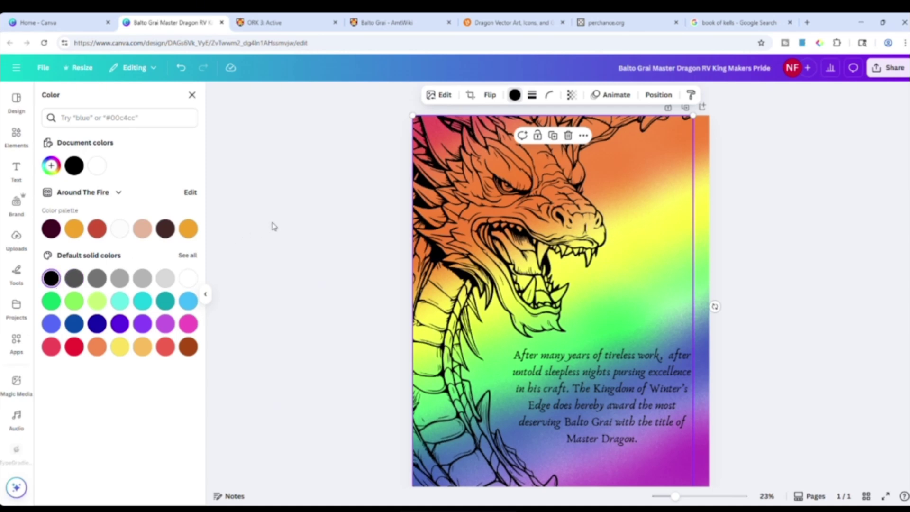
pyautogui.click(326, 219)
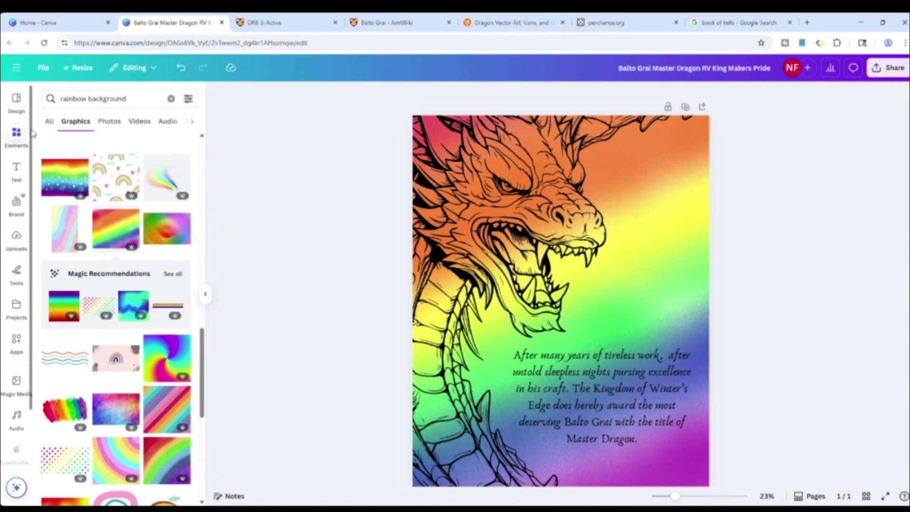
pyautogui.click(53, 98)
pyautogui.hotkey('ctrl', 'a')
pyautogui.write('dragon')
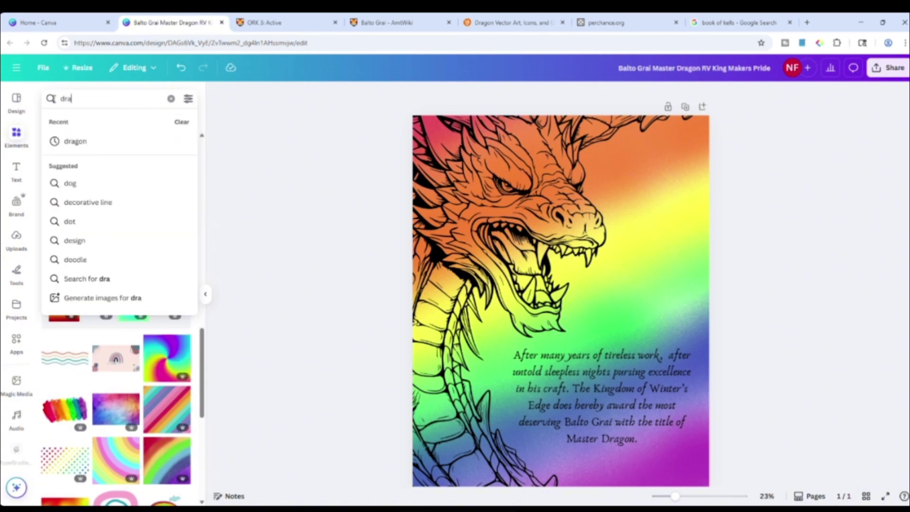
pyautogui.press('Return')
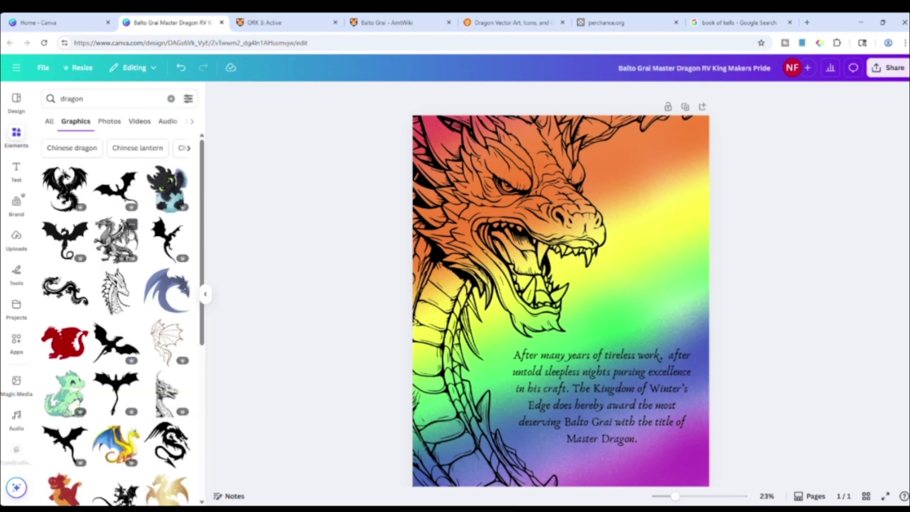
pyautogui.scroll(-5, 133, 280)
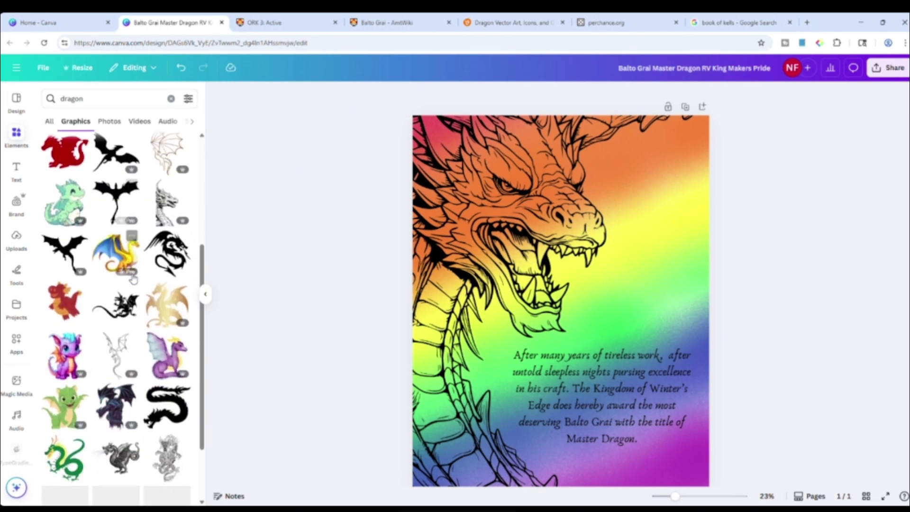
pyautogui.scroll(-2, 134, 284)
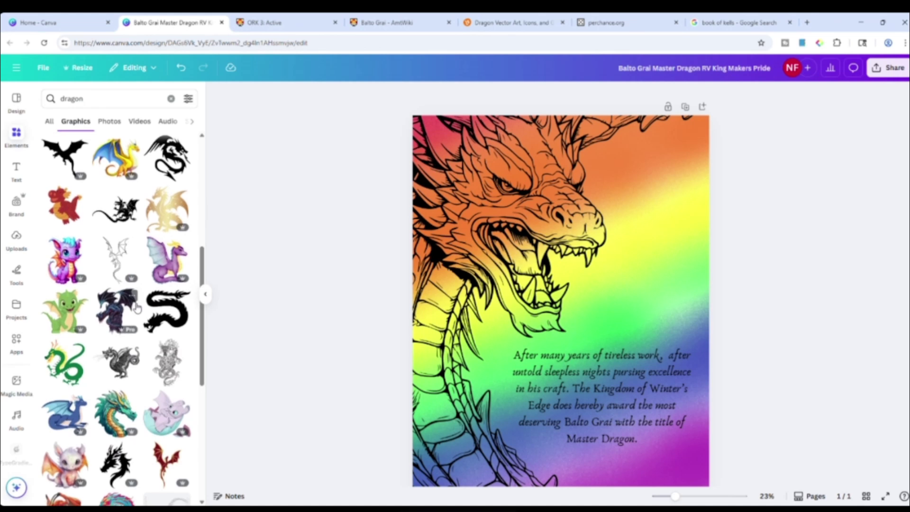
pyautogui.scroll(-4, 136, 307)
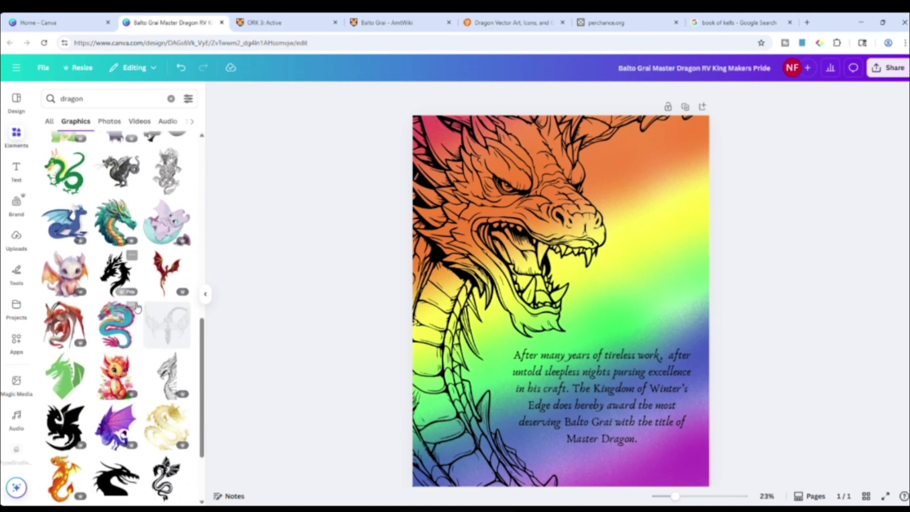
pyautogui.scroll(-4, 137, 308)
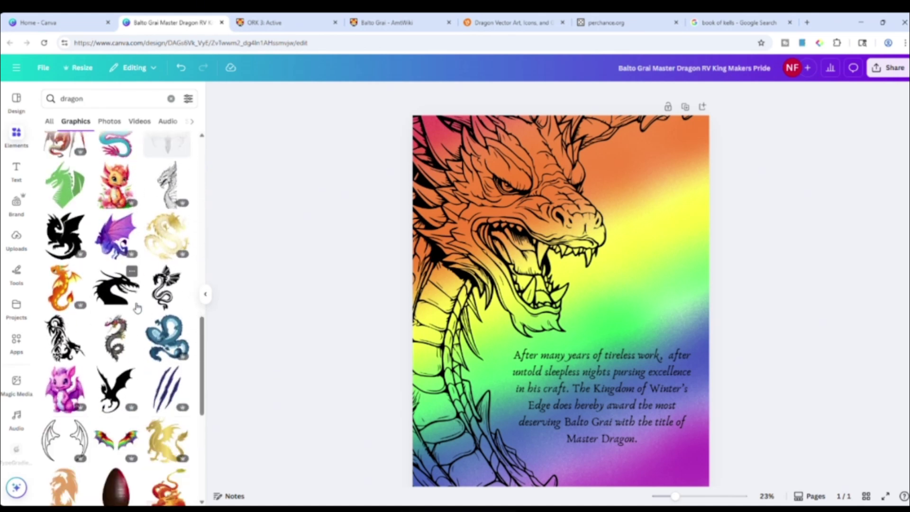
pyautogui.scroll(-2, 136, 307)
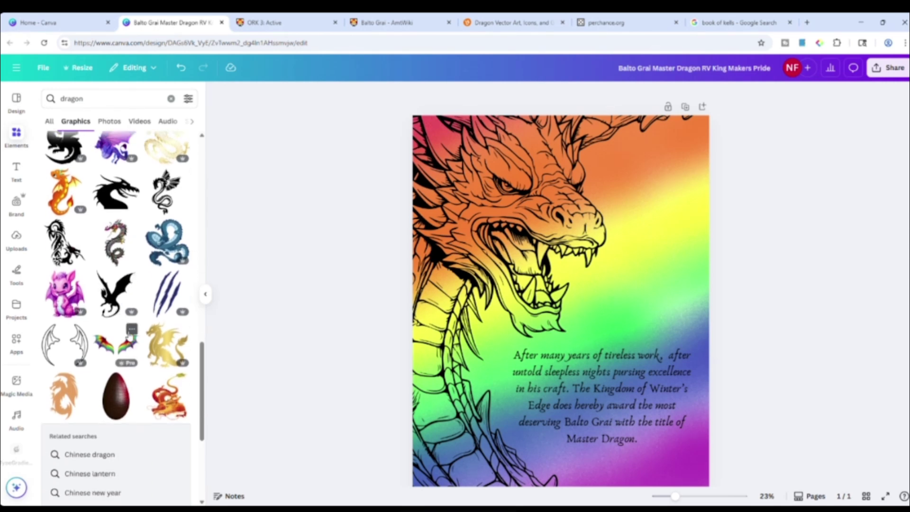
pyautogui.scroll(-5, 114, 343)
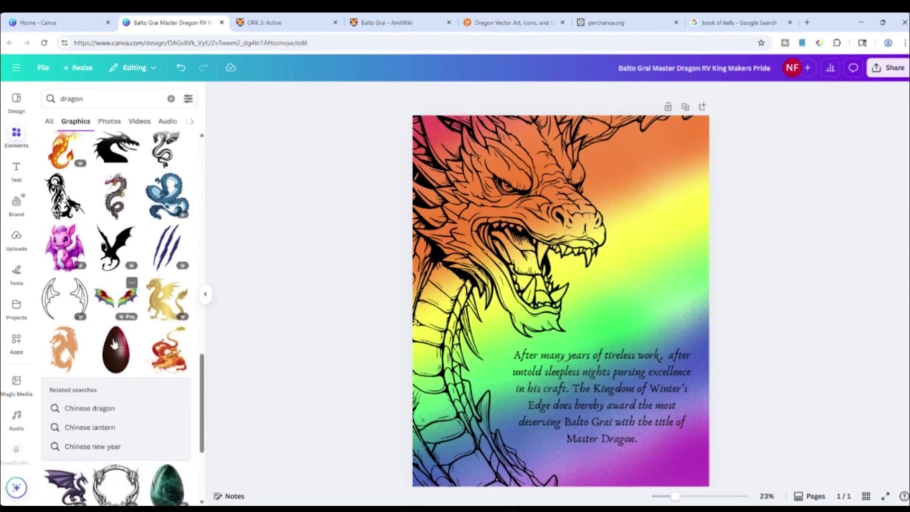
pyautogui.scroll(-3, 114, 343)
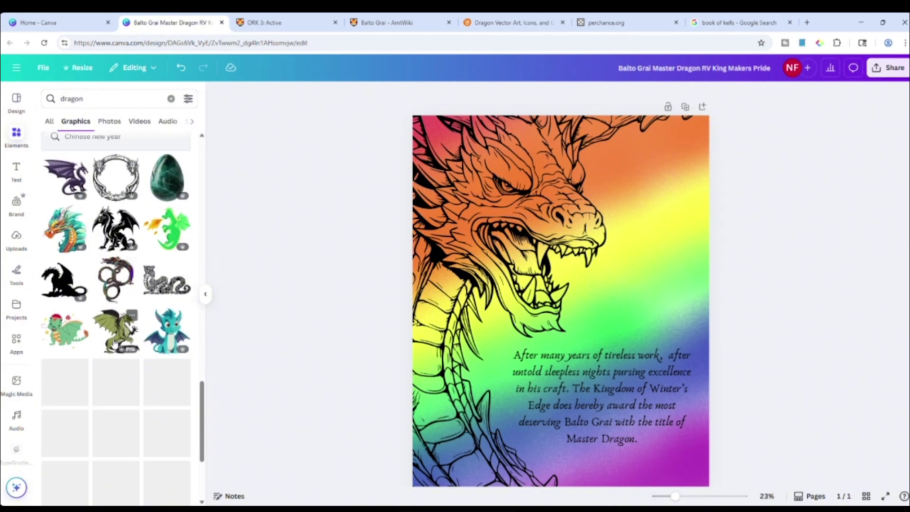
pyautogui.scroll(-5, 115, 341)
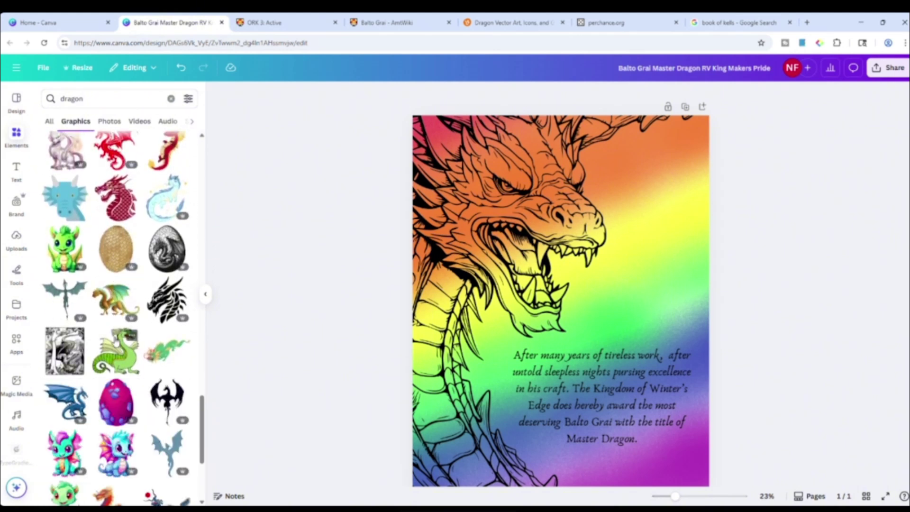
pyautogui.scroll(-2, 115, 341)
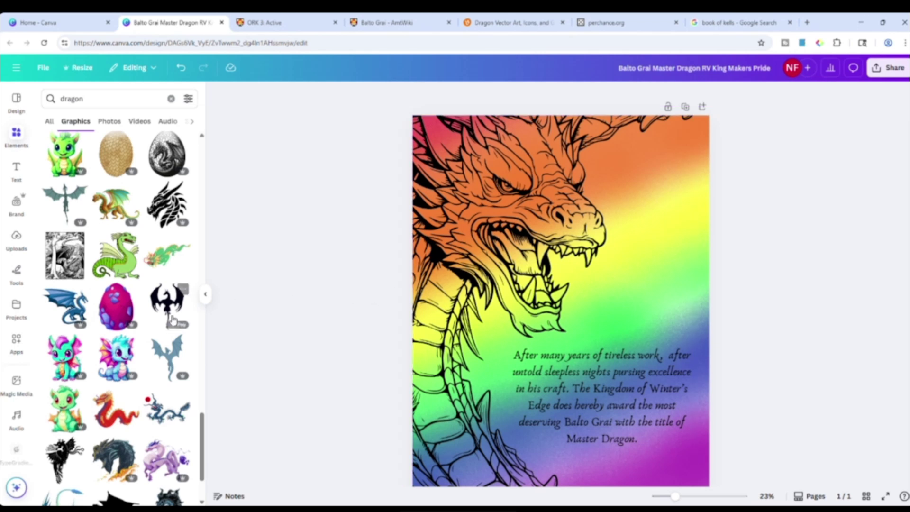
pyautogui.scroll(-3, 163, 325)
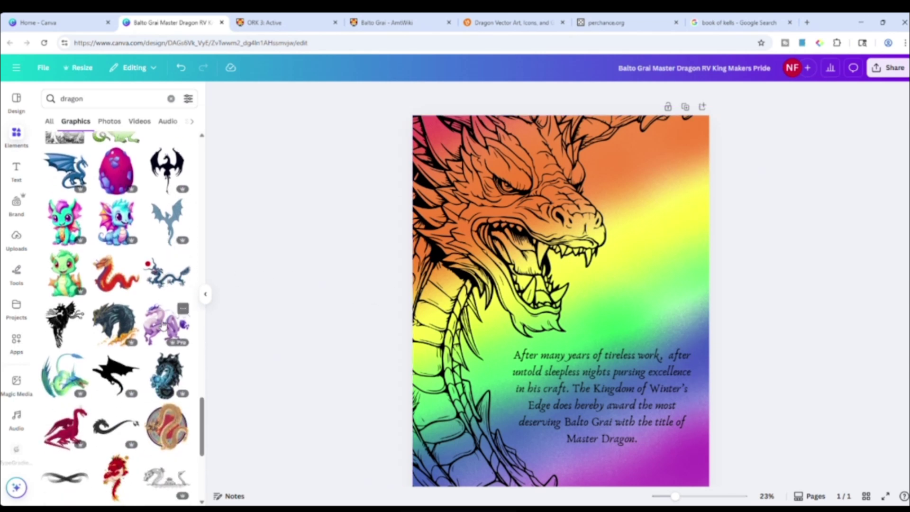
pyautogui.scroll(-1, 163, 325)
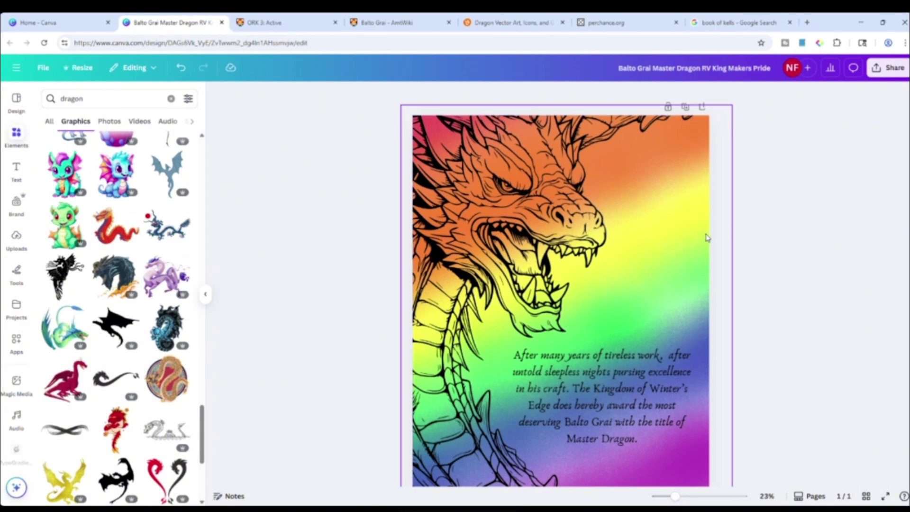
pyautogui.scroll(-2, 119, 332)
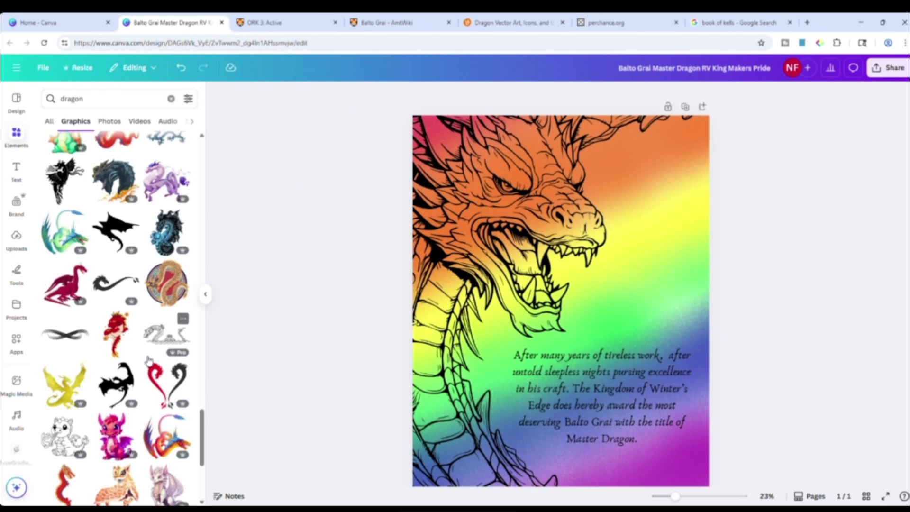
pyautogui.scroll(-6, 146, 363)
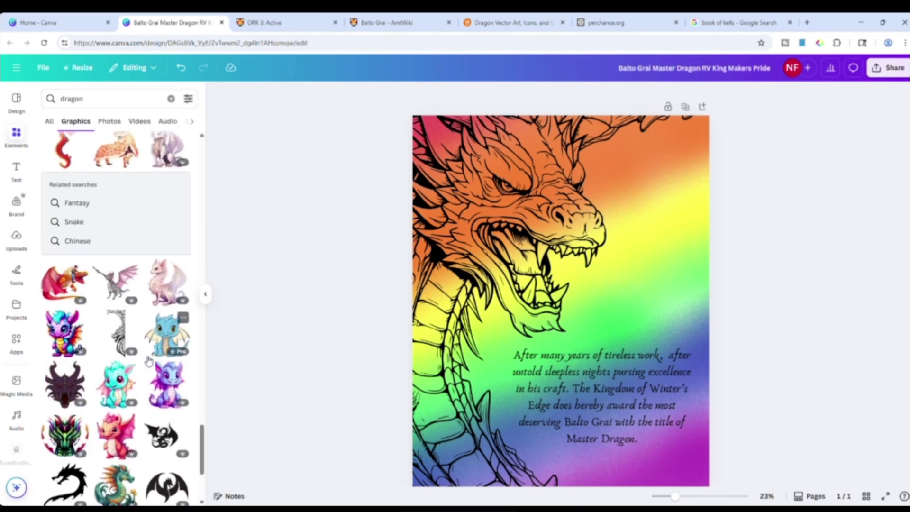
pyautogui.scroll(-2, 149, 362)
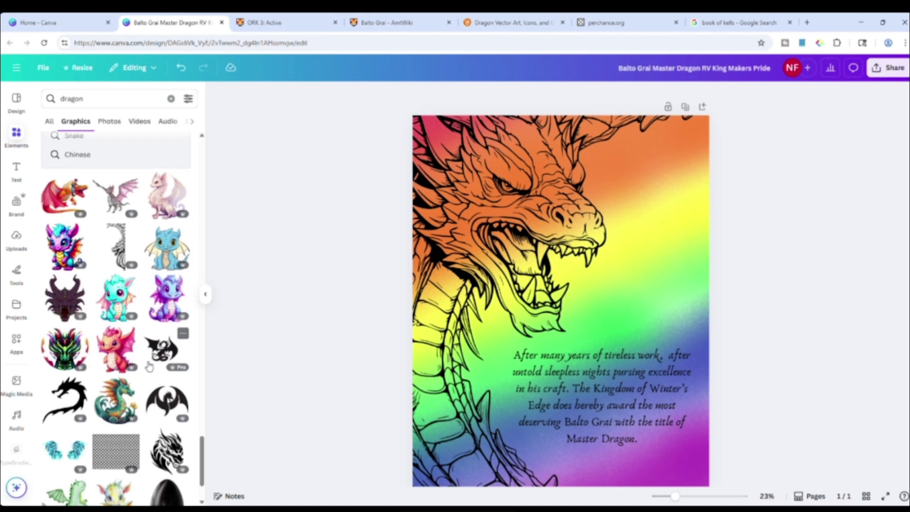
pyautogui.scroll(4, 142, 365)
pyautogui.scroll(4, 135, 367)
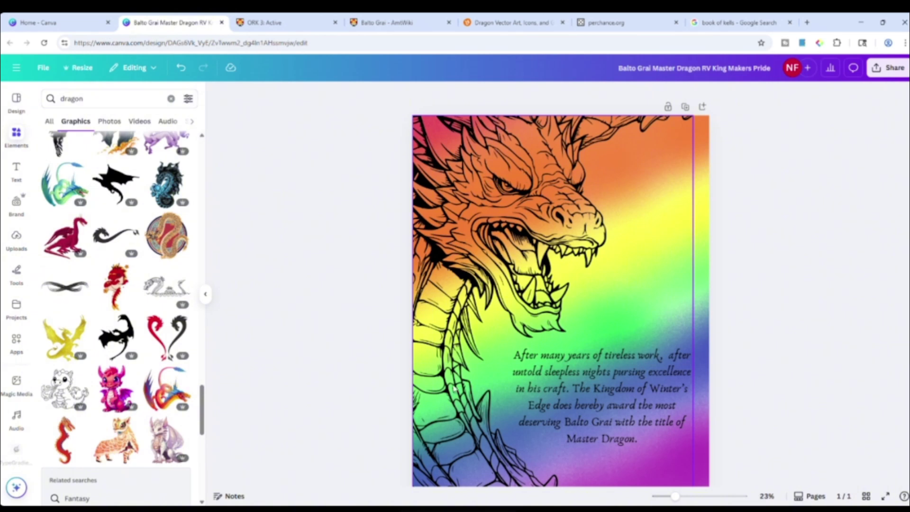
# - Delete the rainbow gradient background so the page is plain white
pyautogui.click(701, 237)
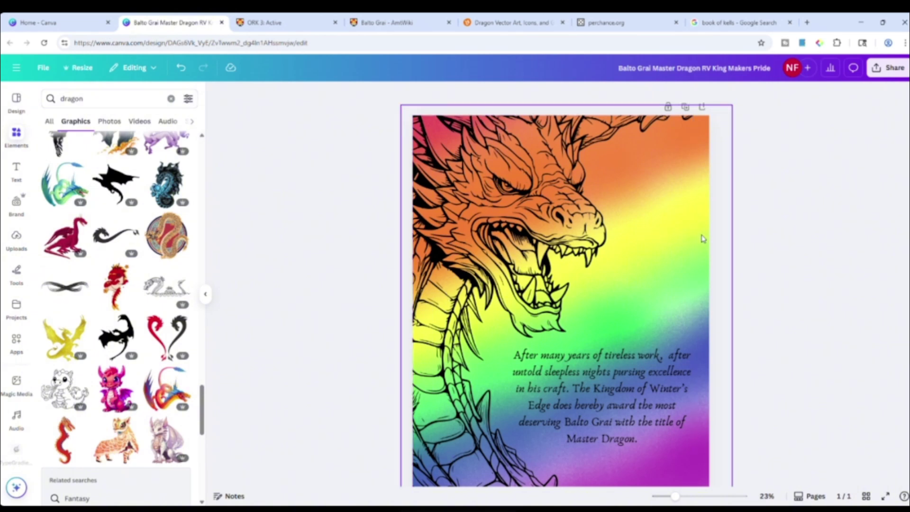
pyautogui.press('Delete')
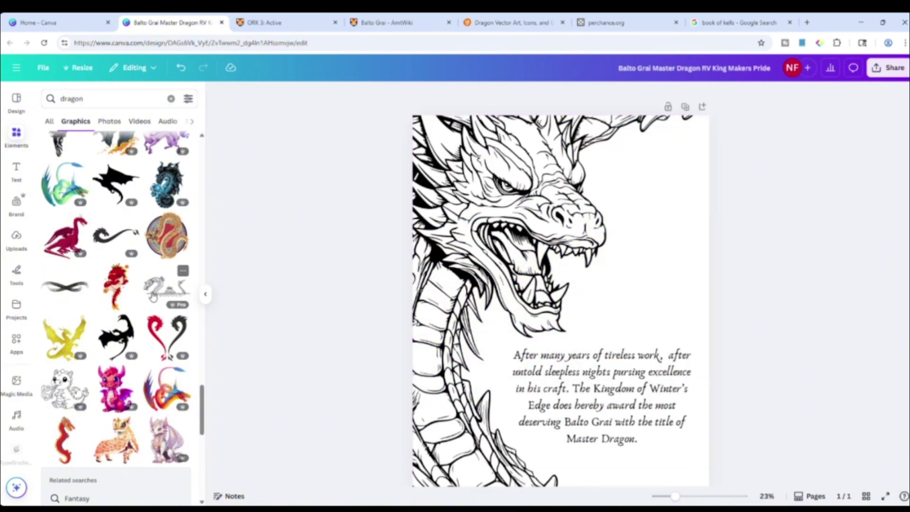
pyautogui.scroll(3, 152, 297)
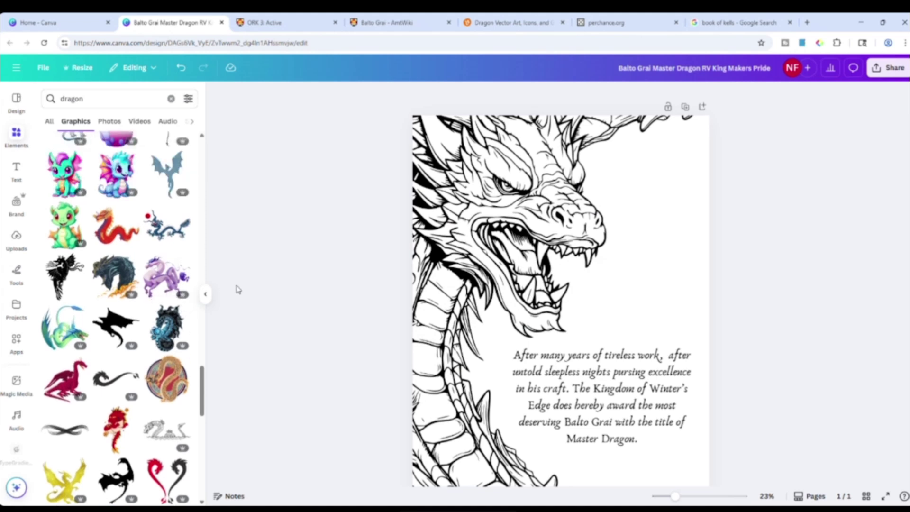
pyautogui.scroll(5, 146, 284)
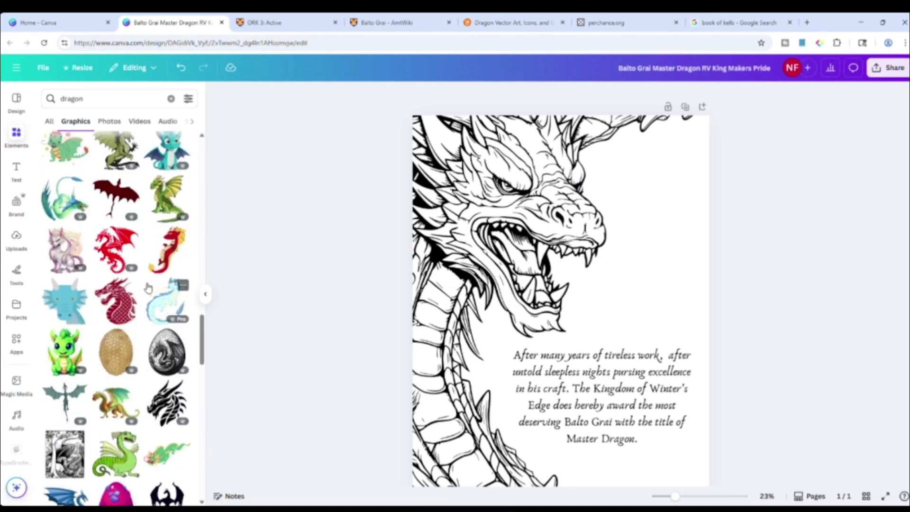
pyautogui.scroll(5, 142, 286)
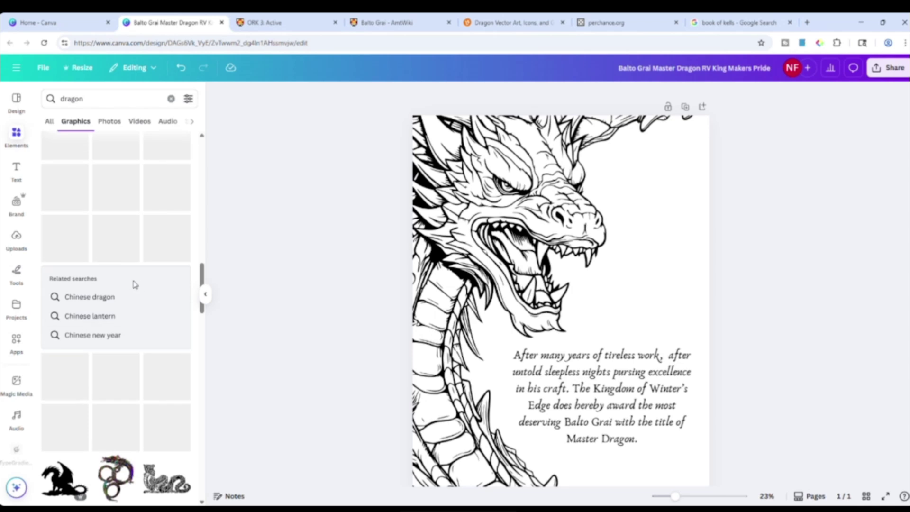
# - Try the rainbow wings graphic on the page, then remove it
pyautogui.click(116, 188)
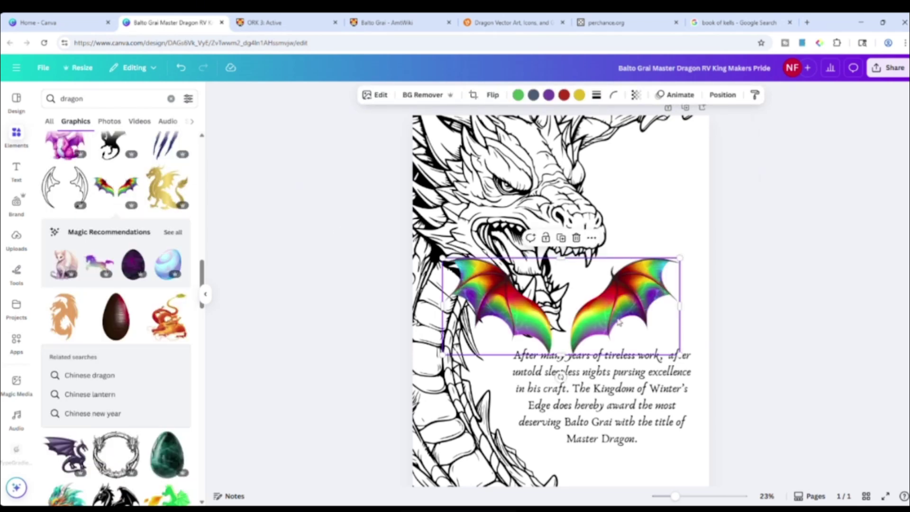
pyautogui.moveTo(619, 323)
pyautogui.mouseDown()
pyautogui.moveTo(690, 324)
pyautogui.moveTo(612, 319)
pyautogui.moveTo(620, 319)
pyautogui.mouseUp()
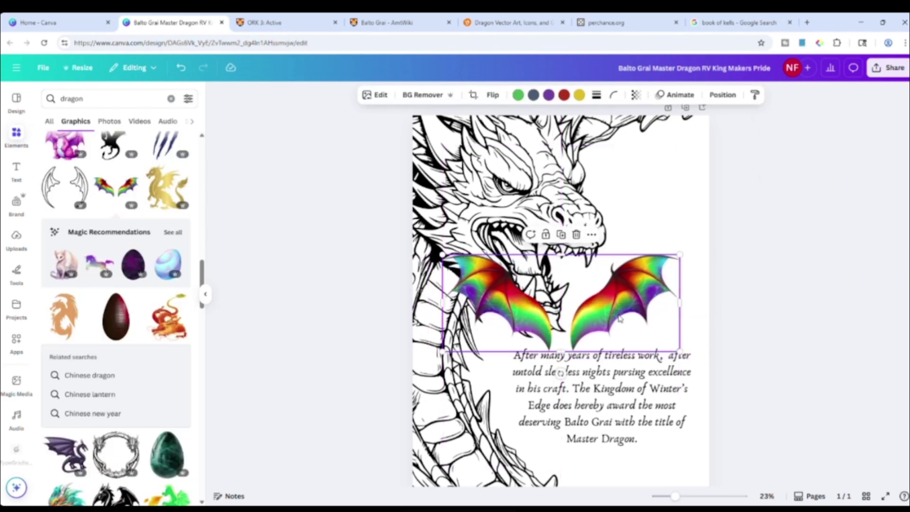
pyautogui.press('Delete')
pyautogui.scroll(3, 128, 317)
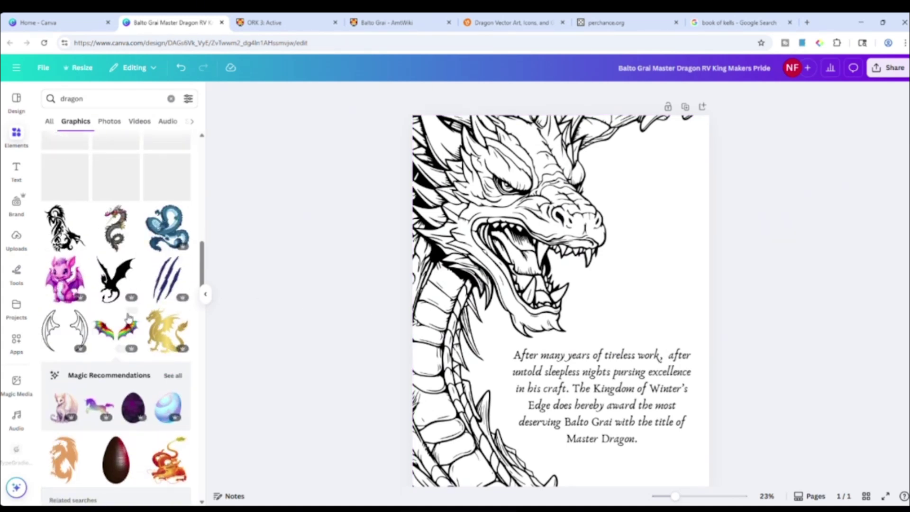
pyautogui.scroll(5, 128, 317)
# - Search 'dragon rainbow' graphics, try and remove the purple rainbow dragon, and browse results
pyautogui.click(109, 98)
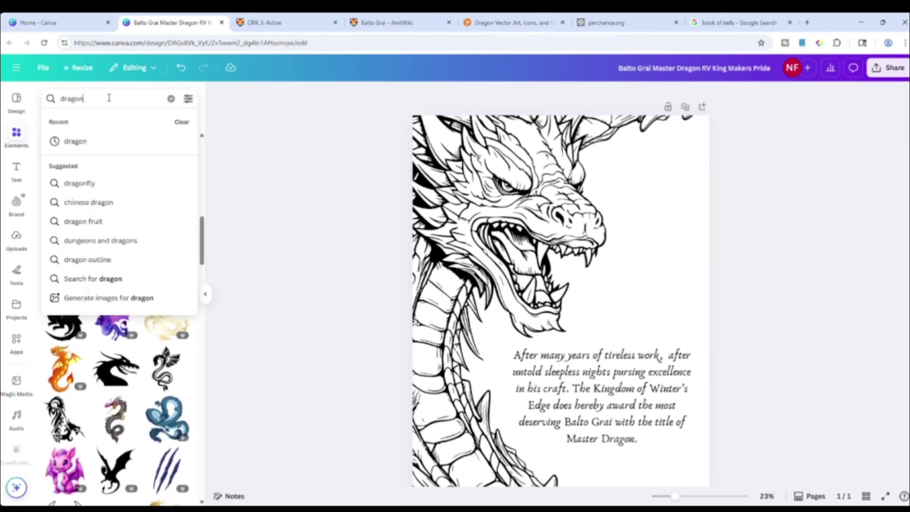
pyautogui.write('rainbow')
pyautogui.press('Return')
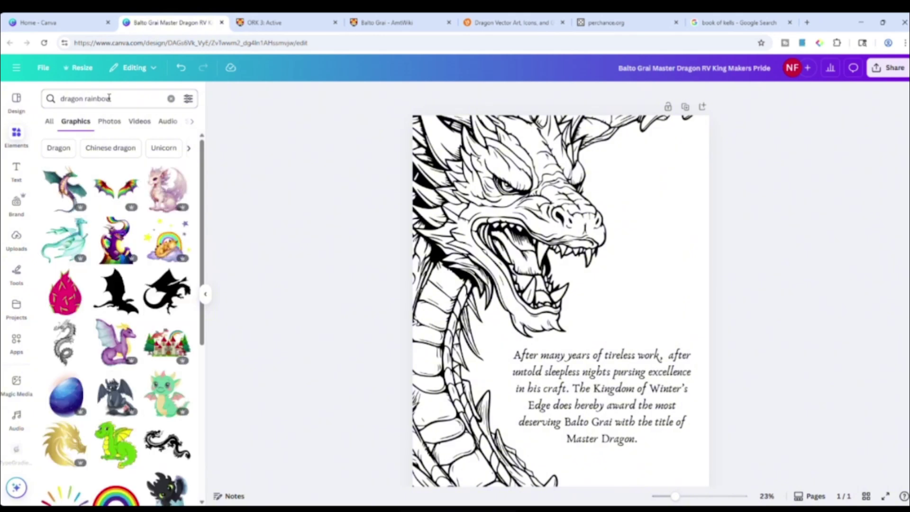
pyautogui.click(116, 240)
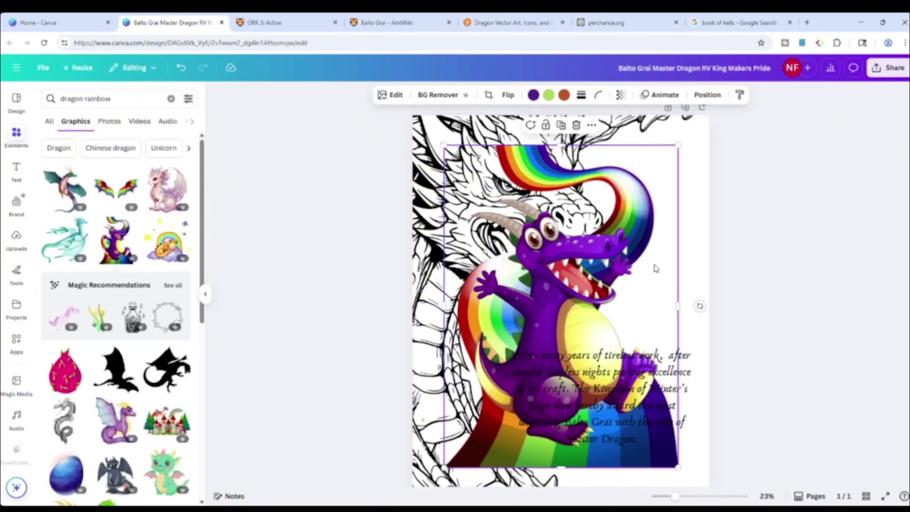
pyautogui.press('Delete')
pyautogui.scroll(-3, 121, 319)
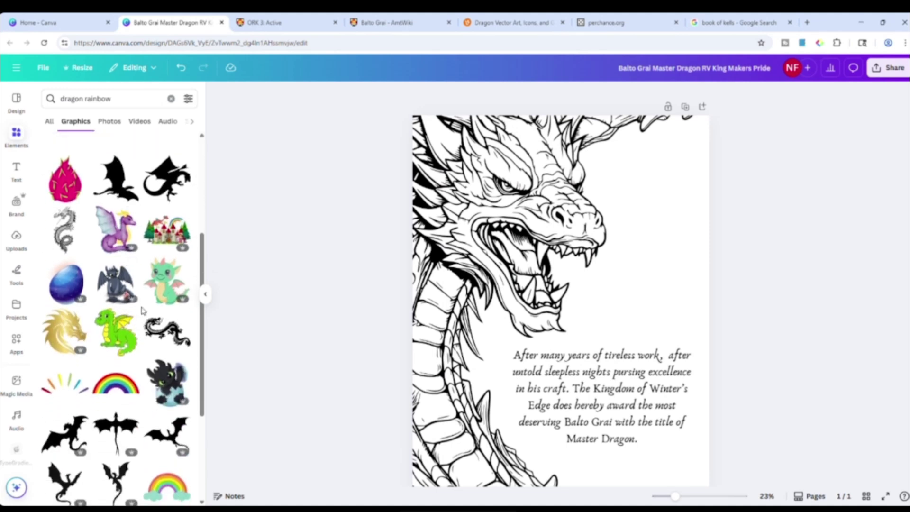
pyautogui.scroll(-3, 143, 310)
pyautogui.scroll(-3, 142, 311)
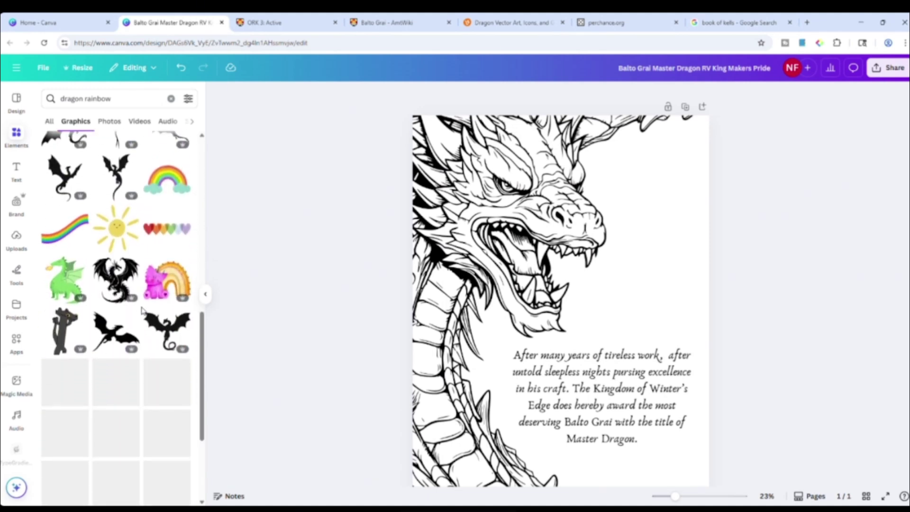
pyautogui.scroll(2, 143, 311)
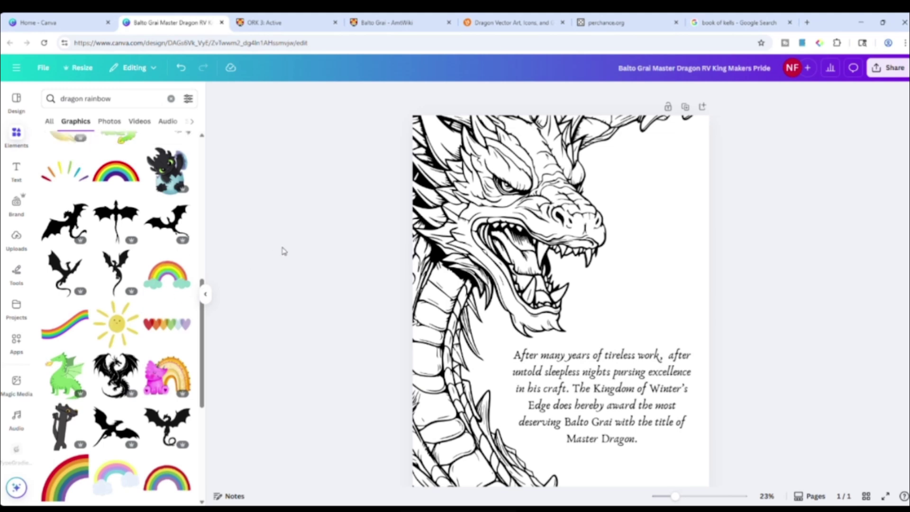
pyautogui.scroll(-1, 809, 326)
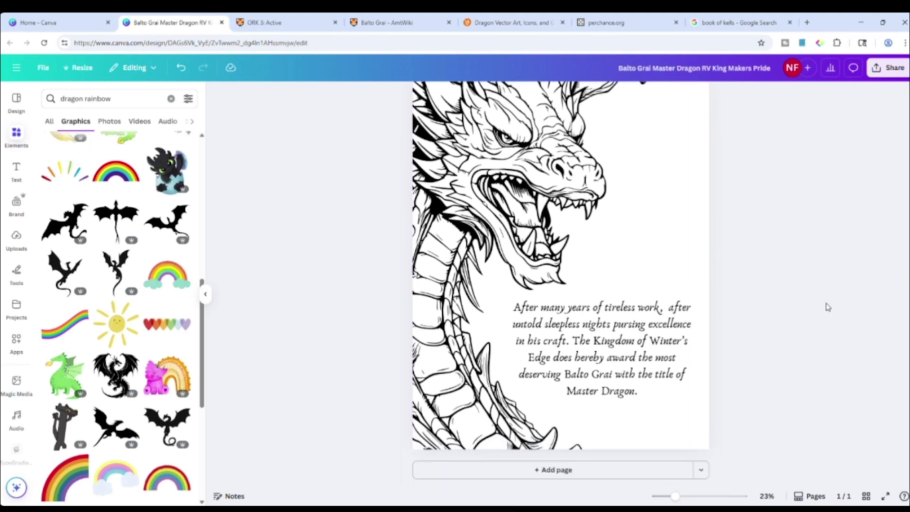
pyautogui.scroll(1, 825, 308)
# - Nudge the award text and insert a line break after "work,"
pyautogui.click(647, 393)
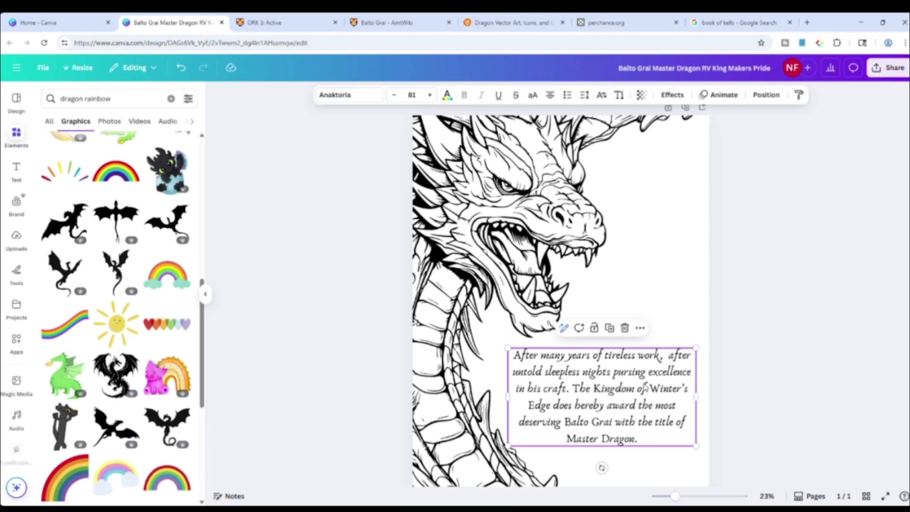
pyautogui.moveTo(644, 382)
pyautogui.mouseDown()
pyautogui.moveTo(650, 389)
pyautogui.moveTo(640, 378)
pyautogui.mouseUp()
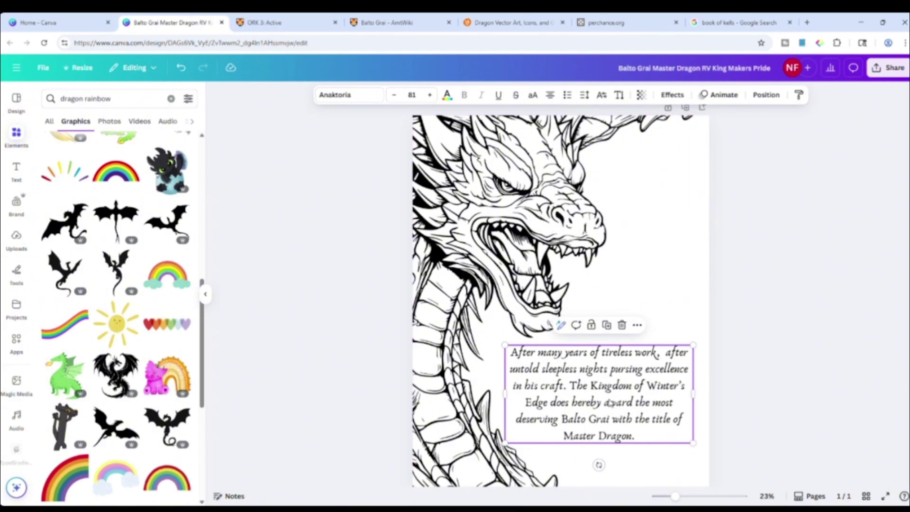
pyautogui.click(829, 353)
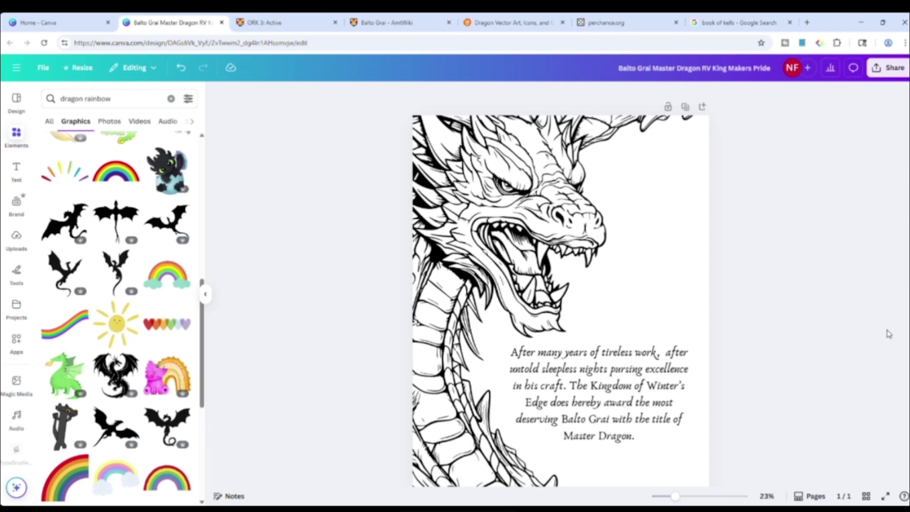
pyautogui.scroll(-1, 772, 370)
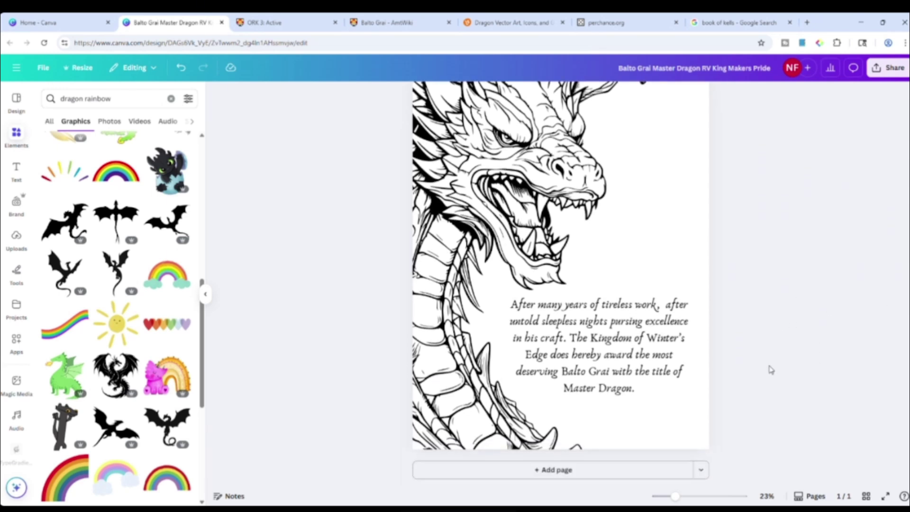
pyautogui.click(668, 312)
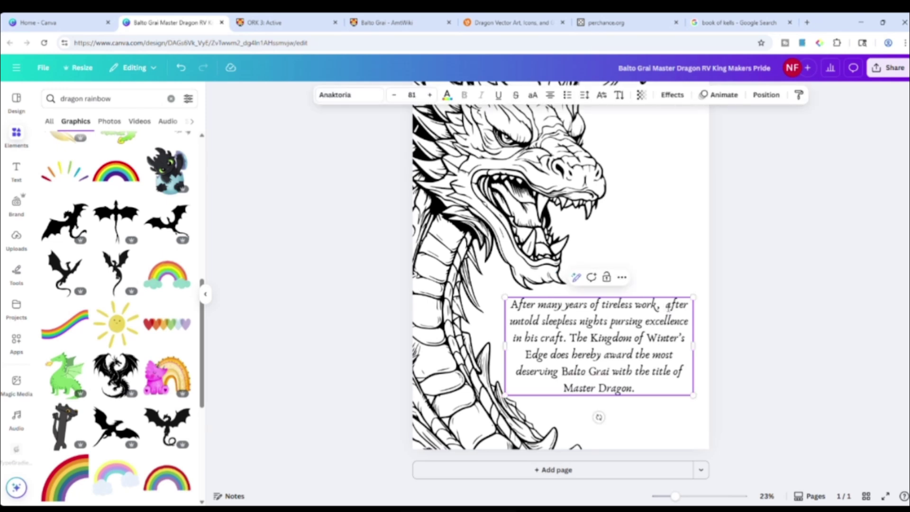
pyautogui.press('Return')
pyautogui.moveTo(633, 342); pyautogui.dragTo(671, 277)
pyautogui.click(786, 281)
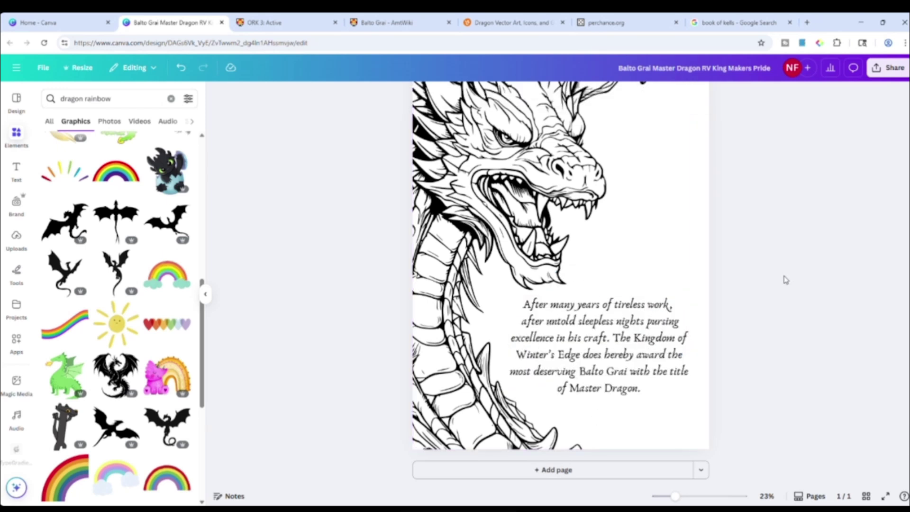
pyautogui.scroll(2, 723, 296)
# - Move the award text toward the right edge, then back onto the page below the dragon's jaw
pyautogui.click(598, 397)
pyautogui.moveTo(598, 397); pyautogui.dragTo(663, 439)
pyautogui.scroll(-2, 652, 389)
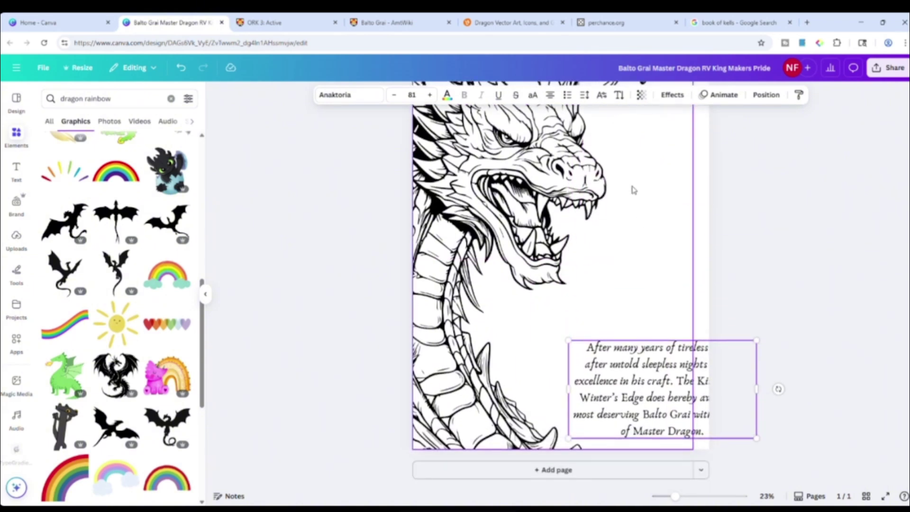
pyautogui.moveTo(652, 389); pyautogui.dragTo(588, 345)
pyautogui.click(784, 296)
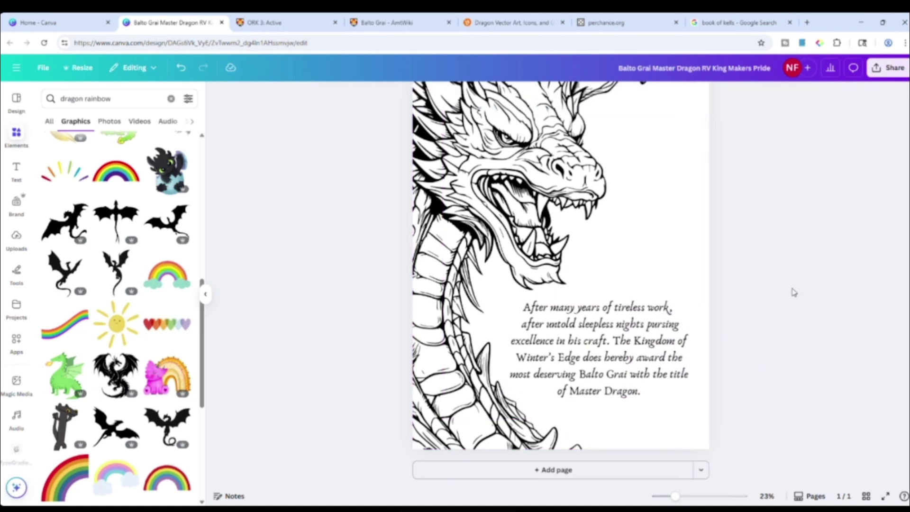
pyautogui.scroll(1, 768, 296)
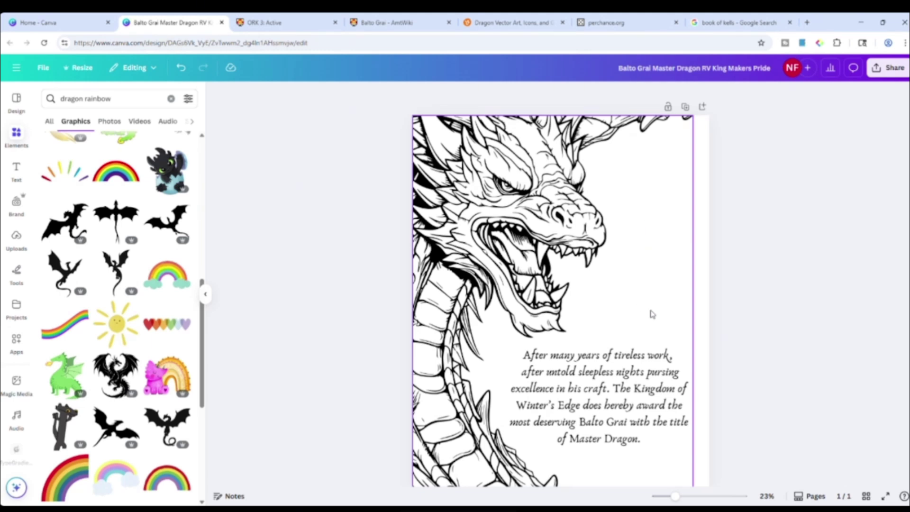
pyautogui.scroll(-1, 650, 313)
pyautogui.click(622, 358)
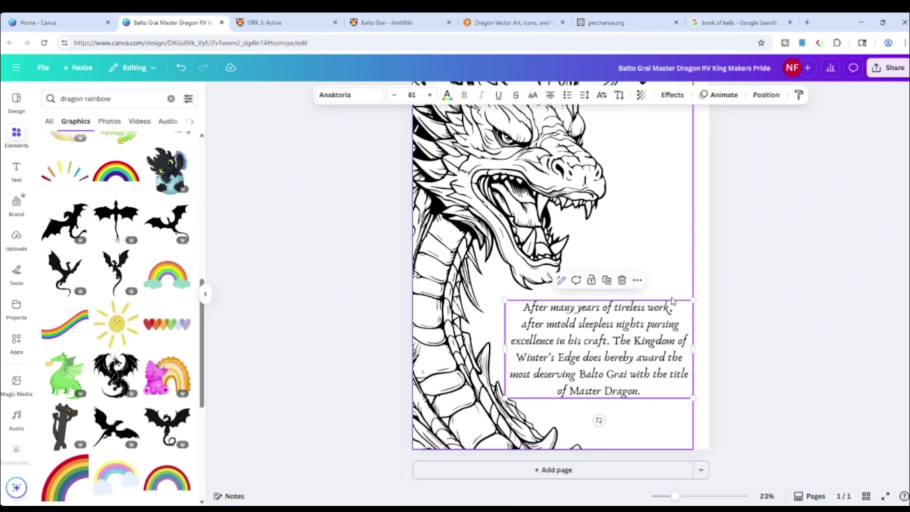
# - Start "The Kingdom of Winter's Edge" as a new paragraph after a blank line, rewrapping lines
pyautogui.doubleClick(612, 348)
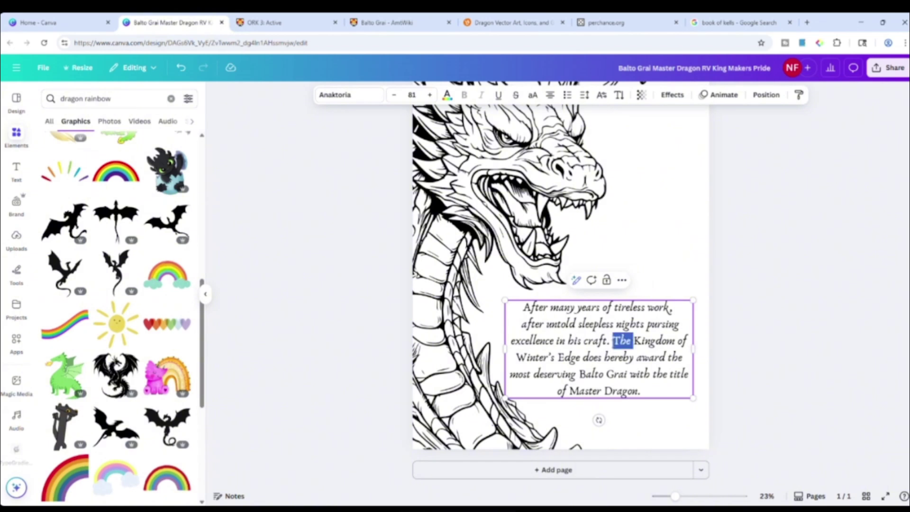
pyautogui.click(614, 342)
pyautogui.press('Return')
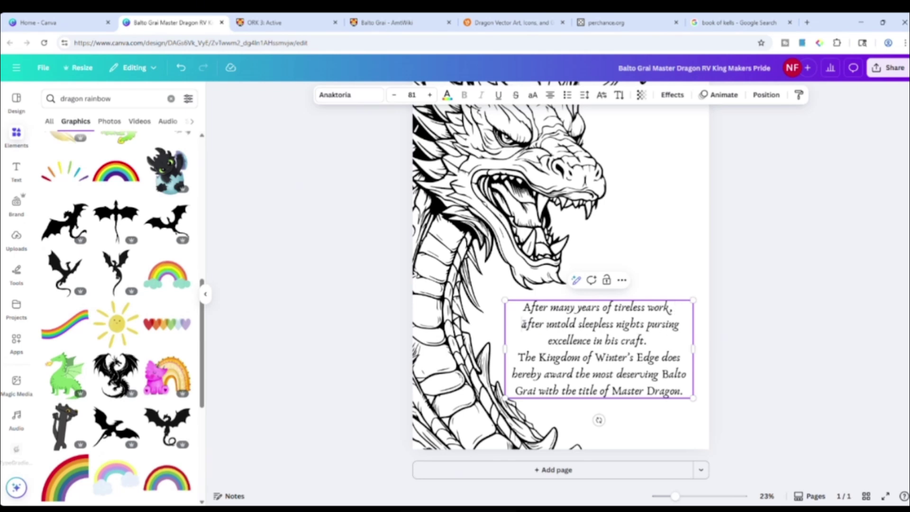
pyautogui.press('BackSpace')
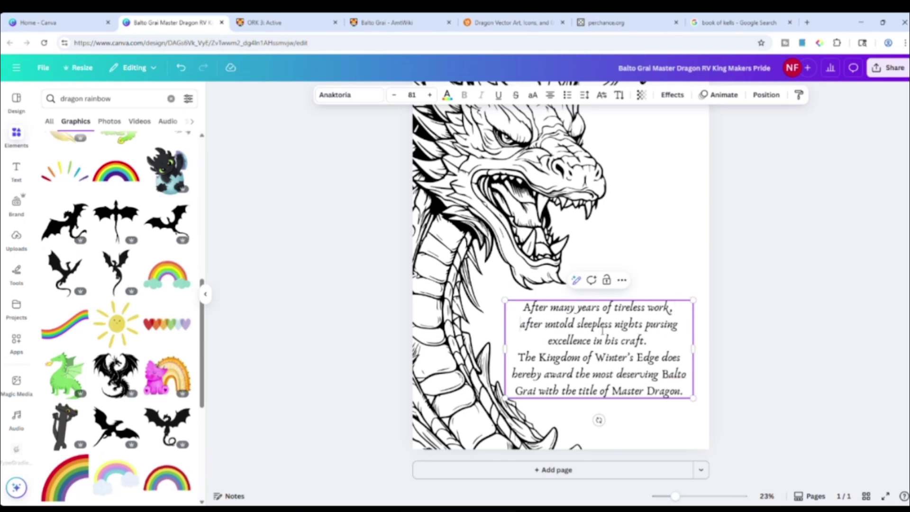
pyautogui.press('BackSpace')
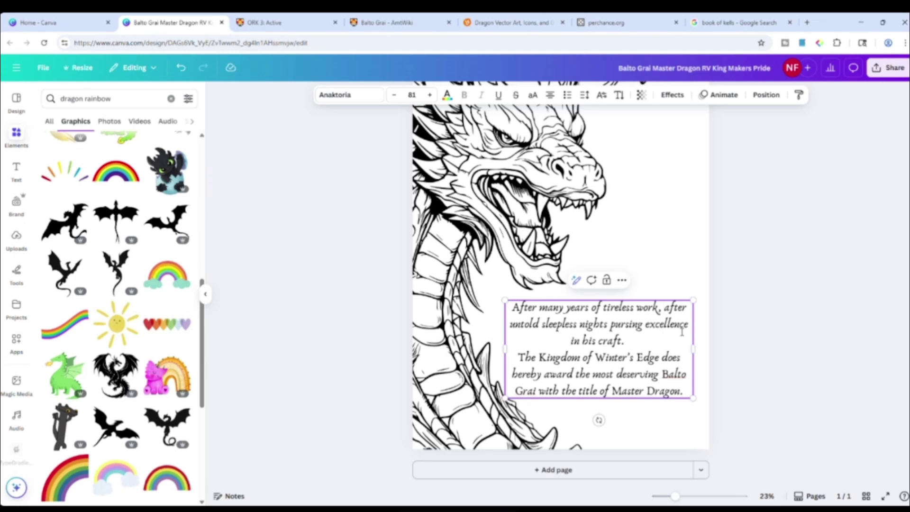
pyautogui.press('Return')
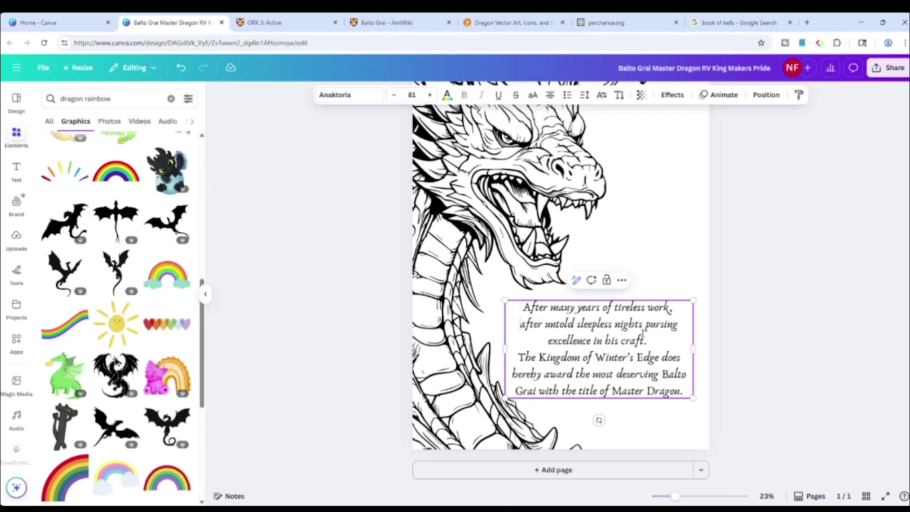
pyautogui.press('Return')
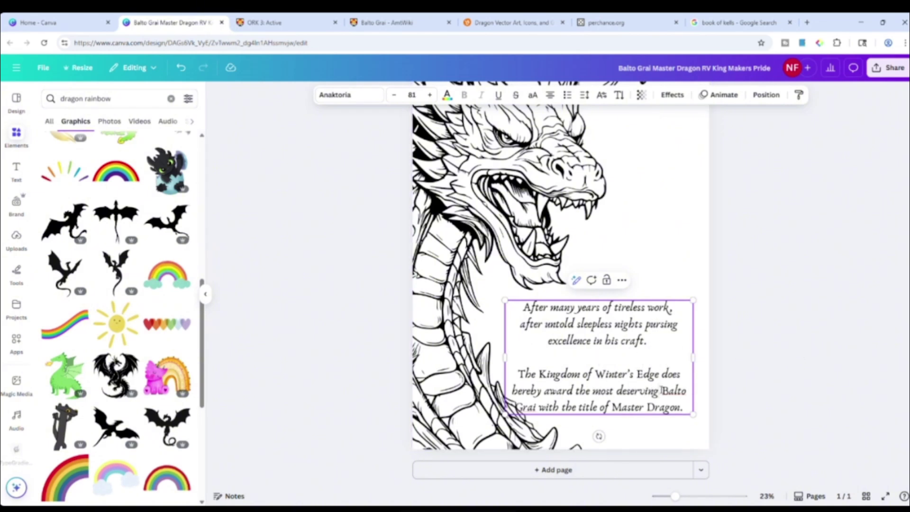
pyautogui.press('Return')
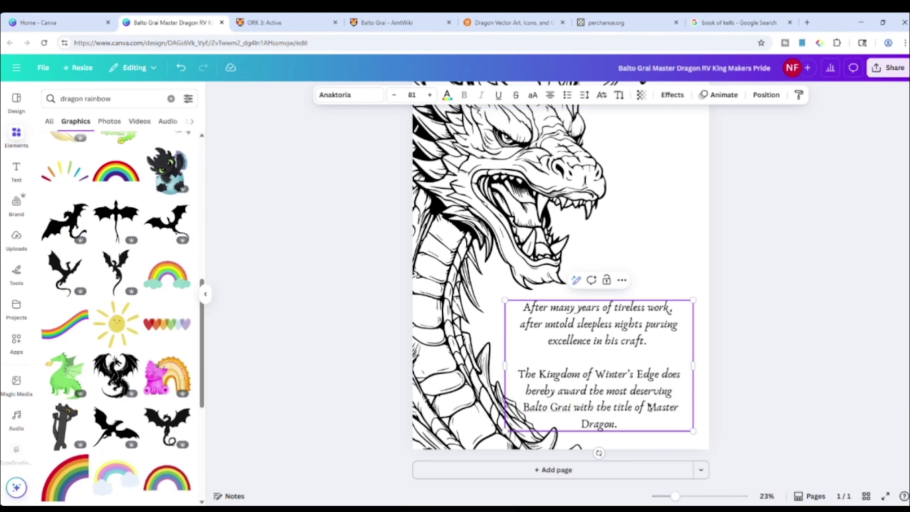
# - Break the last line so "Master Dragon." sits alone on the final line
pyautogui.click(614, 406)
pyautogui.press('Return')
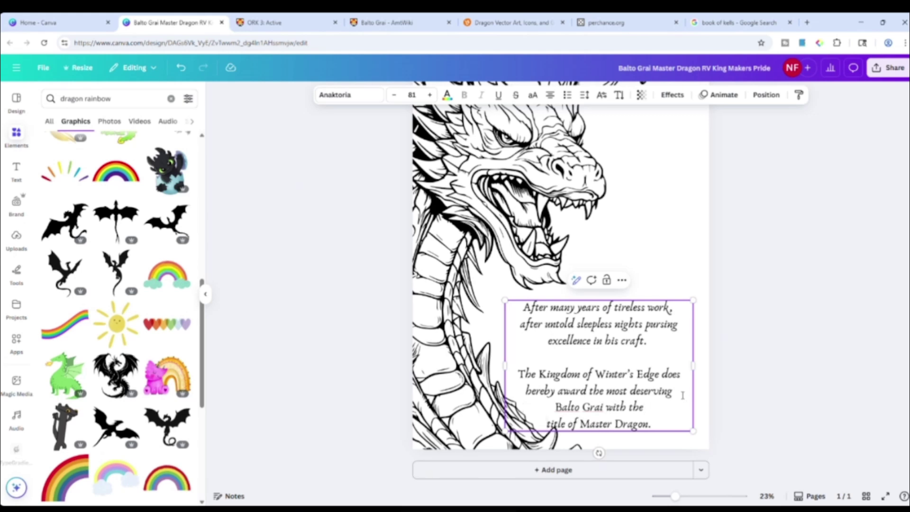
pyautogui.hotkey('ctrl', 'z')
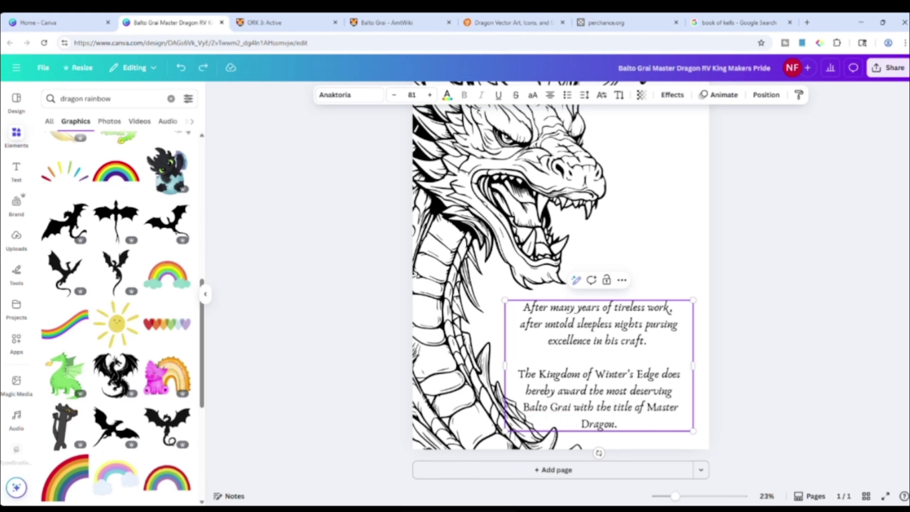
pyautogui.press('Return')
# - Shift the award text slightly up and reduce its line spacing to about 1.36
pyautogui.click(804, 397)
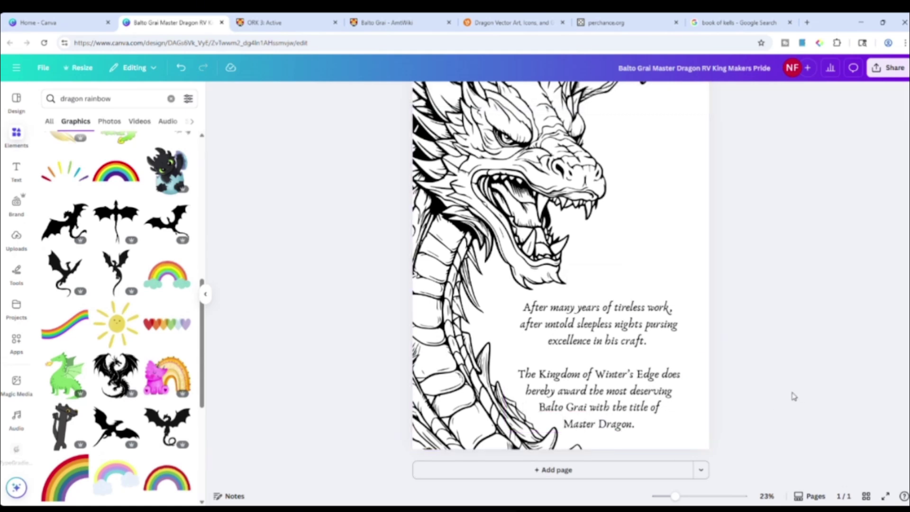
pyautogui.moveTo(629, 392); pyautogui.dragTo(639, 385)
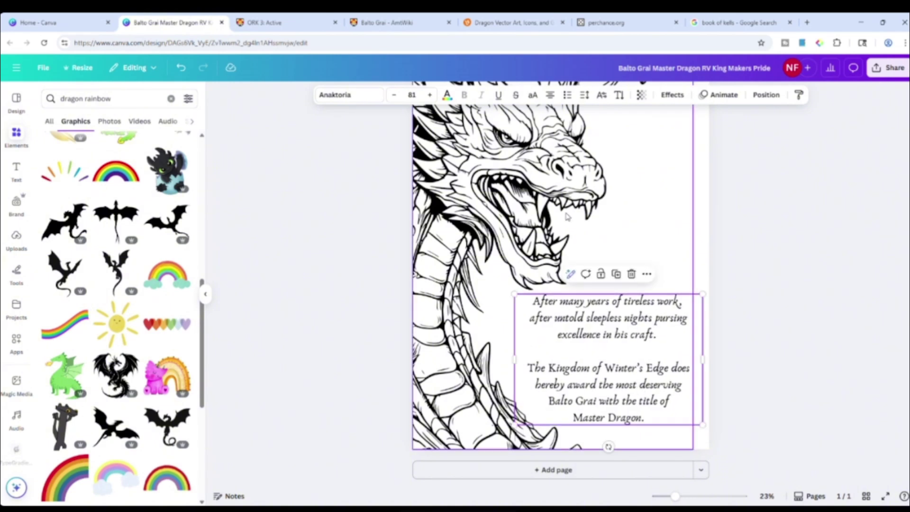
pyautogui.click(586, 96)
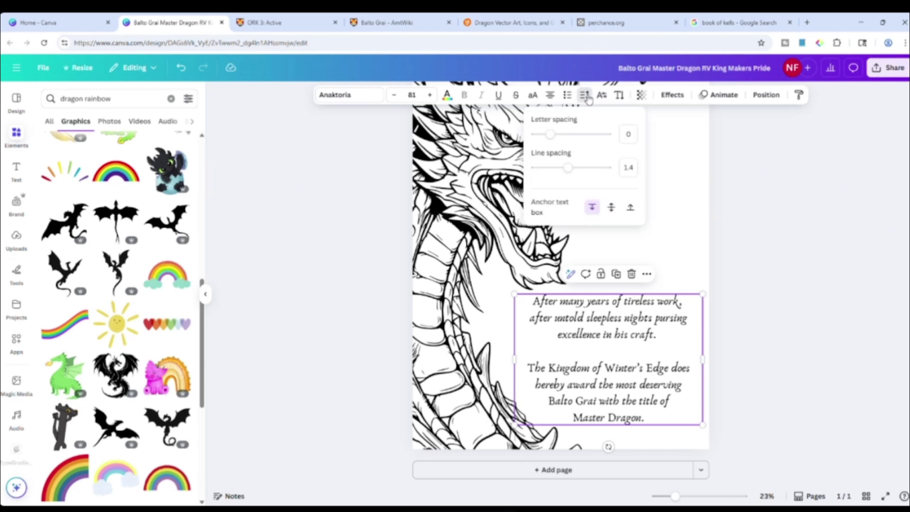
pyautogui.click(568, 168)
pyautogui.moveTo(570, 172); pyautogui.dragTo(566, 173)
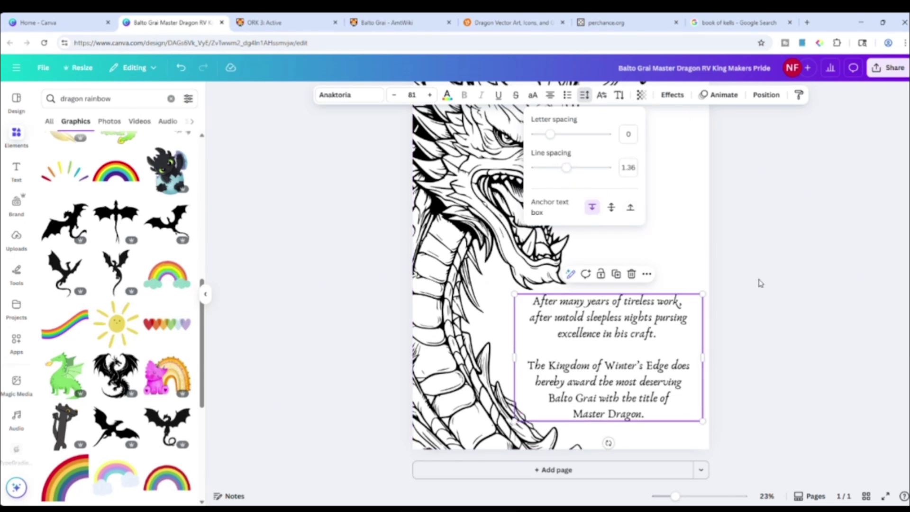
pyautogui.click(763, 283)
# - Nudge the award text box slightly left beneath the dragon's jaws
pyautogui.doubleClick(649, 332)
pyautogui.tripleClick(646, 385)
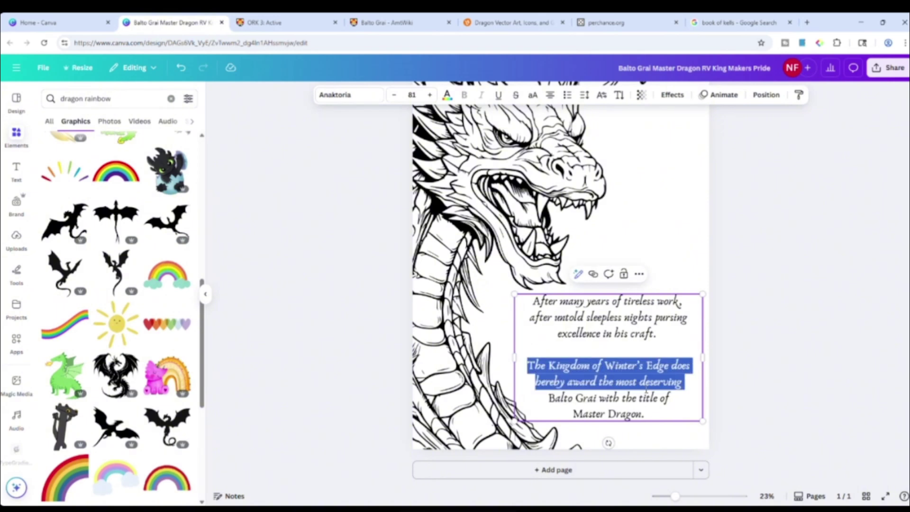
pyautogui.click(640, 319)
pyautogui.click(788, 345)
pyautogui.moveTo(661, 355); pyautogui.dragTo(652, 364)
pyautogui.click(800, 309)
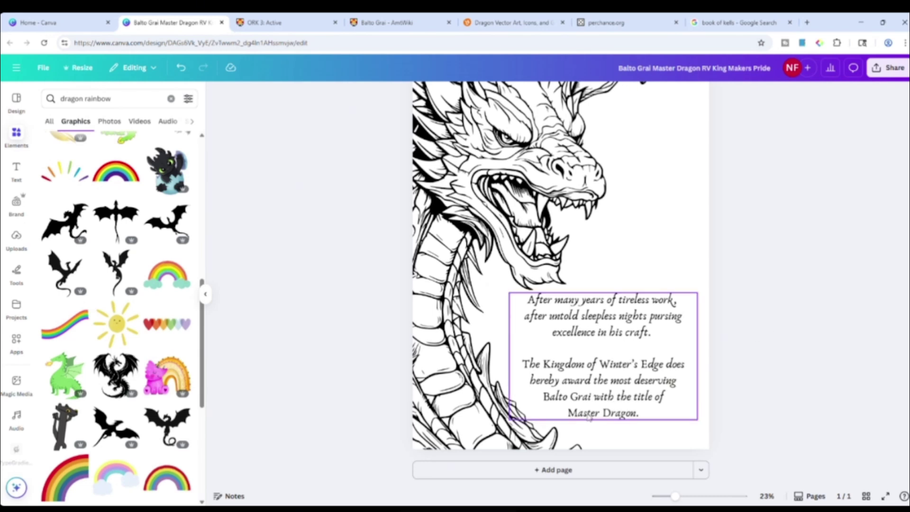
pyautogui.click(653, 412)
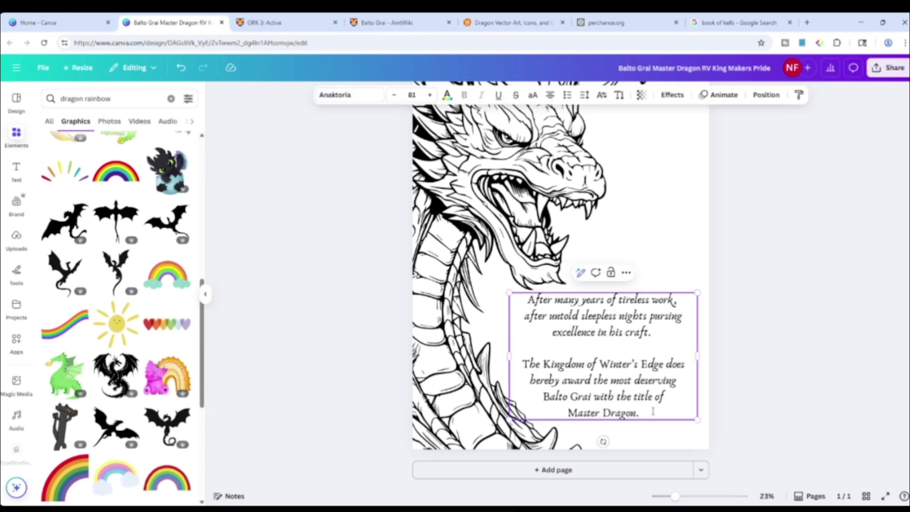
# - Add a "By the hand of Sir Ink!" line below "Master Dragon." and scale the text down slightly
pyautogui.press('Return')
pyautogui.press('Return')
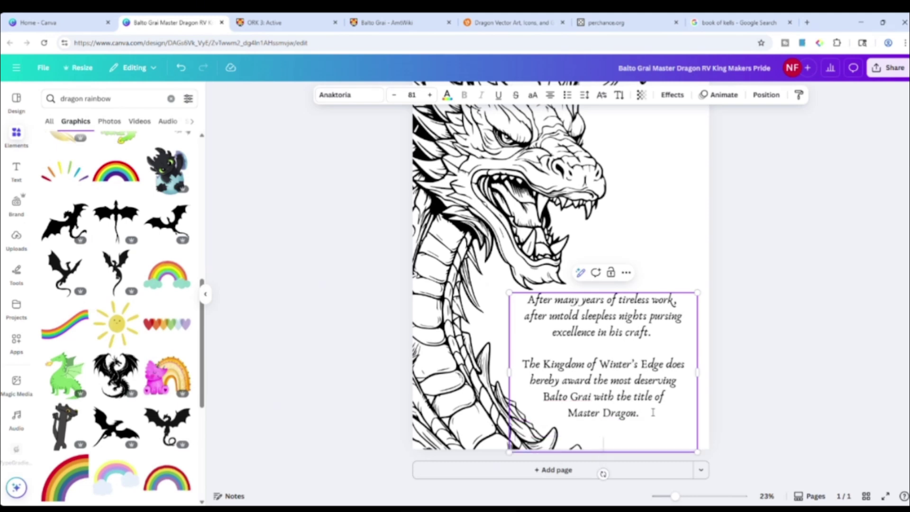
pyautogui.write('By the hand of')
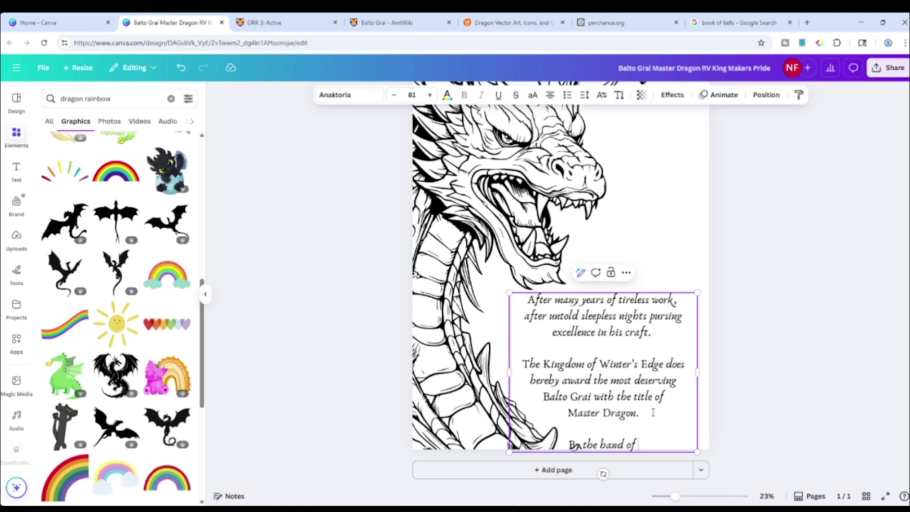
pyautogui.write('Sir In')
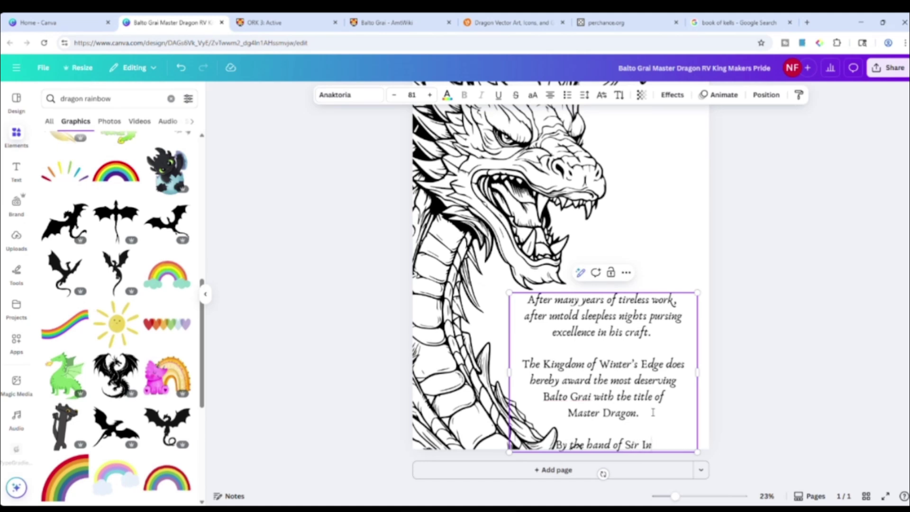
pyautogui.write('k!')
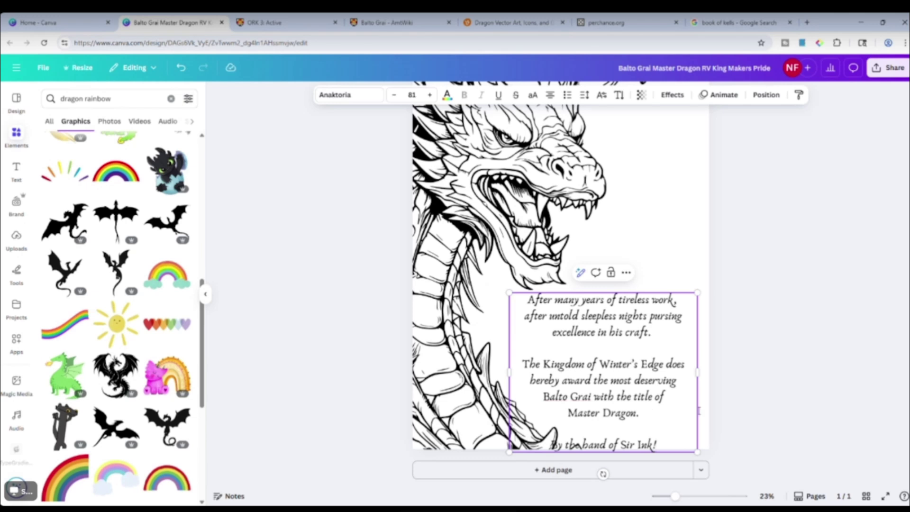
pyautogui.click(822, 384)
pyautogui.click(624, 440)
pyautogui.moveTo(624, 439); pyautogui.dragTo(633, 412)
pyautogui.click(820, 384)
pyautogui.click(645, 361)
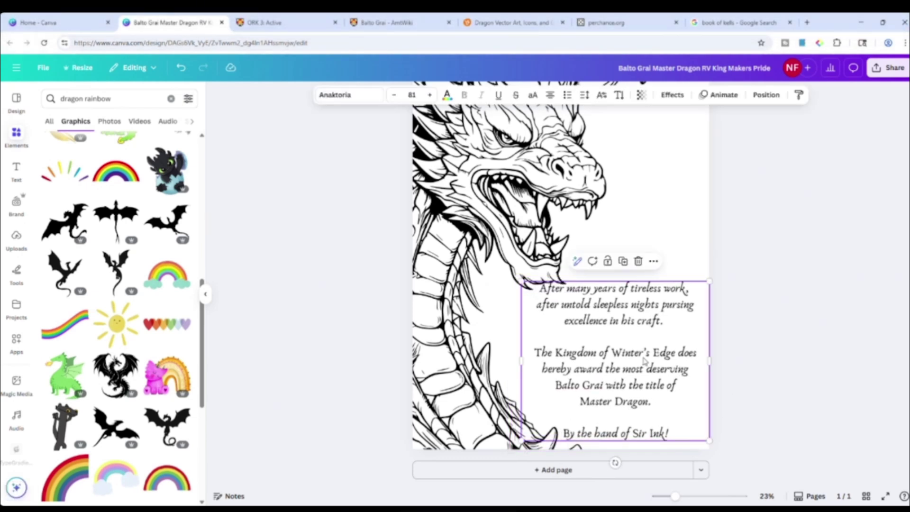
pyautogui.moveTo(709, 282); pyautogui.dragTo(697, 294)
pyautogui.moveTo(642, 343); pyautogui.dragTo(647, 346)
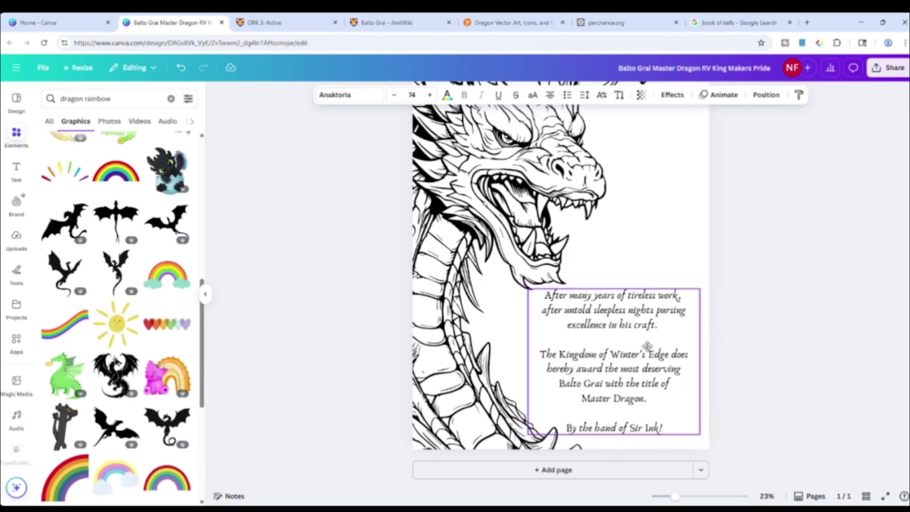
# - Append "on this day, the 11th of July, in the year 2025." to the signing line
pyautogui.click(669, 428)
pyautogui.write('on this da')
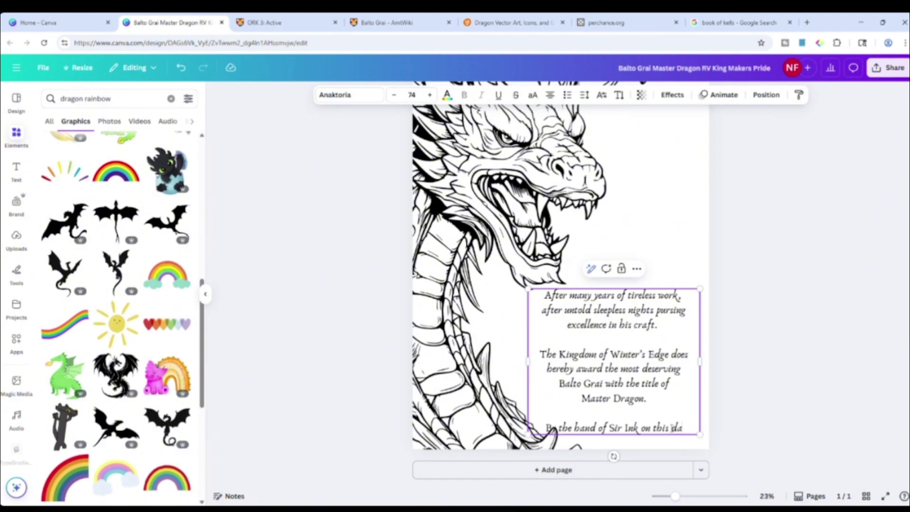
pyautogui.write('y, the')
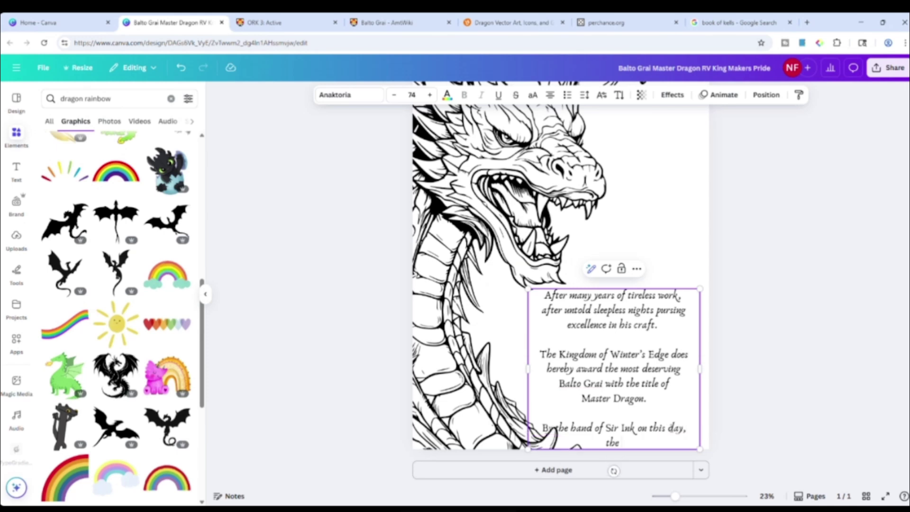
pyautogui.write(' 11th of July, in the year')
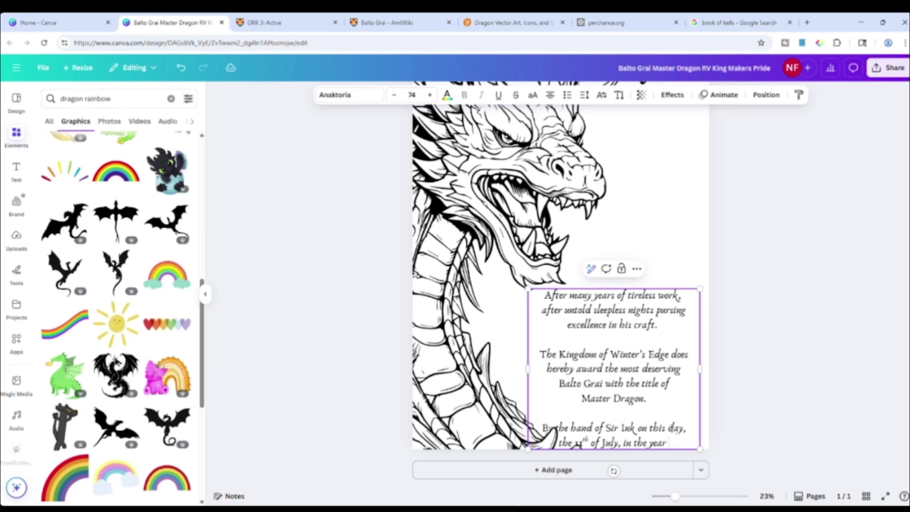
pyautogui.write(' 2025.')
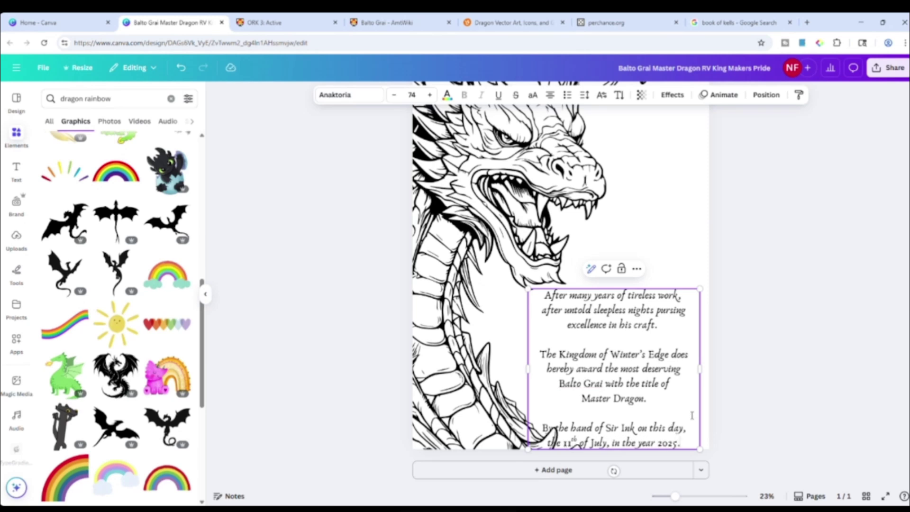
pyautogui.moveTo(646, 360)
pyautogui.mouseDown()
pyautogui.moveTo(657, 349)
pyautogui.moveTo(649, 361)
pyautogui.mouseUp()
pyautogui.click(616, 421)
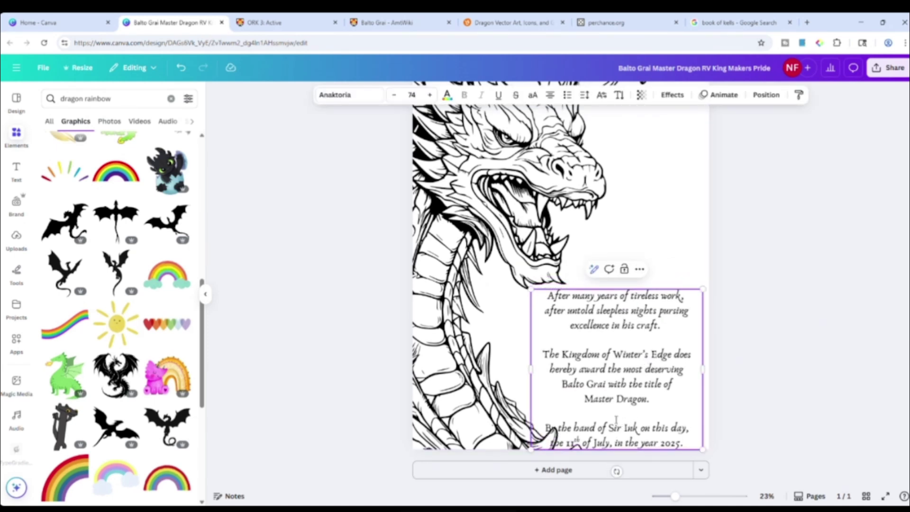
pyautogui.press('BackSpace')
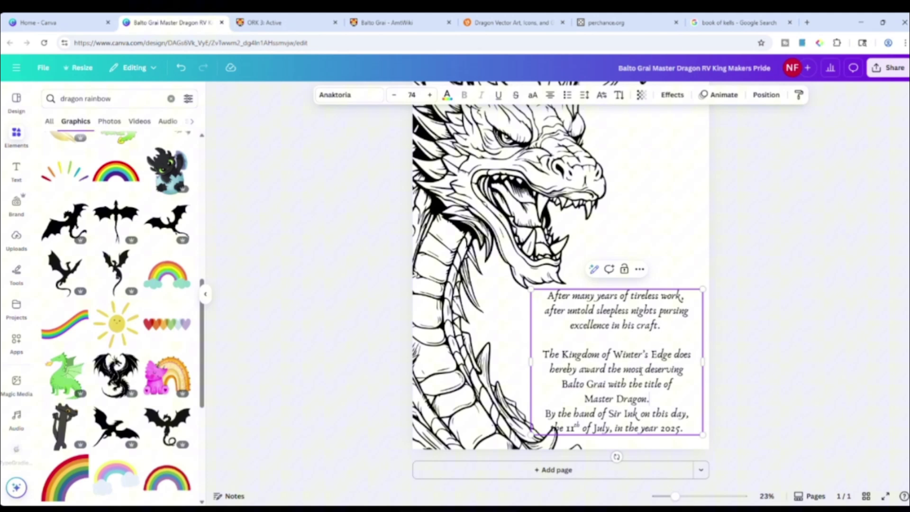
pyautogui.click(636, 343)
pyautogui.press('BackSpace')
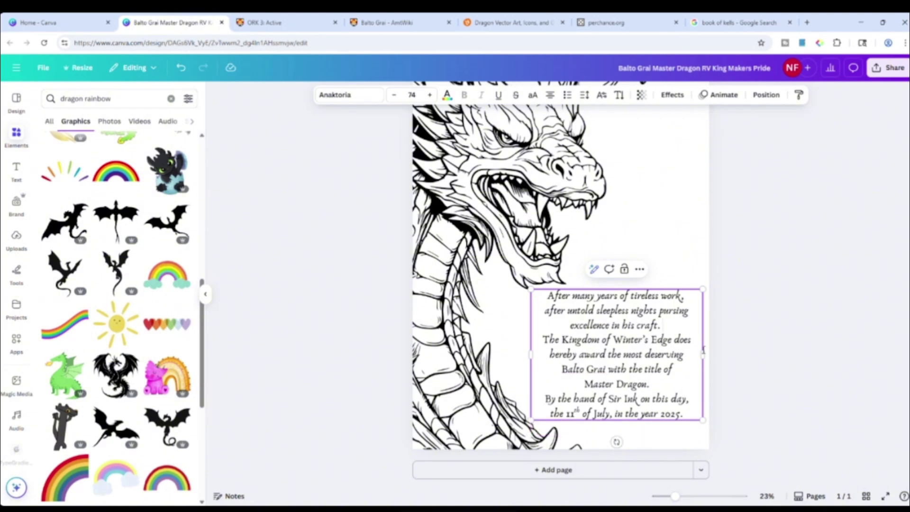
pyautogui.hotkey('ctrl', 'z')
pyautogui.hotkey('ctrl', 'z')
# - Shrink the award text to size 61.8 and move it up and left
pyautogui.moveTo(682, 390); pyautogui.dragTo(627, 367)
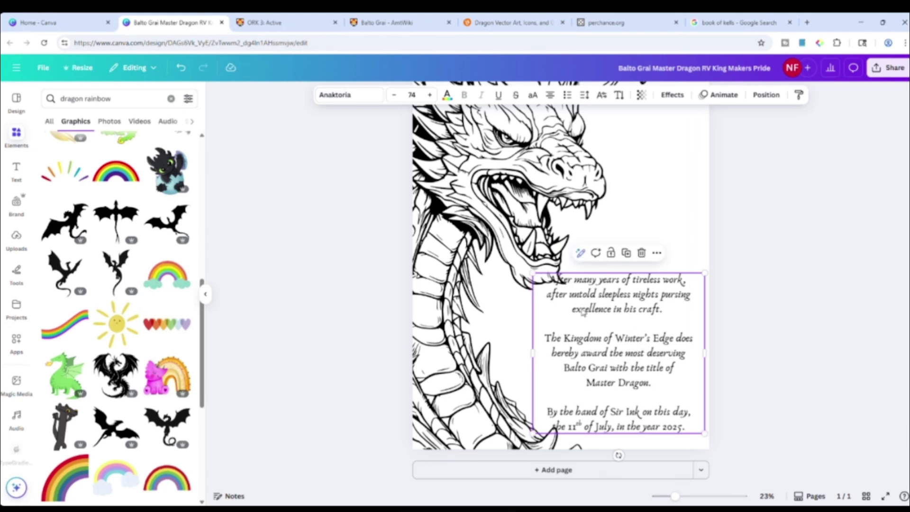
pyautogui.moveTo(533, 273); pyautogui.dragTo(562, 300)
pyautogui.moveTo(622, 352); pyautogui.dragTo(603, 339)
pyautogui.click(837, 358)
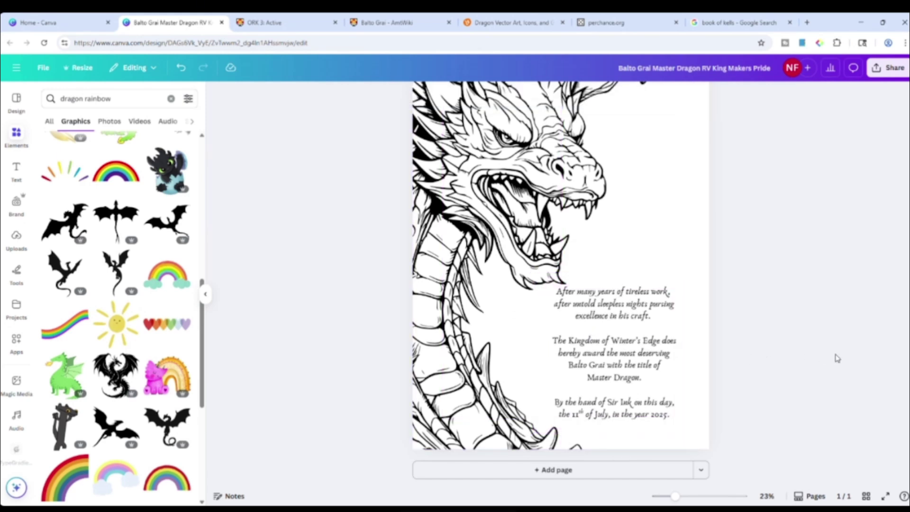
pyautogui.click(658, 345)
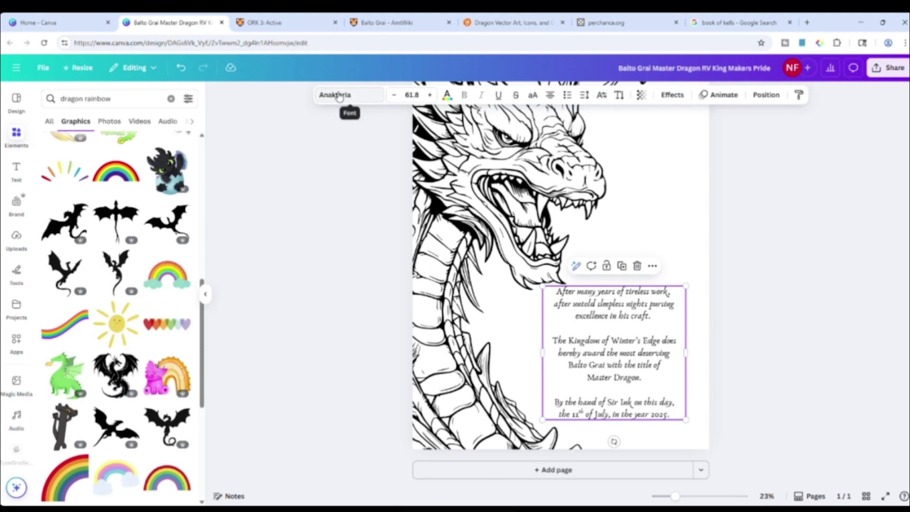
# - Apply the uploaded CelticHand Regular font to the award text and nudge its box up-right
pyautogui.click(16, 171)
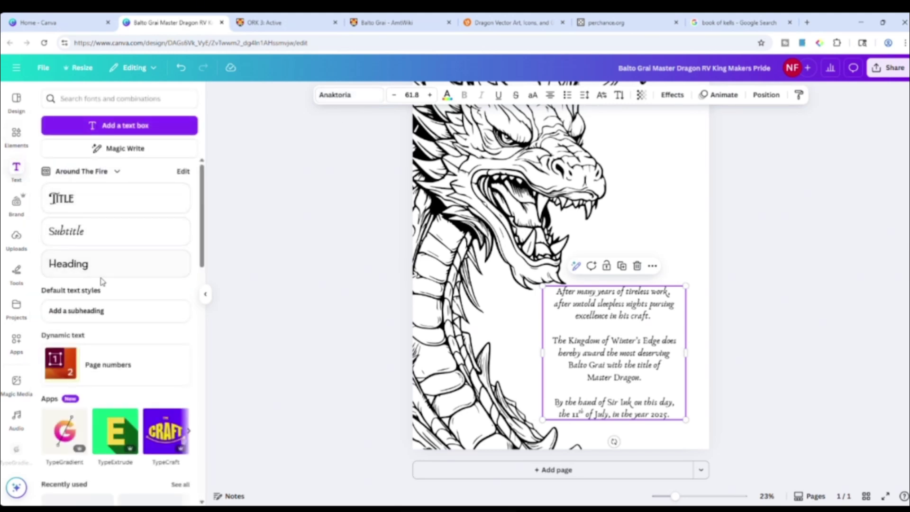
pyautogui.click(336, 100)
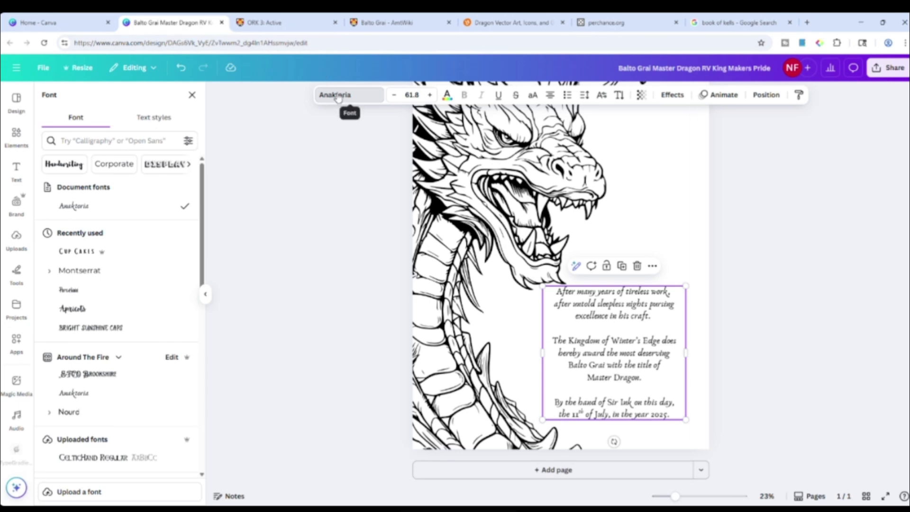
pyautogui.scroll(-3, 118, 234)
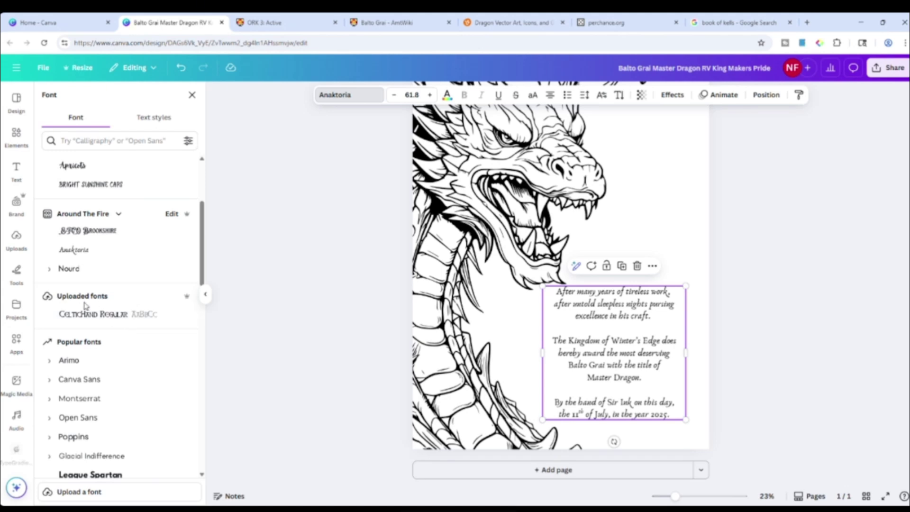
pyautogui.click(112, 315)
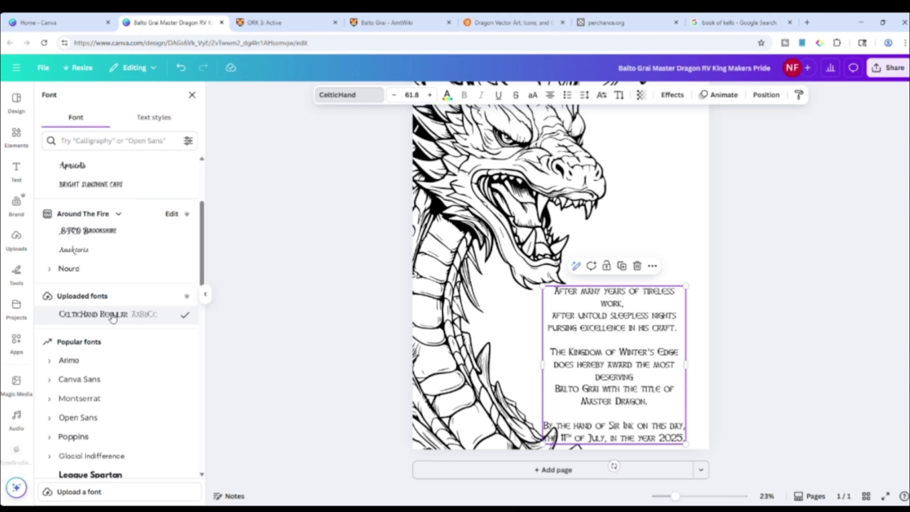
pyautogui.moveTo(601, 373); pyautogui.dragTo(612, 365)
pyautogui.moveTo(555, 358)
pyautogui.mouseDown()
pyautogui.moveTo(565, 359)
pyautogui.moveTo(550, 358)
pyautogui.mouseUp()
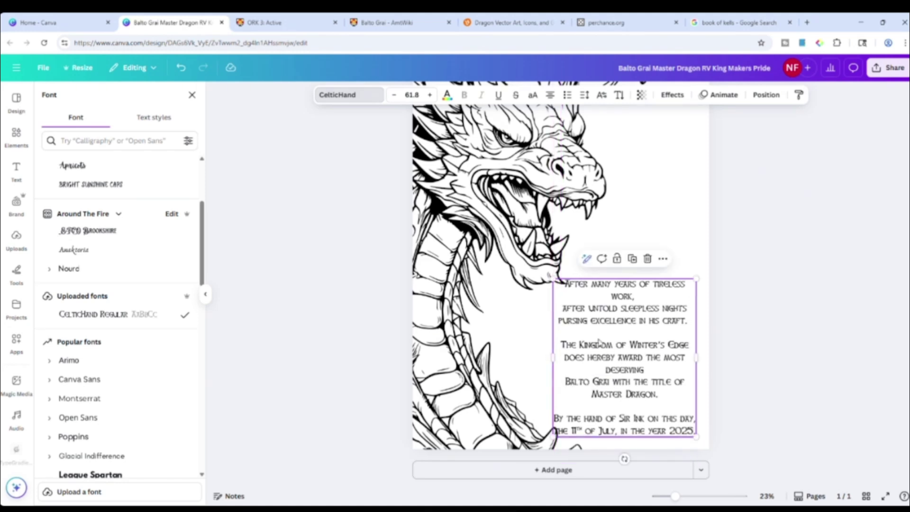
pyautogui.scroll(-3, 142, 321)
pyautogui.scroll(4, 144, 326)
pyautogui.scroll(2, 145, 326)
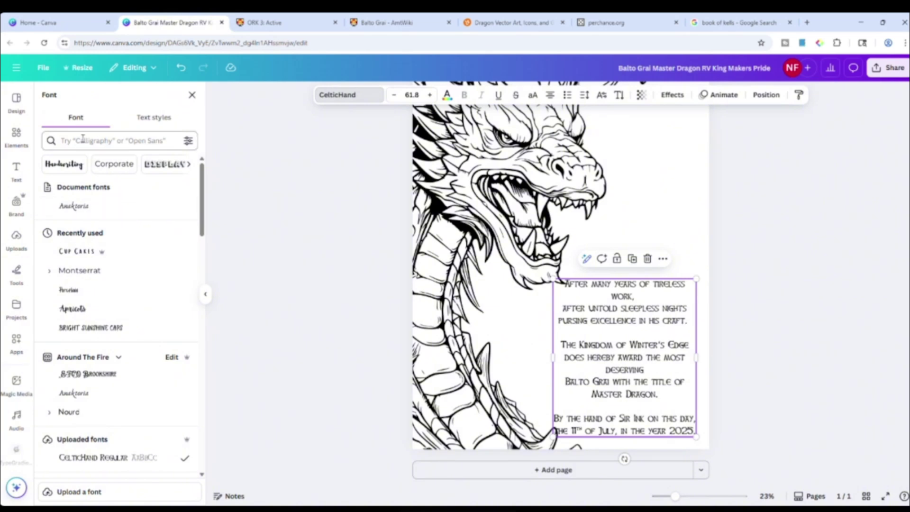
# - Add a brand Title heading to the page from the Brand Kit fonts
pyautogui.click(17, 207)
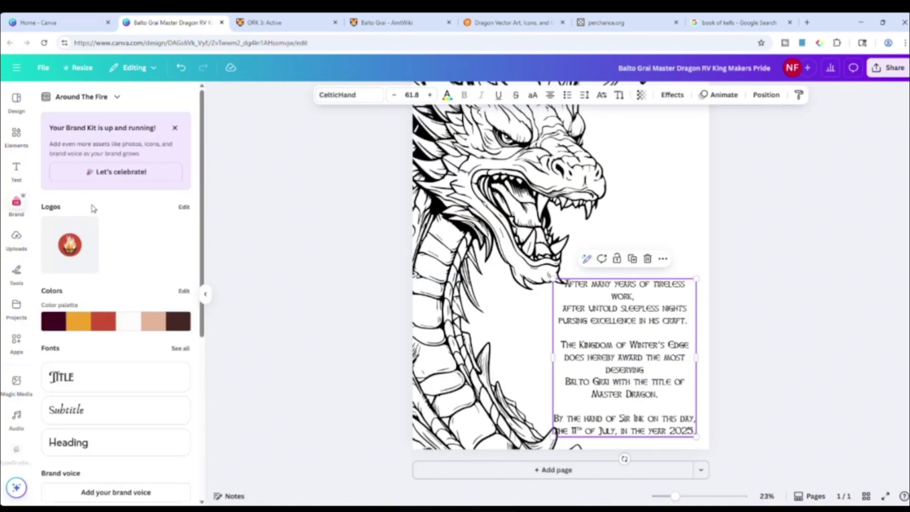
pyautogui.scroll(-2, 95, 303)
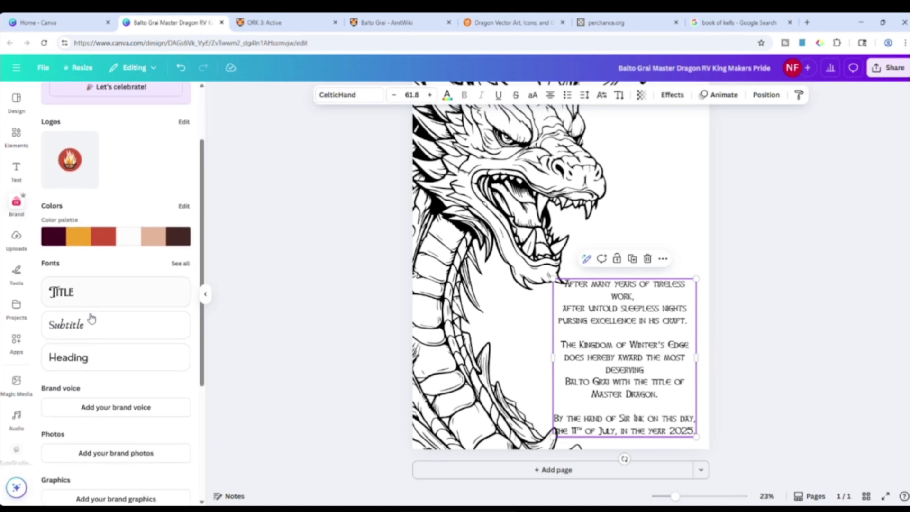
pyautogui.click(89, 283)
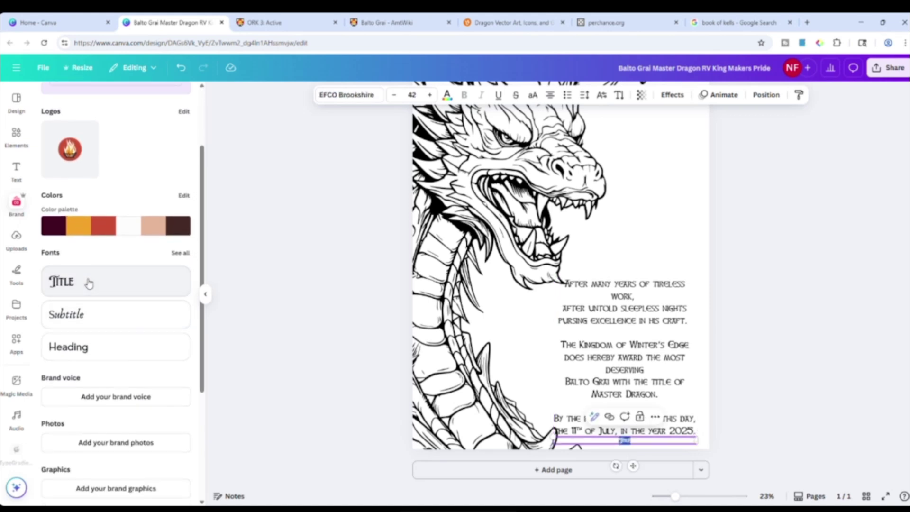
pyautogui.hotkey('ctrl', 'z')
pyautogui.click(663, 342)
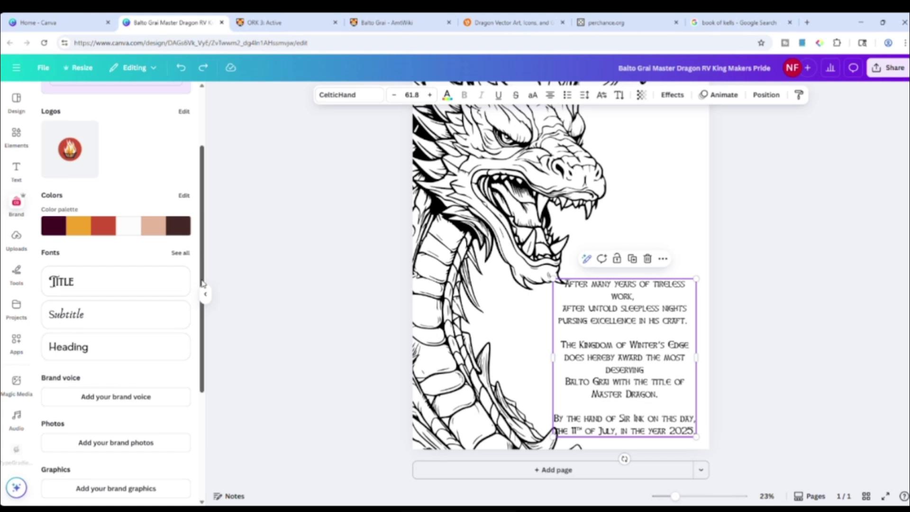
pyautogui.click(130, 278)
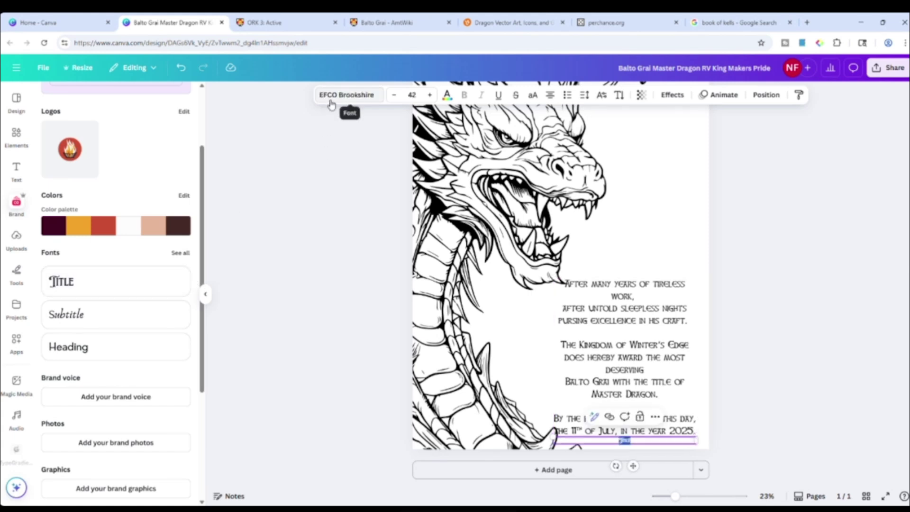
pyautogui.click(110, 307)
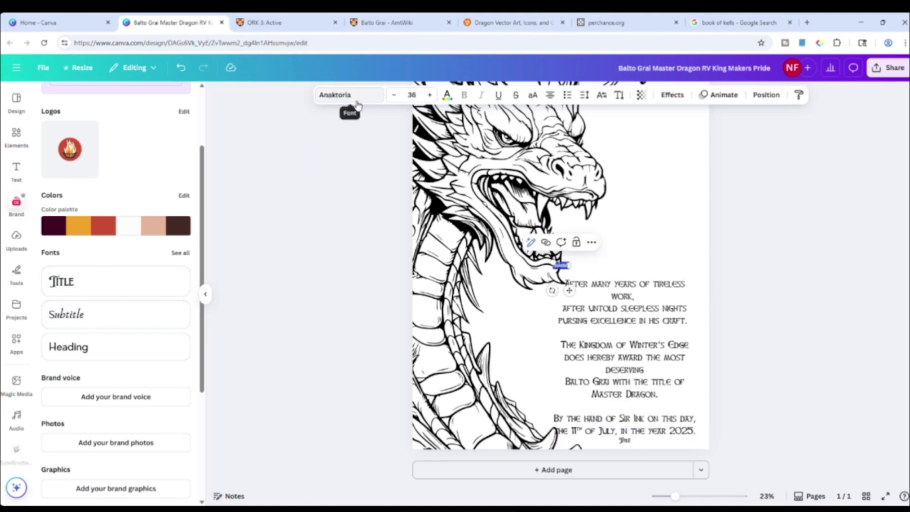
# - Move the Title above the award text, set it to Anton size 130, and centre it
pyautogui.click(643, 446)
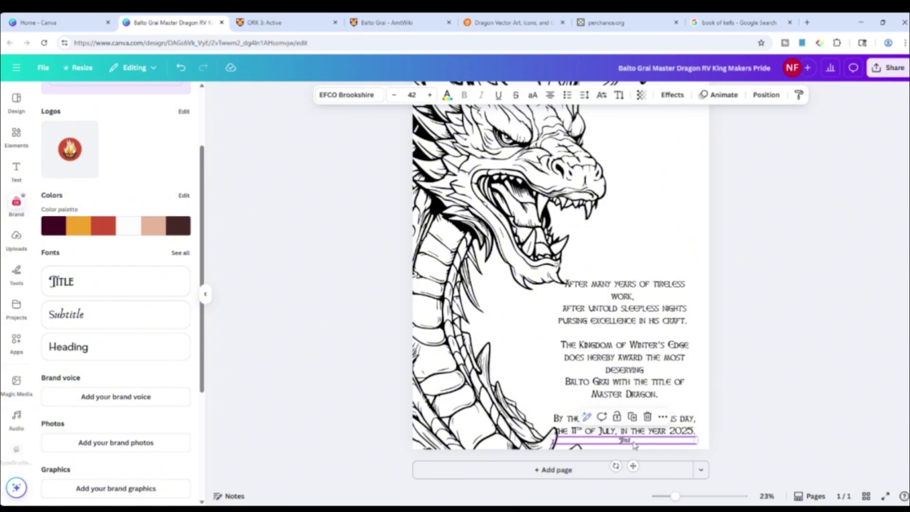
pyautogui.moveTo(635, 440); pyautogui.dragTo(640, 244)
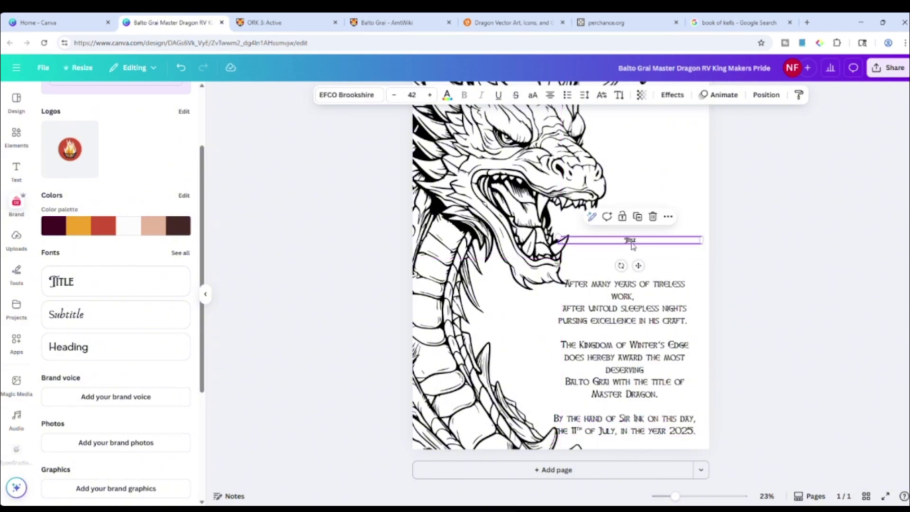
pyautogui.doubleClick(647, 241)
pyautogui.click(346, 95)
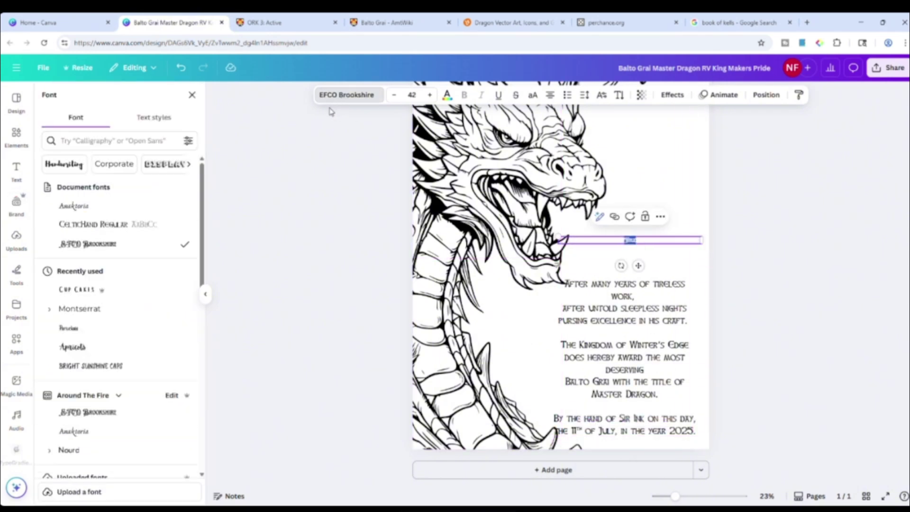
pyautogui.click(128, 139)
pyautogui.write('anton')
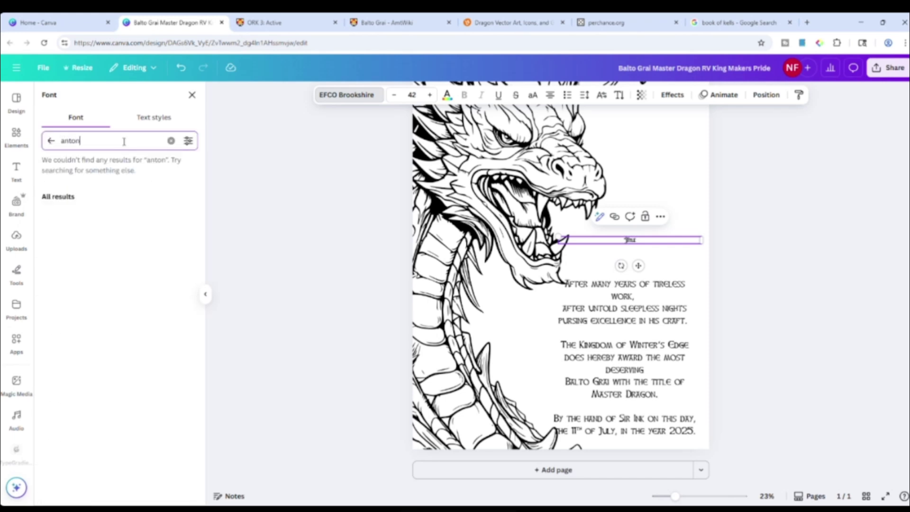
pyautogui.click(90, 188)
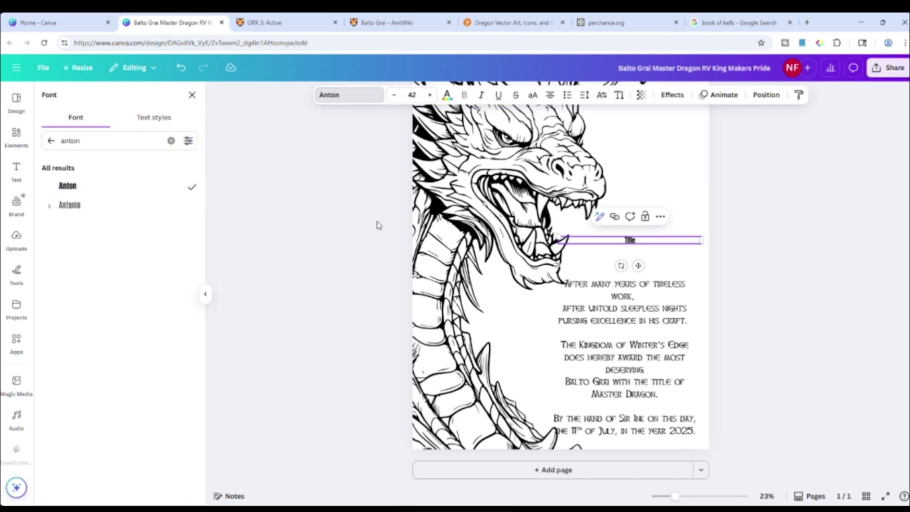
pyautogui.moveTo(559, 238); pyautogui.dragTo(262, 166)
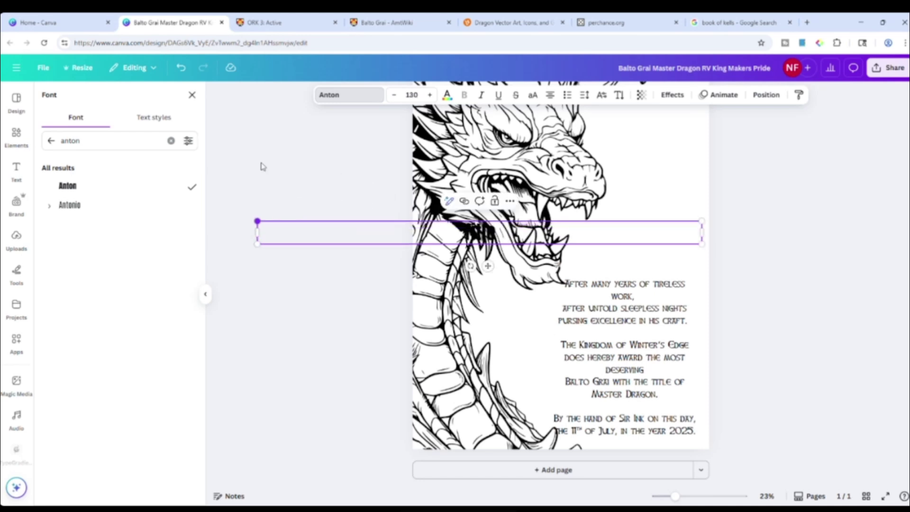
pyautogui.click(637, 239)
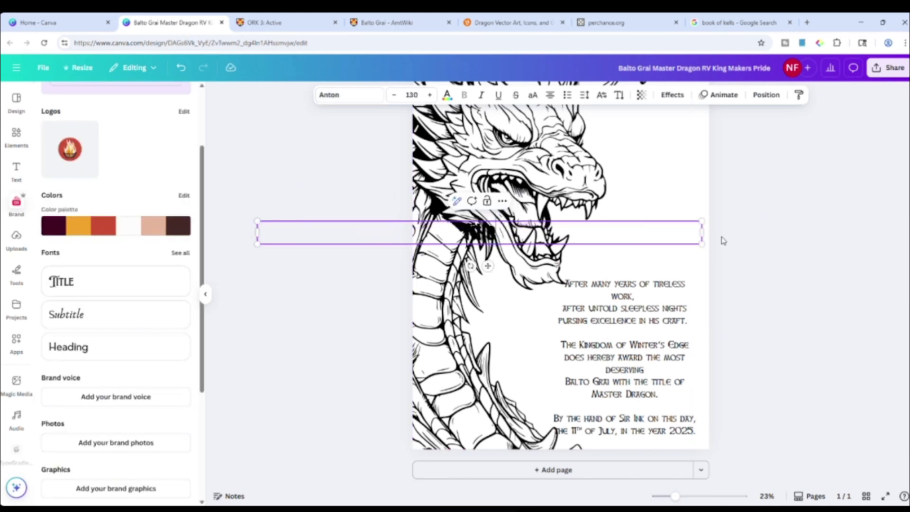
pyautogui.moveTo(488, 266); pyautogui.dragTo(641, 269)
pyautogui.click(776, 186)
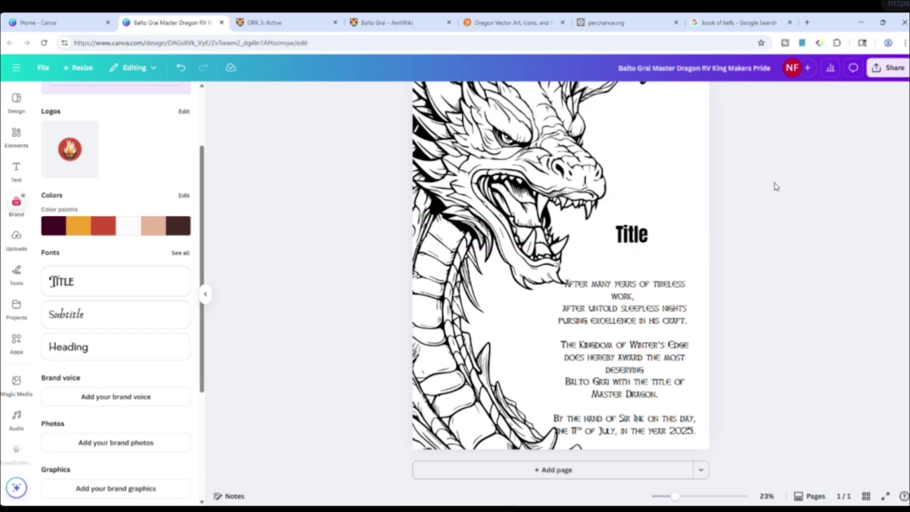
# - Delete the Title heading's text and empty box, leaving the Text panel showing
pyautogui.click(662, 242)
pyautogui.doubleClick(661, 238)
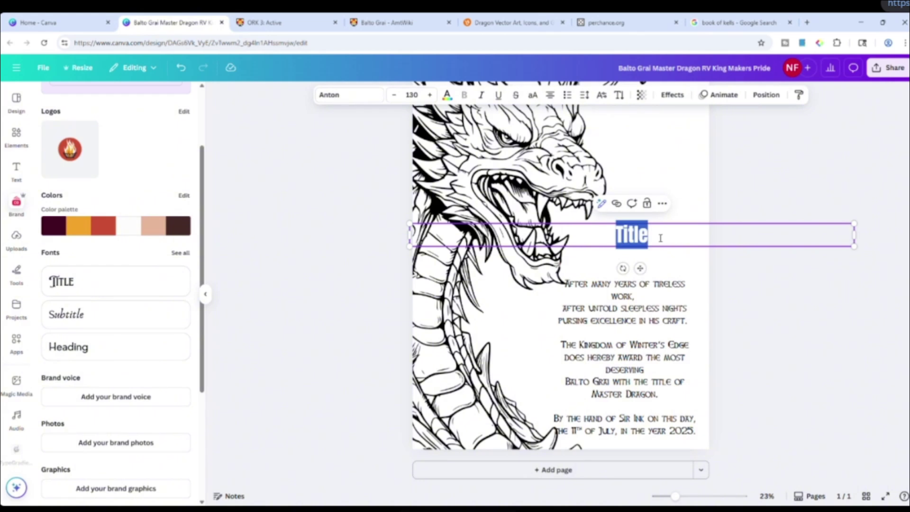
pyautogui.click(796, 197)
pyautogui.doubleClick(672, 240)
pyautogui.press('BackSpace')
pyautogui.scroll(3, 101, 237)
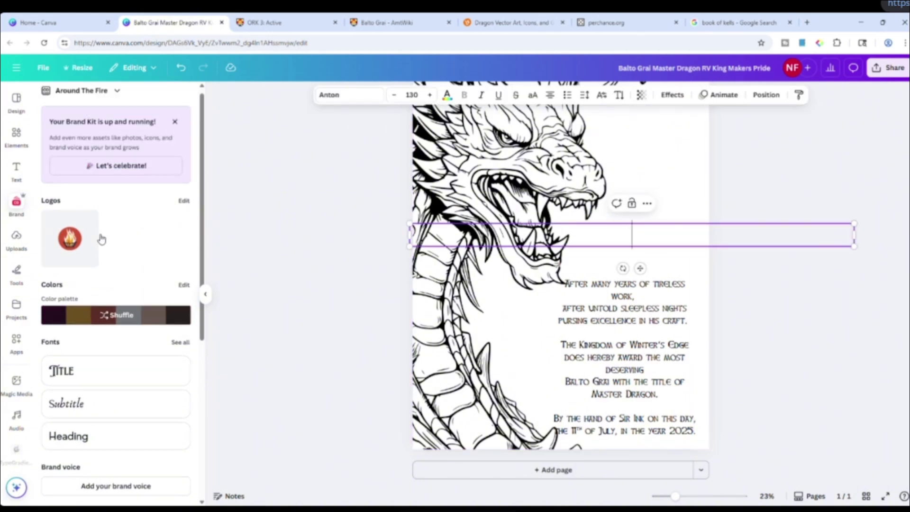
pyautogui.click(20, 168)
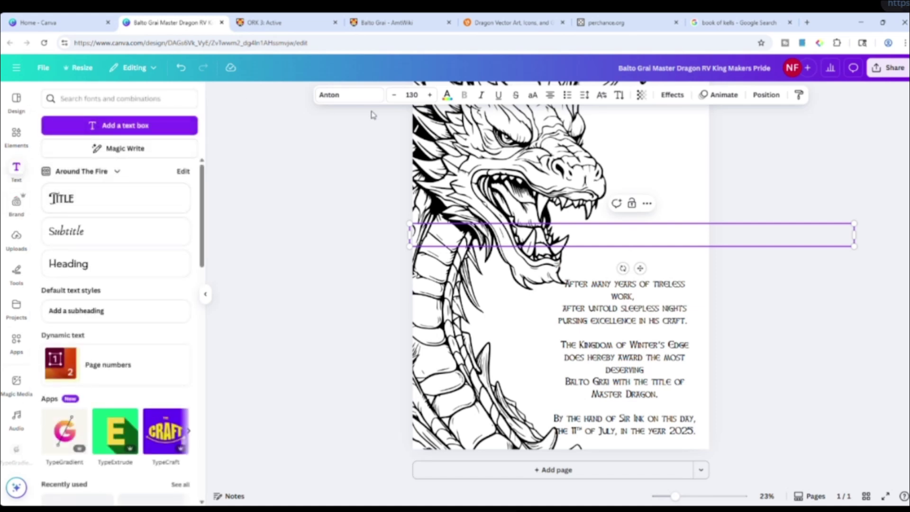
pyautogui.click(659, 313)
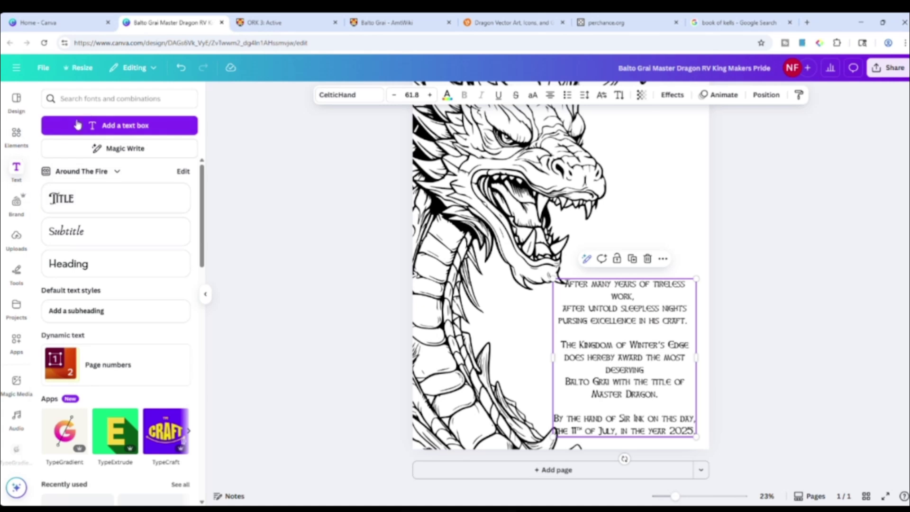
# - Select all the award text and search the font list for calligraphy fonts
pyautogui.doubleClick(642, 381)
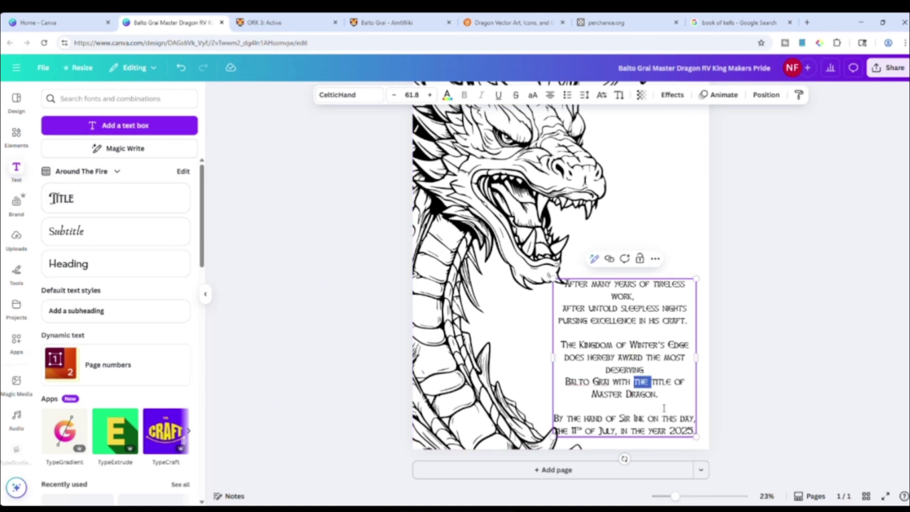
pyautogui.moveTo(566, 287); pyautogui.dragTo(708, 446)
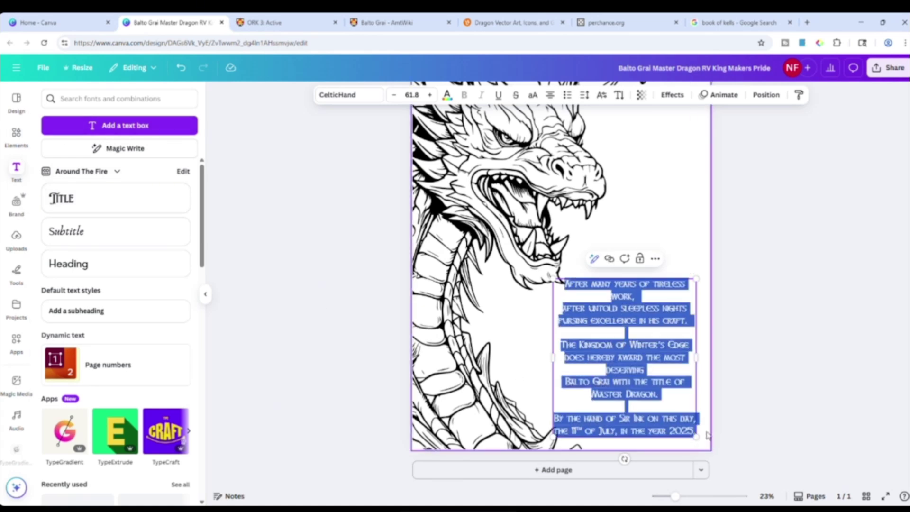
pyautogui.click(363, 98)
pyautogui.write('anton')
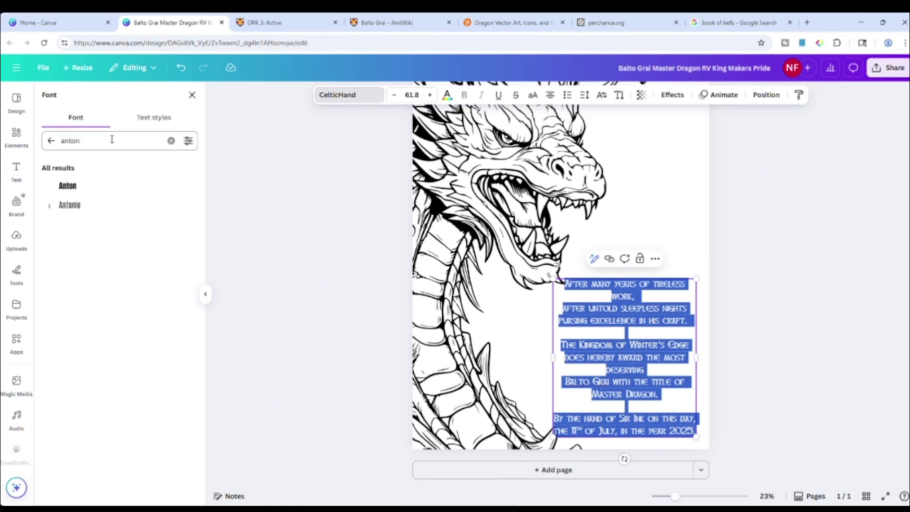
pyautogui.click(170, 140)
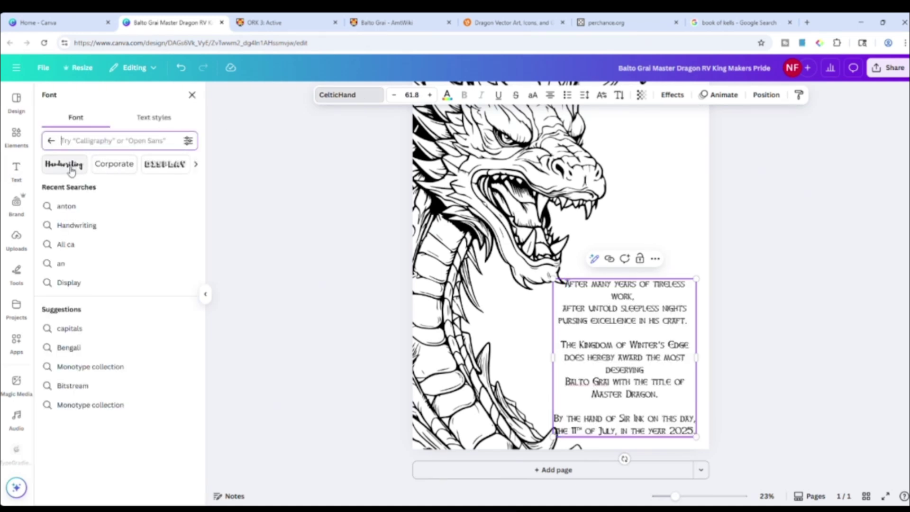
pyautogui.click(196, 164)
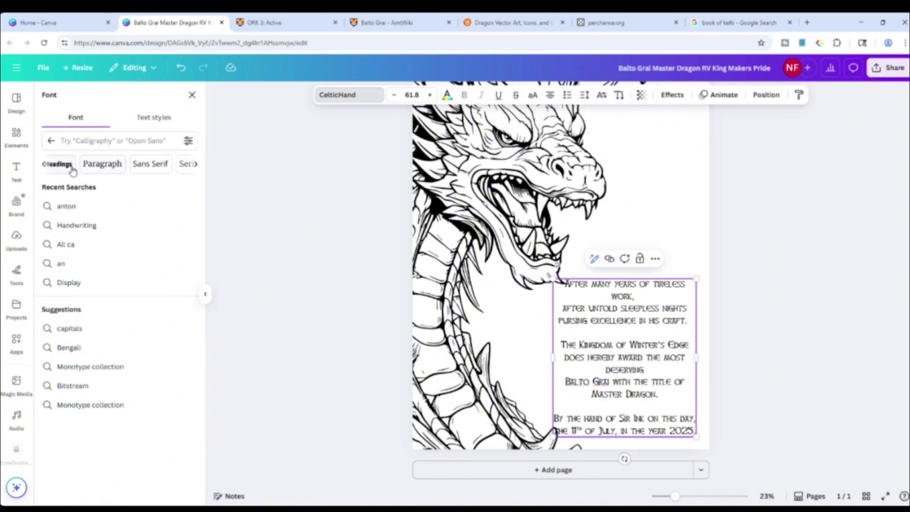
pyautogui.click(187, 166)
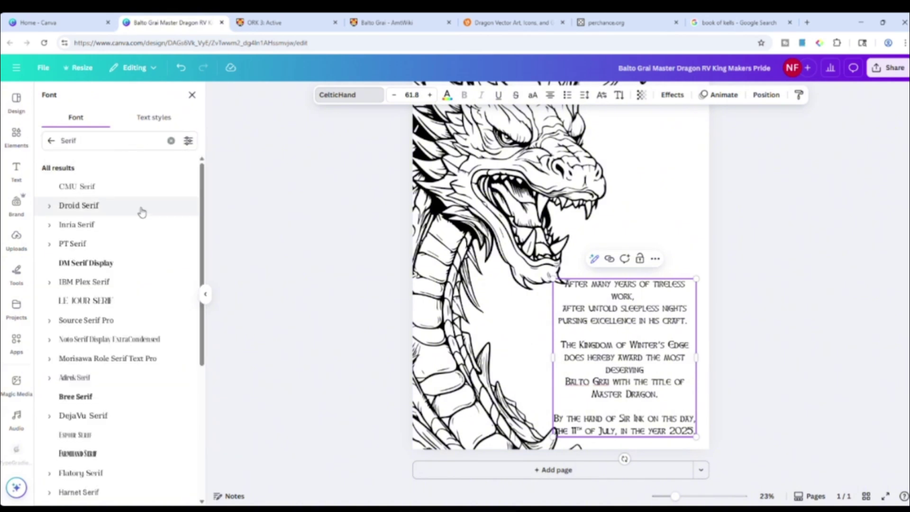
pyautogui.click(171, 141)
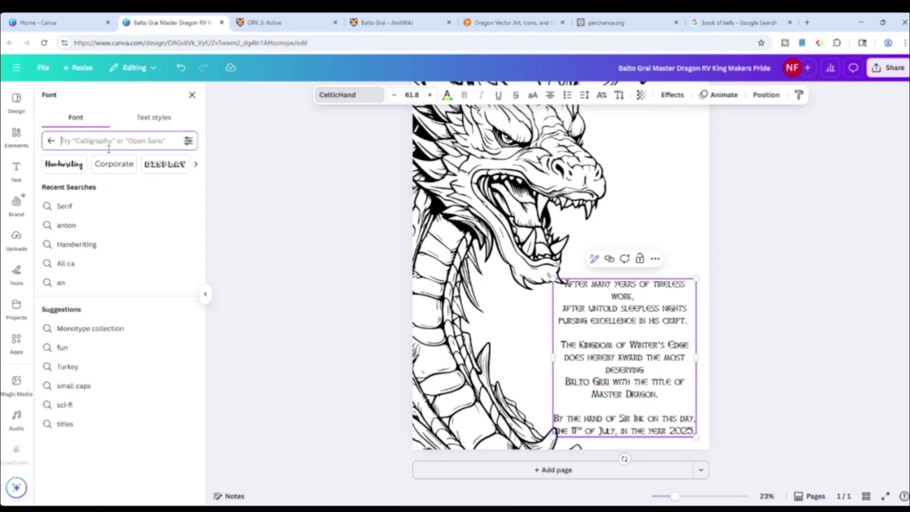
pyautogui.write('call')
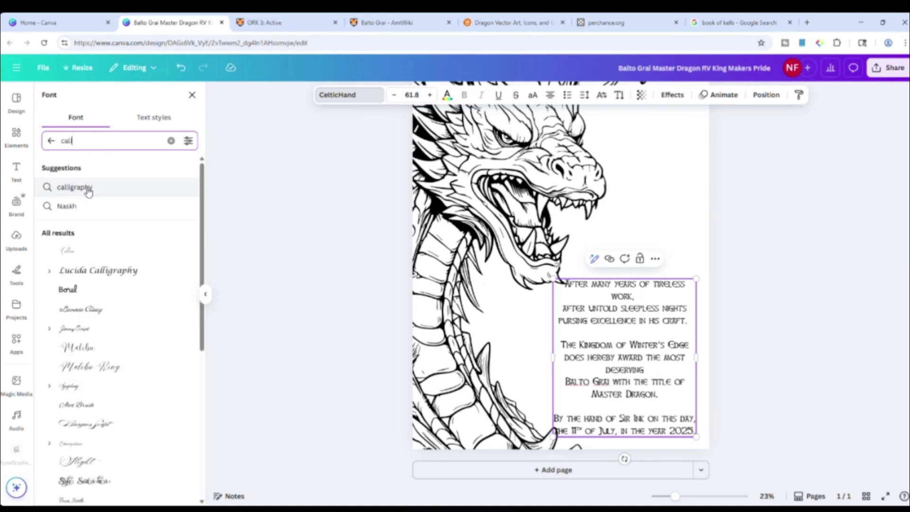
pyautogui.click(87, 188)
# - Try Malibu Ring, Slight, Style Swashes, Ballet and Amoresa on the award text
pyautogui.click(118, 308)
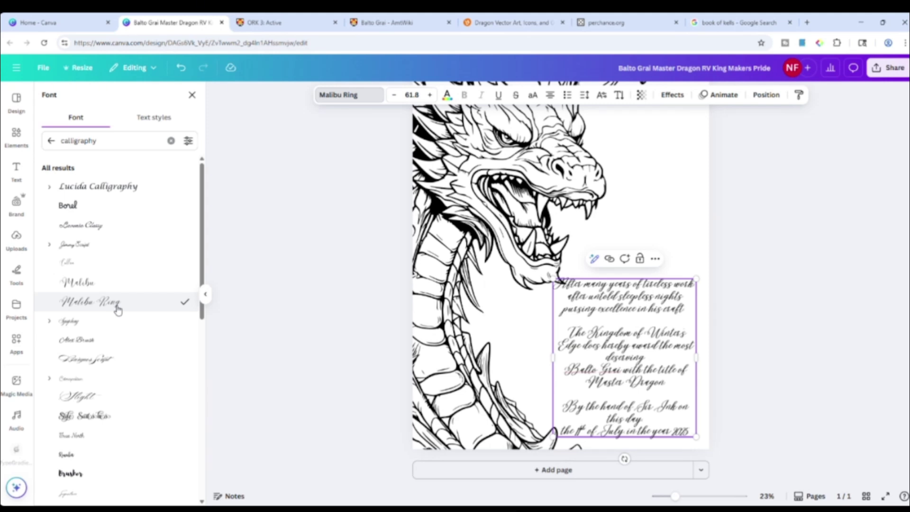
pyautogui.click(110, 342)
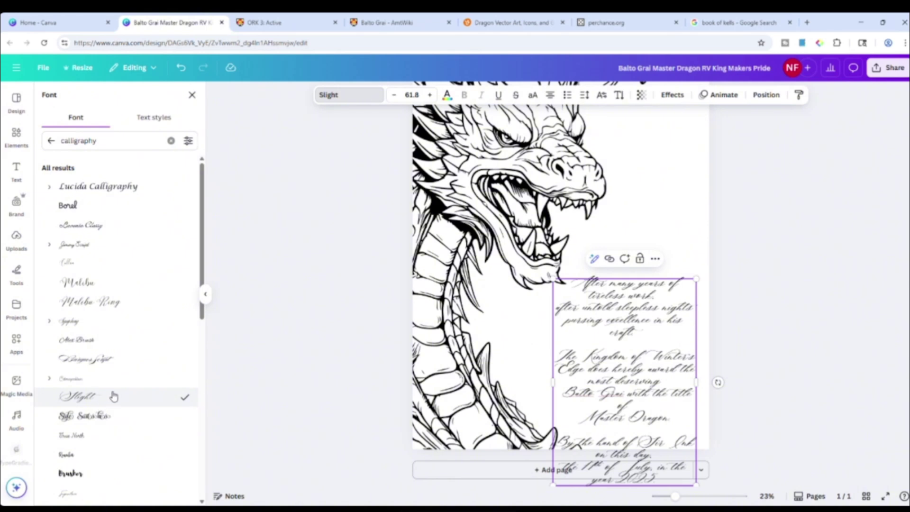
pyautogui.scroll(-3, 106, 398)
pyautogui.click(109, 278)
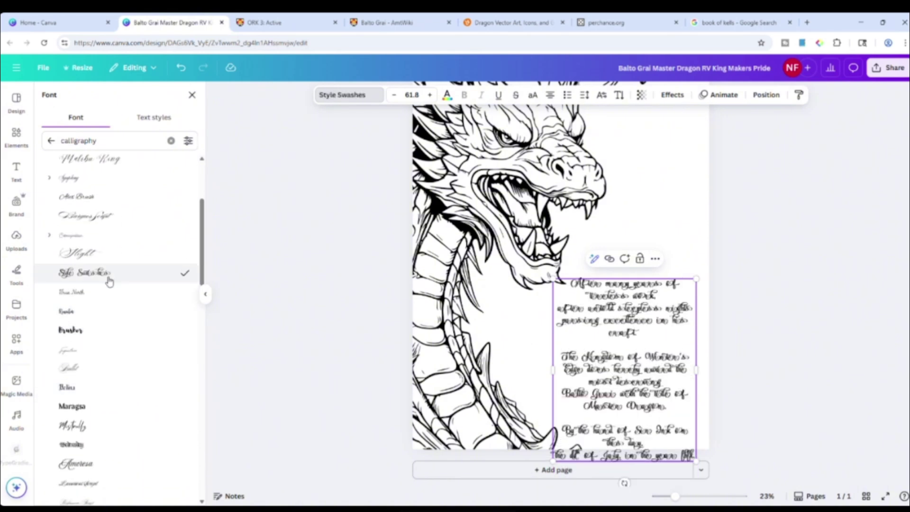
pyautogui.click(91, 368)
pyautogui.scroll(-2, 110, 371)
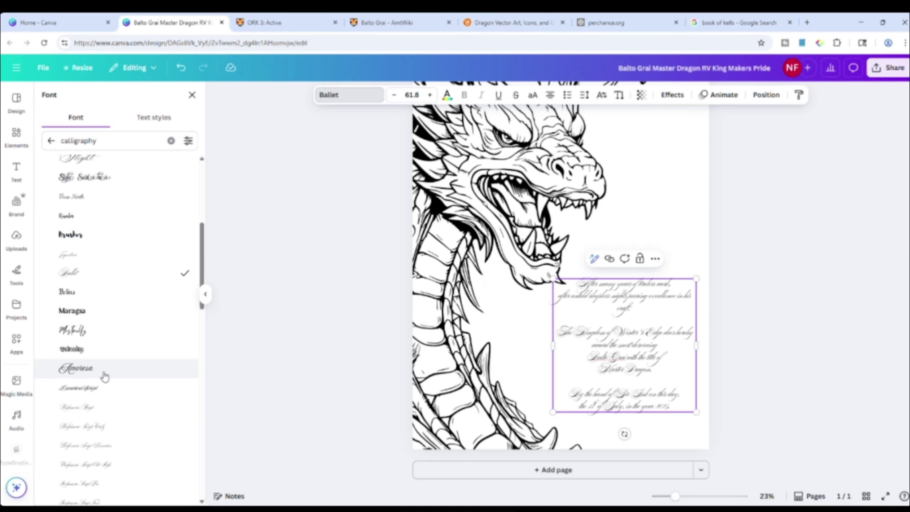
pyautogui.click(105, 377)
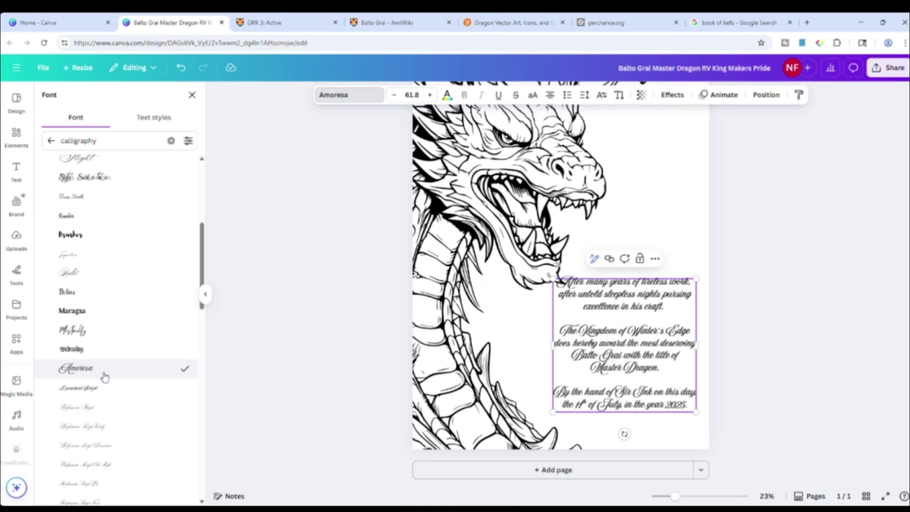
# - Try Amsterdam Four, Amoresa Aged and Nexa Script, then apply Codex to the award text
pyautogui.scroll(-3, 113, 365)
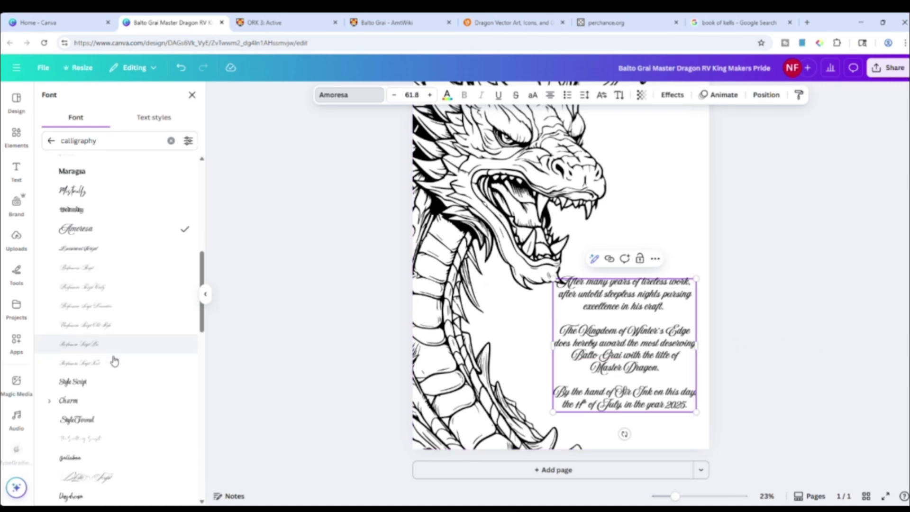
pyautogui.scroll(-4, 114, 361)
pyautogui.click(135, 347)
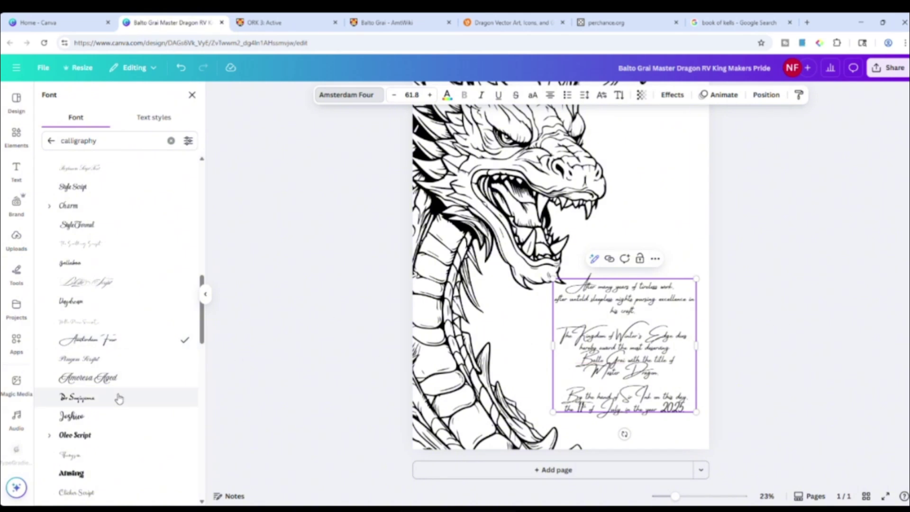
pyautogui.click(126, 378)
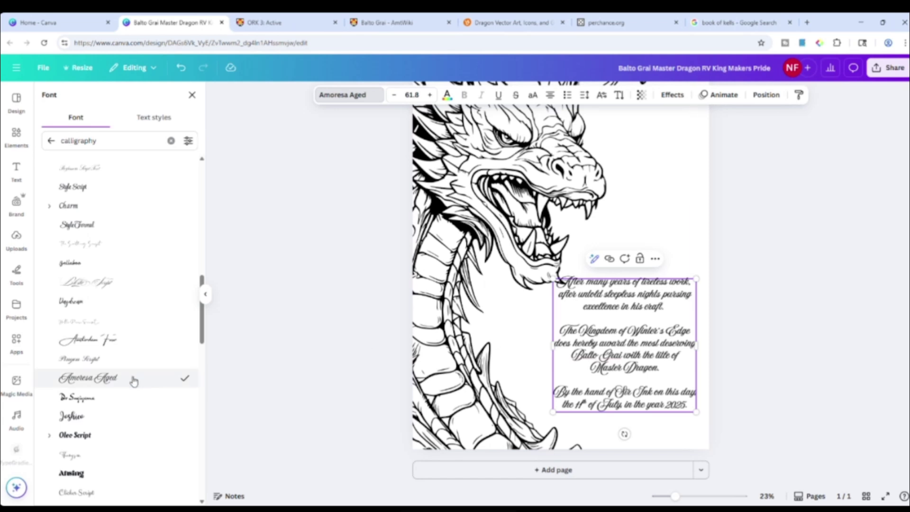
pyautogui.scroll(-3, 132, 380)
pyautogui.scroll(-5, 132, 380)
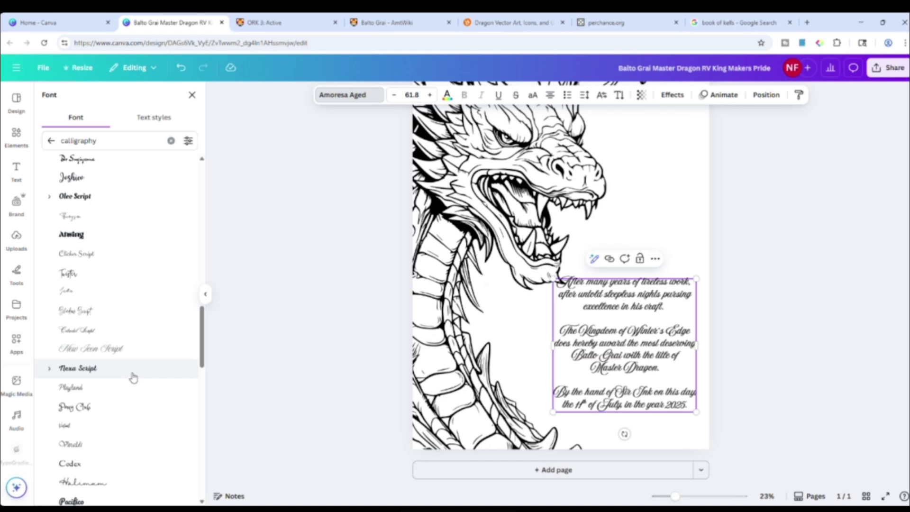
pyautogui.click(133, 378)
pyautogui.scroll(-3, 126, 379)
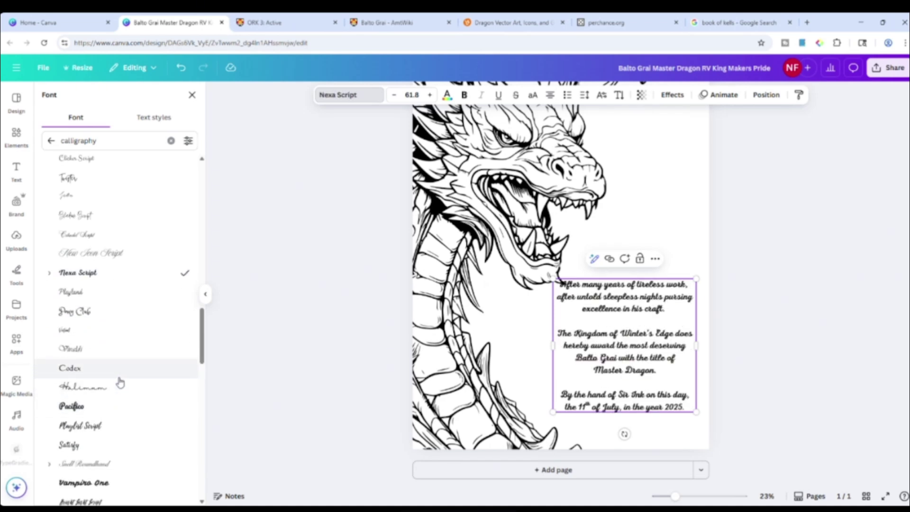
pyautogui.click(119, 379)
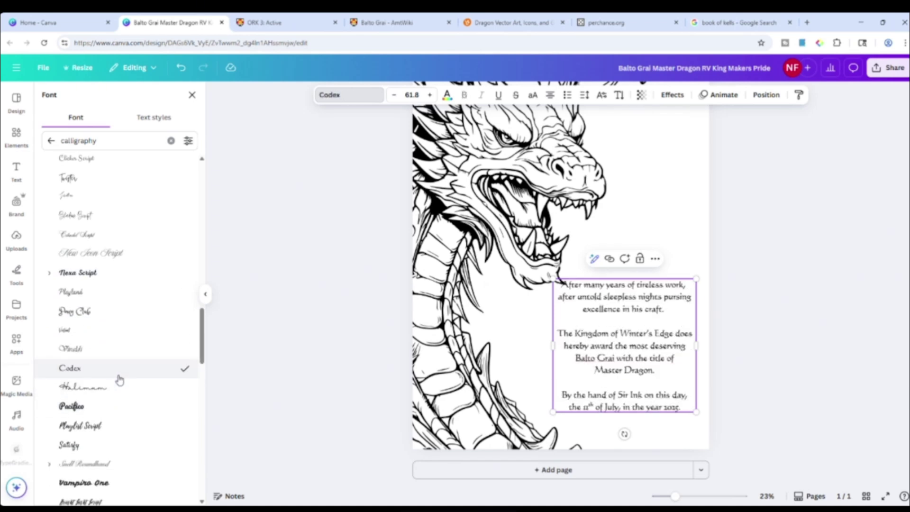
pyautogui.press('Escape')
# - Enlarge the award text box by its corner and shift it slightly down
pyautogui.moveTo(594, 335); pyautogui.dragTo(596, 347)
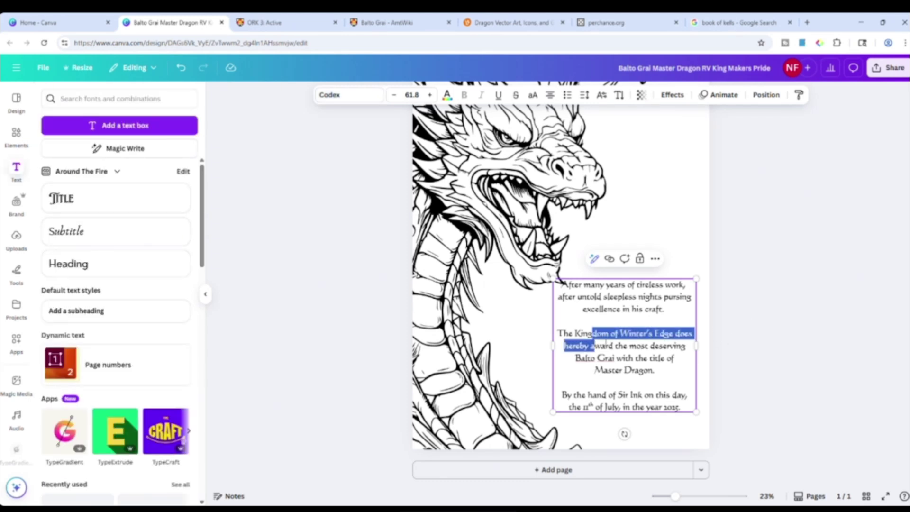
pyautogui.click(832, 320)
pyautogui.moveTo(657, 338); pyautogui.dragTo(654, 345)
pyautogui.click(832, 322)
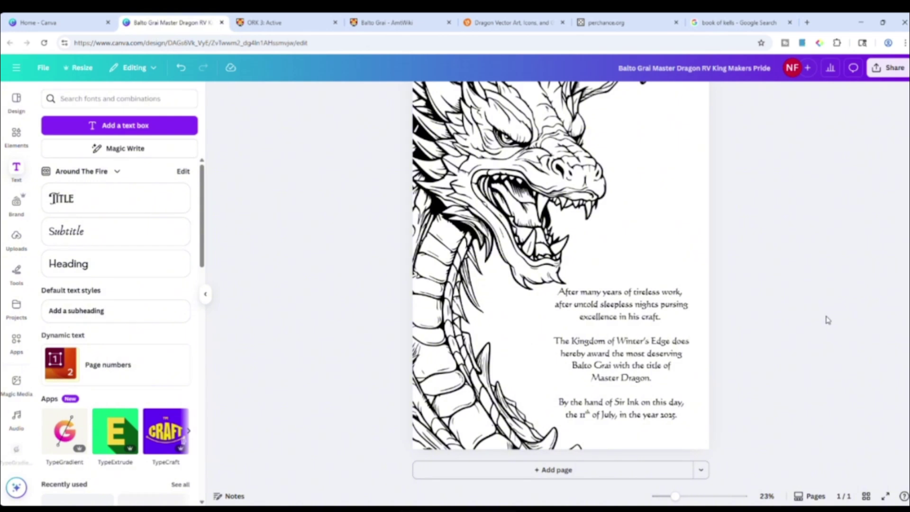
pyautogui.click(552, 289)
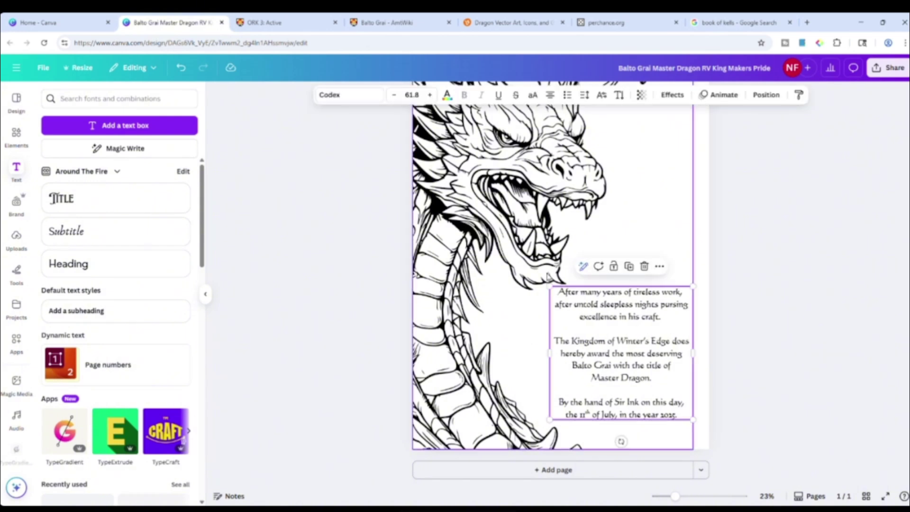
pyautogui.moveTo(549, 286); pyautogui.dragTo(534, 281)
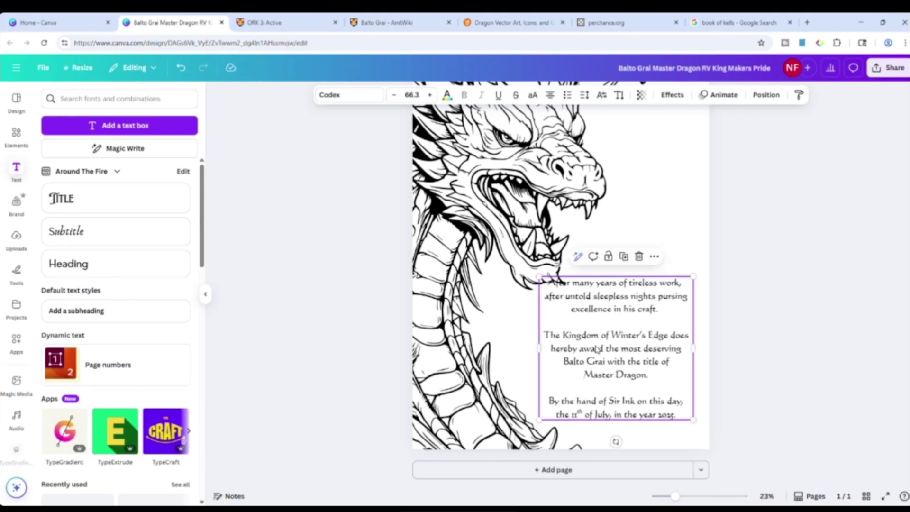
pyautogui.moveTo(599, 349); pyautogui.dragTo(612, 356)
pyautogui.click(785, 320)
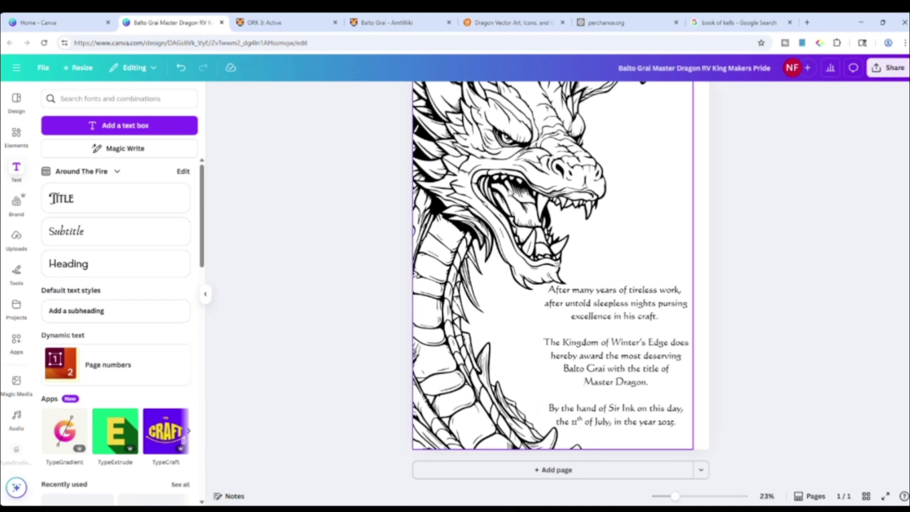
pyautogui.click(616, 356)
# - Select all the award text and try font searches for 'pa' and 'pap', then clear them
pyautogui.click(127, 98)
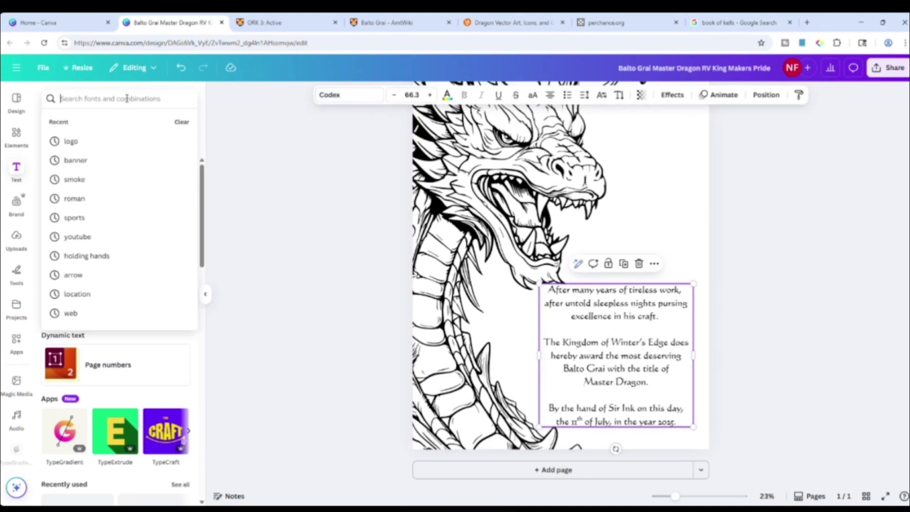
pyautogui.write('pap')
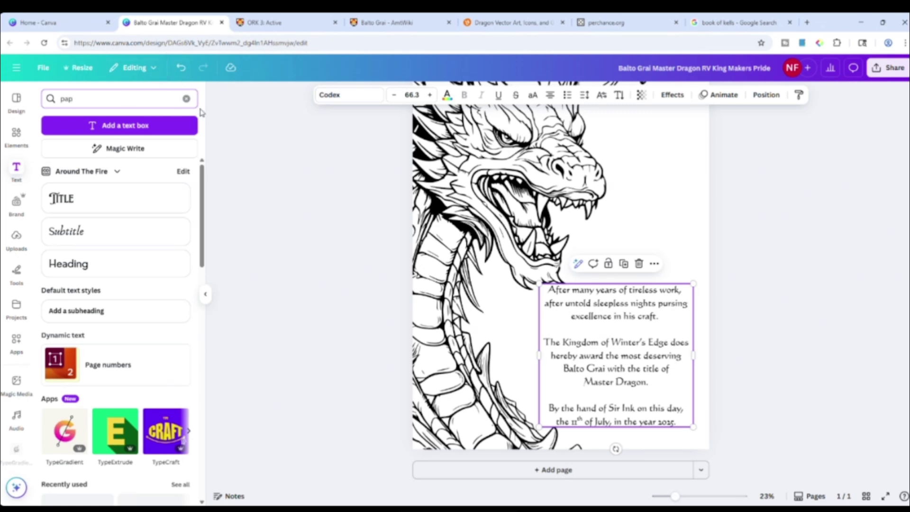
pyautogui.click(187, 98)
pyautogui.click(677, 422)
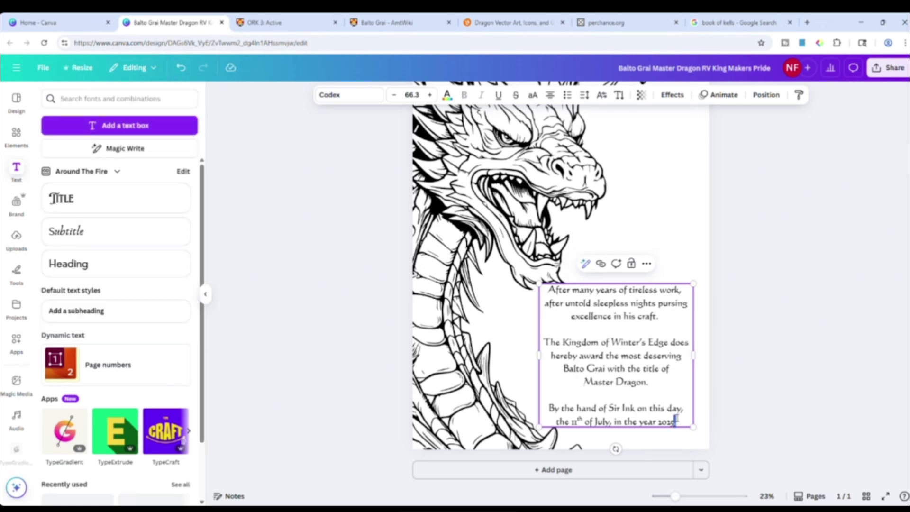
pyautogui.moveTo(681, 422); pyautogui.dragTo(175, 144)
pyautogui.click(150, 98)
pyautogui.write('pap')
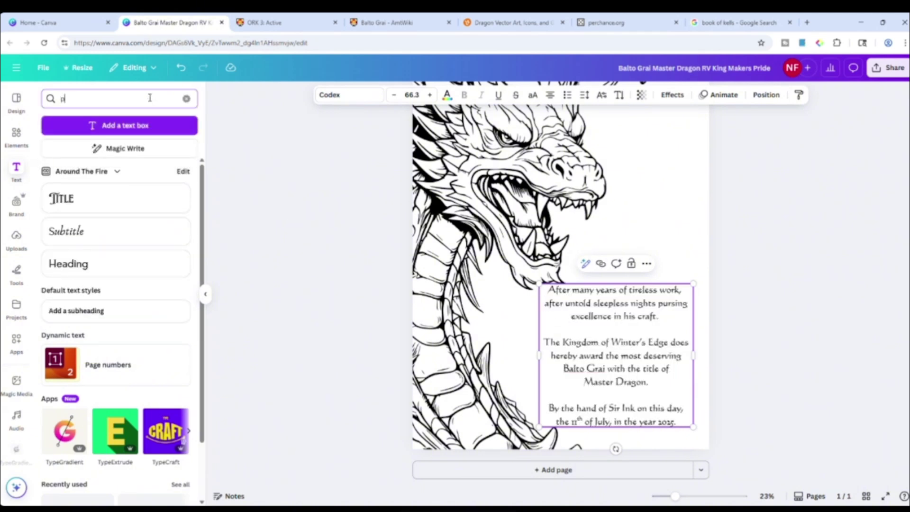
pyautogui.press('BackSpace')
pyautogui.click(834, 286)
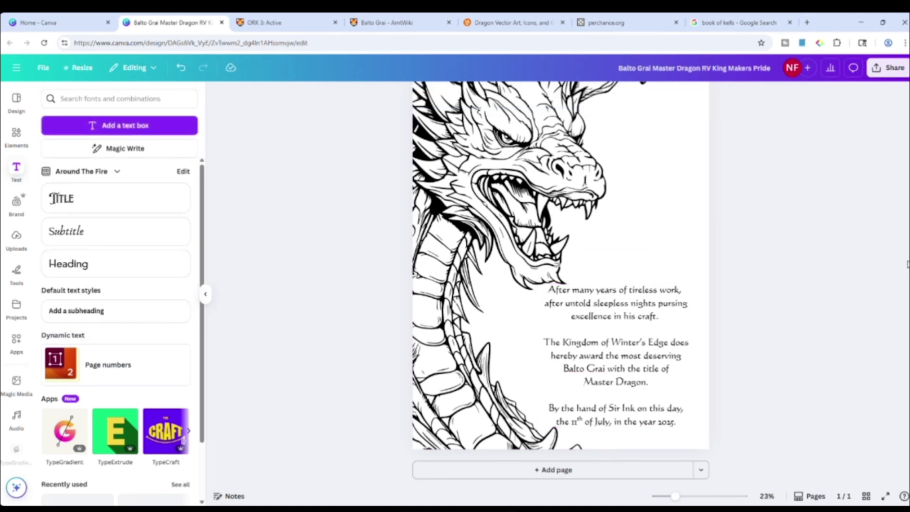
# - Resize the award text box slightly so the Codex text reads size 63.7 below the dragon's jaw
pyautogui.scroll(2, 867, 268)
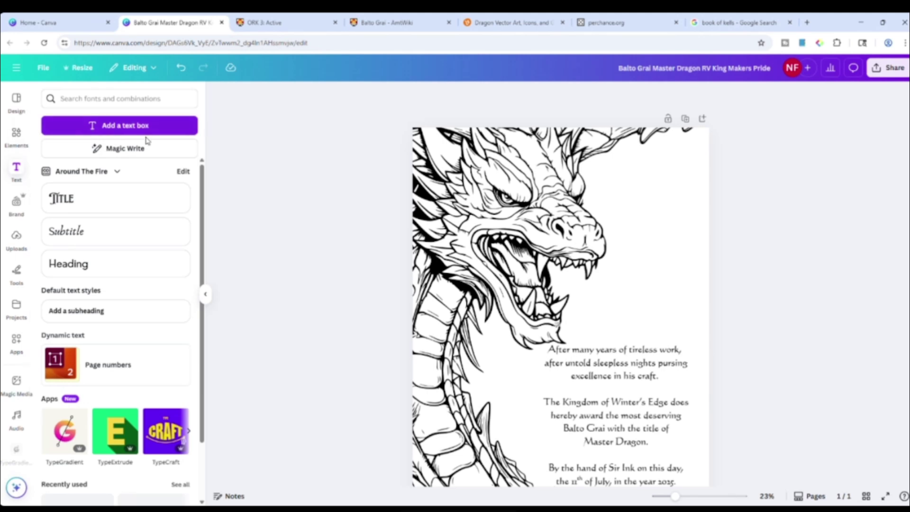
pyautogui.scroll(-2, 280, 247)
pyautogui.click(585, 305)
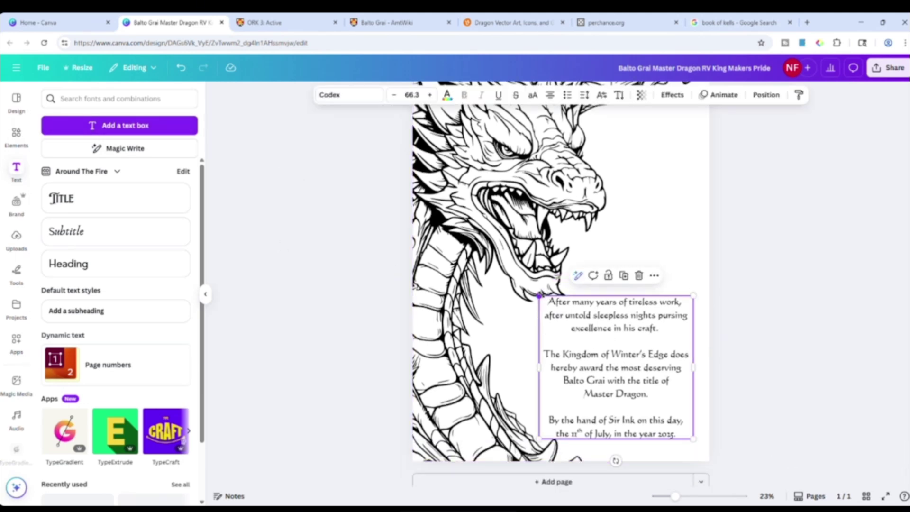
pyautogui.moveTo(539, 296); pyautogui.dragTo(545, 300)
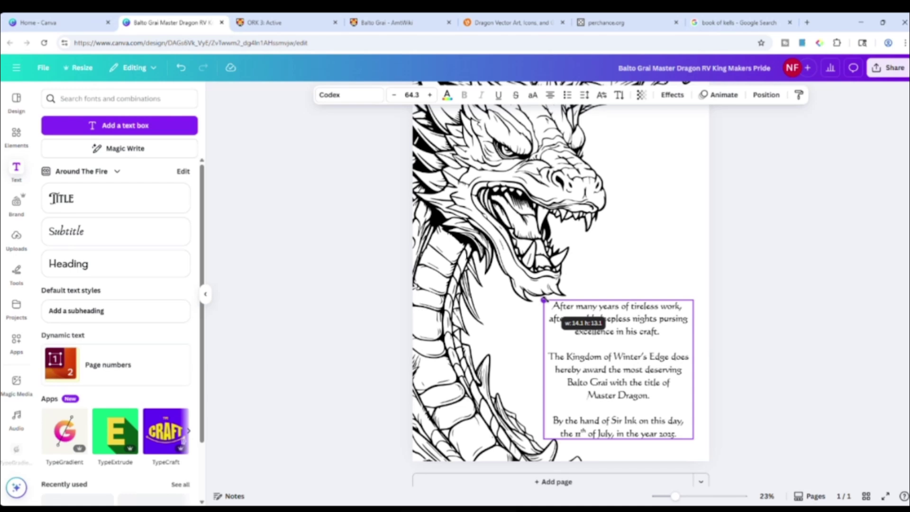
pyautogui.click(808, 307)
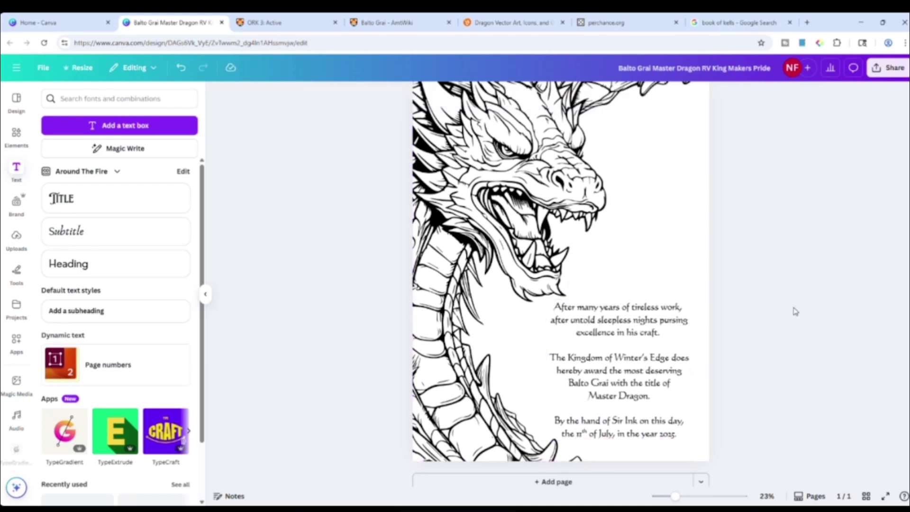
pyautogui.scroll(2, 796, 311)
pyautogui.scroll(-3, 791, 313)
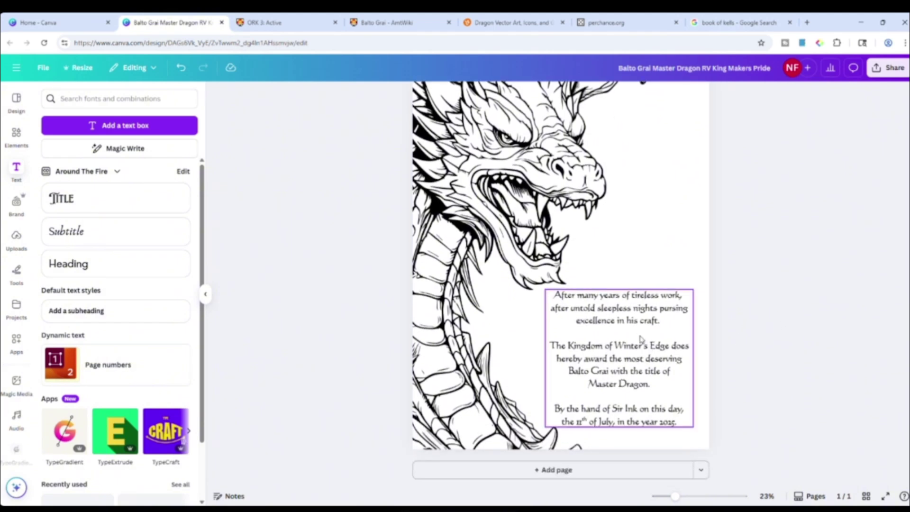
pyautogui.click(623, 335)
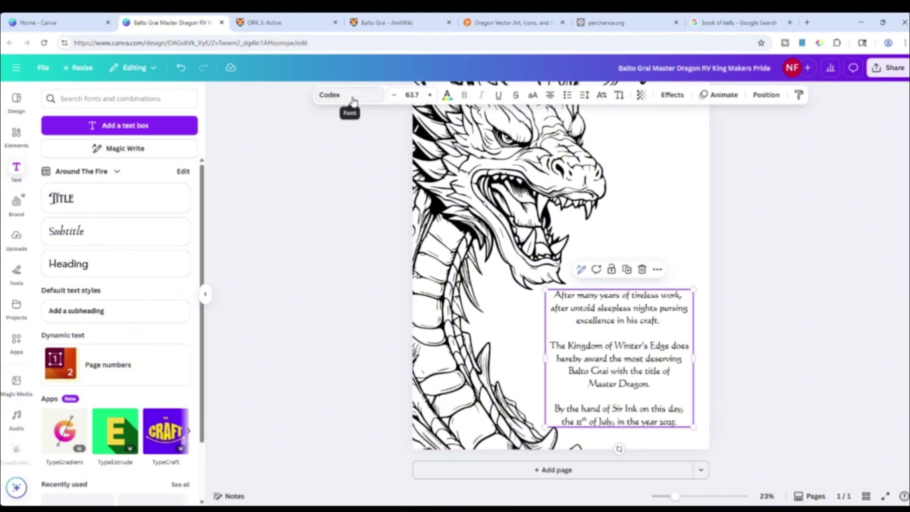
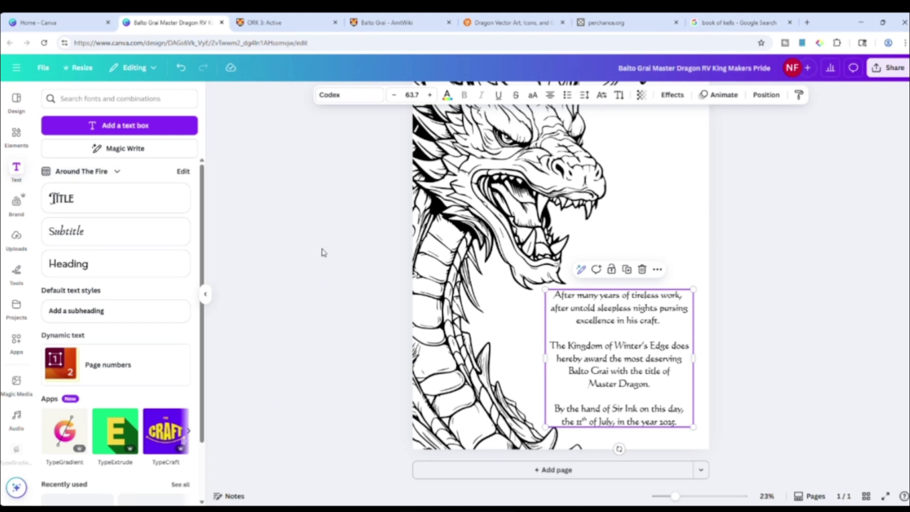
# - Search the uploaded images for 'her' heraldry, then add and delete the snowflake shield
pyautogui.click(365, 258)
pyautogui.scroll(1, 779, 327)
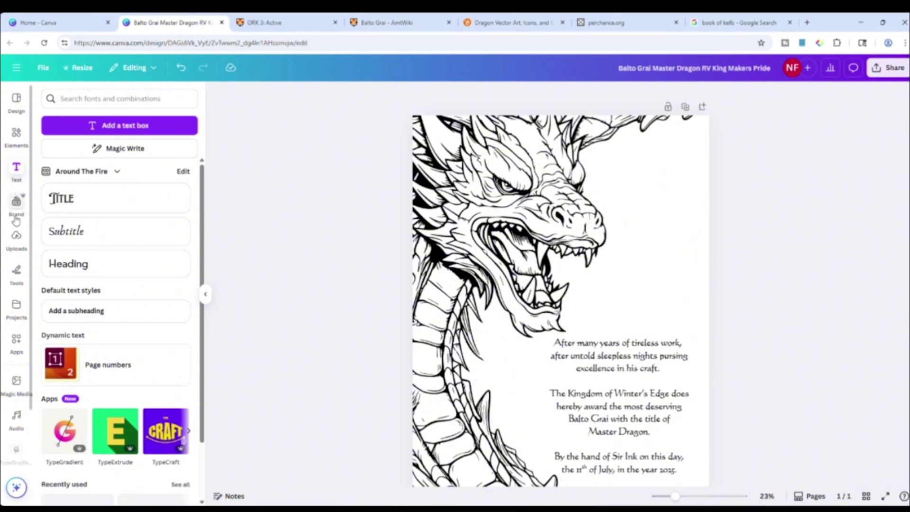
pyautogui.click(16, 237)
pyautogui.click(111, 100)
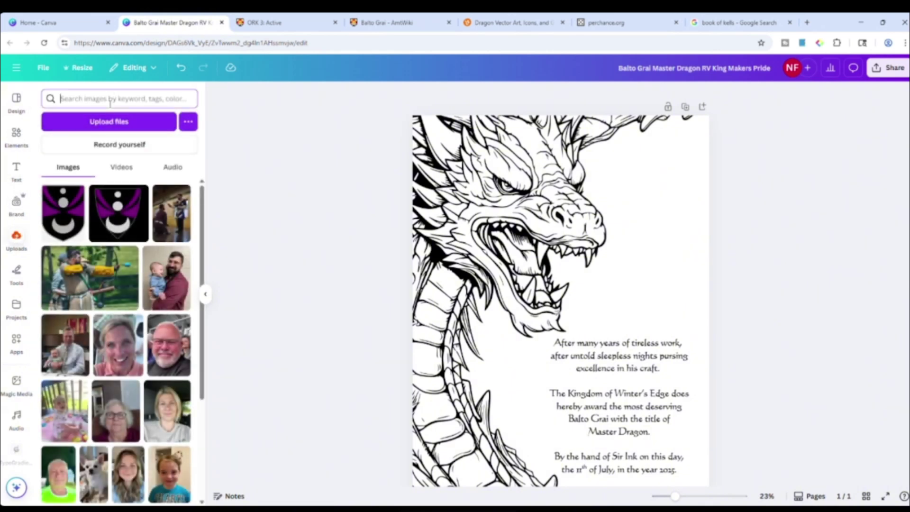
pyautogui.write('heraldry')
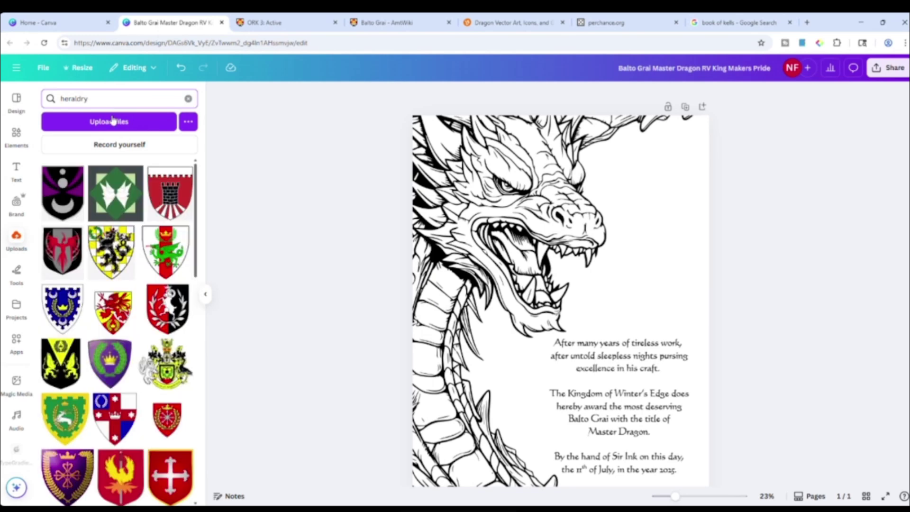
pyautogui.scroll(-6, 141, 298)
pyautogui.scroll(-5, 142, 299)
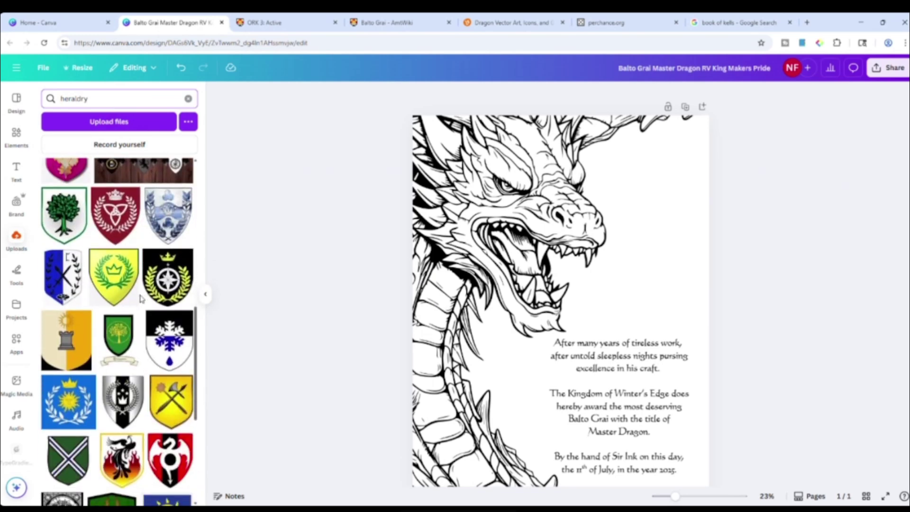
pyautogui.scroll(-1, 141, 299)
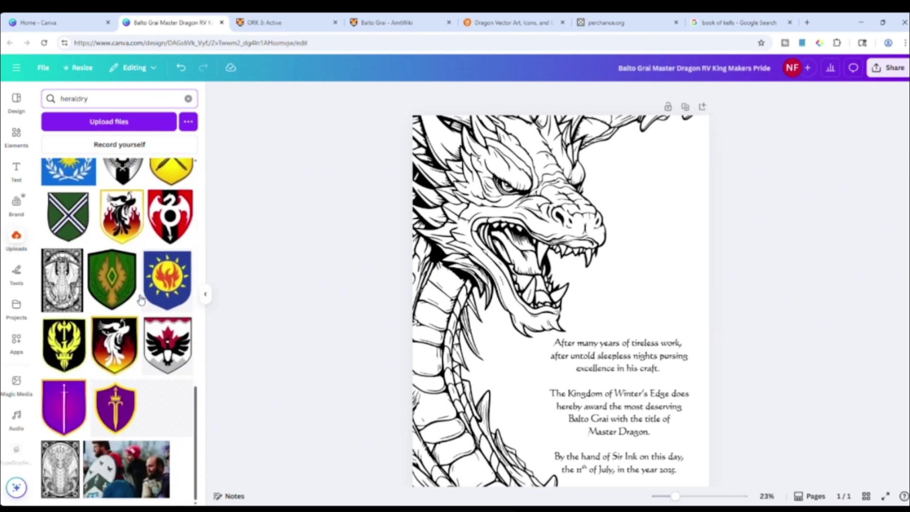
pyautogui.scroll(5, 141, 299)
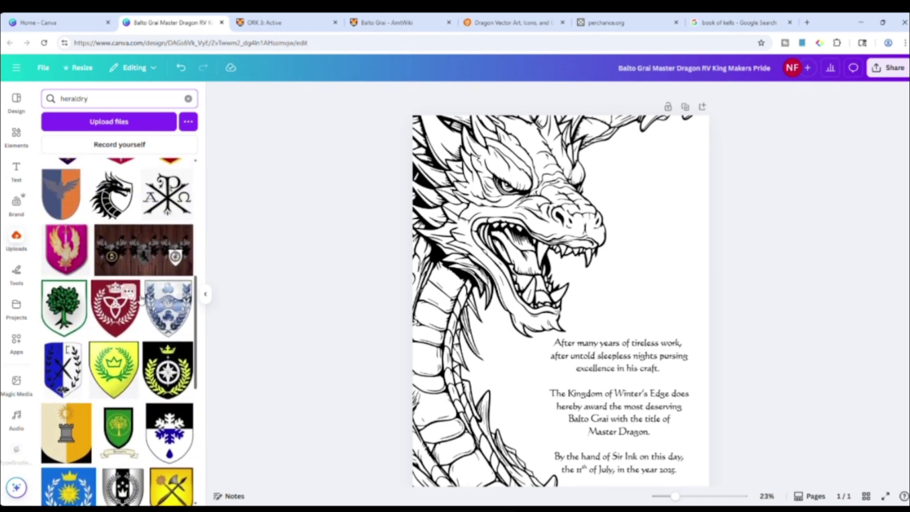
pyautogui.scroll(4, 140, 299)
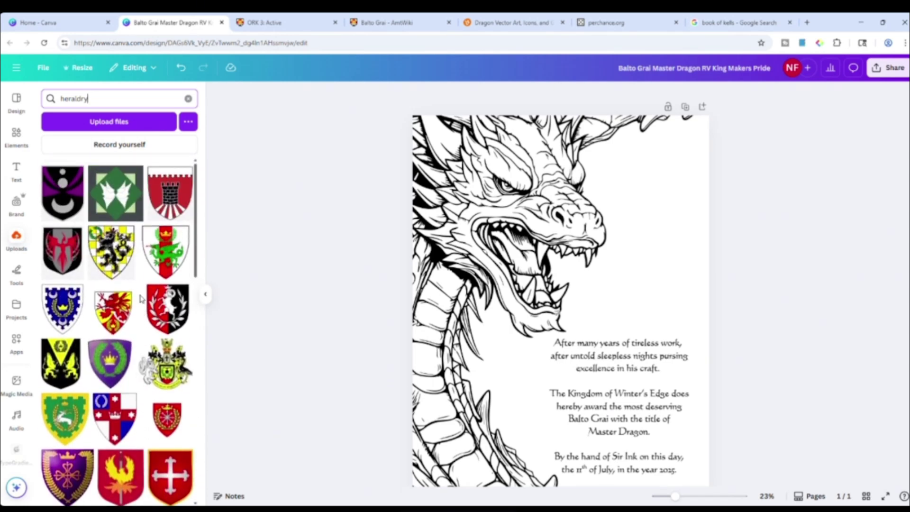
pyautogui.scroll(-6, 141, 298)
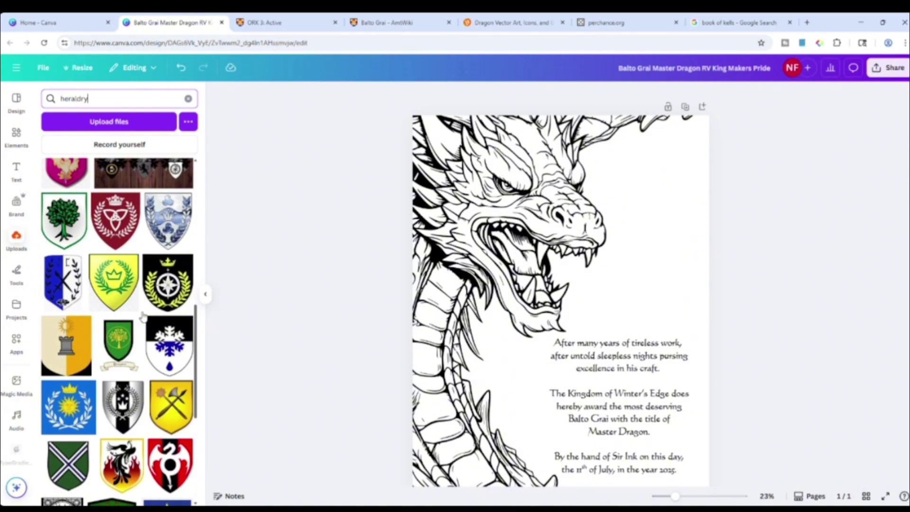
pyautogui.click(171, 372)
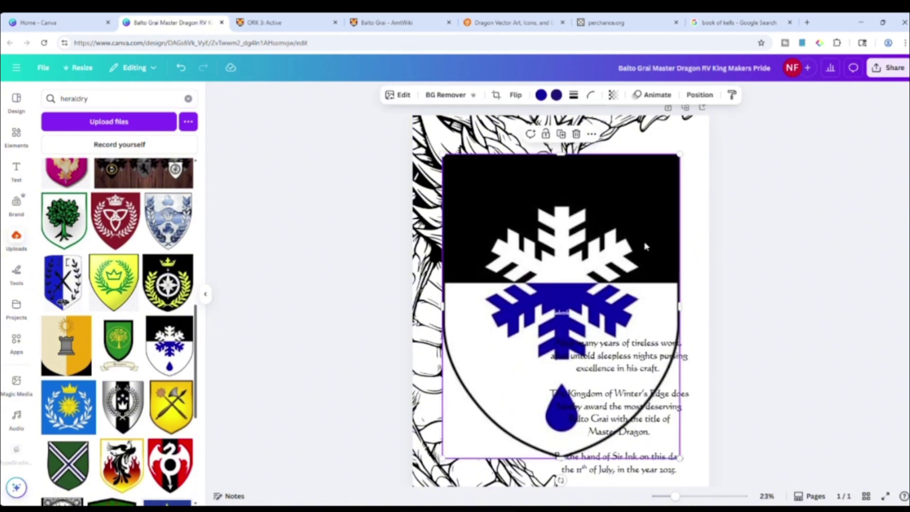
pyautogui.click(446, 95)
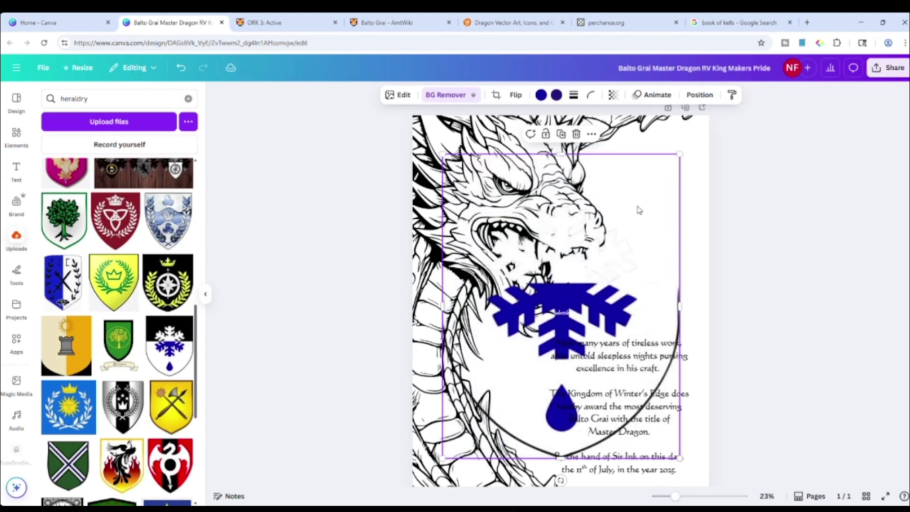
pyautogui.press('Delete')
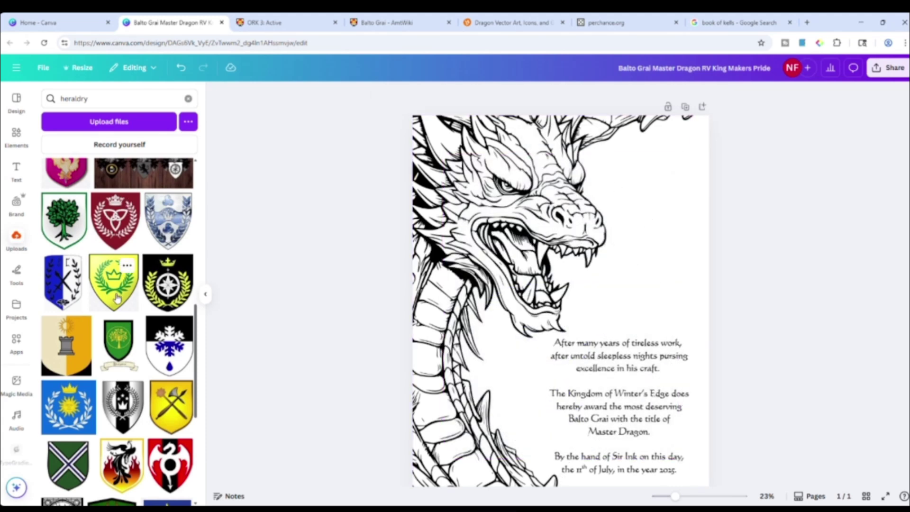
# - Add the red-and-black eagle shield, shrink it and set it at the page's top-right
pyautogui.scroll(5, 118, 298)
pyautogui.scroll(1, 118, 298)
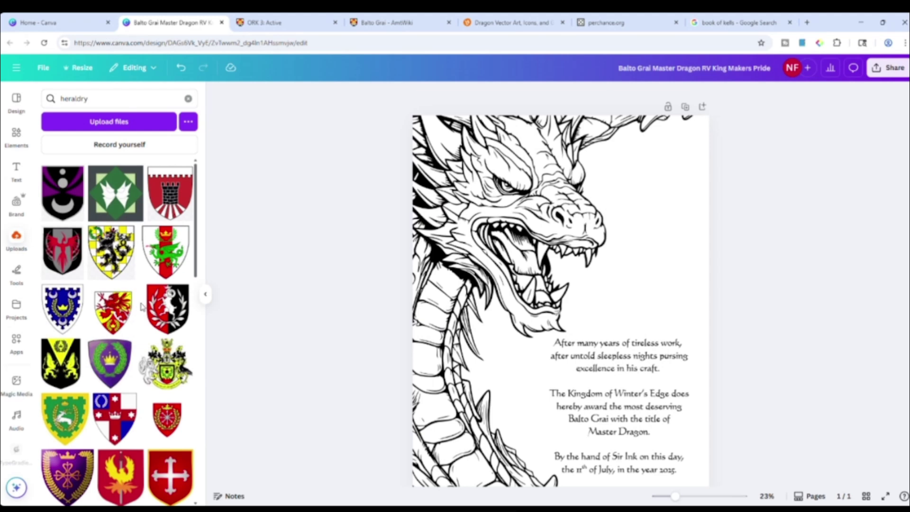
pyautogui.scroll(2, 141, 309)
pyautogui.scroll(3, 141, 309)
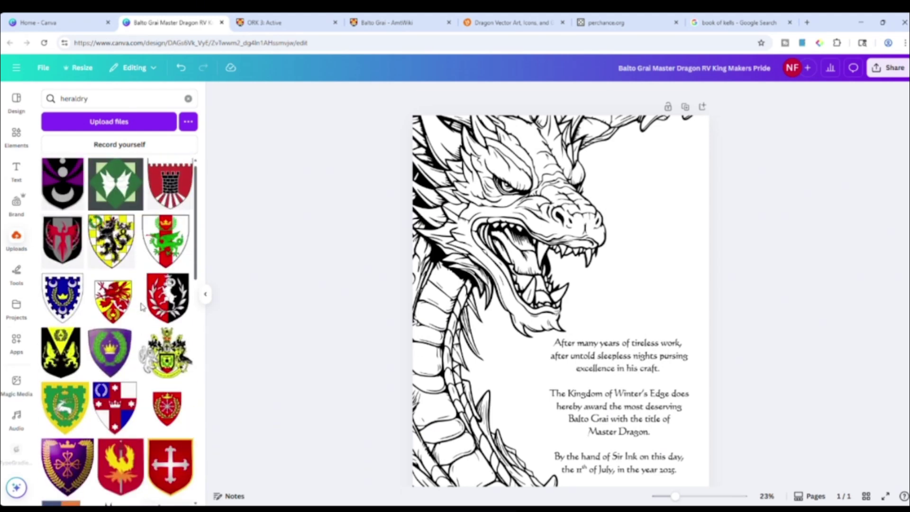
pyautogui.scroll(-5, 142, 308)
pyautogui.scroll(-10, 141, 309)
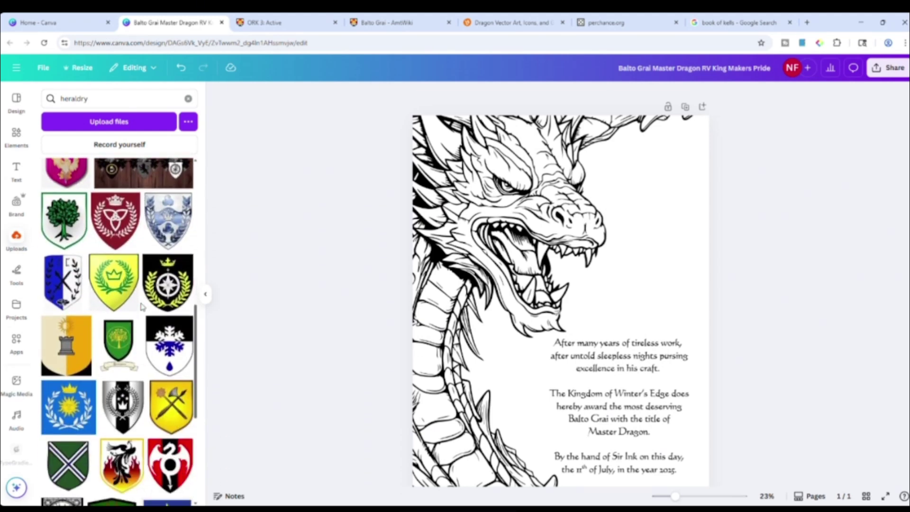
pyautogui.scroll(-5, 142, 313)
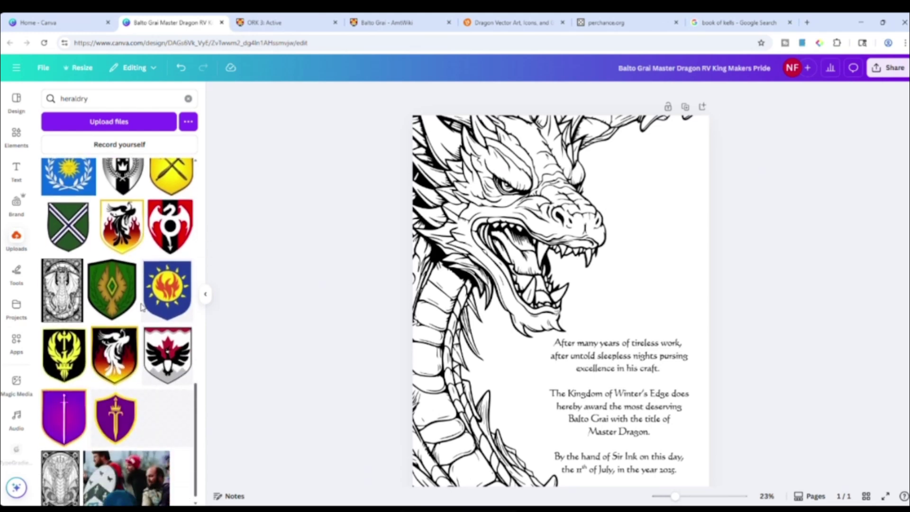
pyautogui.click(173, 362)
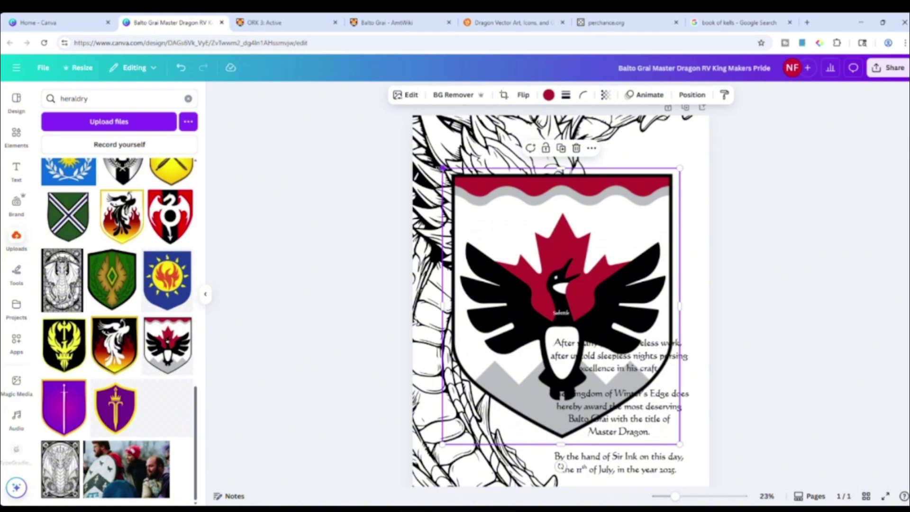
pyautogui.moveTo(442, 170); pyautogui.dragTo(624, 274)
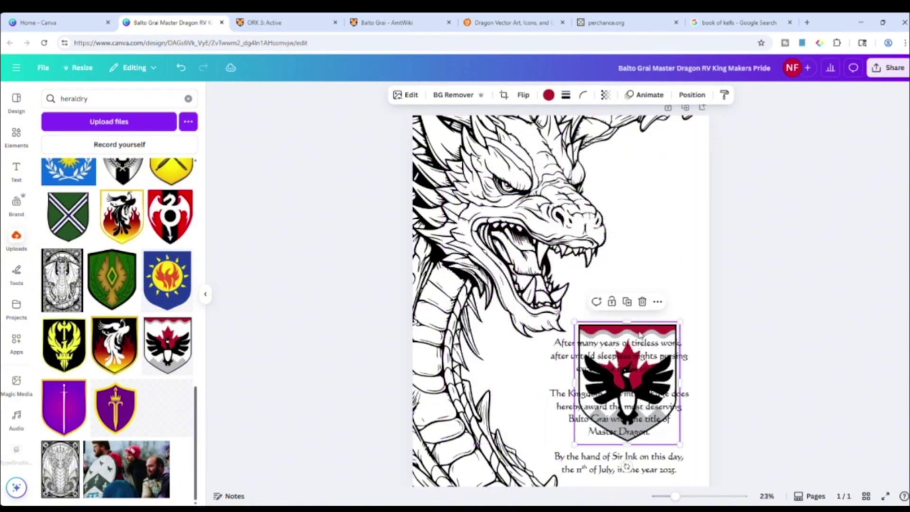
pyautogui.moveTo(631, 375); pyautogui.dragTo(650, 223)
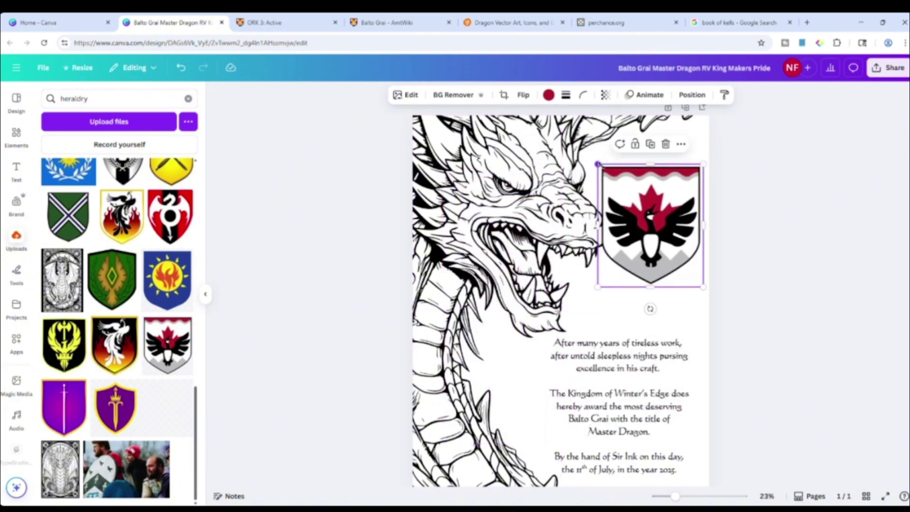
pyautogui.moveTo(599, 164); pyautogui.dragTo(632, 204)
pyautogui.moveTo(675, 249); pyautogui.dragTo(662, 194)
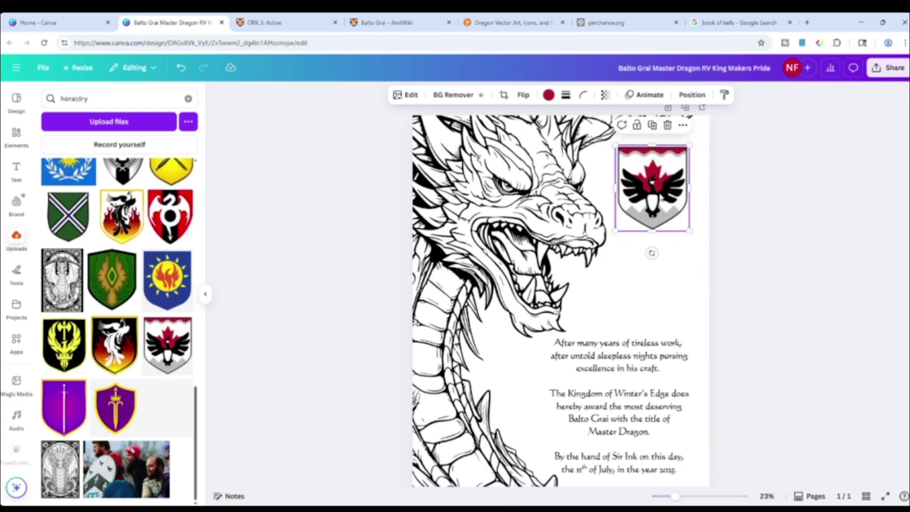
pyautogui.click(814, 287)
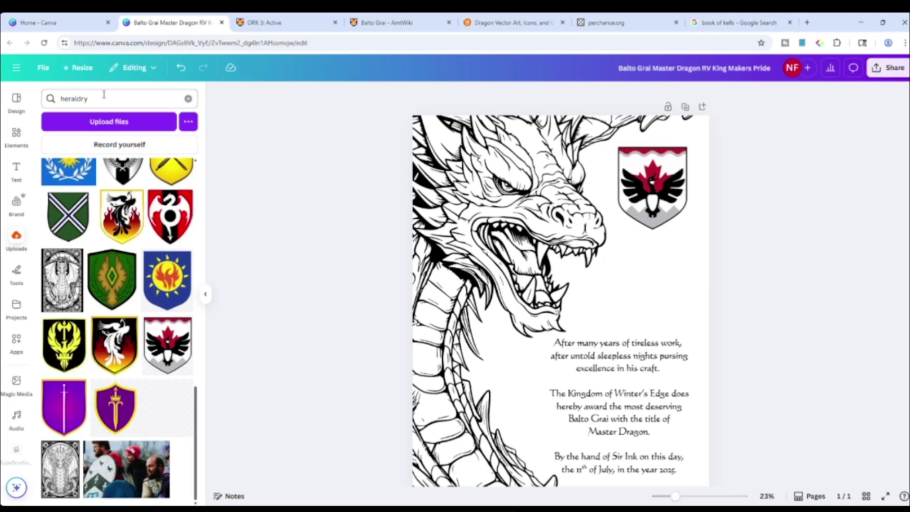
pyautogui.moveTo(104, 95); pyautogui.dragTo(58, 94)
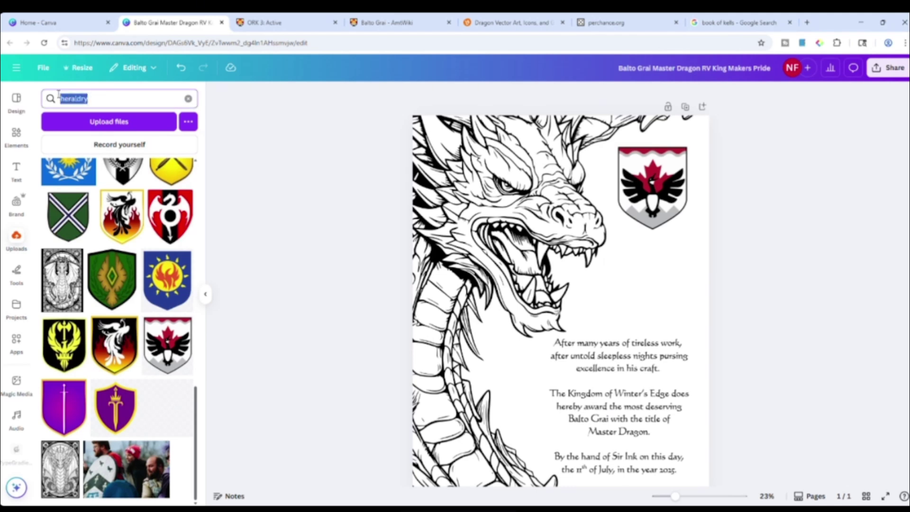
# - Search uploads for 'sw', try the gold sword image beside the crest, then delete it
pyautogui.write('sword')
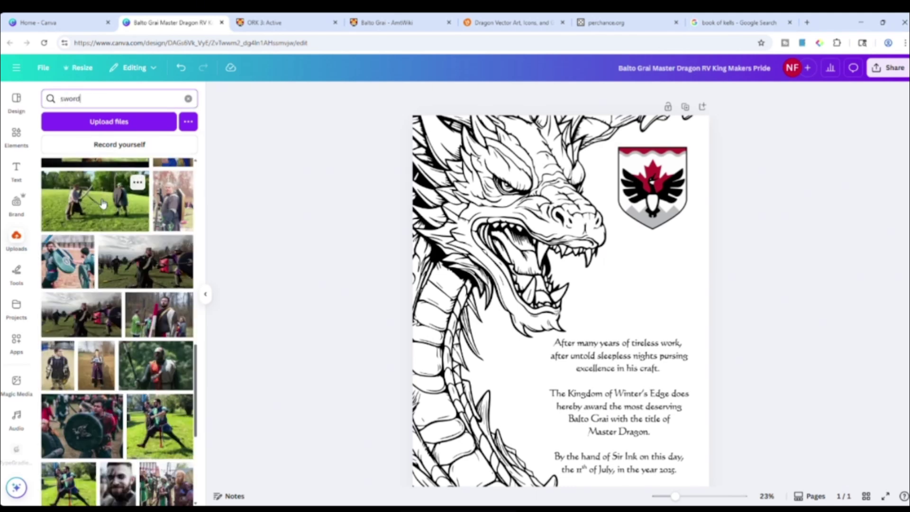
pyautogui.scroll(5, 129, 264)
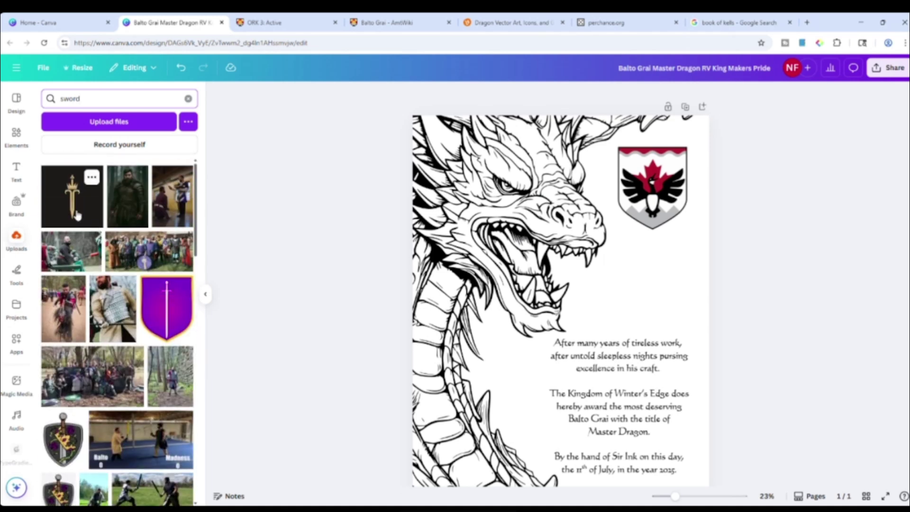
pyautogui.click(76, 216)
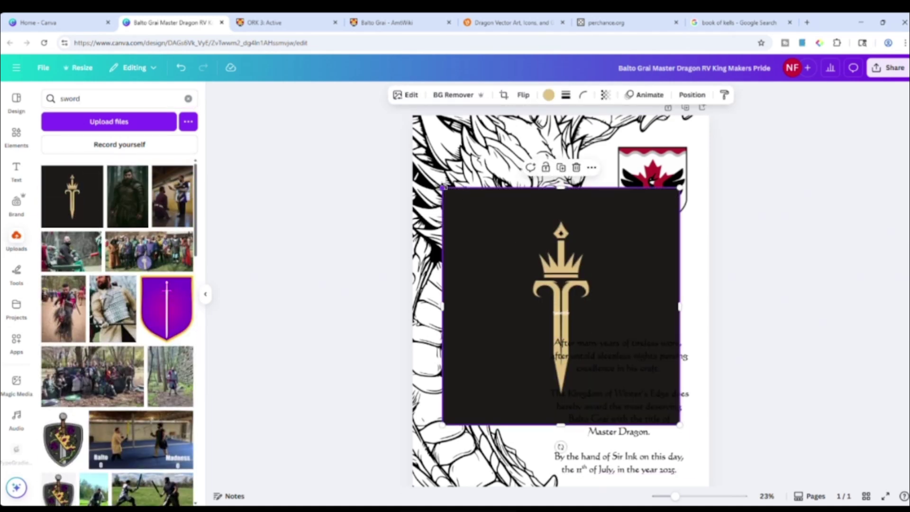
pyautogui.moveTo(443, 188); pyautogui.dragTo(561, 305)
pyautogui.moveTo(641, 322); pyautogui.dragTo(672, 249)
pyautogui.moveTo(594, 229); pyautogui.dragTo(662, 256)
pyautogui.scroll(-2, 228, 285)
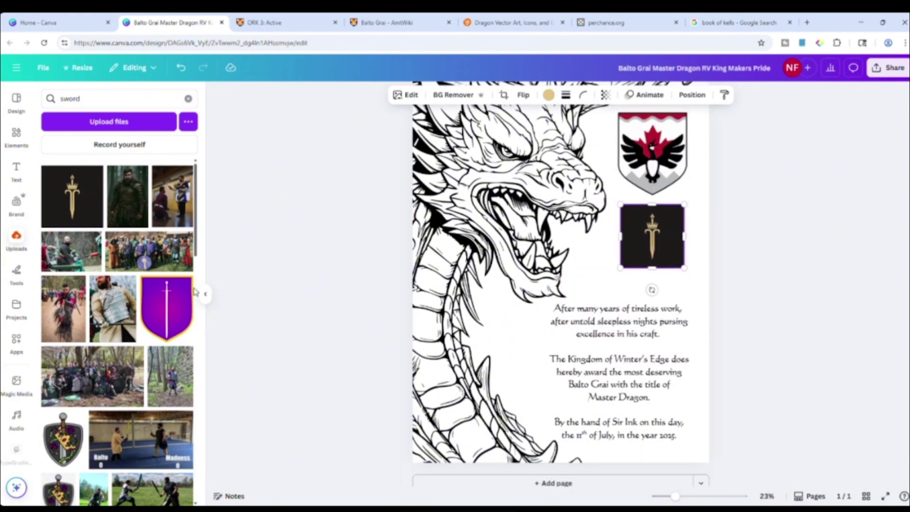
pyautogui.scroll(-6, 190, 291)
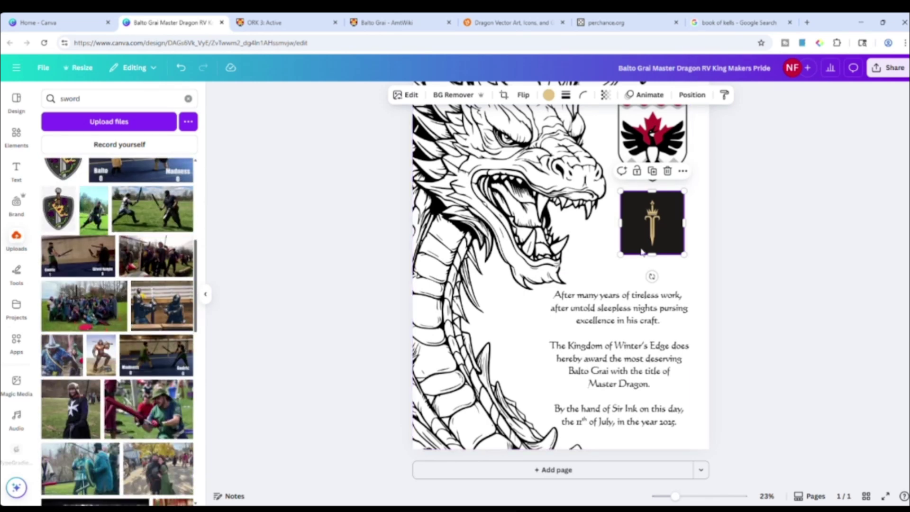
pyautogui.press('Delete')
# - Add the rose-and-sword shield without its background, shrunk and placed under the eagle crest
pyautogui.scroll(2, 118, 308)
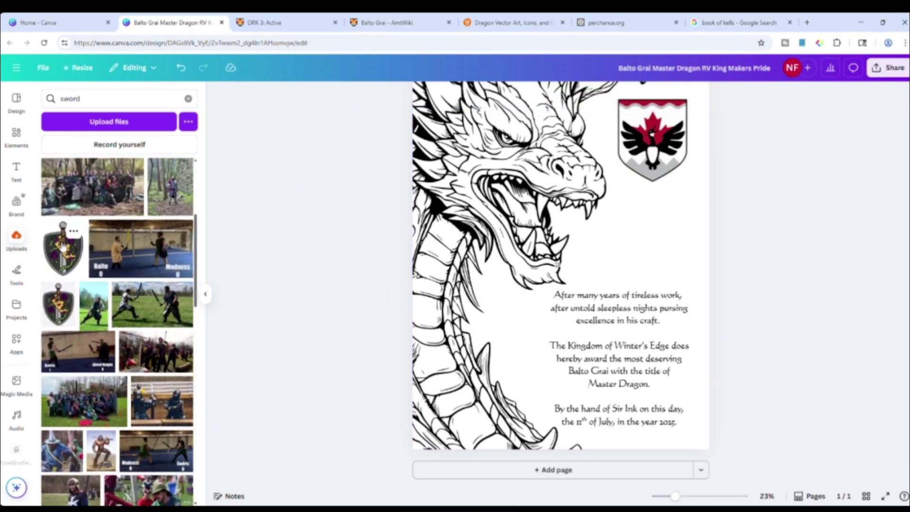
pyautogui.click(62, 248)
pyautogui.scroll(1, 370, 180)
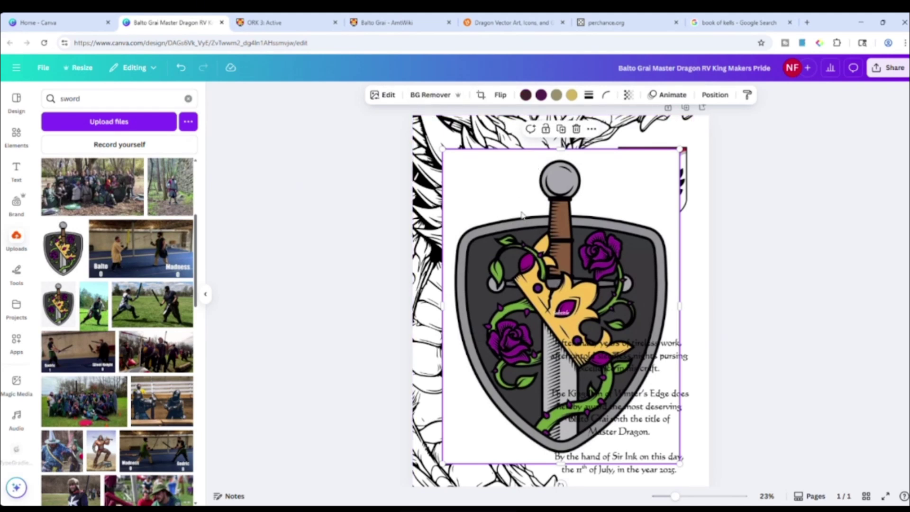
pyautogui.click(440, 96)
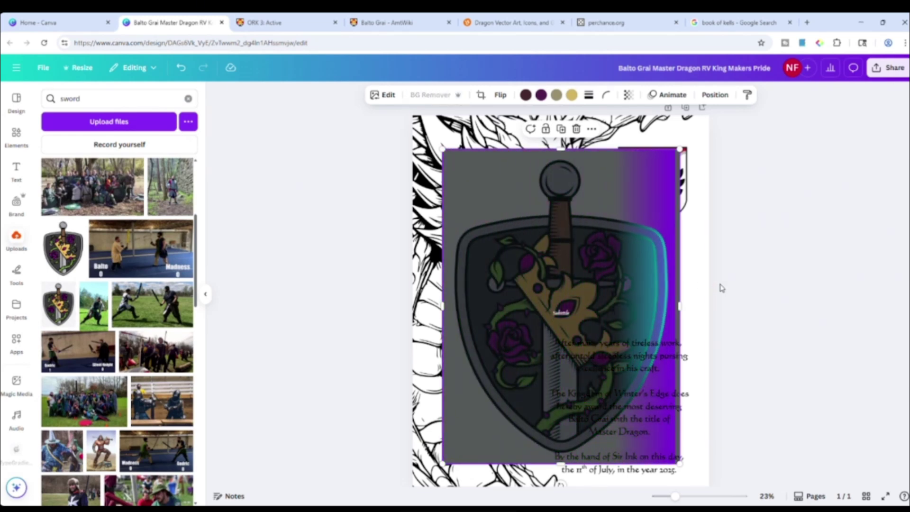
pyautogui.moveTo(443, 150); pyautogui.dragTo(621, 299)
pyautogui.click(651, 388)
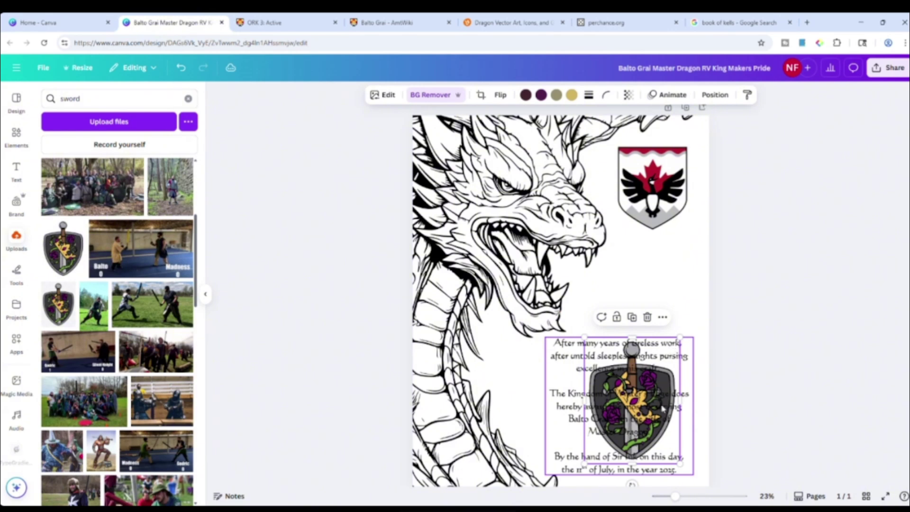
pyautogui.moveTo(663, 409); pyautogui.dragTo(682, 292)
pyautogui.moveTo(607, 230); pyautogui.dragTo(640, 251)
pyautogui.moveTo(682, 329); pyautogui.dragTo(670, 298)
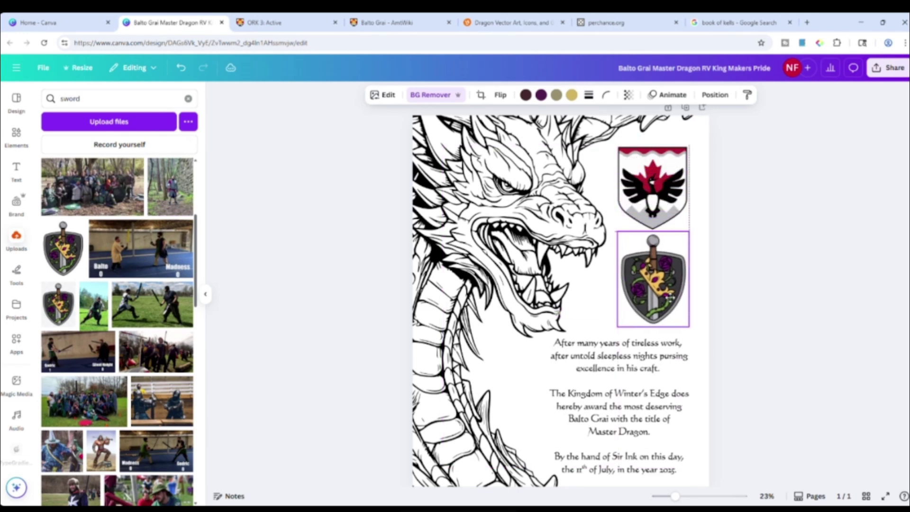
pyautogui.click(827, 283)
# - Align the sword shield centred under the crest and group the two emblems
pyautogui.click(667, 280)
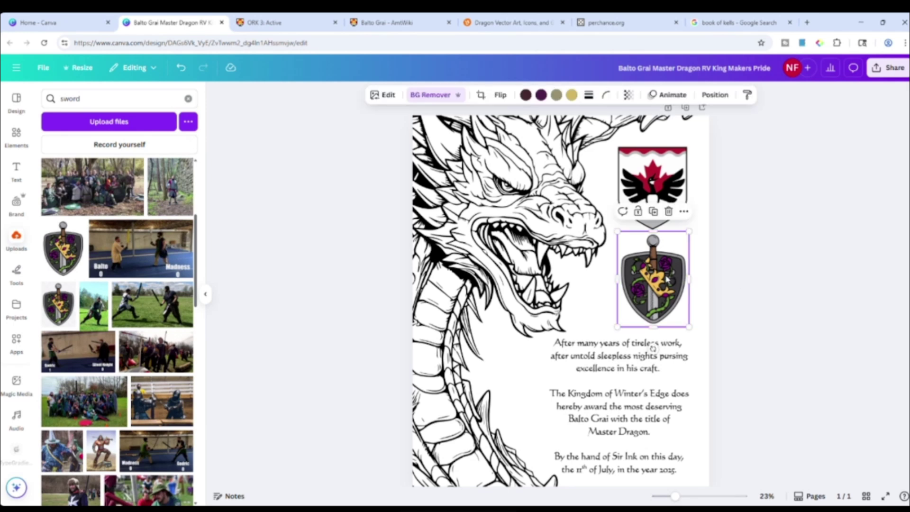
pyautogui.keyDown('shift'); pyautogui.click(682, 194); pyautogui.keyUp('shift')
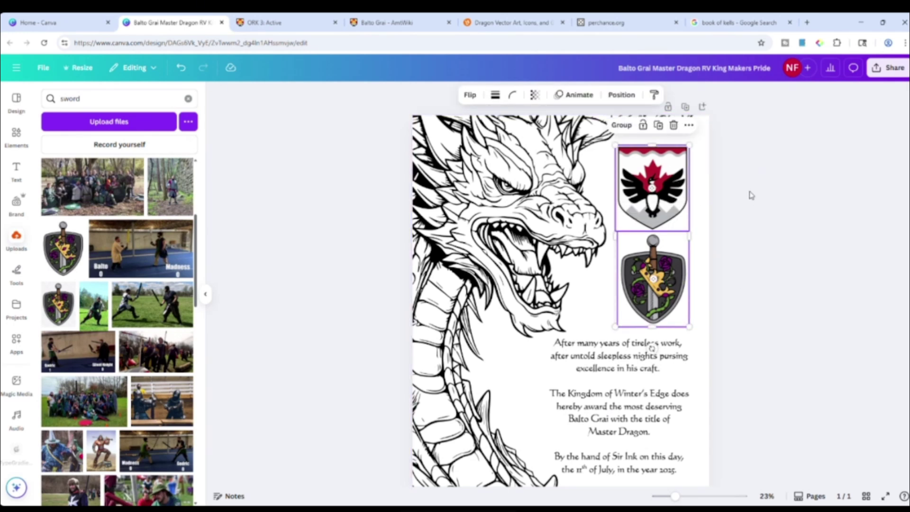
pyautogui.click(629, 96)
pyautogui.click(156, 239)
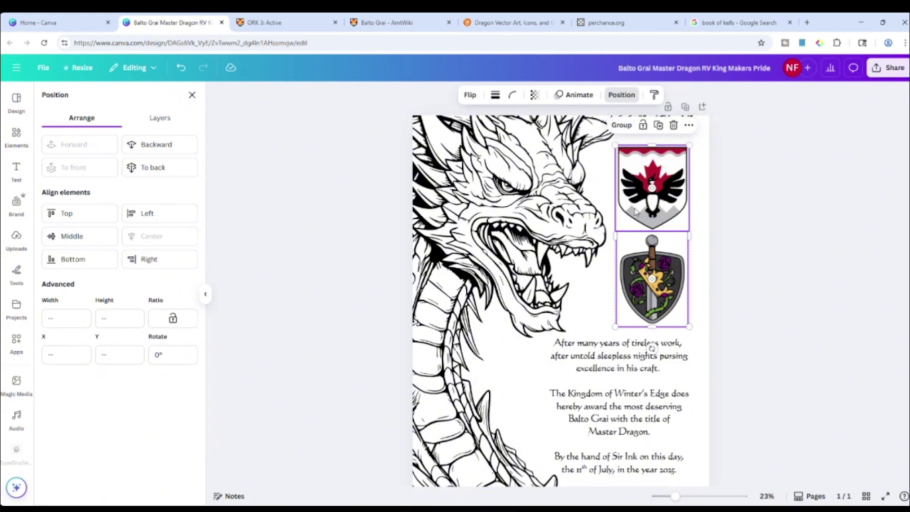
pyautogui.click(622, 128)
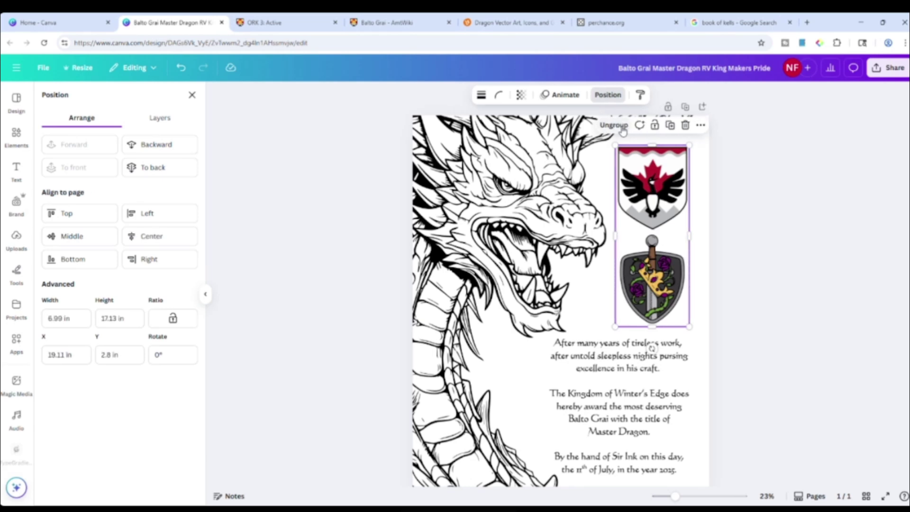
pyautogui.click(813, 222)
# - Move the grouped emblem pair slightly left and up
pyautogui.click(667, 188)
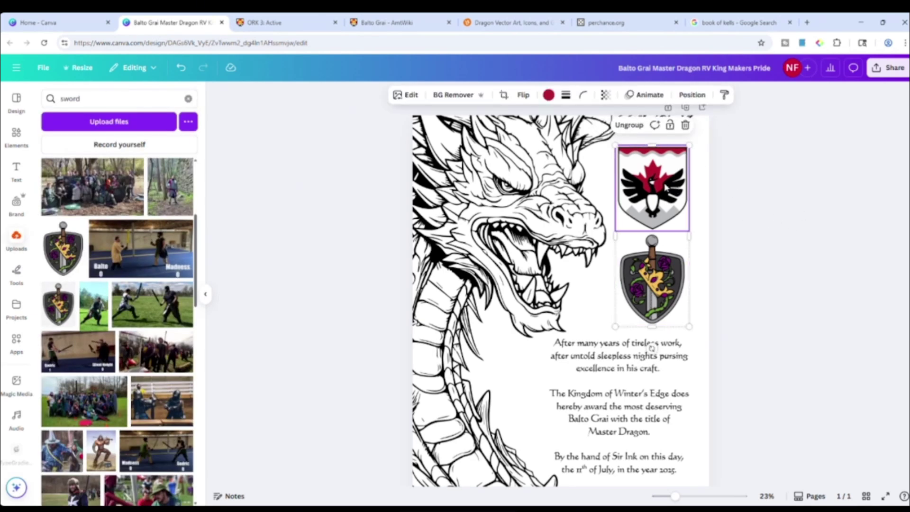
pyautogui.moveTo(681, 188); pyautogui.dragTo(651, 177)
pyautogui.click(829, 206)
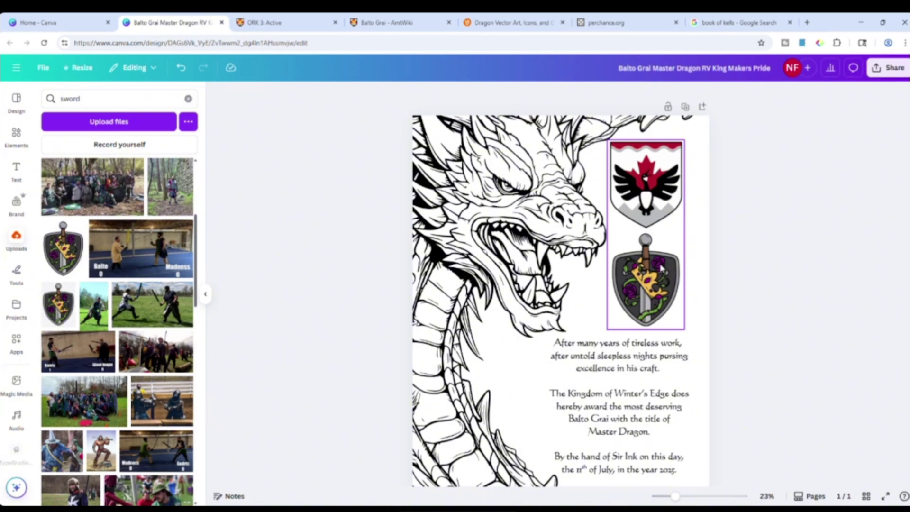
pyautogui.scroll(-1, 802, 317)
pyautogui.scroll(1, 805, 319)
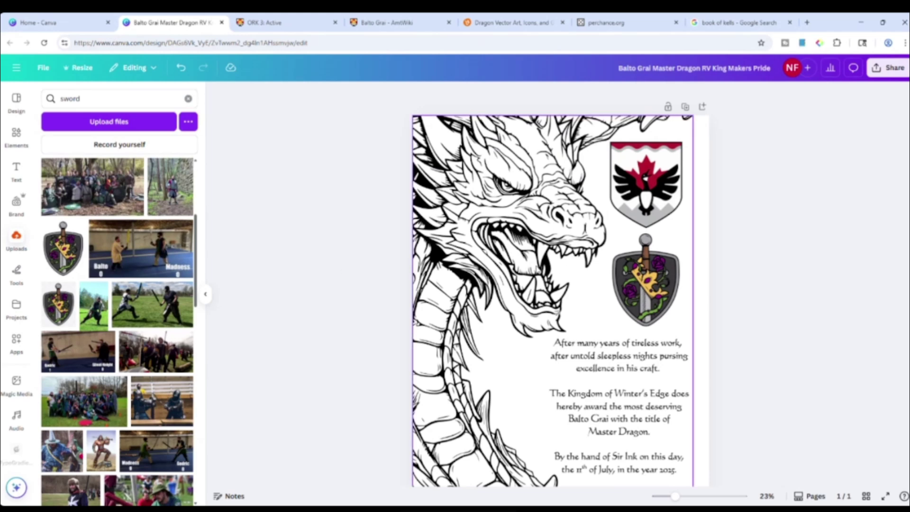
# - Replace the Elements search with 'rainbow' and run it
pyautogui.click(16, 135)
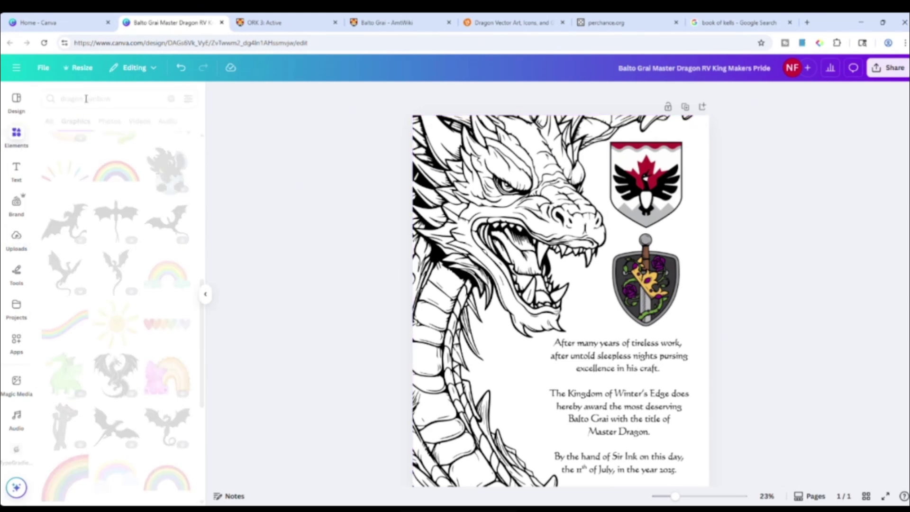
pyautogui.tripleClick(119, 99)
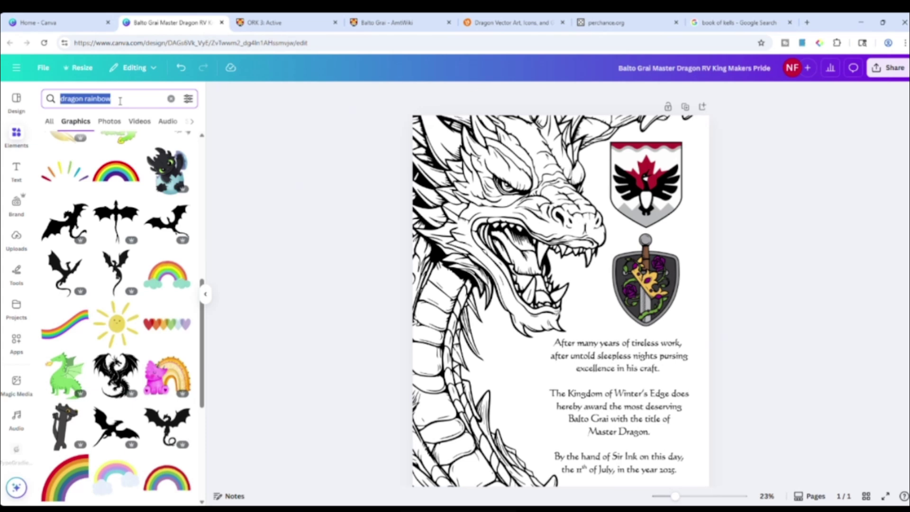
pyautogui.write('rainbo')
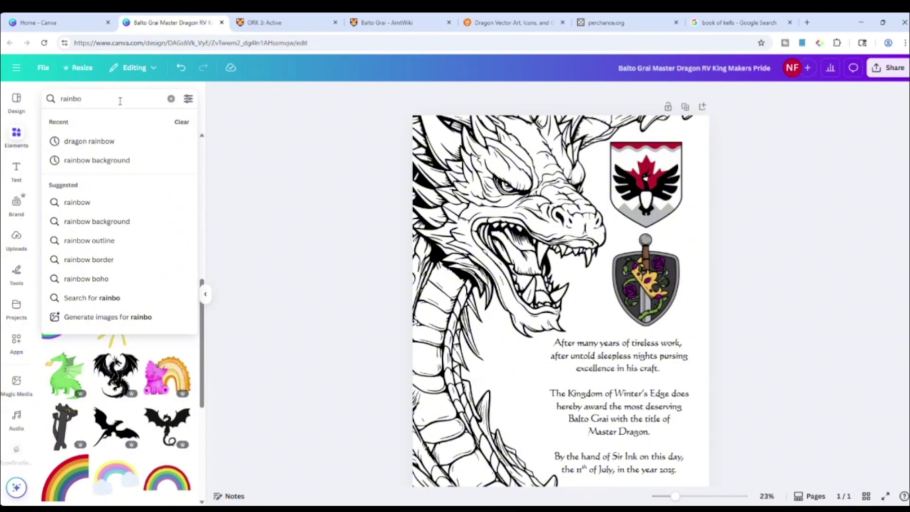
pyautogui.write('w')
pyautogui.press('Return')
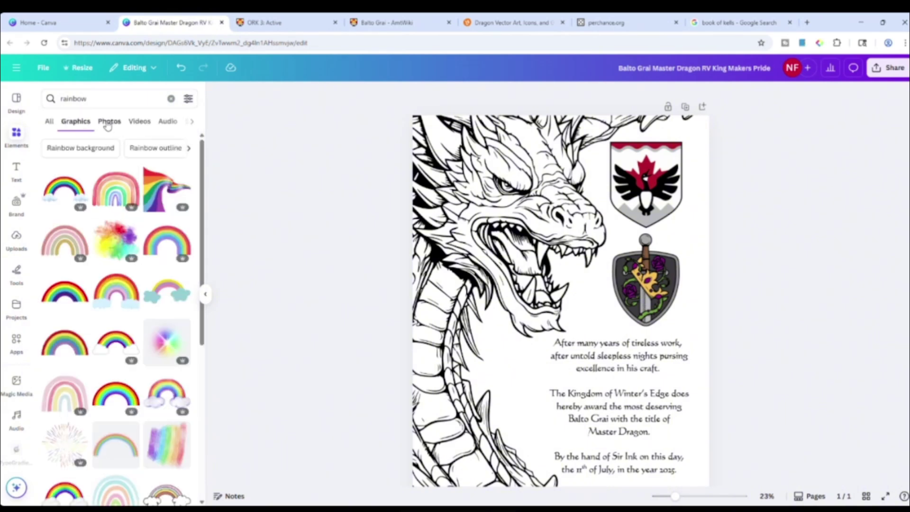
# - Place the gradient rainbow photo on the page and send it behind the dragon
pyautogui.click(109, 122)
pyautogui.moveTo(97, 239); pyautogui.dragTo(422, 147)
pyautogui.click(723, 94)
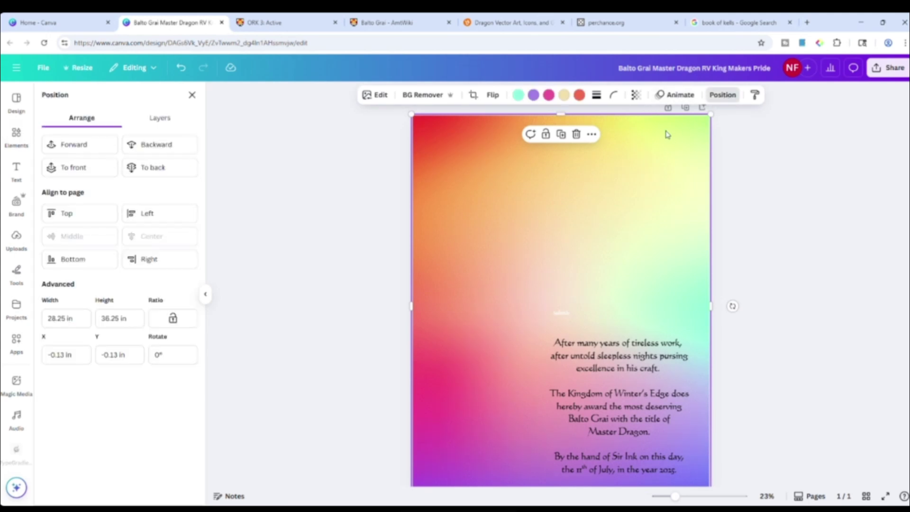
pyautogui.click(175, 142)
pyautogui.click(173, 140)
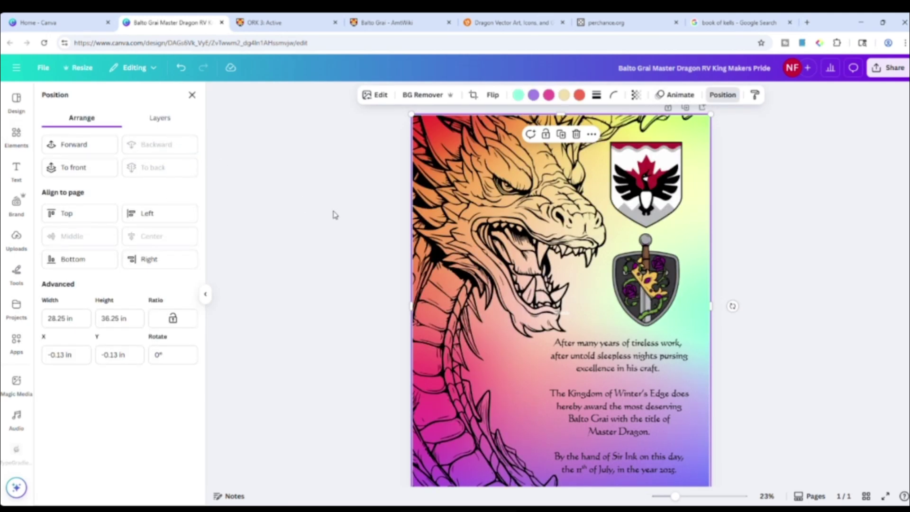
pyautogui.click(192, 94)
# - Try a flame-coloured rainbow photo behind the dragon, then delete it
pyautogui.scroll(-15, 132, 291)
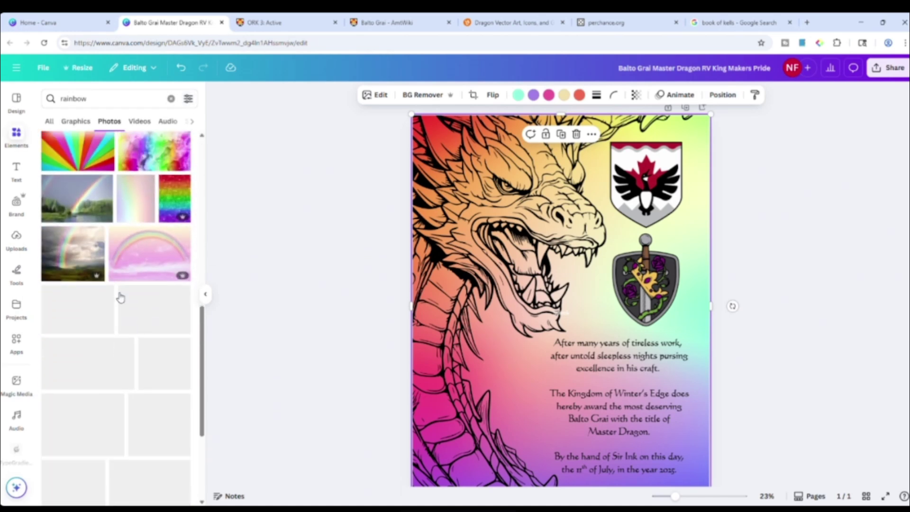
pyautogui.scroll(-4, 121, 298)
pyautogui.scroll(-2, 120, 297)
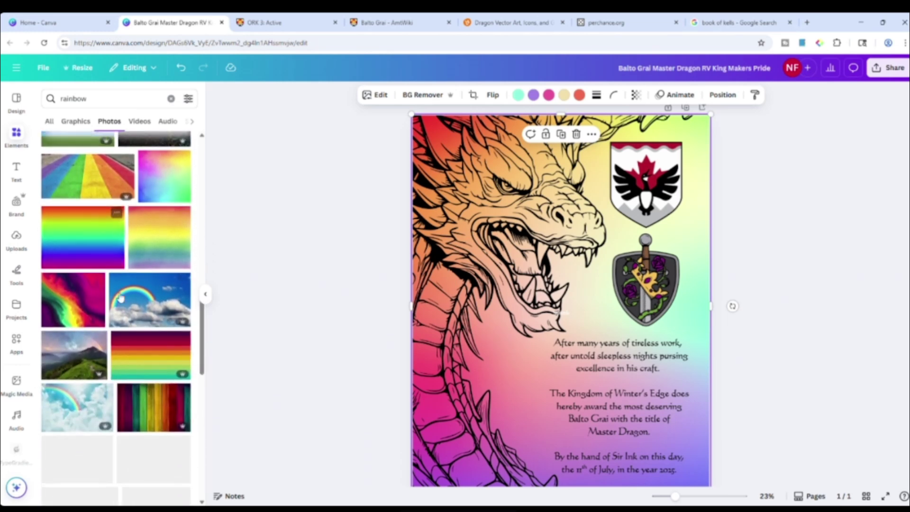
pyautogui.moveTo(88, 290); pyautogui.dragTo(417, 156)
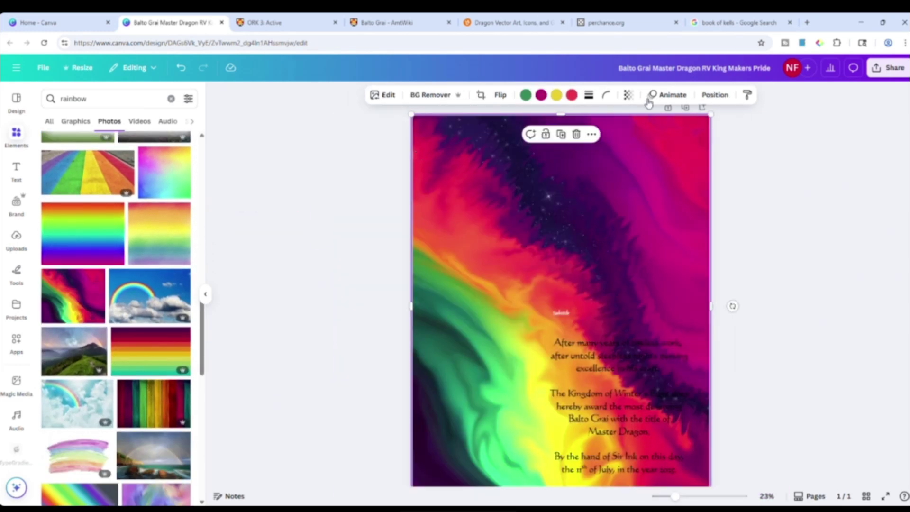
pyautogui.click(714, 95)
pyautogui.click(165, 146)
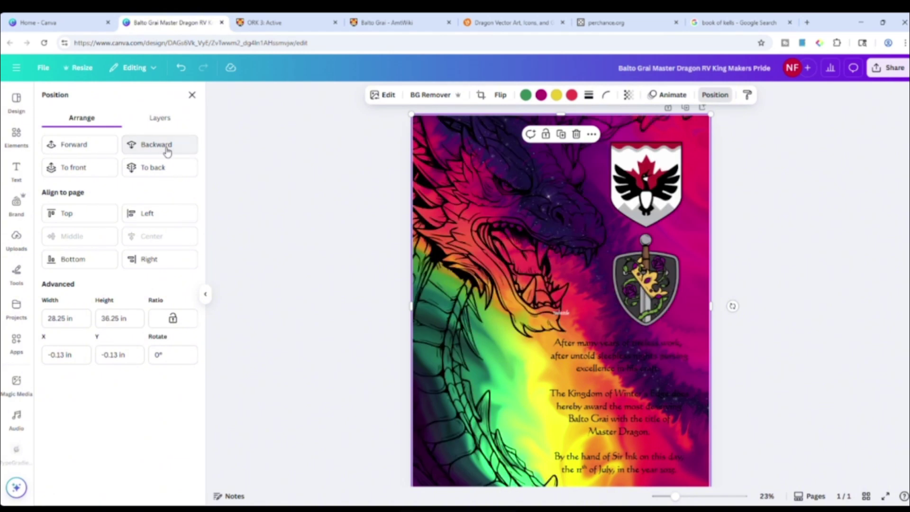
pyautogui.click(94, 153)
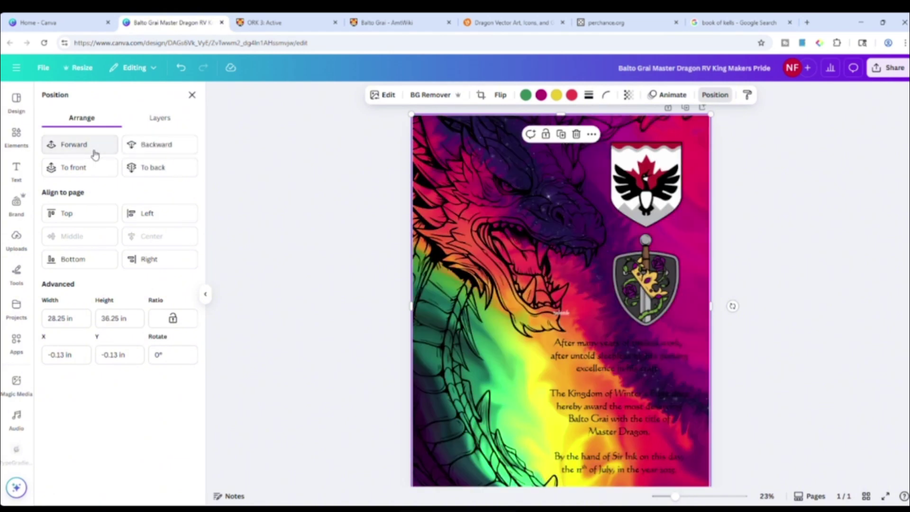
pyautogui.click(192, 95)
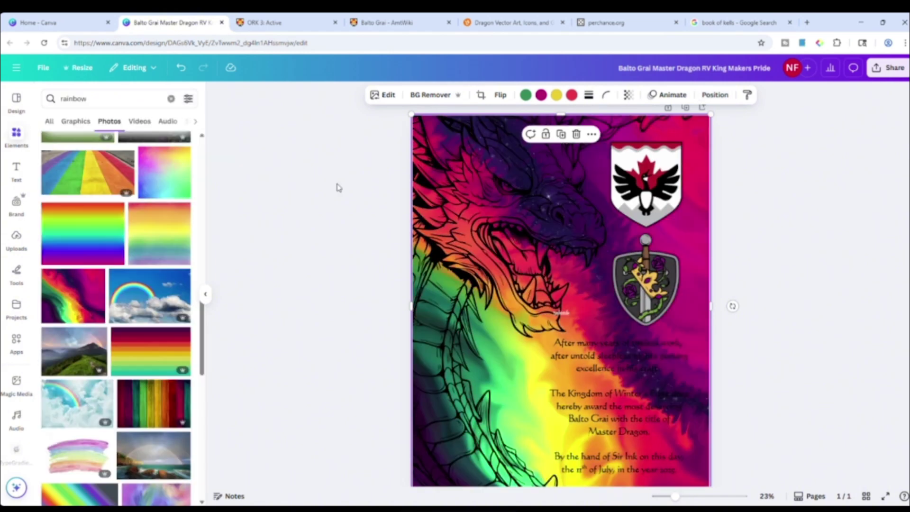
pyautogui.press('Delete')
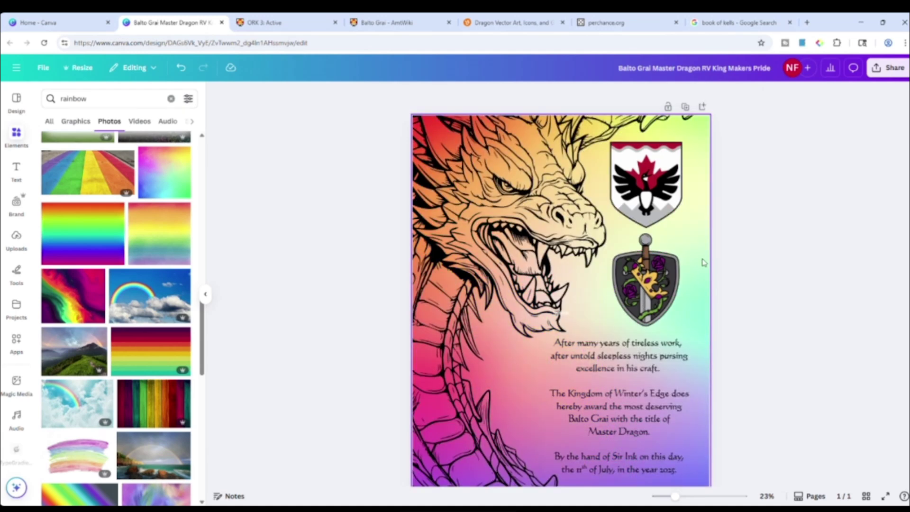
# - Drop a pastel swirl photo onto the page and move it behind the dragon
pyautogui.scroll(-1, 97, 338)
pyautogui.scroll(-3, 97, 338)
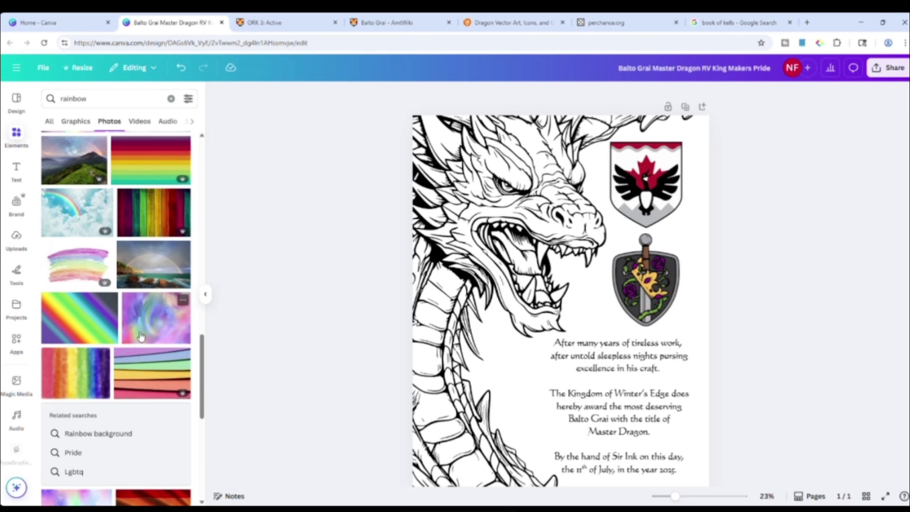
pyautogui.moveTo(145, 332); pyautogui.dragTo(429, 136)
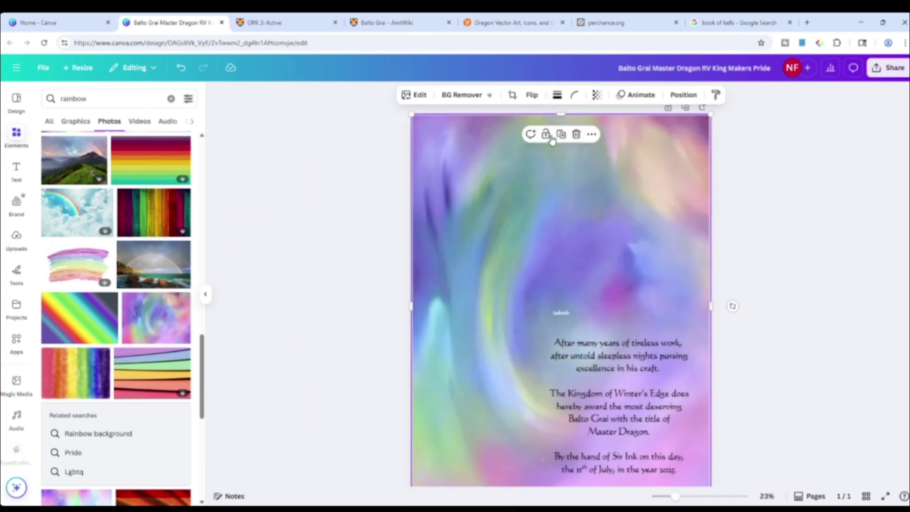
pyautogui.click(714, 95)
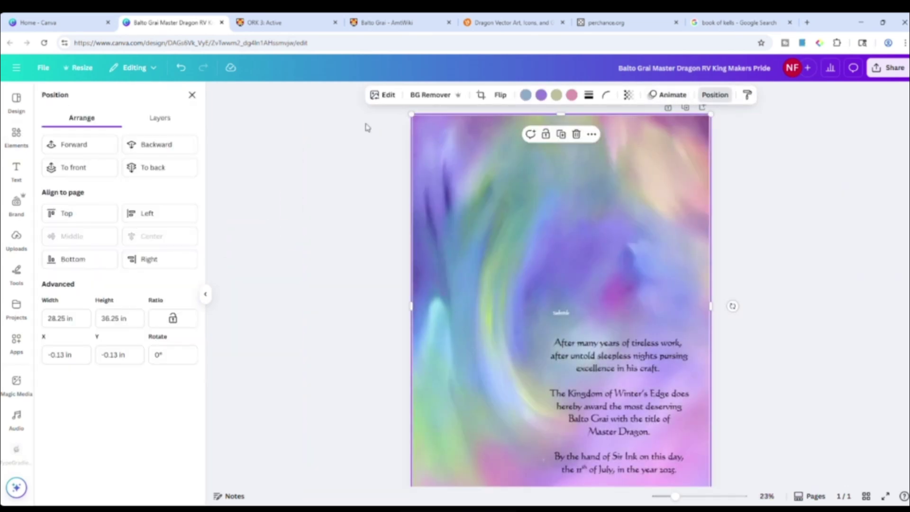
pyautogui.click(163, 145)
pyautogui.click(364, 182)
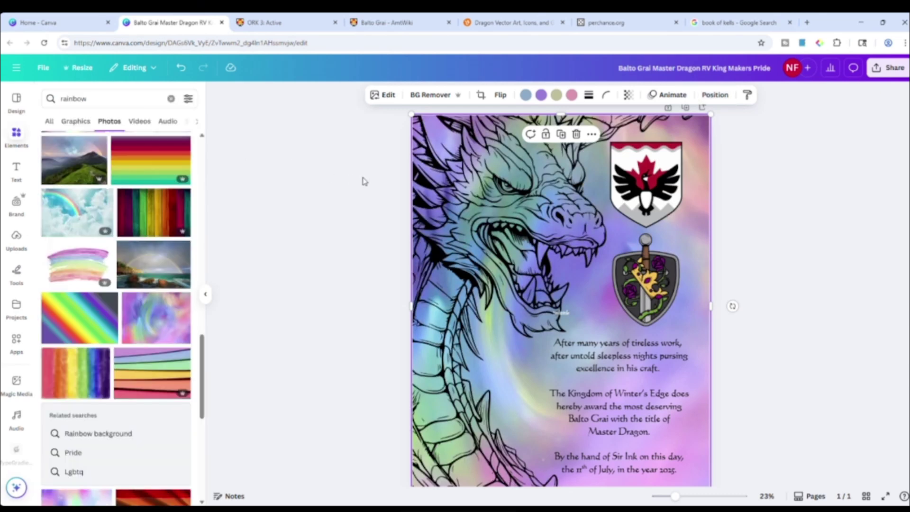
# - Drop the colourful smoke photo across the whole page
pyautogui.scroll(-6, 137, 294)
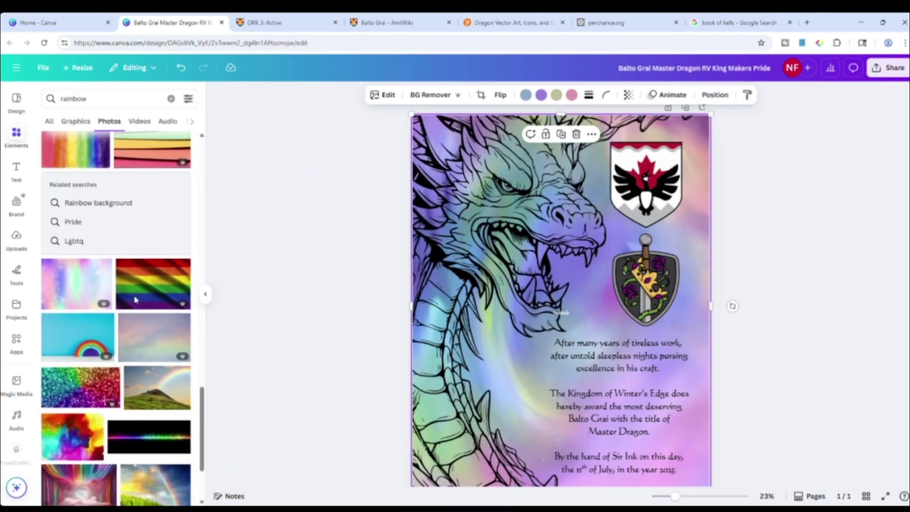
pyautogui.scroll(-2, 136, 297)
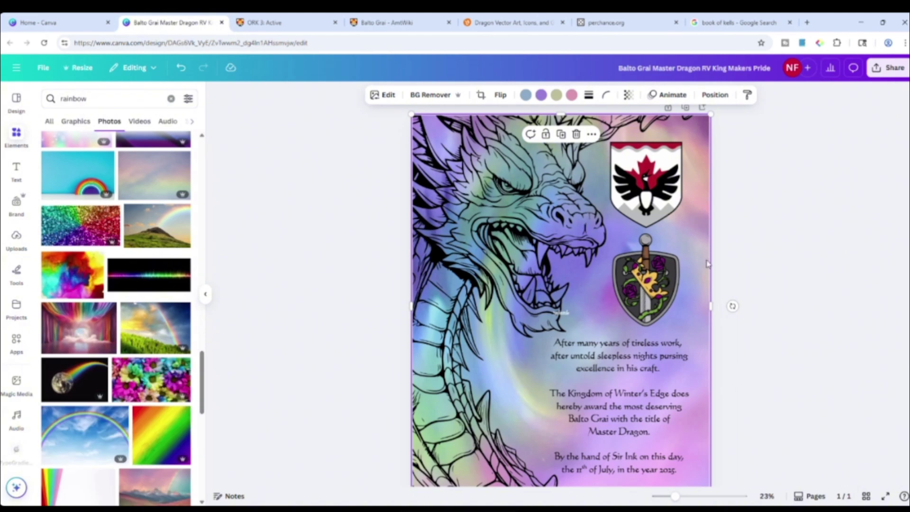
pyautogui.moveTo(73, 282); pyautogui.dragTo(692, 216)
pyautogui.click(722, 94)
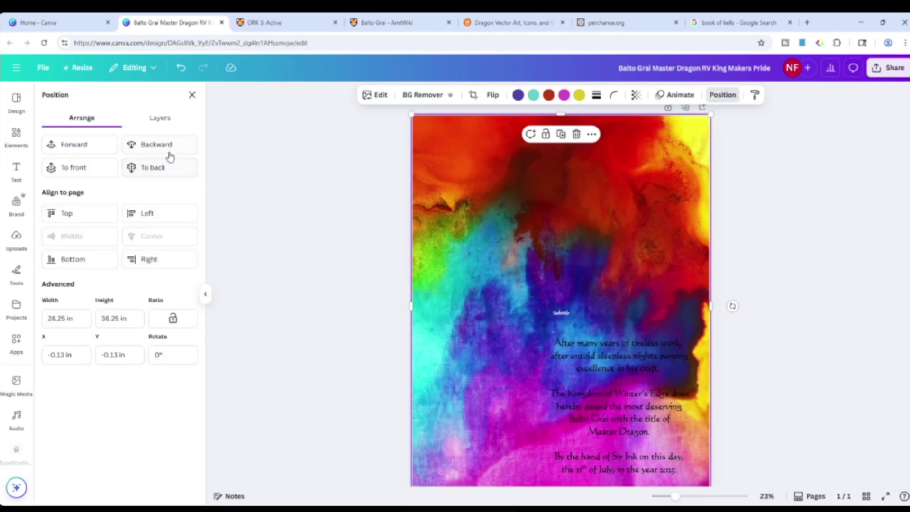
# - Send the smoke photo behind the dragon artwork
pyautogui.click(183, 143)
pyautogui.click(182, 141)
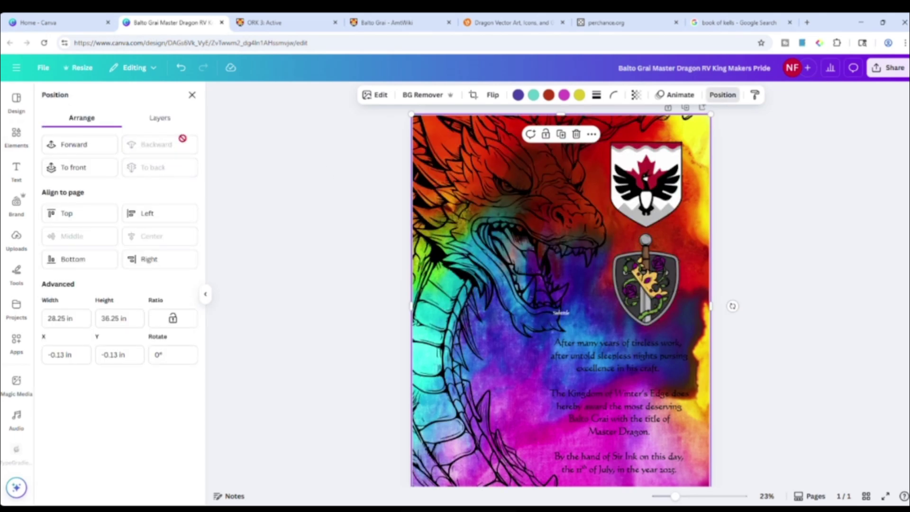
pyautogui.click(364, 218)
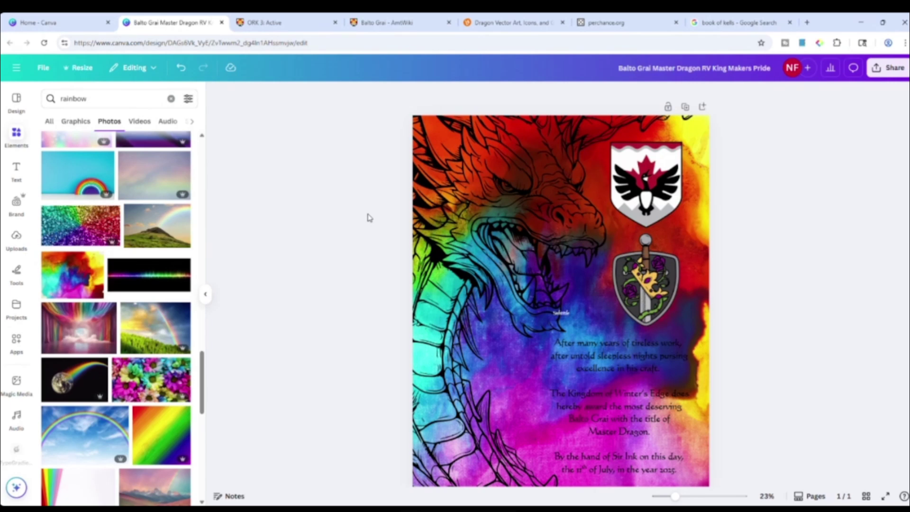
pyautogui.scroll(-10, 171, 341)
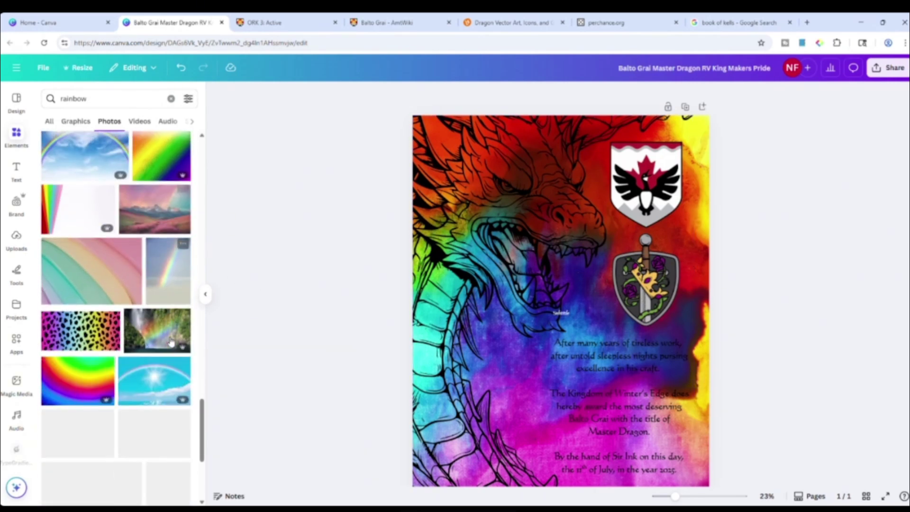
pyautogui.scroll(-3, 172, 341)
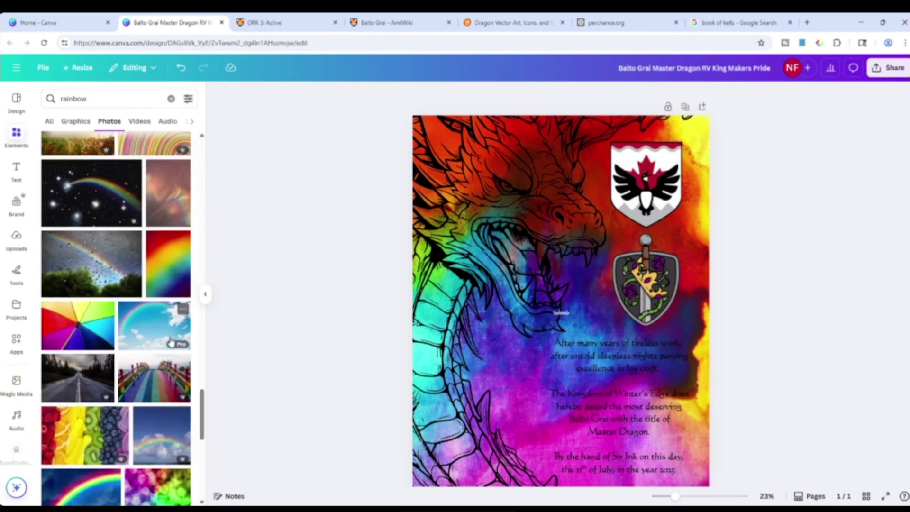
pyautogui.scroll(-8, 172, 341)
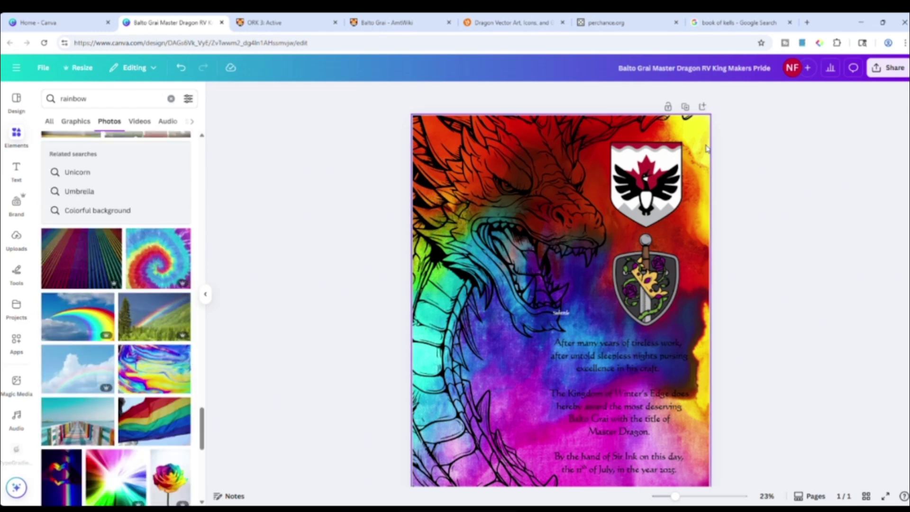
# - Set the background photo's transparency to 70
pyautogui.click(704, 161)
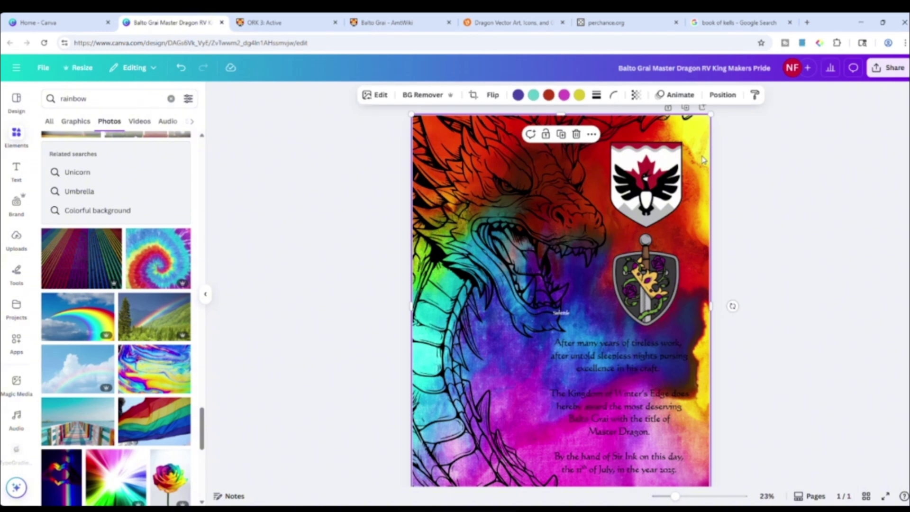
pyautogui.click(638, 96)
pyautogui.moveTo(661, 135); pyautogui.dragTo(639, 143)
pyautogui.press('Escape')
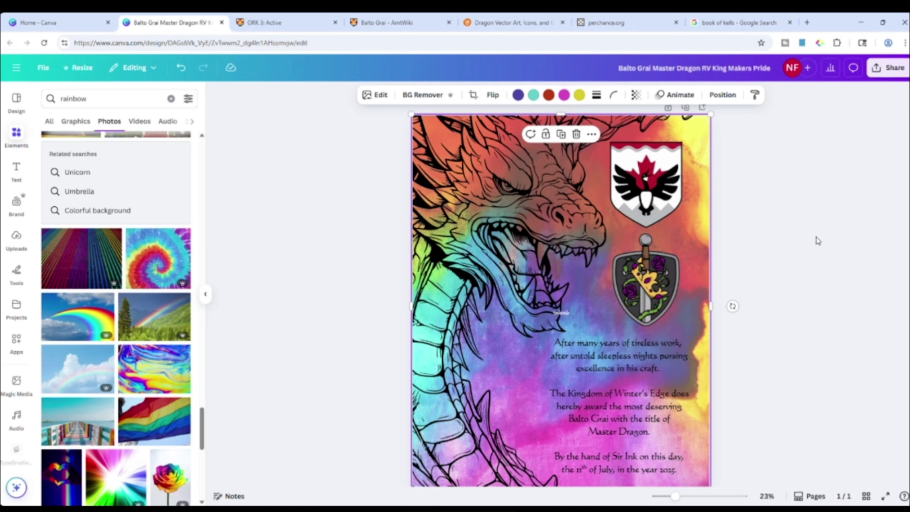
# - Lower the background photo's transparency from 70 to 57
pyautogui.scroll(-2, 164, 303)
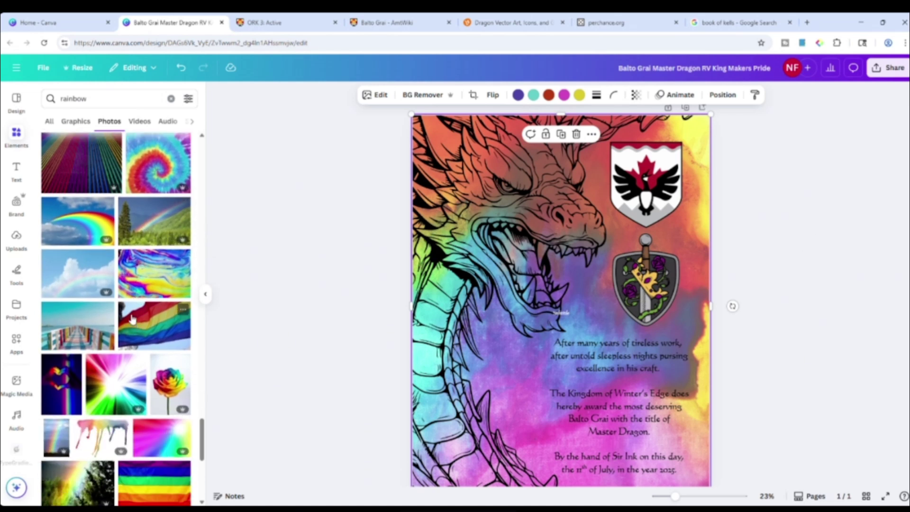
pyautogui.scroll(-3, 164, 304)
pyautogui.scroll(-5, 163, 303)
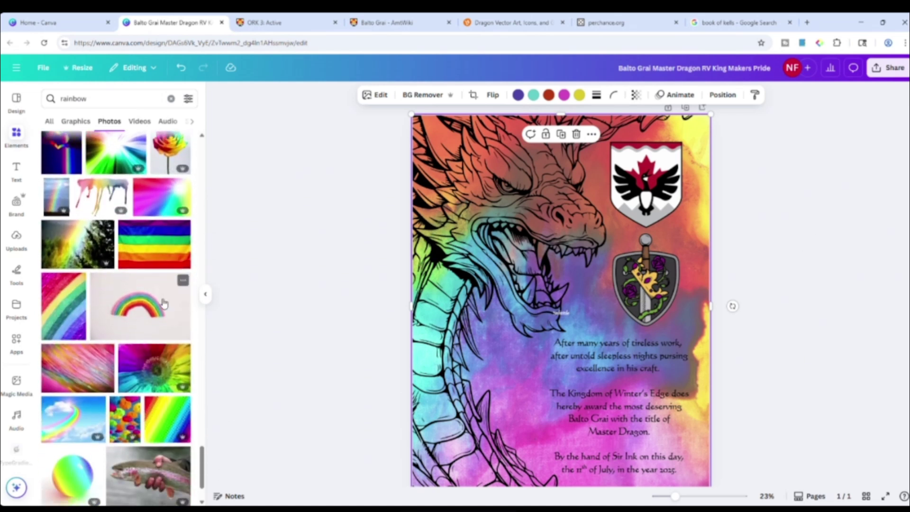
pyautogui.scroll(-5, 164, 304)
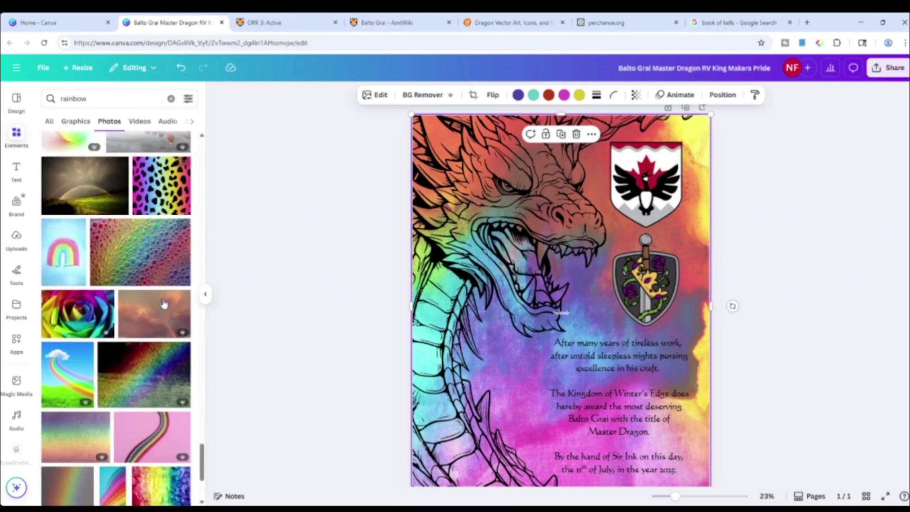
pyautogui.scroll(-2, 164, 304)
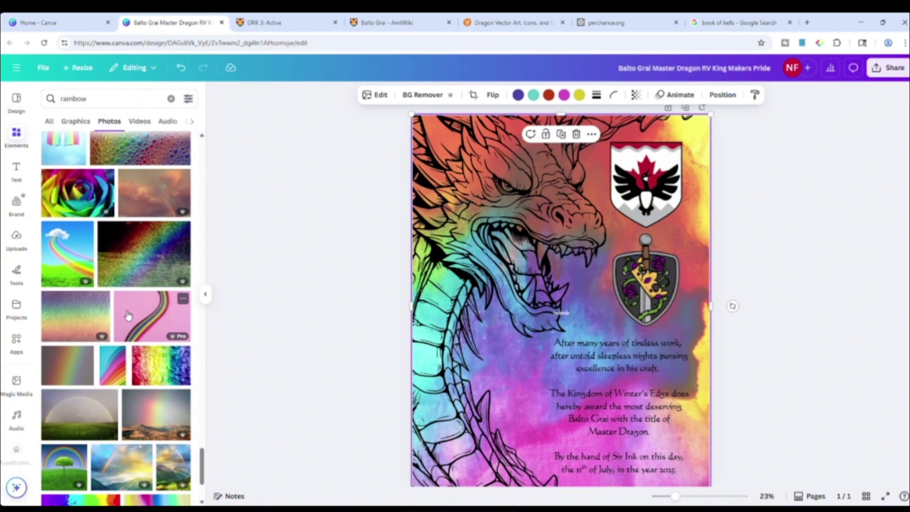
pyautogui.scroll(-3, 127, 316)
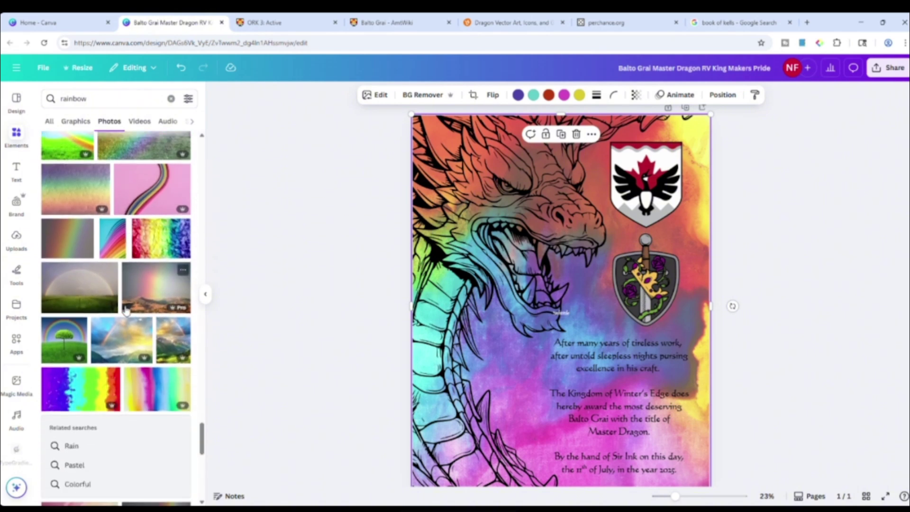
pyautogui.scroll(-5, 126, 311)
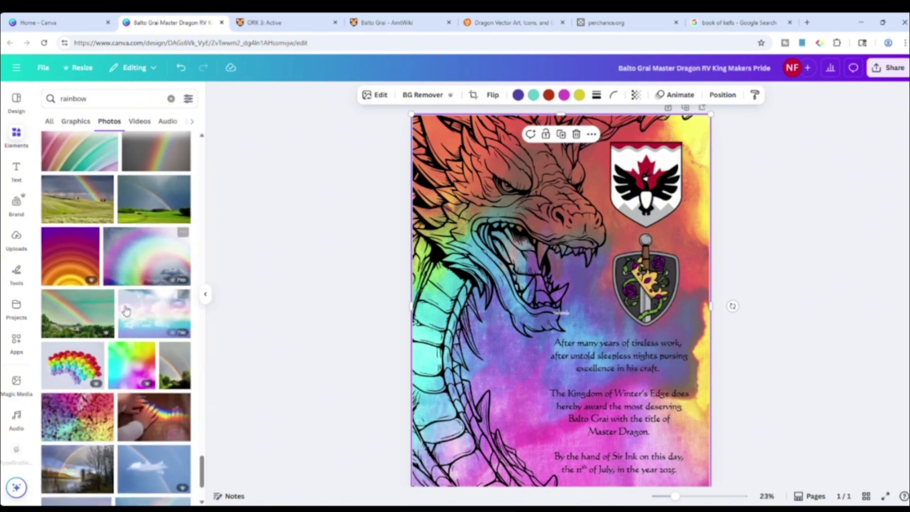
pyautogui.scroll(-6, 126, 310)
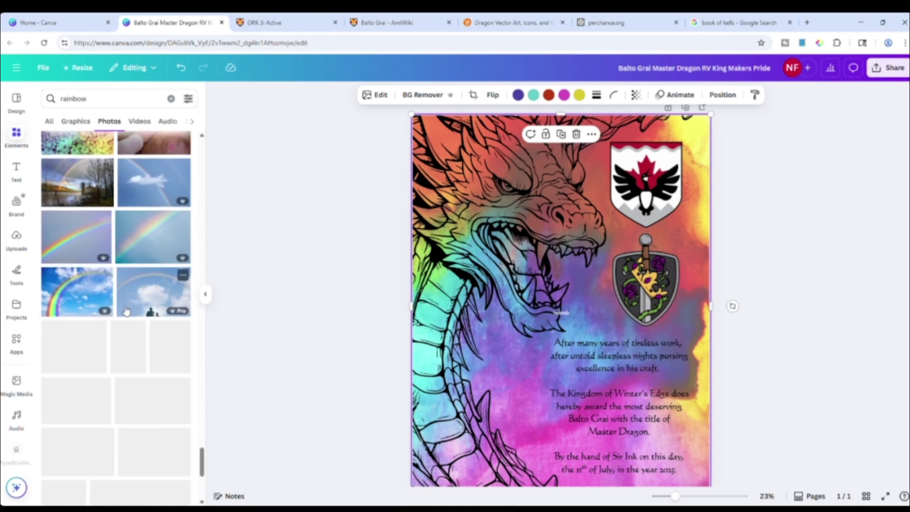
pyautogui.scroll(-2, 126, 311)
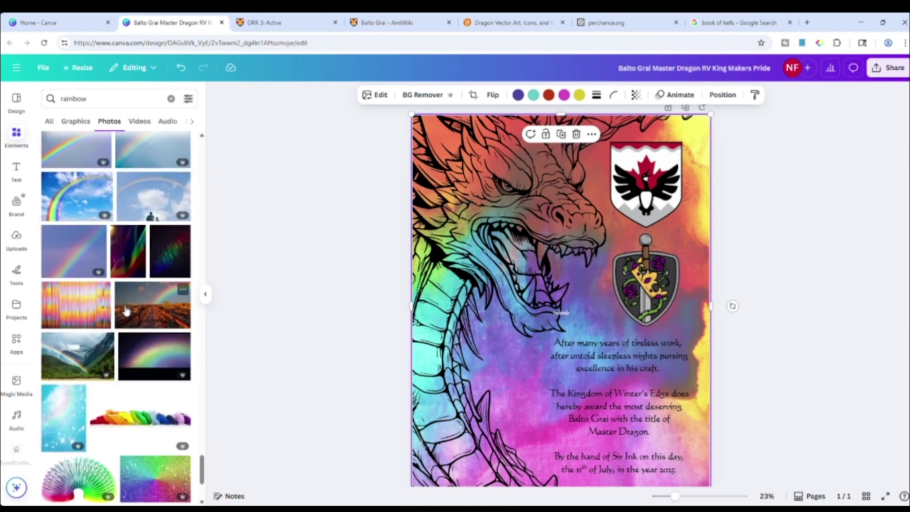
pyautogui.scroll(-5, 126, 311)
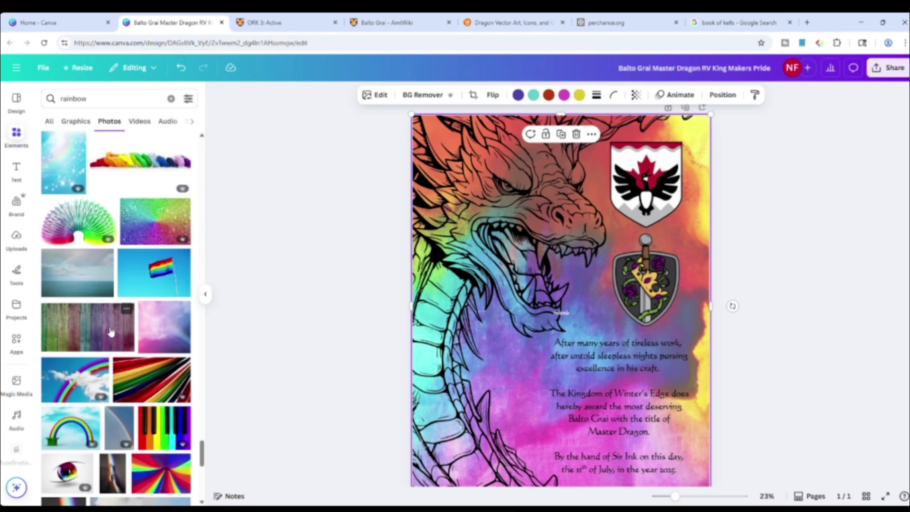
pyautogui.scroll(-10, 110, 331)
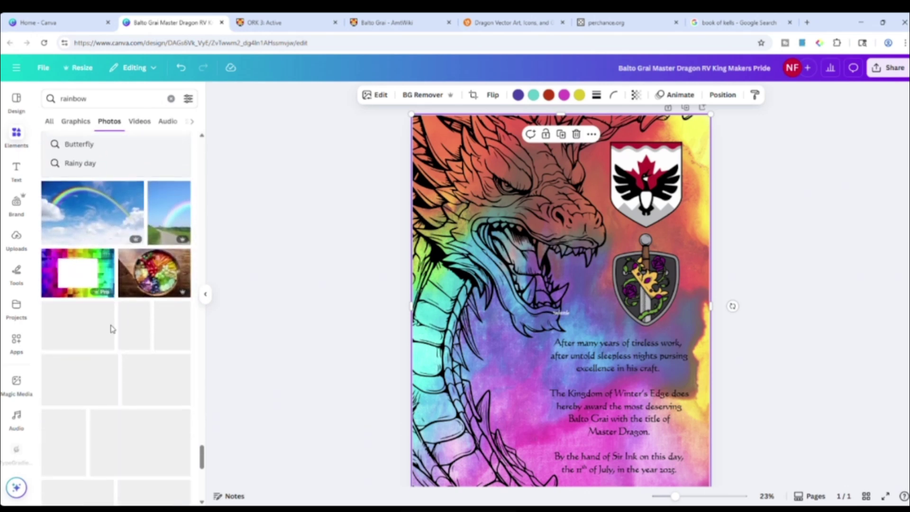
pyautogui.scroll(-2, 112, 329)
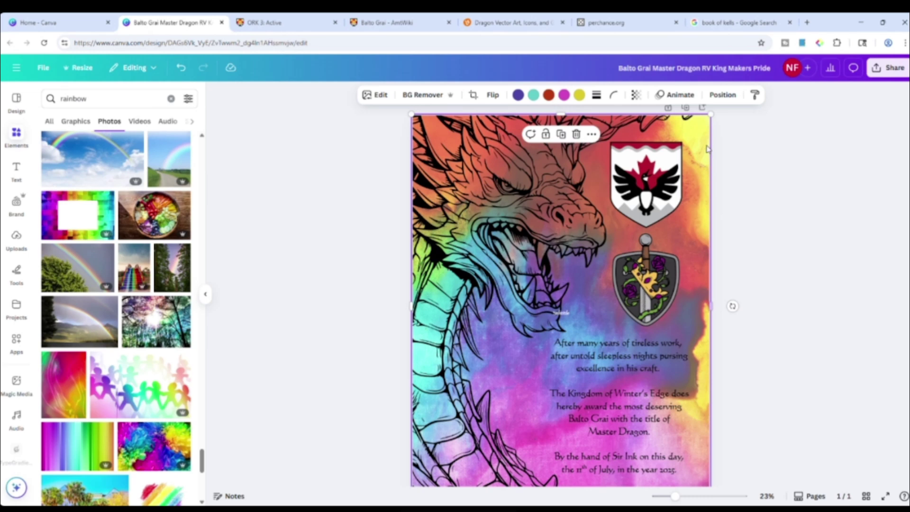
pyautogui.click(636, 94)
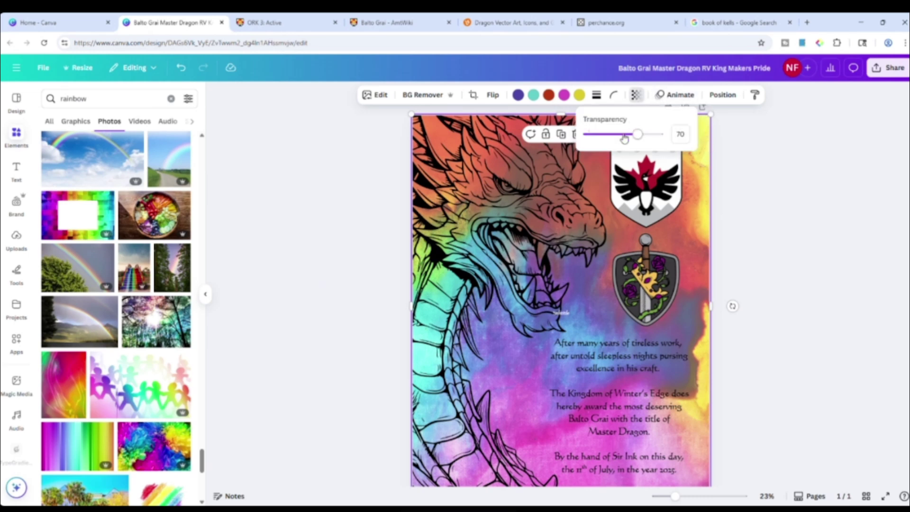
pyautogui.moveTo(644, 143); pyautogui.dragTo(630, 143)
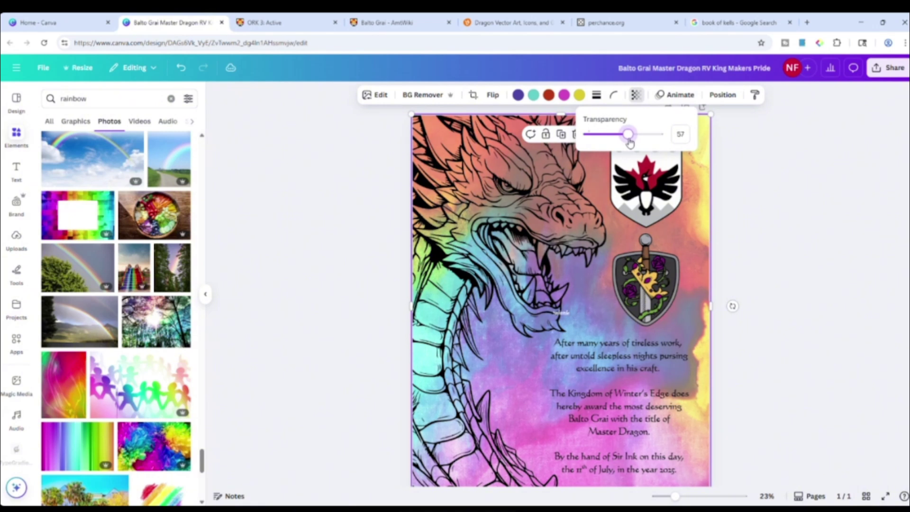
pyautogui.click(816, 207)
pyautogui.click(815, 204)
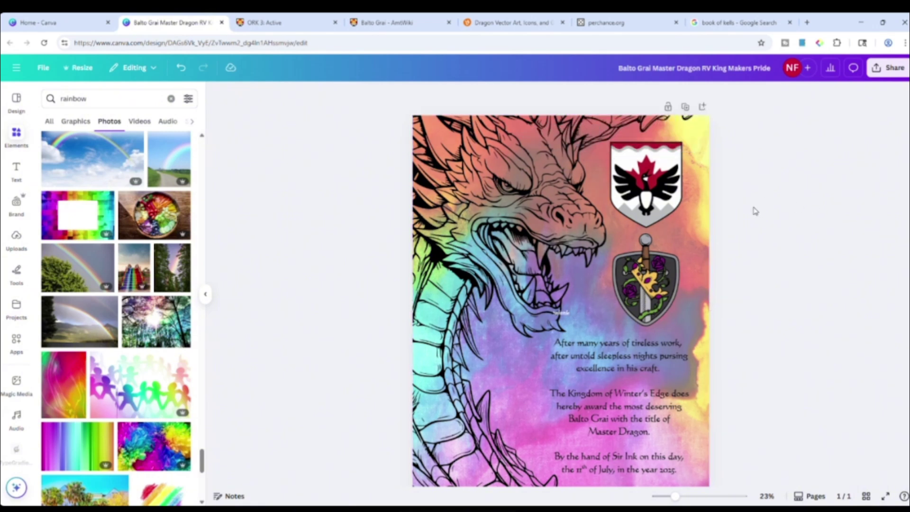
# - Preview a gradient photo as the page background and browse more photos
pyautogui.scroll(-2, 754, 237)
pyautogui.scroll(2, 751, 245)
pyautogui.scroll(-2, 61, 350)
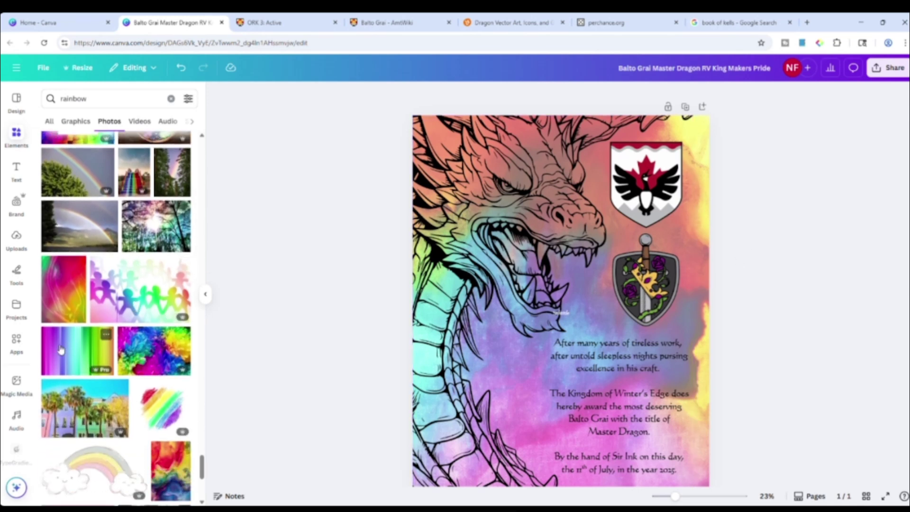
pyautogui.moveTo(62, 351); pyautogui.dragTo(102, 348)
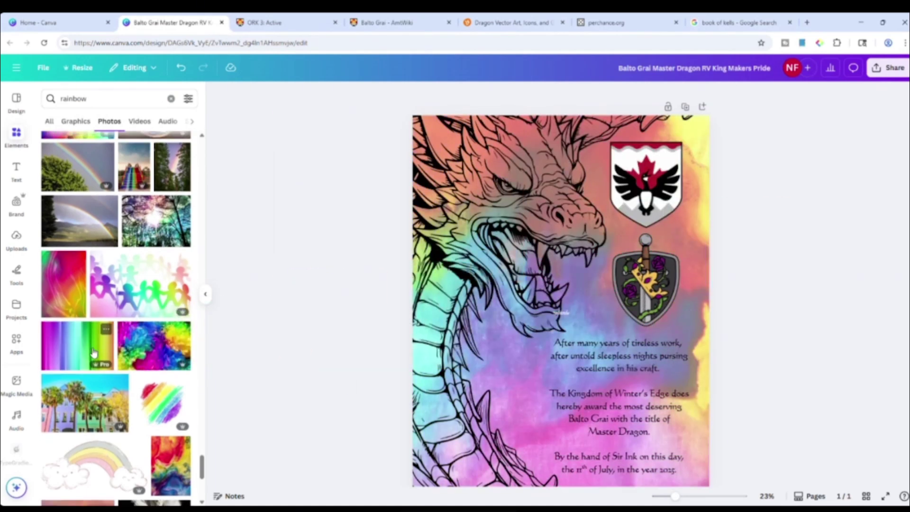
pyautogui.scroll(-3, 104, 346)
pyautogui.scroll(-5, 119, 332)
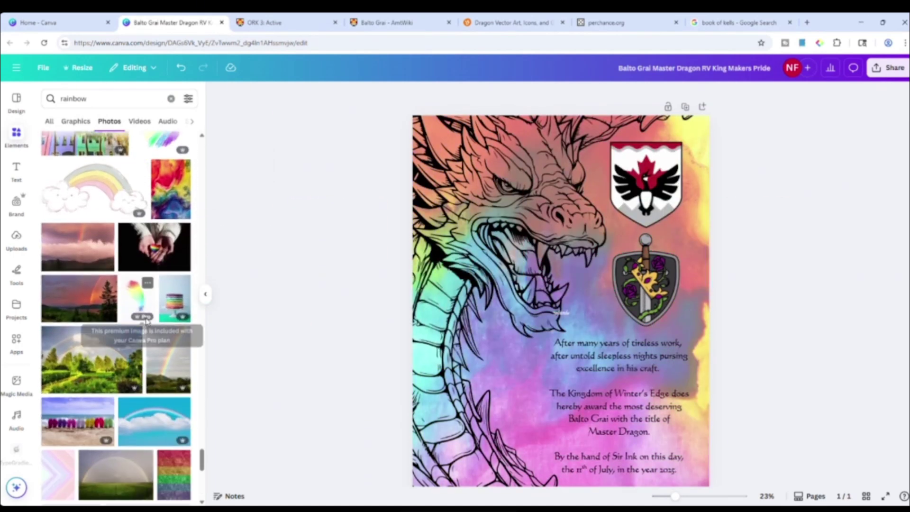
pyautogui.scroll(-3, 145, 321)
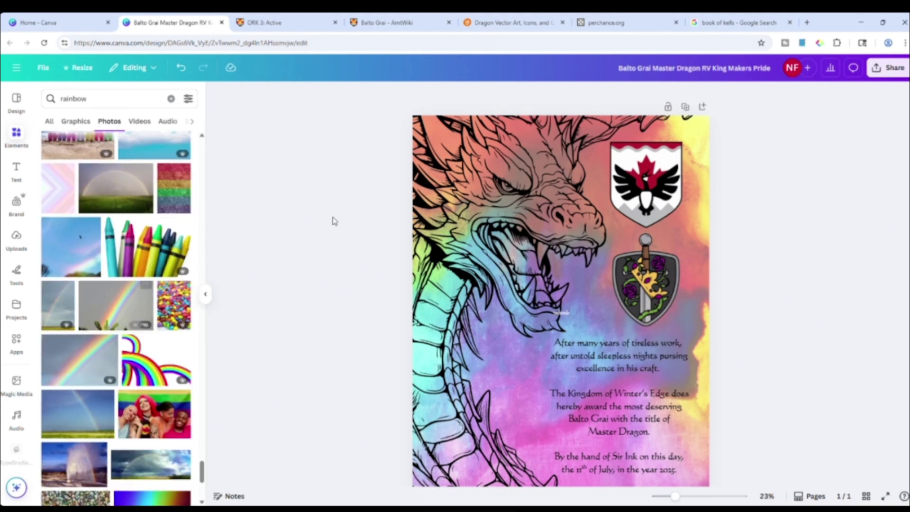
pyautogui.scroll(-2, 184, 340)
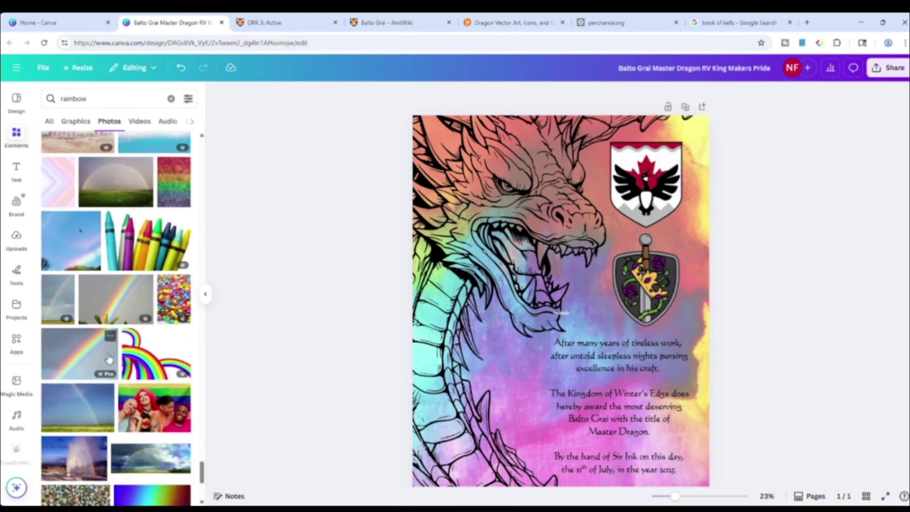
pyautogui.scroll(-4, 185, 242)
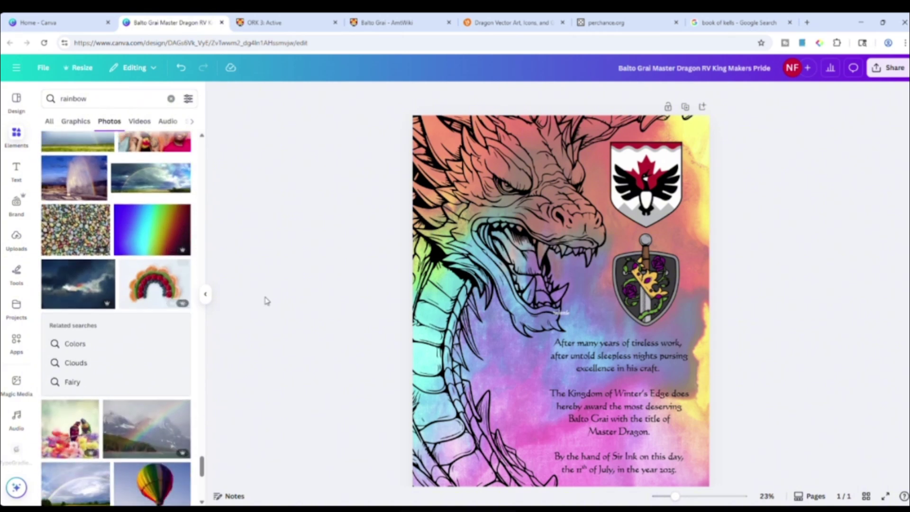
# - Search Vecteezy for 'rainbow background'
pyautogui.click(504, 23)
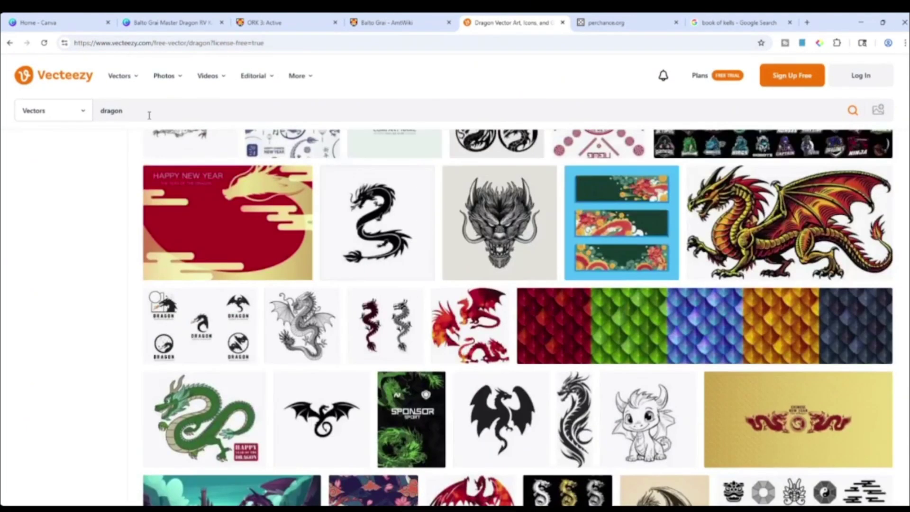
pyautogui.write('rainbow ba')
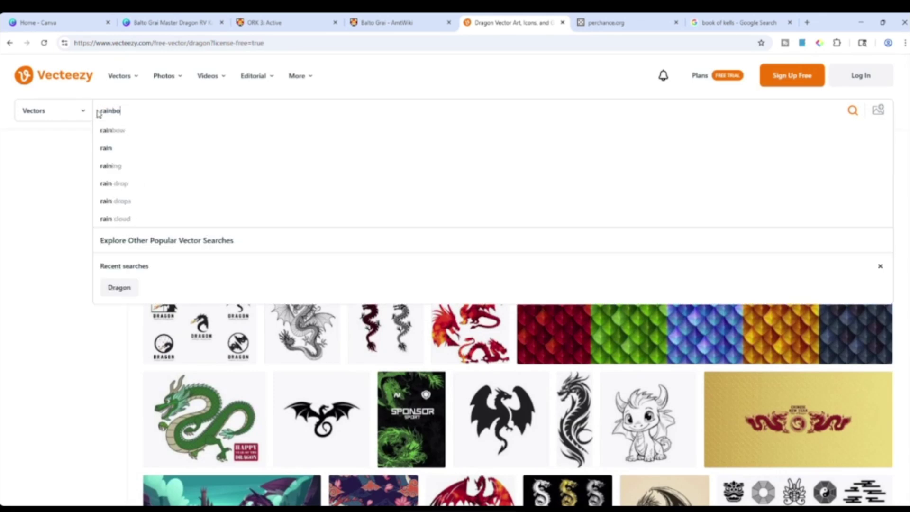
pyautogui.write('ckground')
pyautogui.press('Return')
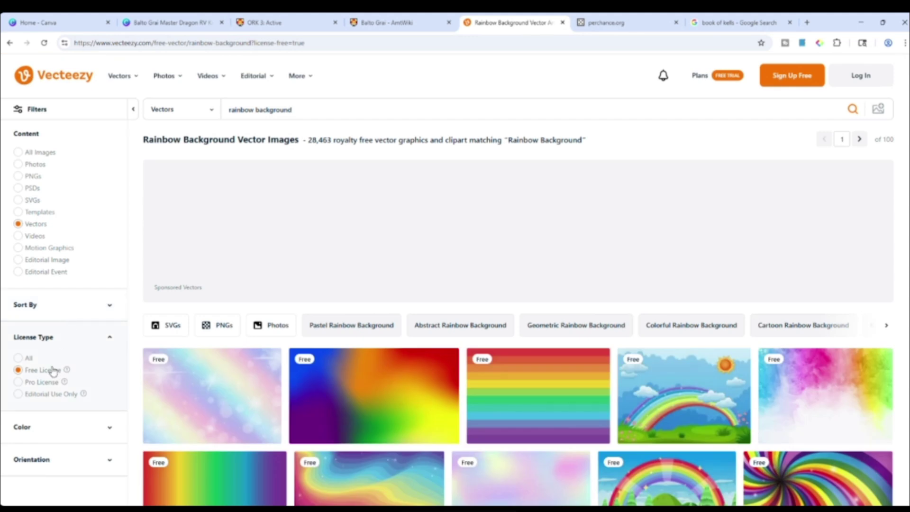
# - Download the free rainbow watercolour texture background, dismissing the login and upgrade popups
pyautogui.scroll(-4, 351, 384)
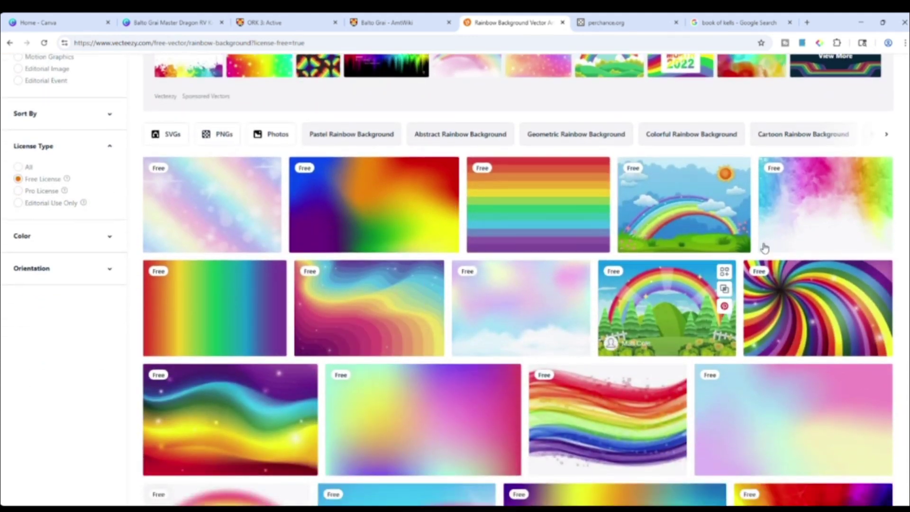
pyautogui.moveTo(849, 212)
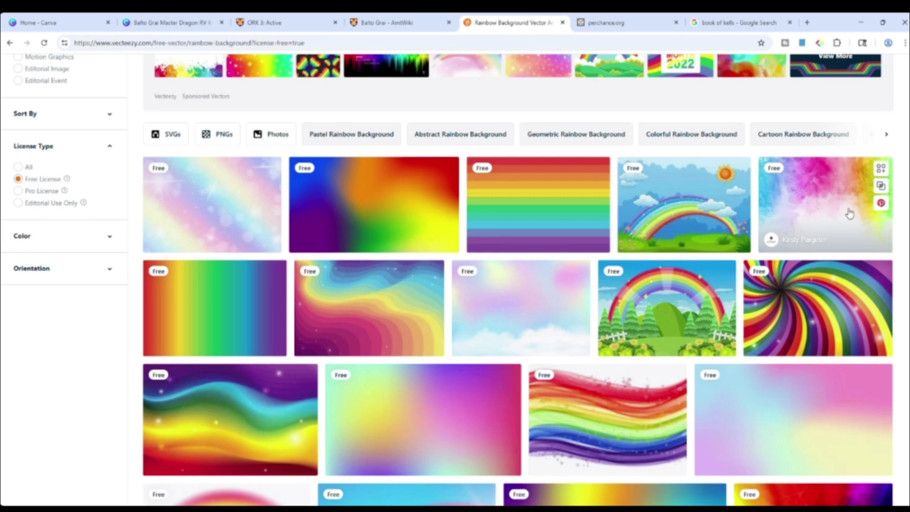
pyautogui.click(810, 204)
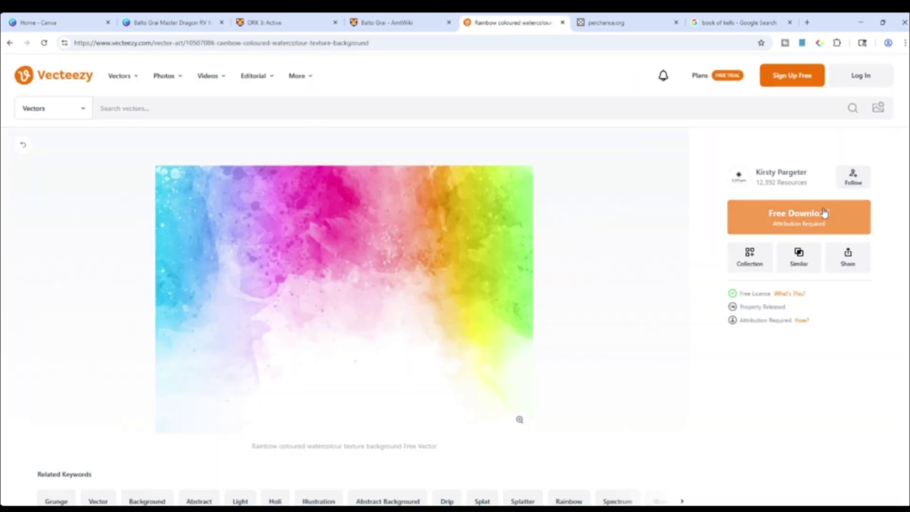
pyautogui.click(823, 213)
pyautogui.click(558, 123)
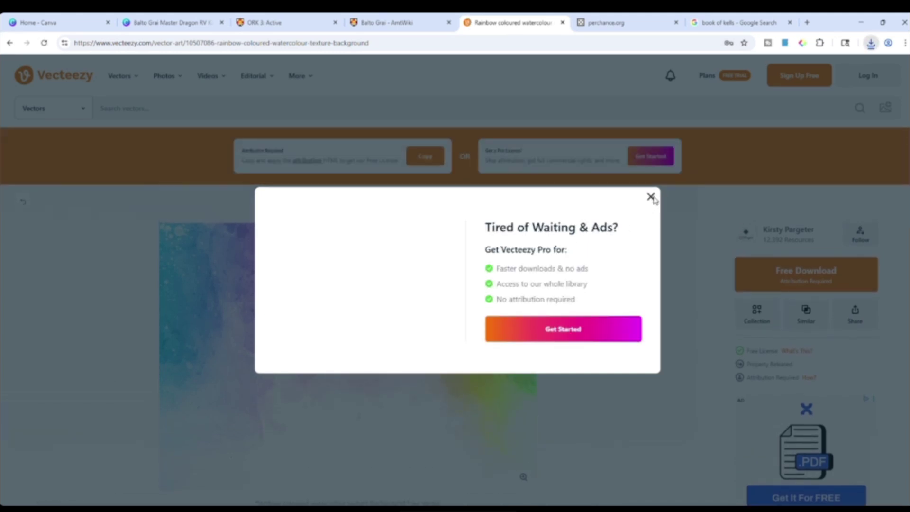
pyautogui.click(652, 197)
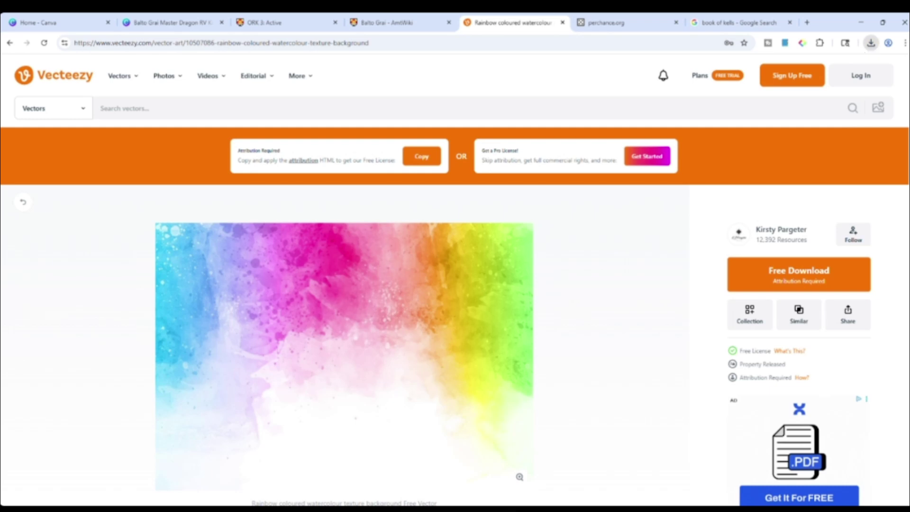
pyautogui.click(871, 44)
# - Swap the old rainbow background for the uploaded watercolor rainbow image, rotated sideways and enlarged
pyautogui.click(147, 26)
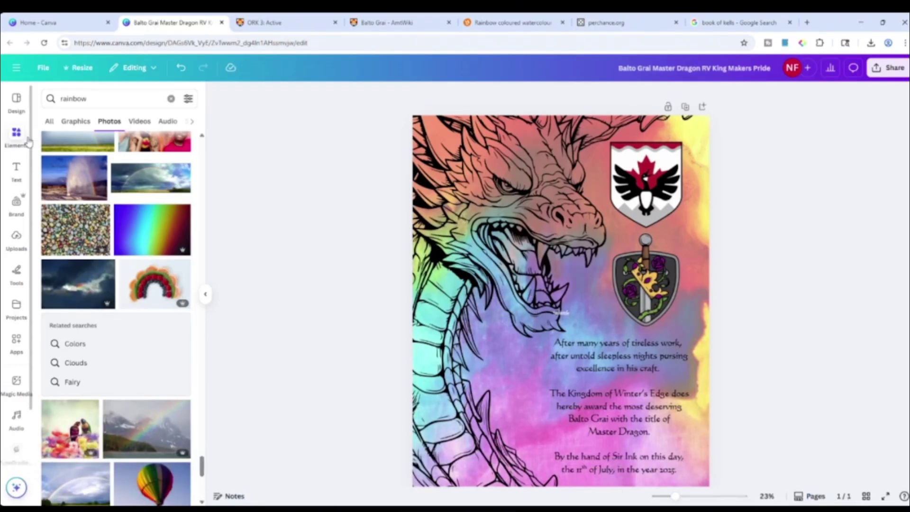
pyautogui.click(16, 239)
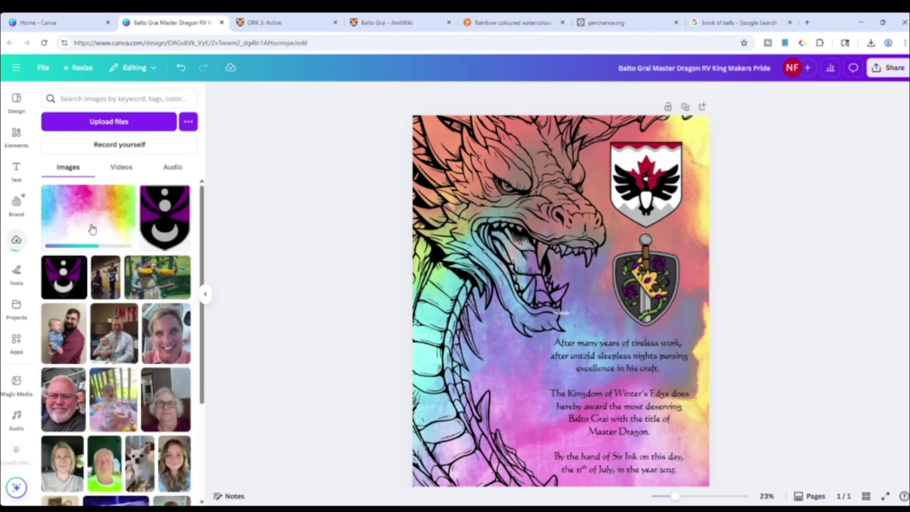
pyautogui.click(706, 325)
pyautogui.press('Delete')
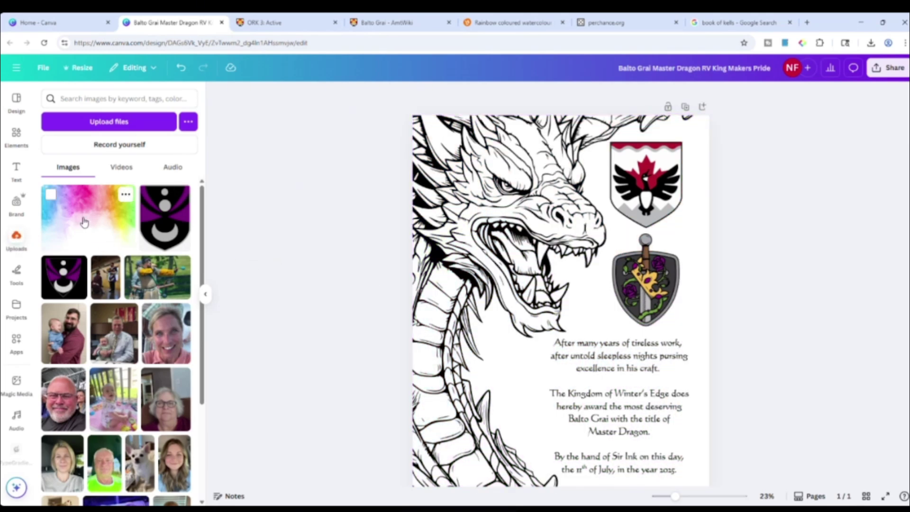
pyautogui.click(83, 221)
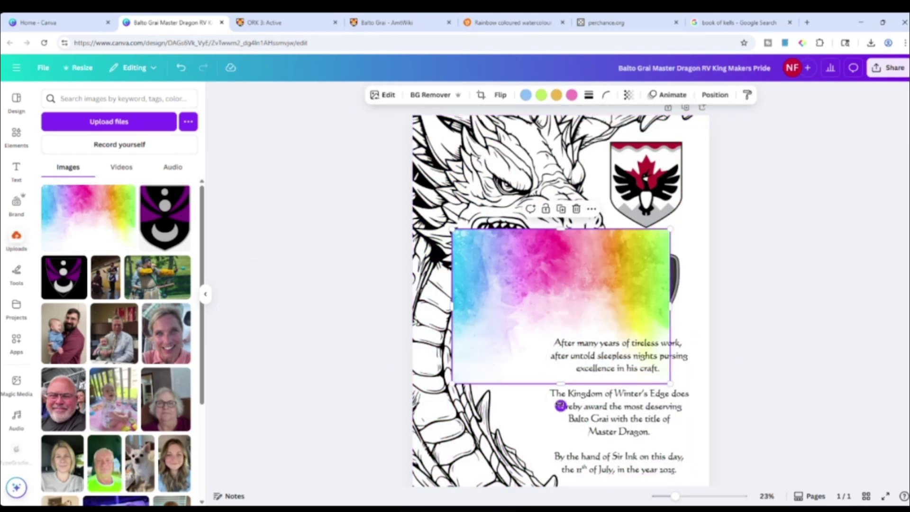
pyautogui.moveTo(562, 404); pyautogui.dragTo(518, 234)
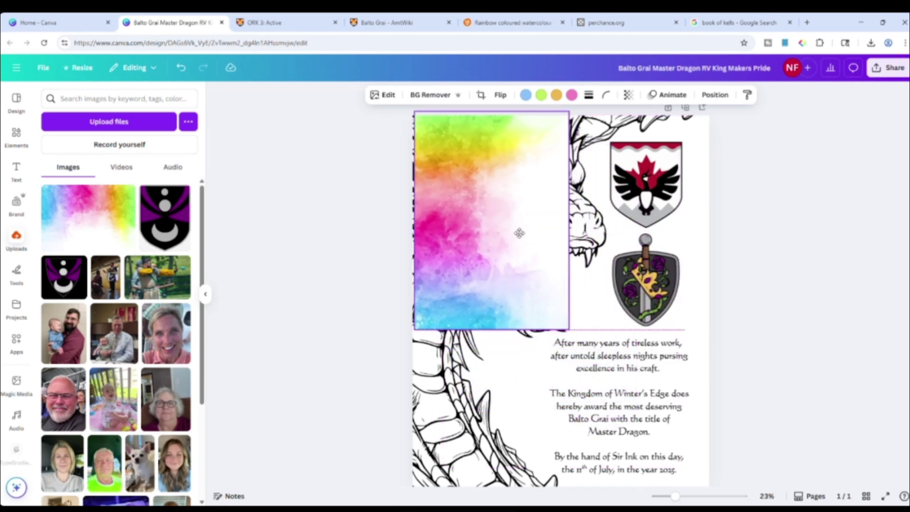
pyautogui.scroll(-1, 576, 331)
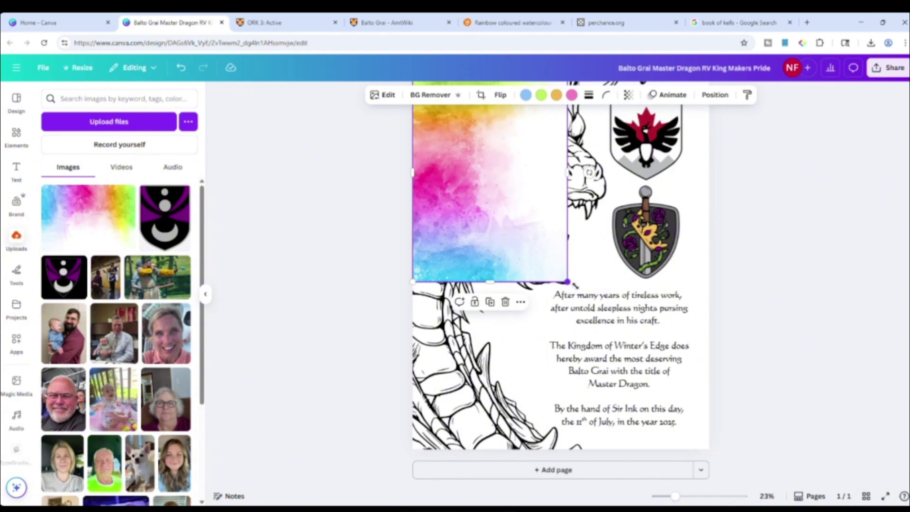
pyautogui.moveTo(569, 281); pyautogui.dragTo(792, 385)
pyautogui.scroll(1, 792, 387)
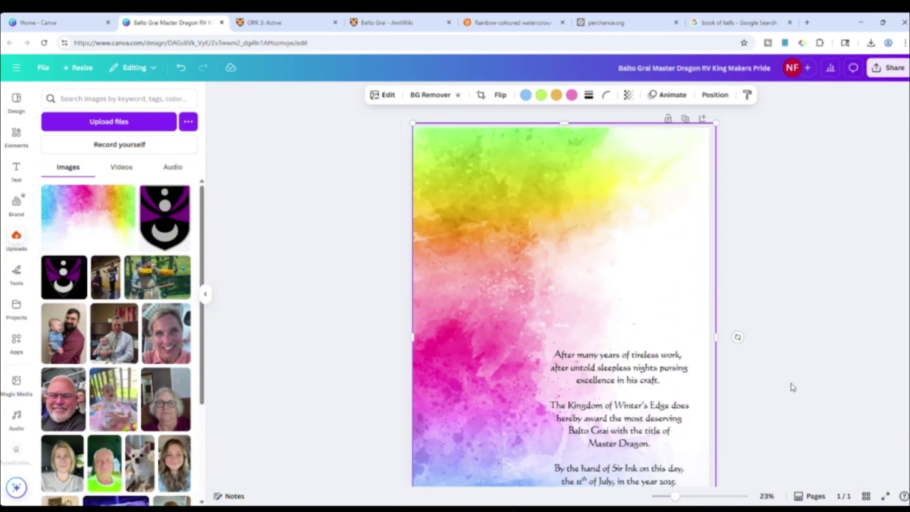
# - Send the rainbow image backward twice behind the dragon art and fade it to 74 transparency
pyautogui.click(715, 95)
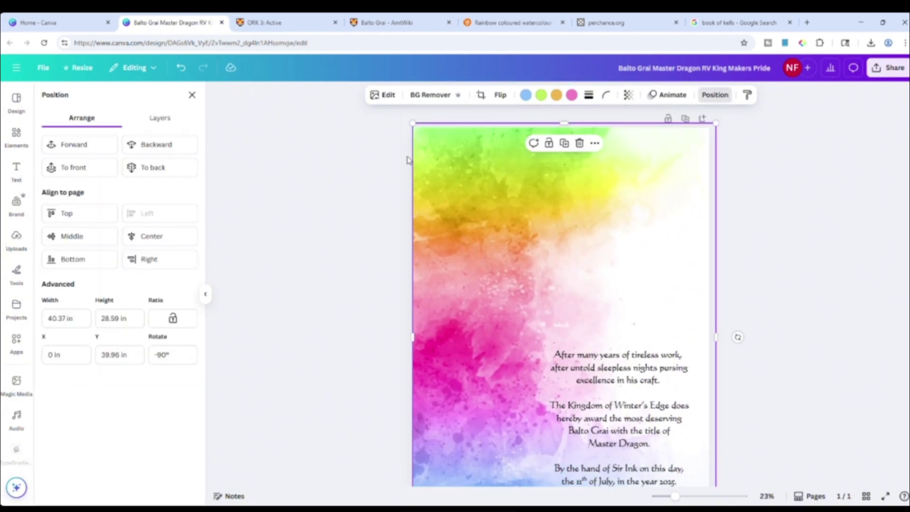
pyautogui.click(179, 147)
pyautogui.click(179, 146)
pyautogui.scroll(-1, 785, 340)
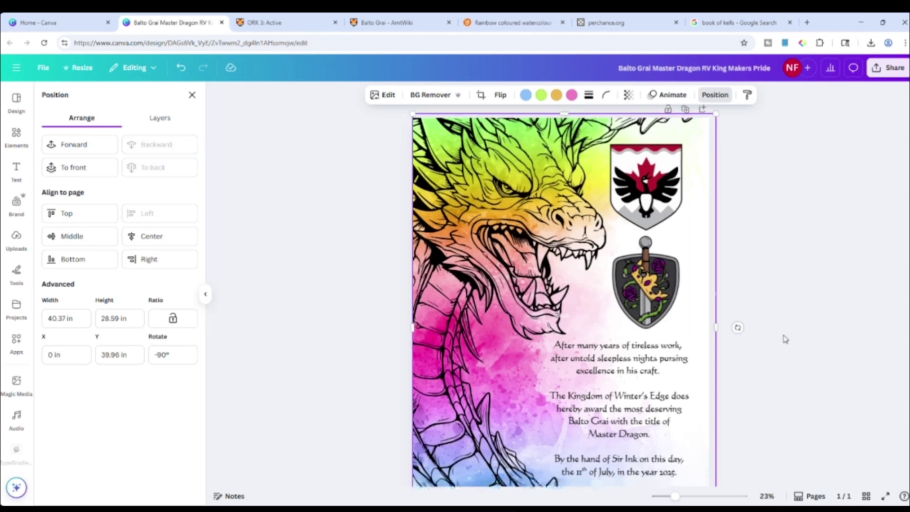
pyautogui.scroll(1, 784, 339)
pyautogui.click(629, 95)
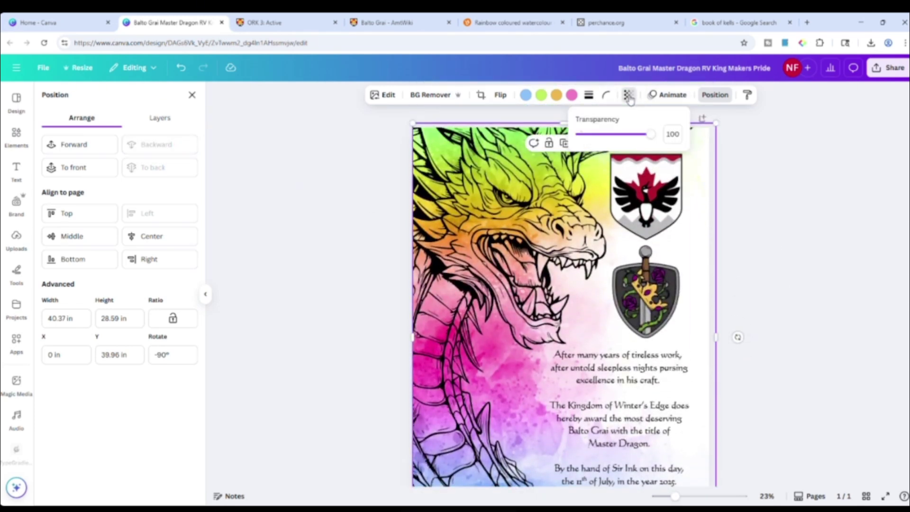
pyautogui.moveTo(649, 137); pyautogui.dragTo(634, 138)
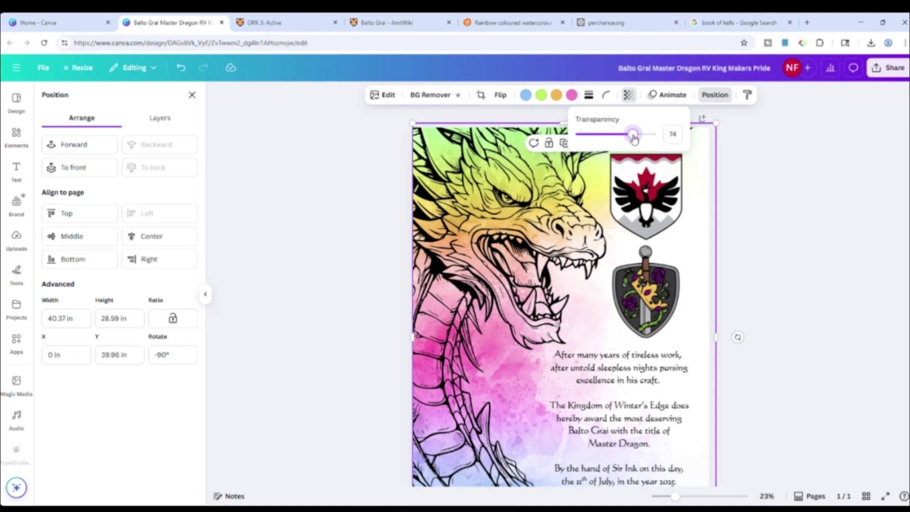
pyautogui.click(768, 214)
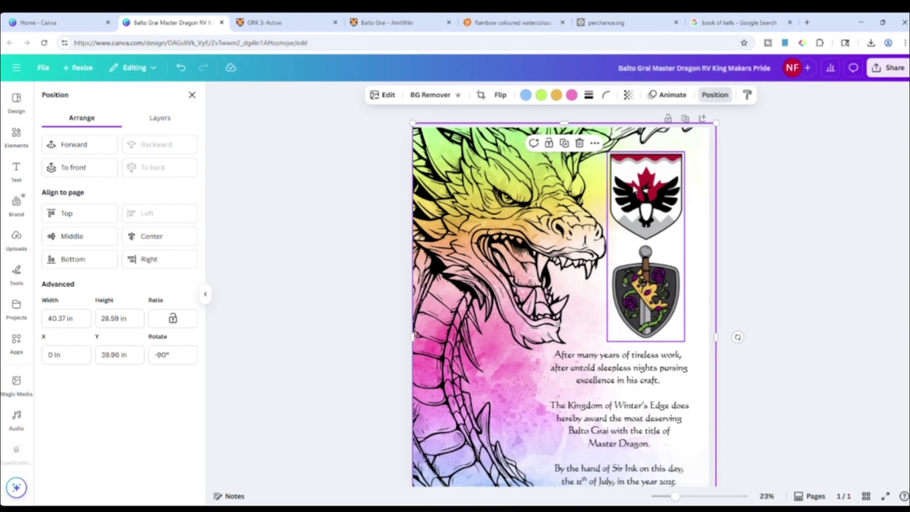
pyautogui.click(634, 189)
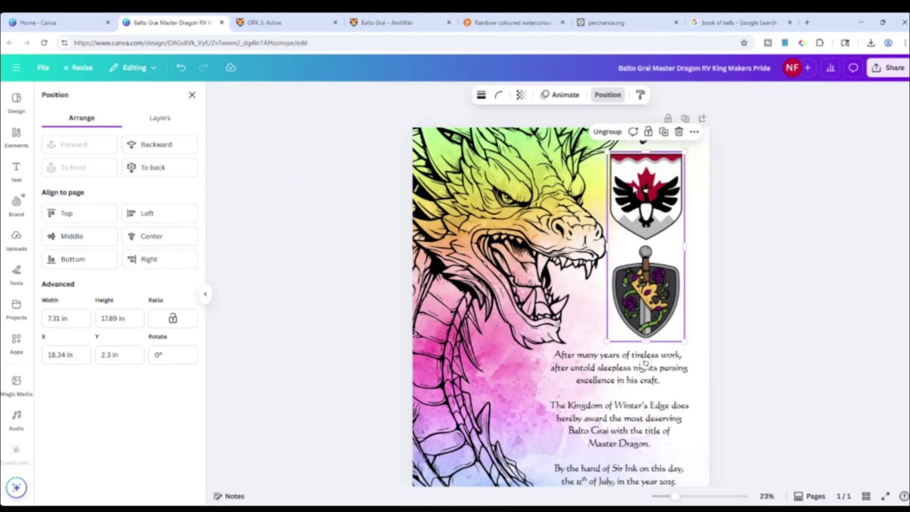
pyautogui.click(607, 131)
pyautogui.click(825, 180)
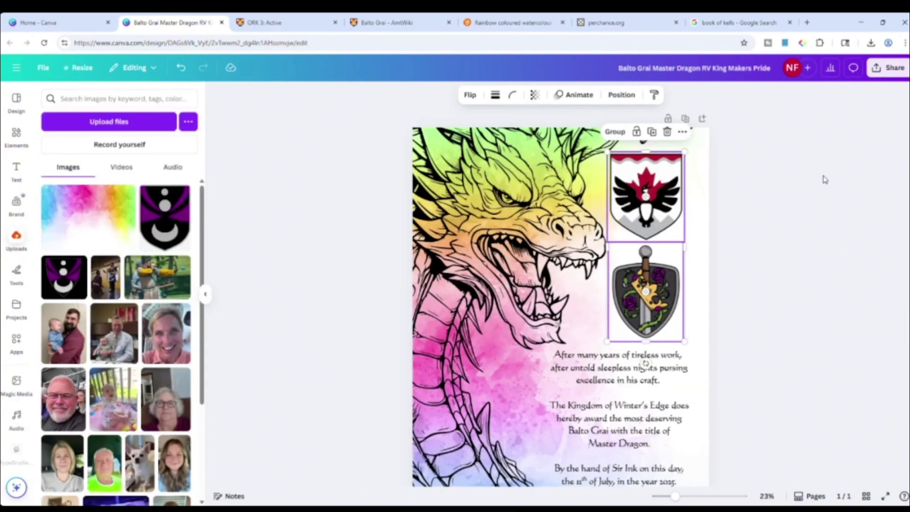
pyautogui.click(824, 199)
pyautogui.click(658, 203)
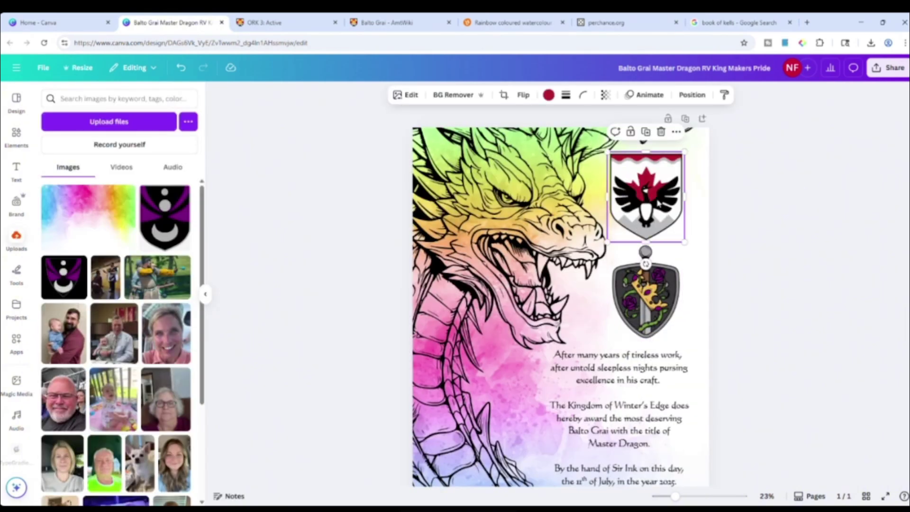
pyautogui.click(407, 100)
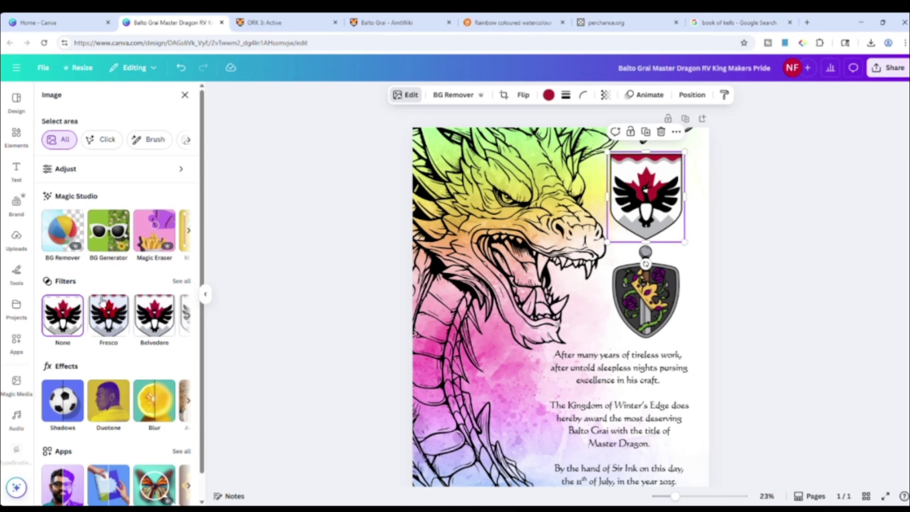
pyautogui.scroll(-1, 113, 341)
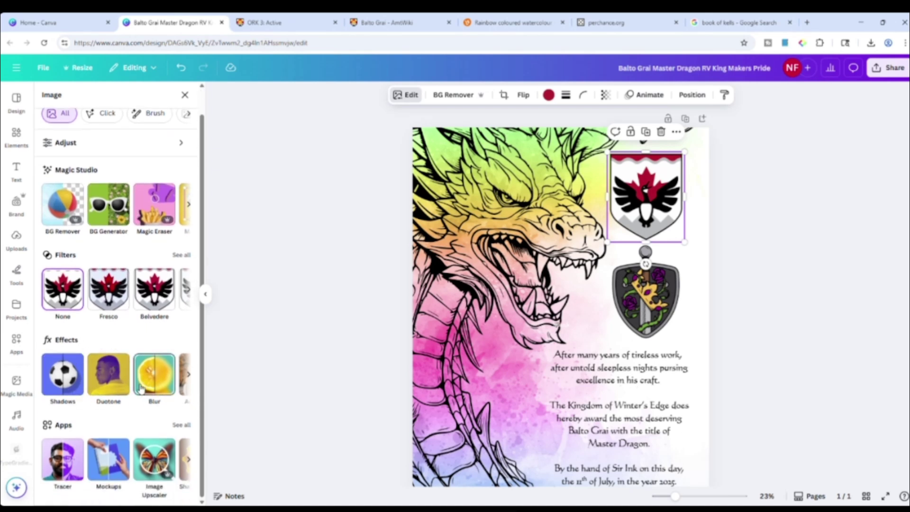
pyautogui.click(62, 384)
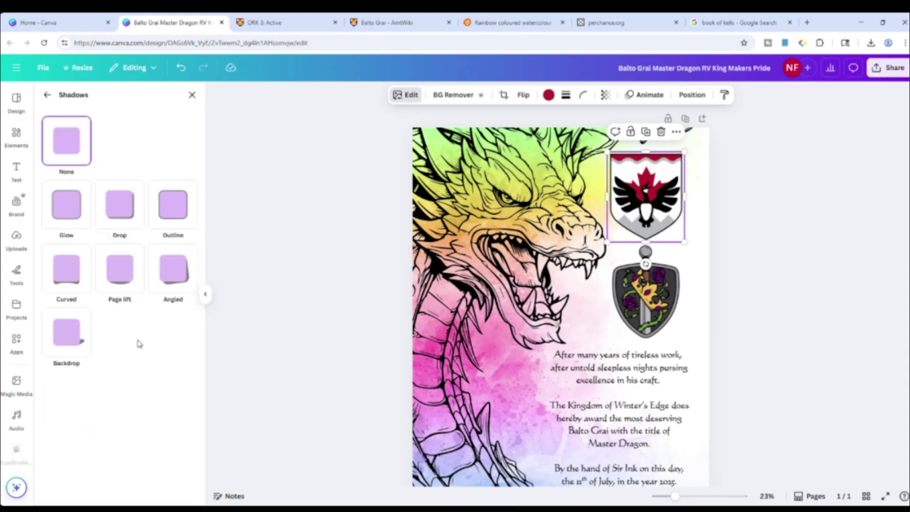
pyautogui.click(177, 215)
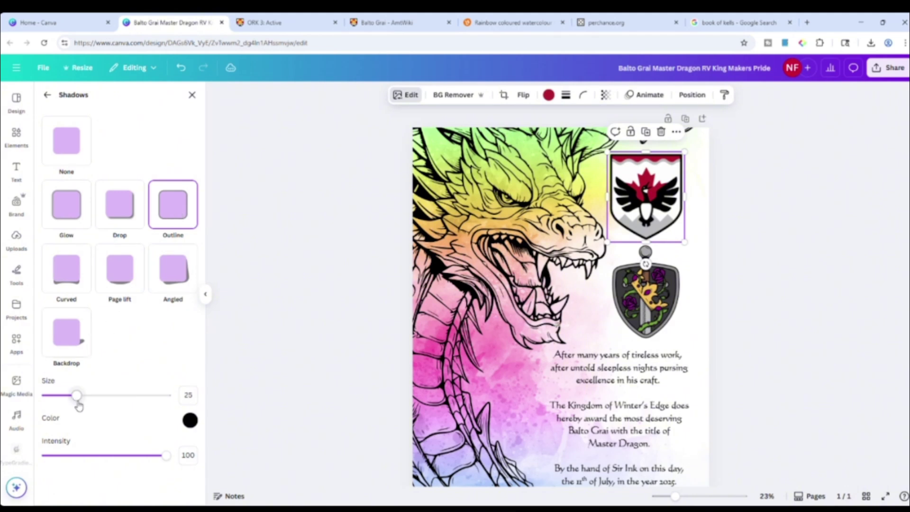
pyautogui.moveTo(76, 397); pyautogui.dragTo(93, 406)
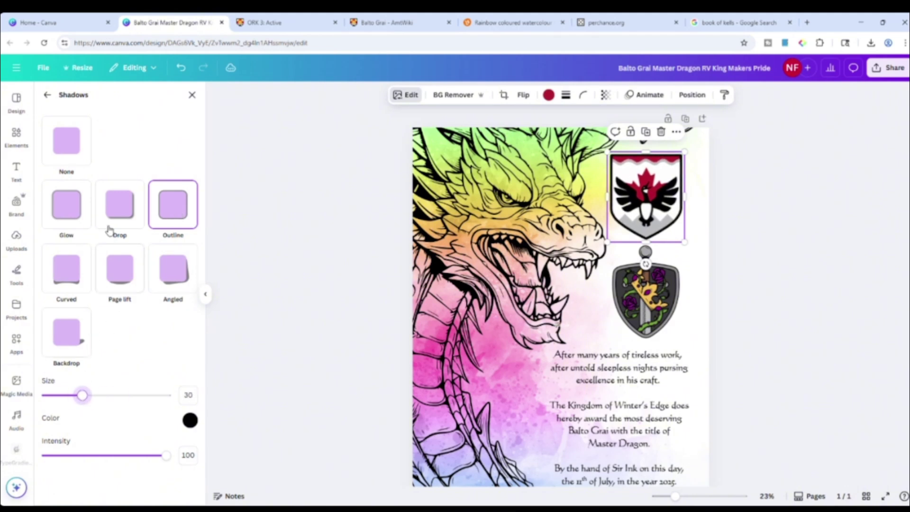
pyautogui.click(116, 205)
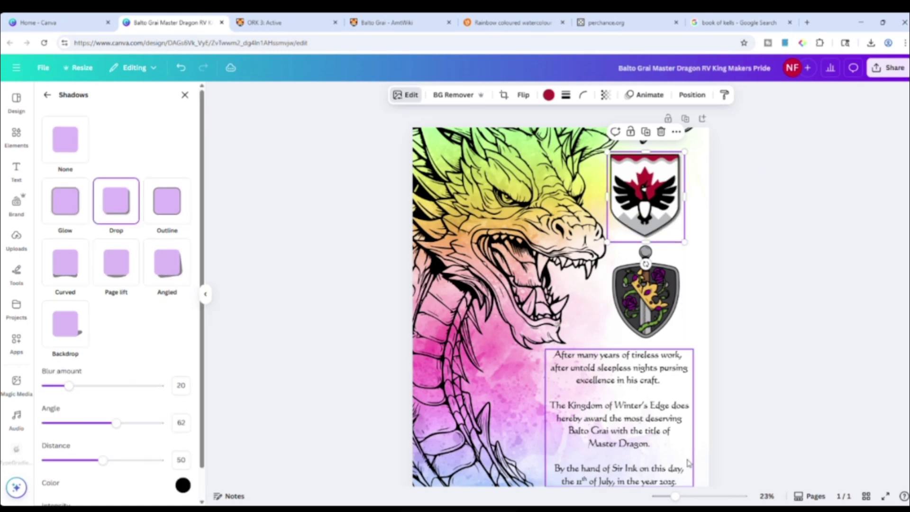
pyautogui.moveTo(675, 496); pyautogui.dragTo(685, 497)
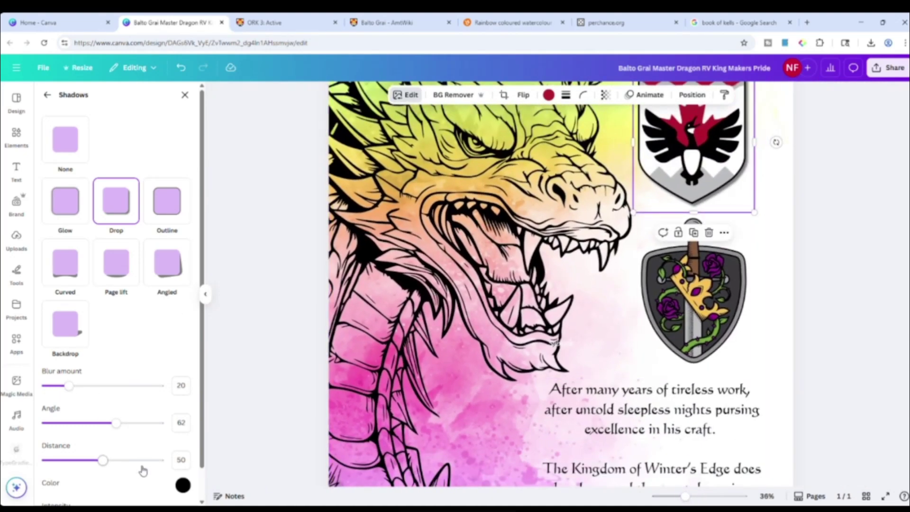
pyautogui.scroll(-1, 104, 456)
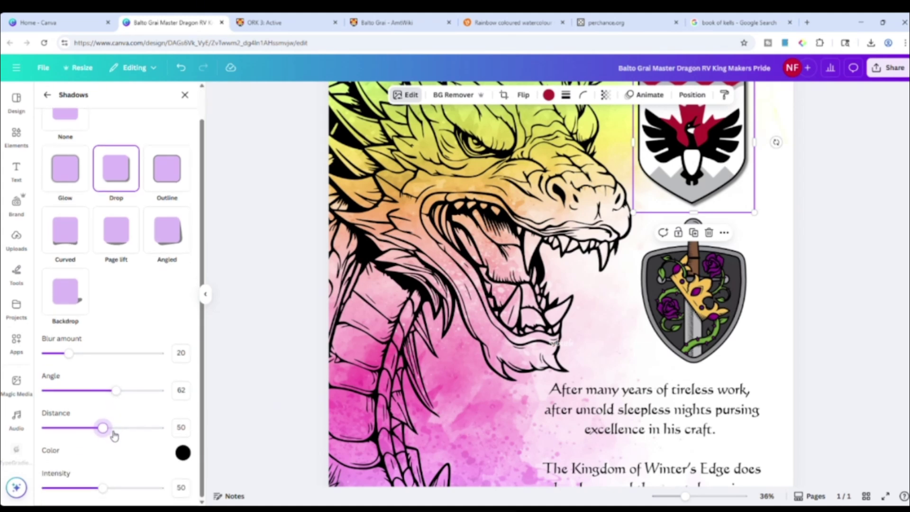
pyautogui.moveTo(104, 489); pyautogui.dragTo(127, 496)
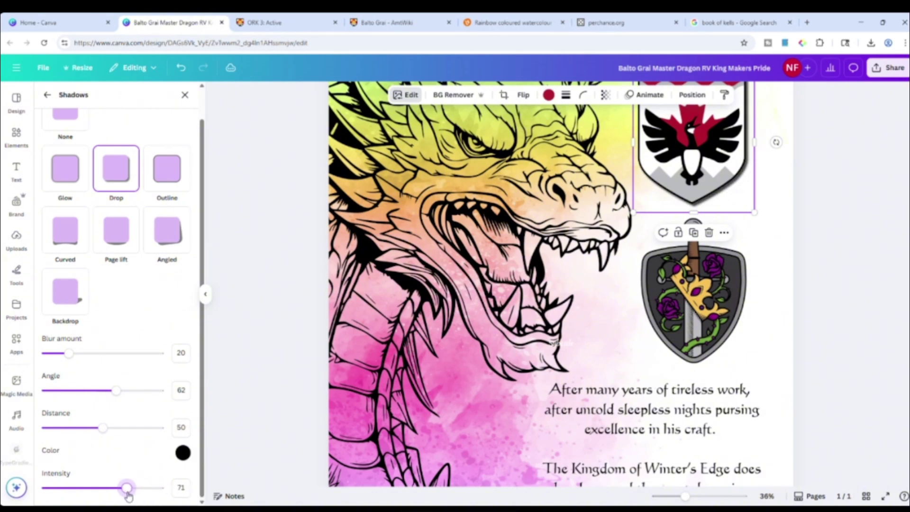
pyautogui.click(304, 262)
pyautogui.click(713, 270)
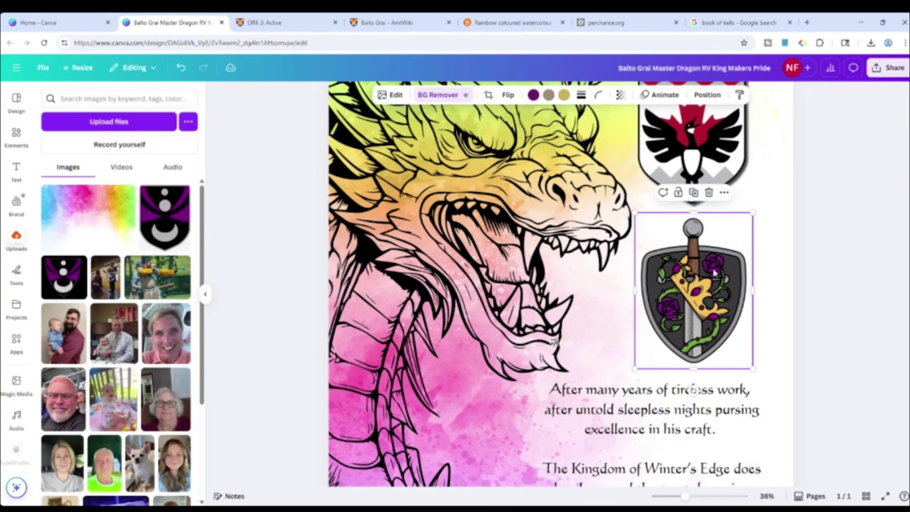
pyautogui.click(390, 95)
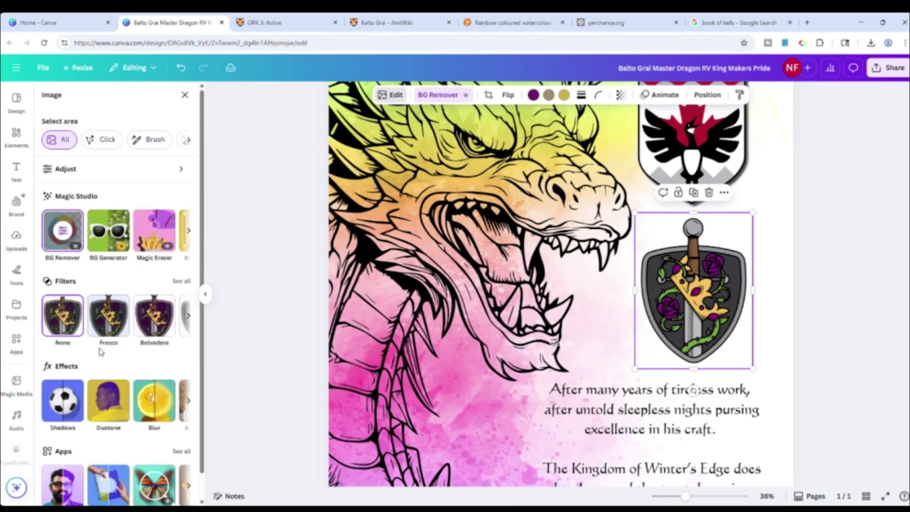
pyautogui.click(67, 410)
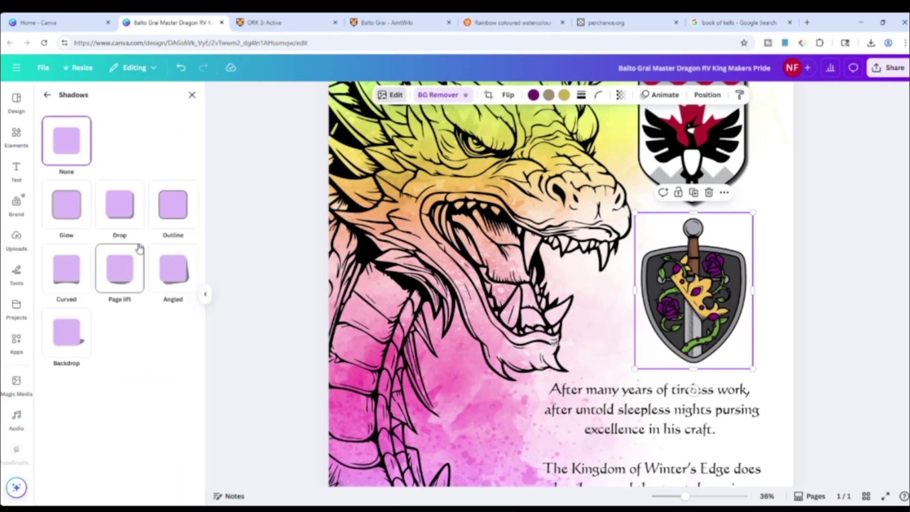
pyautogui.click(116, 203)
pyautogui.scroll(-1, 103, 430)
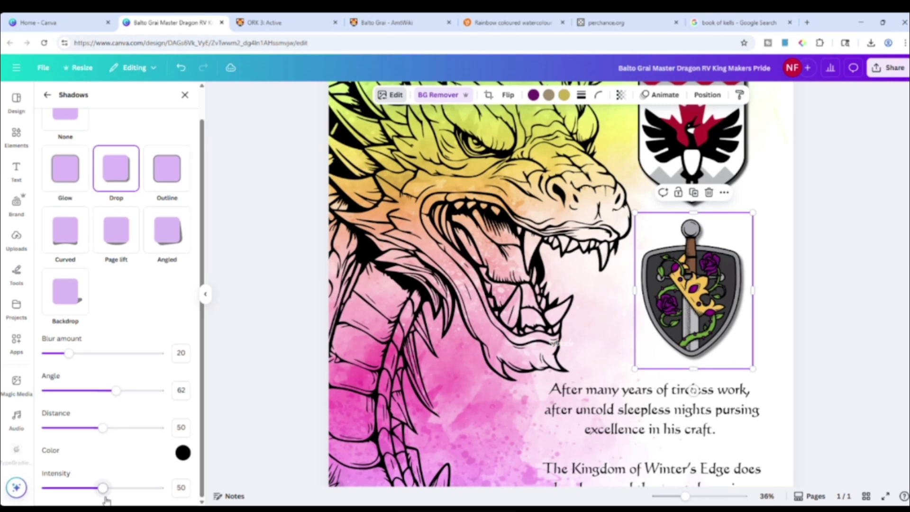
pyautogui.moveTo(103, 488); pyautogui.dragTo(135, 490)
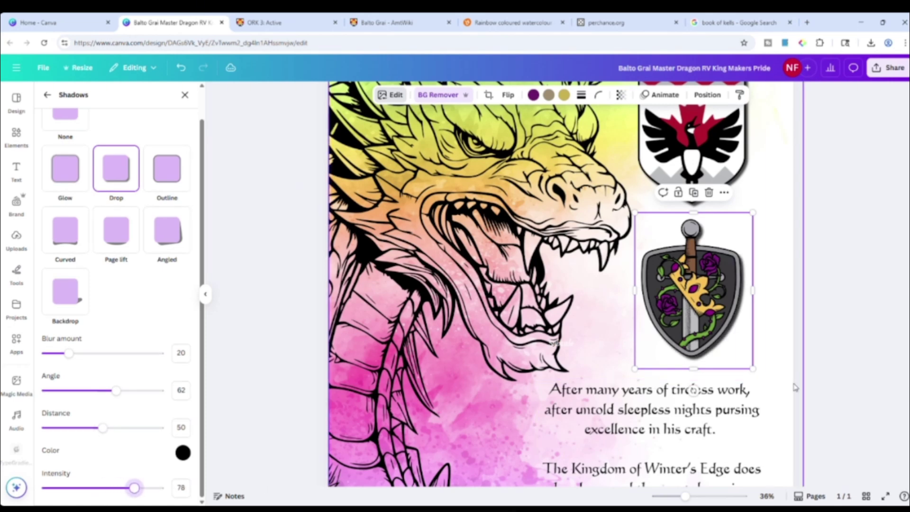
pyautogui.moveTo(686, 496); pyautogui.dragTo(674, 496)
pyautogui.click(799, 241)
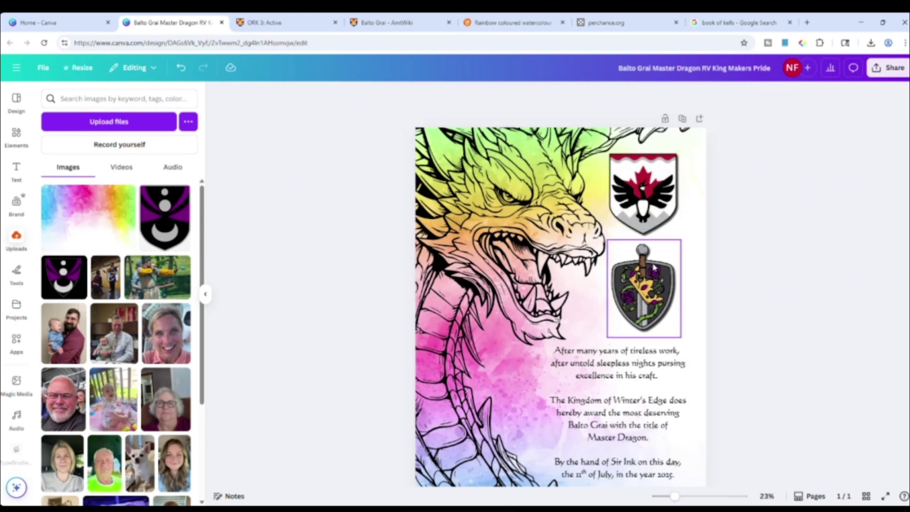
pyautogui.scroll(-1, 750, 311)
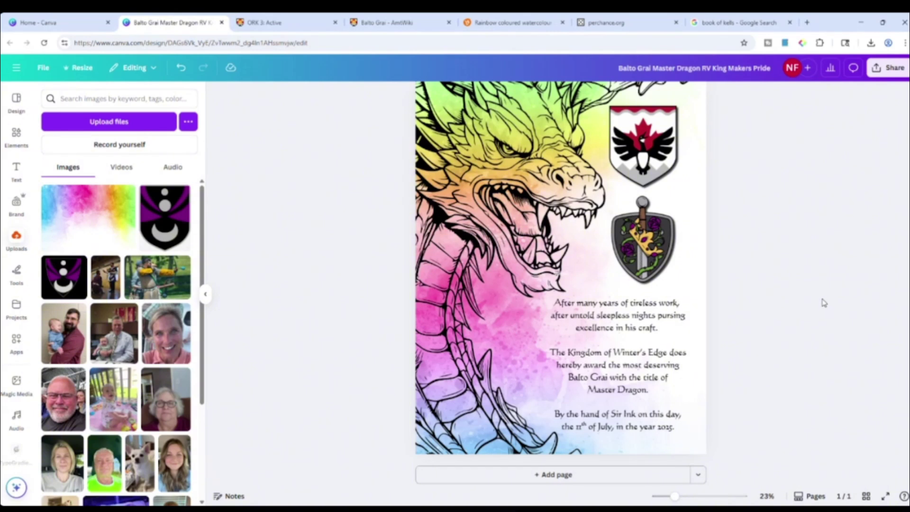
pyautogui.scroll(1, 811, 301)
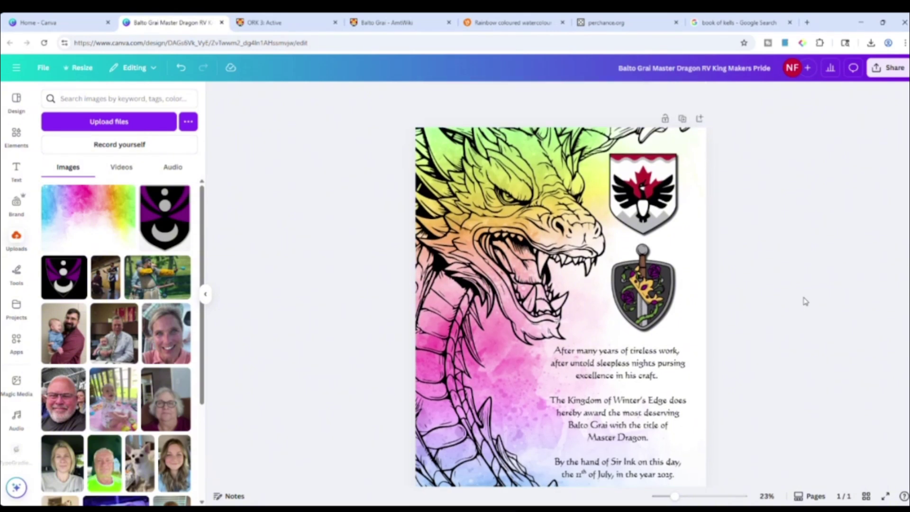
pyautogui.scroll(-1, 805, 302)
pyautogui.scroll(1, 805, 302)
pyautogui.scroll(-1, 721, 362)
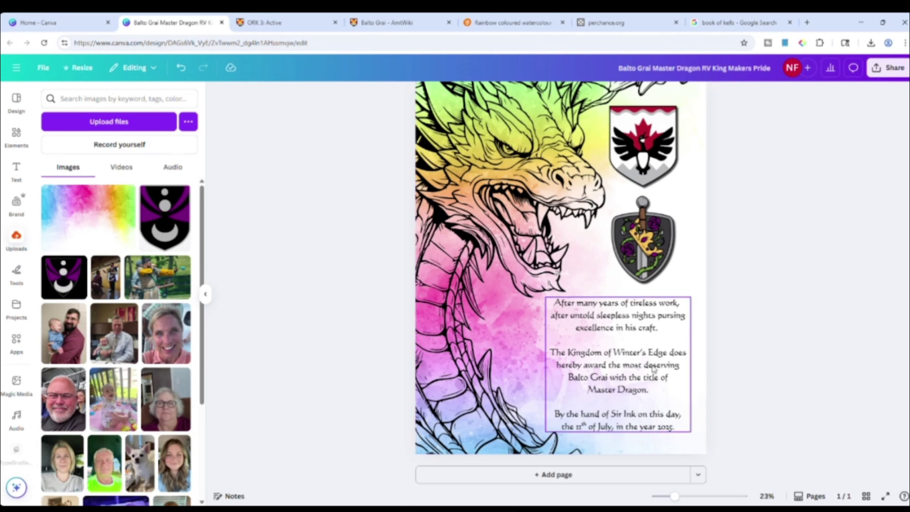
# - Search Elements for 'scroll', try a tall parchment scroll behind the text, then delete it
pyautogui.click(16, 135)
pyautogui.click(116, 98)
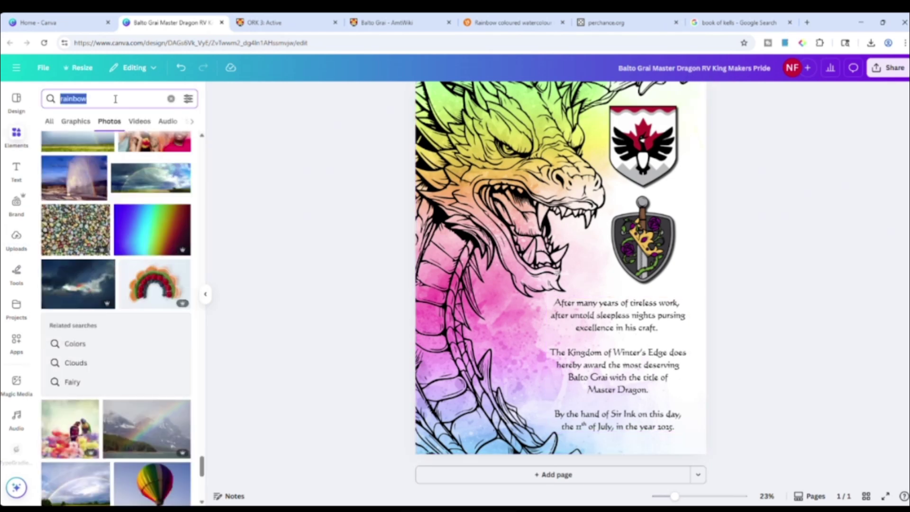
pyautogui.write('scroll')
pyautogui.press('Return')
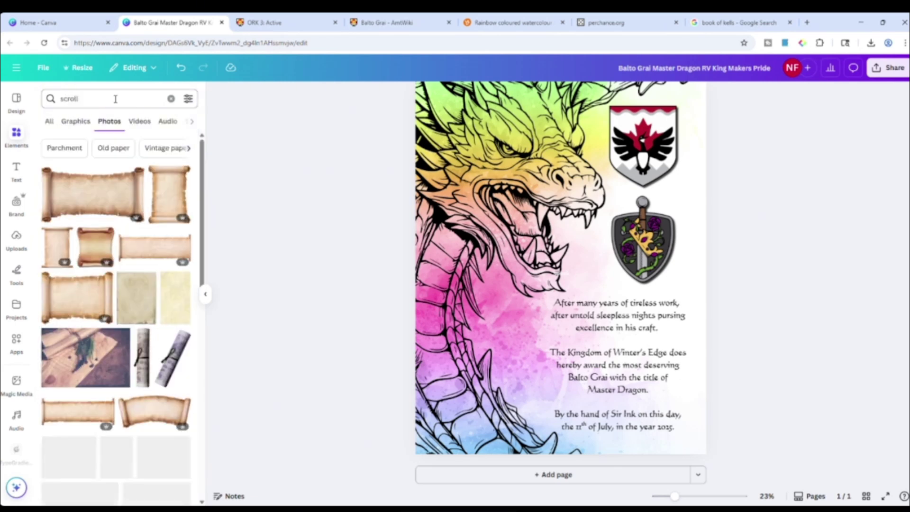
pyautogui.click(169, 195)
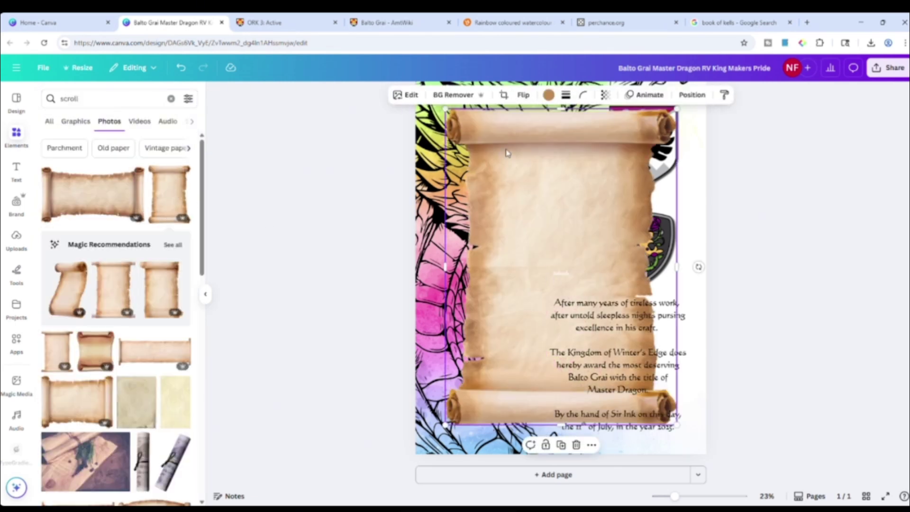
pyautogui.moveTo(446, 108); pyautogui.dragTo(550, 235)
pyautogui.moveTo(590, 264); pyautogui.dragTo(576, 292)
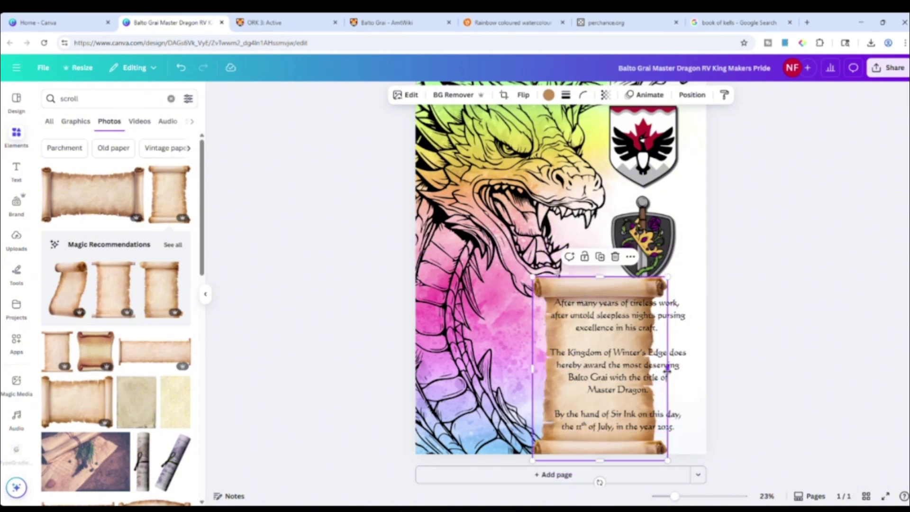
pyautogui.moveTo(667, 370); pyautogui.dragTo(707, 369)
pyautogui.press('Delete')
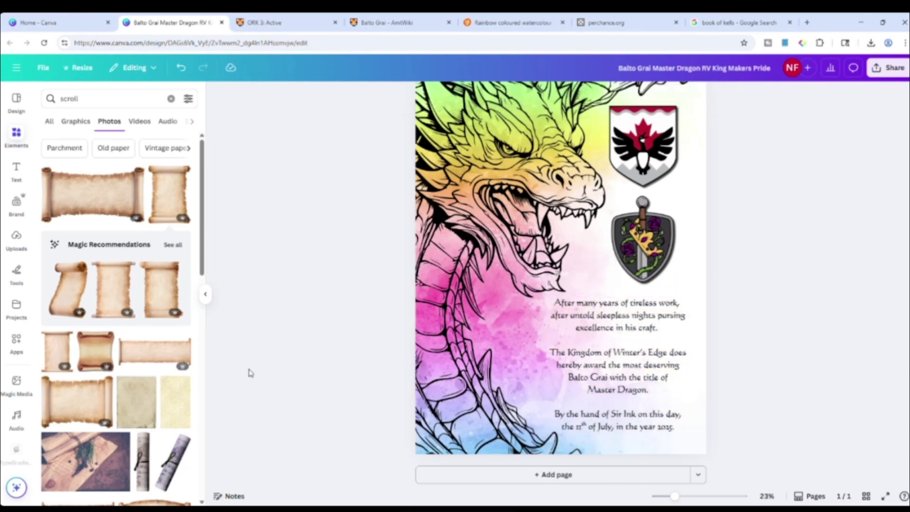
# - Try a parchment paper photo behind the award text at 36 transparency, then delete it
pyautogui.click(133, 408)
pyautogui.moveTo(443, 111); pyautogui.dragTo(571, 307)
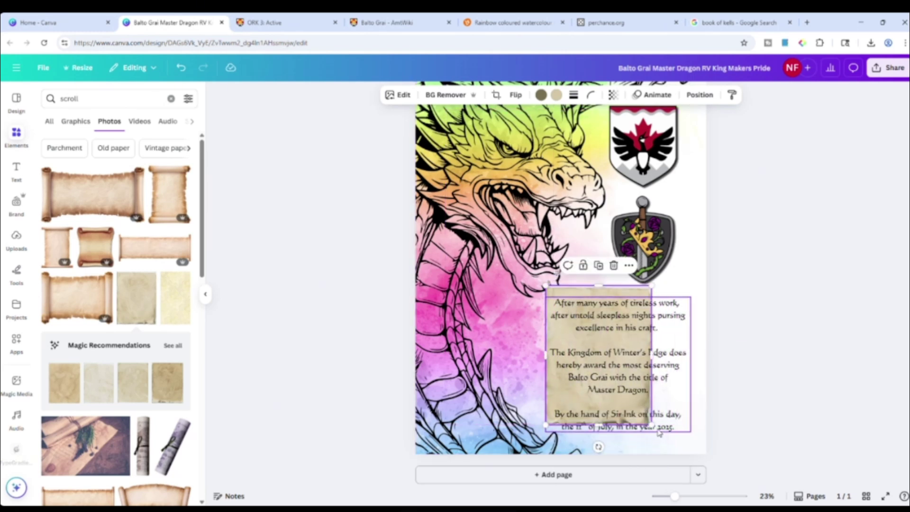
pyautogui.moveTo(652, 424); pyautogui.dragTo(674, 454)
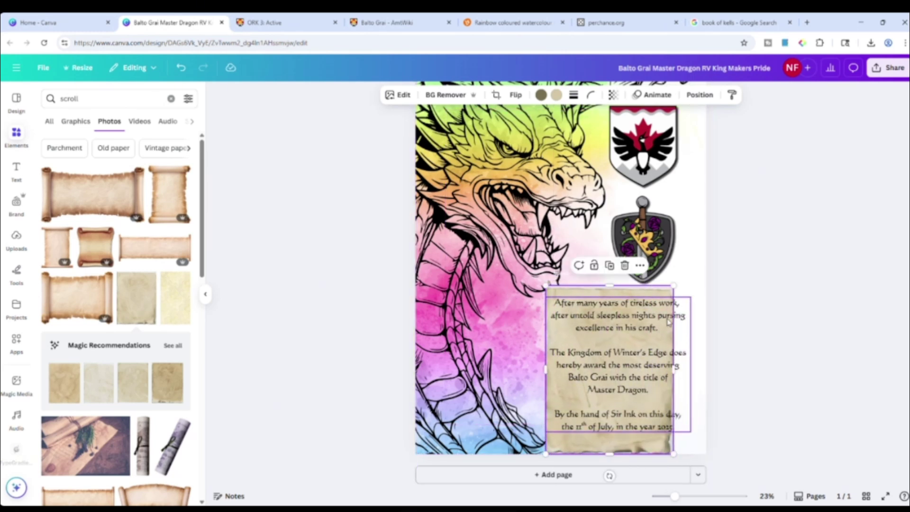
pyautogui.click(613, 94)
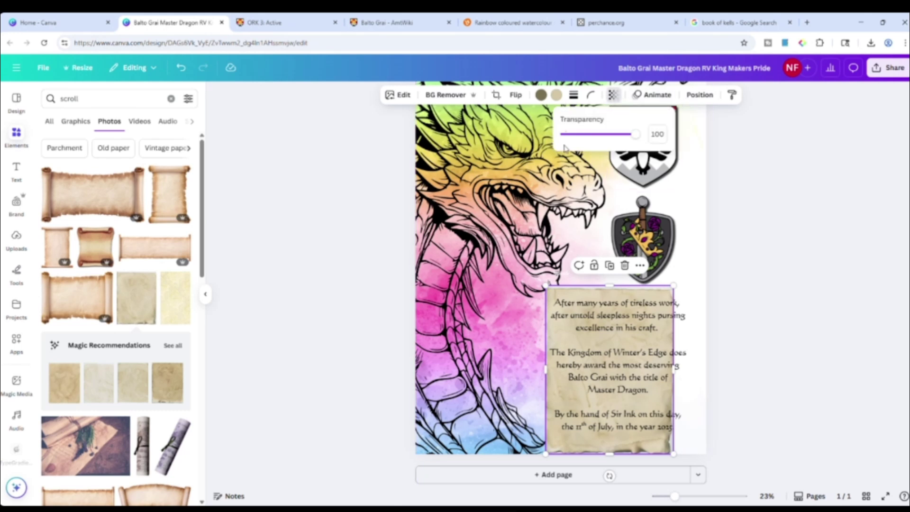
pyautogui.moveTo(626, 134); pyautogui.dragTo(590, 134)
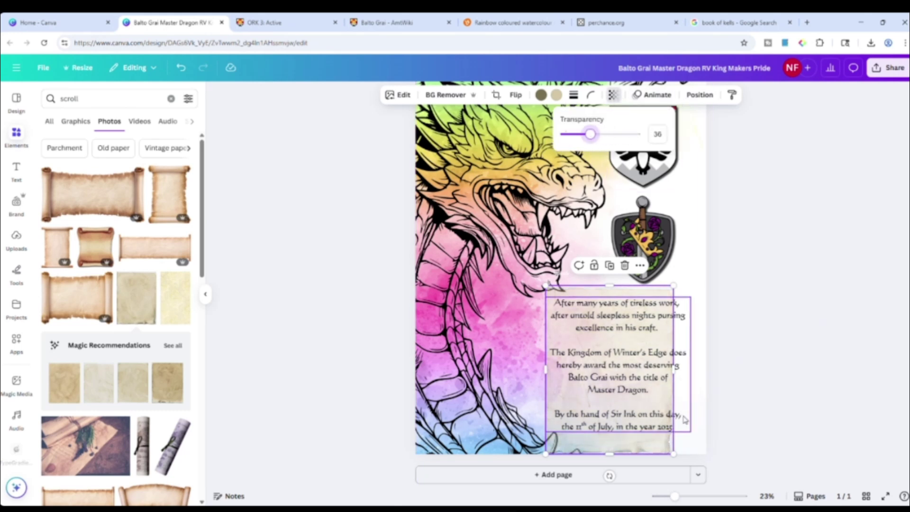
pyautogui.moveTo(674, 373); pyautogui.dragTo(698, 375)
pyautogui.click(821, 305)
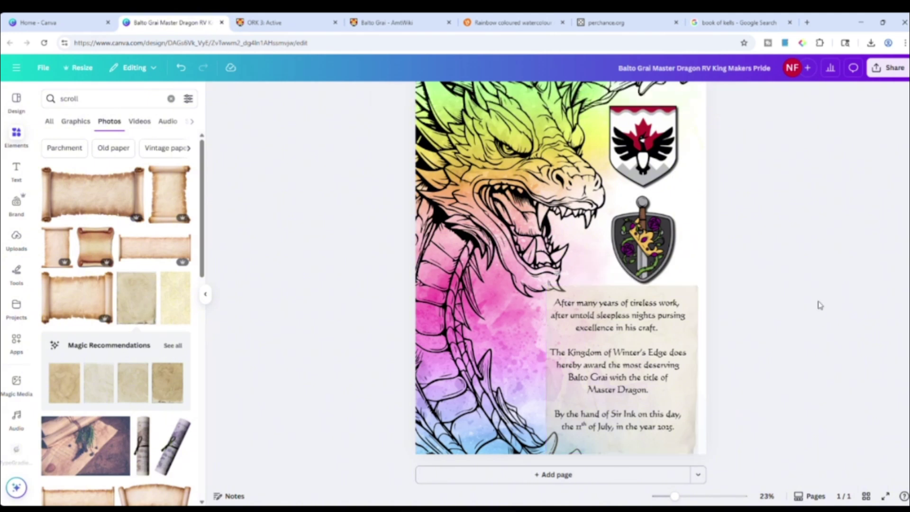
pyautogui.click(690, 429)
pyautogui.click(693, 454)
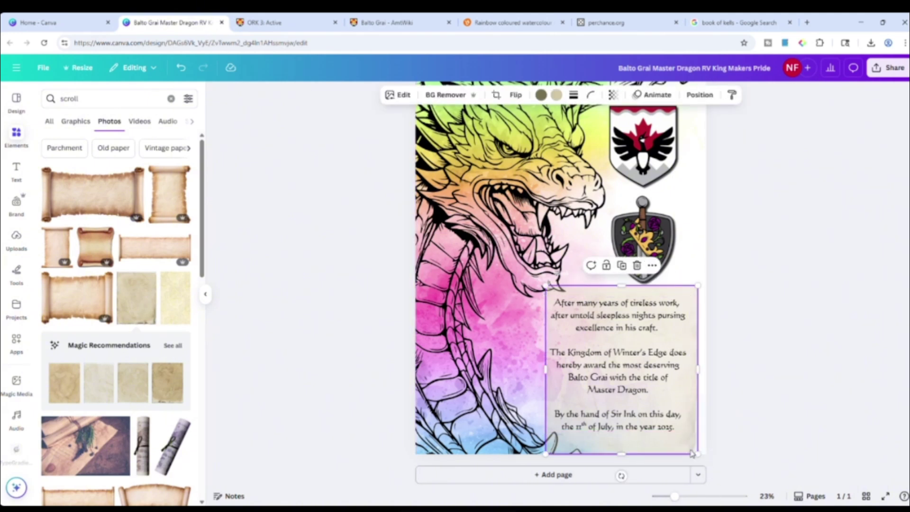
pyautogui.press('Delete')
# - Zoom the canvas to about 43% around the award text block
pyautogui.scroll(1, 812, 339)
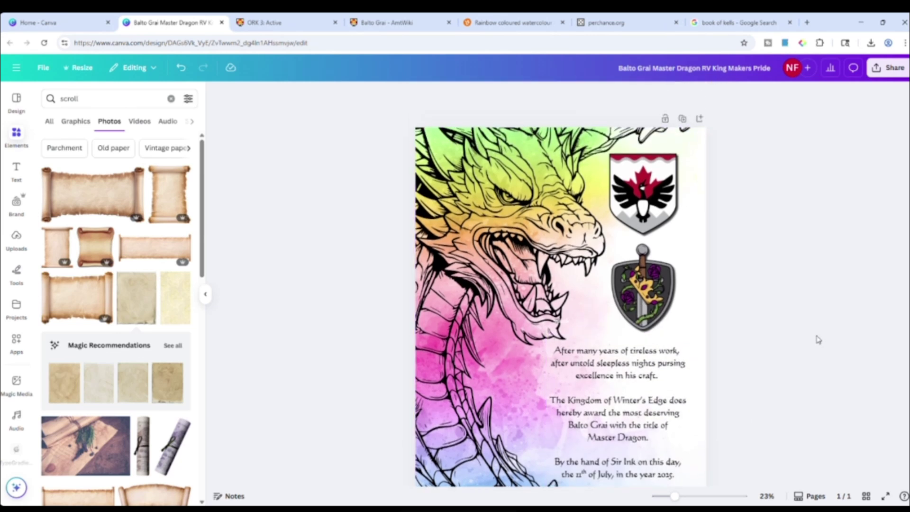
pyautogui.scroll(-1, 819, 339)
pyautogui.scroll(1, 819, 340)
pyautogui.scroll(-1, 816, 340)
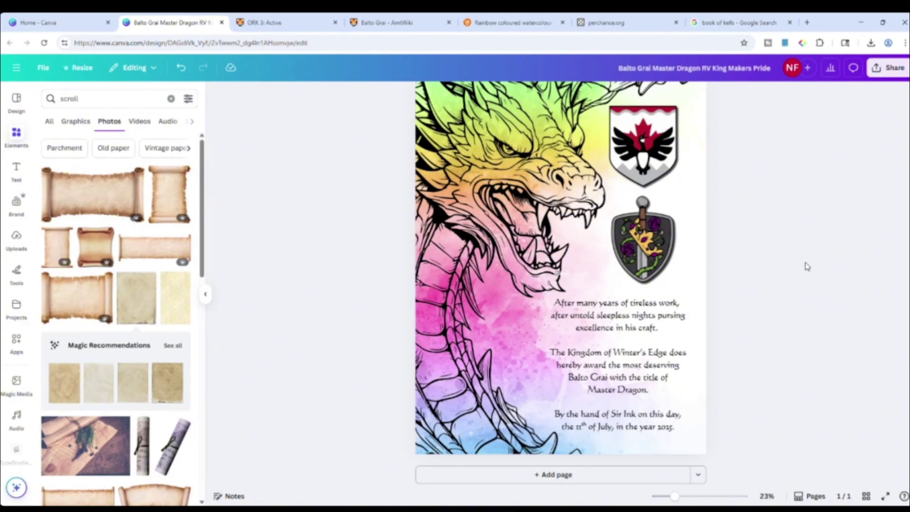
pyautogui.scroll(1, 805, 264)
pyautogui.scroll(-1, 807, 267)
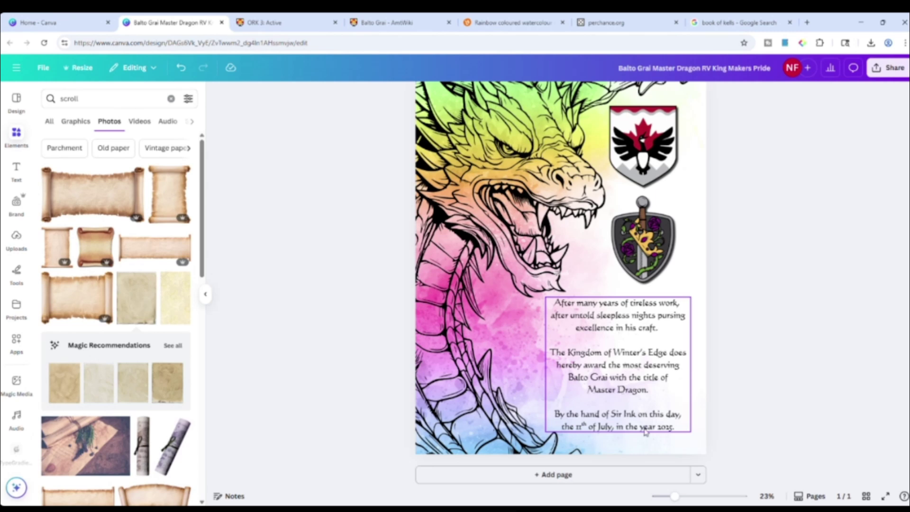
pyautogui.scroll(5, 646, 432)
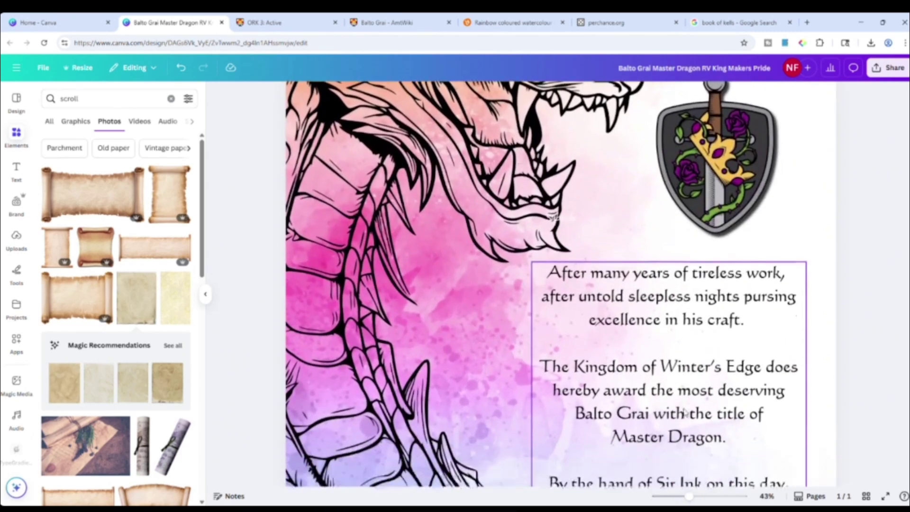
pyautogui.scroll(-2, 684, 412)
pyautogui.tripleClick(622, 317)
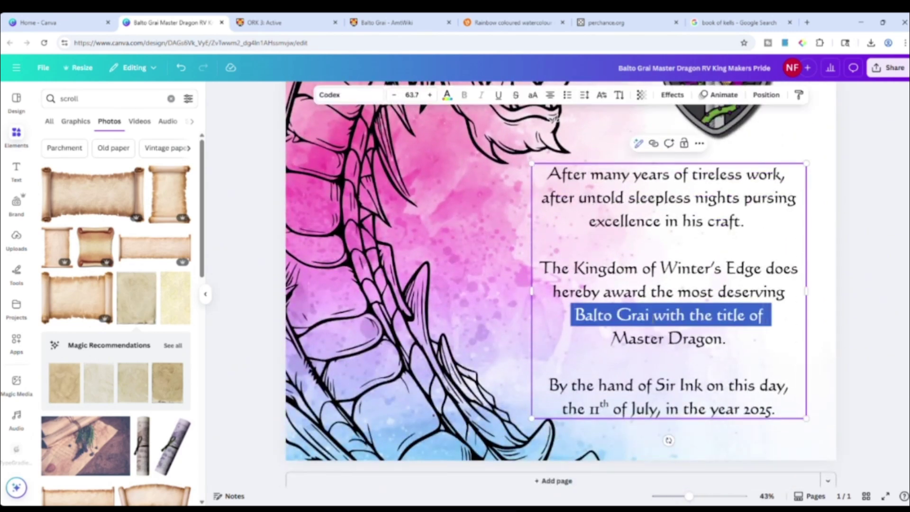
pyautogui.click(653, 316)
pyautogui.moveTo(650, 317); pyautogui.dragTo(572, 316)
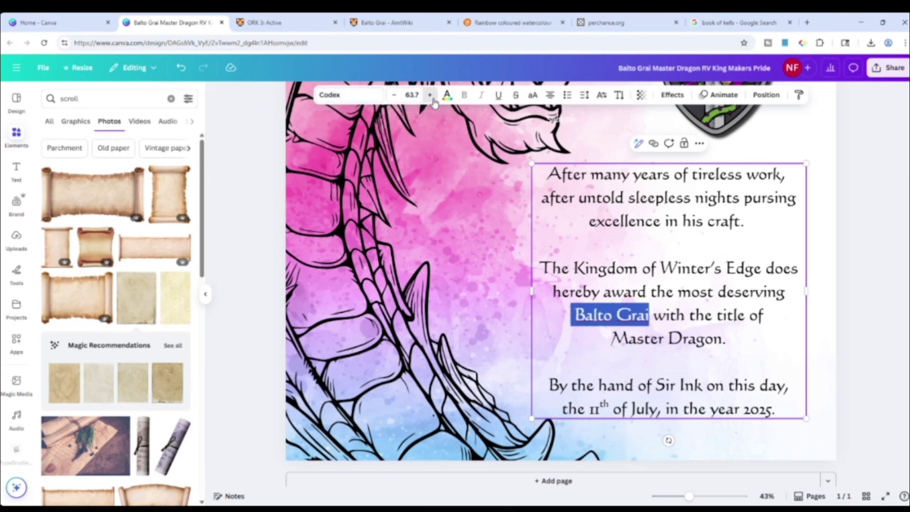
pyautogui.click(430, 96)
pyautogui.click(431, 96)
pyautogui.click(431, 96)
pyautogui.click(431, 95)
pyautogui.click(430, 96)
pyautogui.click(431, 96)
pyautogui.click(430, 96)
pyautogui.click(431, 95)
pyautogui.click(431, 96)
pyautogui.click(430, 96)
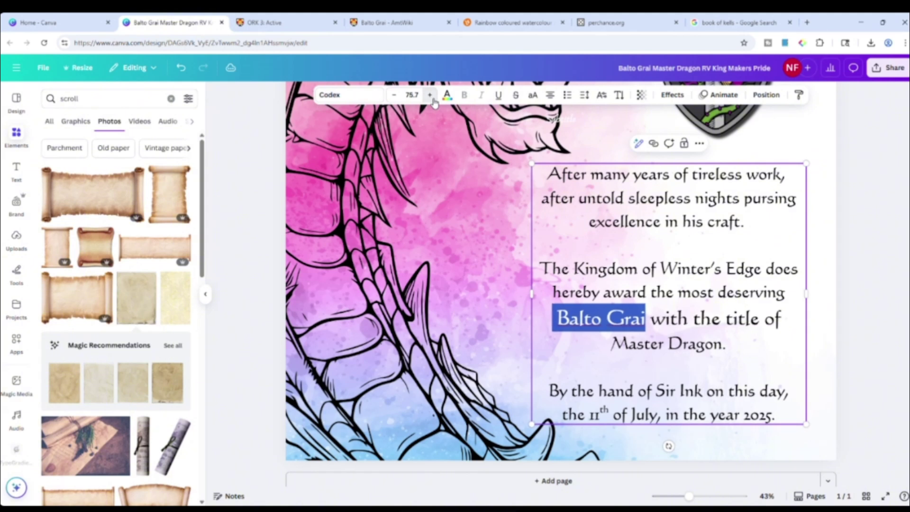
pyautogui.click(431, 96)
pyautogui.click(430, 96)
pyautogui.click(431, 96)
pyautogui.click(430, 95)
pyautogui.click(889, 203)
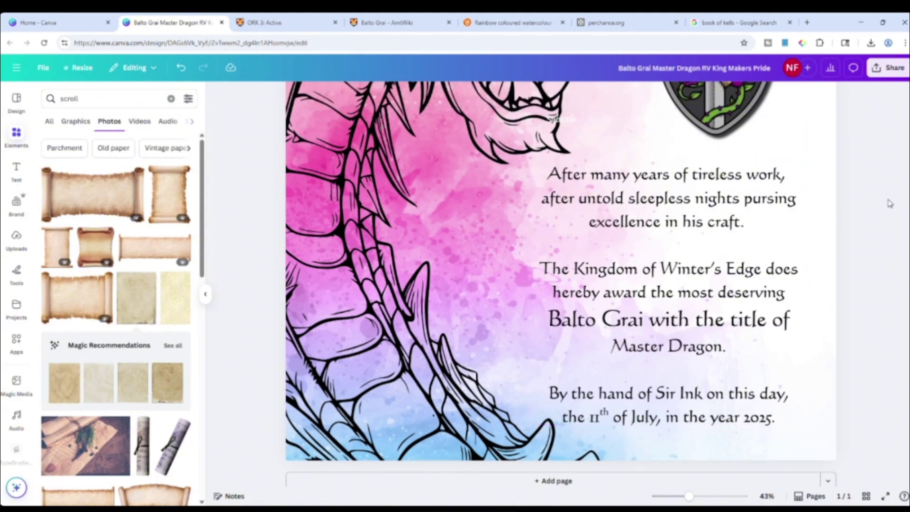
pyautogui.click(645, 321)
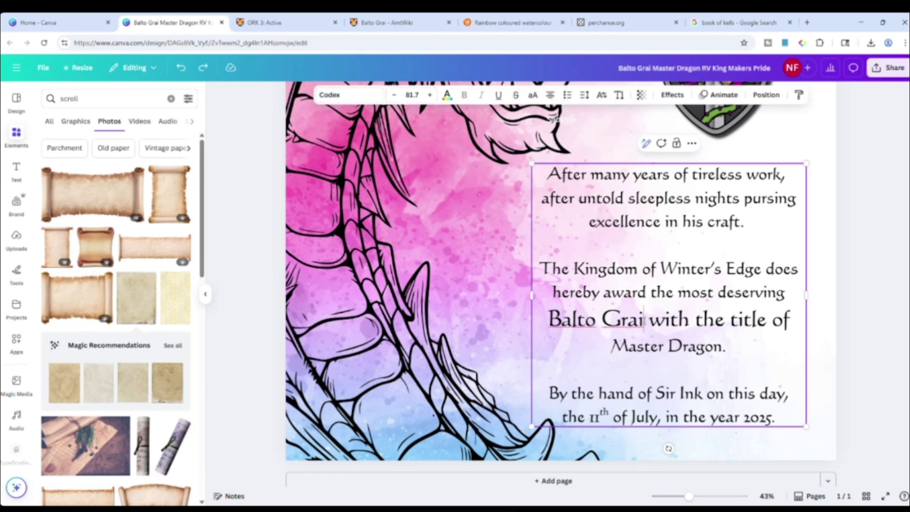
pyautogui.moveTo(644, 320); pyautogui.dragTo(549, 320)
pyautogui.click(726, 346)
pyautogui.moveTo(726, 346); pyautogui.dragTo(553, 268)
pyautogui.click(639, 243)
pyautogui.doubleClick(639, 219)
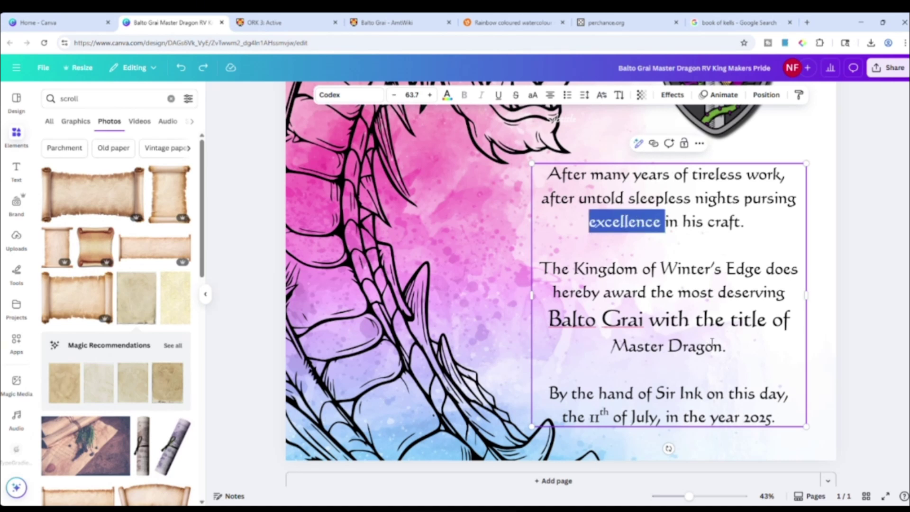
pyautogui.moveTo(731, 346); pyautogui.dragTo(539, 268)
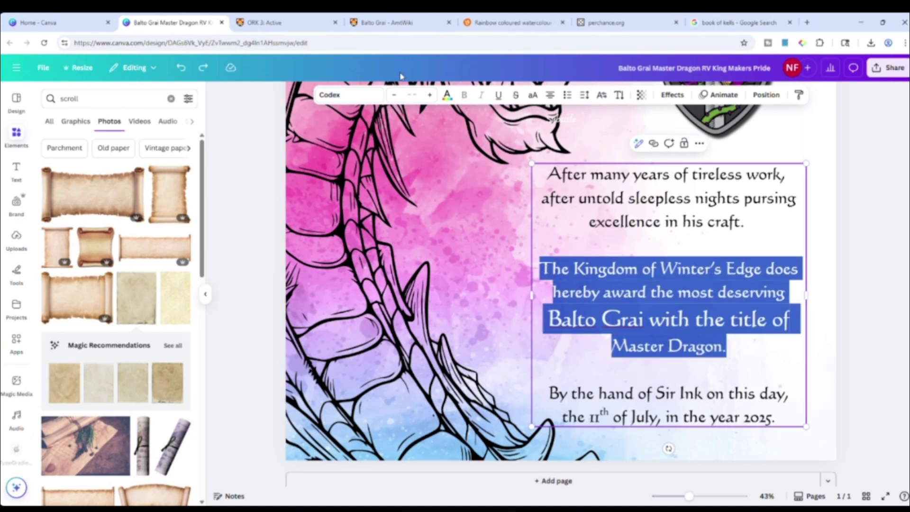
pyautogui.click(411, 93)
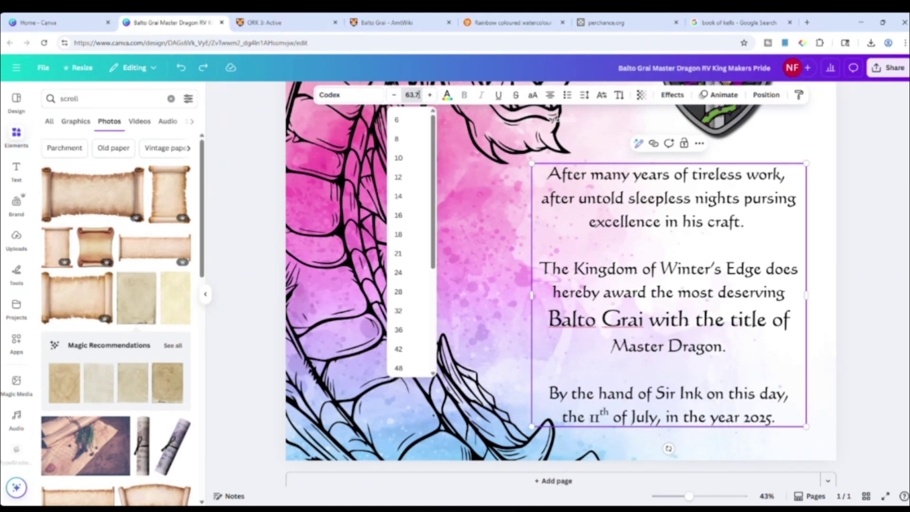
pyautogui.press('Return')
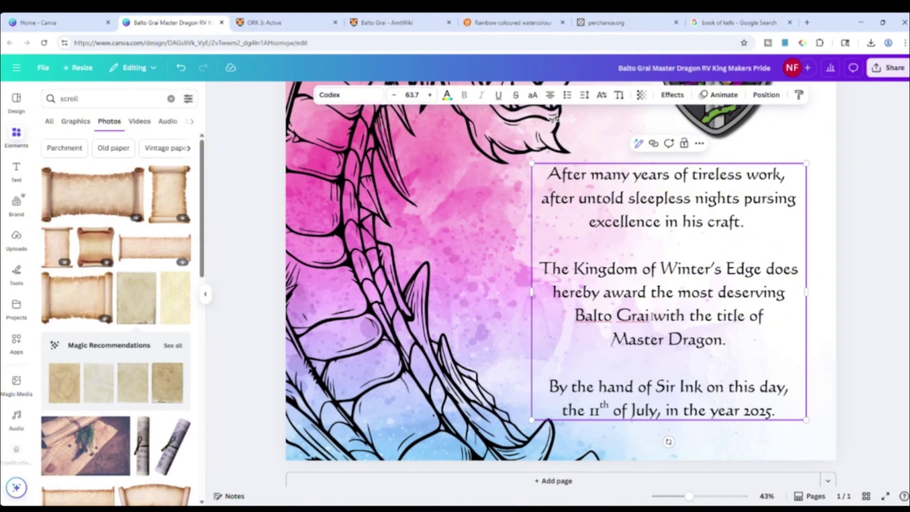
# - Try pink and then light blue text colour on the recipient's name
pyautogui.moveTo(650, 316); pyautogui.dragTo(575, 316)
pyautogui.click(447, 95)
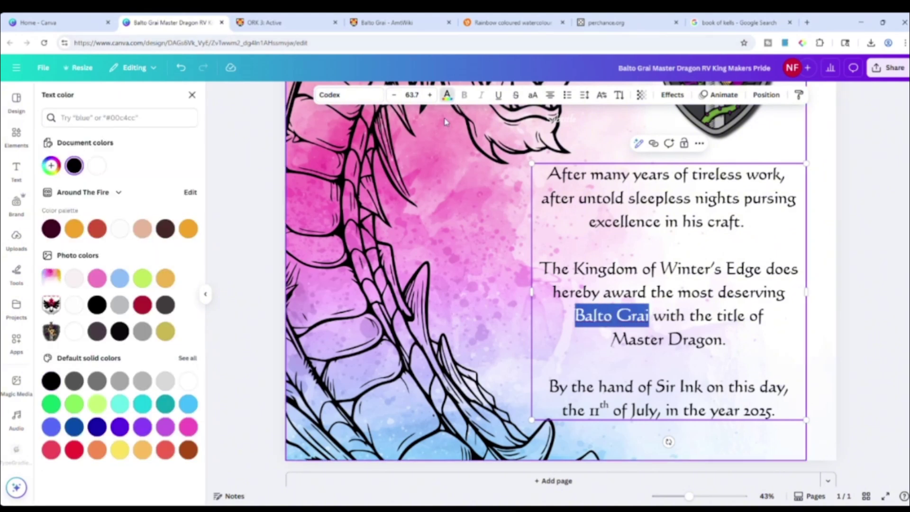
pyautogui.click(98, 283)
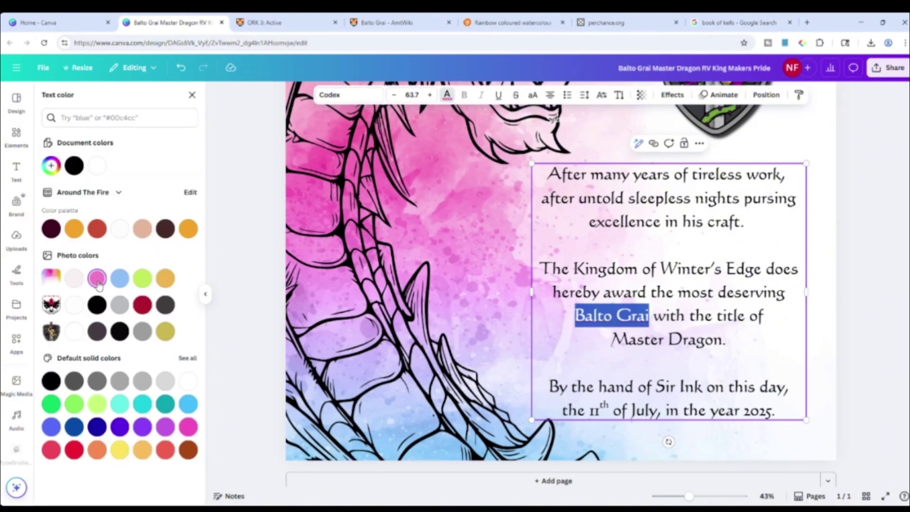
pyautogui.click(123, 283)
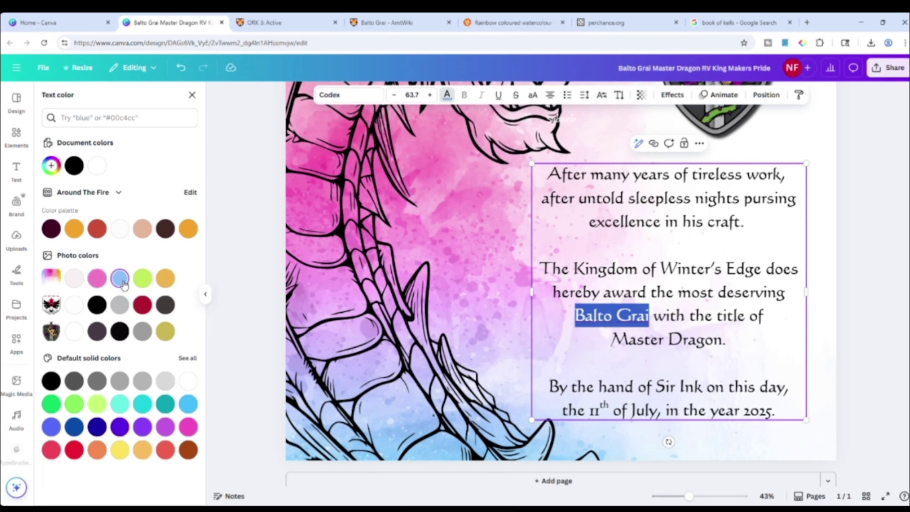
pyautogui.click(892, 277)
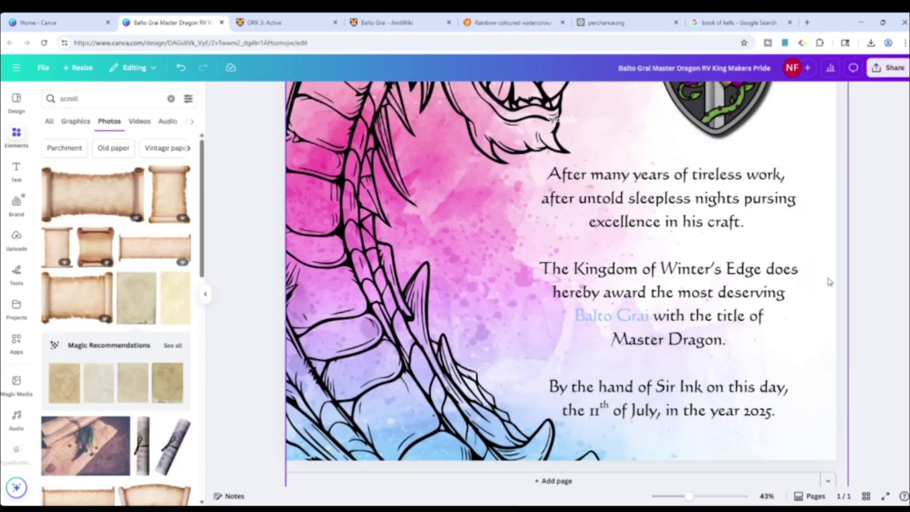
# - Reselect the recipient's name and try lime green on it
pyautogui.click(611, 320)
pyautogui.click(612, 320)
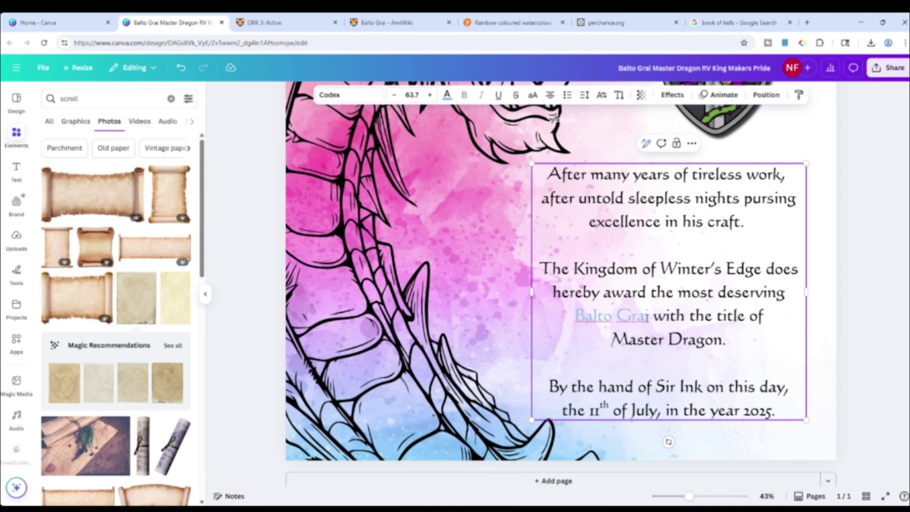
pyautogui.moveTo(650, 316); pyautogui.dragTo(575, 316)
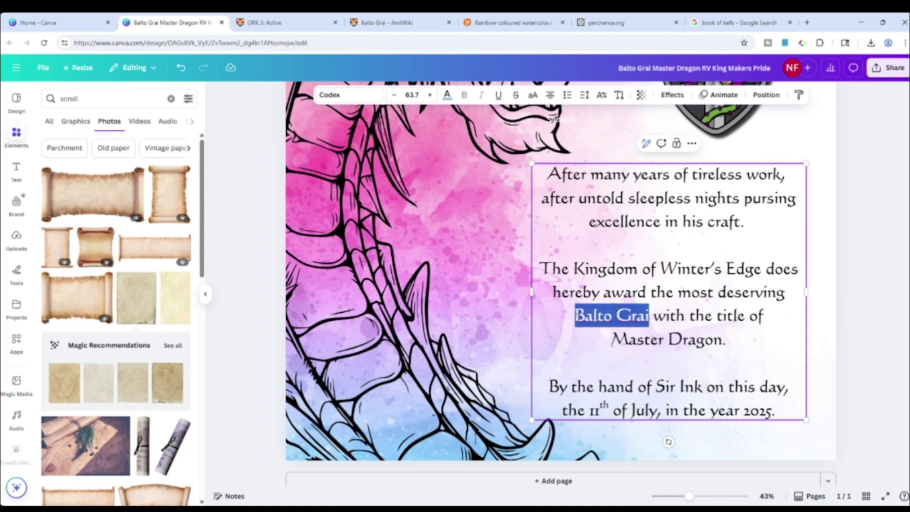
pyautogui.click(447, 94)
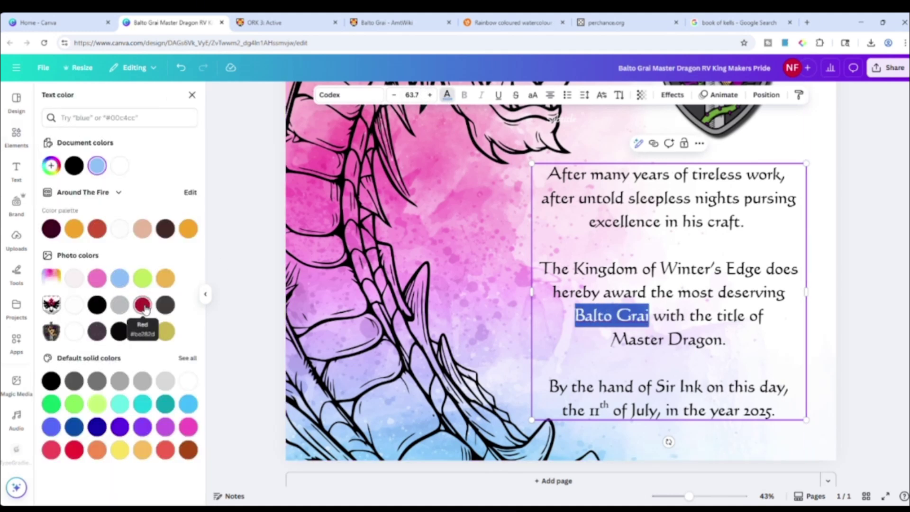
pyautogui.click(137, 281)
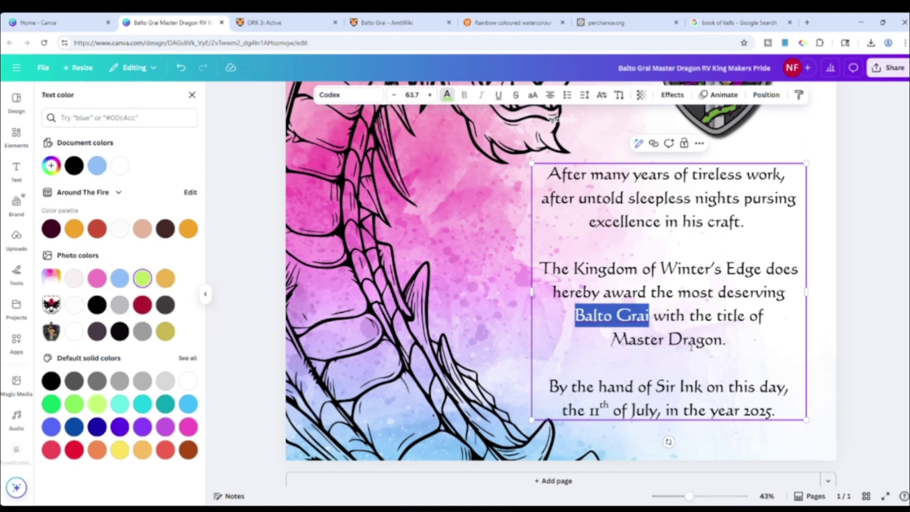
pyautogui.moveTo(724, 340); pyautogui.dragTo(608, 343)
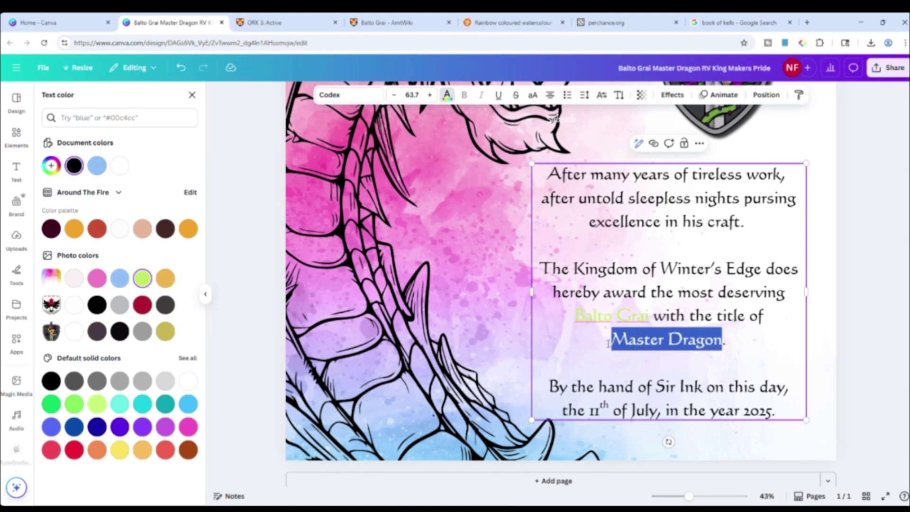
pyautogui.click(881, 298)
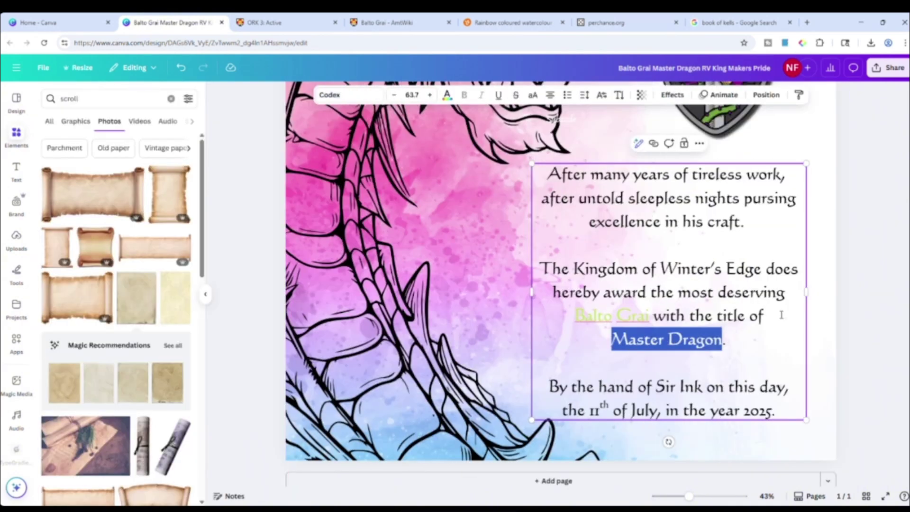
pyautogui.click(868, 316)
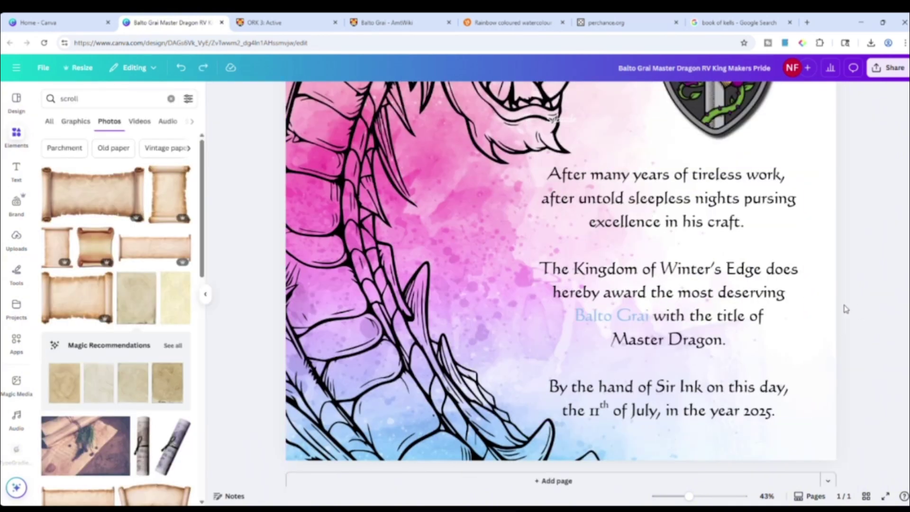
# - Undo the colour so the name is black, then move the name onto its own line
pyautogui.hotkey('ctrl', 'z')
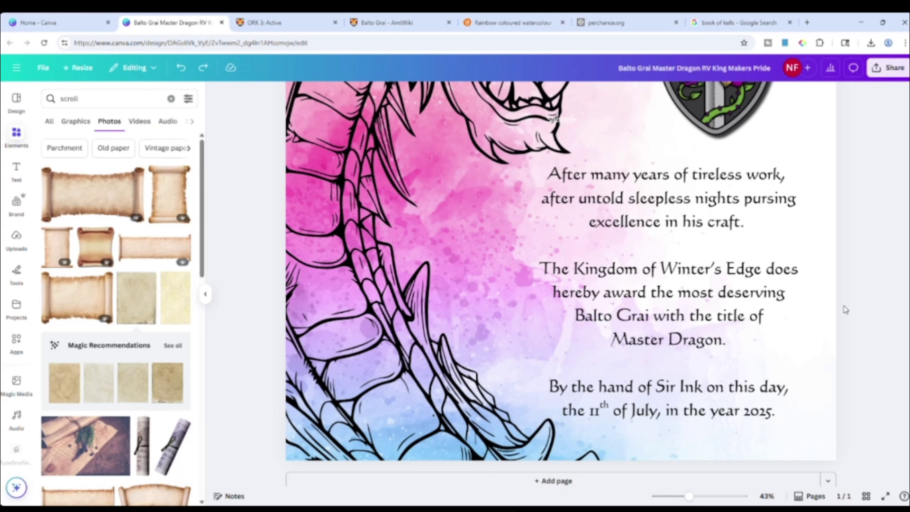
pyautogui.scroll(-3, 845, 309)
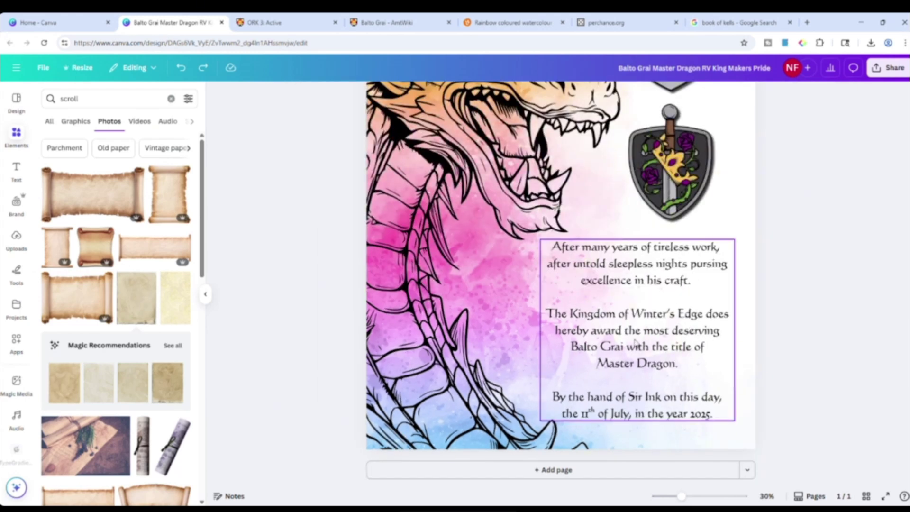
pyautogui.click(628, 346)
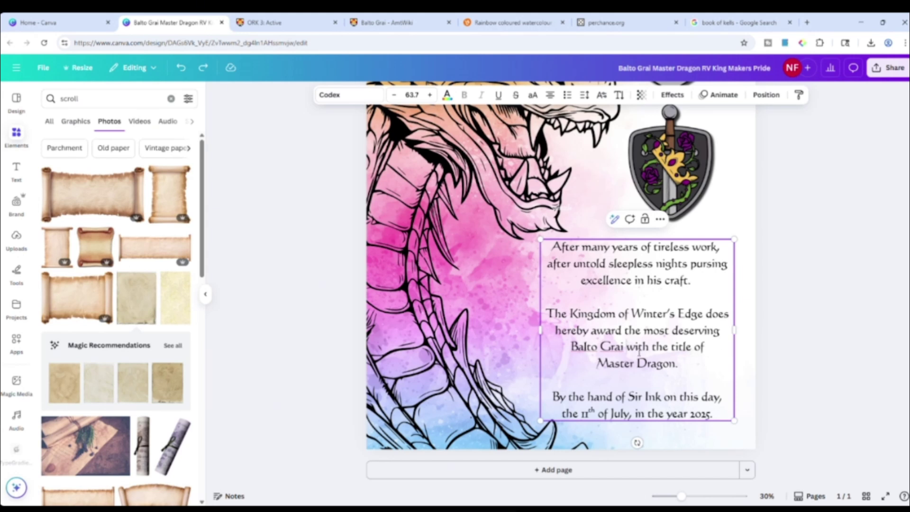
pyautogui.press('Return')
# - Set the recipient's name to font size 100
pyautogui.moveTo(669, 346); pyautogui.dragTo(596, 341)
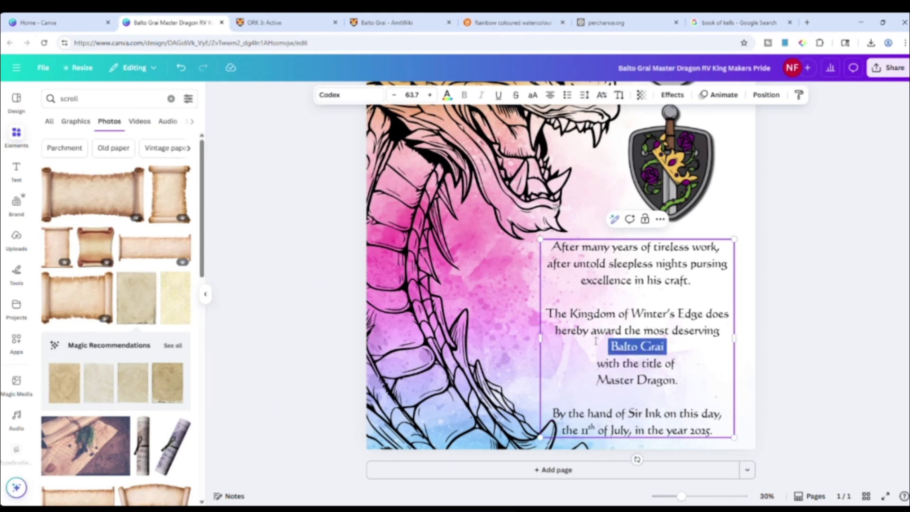
pyautogui.click(430, 95)
pyautogui.click(430, 95)
pyautogui.click(430, 95)
pyautogui.click(430, 95)
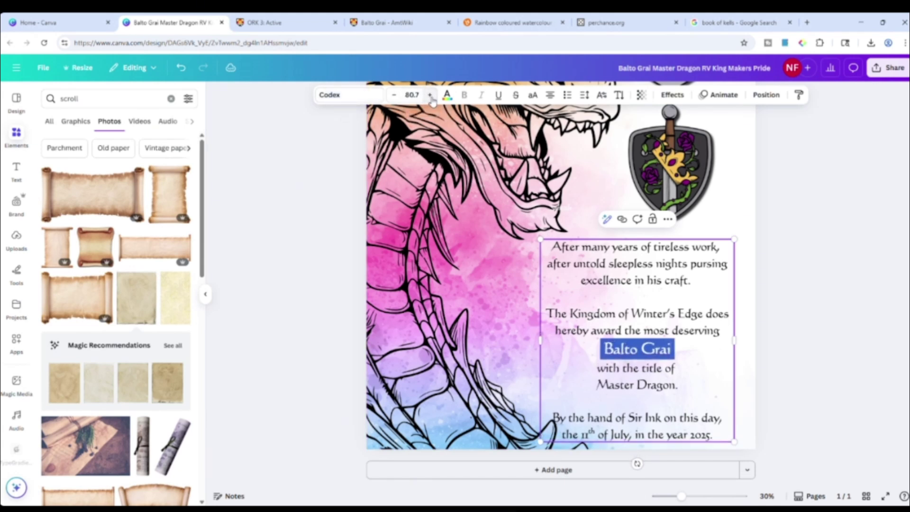
pyautogui.click(430, 94)
pyautogui.click(430, 95)
pyautogui.click(430, 95)
pyautogui.click(430, 95)
pyautogui.click(430, 95)
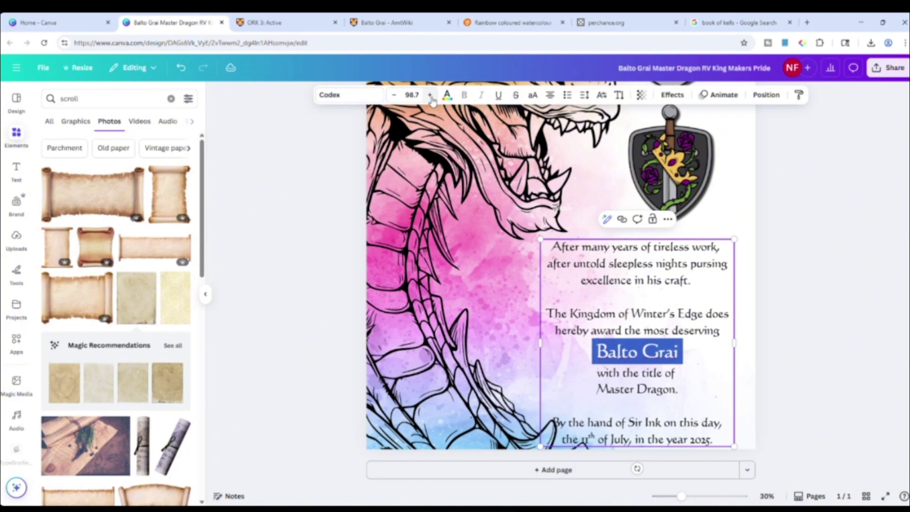
pyautogui.click(430, 94)
pyautogui.click(411, 95)
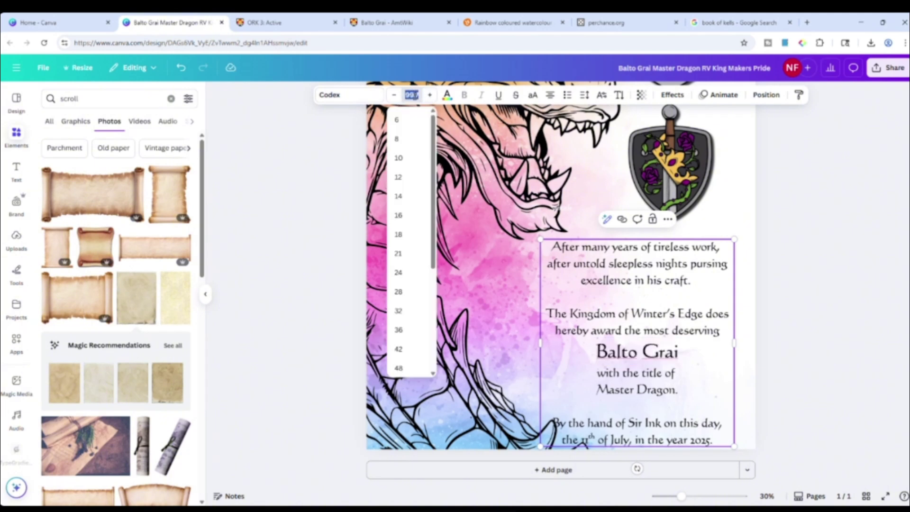
pyautogui.write('100')
pyautogui.press('Return')
# - Set 'Master Dragon.' to font size 100 as well
pyautogui.moveTo(598, 390); pyautogui.dragTo(677, 391)
pyautogui.click(412, 95)
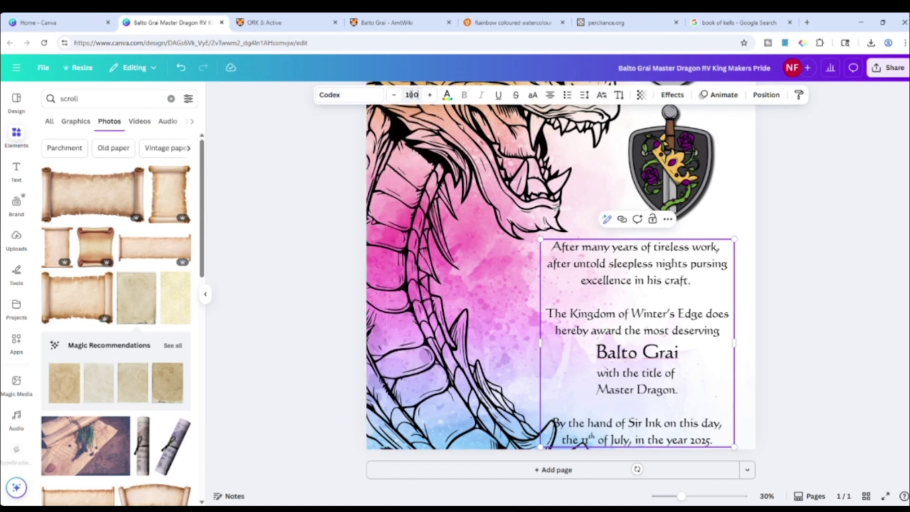
pyautogui.press('Return')
pyautogui.click(870, 303)
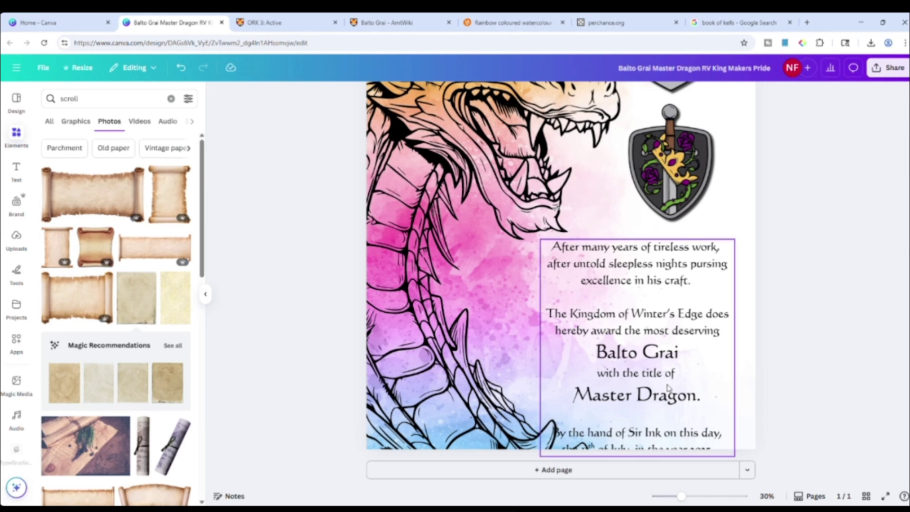
# - Resize and reposition the award text box to sit below the shields
pyautogui.moveTo(655, 377)
pyautogui.mouseDown()
pyautogui.moveTo(659, 361)
pyautogui.moveTo(668, 368)
pyautogui.mouseUp()
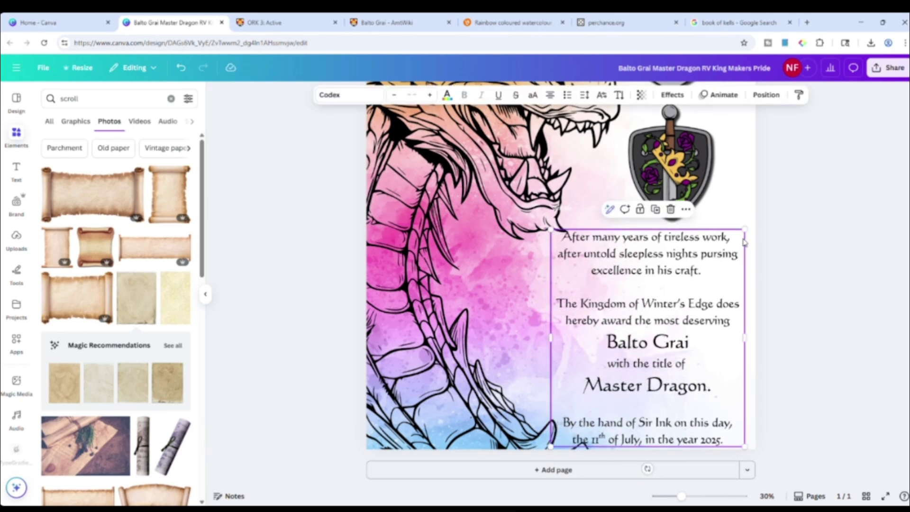
pyautogui.moveTo(744, 229); pyautogui.dragTo(739, 234)
pyautogui.moveTo(703, 333); pyautogui.dragTo(714, 328)
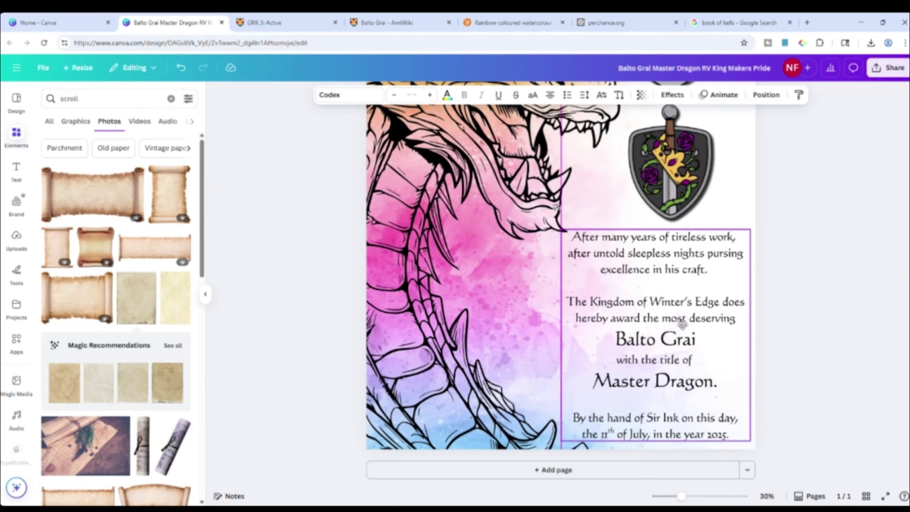
pyautogui.click(859, 332)
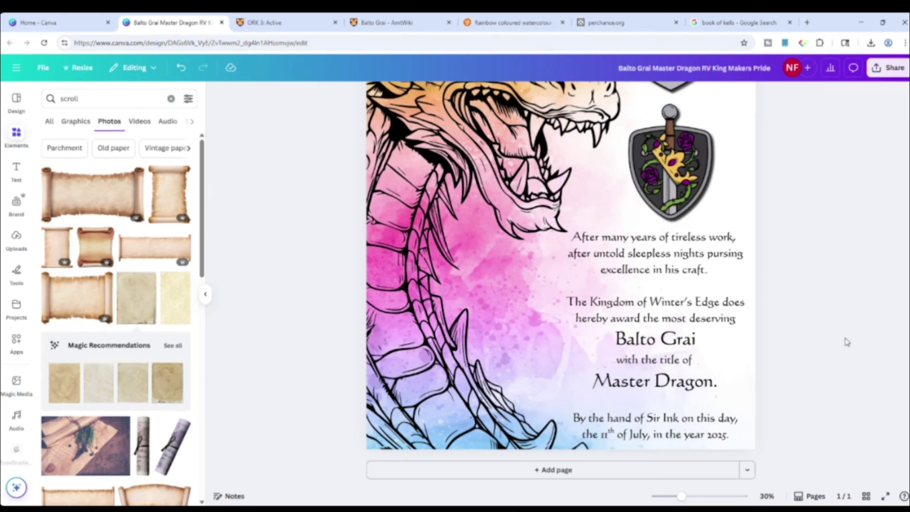
pyautogui.scroll(-3, 847, 342)
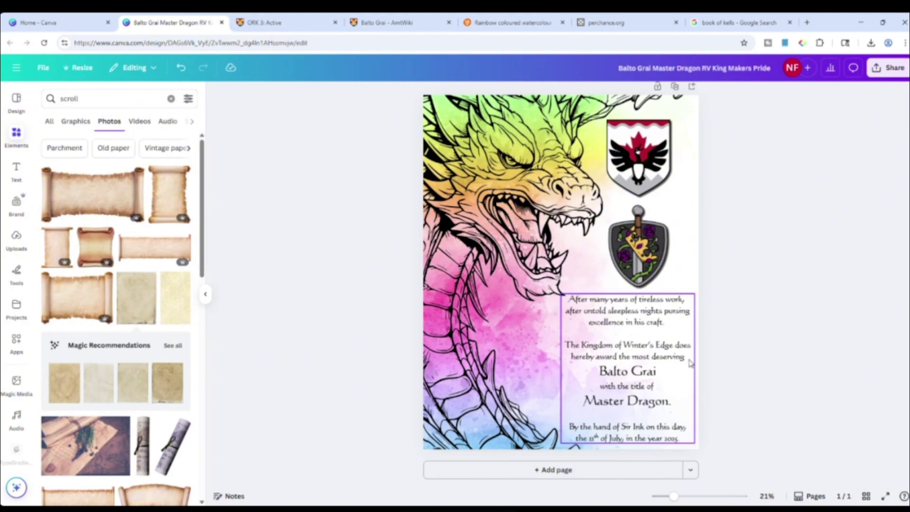
pyautogui.moveTo(657, 364); pyautogui.dragTo(658, 366)
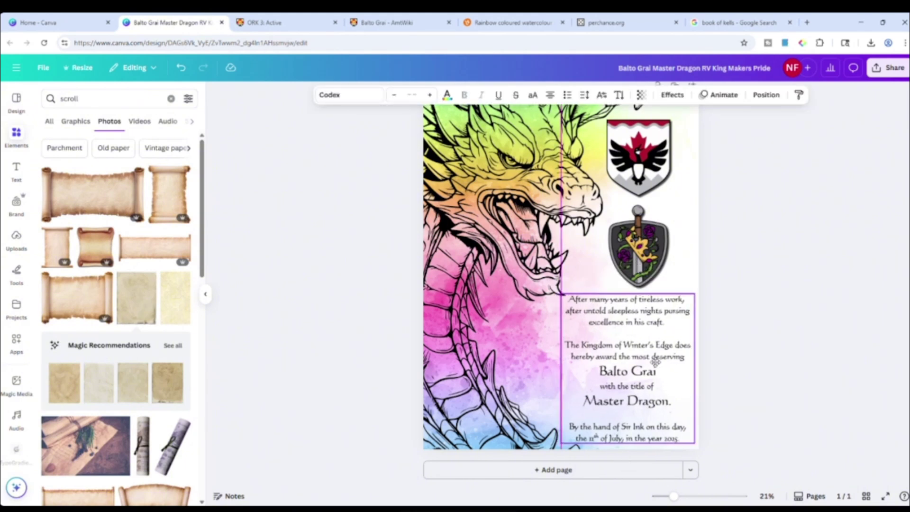
# - Delete the blank line before 'By the hand' and nudge the text box down
pyautogui.click(641, 417)
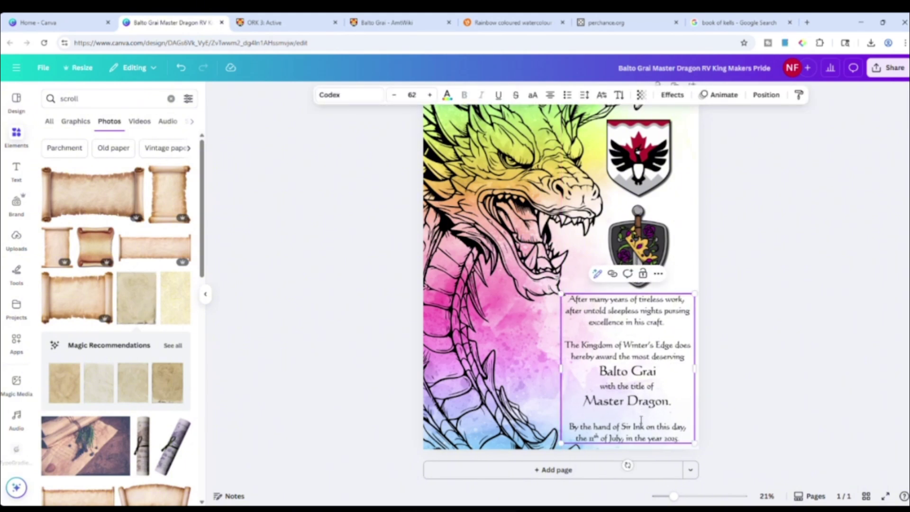
pyautogui.press('BackSpace')
pyautogui.click(799, 419)
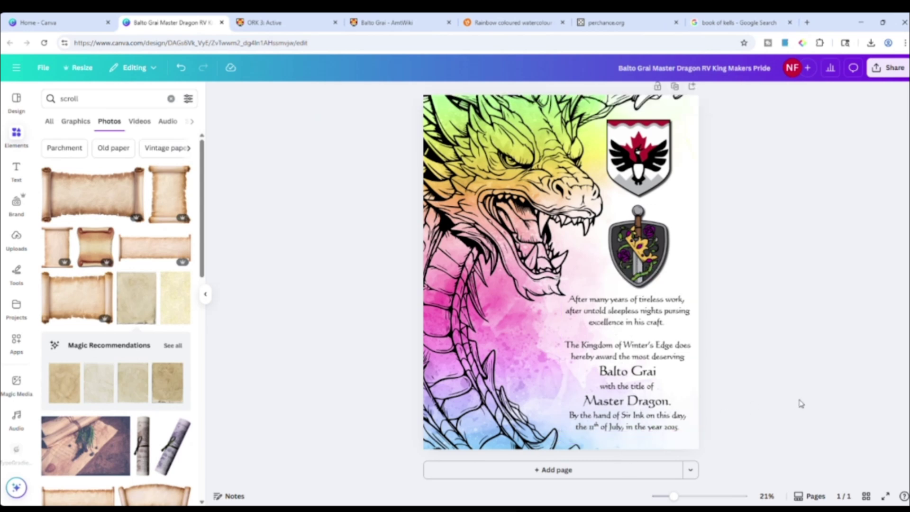
pyautogui.moveTo(664, 405); pyautogui.dragTo(661, 410)
pyautogui.click(838, 384)
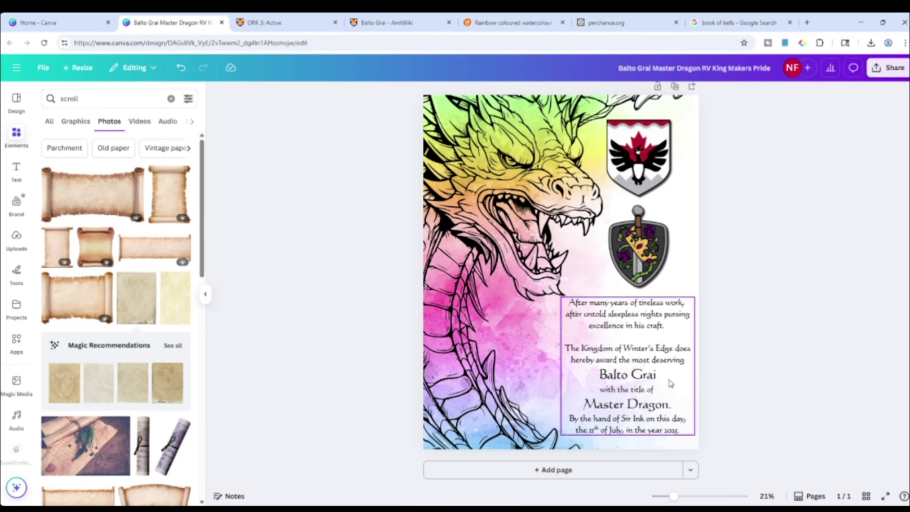
pyautogui.click(617, 332)
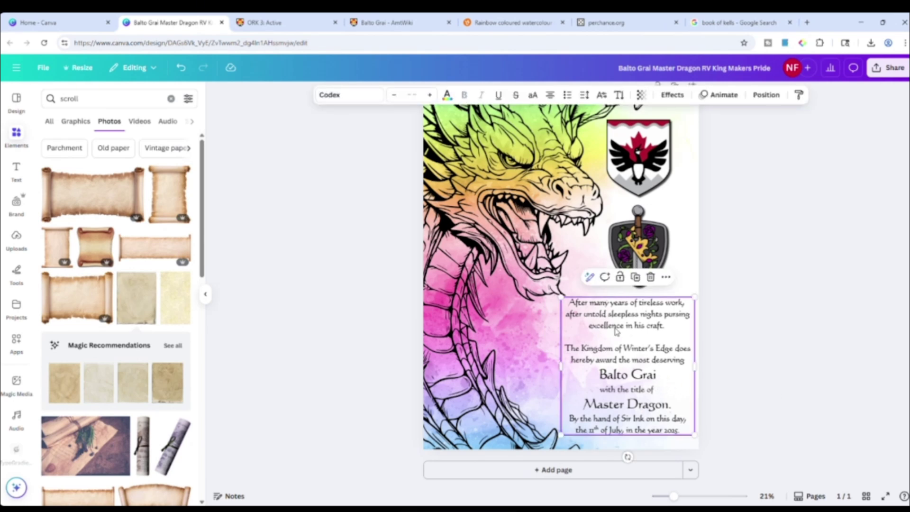
# - Trim a copied text box down to only the recipient's name
pyautogui.moveTo(617, 332); pyautogui.dragTo(511, 317)
pyautogui.doubleClick(555, 355)
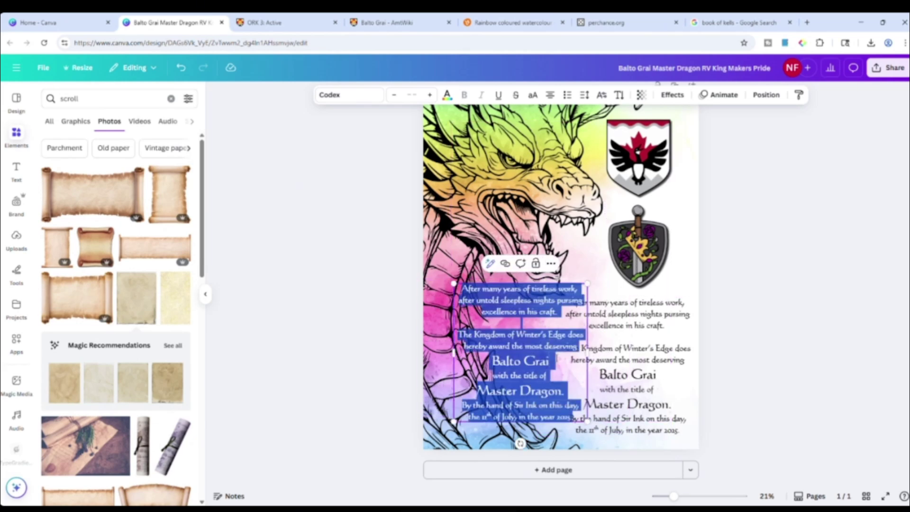
pyautogui.click(583, 347)
pyautogui.moveTo(583, 347); pyautogui.dragTo(461, 287)
pyautogui.press('BackSpace')
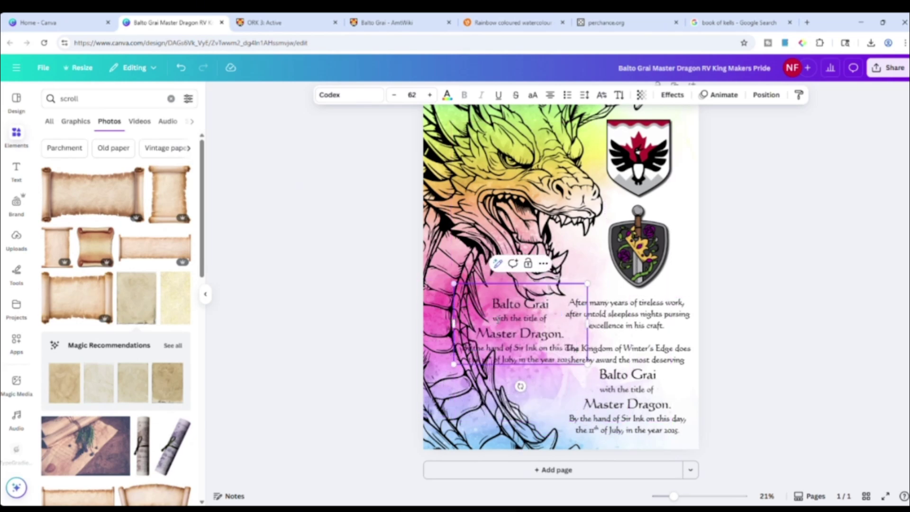
pyautogui.moveTo(493, 349); pyautogui.dragTo(492, 318)
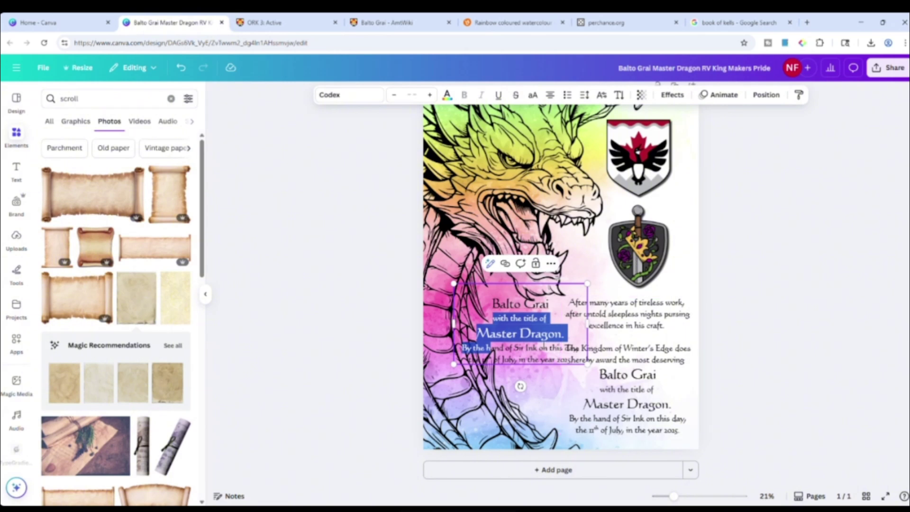
pyautogui.press('BackSpace')
pyautogui.tripleClick(521, 329)
pyautogui.press('BackSpace')
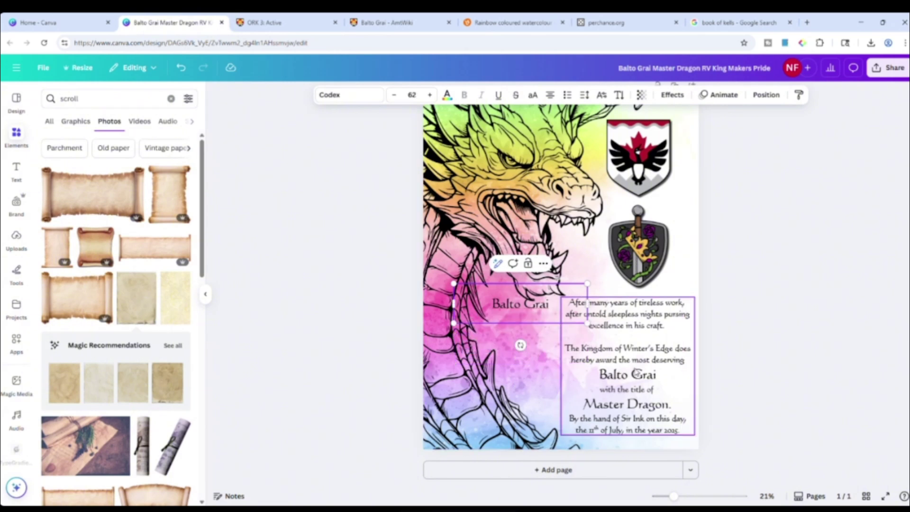
# - Cut the name and closing lines from the original box and place the name box beneath the paragraph
pyautogui.click(659, 377)
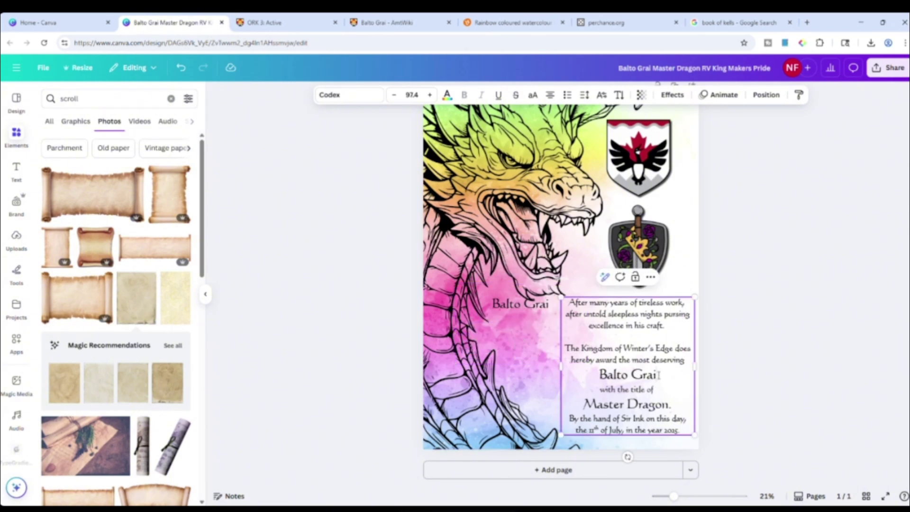
pyautogui.moveTo(685, 433); pyautogui.dragTo(598, 369)
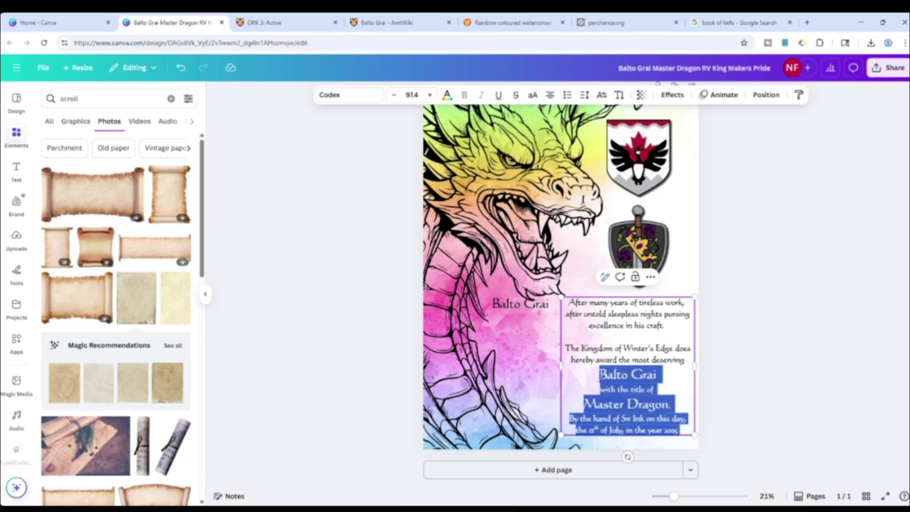
pyautogui.press('BackSpace')
pyautogui.click(789, 366)
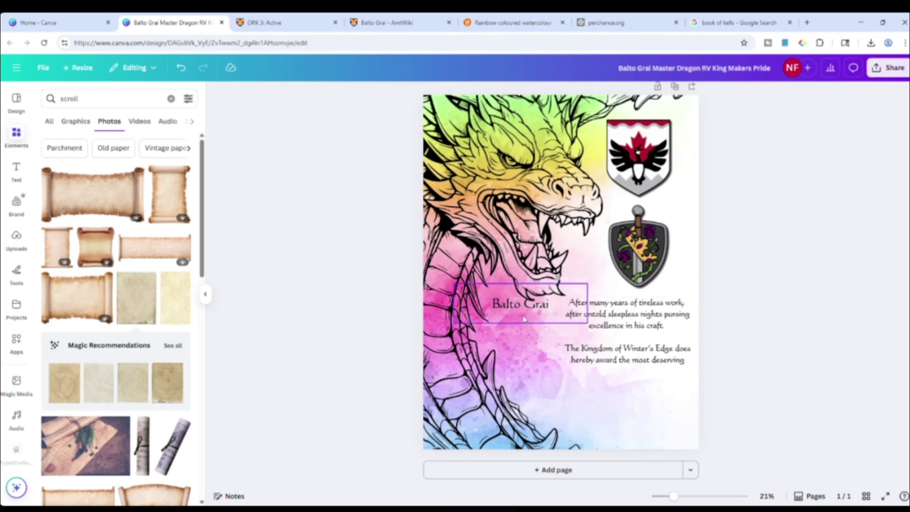
pyautogui.moveTo(520, 303)
pyautogui.mouseDown()
pyautogui.moveTo(610, 378)
pyautogui.moveTo(632, 377)
pyautogui.moveTo(646, 390)
pyautogui.moveTo(564, 368)
pyautogui.moveTo(468, 274)
pyautogui.moveTo(488, 290)
pyautogui.moveTo(484, 305)
pyautogui.moveTo(701, 348)
pyautogui.mouseUp()
# - Paste another copy, trim it to 'with the title of', and place it under the name
pyautogui.hotkey('ctrl', 'v')
pyautogui.doubleClick(569, 349)
pyautogui.click(563, 348)
pyautogui.press('BackSpace')
pyautogui.press('BackSpace')
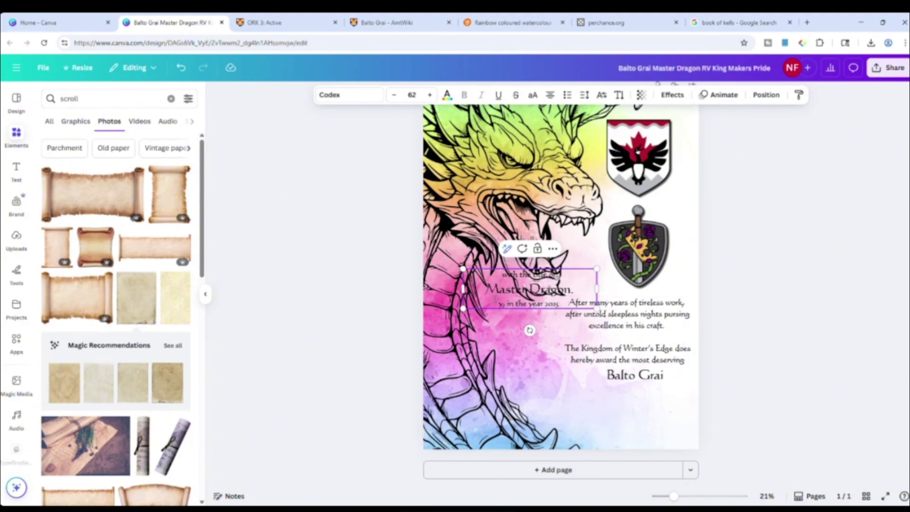
pyautogui.hotkey('shift', 'Up')
pyautogui.press('BackSpace')
pyautogui.hotkey('shift', 'Up')
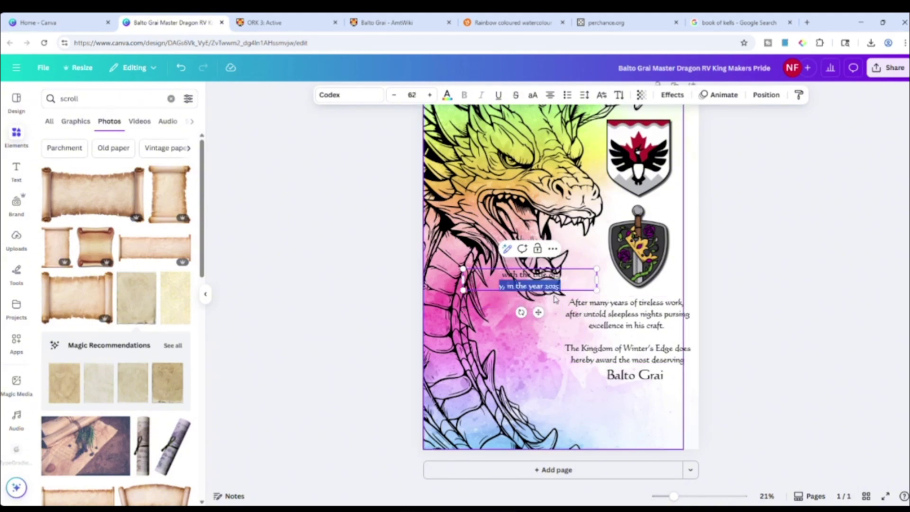
pyautogui.press('BackSpace')
pyautogui.hotkey('ctrl', 'z')
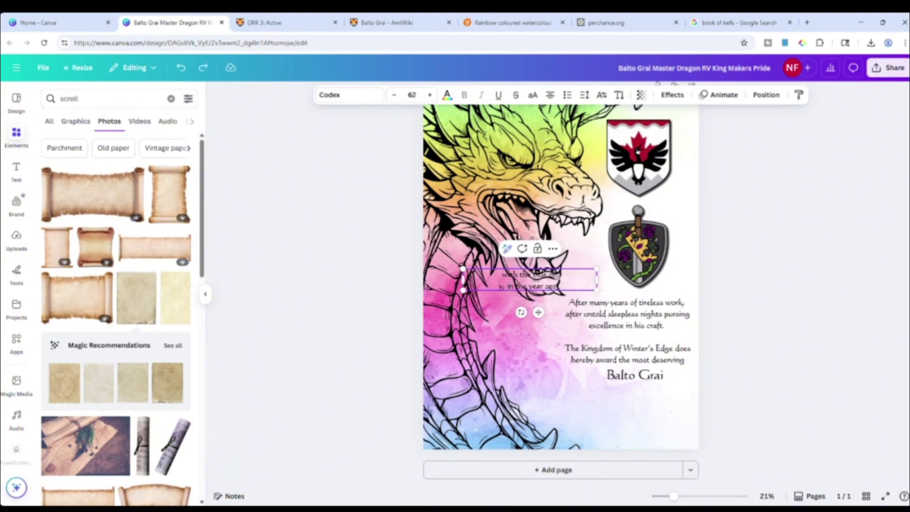
pyautogui.hotkey('shift', 'End')
pyautogui.press('BackSpace')
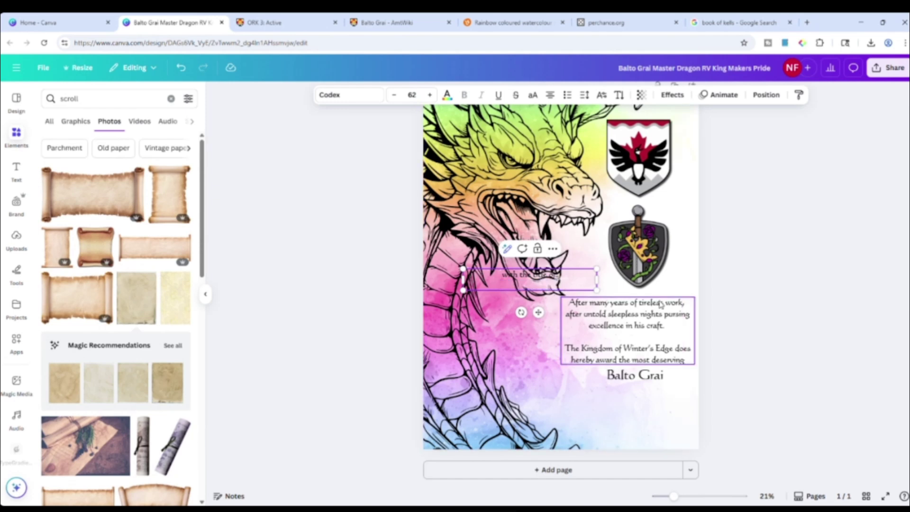
pyautogui.moveTo(549, 315); pyautogui.dragTo(645, 422)
pyautogui.moveTo(817, 368); pyautogui.dragTo(687, 378)
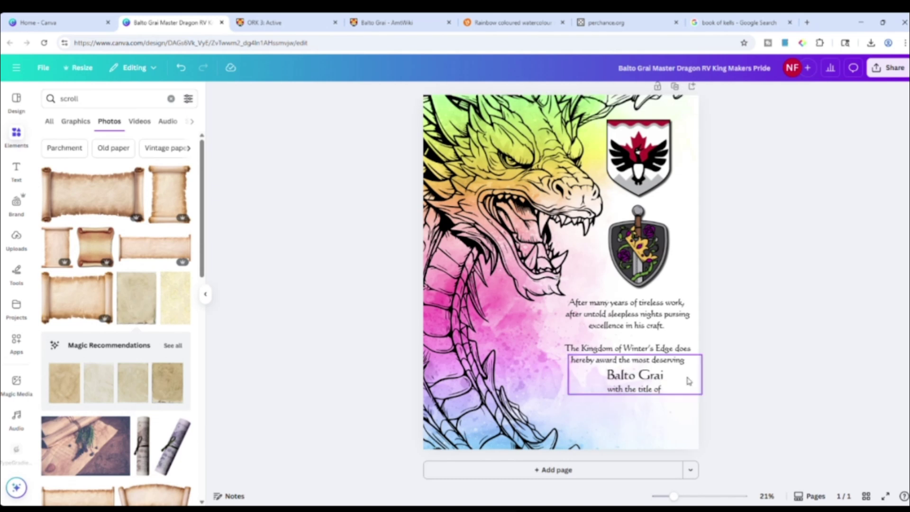
pyautogui.click(803, 382)
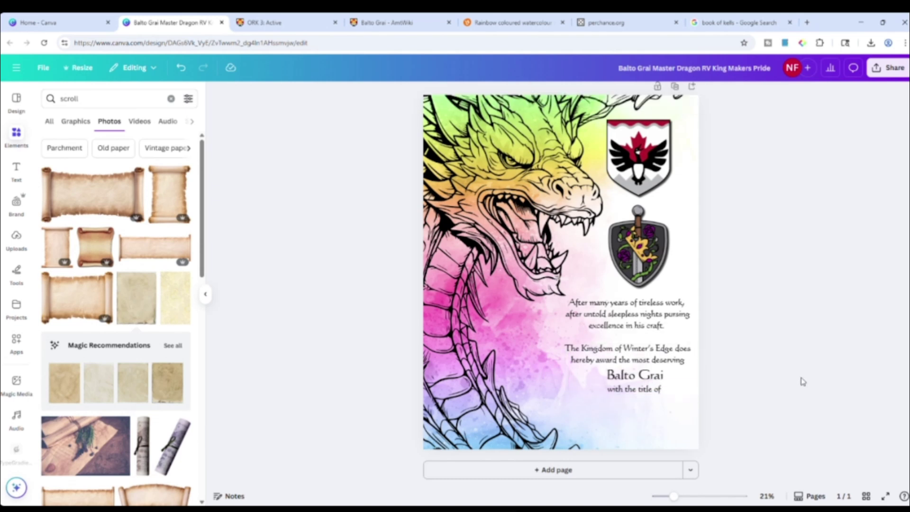
# - Trim a further copy to 'Master Dragon.' and place it below 'with the title of'
pyautogui.click(650, 377)
pyautogui.moveTo(649, 375); pyautogui.dragTo(453, 256)
pyautogui.doubleClick(544, 345)
pyautogui.press('BackSpace')
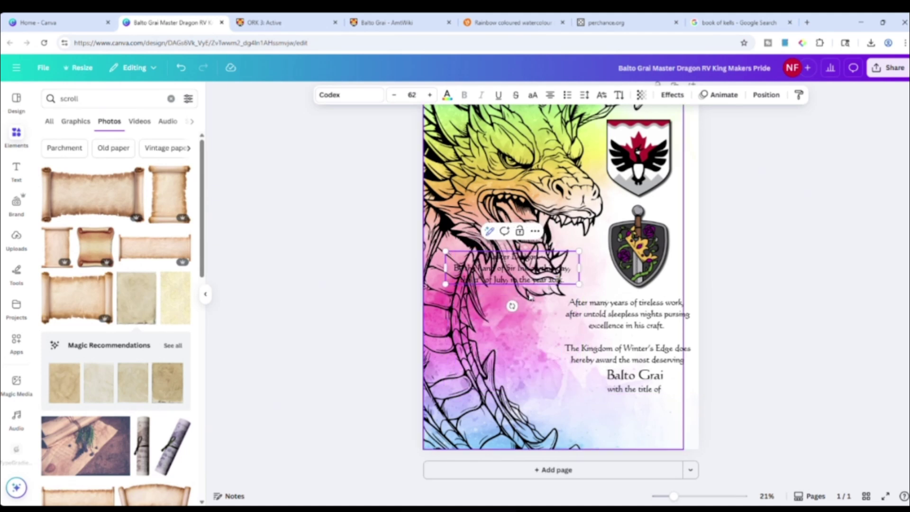
pyautogui.moveTo(564, 281); pyautogui.dragTo(453, 268)
pyautogui.press('BackSpace')
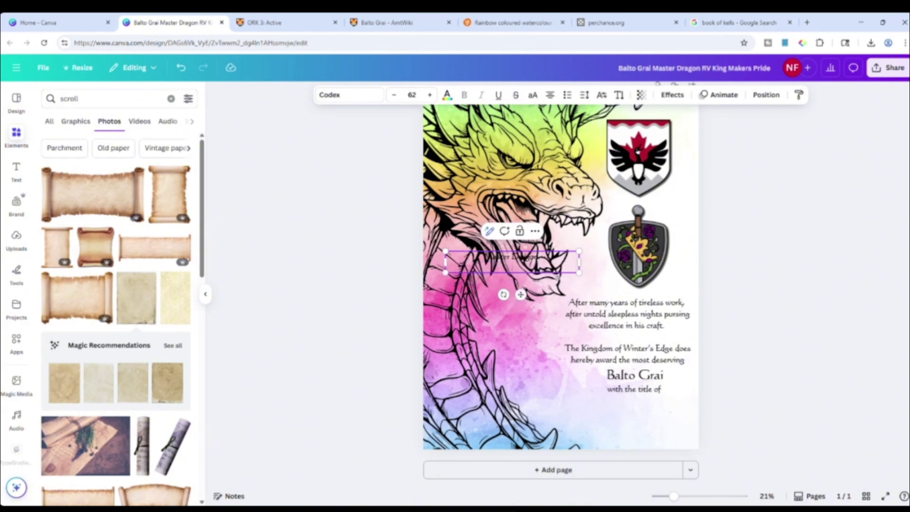
pyautogui.moveTo(519, 294); pyautogui.dragTo(646, 442)
# - Paste another copy of the award text, keep only its last two signature lines, and move them below 'Master Dragon.'
pyautogui.click(552, 361)
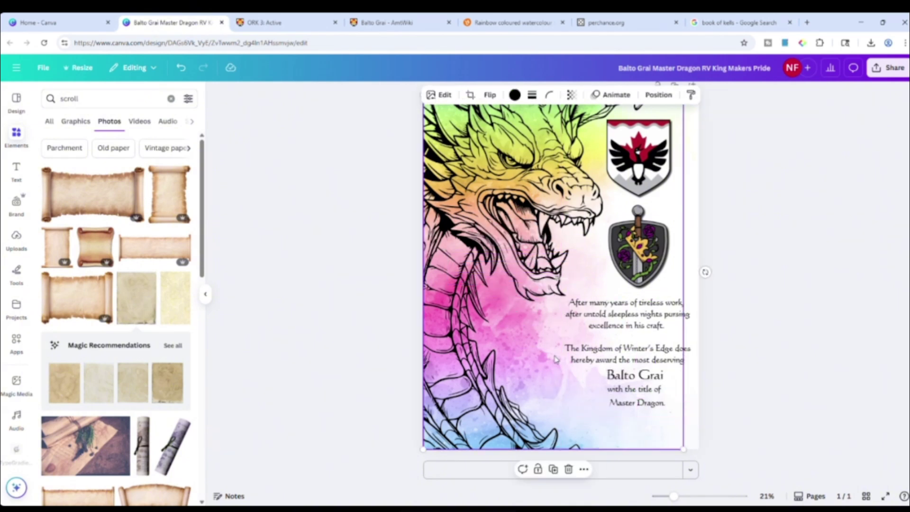
pyautogui.hotkey('ctrl', 'v')
pyautogui.moveTo(636, 323); pyautogui.dragTo(502, 283)
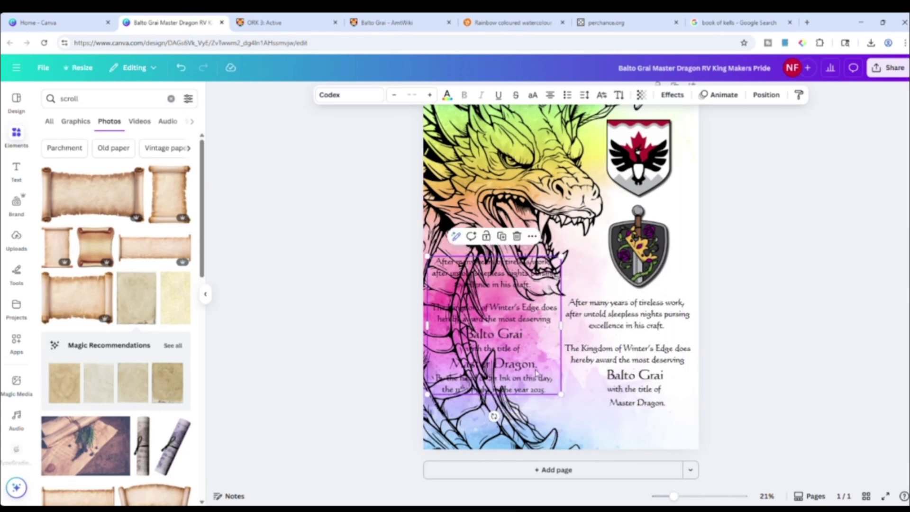
pyautogui.doubleClick(551, 382)
pyautogui.moveTo(544, 366)
pyautogui.mouseDown()
pyautogui.moveTo(494, 365)
pyautogui.moveTo(432, 262)
pyautogui.mouseUp()
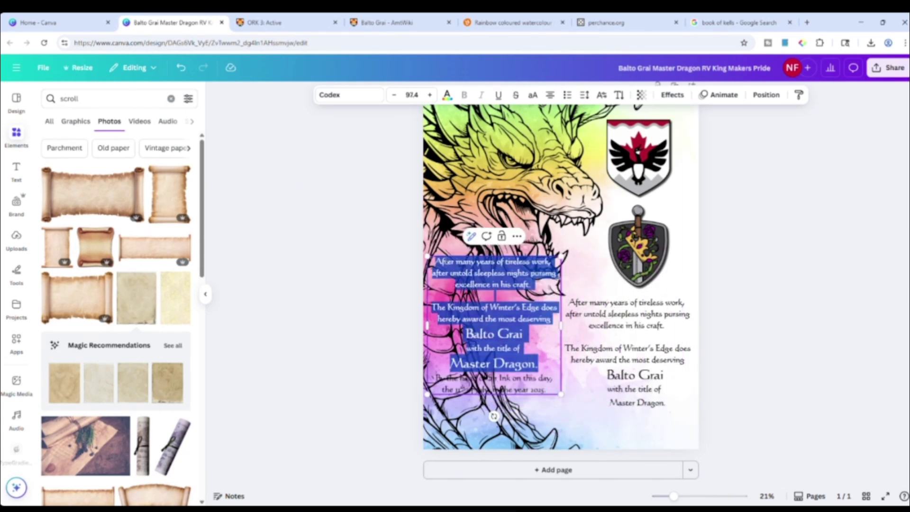
pyautogui.press('BackSpace')
pyautogui.moveTo(503, 301)
pyautogui.mouseDown()
pyautogui.moveTo(638, 441)
pyautogui.moveTo(641, 461)
pyautogui.mouseUp()
# - Set the 'Master Dragon.' text to font size 100
pyautogui.click(655, 366)
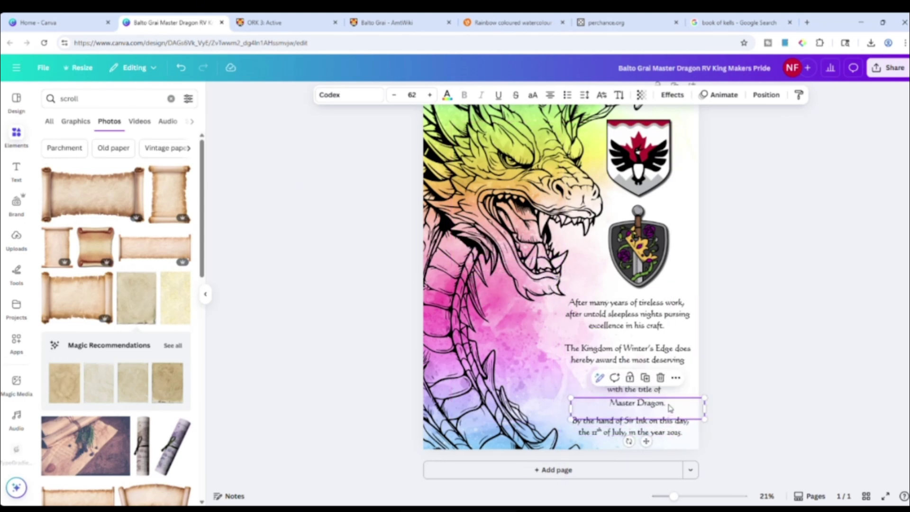
pyautogui.click(801, 362)
pyautogui.click(651, 405)
pyautogui.click(651, 405)
pyautogui.click(412, 95)
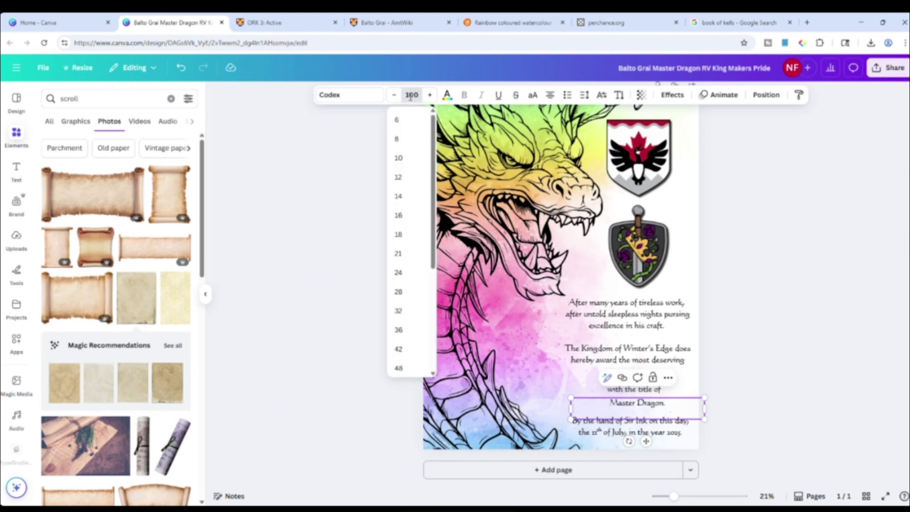
pyautogui.write('100')
pyautogui.press('Return')
# - Nudge the first paragraph, recipient name and 'with the title of' line into position
pyautogui.moveTo(652, 325); pyautogui.dragTo(645, 325)
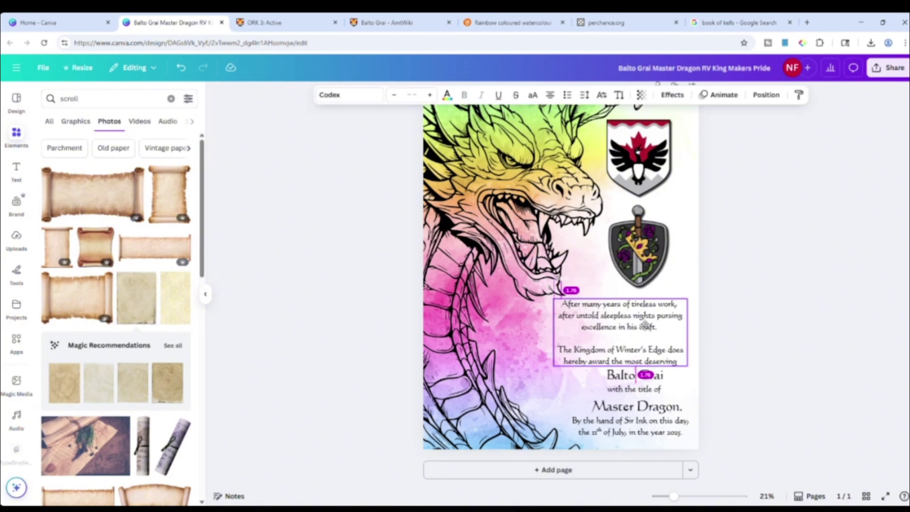
pyautogui.click(646, 375)
pyautogui.moveTo(646, 375)
pyautogui.mouseDown()
pyautogui.moveTo(615, 376)
pyautogui.moveTo(689, 416)
pyautogui.moveTo(676, 427)
pyautogui.mouseUp()
pyautogui.click(744, 388)
pyautogui.click(674, 396)
pyautogui.click(808, 392)
pyautogui.click(778, 403)
# - Narrow the 'Master Dragon.', 'with the title of' and recipient-name boxes to fit their text
pyautogui.click(849, 355)
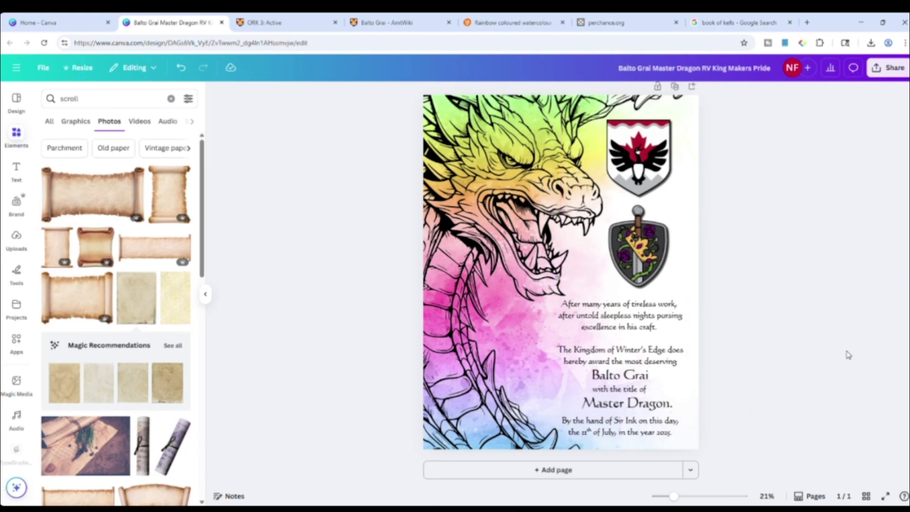
pyautogui.click(683, 423)
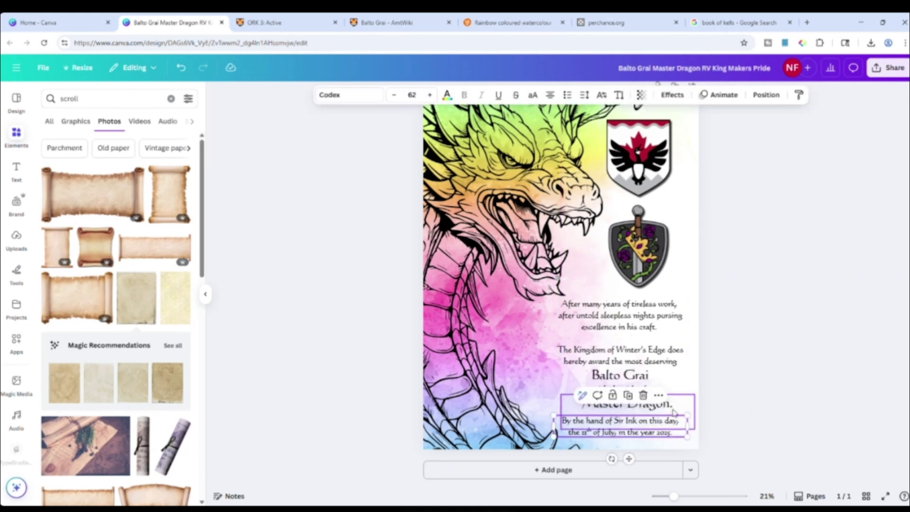
pyautogui.click(694, 411)
pyautogui.moveTo(701, 412); pyautogui.dragTo(612, 394)
pyautogui.click(647, 387)
pyautogui.click(679, 383)
pyautogui.moveTo(688, 375); pyautogui.dragTo(648, 378)
# - Select all six award text boxes and align them to the centre
pyautogui.click(647, 378)
pyautogui.click(641, 333)
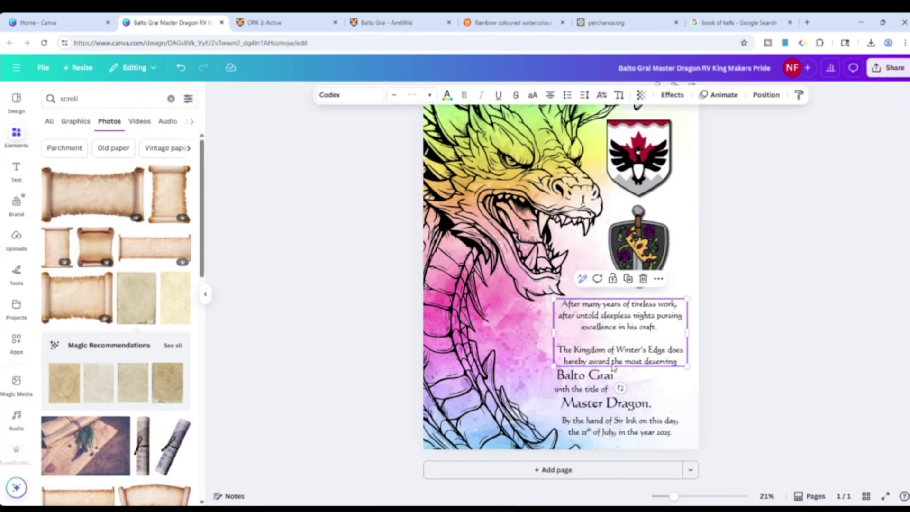
pyautogui.keyDown('shift'); pyautogui.click(606, 376); pyautogui.keyUp('shift')
pyautogui.keyDown('shift'); pyautogui.click(592, 389); pyautogui.keyUp('shift')
pyautogui.keyDown('shift'); pyautogui.click(609, 406); pyautogui.keyUp('shift')
pyautogui.keyDown('shift'); pyautogui.click(620, 426); pyautogui.keyUp('shift')
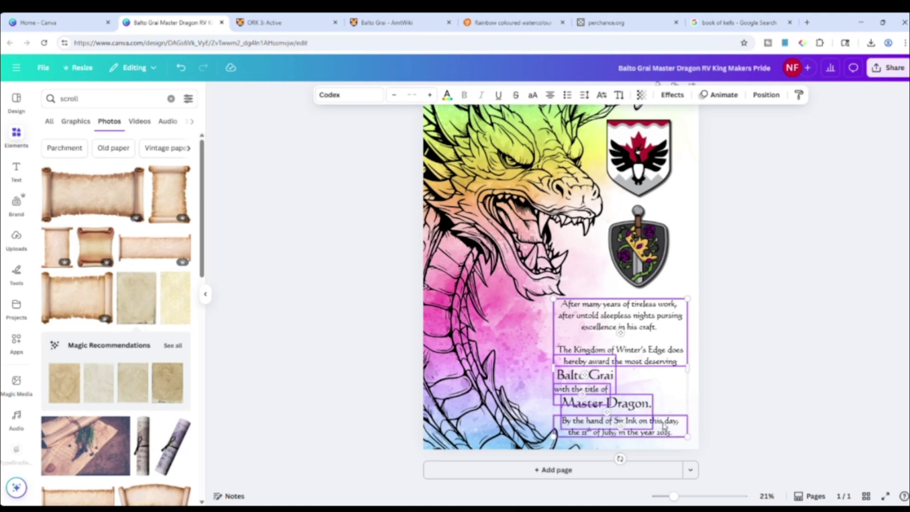
pyautogui.click(765, 95)
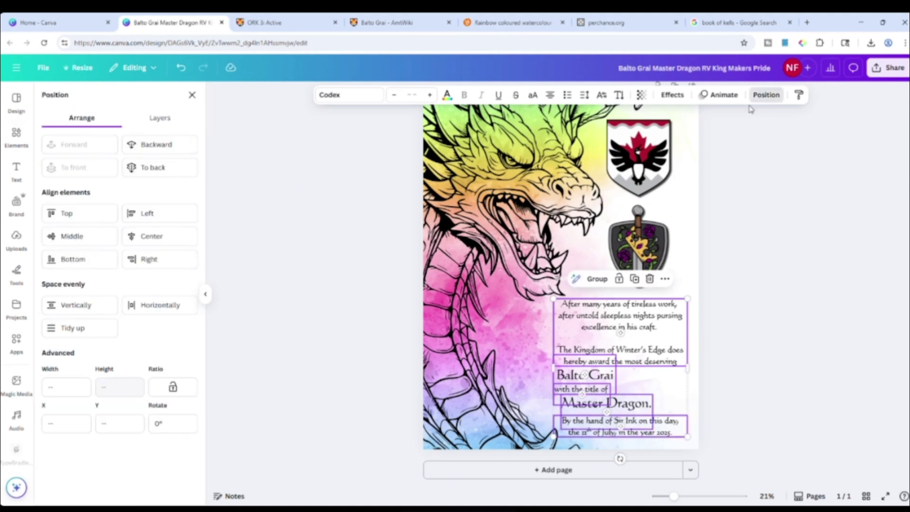
pyautogui.click(164, 236)
# - Shift the centred group slightly right and nudge the 'After many years' paragraph up
pyautogui.moveTo(630, 337); pyautogui.dragTo(652, 335)
pyautogui.click(807, 310)
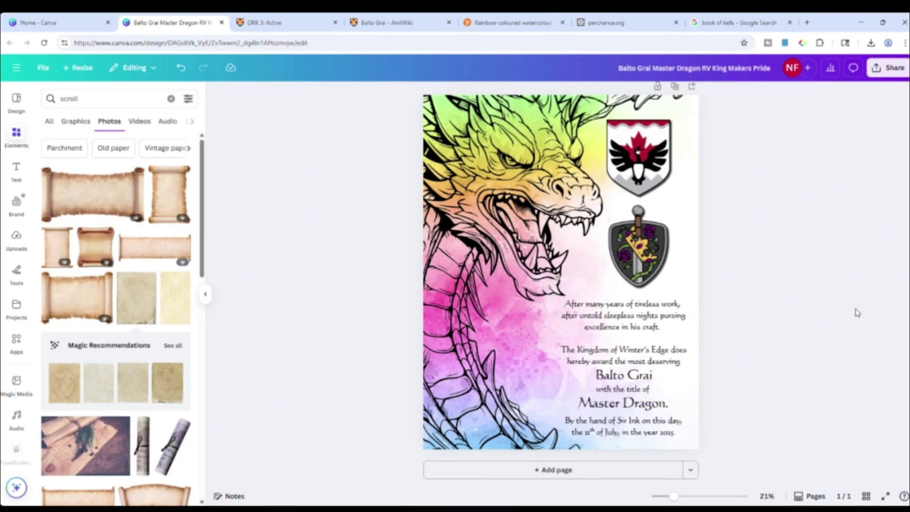
pyautogui.click(659, 335)
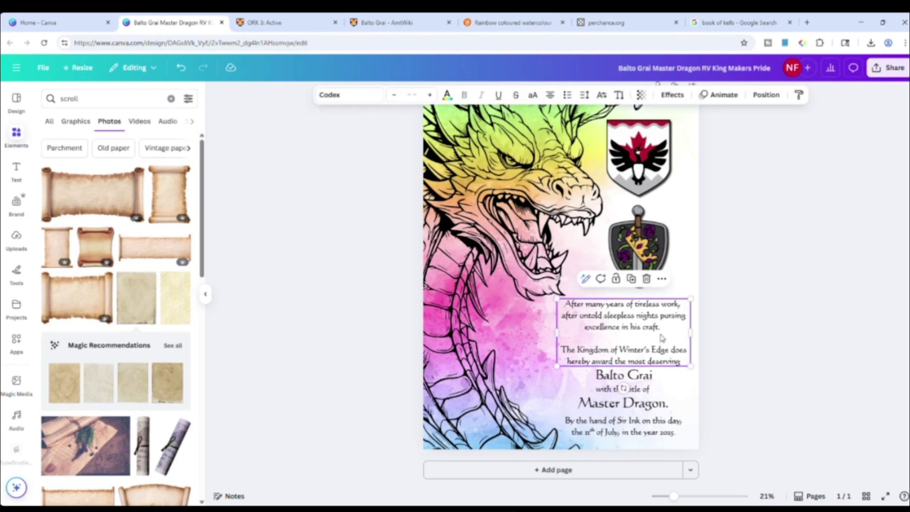
pyautogui.press('Up')
pyautogui.press('Up')
pyautogui.press('Up')
pyautogui.press('Up')
pyautogui.press('Up')
pyautogui.press('Up')
pyautogui.press('Up')
pyautogui.press('Up')
pyautogui.press('Up')
pyautogui.press('Up')
pyautogui.press('Up')
pyautogui.press('Up')
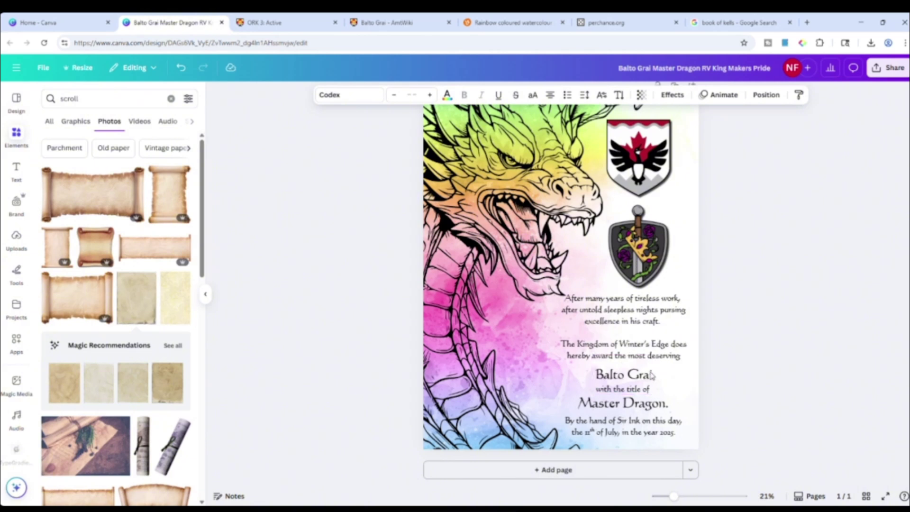
pyautogui.click(647, 395)
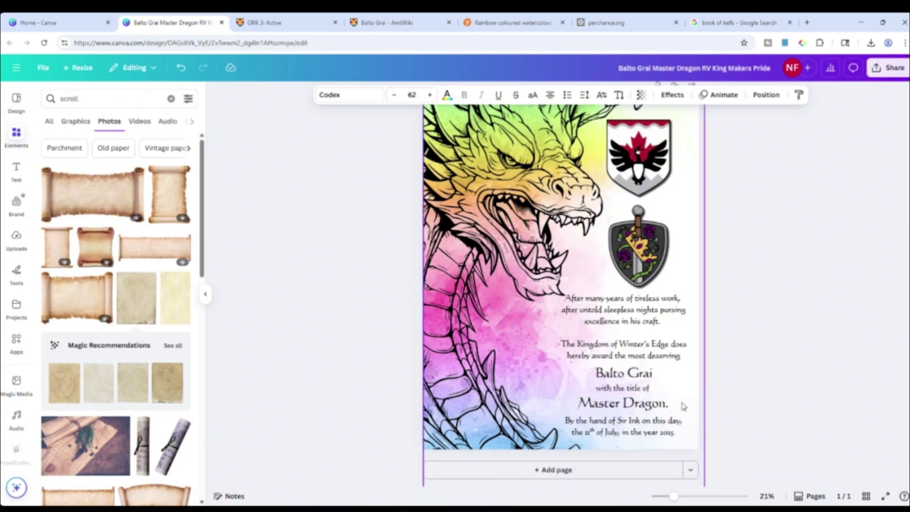
pyautogui.click(778, 385)
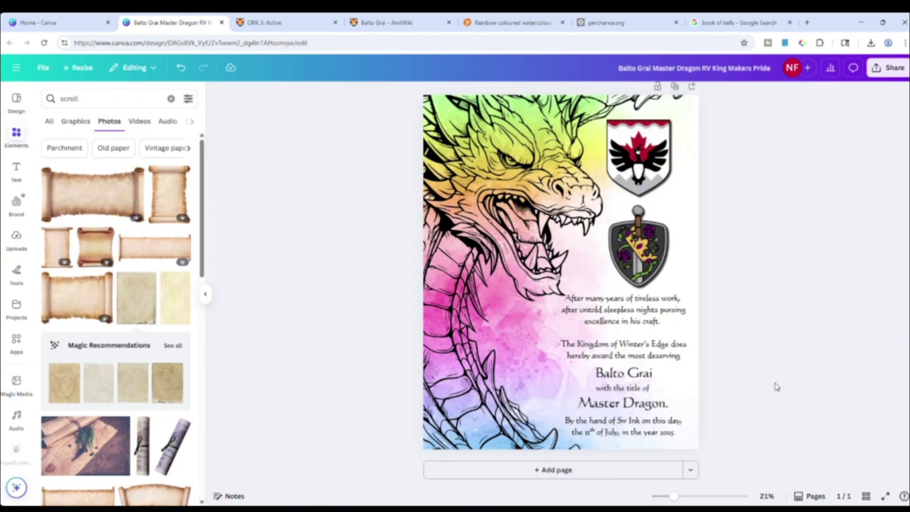
pyautogui.click(687, 425)
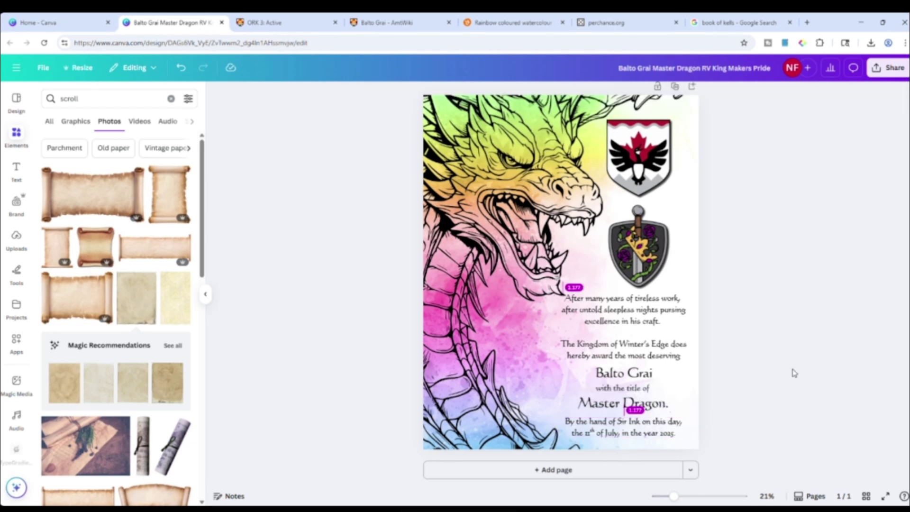
pyautogui.click(792, 371)
pyautogui.click(664, 405)
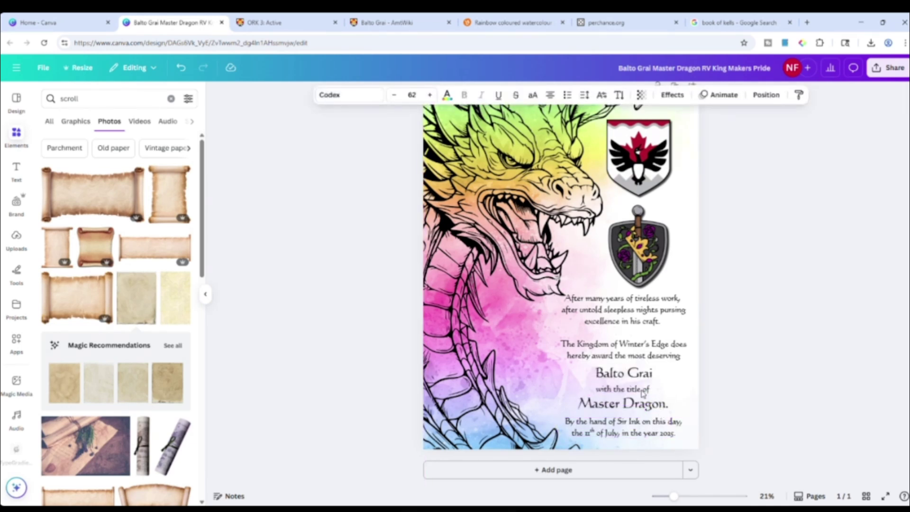
pyautogui.click(788, 363)
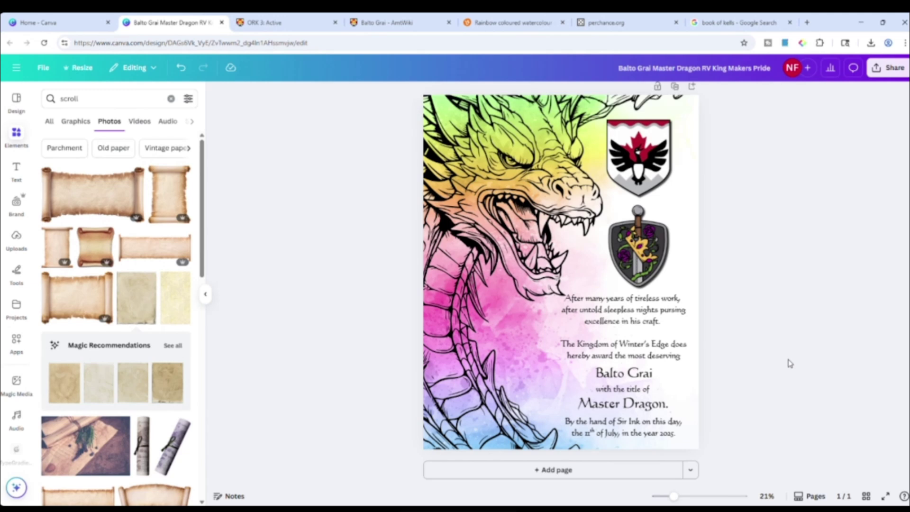
# - Apply a green Outline effect to the recipient name
pyautogui.doubleClick(652, 378)
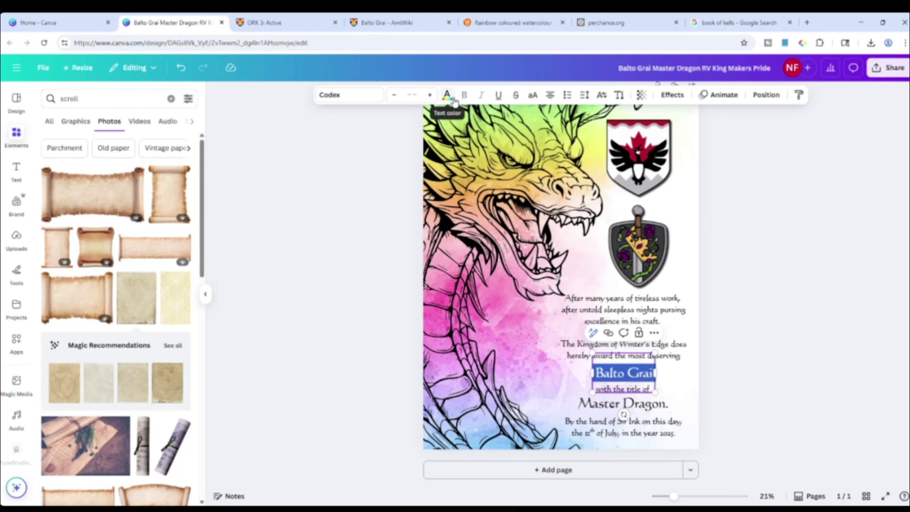
pyautogui.click(716, 373)
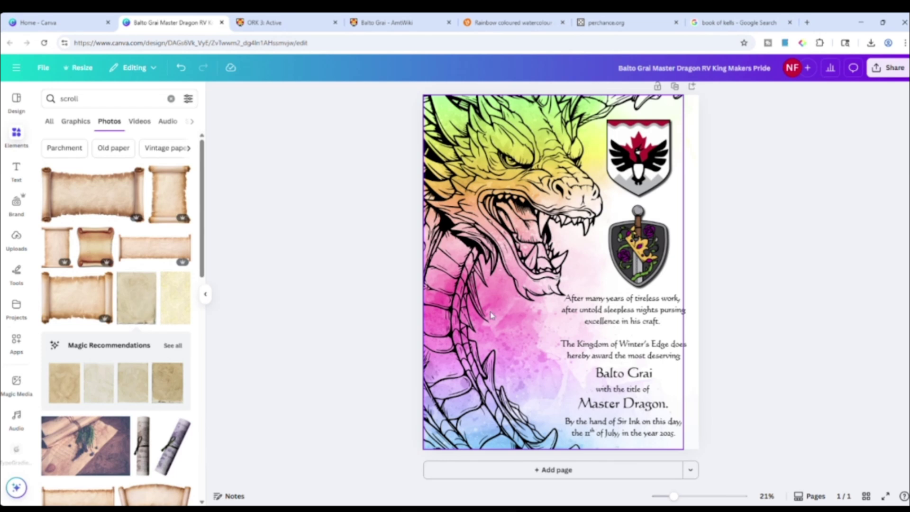
pyautogui.click(653, 375)
pyautogui.doubleClick(655, 374)
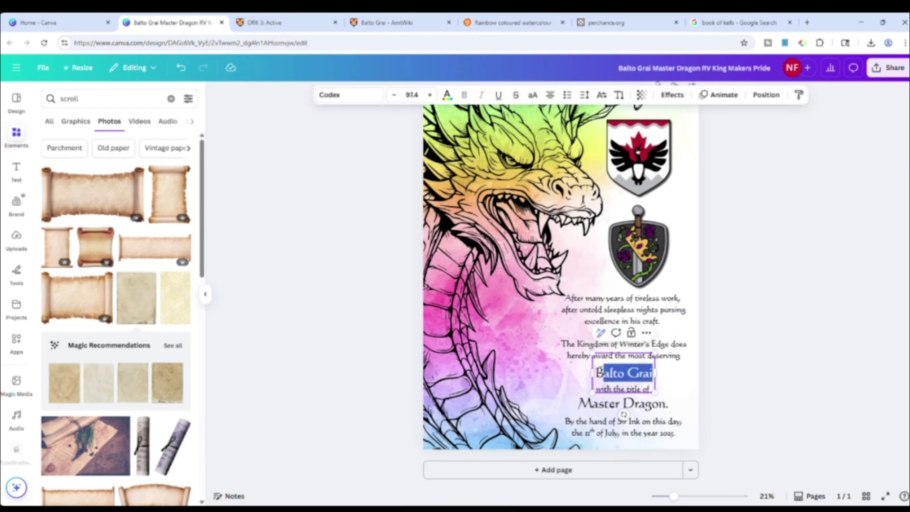
pyautogui.click(654, 374)
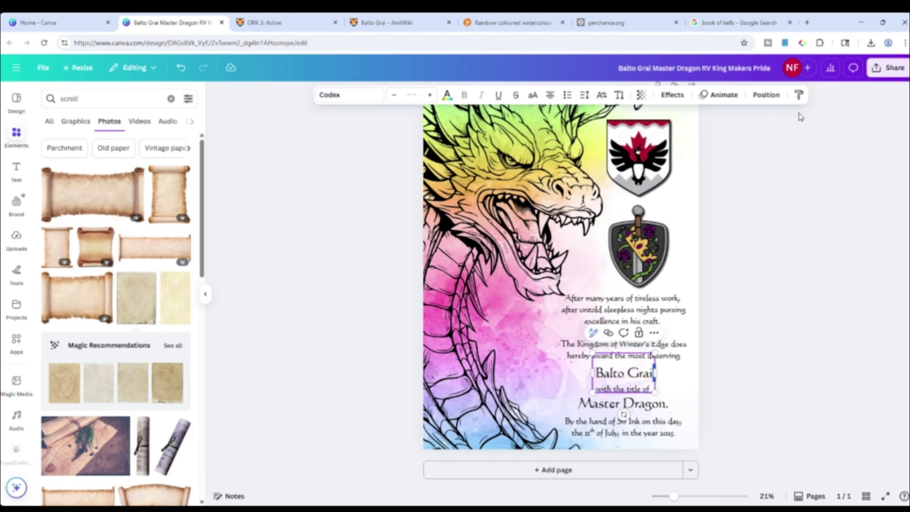
pyautogui.click(672, 97)
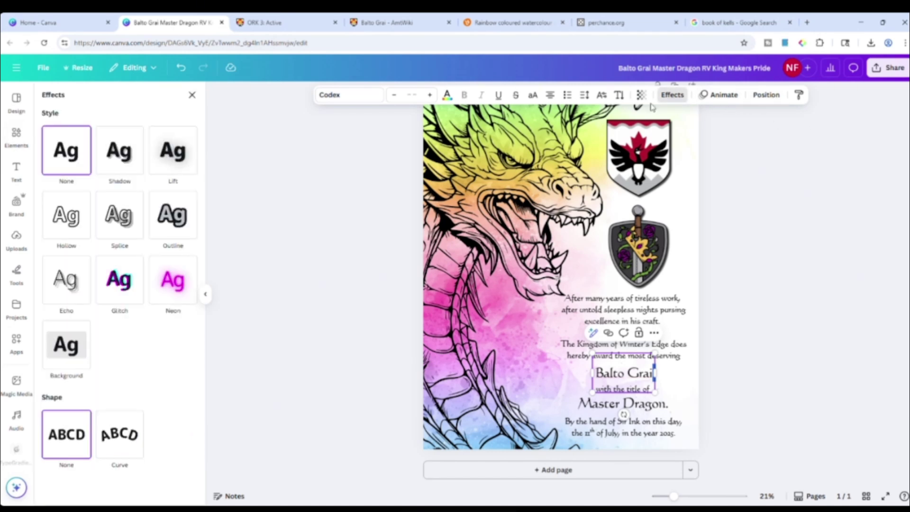
pyautogui.click(188, 227)
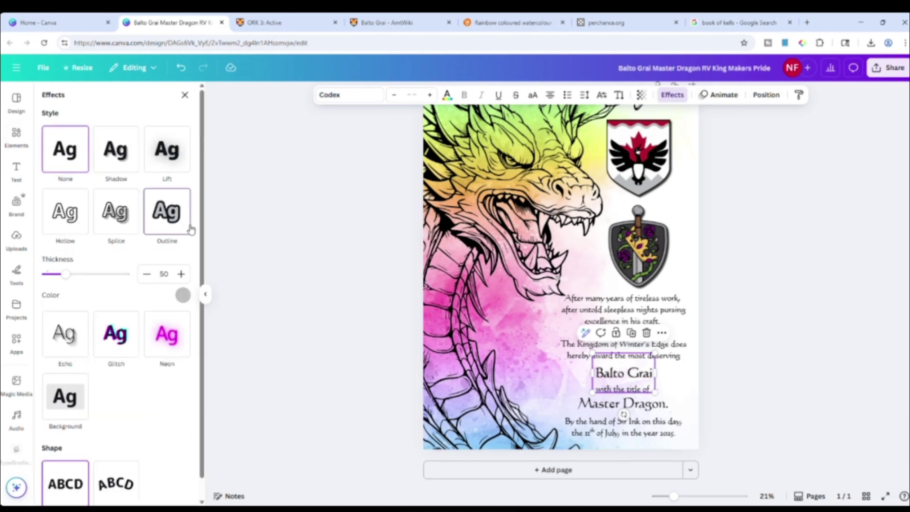
pyautogui.click(183, 295)
pyautogui.scroll(-1, 90, 435)
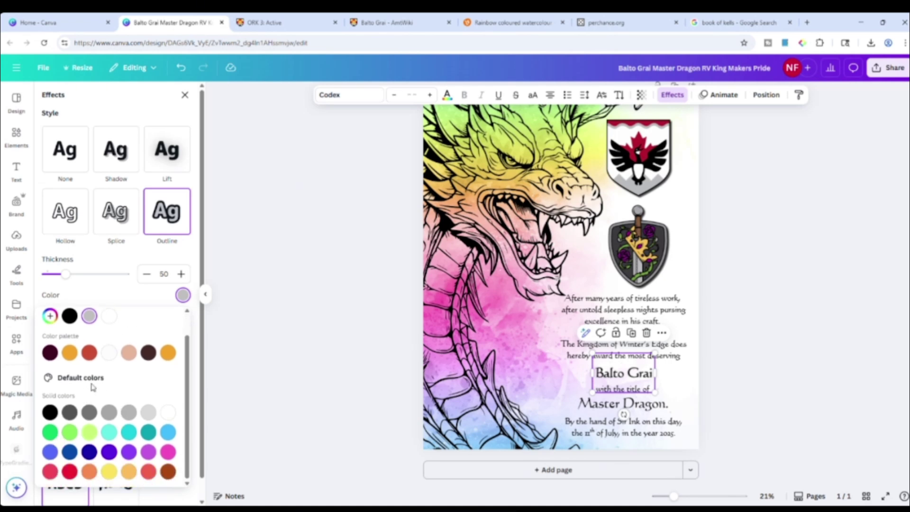
pyautogui.click(50, 432)
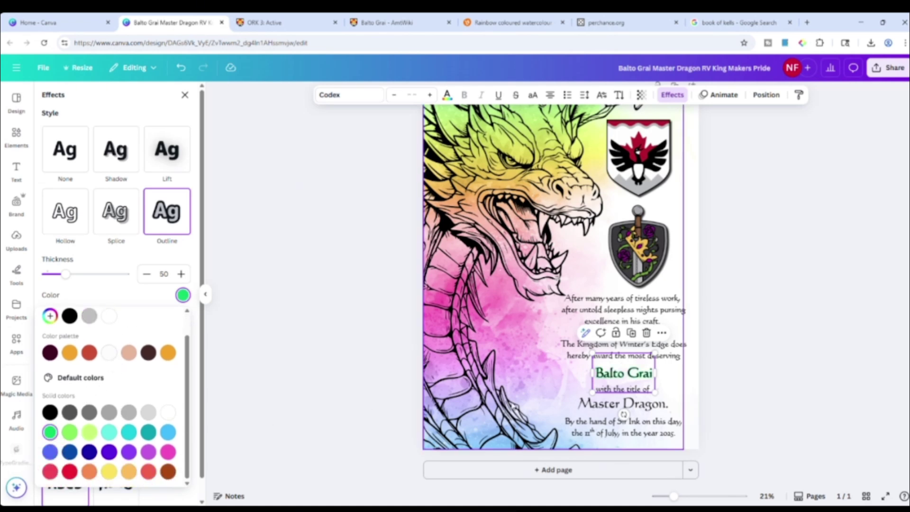
pyautogui.click(333, 273)
# - Try white, then light-blue letters on the name, undoing the light blue
pyautogui.click(623, 374)
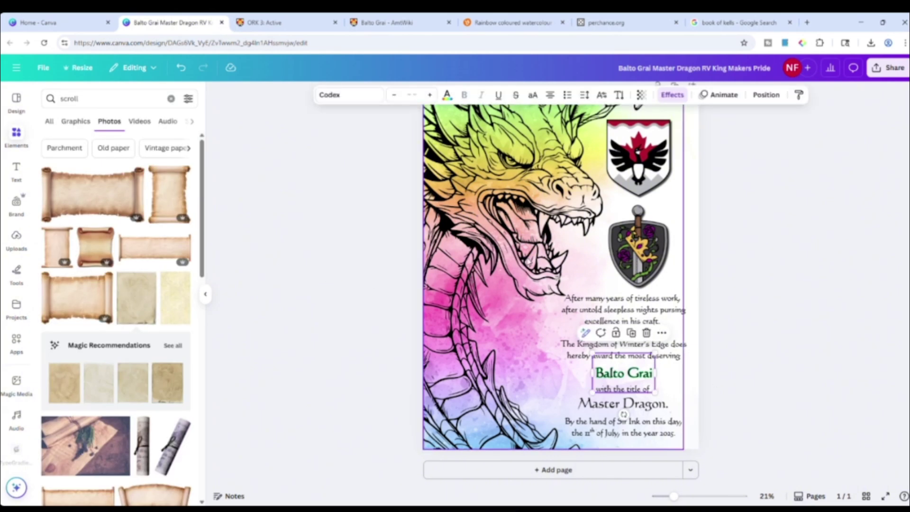
pyautogui.click(447, 95)
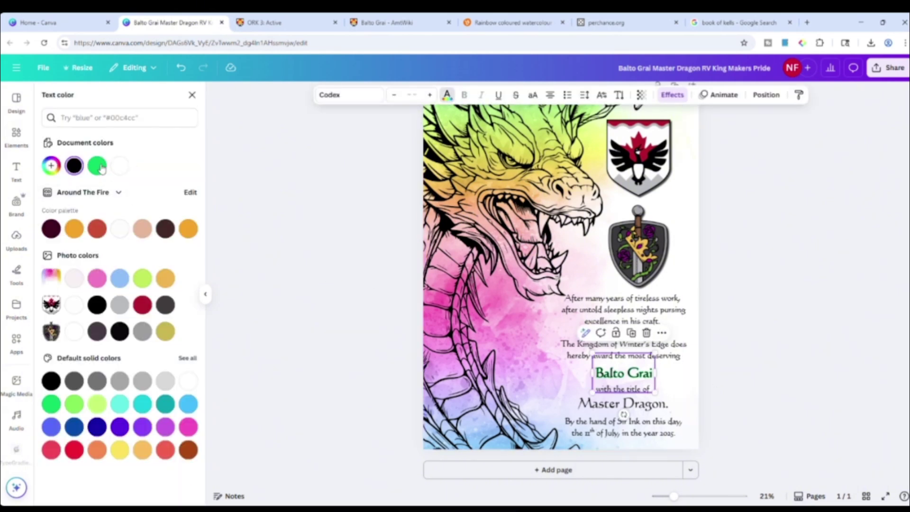
pyautogui.click(119, 165)
pyautogui.click(312, 274)
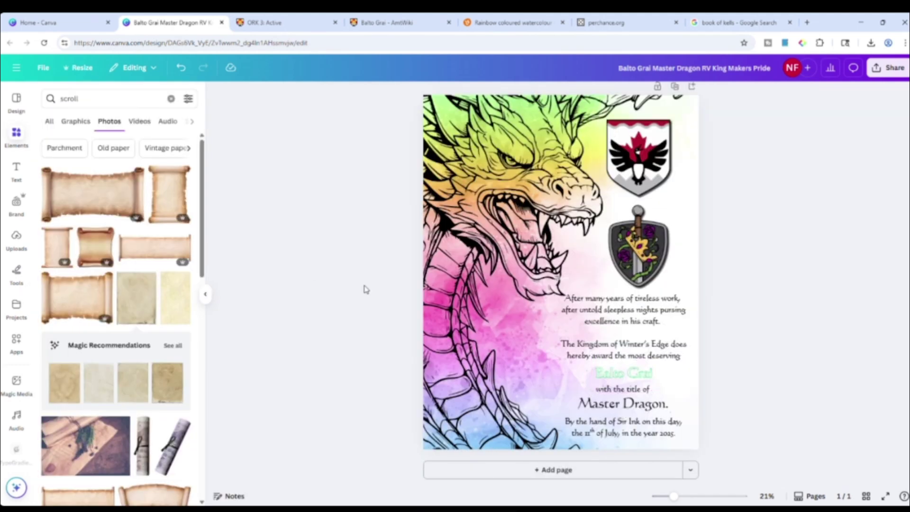
pyautogui.click(605, 374)
pyautogui.click(447, 95)
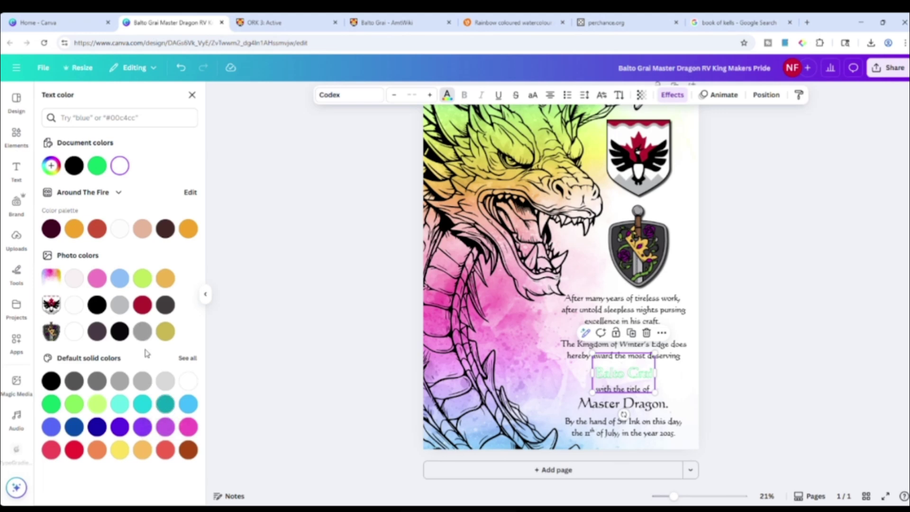
pyautogui.click(121, 280)
pyautogui.click(331, 324)
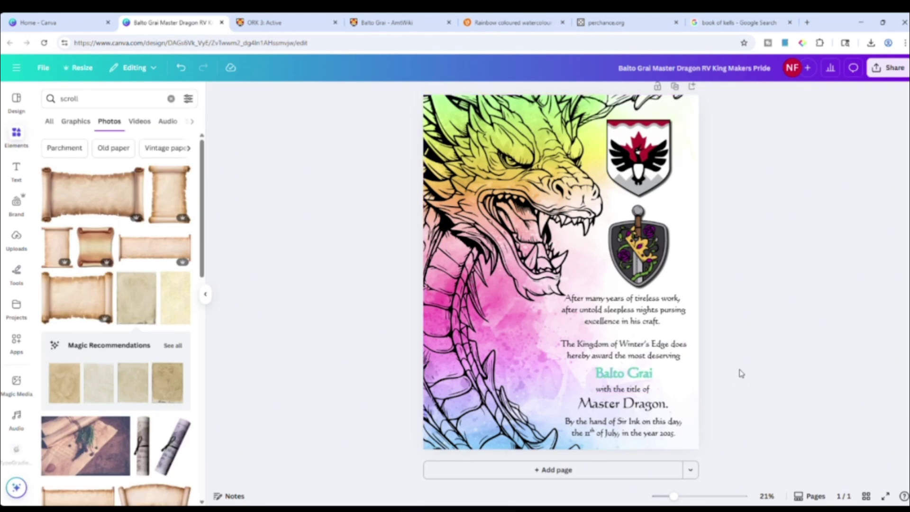
pyautogui.hotkey('ctrl', 'z')
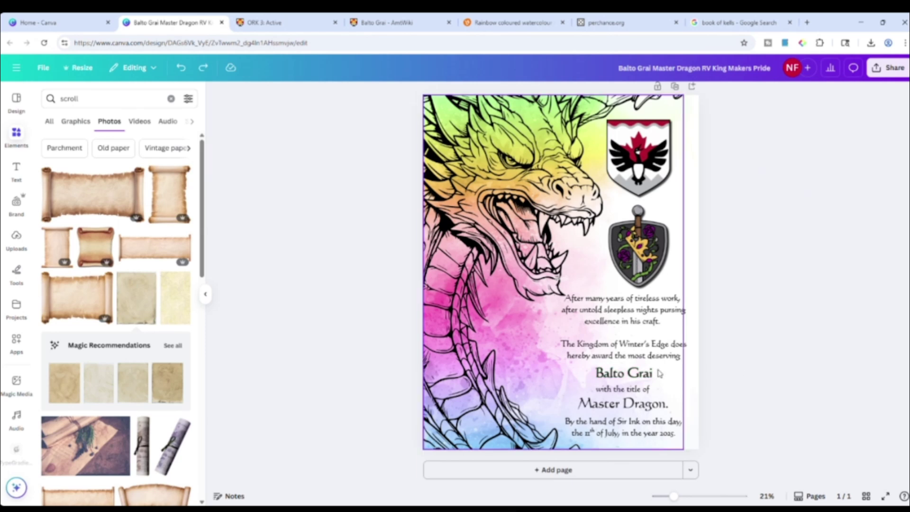
# - Remove the outline effect from the recipient name
pyautogui.click(624, 373)
pyautogui.click(679, 98)
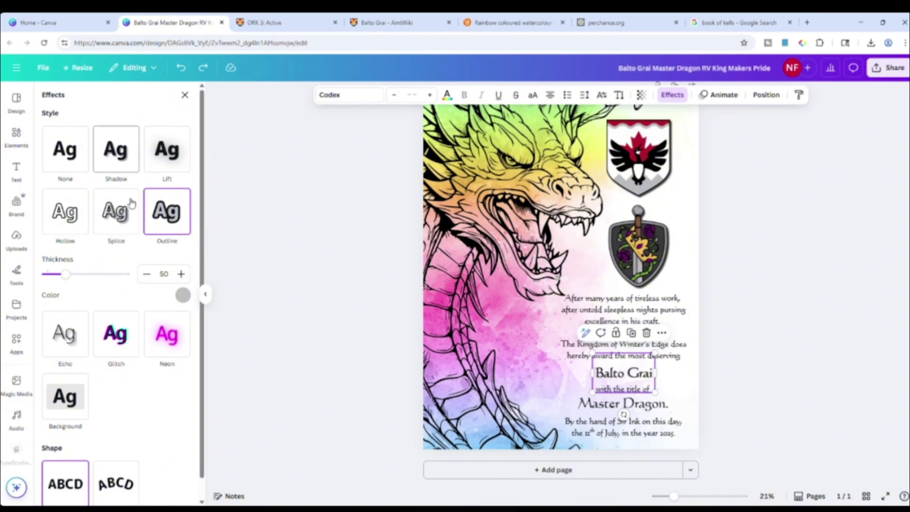
pyautogui.click(65, 149)
pyautogui.click(315, 279)
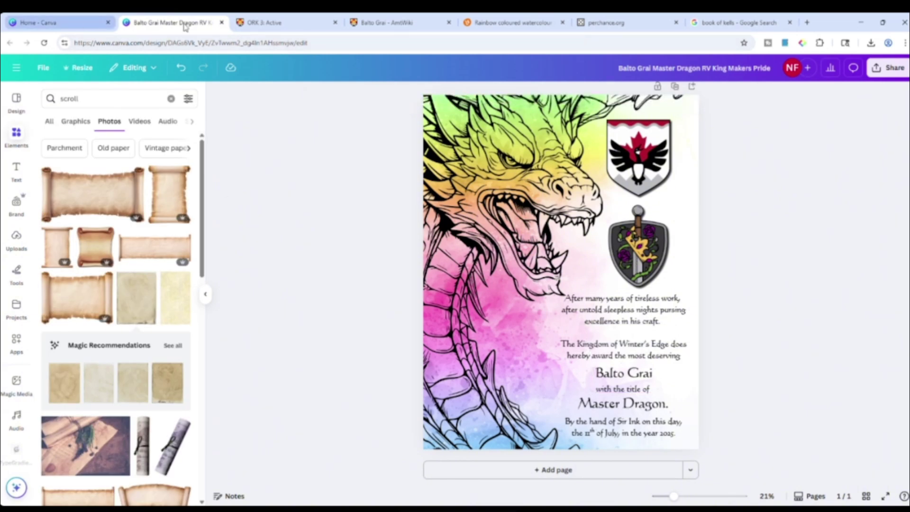
# - Reapply the outline in black and colour the name's letters yellow-green
pyautogui.click(608, 374)
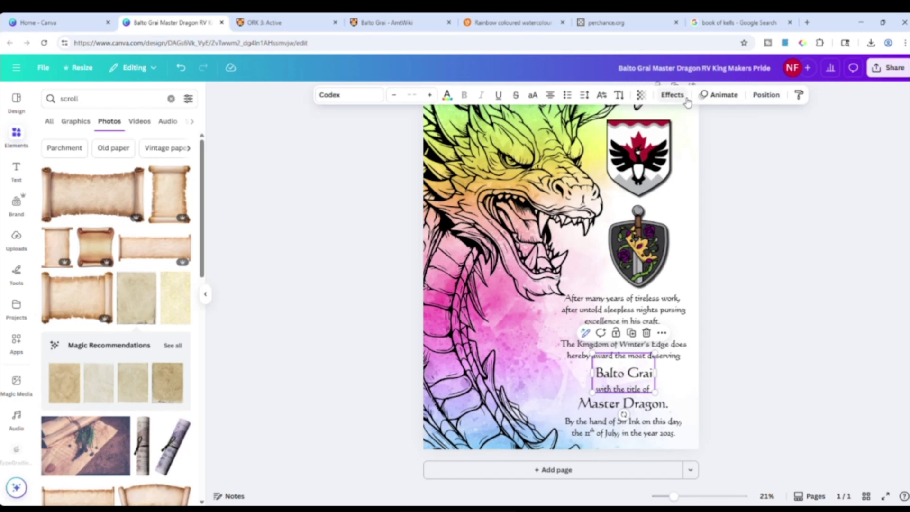
pyautogui.click(673, 95)
pyautogui.click(174, 208)
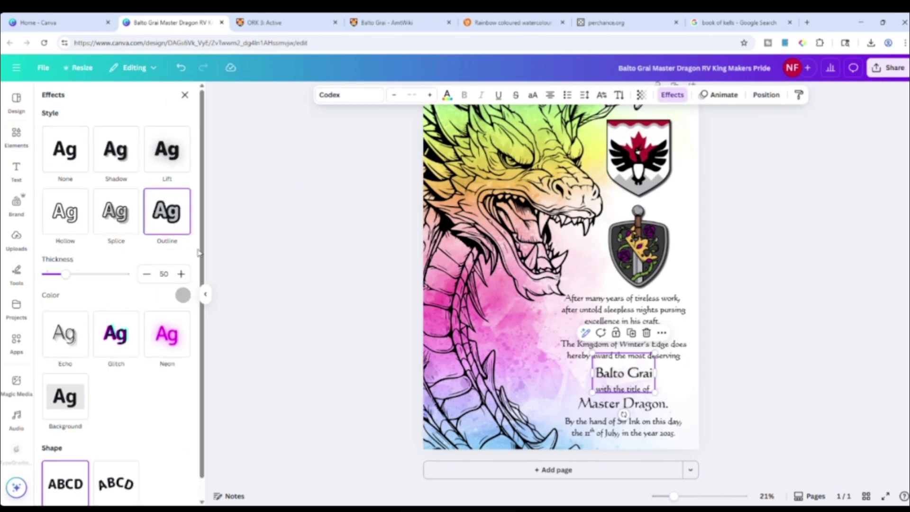
pyautogui.click(183, 295)
pyautogui.click(69, 344)
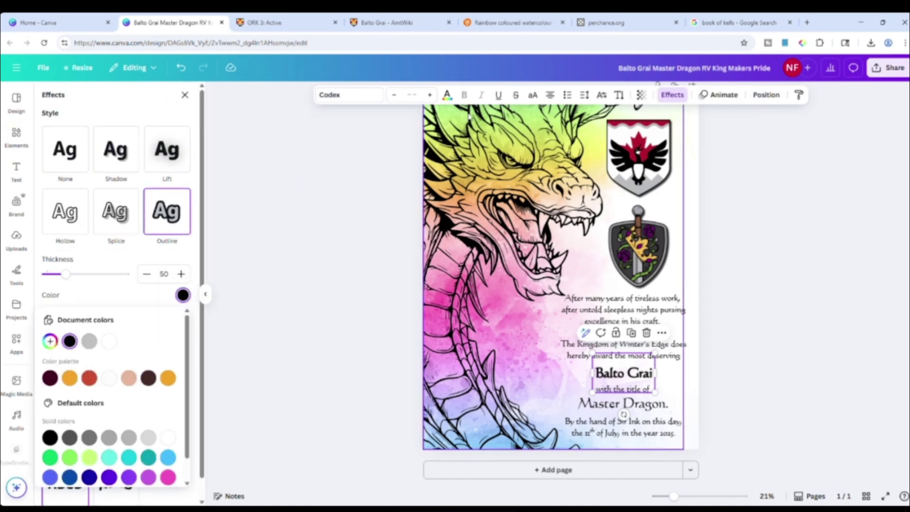
pyautogui.click(446, 95)
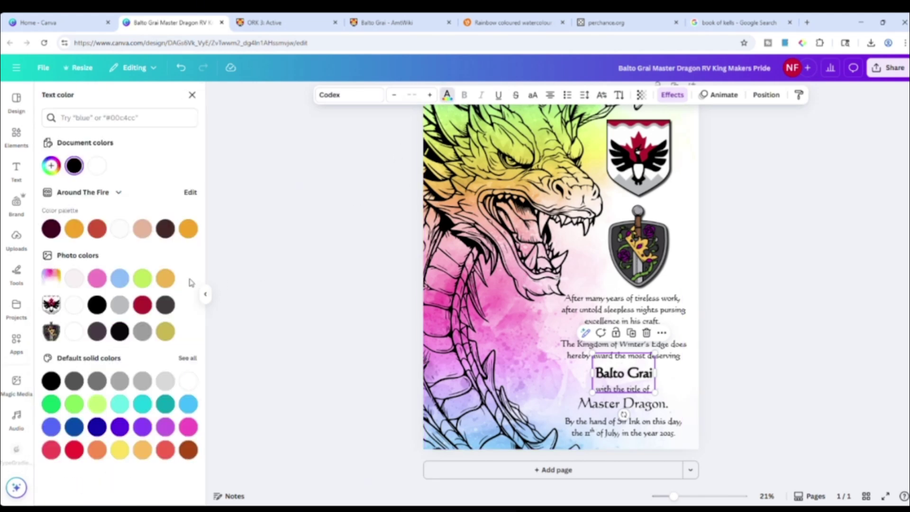
pyautogui.click(144, 283)
pyautogui.click(330, 314)
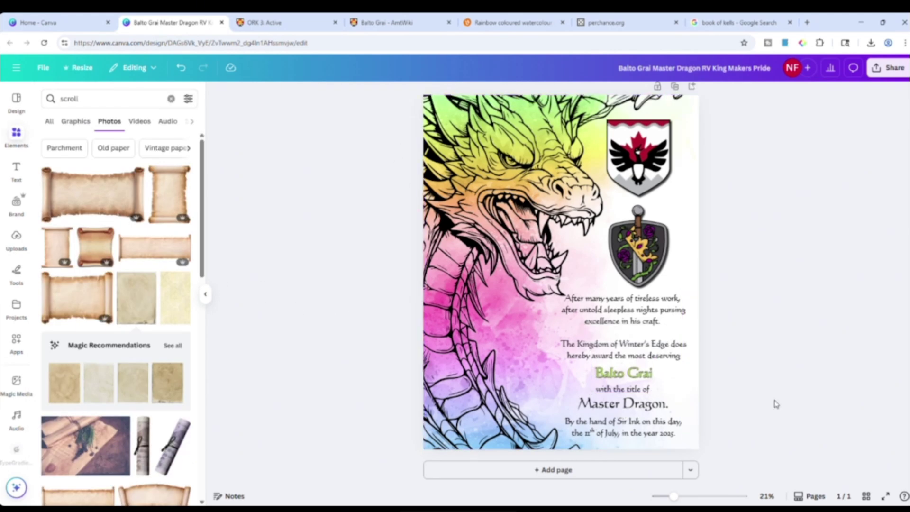
# - Thicken the name's outline to 181 and recolour its letters dark blue
pyautogui.click(628, 381)
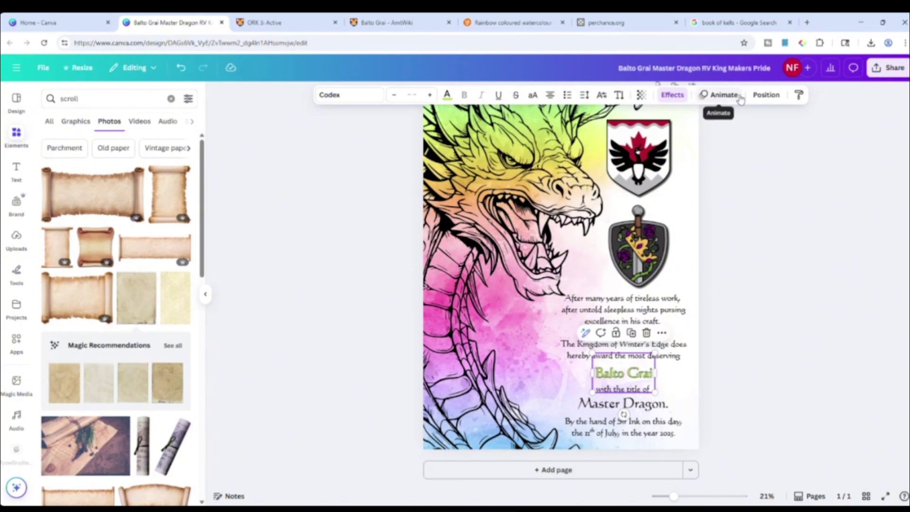
pyautogui.click(672, 95)
pyautogui.moveTo(70, 279); pyautogui.dragTo(102, 275)
pyautogui.click(290, 303)
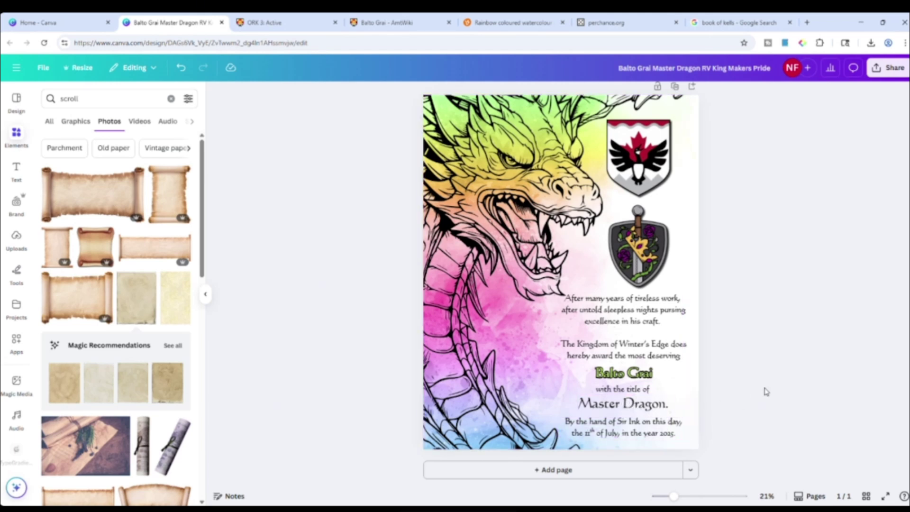
pyautogui.click(624, 373)
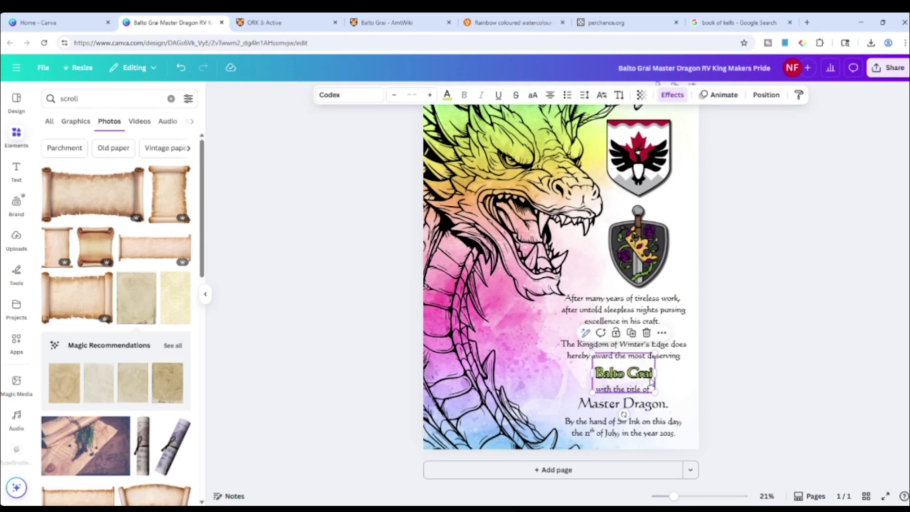
pyautogui.click(445, 97)
pyautogui.click(122, 279)
pyautogui.click(259, 293)
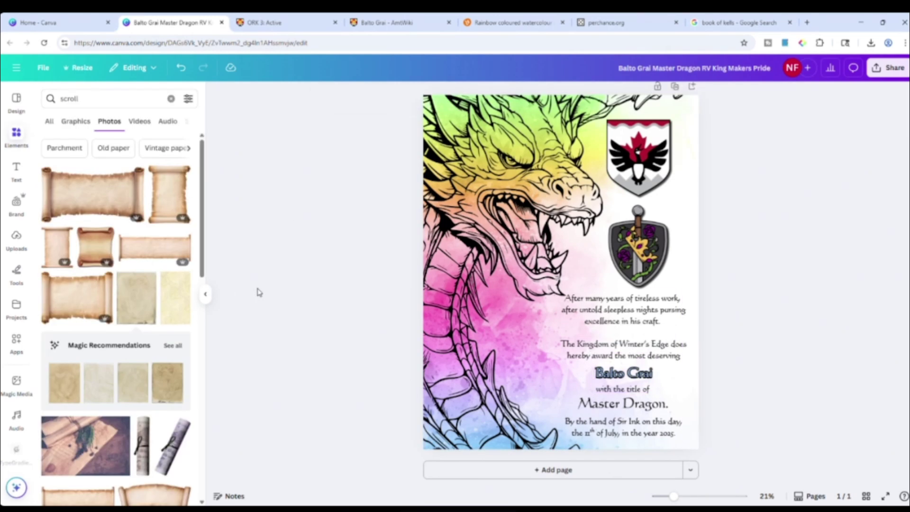
# - Lower the recipient name's Outline thickness slider from 147 to about 96
pyautogui.click(616, 373)
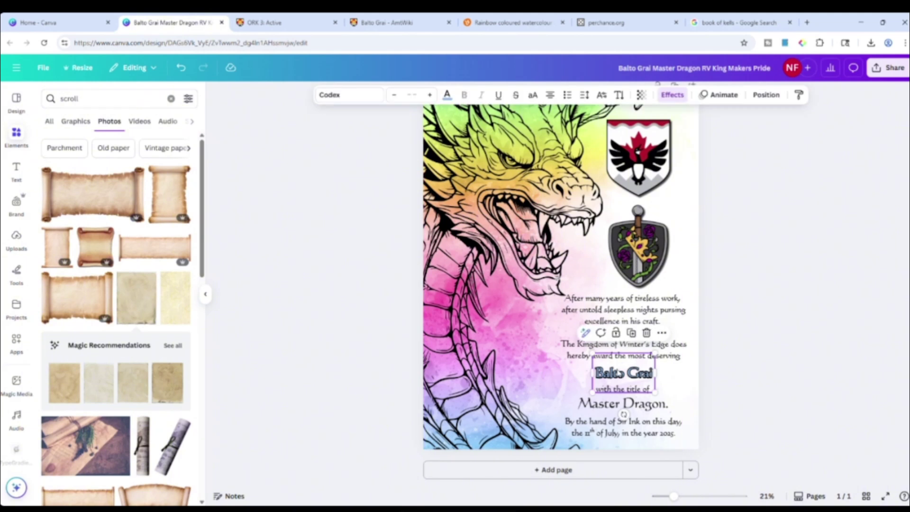
pyautogui.click(673, 95)
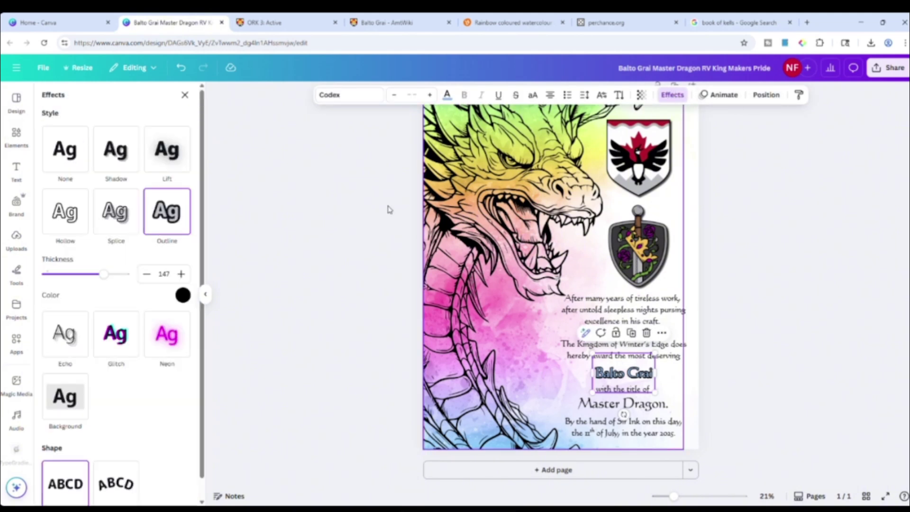
pyautogui.moveTo(109, 278); pyautogui.dragTo(85, 277)
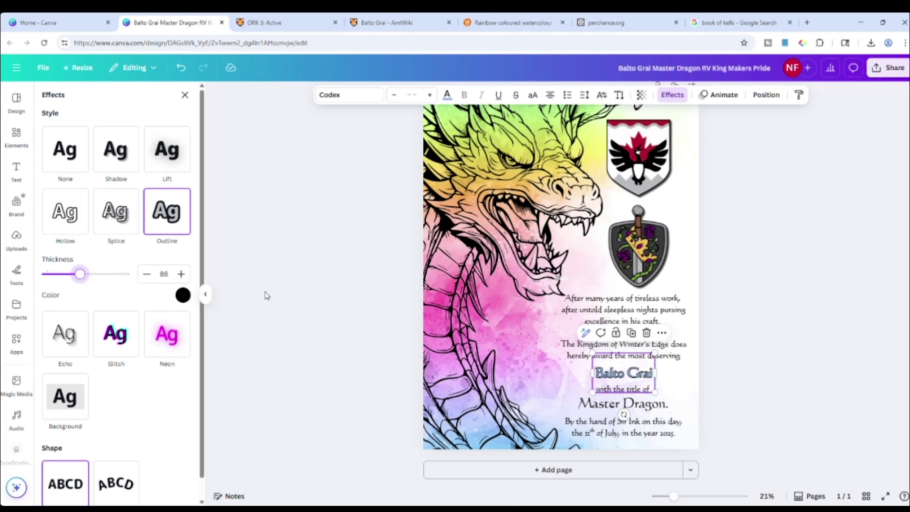
pyautogui.click(315, 249)
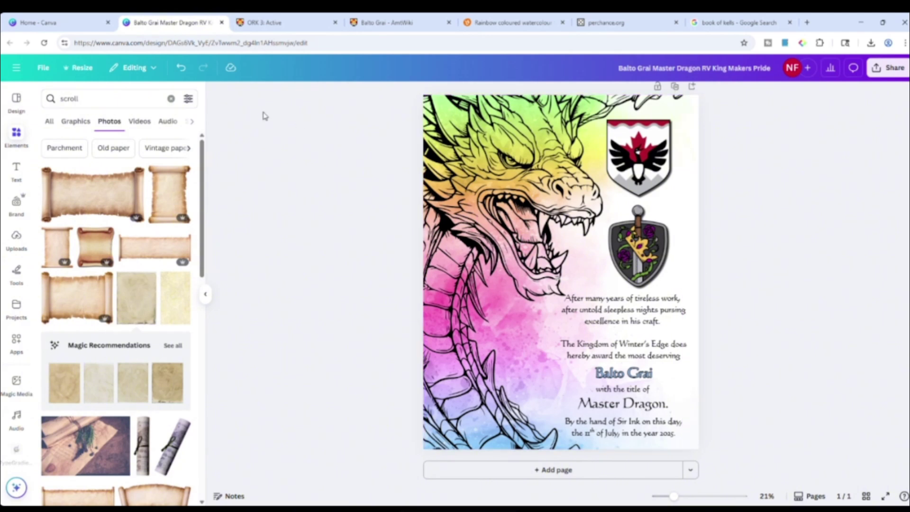
# - Undo four times to strip the outline and colours, leaving the name in plain black
pyautogui.click(181, 69)
pyautogui.click(180, 69)
pyautogui.click(180, 69)
pyautogui.click(181, 69)
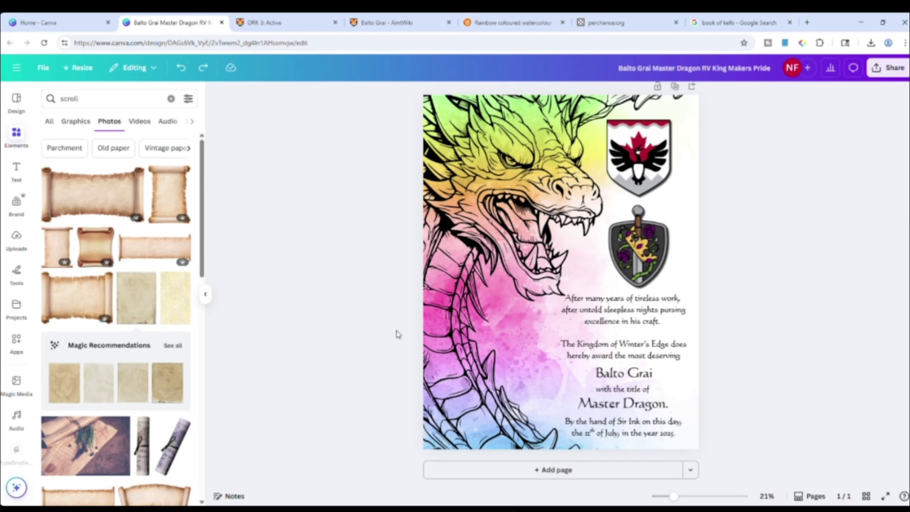
pyautogui.scroll(1, 421, 338)
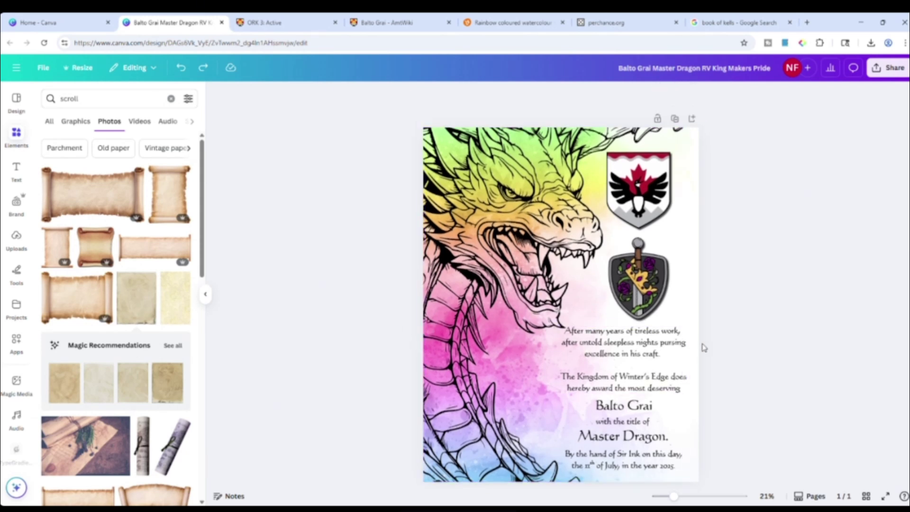
pyautogui.scroll(-1, 736, 346)
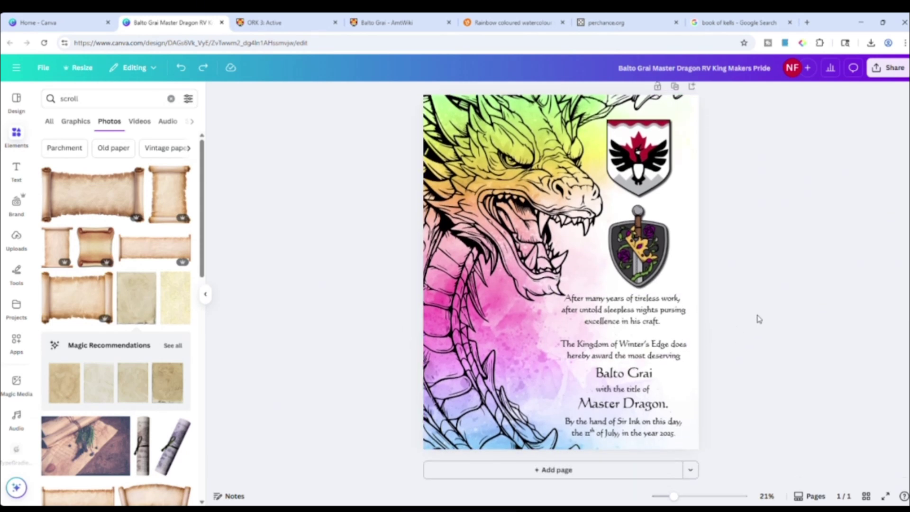
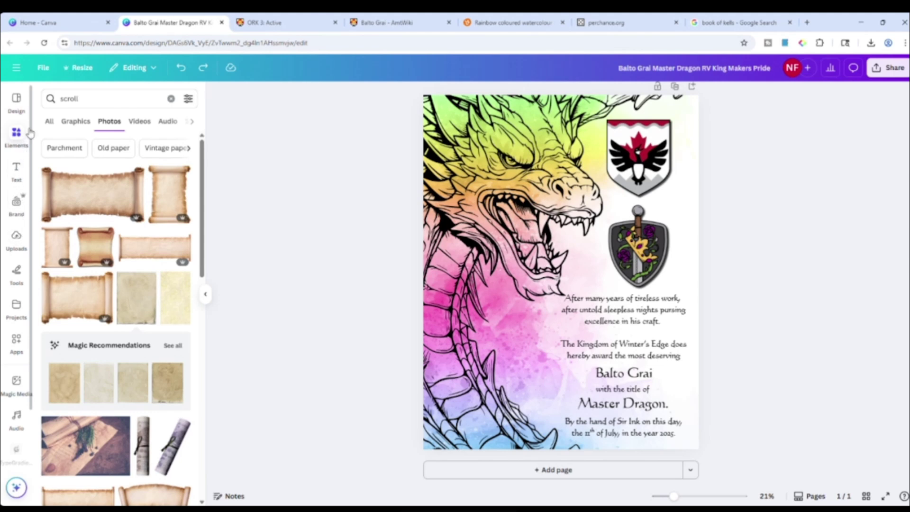
# - Replace the old 'scroll' search term with 'rainbow' and browse the results
pyautogui.click(98, 99)
pyautogui.moveTo(98, 99); pyautogui.dragTo(52, 98)
pyautogui.write('rai')
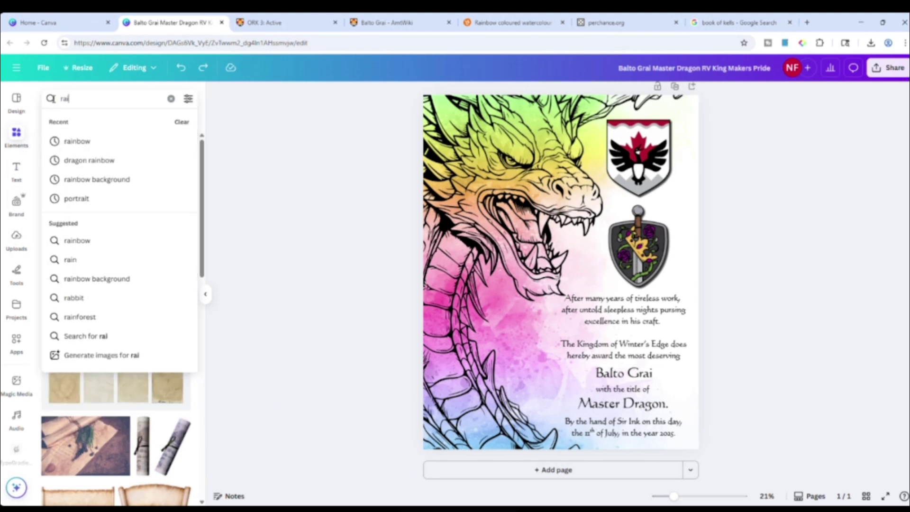
pyautogui.write('nbow')
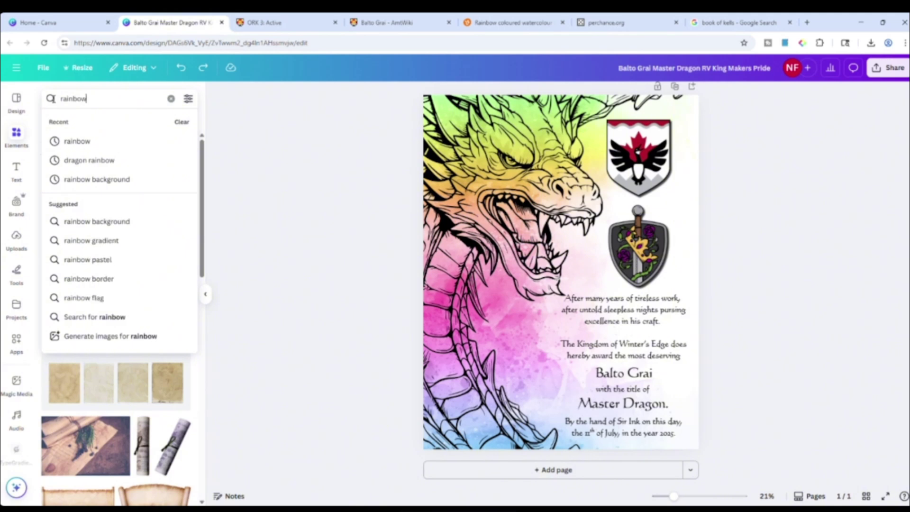
pyautogui.press('Return')
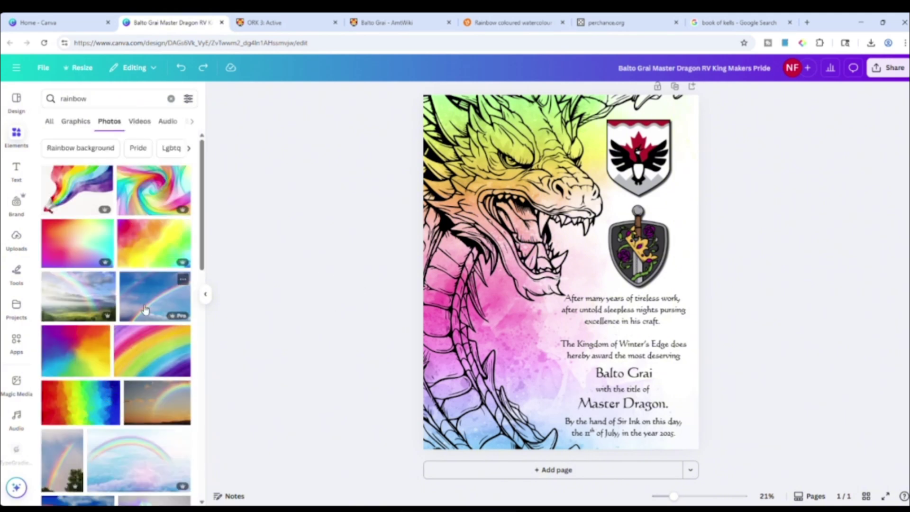
pyautogui.scroll(-6, 144, 296)
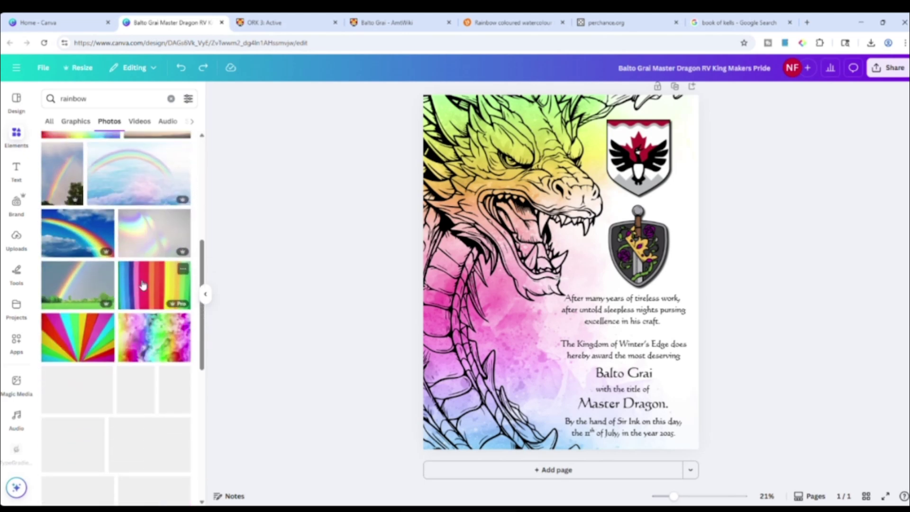
pyautogui.scroll(-3, 143, 284)
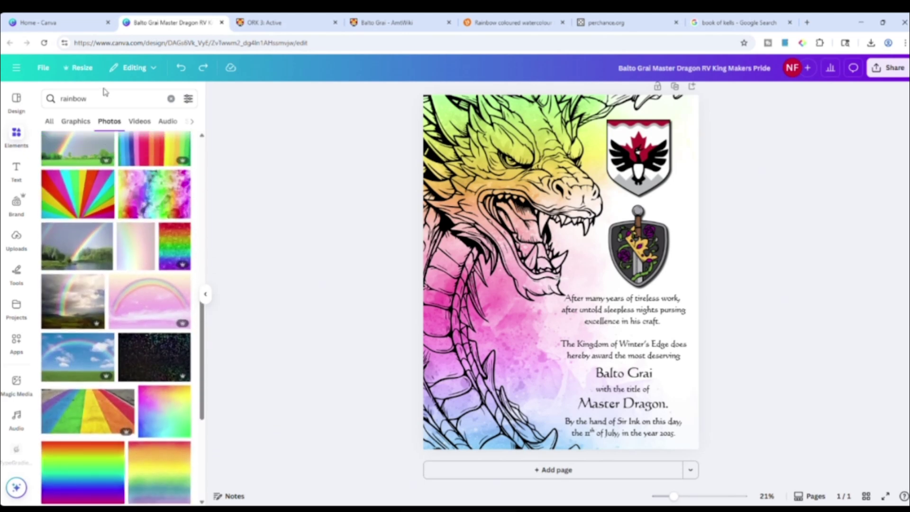
# - Refine the search to 'rainbow background' and scroll through the photo results
pyautogui.click(104, 98)
pyautogui.write('backgro')
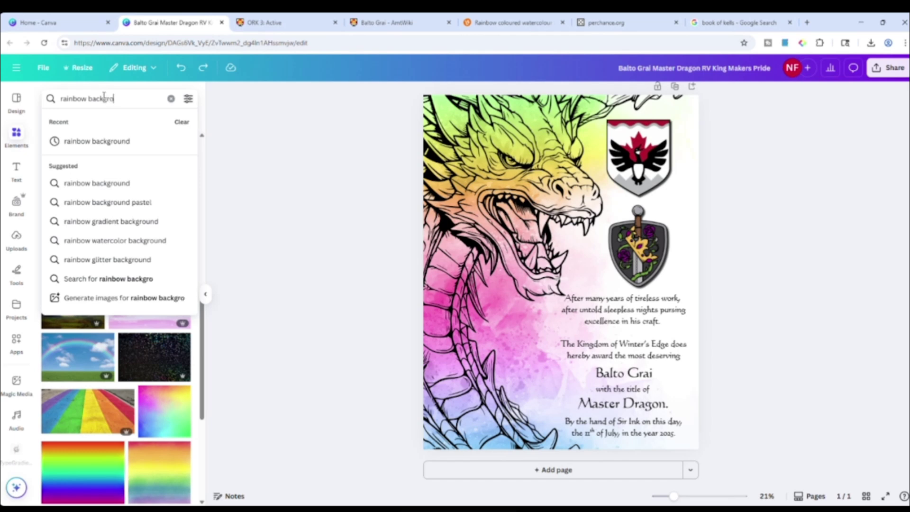
pyautogui.write('und')
pyautogui.press('Return')
pyautogui.scroll(-3, 144, 258)
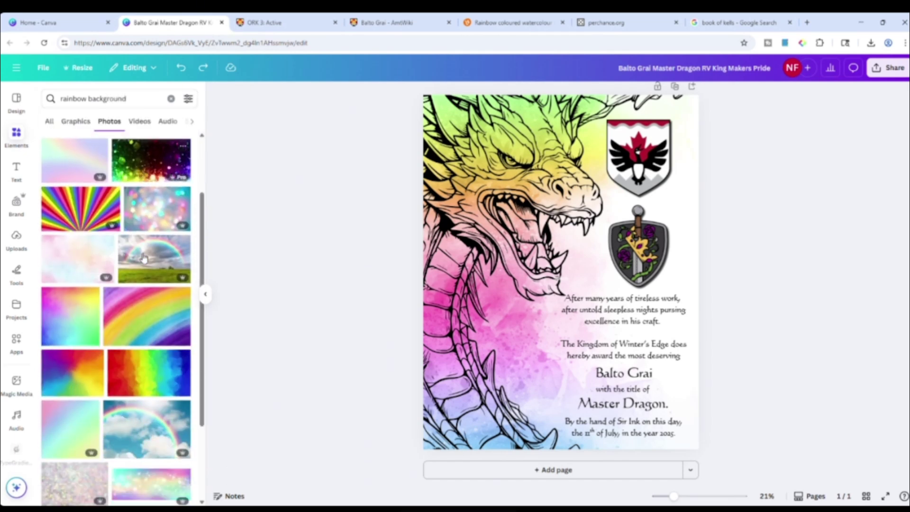
pyautogui.scroll(-5, 144, 257)
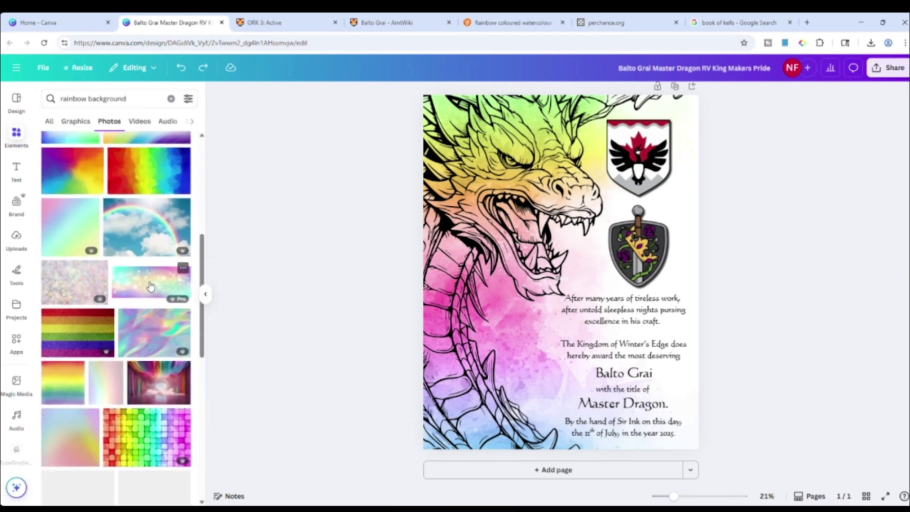
pyautogui.scroll(2, 150, 286)
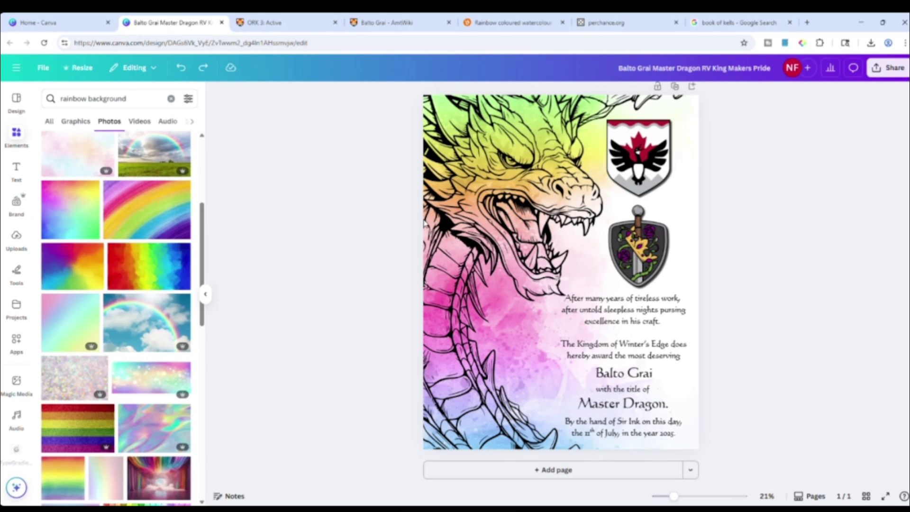
pyautogui.scroll(-4, 140, 306)
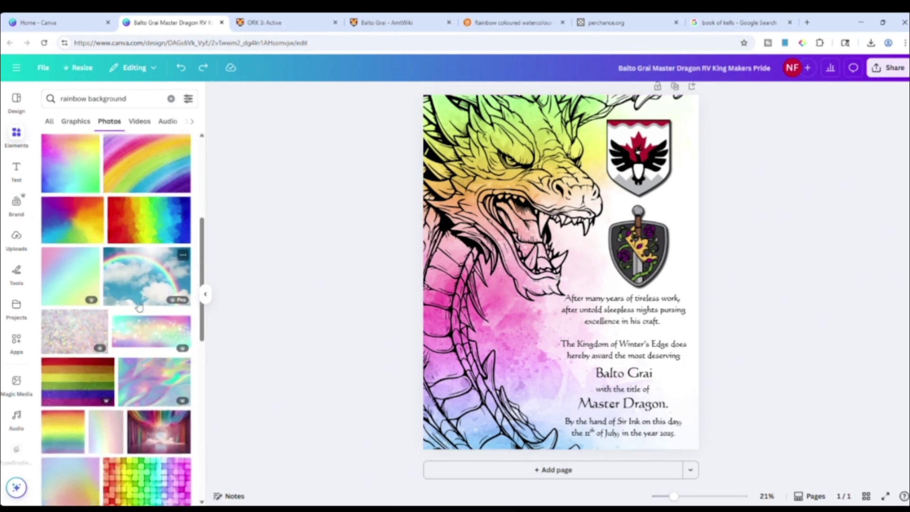
pyautogui.scroll(-7, 139, 306)
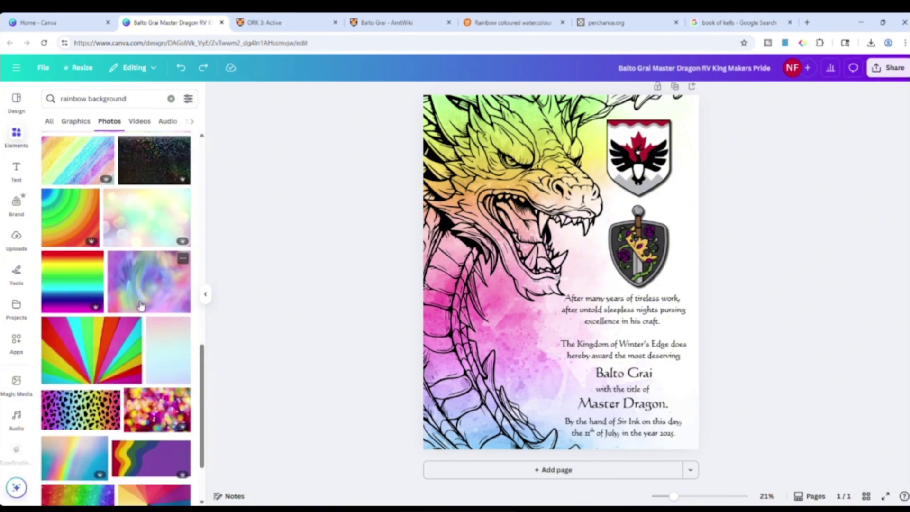
# - Add the red-to-violet rainbow gradient and size it as a strip down the page's left side
pyautogui.click(62, 284)
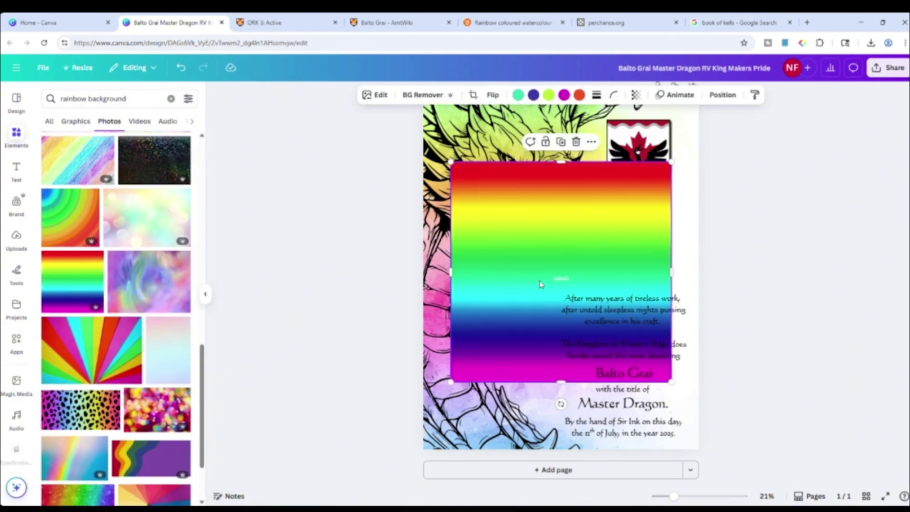
pyautogui.moveTo(542, 282); pyautogui.dragTo(549, 258)
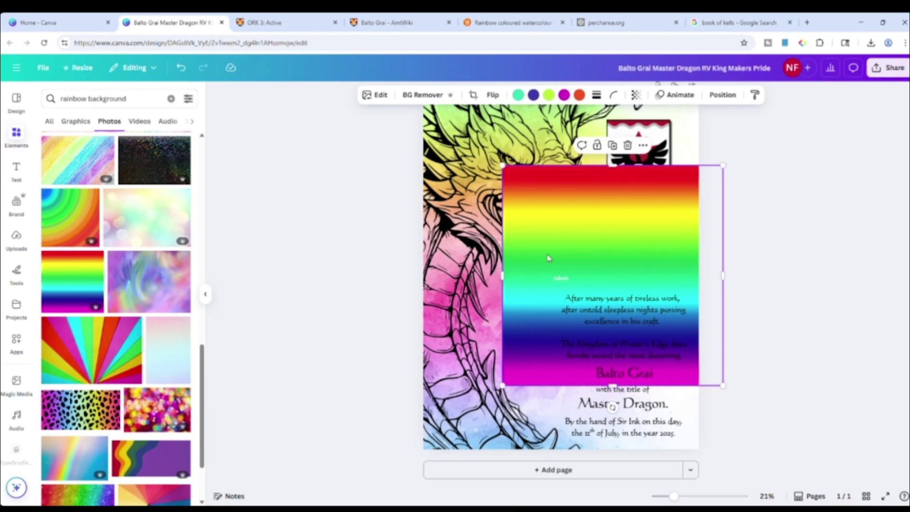
pyautogui.click(453, 411)
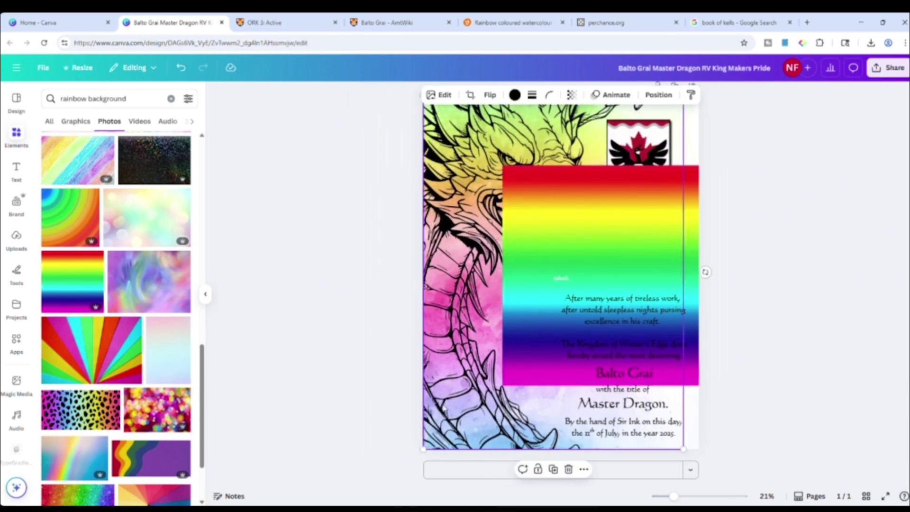
pyautogui.moveTo(608, 241); pyautogui.dragTo(577, 219)
pyautogui.hotkey('ctrl', 'z')
pyautogui.click(833, 198)
pyautogui.moveTo(685, 238); pyautogui.dragTo(608, 170)
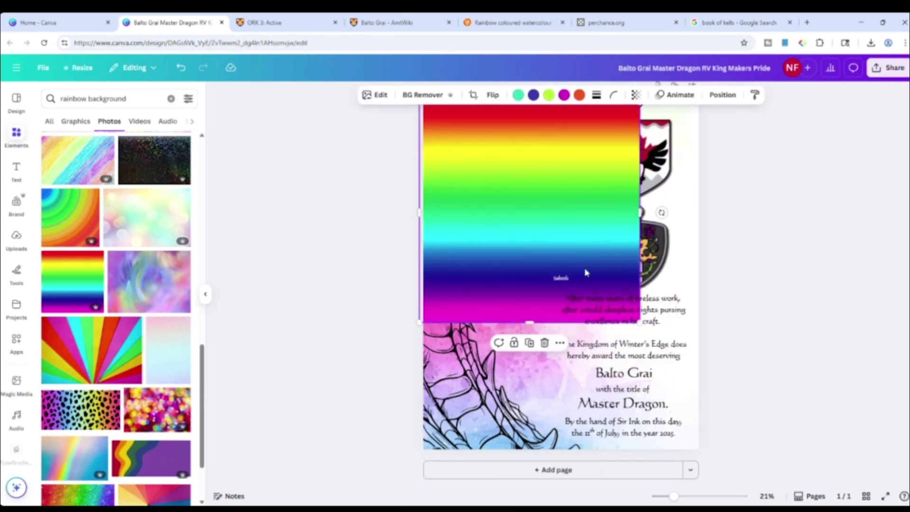
pyautogui.moveTo(530, 322); pyautogui.dragTo(525, 452)
pyautogui.moveTo(640, 277); pyautogui.dragTo(611, 278)
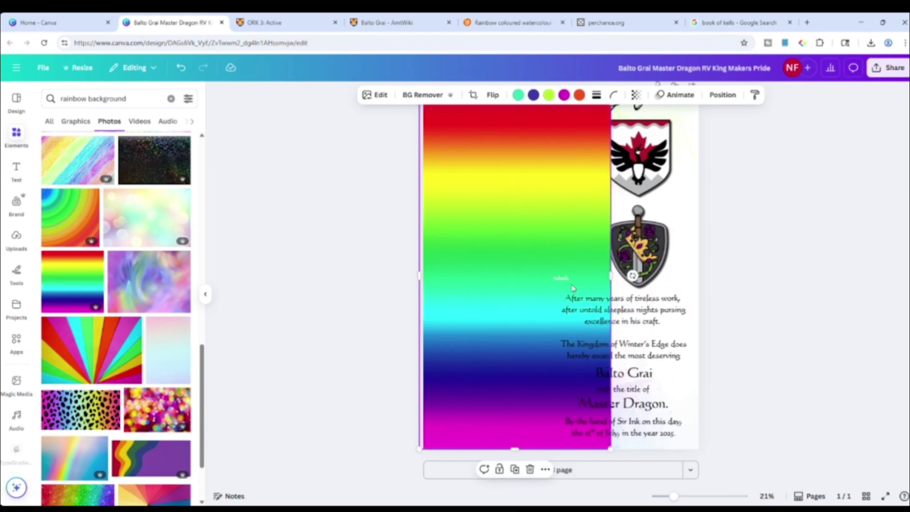
# - Send the gradient backward twice, behind the dragon, and set its transparency to 30
pyautogui.click(717, 96)
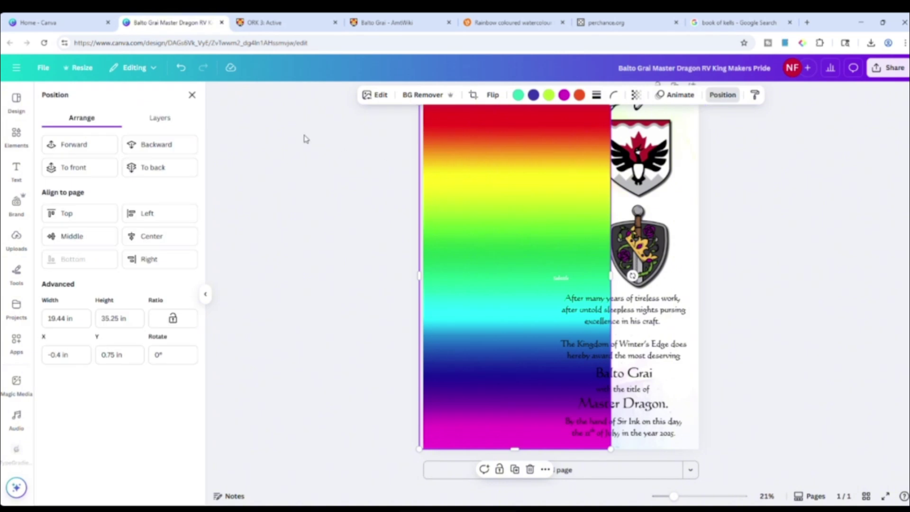
pyautogui.click(183, 146)
pyautogui.click(183, 145)
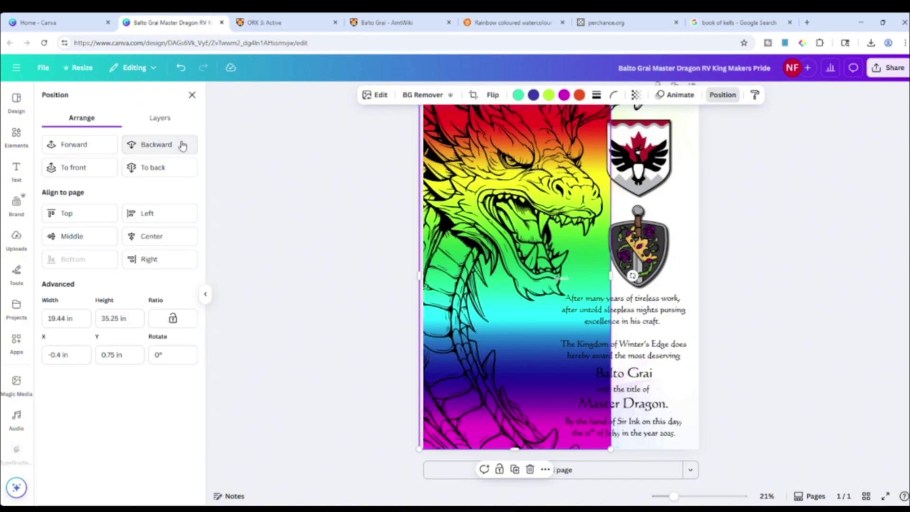
pyautogui.click(635, 94)
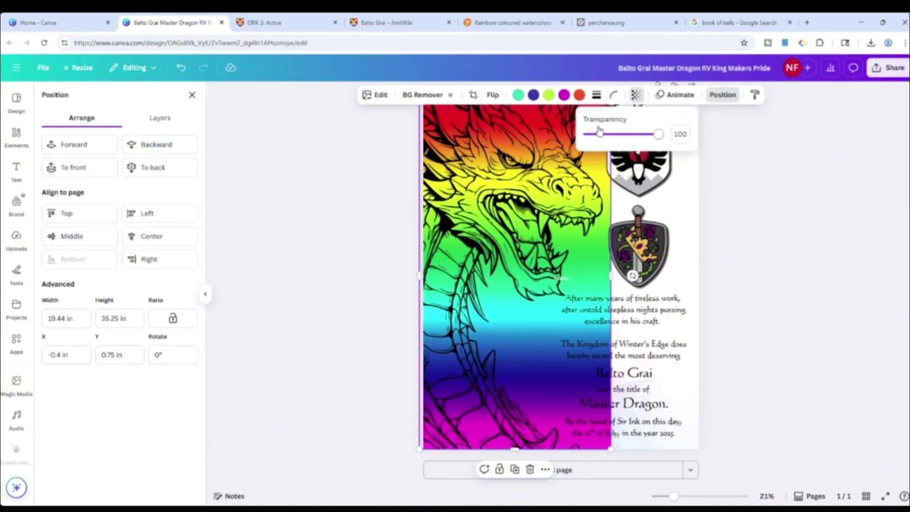
pyautogui.moveTo(656, 136); pyautogui.dragTo(622, 138)
# - Reposition the dragon line art and delete the pink watercolour background image
pyautogui.moveTo(545, 356); pyautogui.dragTo(360, 347)
pyautogui.moveTo(548, 228); pyautogui.dragTo(822, 288)
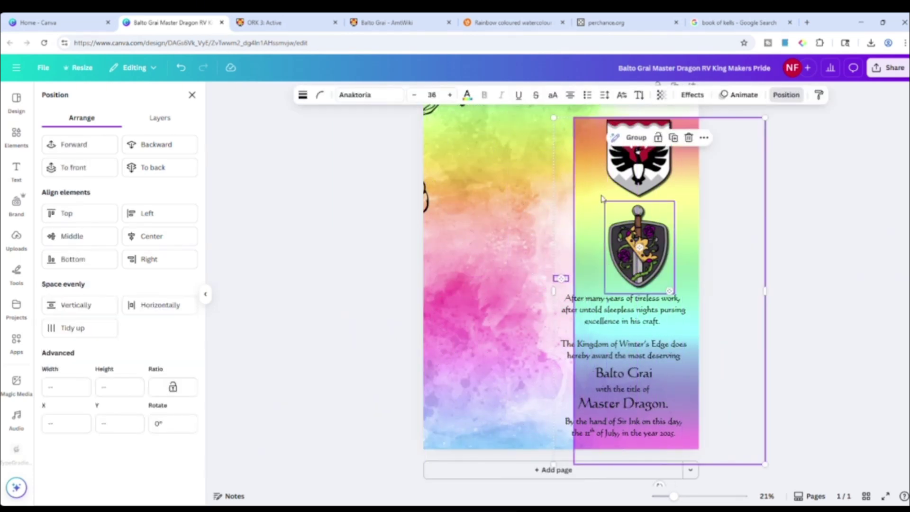
pyautogui.click(537, 176)
pyautogui.moveTo(538, 177); pyautogui.dragTo(720, 238)
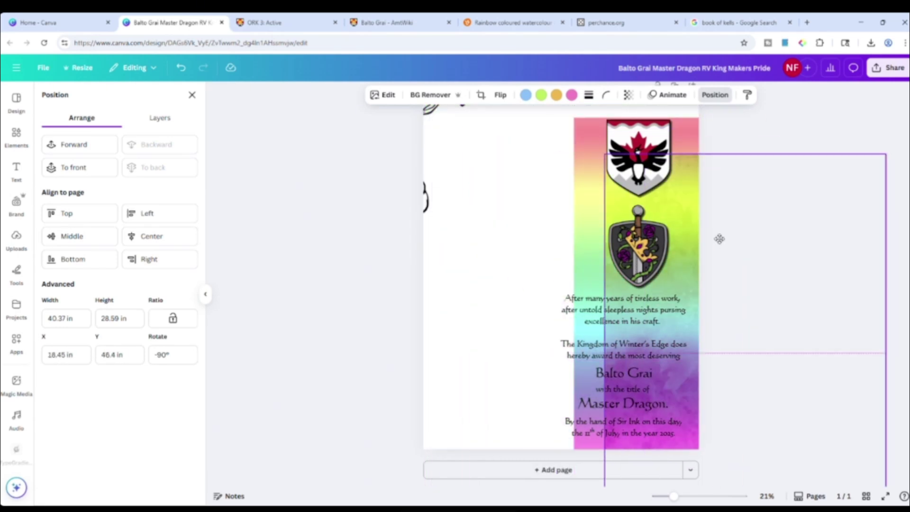
pyautogui.click(484, 191)
pyautogui.moveTo(501, 196); pyautogui.dragTo(626, 204)
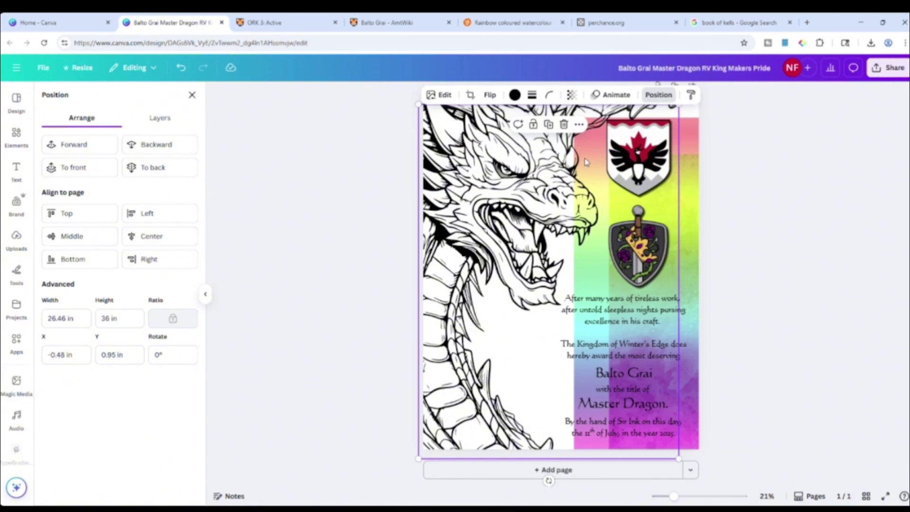
pyautogui.moveTo(587, 162); pyautogui.dragTo(577, 164)
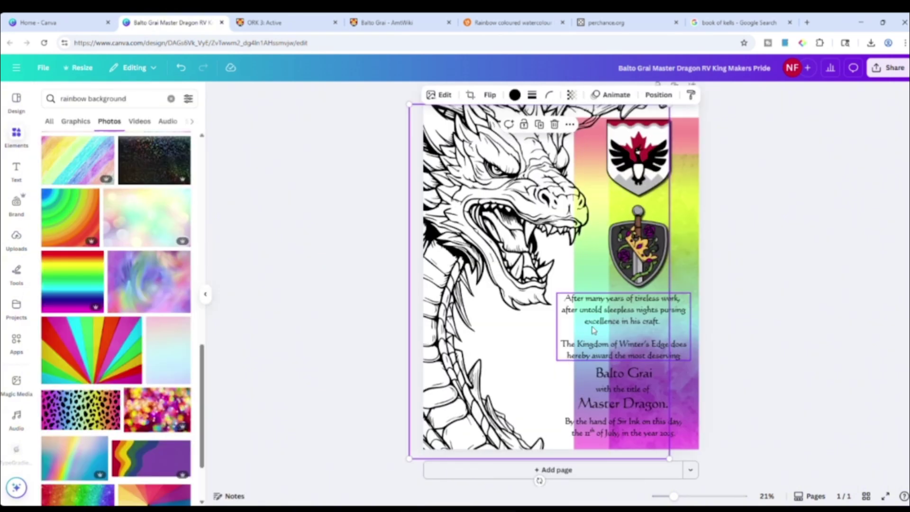
pyautogui.moveTo(596, 196)
pyautogui.mouseDown()
pyautogui.moveTo(580, 192)
pyautogui.moveTo(614, 192)
pyautogui.moveTo(606, 188)
pyautogui.mouseUp()
pyautogui.click(744, 124)
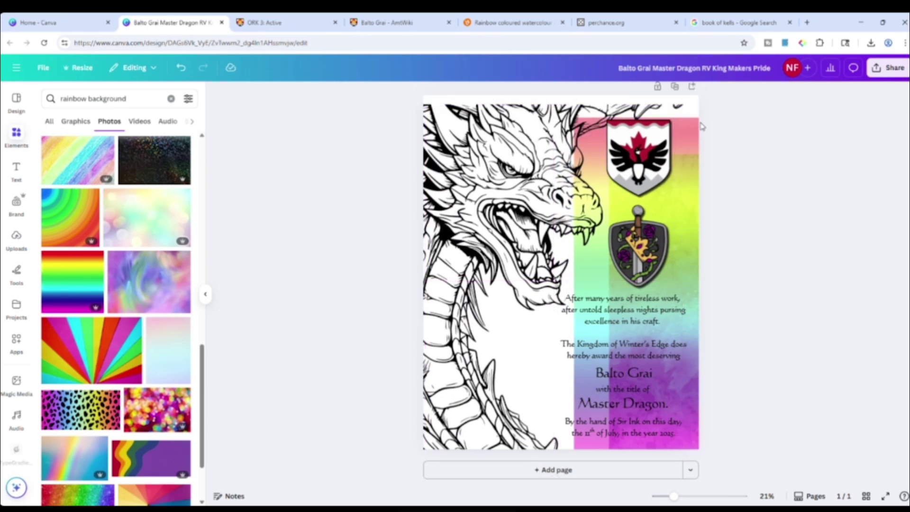
pyautogui.moveTo(702, 127); pyautogui.dragTo(836, 235)
pyautogui.press('Delete')
# - Enlarge the dragon slightly and move it lower on the page
pyautogui.click(574, 281)
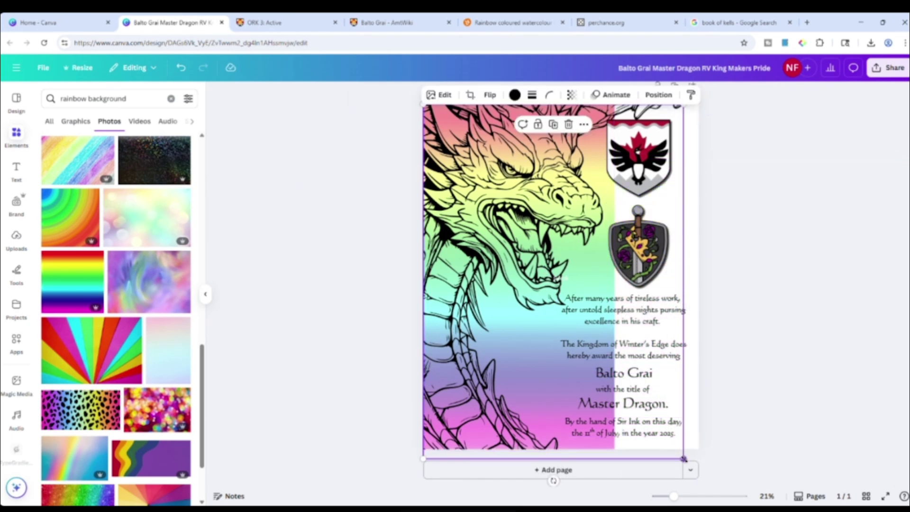
pyautogui.moveTo(683, 458); pyautogui.dragTo(669, 456)
pyautogui.click(806, 285)
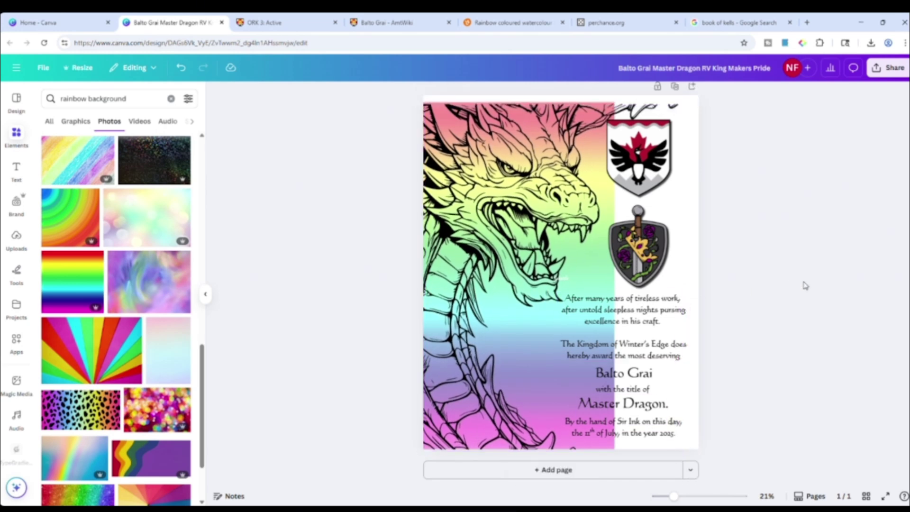
pyautogui.moveTo(527, 209); pyautogui.dragTo(530, 262)
pyautogui.click(487, 133)
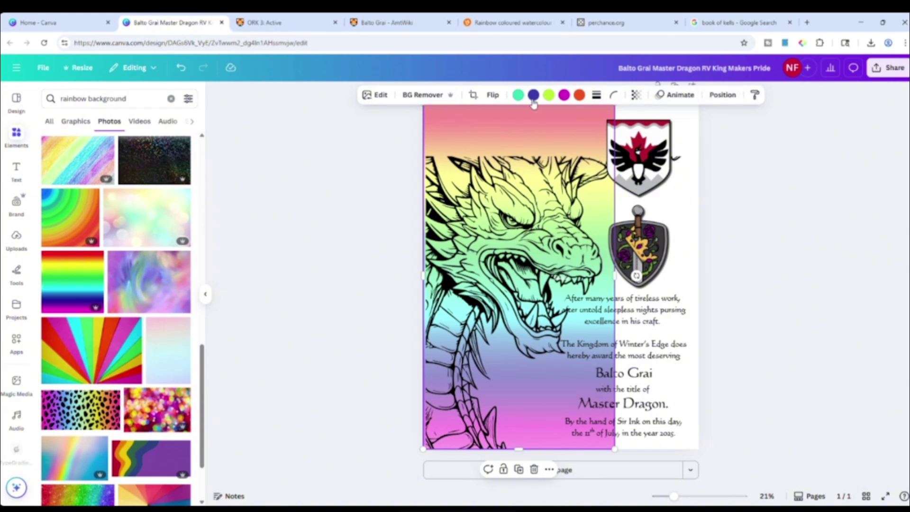
# - Look at the gradient's Blur effect settings in Edit, leaving without applying blur
pyautogui.click(376, 95)
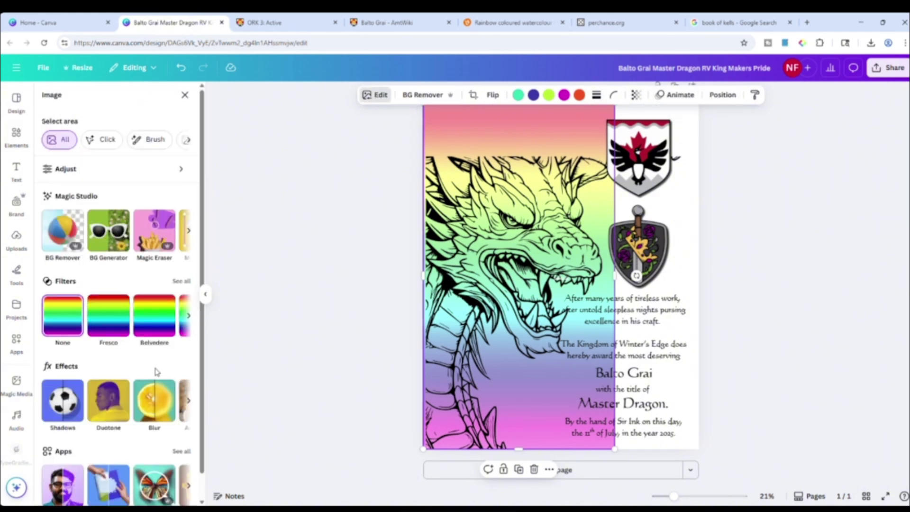
pyautogui.scroll(-1, 156, 373)
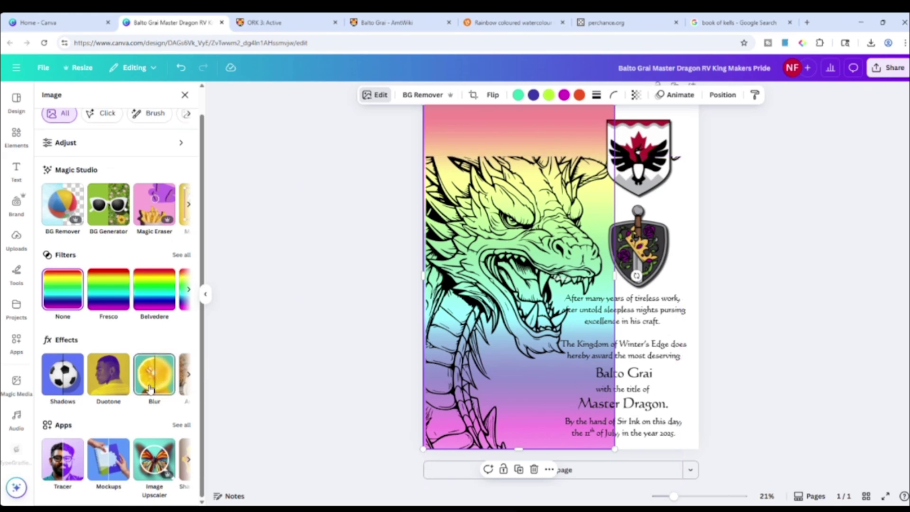
pyautogui.click(151, 390)
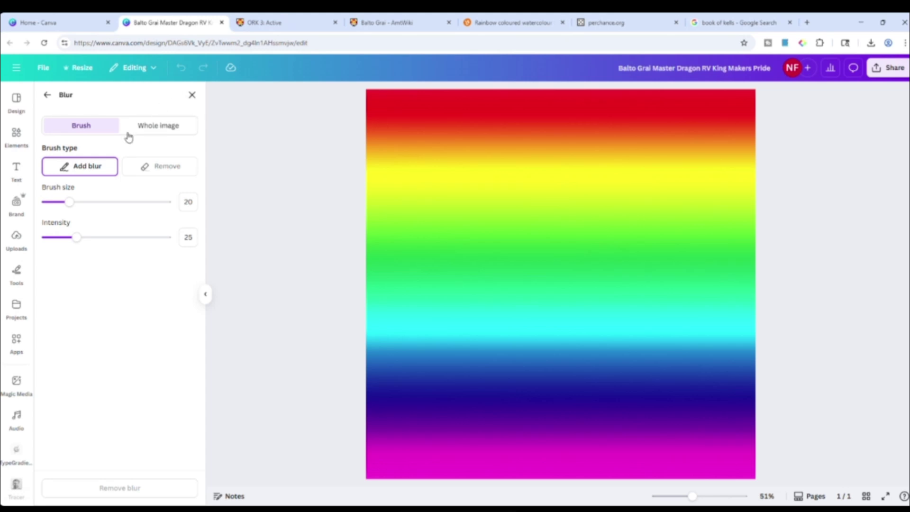
pyautogui.click(45, 95)
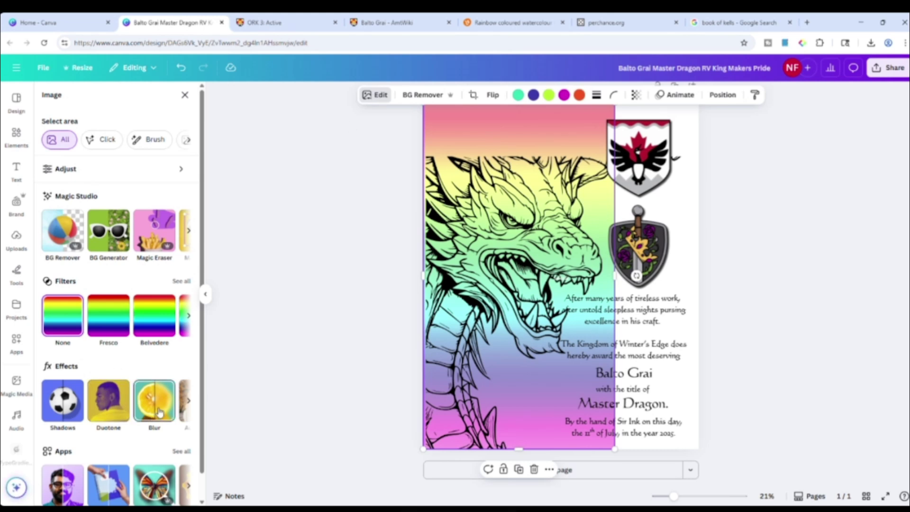
# - Blur the gradient's right strip with brush size 100 and intensity 100
pyautogui.click(188, 402)
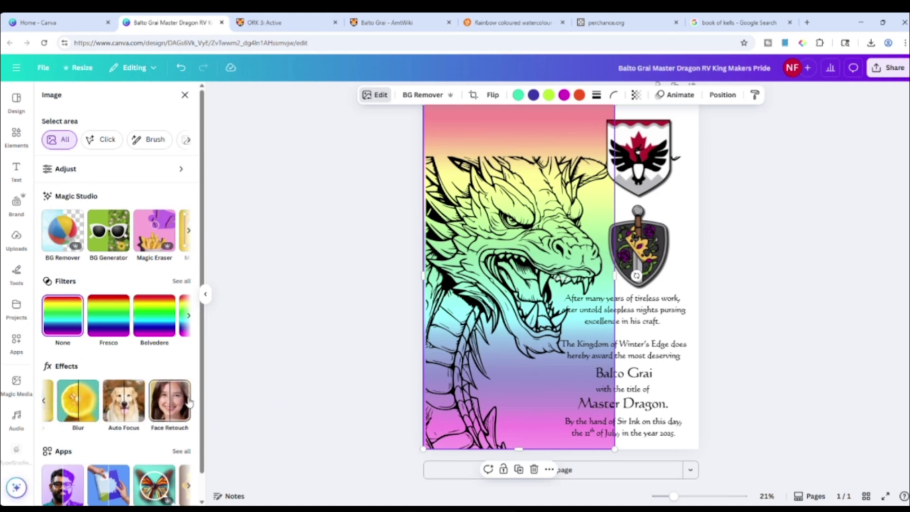
pyautogui.click(78, 401)
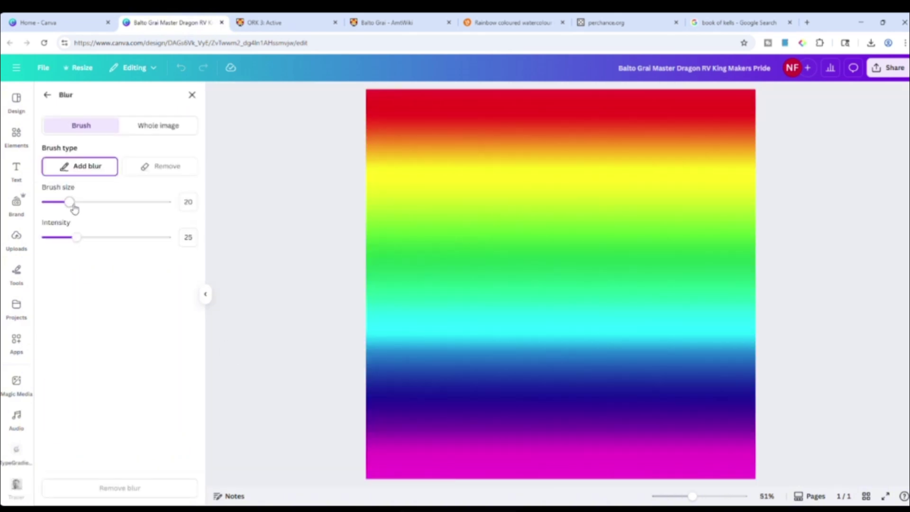
pyautogui.moveTo(74, 209); pyautogui.dragTo(203, 210)
pyautogui.moveTo(712, 121)
pyautogui.mouseDown()
pyautogui.moveTo(727, 235)
pyautogui.moveTo(723, 342)
pyautogui.moveTo(738, 459)
pyautogui.moveTo(750, 344)
pyautogui.moveTo(734, 130)
pyautogui.moveTo(706, 111)
pyautogui.moveTo(681, 136)
pyautogui.moveTo(691, 294)
pyautogui.moveTo(679, 433)
pyautogui.moveTo(701, 447)
pyautogui.moveTo(711, 442)
pyautogui.moveTo(710, 365)
pyautogui.moveTo(669, 154)
pyautogui.moveTo(698, 115)
pyautogui.moveTo(732, 114)
pyautogui.mouseUp()
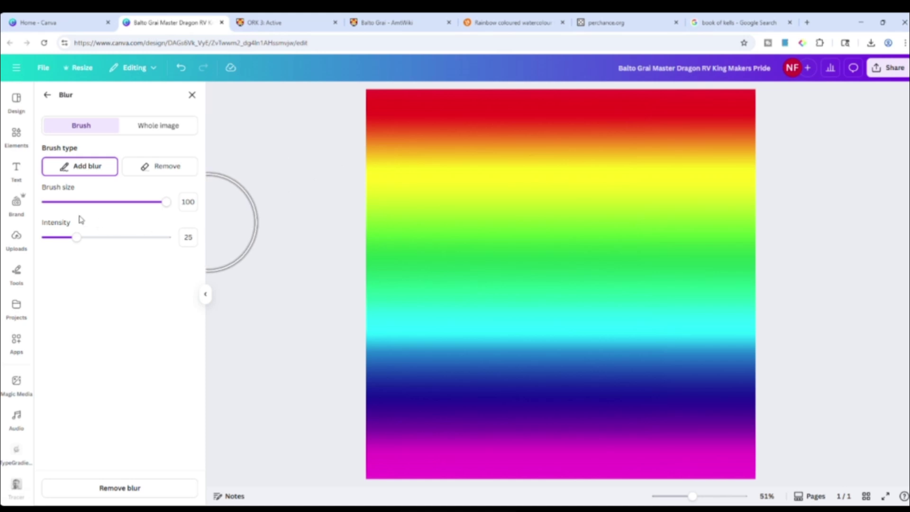
pyautogui.moveTo(102, 246); pyautogui.dragTo(166, 238)
pyautogui.moveTo(701, 142)
pyautogui.mouseDown()
pyautogui.moveTo(727, 158)
pyautogui.moveTo(737, 442)
pyautogui.moveTo(725, 113)
pyautogui.moveTo(690, 358)
pyautogui.moveTo(706, 459)
pyautogui.moveTo(705, 117)
pyautogui.moveTo(752, 109)
pyautogui.moveTo(668, 107)
pyautogui.moveTo(658, 295)
pyautogui.moveTo(675, 451)
pyautogui.mouseUp()
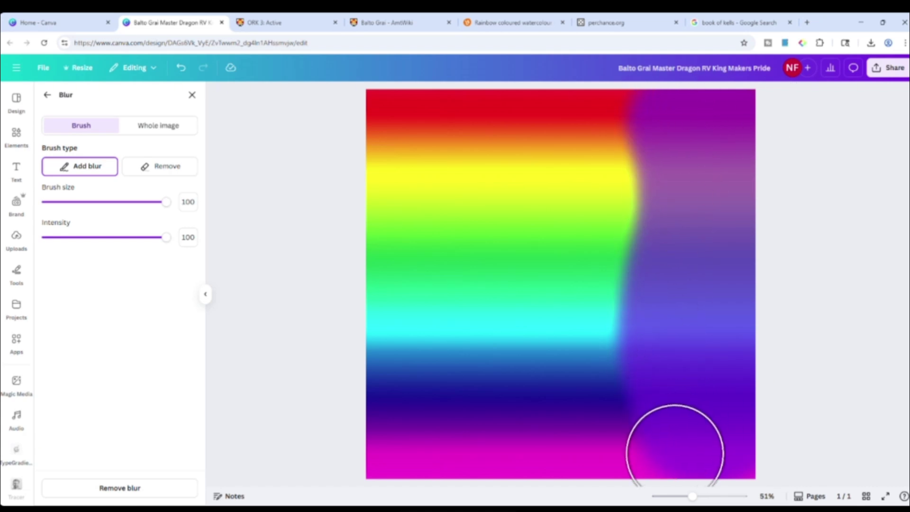
pyautogui.moveTo(703, 178)
pyautogui.mouseDown()
pyautogui.moveTo(691, 122)
pyautogui.moveTo(634, 149)
pyautogui.moveTo(669, 120)
pyautogui.moveTo(691, 402)
pyautogui.moveTo(632, 380)
pyautogui.moveTo(621, 116)
pyautogui.moveTo(704, 427)
pyautogui.moveTo(738, 128)
pyautogui.moveTo(738, 450)
pyautogui.moveTo(738, 437)
pyautogui.mouseUp()
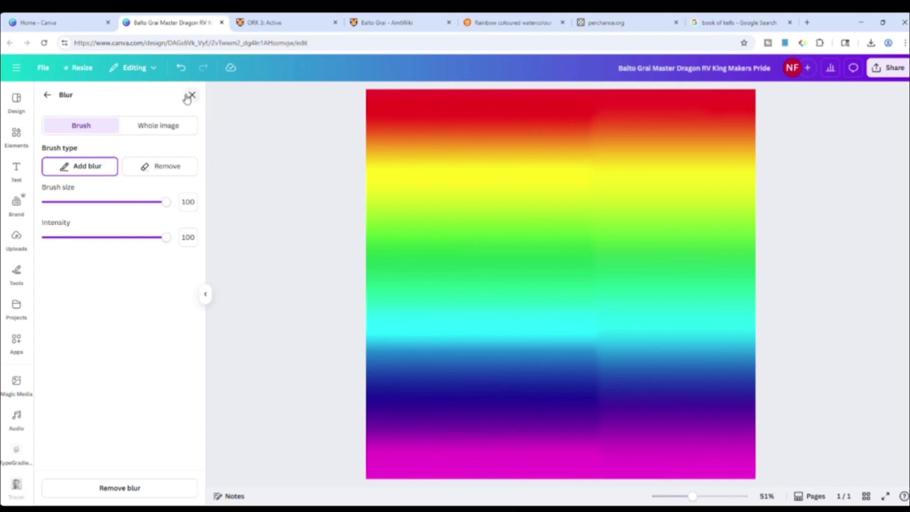
pyautogui.click(191, 96)
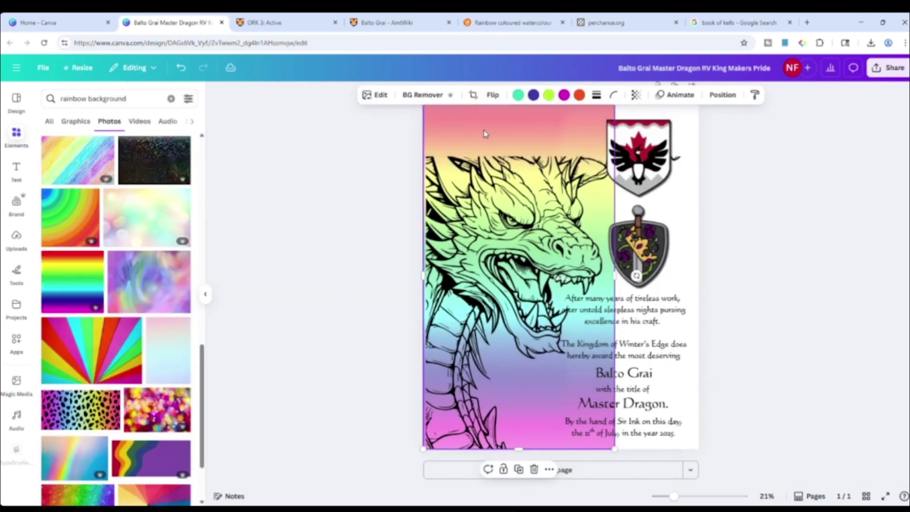
# - Shift the rainbow gradient left across the dragon
pyautogui.moveTo(484, 134); pyautogui.dragTo(573, 134)
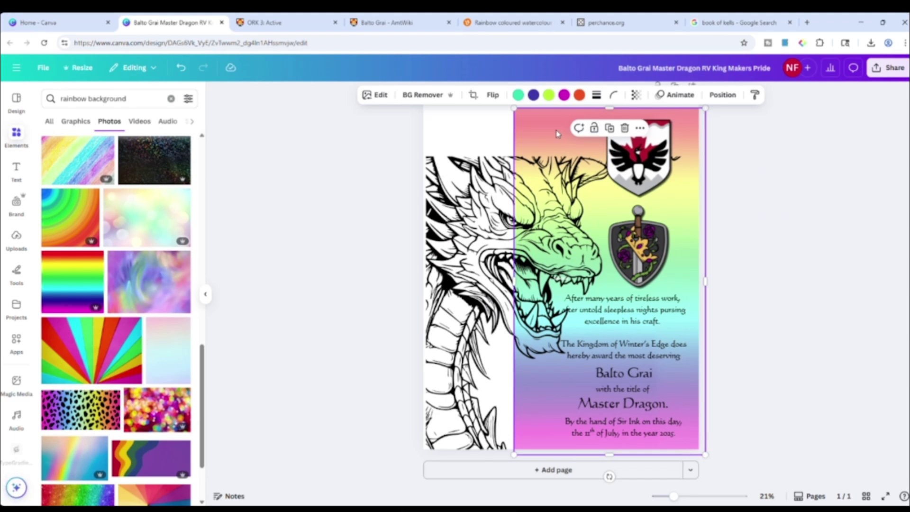
pyautogui.moveTo(555, 142); pyautogui.dragTo(530, 142)
pyautogui.hotkey('ctrl', 'z')
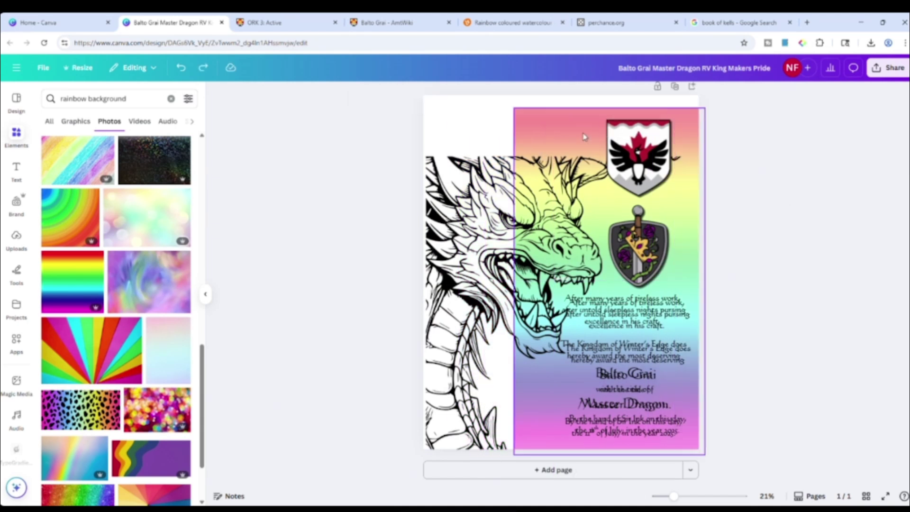
pyautogui.moveTo(559, 135); pyautogui.dragTo(446, 128)
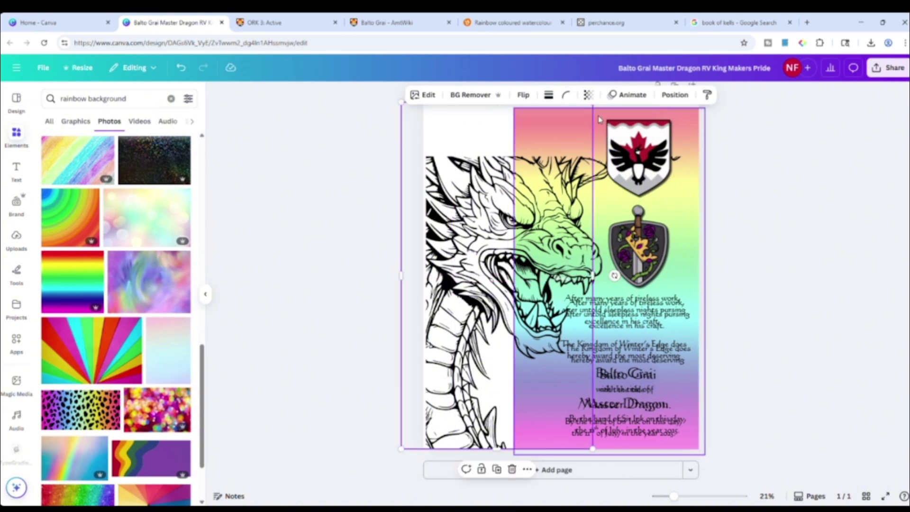
# - Move the gradient's layer higher in the Position Layers list
pyautogui.click(673, 95)
pyautogui.click(161, 118)
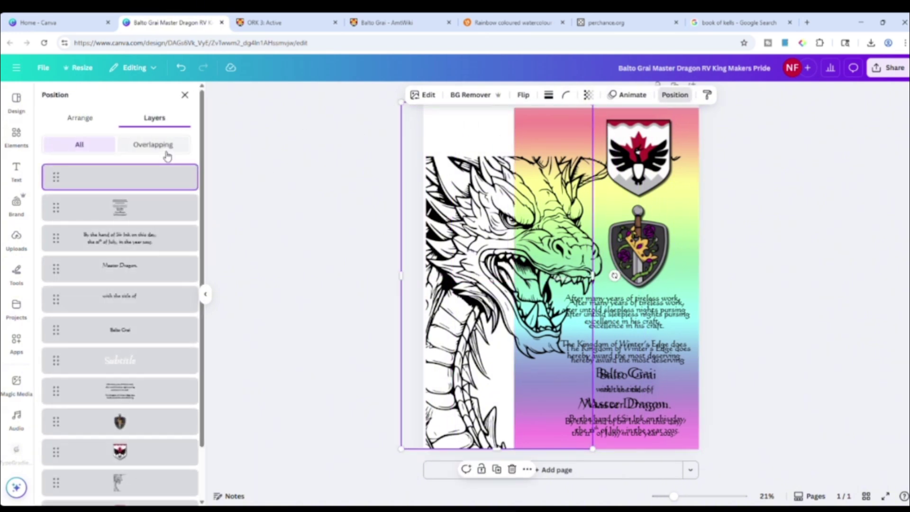
pyautogui.scroll(-1, 122, 342)
pyautogui.click(87, 455)
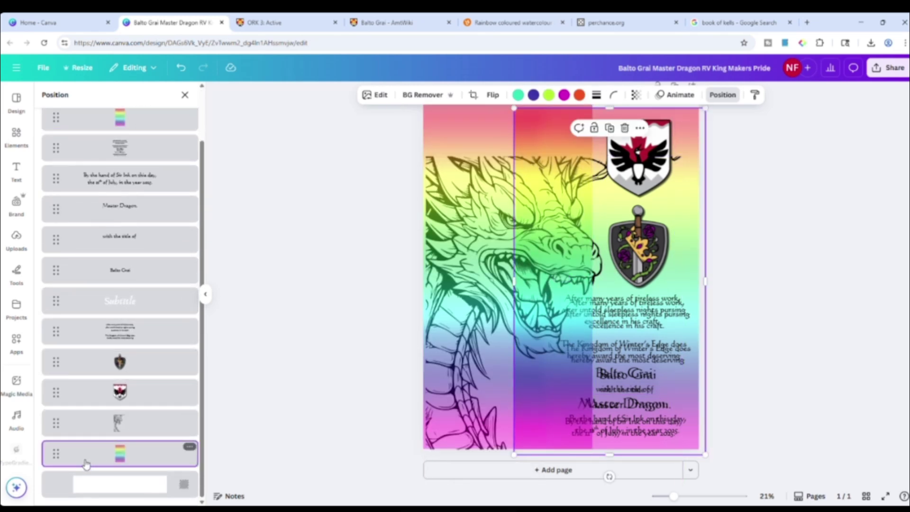
pyautogui.moveTo(87, 456); pyautogui.dragTo(97, 182)
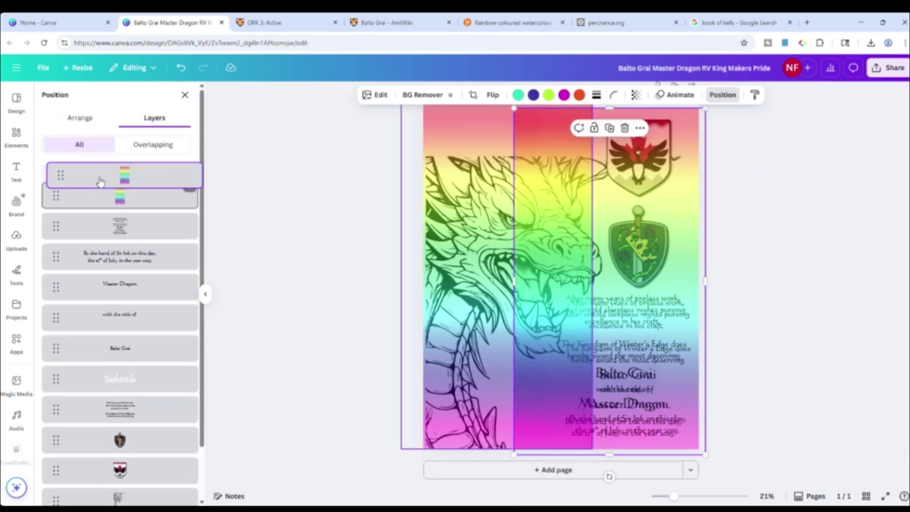
pyautogui.press('Escape')
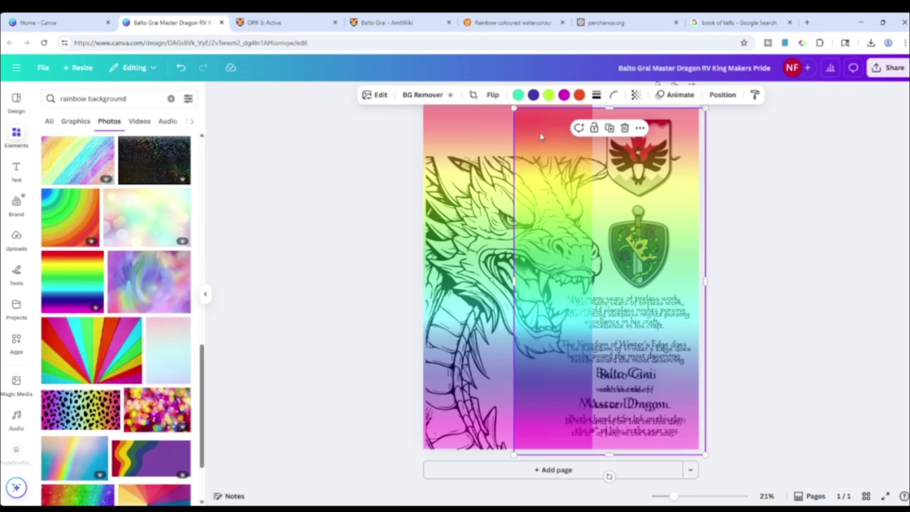
# - Move the gradient onto the dragon's side and drag its layer to the bottom, behind the dragon
pyautogui.click(805, 179)
pyautogui.moveTo(593, 135); pyautogui.dragTo(515, 121)
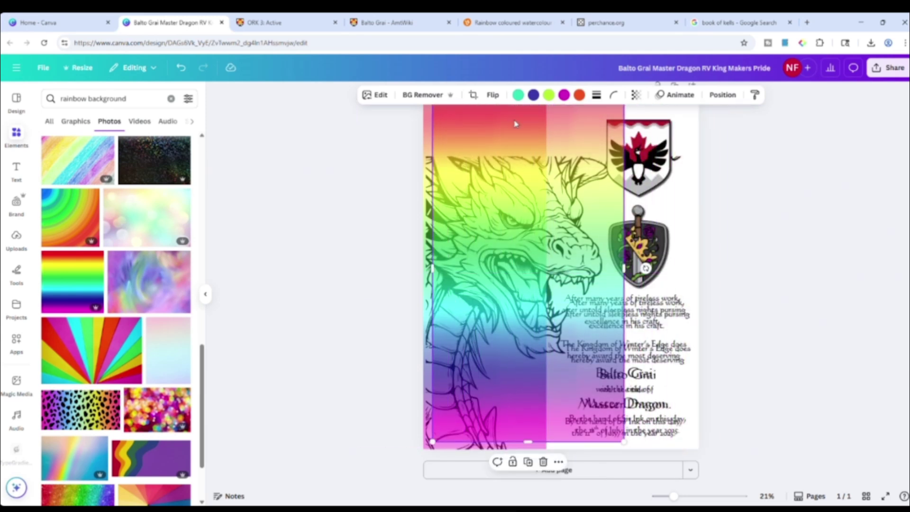
pyautogui.click(726, 97)
pyautogui.moveTo(61, 217); pyautogui.dragTo(98, 462)
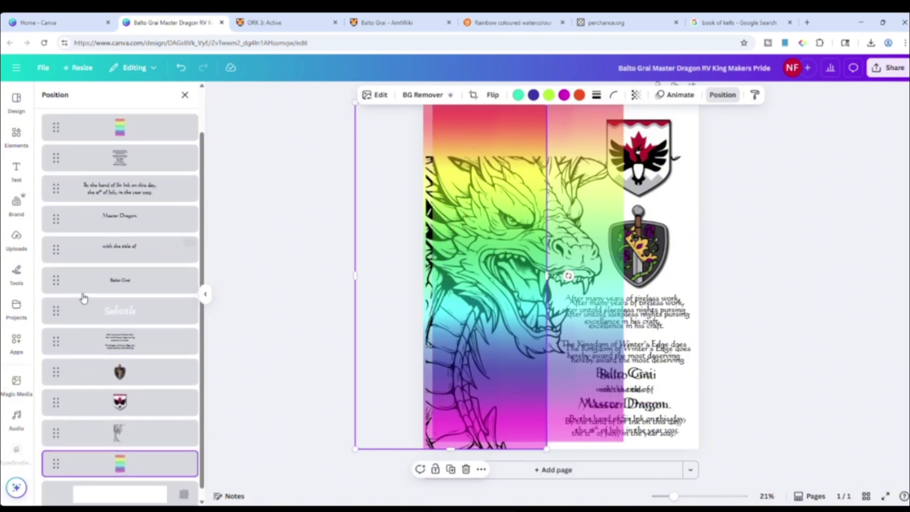
pyautogui.scroll(2, 84, 190)
pyautogui.moveTo(59, 184); pyautogui.dragTo(110, 476)
pyautogui.click(307, 241)
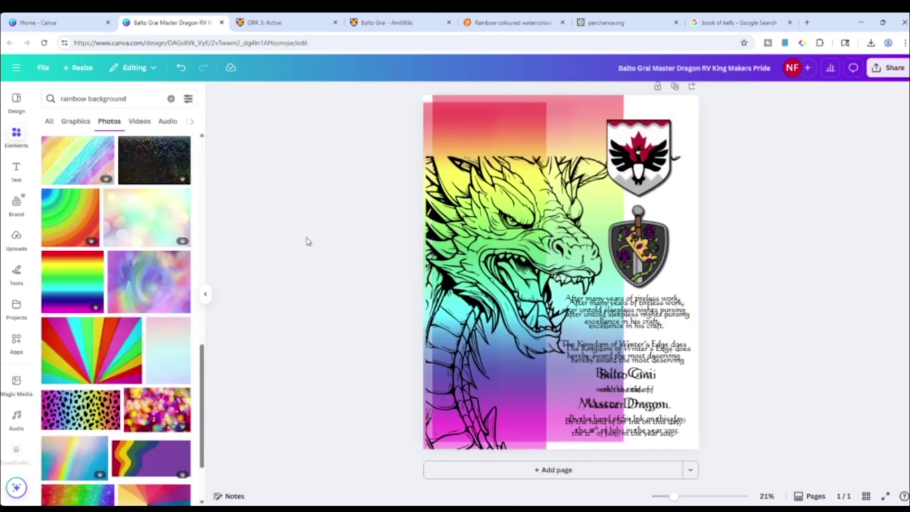
# - Delete the rainbow image beside the dragon, then restore it with undo
pyautogui.click(412, 141)
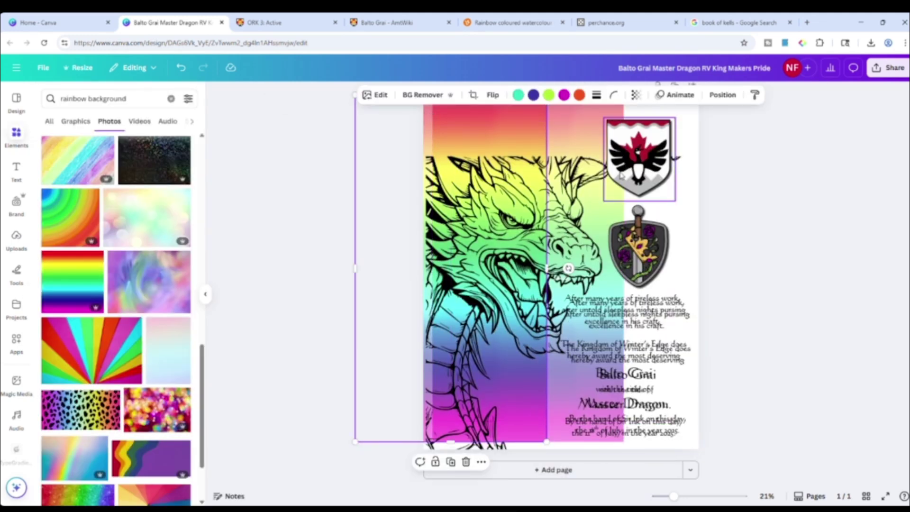
pyautogui.press('Delete')
pyautogui.hotkey('ctrl', 'z')
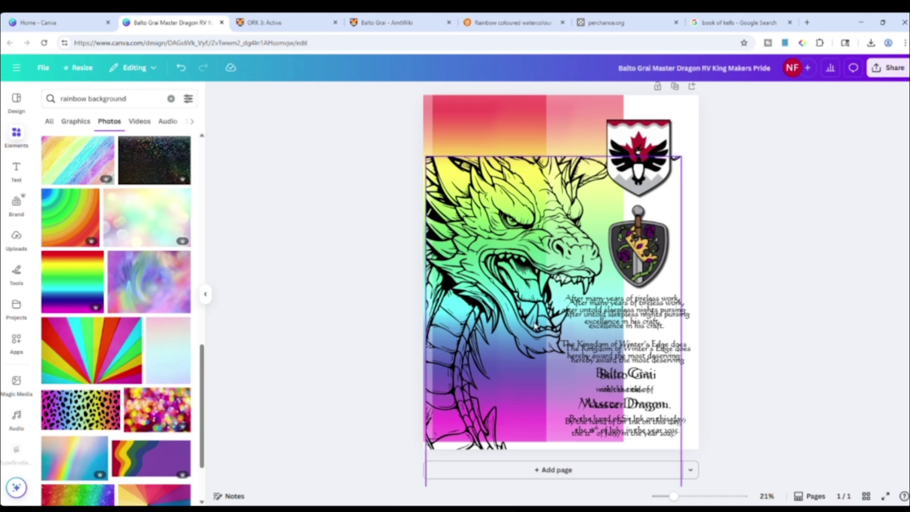
pyautogui.scroll(1, 730, 251)
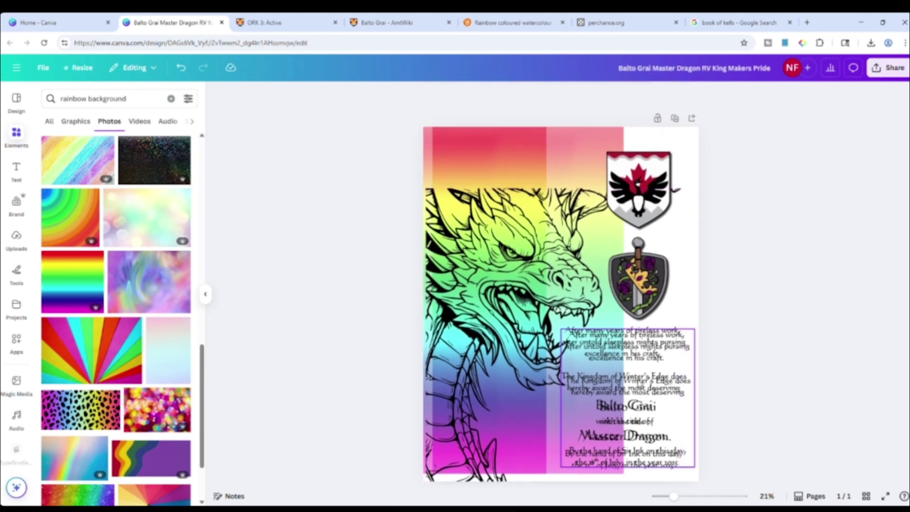
pyautogui.scroll(-1, 659, 386)
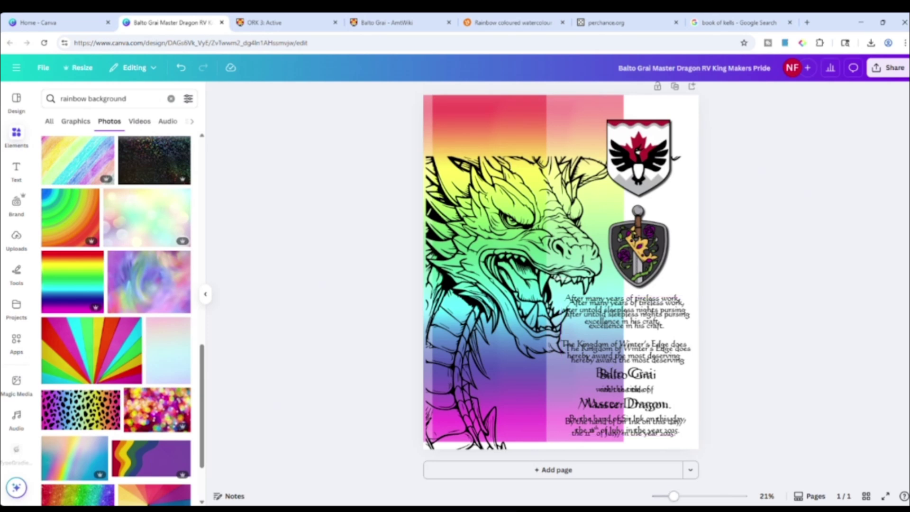
pyautogui.moveTo(674, 496)
pyautogui.mouseDown()
pyautogui.moveTo(695, 496)
pyautogui.moveTo(672, 496)
pyautogui.mouseUp()
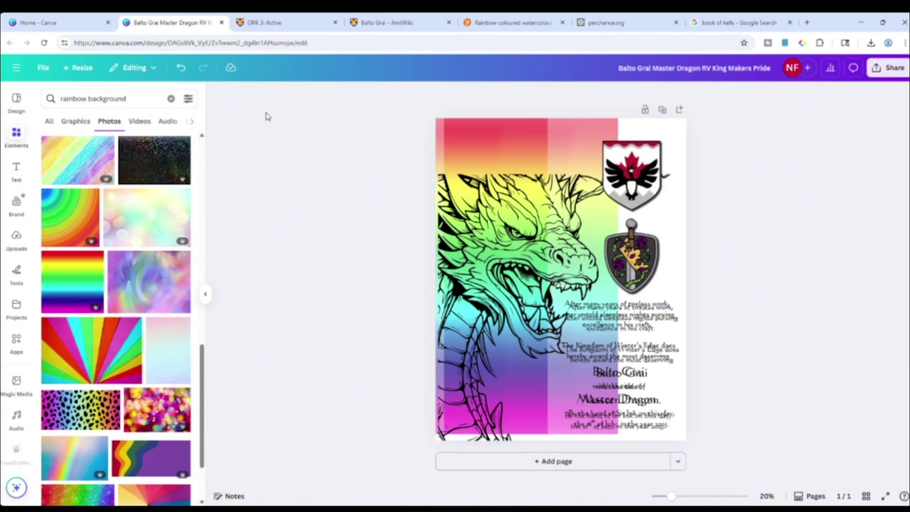
# - Undo six recent layout changes and move the dragon higher on the page
pyautogui.click(181, 69)
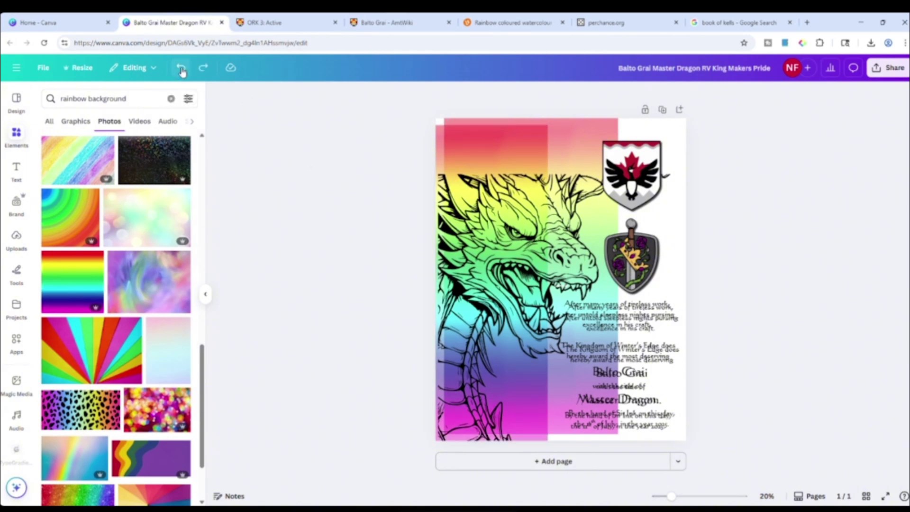
pyautogui.click(182, 70)
pyautogui.click(182, 69)
pyautogui.click(181, 69)
pyautogui.click(181, 70)
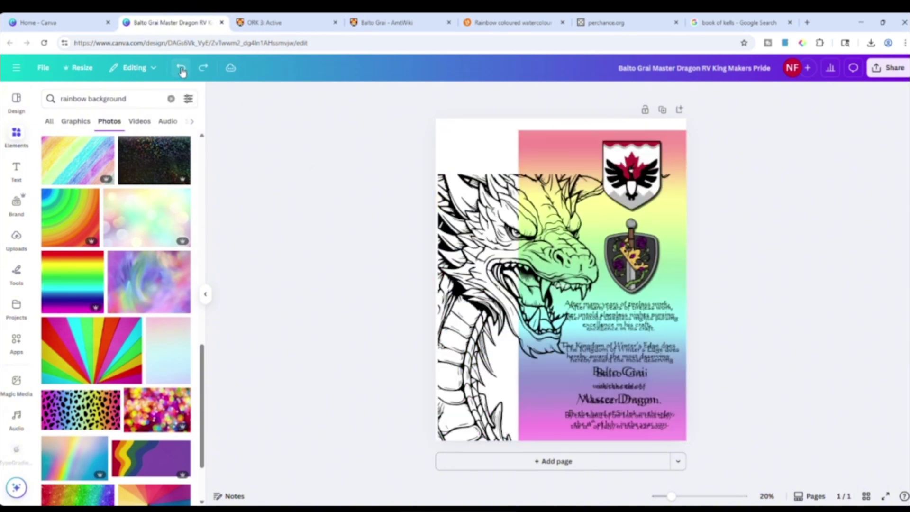
pyautogui.click(182, 69)
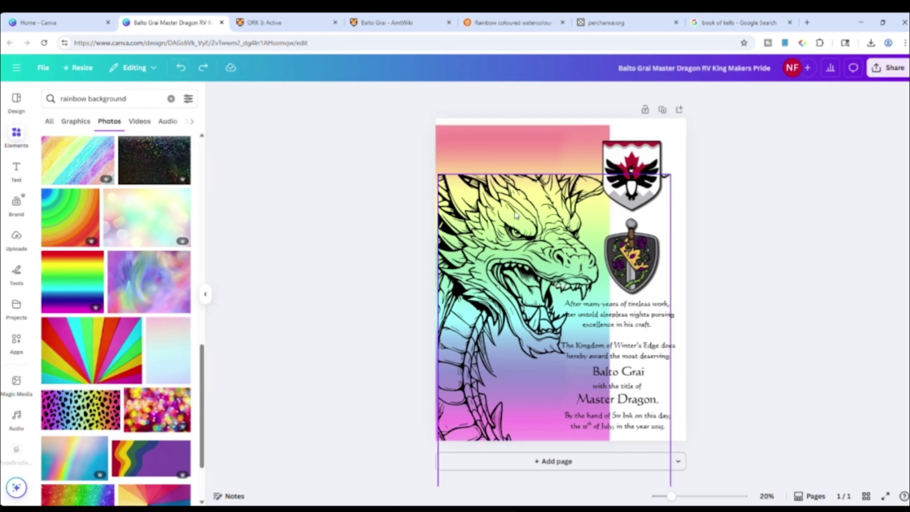
pyautogui.moveTo(501, 227); pyautogui.dragTo(503, 179)
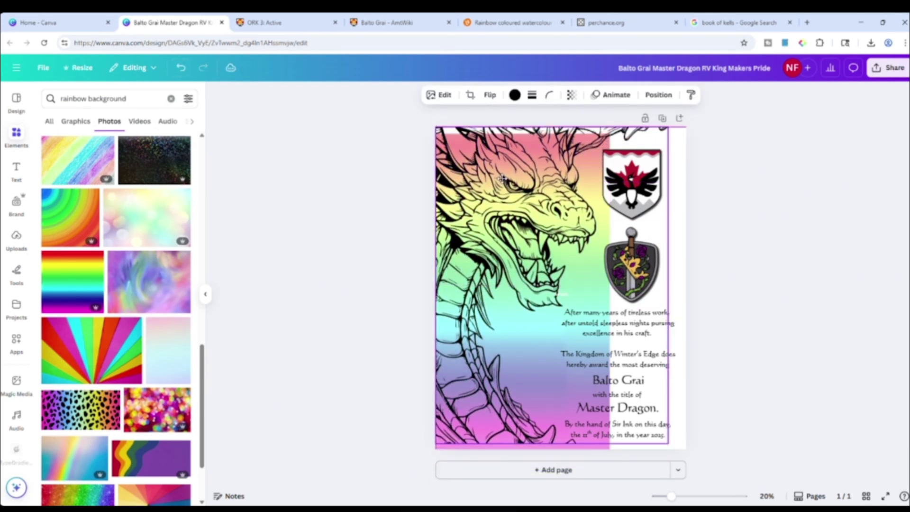
# - Stretch the rainbow gradient to the page bottom and enlarge the dragon from its corner
pyautogui.click(801, 223)
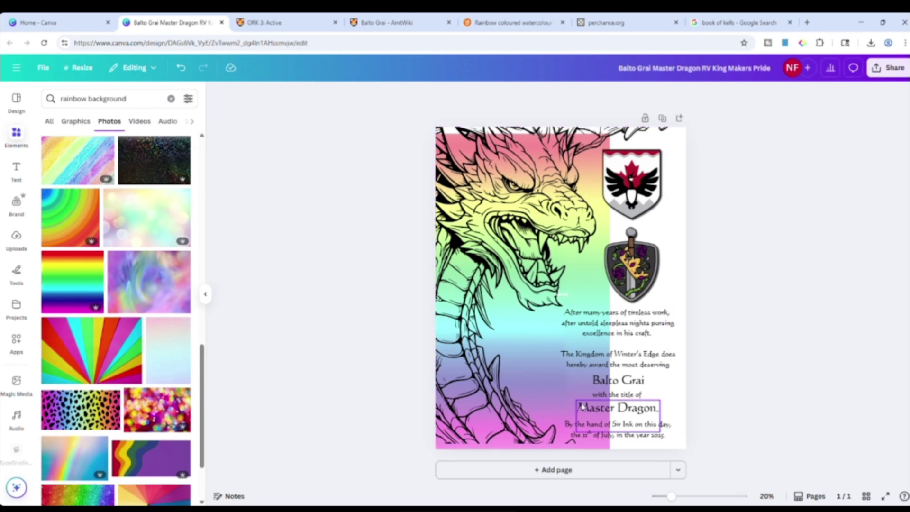
pyautogui.click(477, 448)
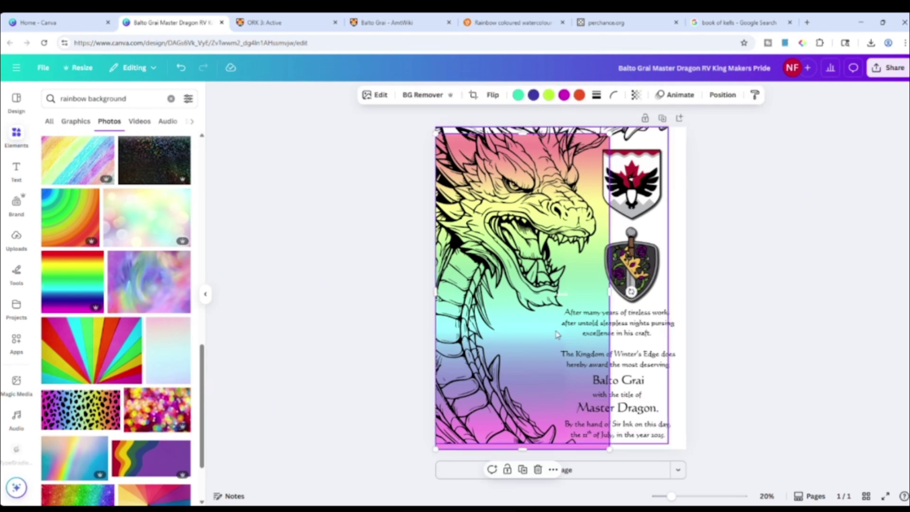
pyautogui.moveTo(543, 360); pyautogui.dragTo(542, 348)
pyautogui.moveTo(522, 440); pyautogui.dragTo(523, 450)
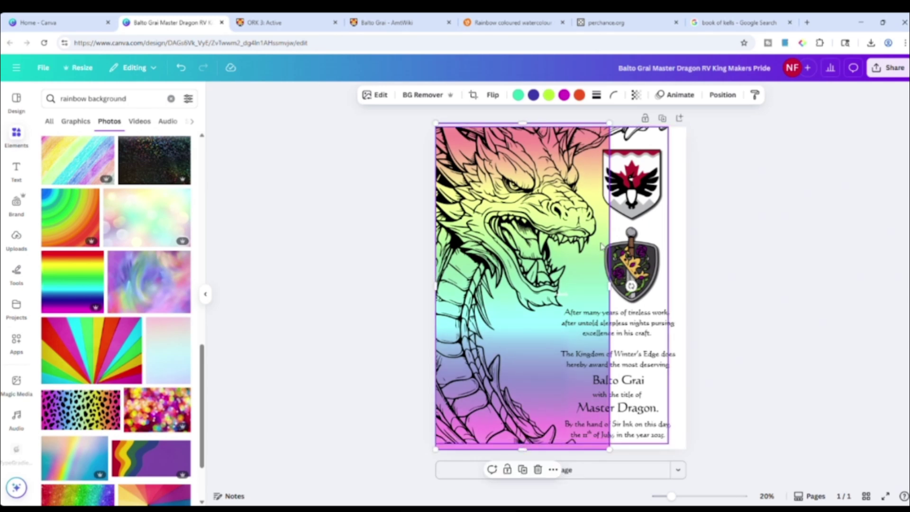
pyautogui.click(819, 308)
pyautogui.moveTo(497, 368)
pyautogui.mouseDown()
pyautogui.moveTo(584, 362)
pyautogui.moveTo(540, 382)
pyautogui.moveTo(496, 377)
pyautogui.mouseUp()
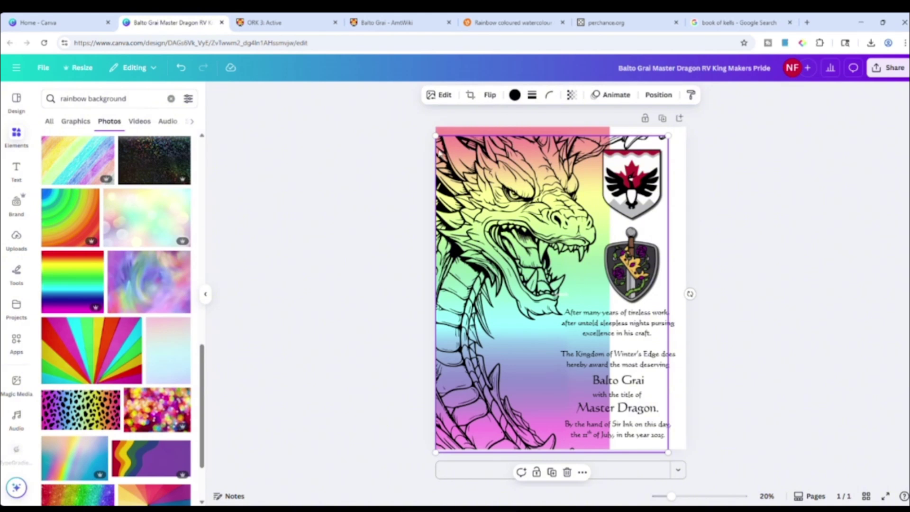
pyautogui.moveTo(434, 135); pyautogui.dragTo(430, 127)
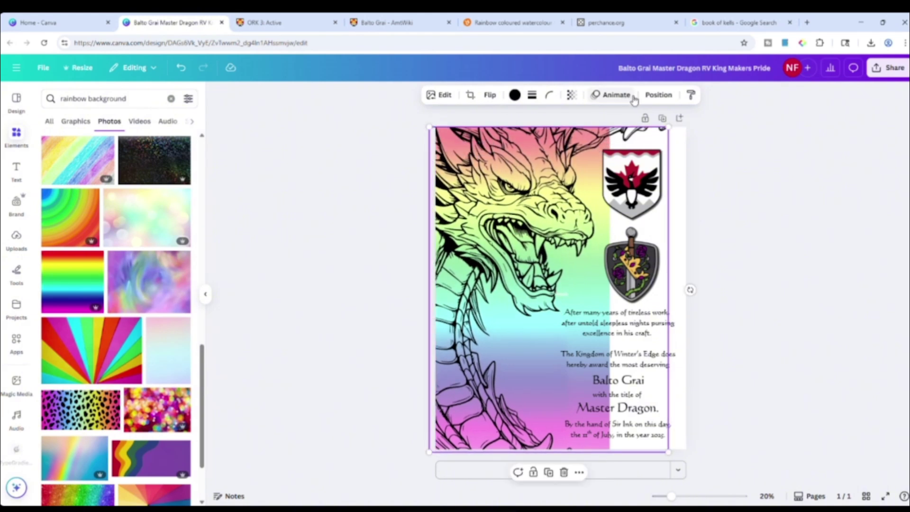
pyautogui.click(747, 162)
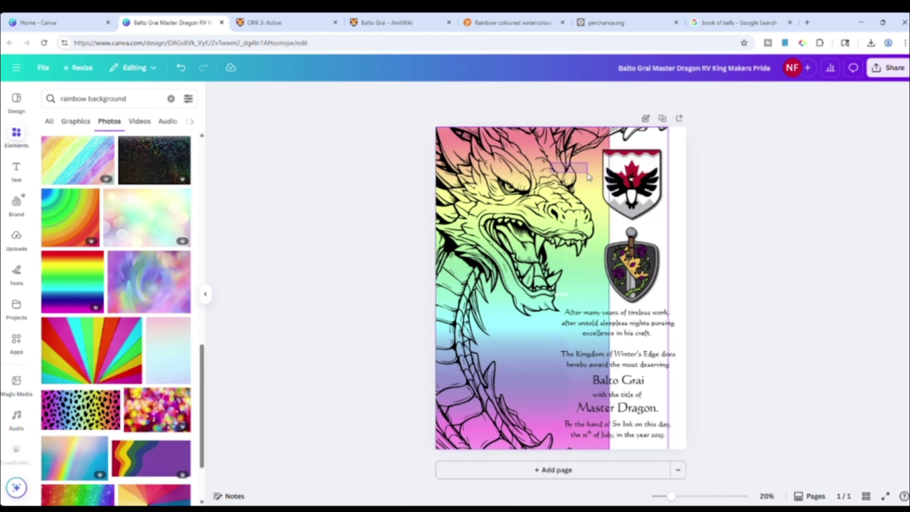
# - Unlock the page, move the dragon lower, and delete the rainbow gradient background
pyautogui.click(551, 166)
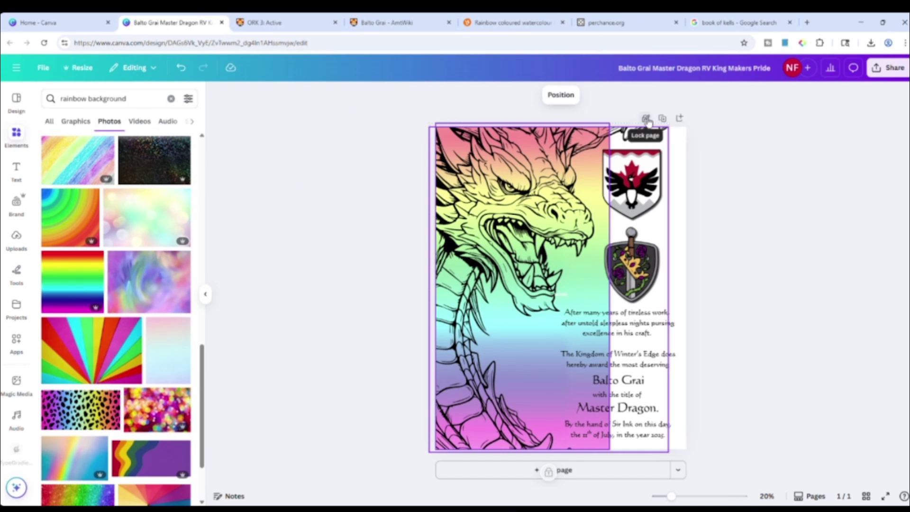
pyautogui.click(538, 209)
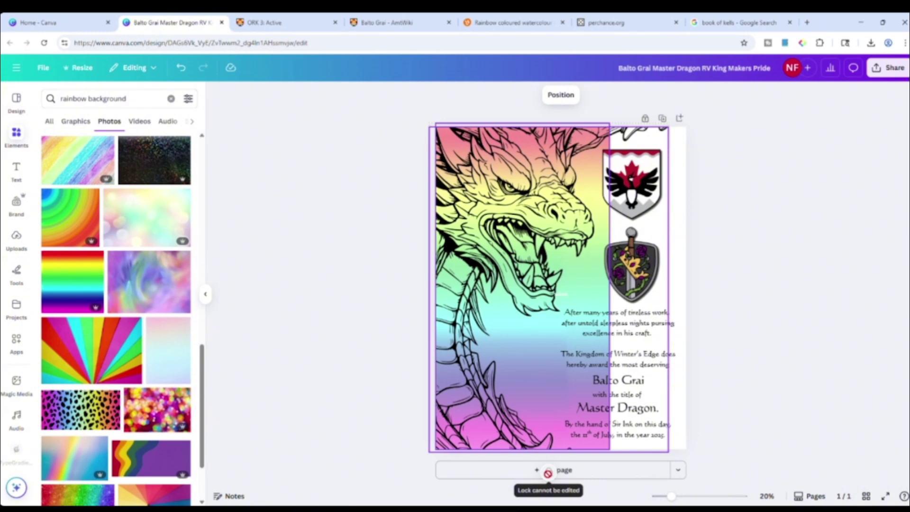
pyautogui.click(645, 119)
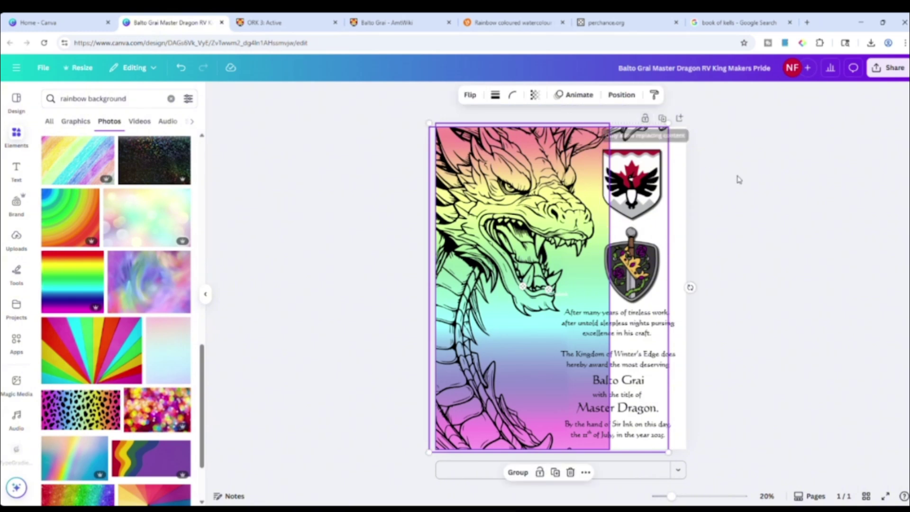
pyautogui.click(739, 179)
pyautogui.click(556, 243)
pyautogui.moveTo(556, 243); pyautogui.dragTo(536, 236)
pyautogui.click(517, 141)
pyautogui.press('Delete')
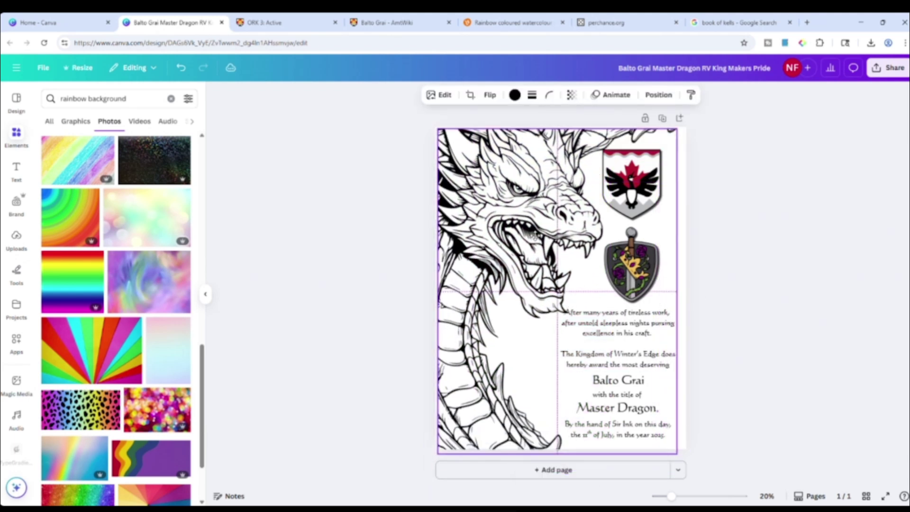
# - Snap the dragon to the top-left page edges and drag a pastel rainbow photo onto the page
pyautogui.moveTo(514, 189); pyautogui.dragTo(511, 186)
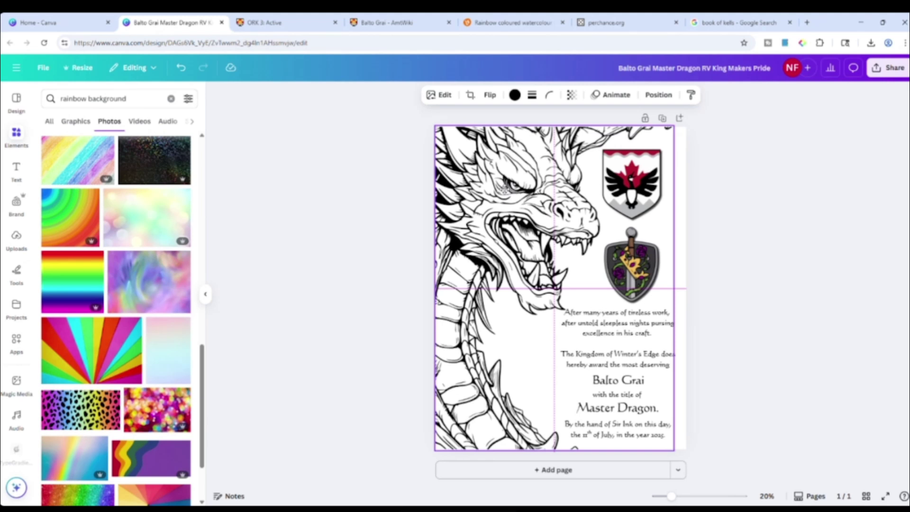
pyautogui.click(640, 114)
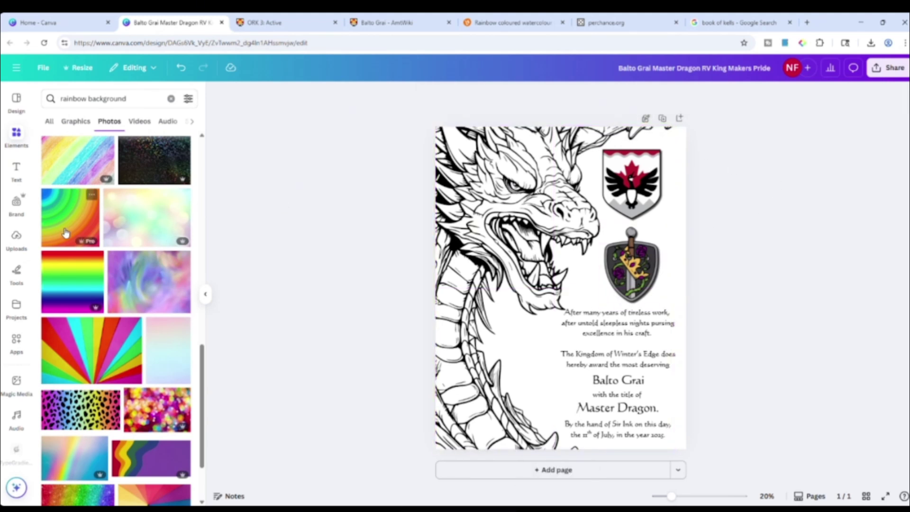
pyautogui.scroll(-2, 75, 384)
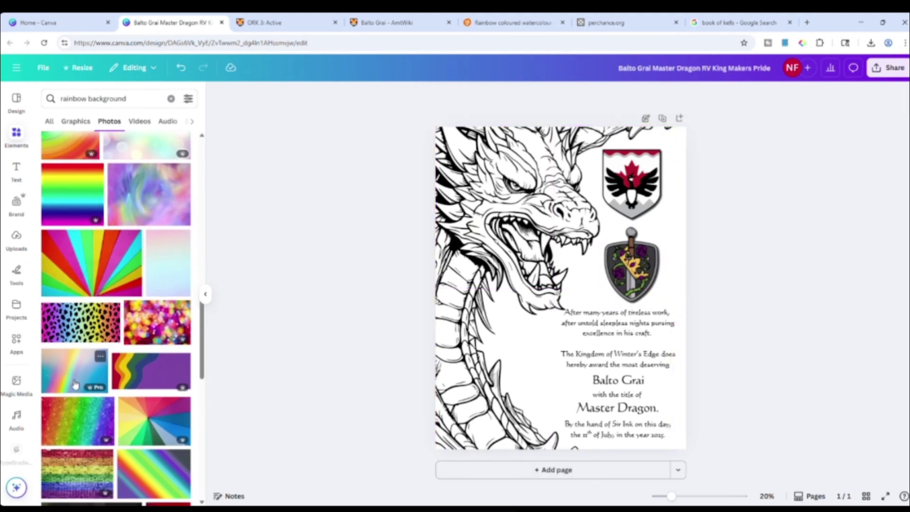
pyautogui.moveTo(75, 384); pyautogui.dragTo(289, 340)
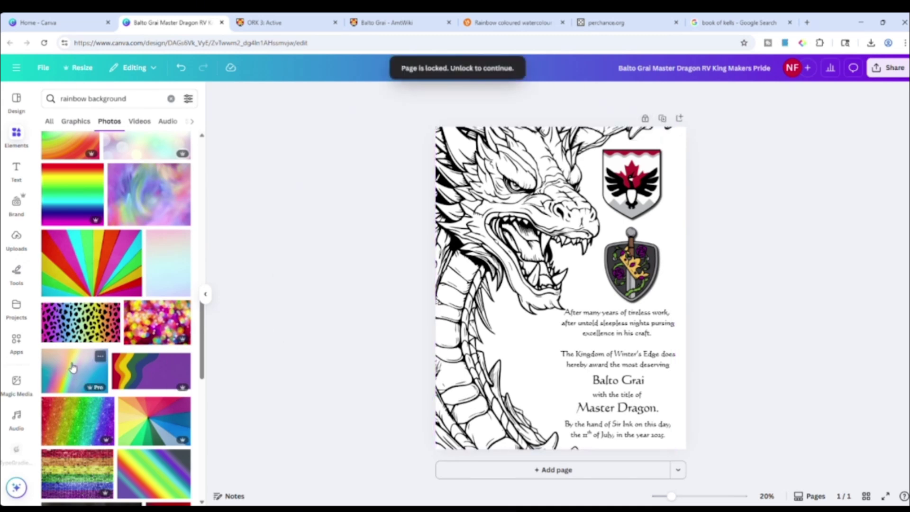
pyautogui.click(80, 377)
pyautogui.moveTo(109, 381); pyautogui.dragTo(552, 346)
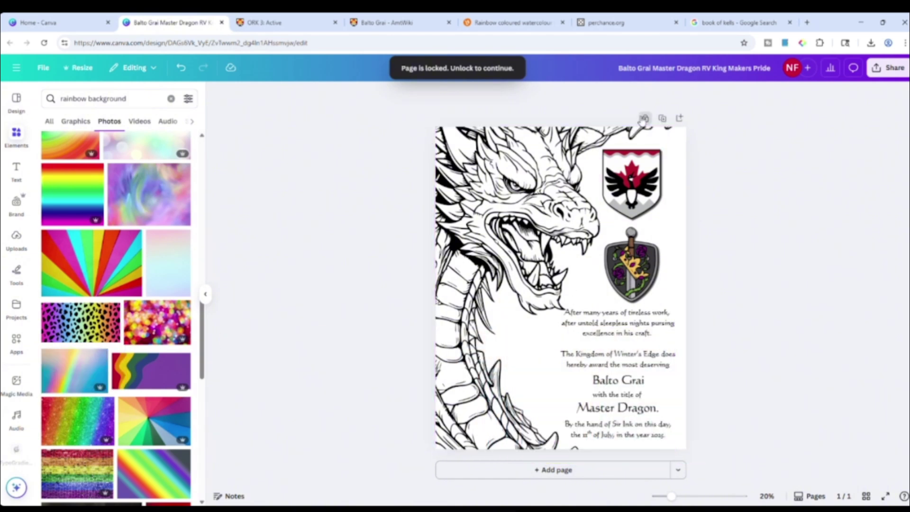
pyautogui.moveTo(78, 372); pyautogui.dragTo(521, 340)
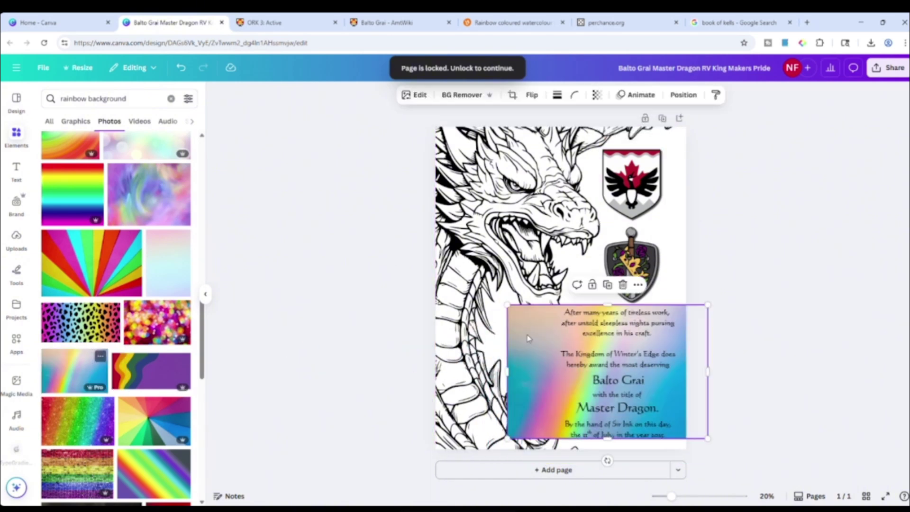
# - Resize the pastel rainbow photo into a tall strip reaching the page bottom
pyautogui.moveTo(708, 371); pyautogui.dragTo(480, 201)
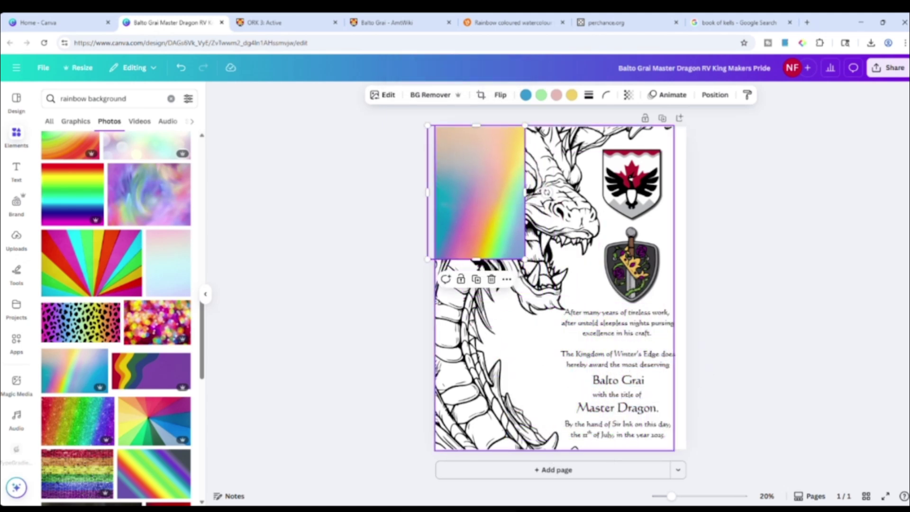
pyautogui.moveTo(476, 259); pyautogui.dragTo(490, 435)
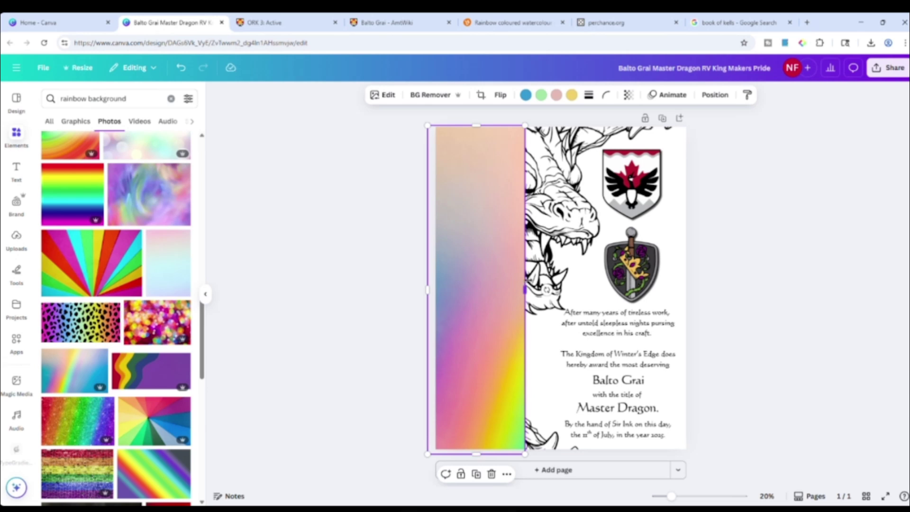
pyautogui.moveTo(546, 290); pyautogui.dragTo(580, 287)
pyautogui.click(465, 318)
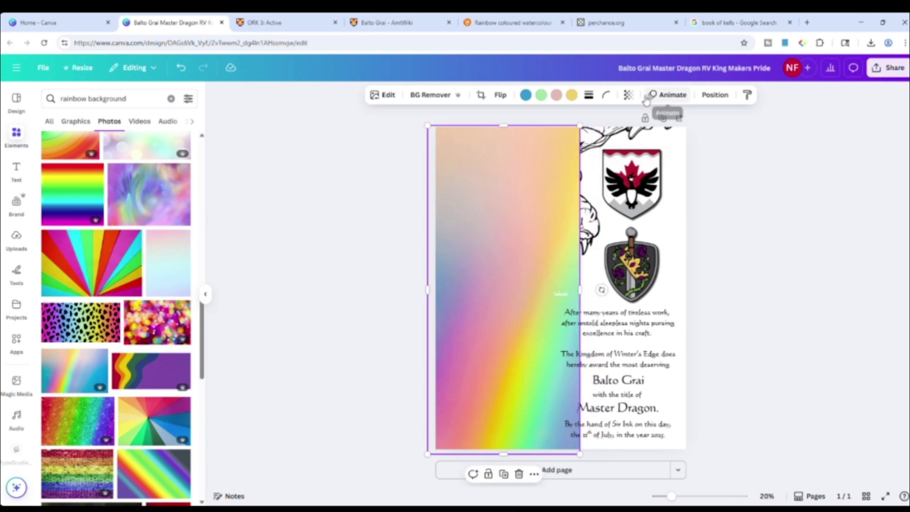
# - Set the strip's transparency to about 85 and send it backward behind the dragon
pyautogui.click(628, 95)
pyautogui.moveTo(655, 134); pyautogui.dragTo(629, 136)
pyautogui.click(713, 95)
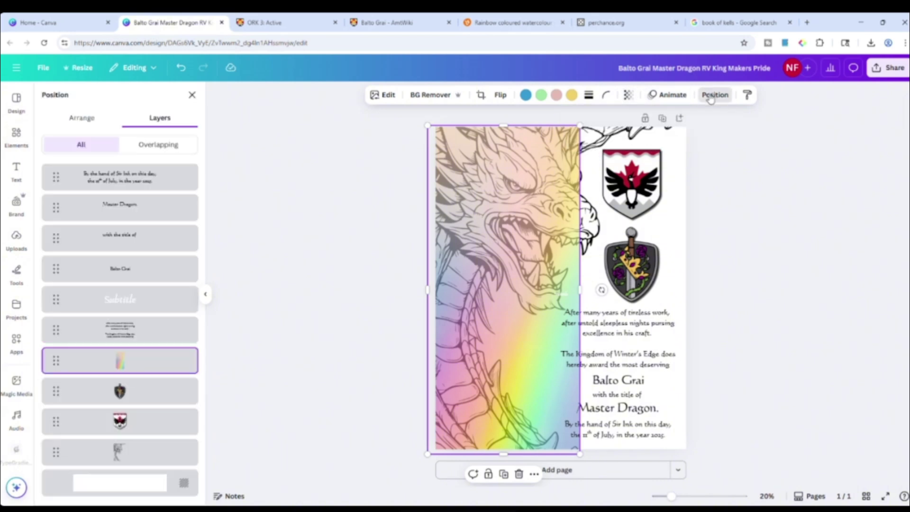
pyautogui.click(89, 119)
pyautogui.click(150, 144)
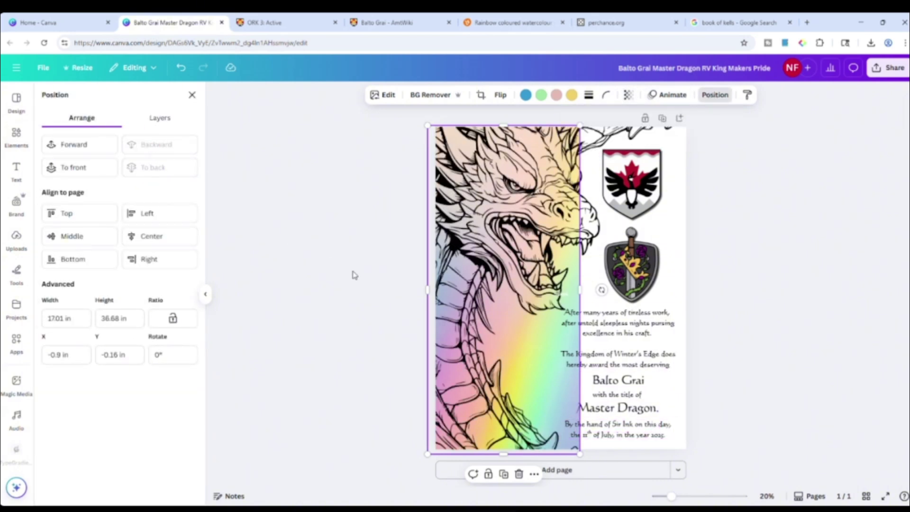
pyautogui.click(355, 273)
pyautogui.click(582, 284)
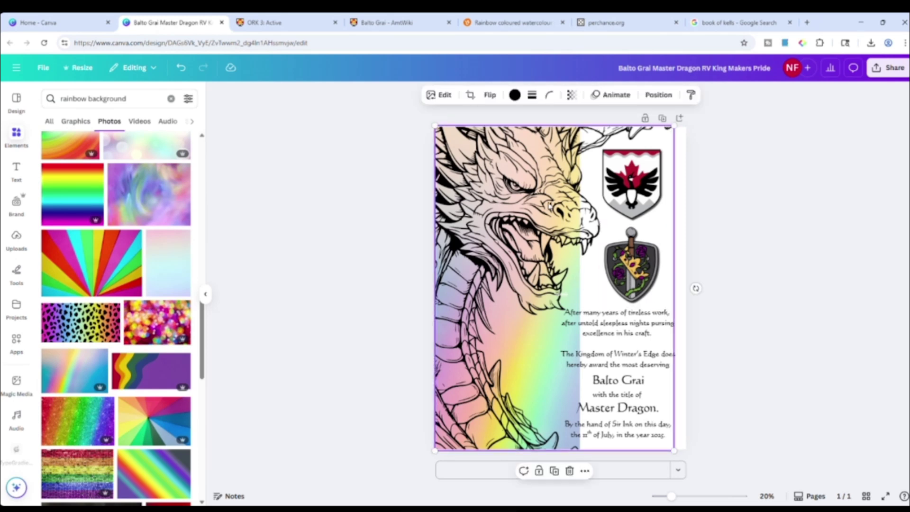
# - Move the dragon down over the rainbow and nudge the rainbow photo into place
pyautogui.click(562, 296)
pyautogui.press('Escape')
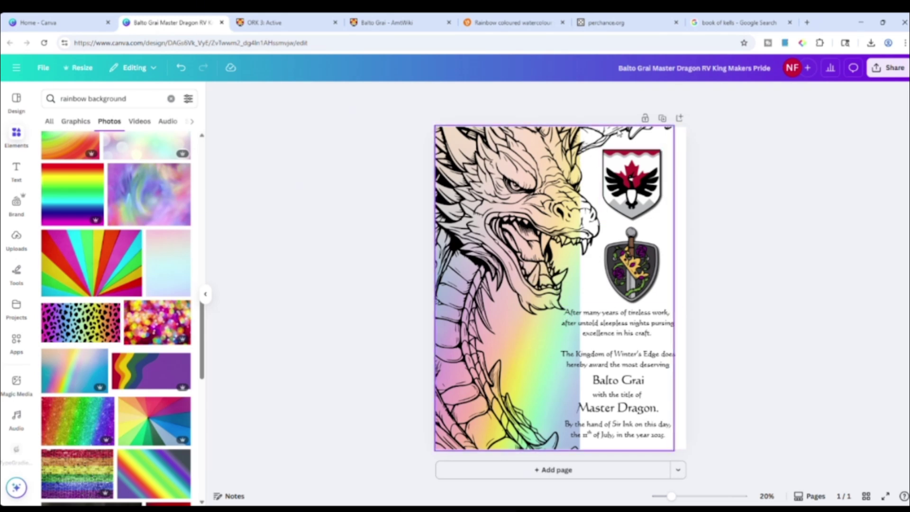
pyautogui.click(569, 216)
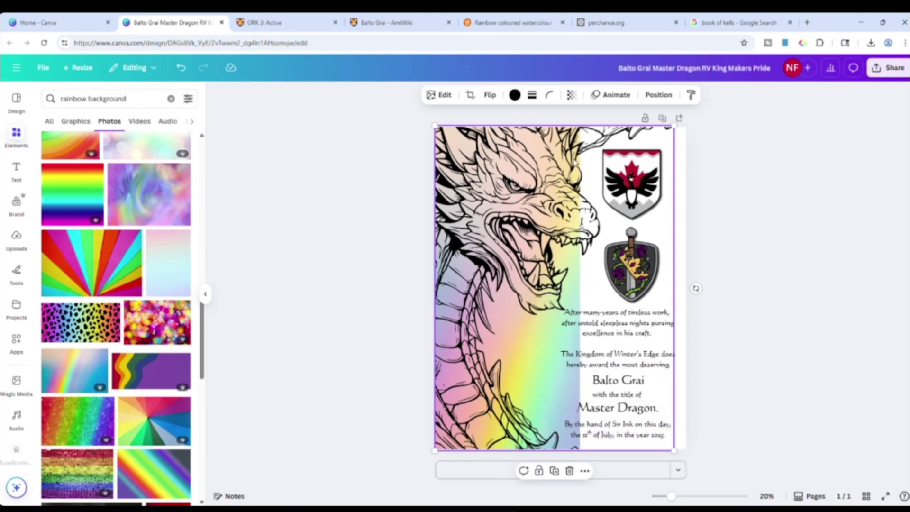
pyautogui.moveTo(517, 199); pyautogui.dragTo(529, 235)
pyautogui.click(520, 146)
pyautogui.moveTo(543, 148); pyautogui.dragTo(540, 147)
pyautogui.moveTo(521, 247); pyautogui.dragTo(533, 192)
pyautogui.press('Escape')
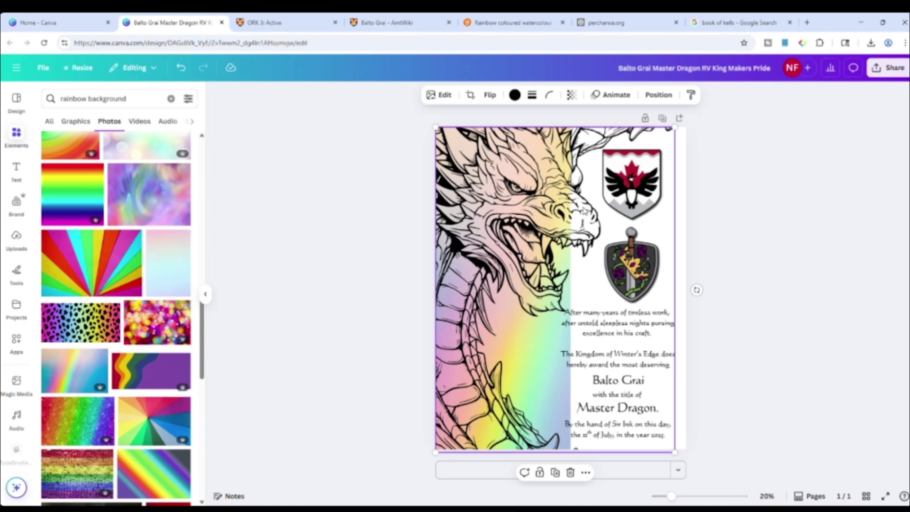
# - Shrink the dragon, move it lower, and stretch the rainbow photo across the full page width
pyautogui.moveTo(680, 135)
pyautogui.mouseDown()
pyautogui.moveTo(650, 126)
pyautogui.moveTo(675, 126)
pyautogui.mouseUp()
pyautogui.click(849, 282)
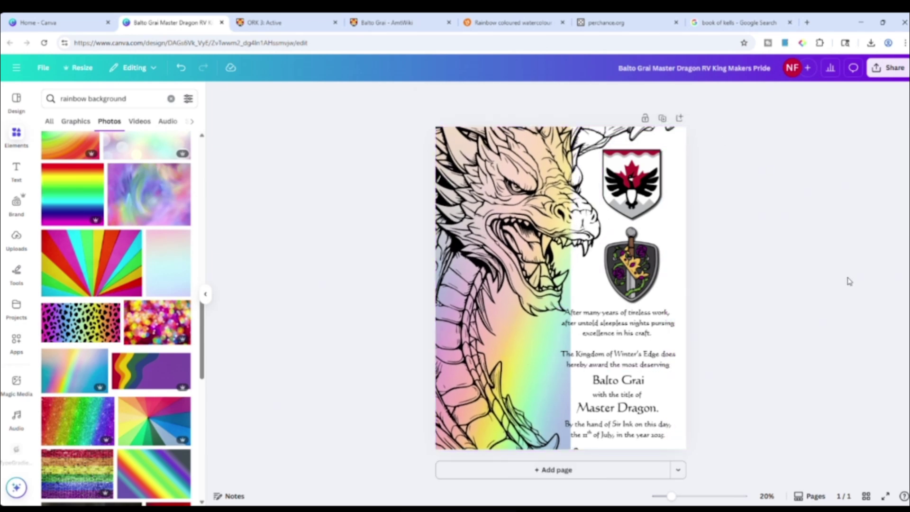
pyautogui.moveTo(547, 283); pyautogui.dragTo(559, 349)
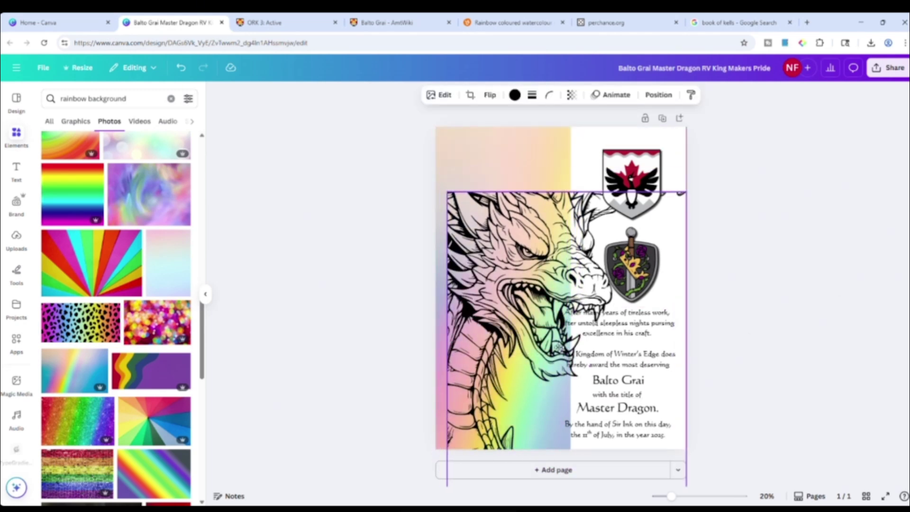
pyautogui.click(499, 166)
pyautogui.moveTo(496, 159)
pyautogui.mouseDown()
pyautogui.moveTo(602, 157)
pyautogui.moveTo(506, 155)
pyautogui.mouseUp()
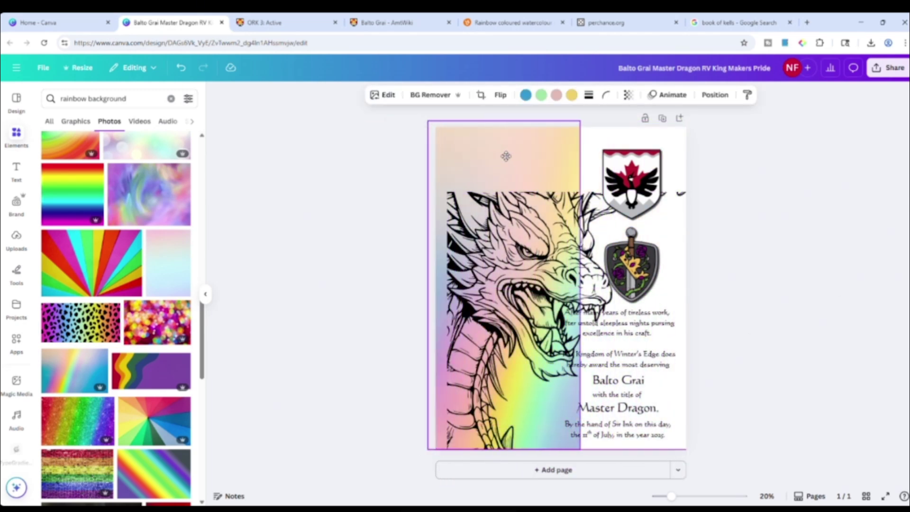
pyautogui.moveTo(579, 285); pyautogui.dragTo(709, 284)
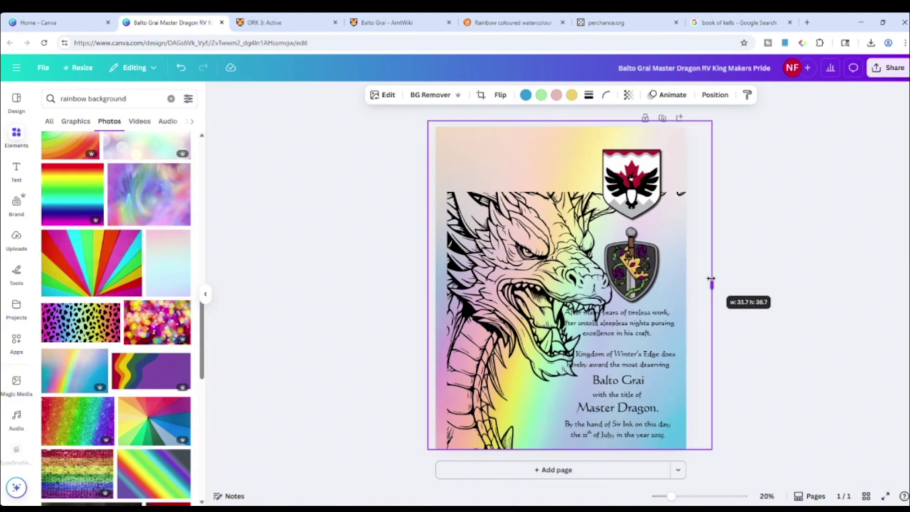
# - Blur the rainbow photo's top-right corner, right side and bottom with the blur brush
pyautogui.click(385, 98)
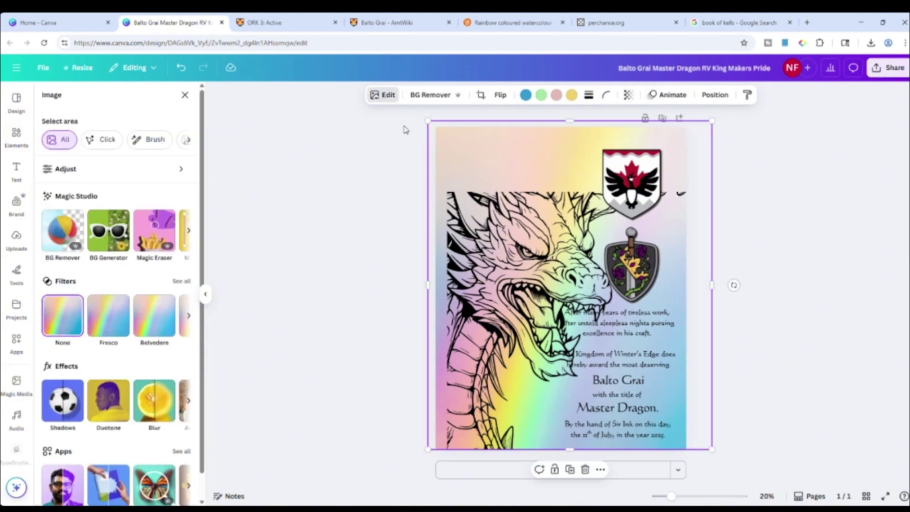
pyautogui.click(153, 402)
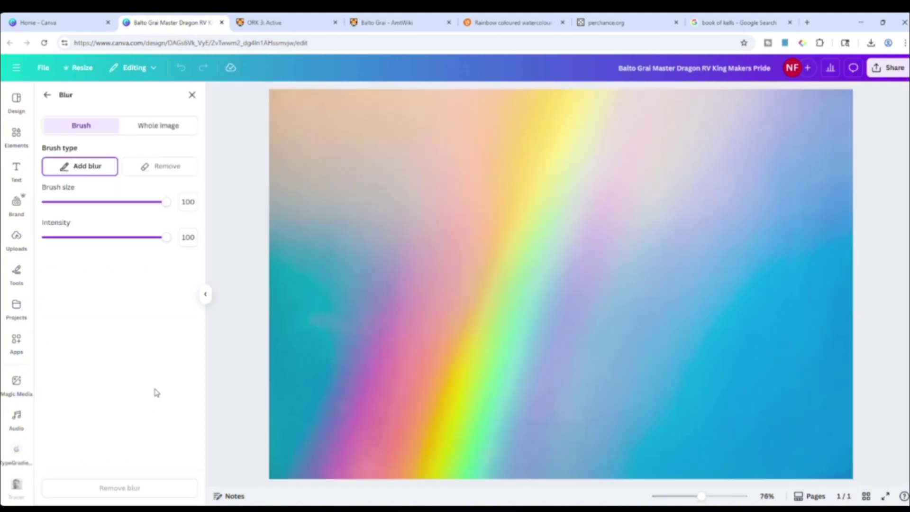
pyautogui.moveTo(814, 116)
pyautogui.mouseDown()
pyautogui.moveTo(712, 100)
pyautogui.moveTo(824, 106)
pyautogui.mouseUp()
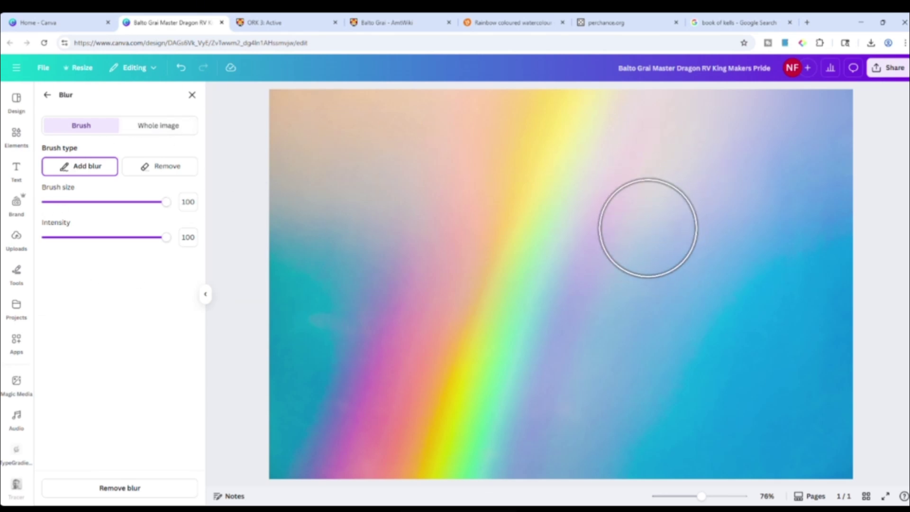
pyautogui.moveTo(646, 229)
pyautogui.mouseDown()
pyautogui.moveTo(652, 441)
pyautogui.moveTo(832, 350)
pyautogui.moveTo(737, 203)
pyautogui.moveTo(823, 325)
pyautogui.moveTo(719, 308)
pyautogui.moveTo(792, 183)
pyautogui.moveTo(685, 230)
pyautogui.moveTo(583, 437)
pyautogui.moveTo(619, 445)
pyautogui.moveTo(827, 193)
pyautogui.moveTo(626, 434)
pyautogui.mouseUp()
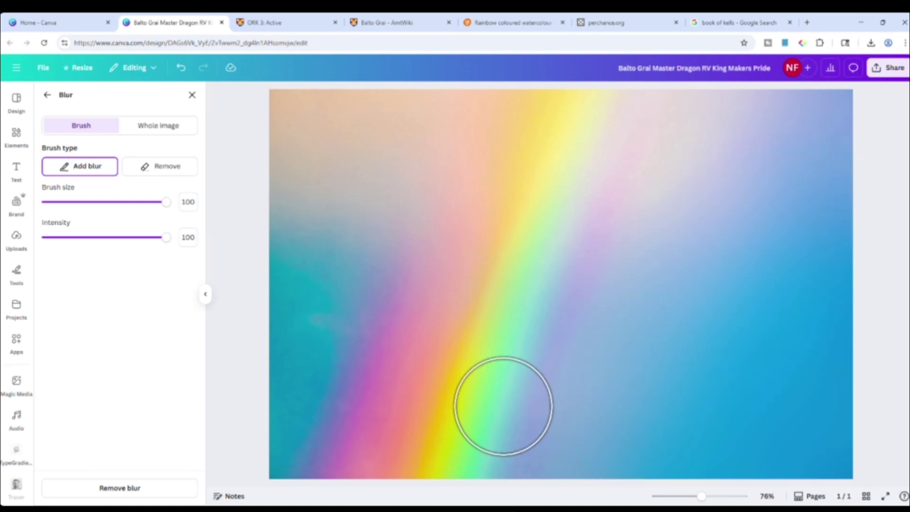
pyautogui.click(192, 95)
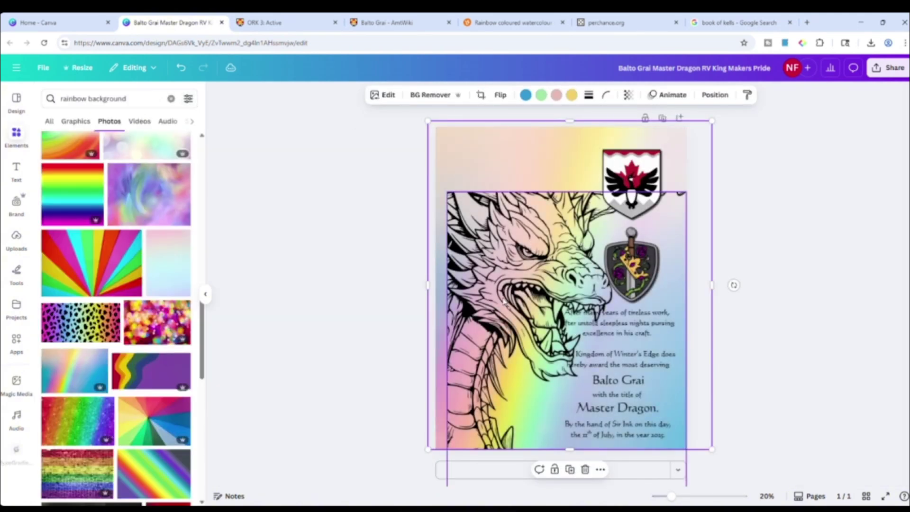
pyautogui.moveTo(501, 297); pyautogui.dragTo(486, 210)
pyautogui.click(789, 267)
pyautogui.click(828, 285)
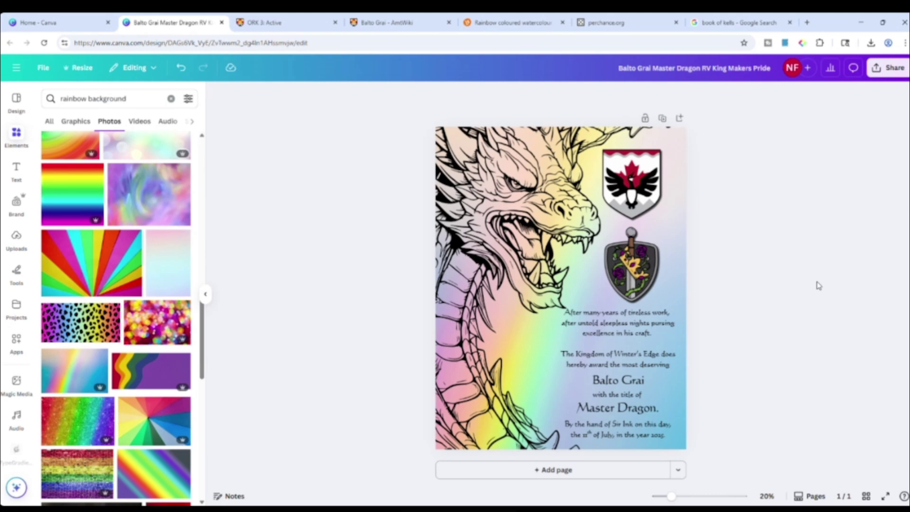
pyautogui.scroll(-6, 118, 379)
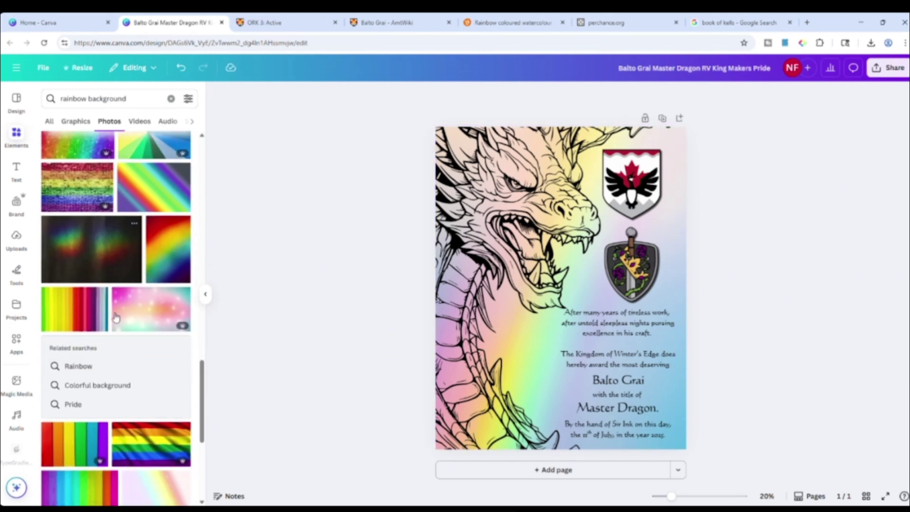
pyautogui.scroll(-5, 108, 405)
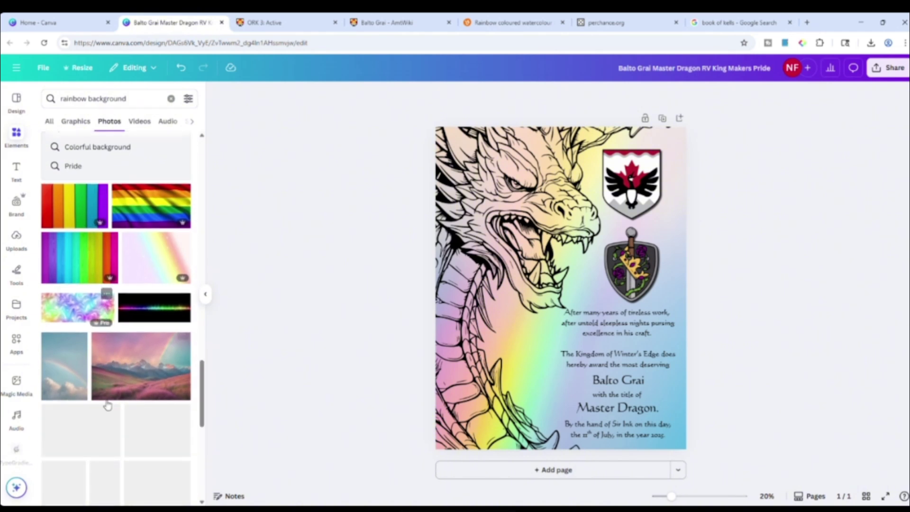
pyautogui.scroll(-2, 109, 403)
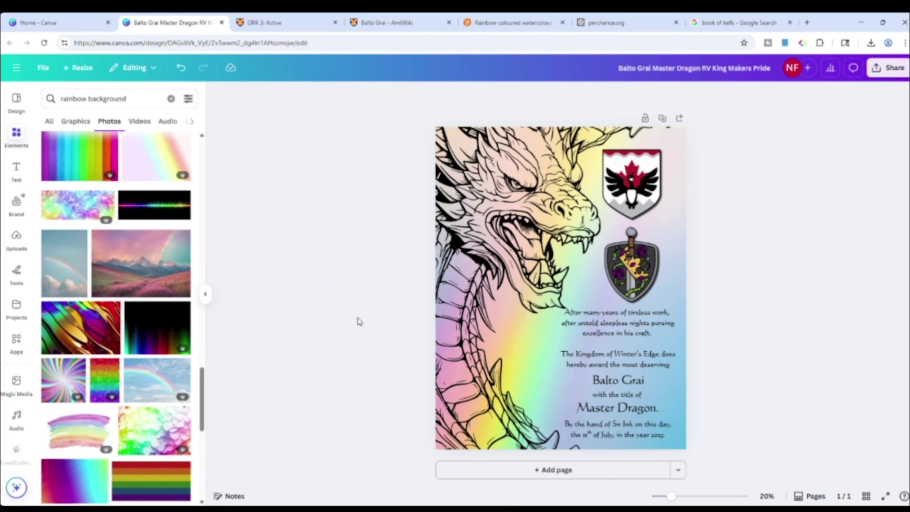
pyautogui.scroll(-2, 183, 261)
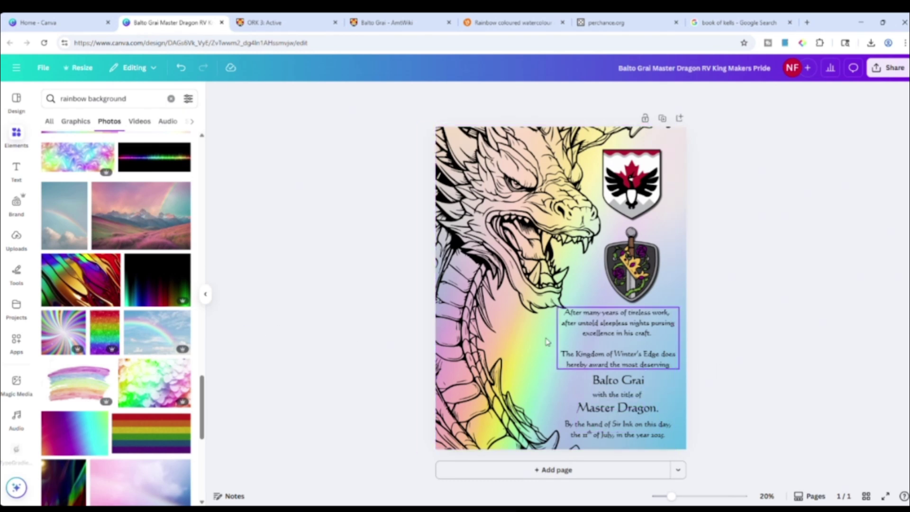
pyautogui.scroll(-2, 180, 354)
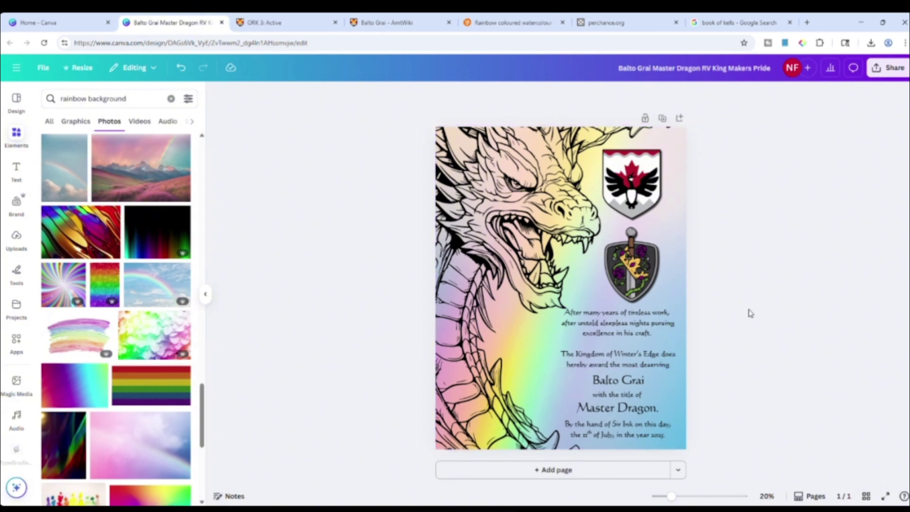
pyautogui.click(884, 69)
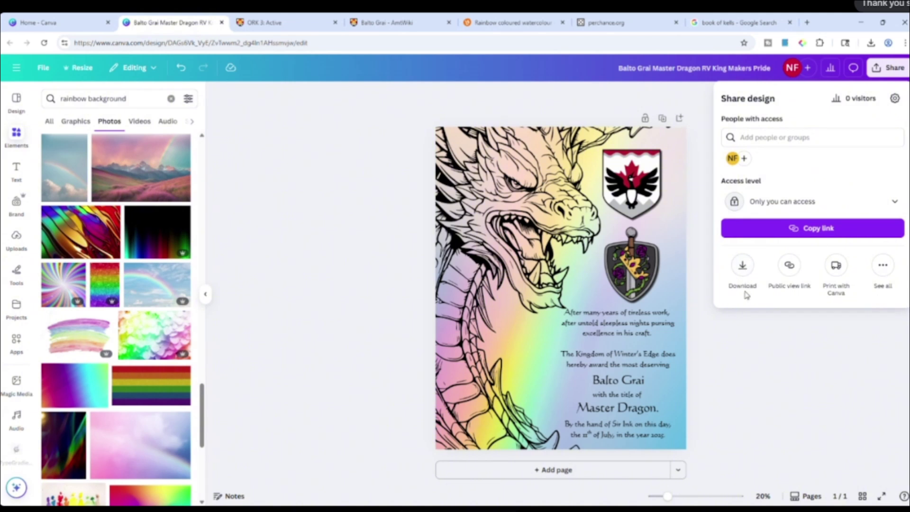
pyautogui.click(743, 268)
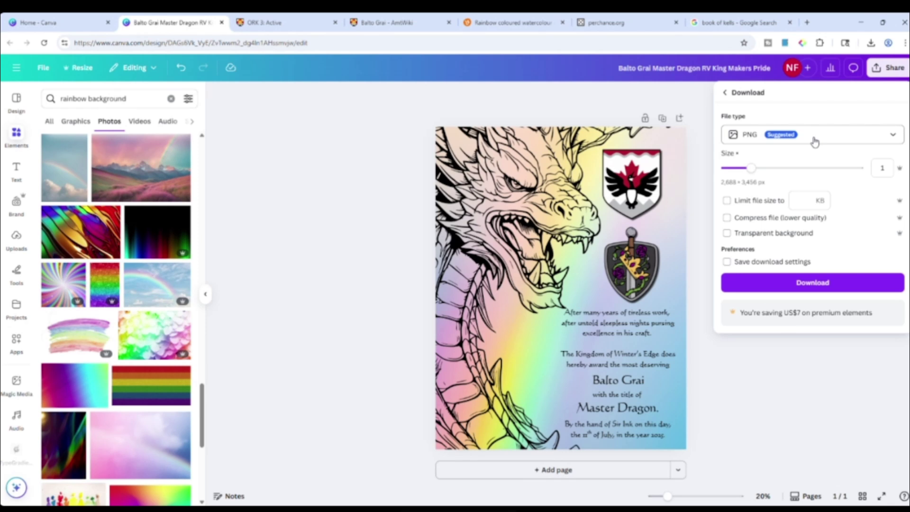
pyautogui.click(815, 141)
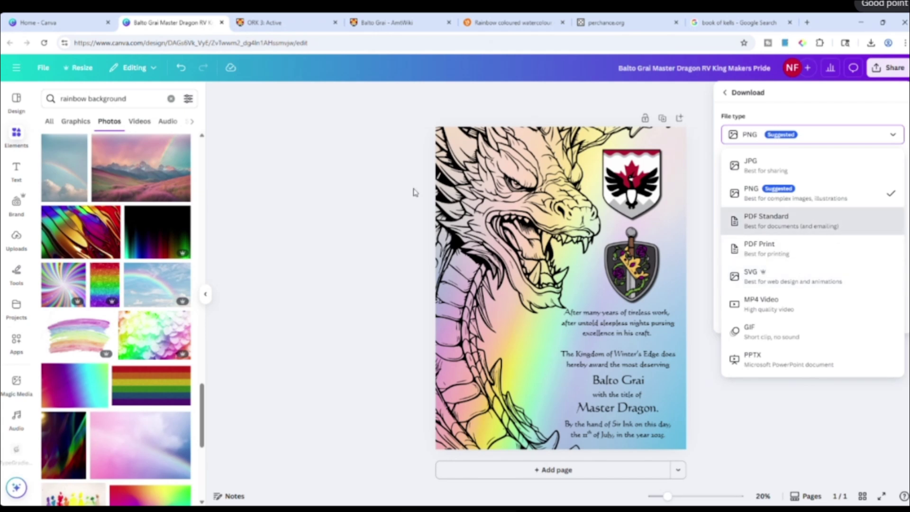
pyautogui.click(333, 142)
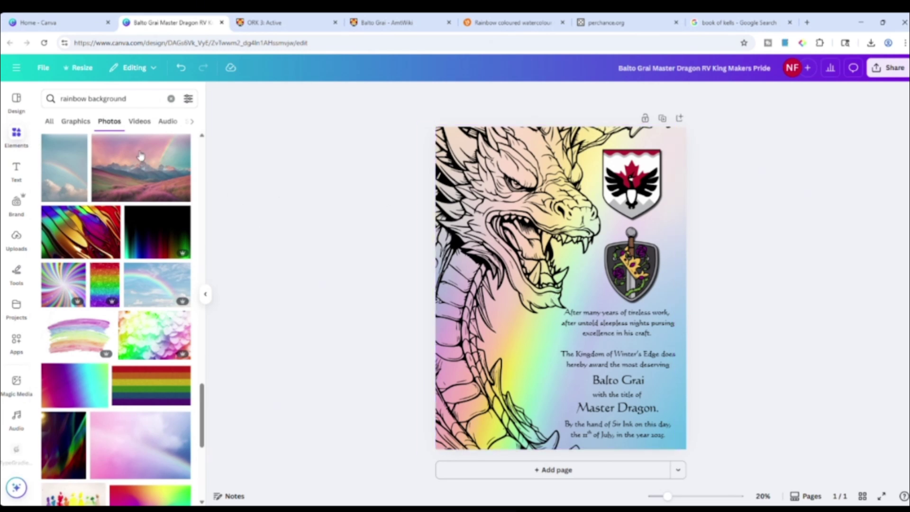
# - Search the Elements library for 'smoke'
pyautogui.click(16, 137)
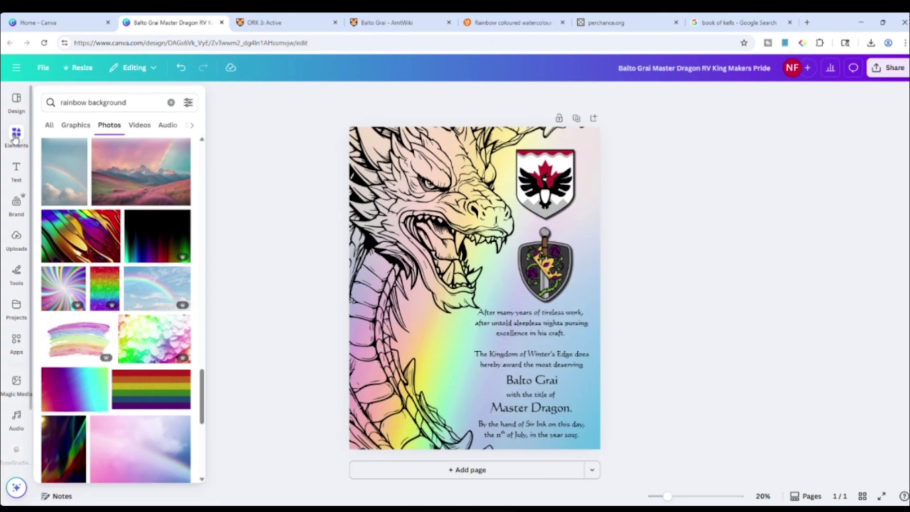
pyautogui.click(16, 203)
pyautogui.click(16, 172)
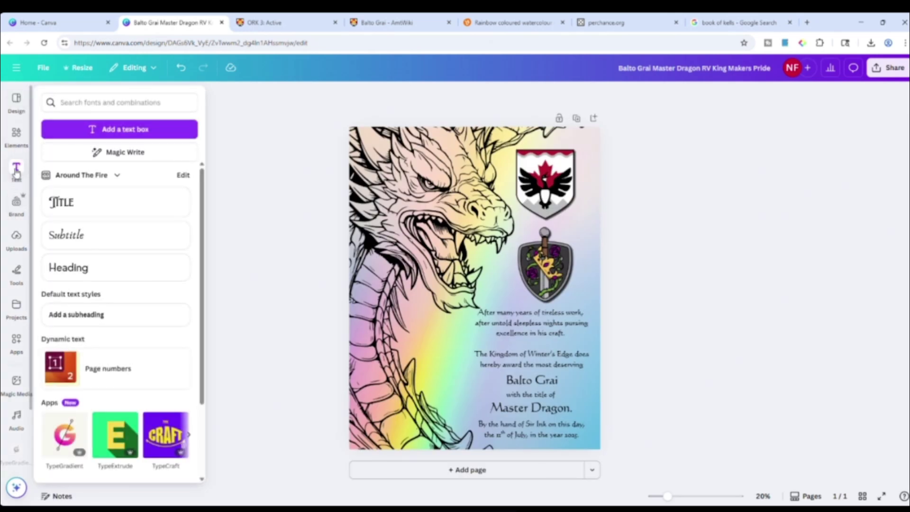
pyautogui.click(16, 139)
pyautogui.click(171, 99)
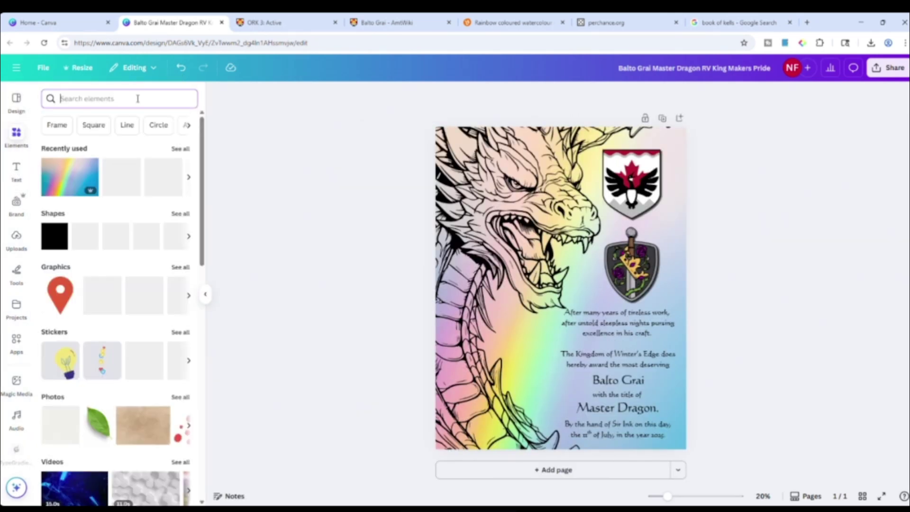
pyautogui.write('smoke')
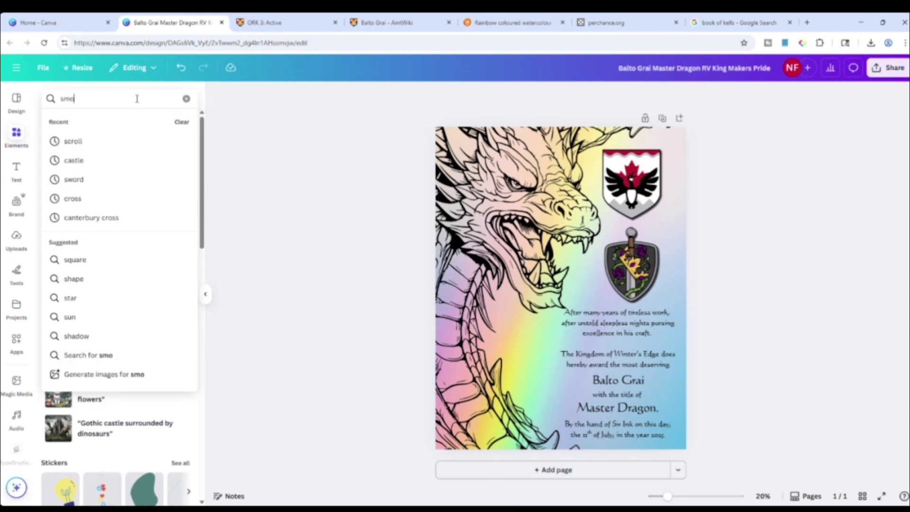
pyautogui.press('Return')
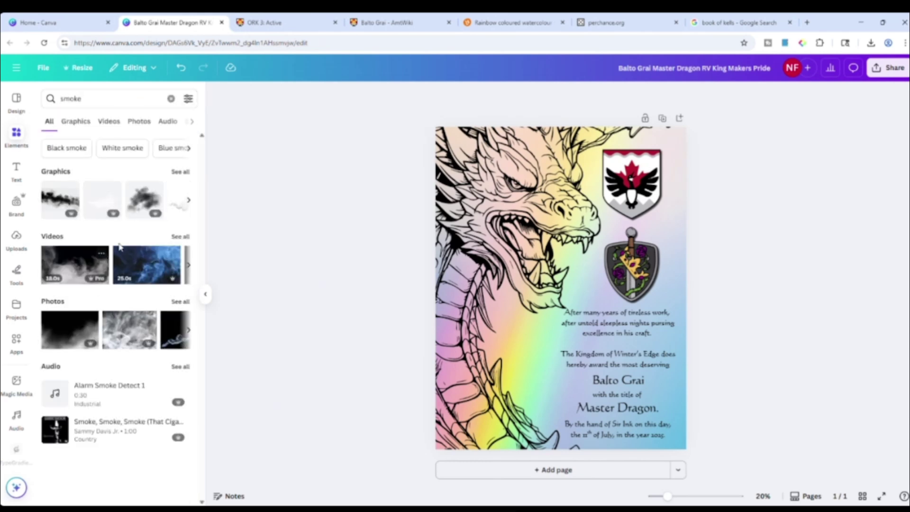
# - Add a dark smoke graphic and enlarge it over the award text in the lower right
pyautogui.click(139, 203)
pyautogui.moveTo(576, 281); pyautogui.dragTo(608, 367)
pyautogui.moveTo(692, 294); pyautogui.dragTo(715, 278)
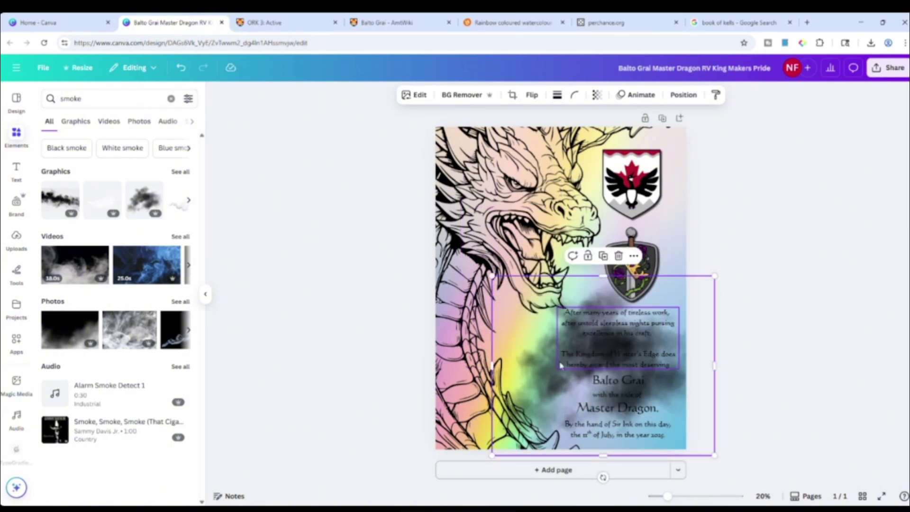
pyautogui.moveTo(534, 377); pyautogui.dragTo(530, 408)
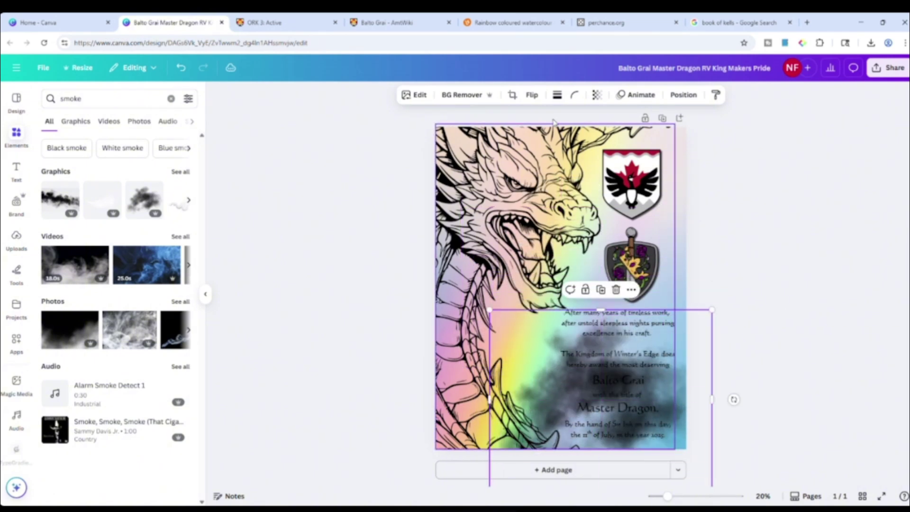
# - Remove the smoke's background and send it backward behind the other elements
pyautogui.click(463, 96)
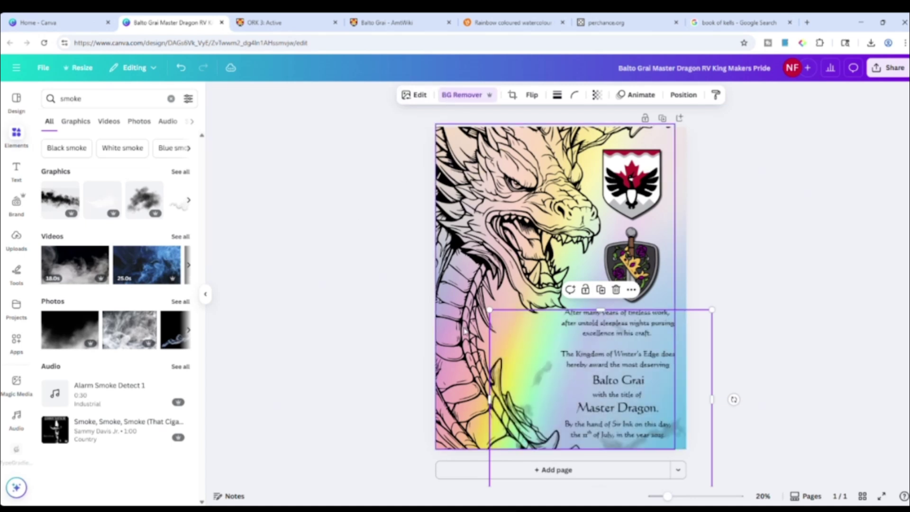
pyautogui.click(597, 95)
pyautogui.click(683, 94)
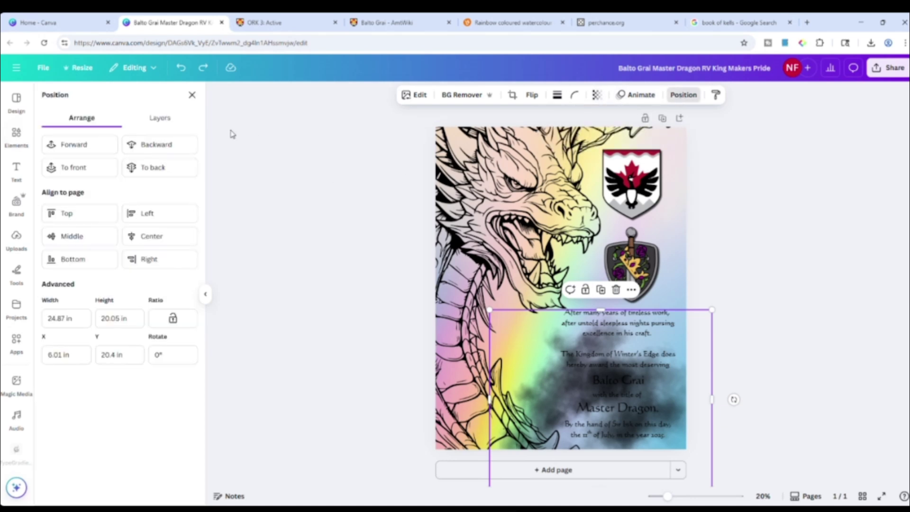
pyautogui.click(164, 144)
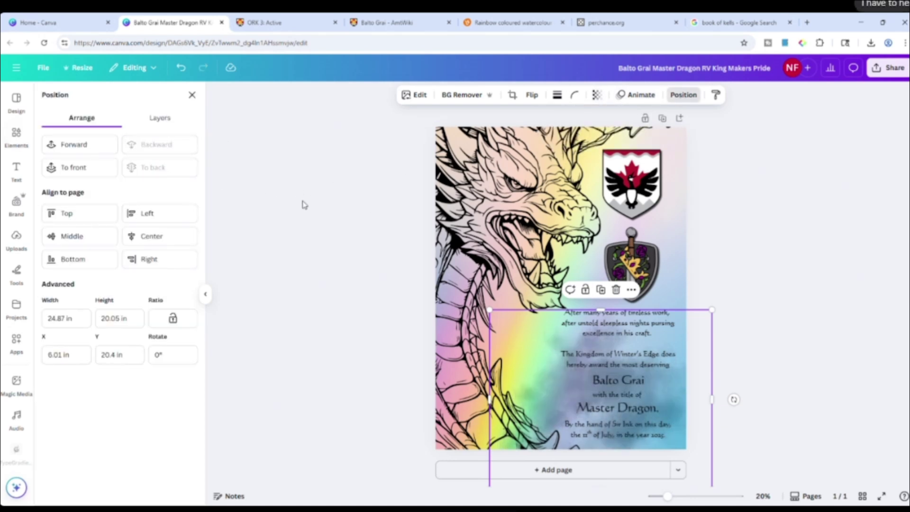
pyautogui.click(327, 250)
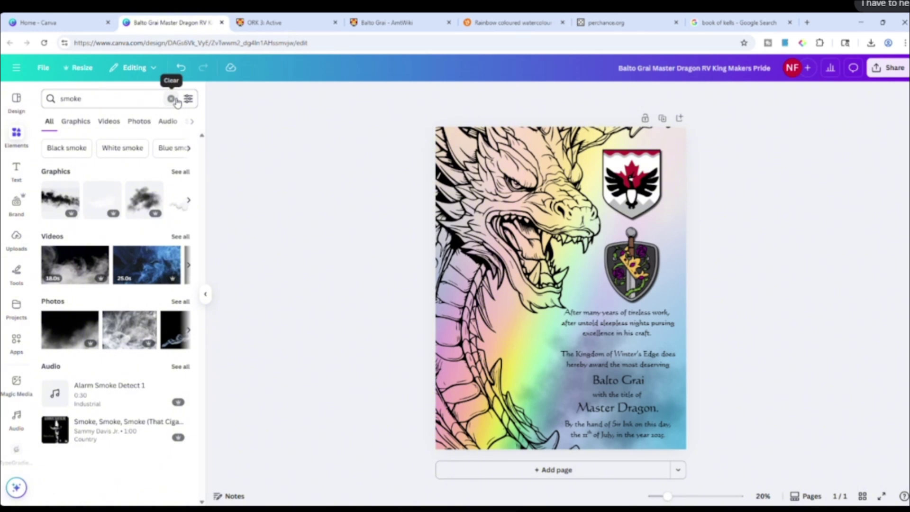
# - Nudge the watercolour image slightly upward
pyautogui.click(127, 99)
pyautogui.doubleClick(127, 99)
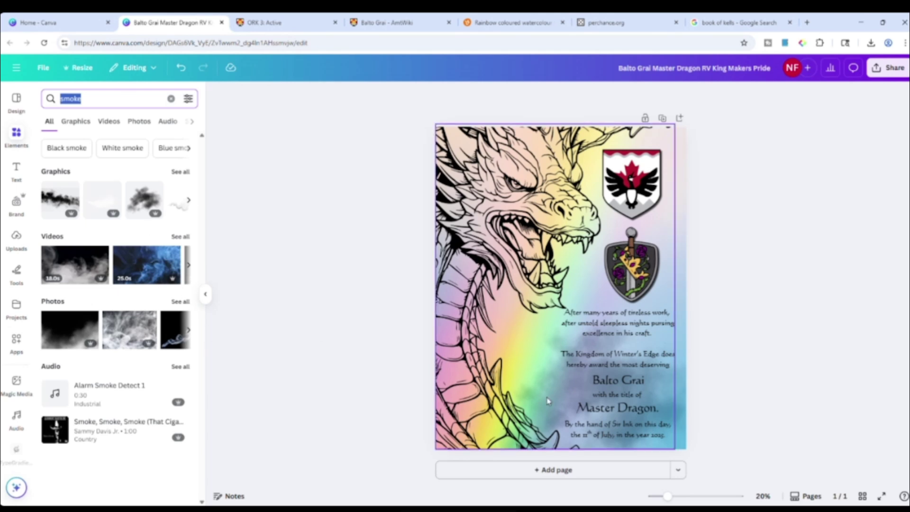
pyautogui.click(694, 404)
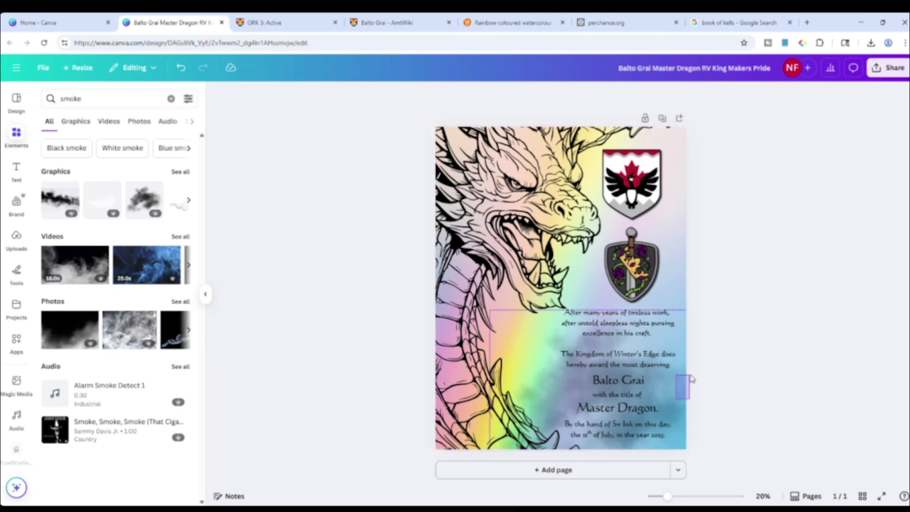
pyautogui.click(678, 397)
pyautogui.moveTo(678, 397); pyautogui.dragTo(684, 379)
pyautogui.click(125, 101)
pyautogui.press('BackSpace')
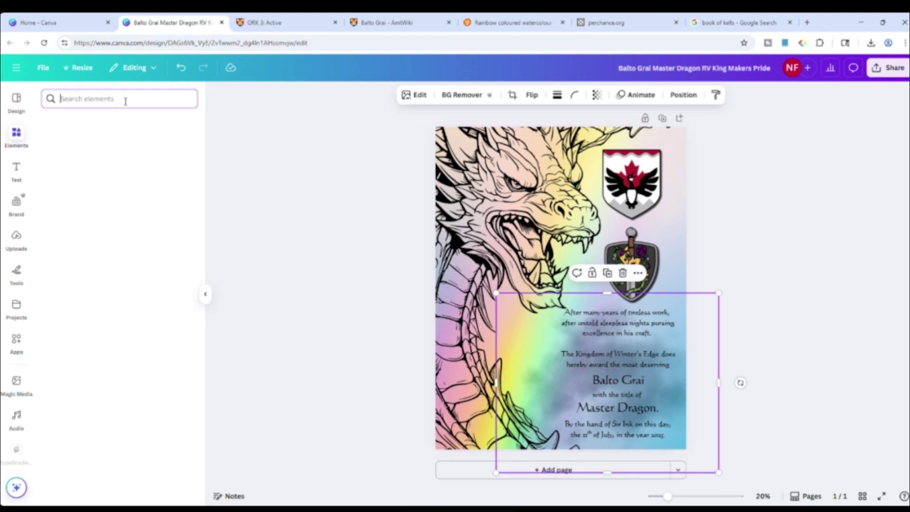
pyautogui.write('lense fl')
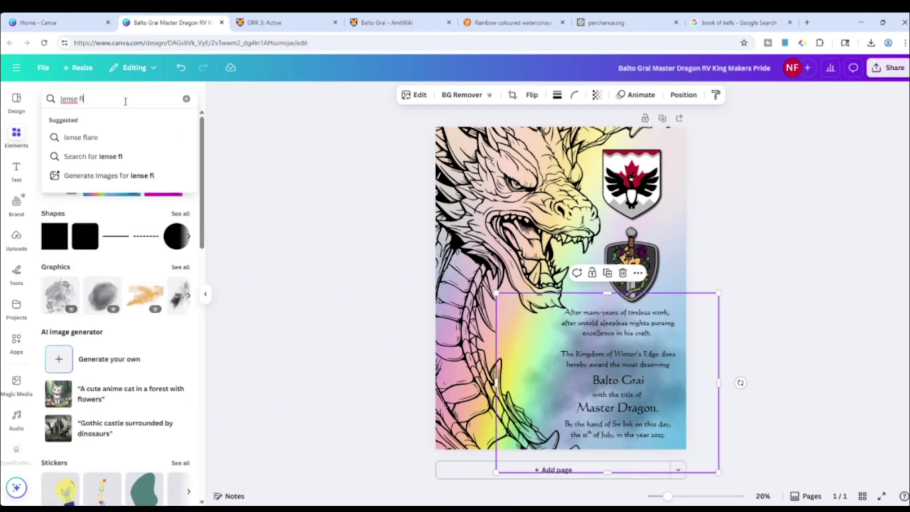
pyautogui.click(74, 137)
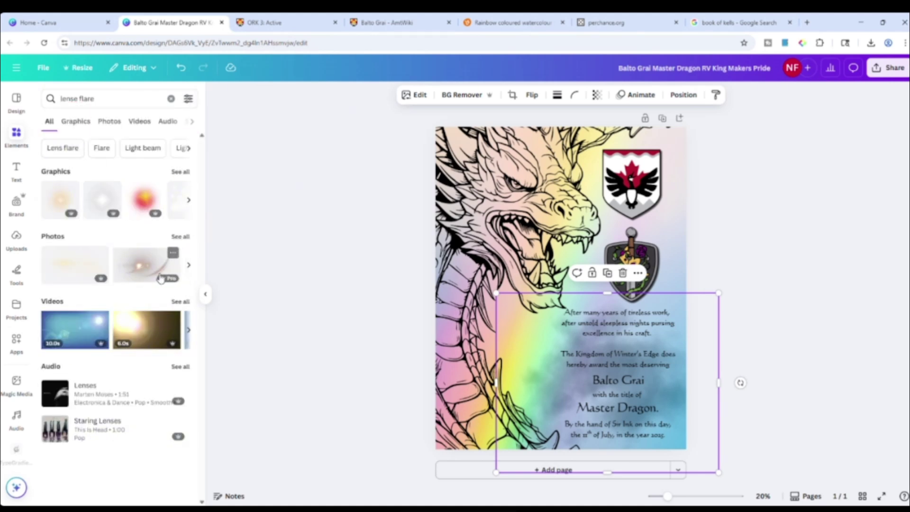
pyautogui.click(80, 265)
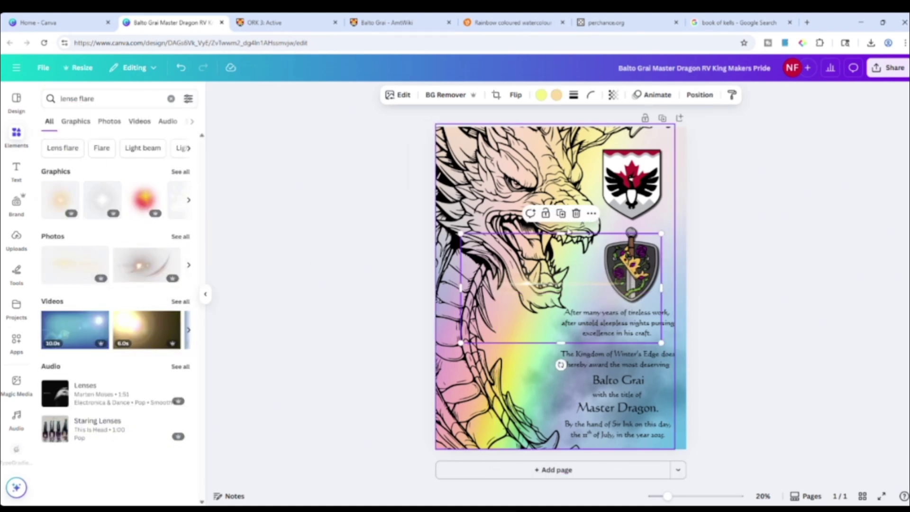
pyautogui.click(463, 97)
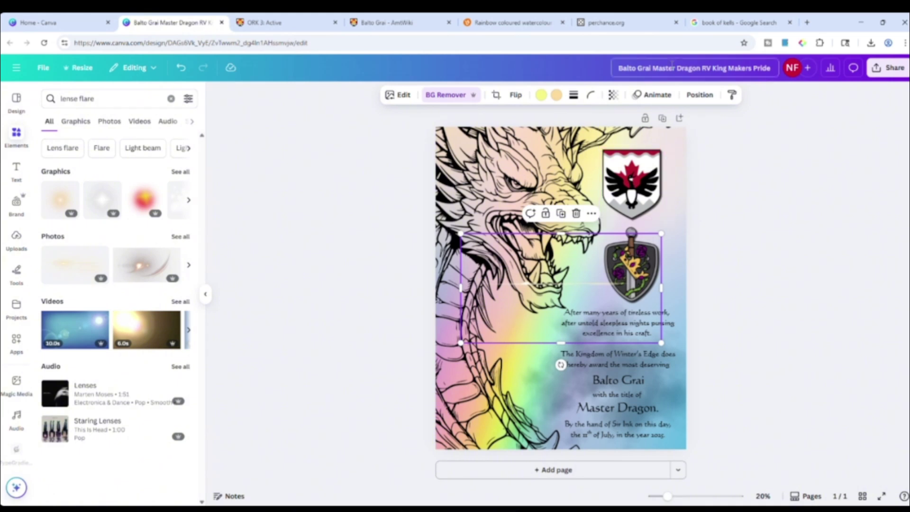
pyautogui.click(614, 96)
pyautogui.moveTo(640, 134); pyautogui.dragTo(608, 134)
pyautogui.moveTo(603, 287); pyautogui.dragTo(594, 187)
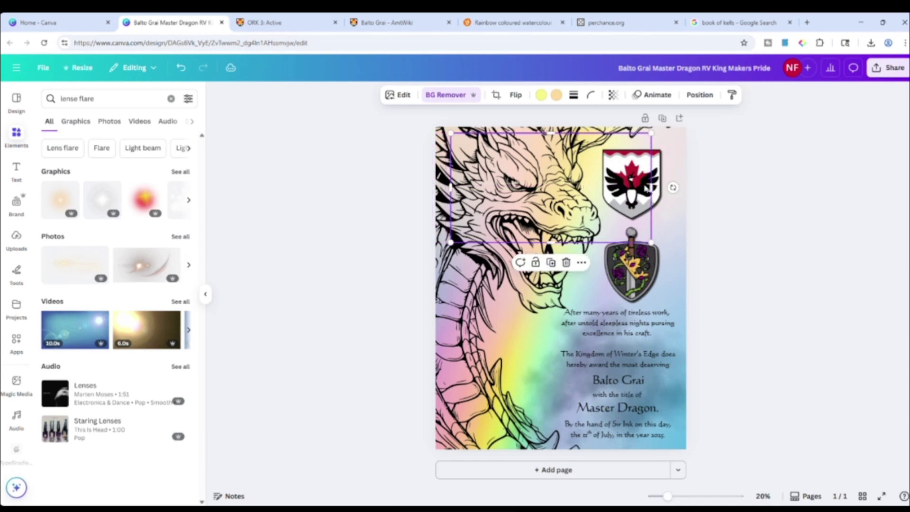
pyautogui.moveTo(653, 133); pyautogui.dragTo(717, 98)
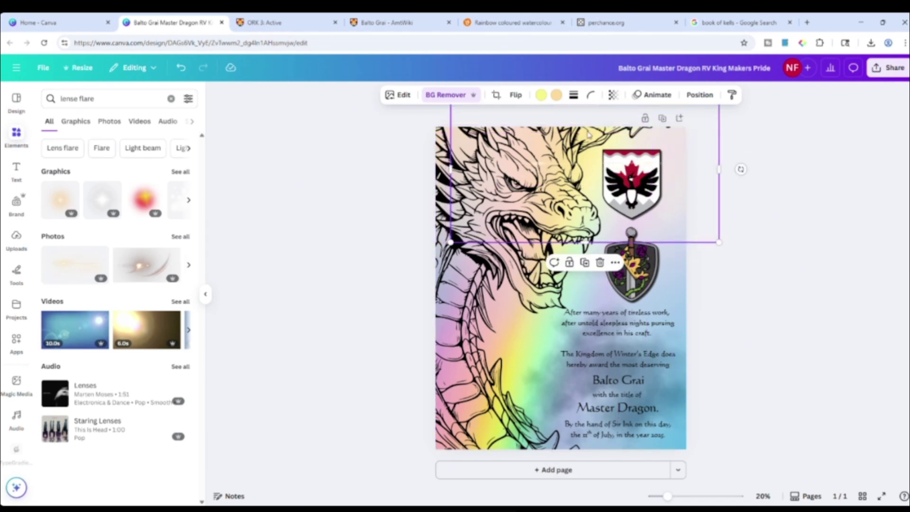
pyautogui.moveTo(562, 169); pyautogui.dragTo(542, 180)
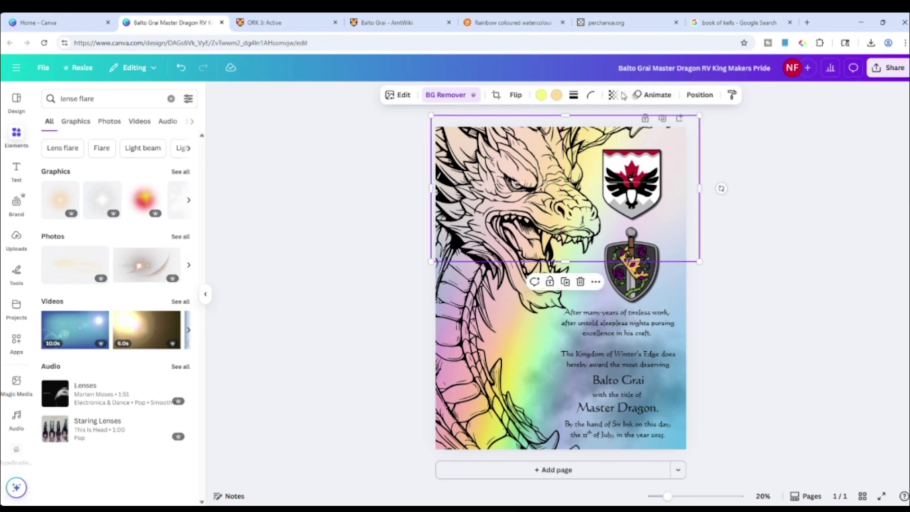
pyautogui.click(613, 95)
pyautogui.moveTo(611, 139); pyautogui.dragTo(637, 135)
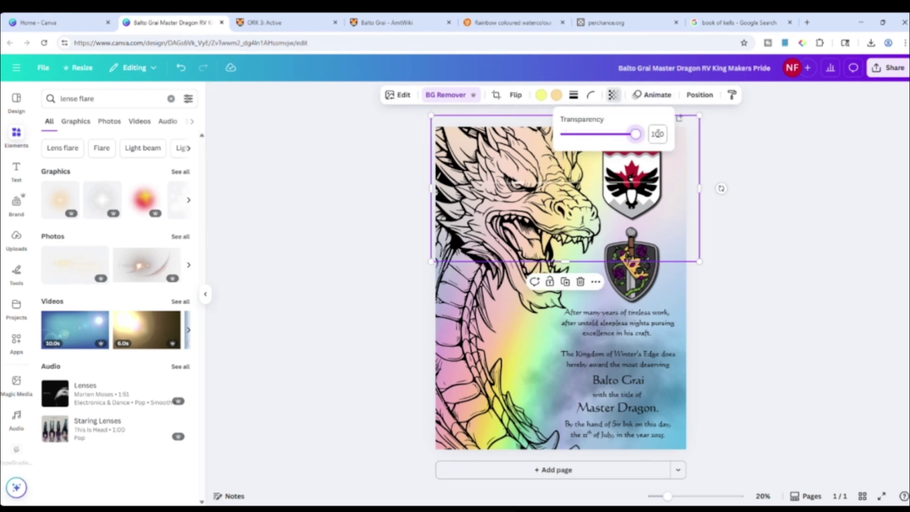
pyautogui.moveTo(592, 182); pyautogui.dragTo(587, 182)
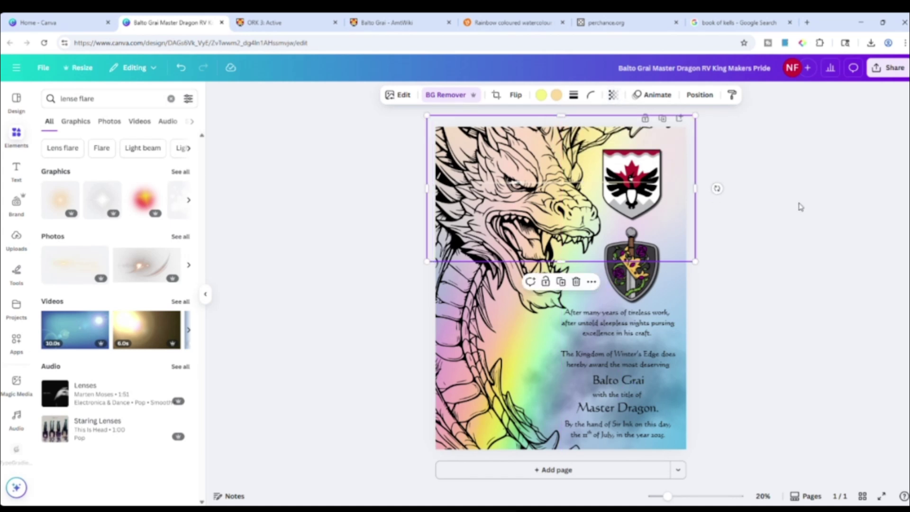
pyautogui.click(800, 207)
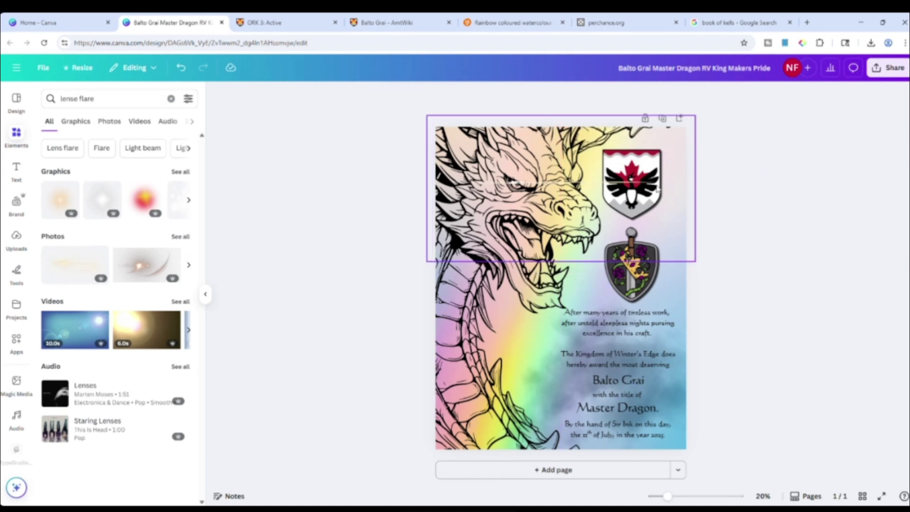
pyautogui.click(653, 171)
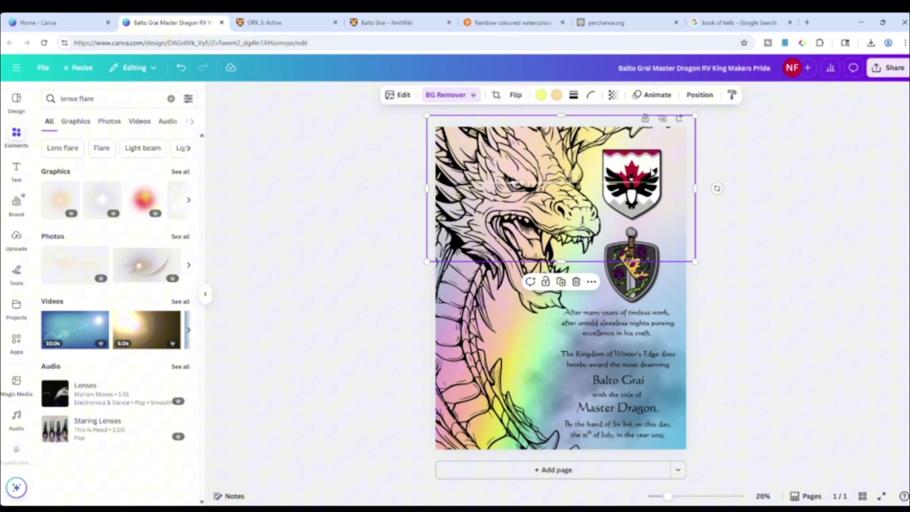
pyautogui.click(699, 94)
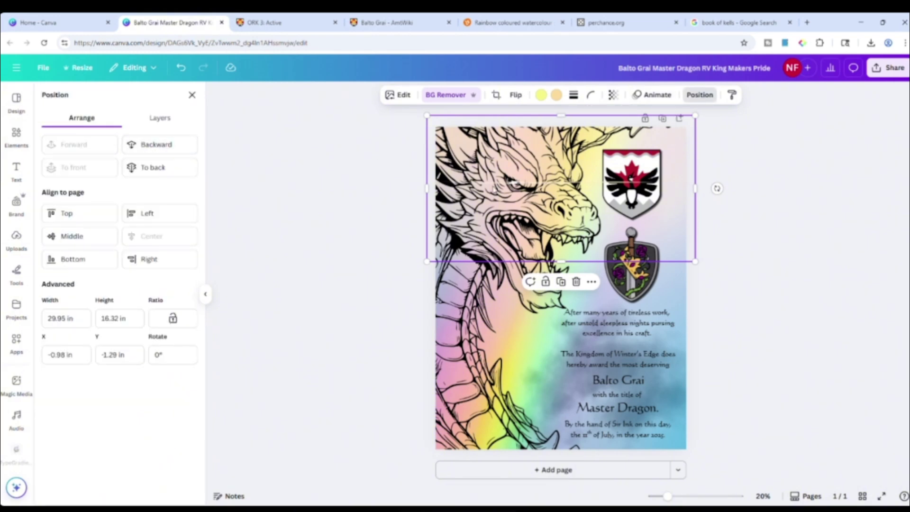
pyautogui.click(328, 195)
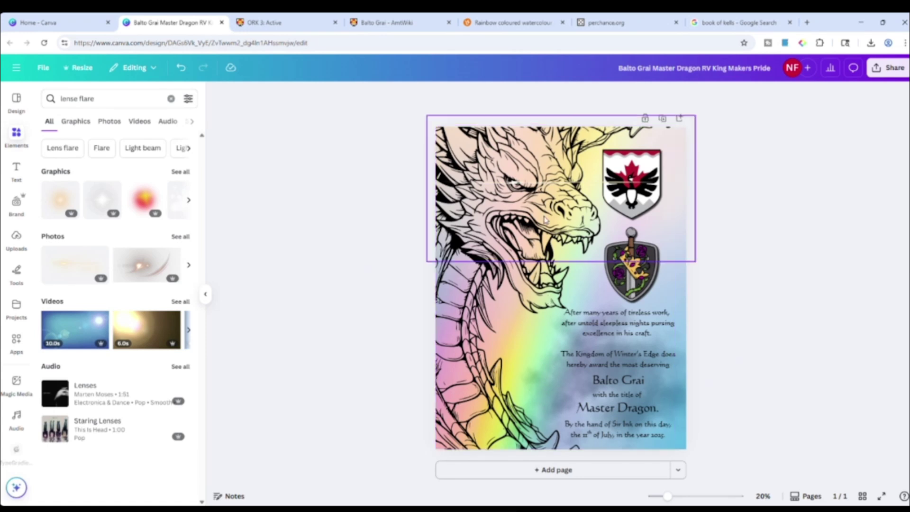
pyautogui.click(533, 398)
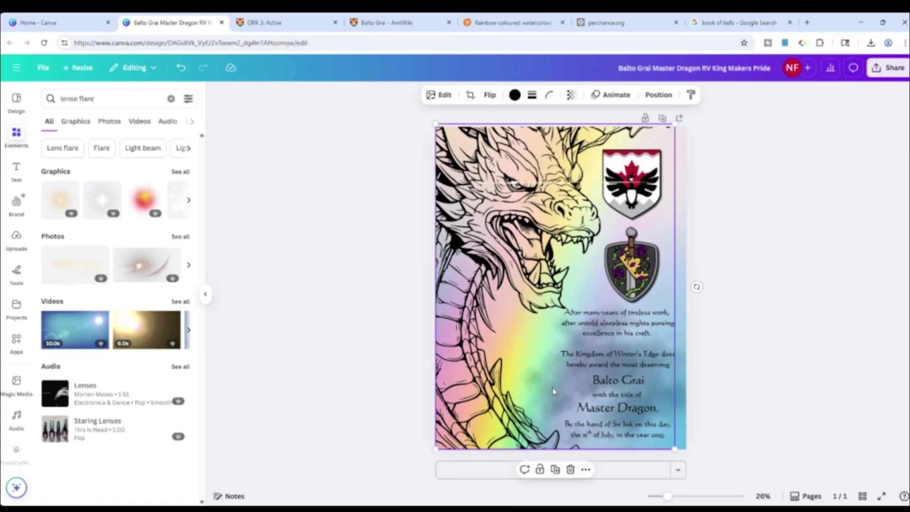
pyautogui.click(678, 392)
pyautogui.press('Delete')
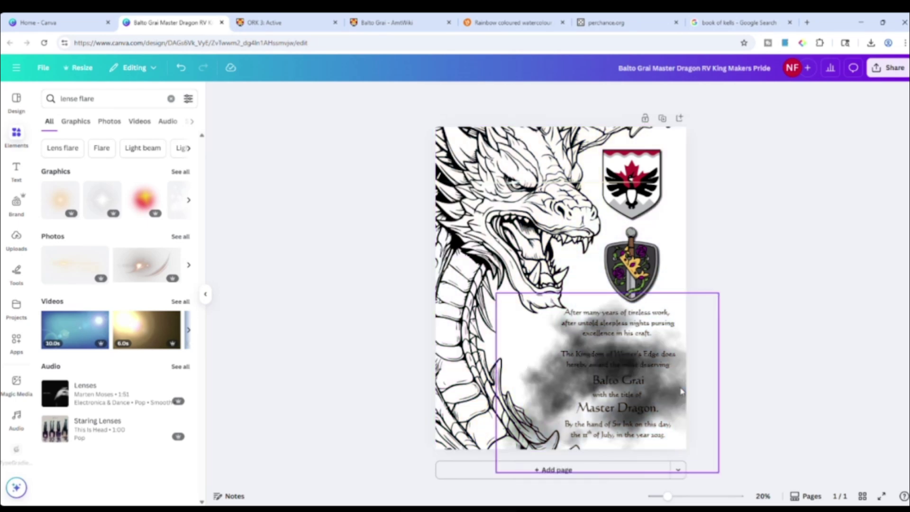
pyautogui.click(682, 391)
pyautogui.press('Delete')
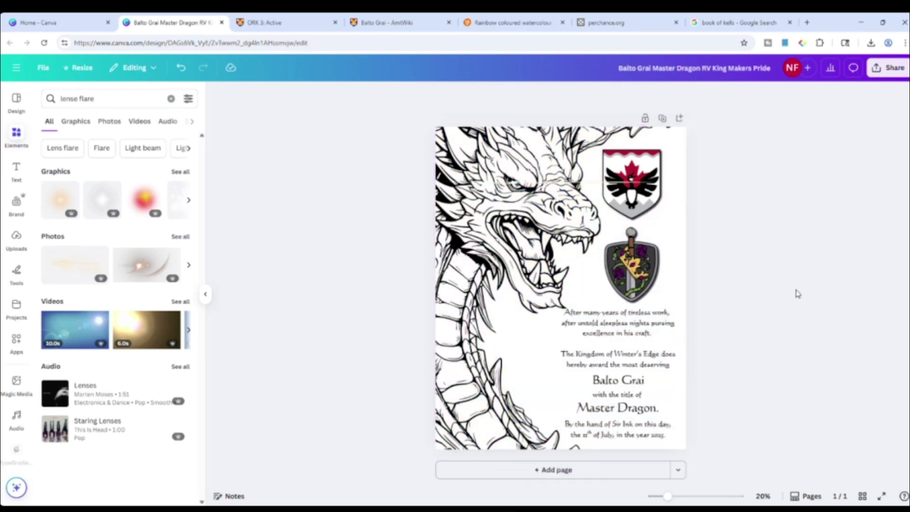
pyautogui.hotkey('ctrl', 'z')
pyautogui.hotkey('ctrl', 'z')
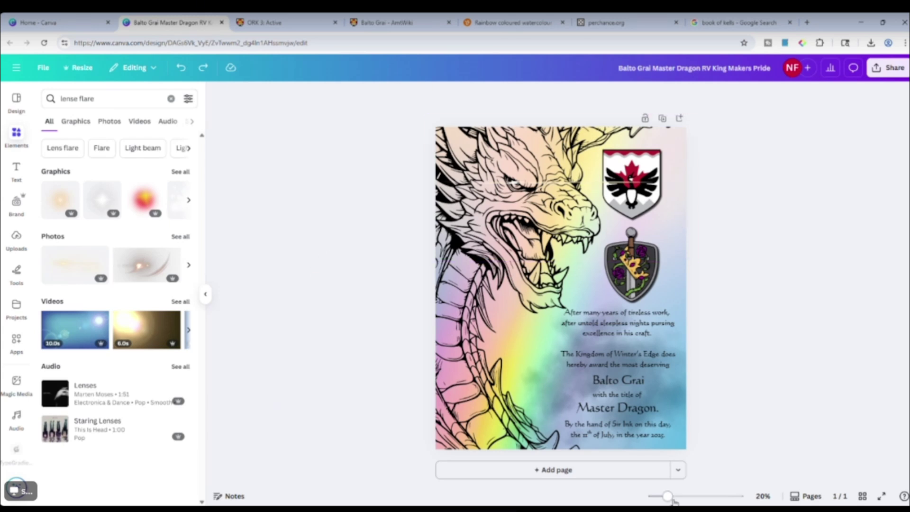
# - Zoom to 52% and delete the thin light streak across the dragon's head
pyautogui.moveTo(669, 497); pyautogui.dragTo(689, 497)
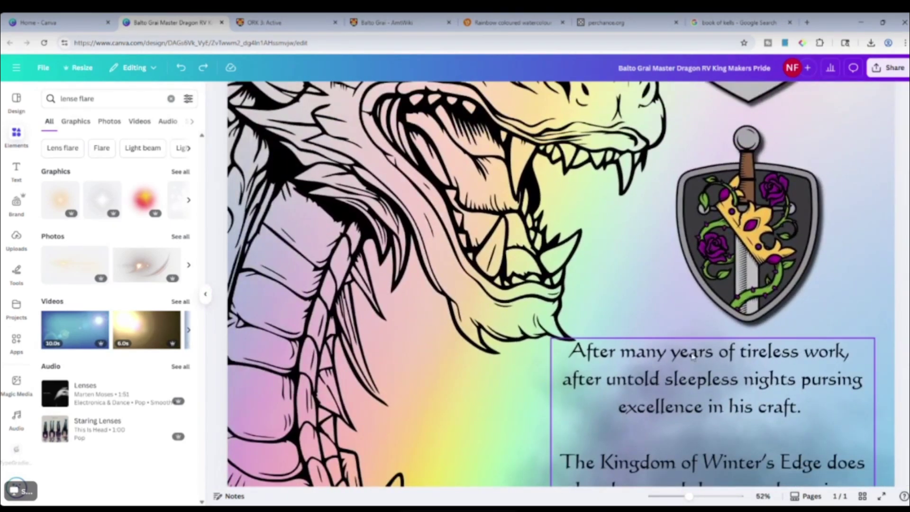
pyautogui.click(753, 284)
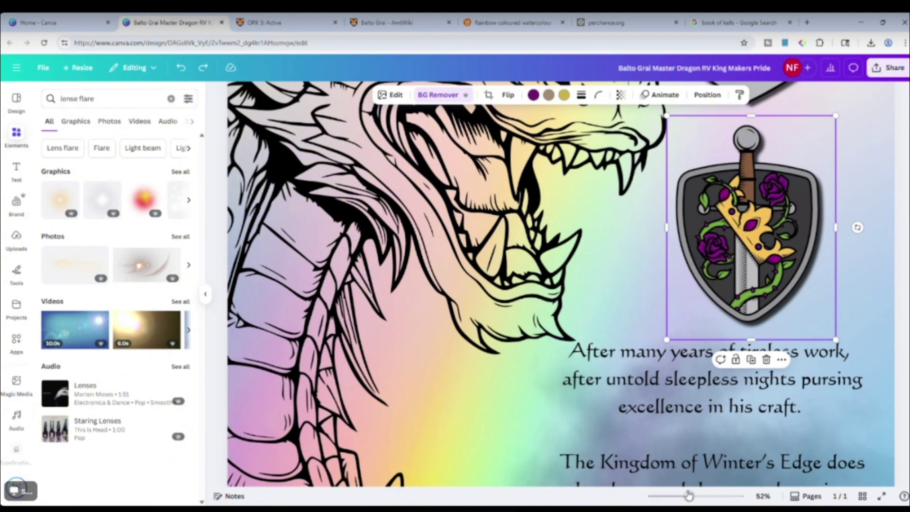
pyautogui.scroll(3, 631, 298)
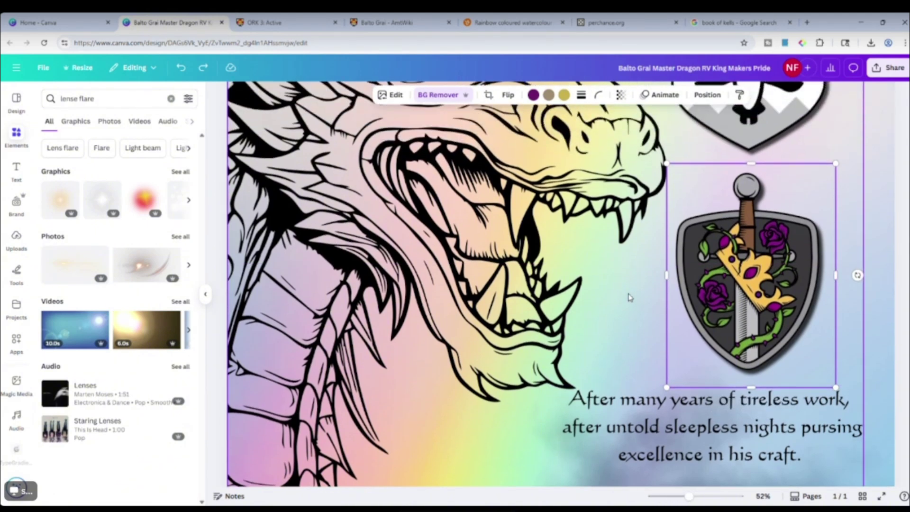
pyautogui.scroll(2, 630, 297)
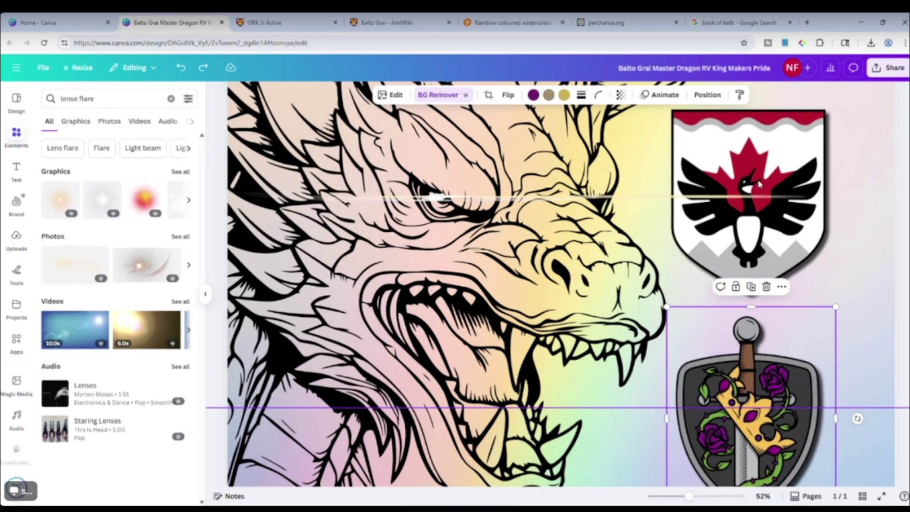
pyautogui.click(801, 153)
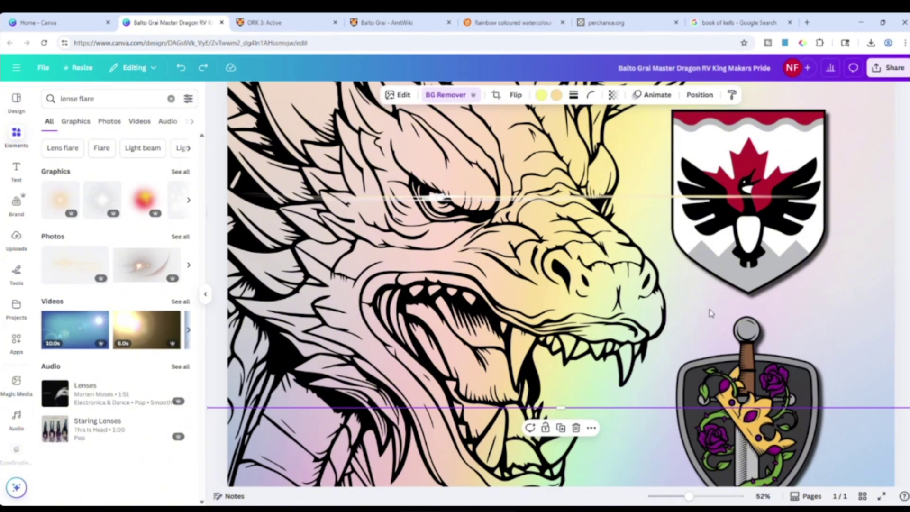
pyautogui.scroll(-3, 709, 313)
pyautogui.click(890, 266)
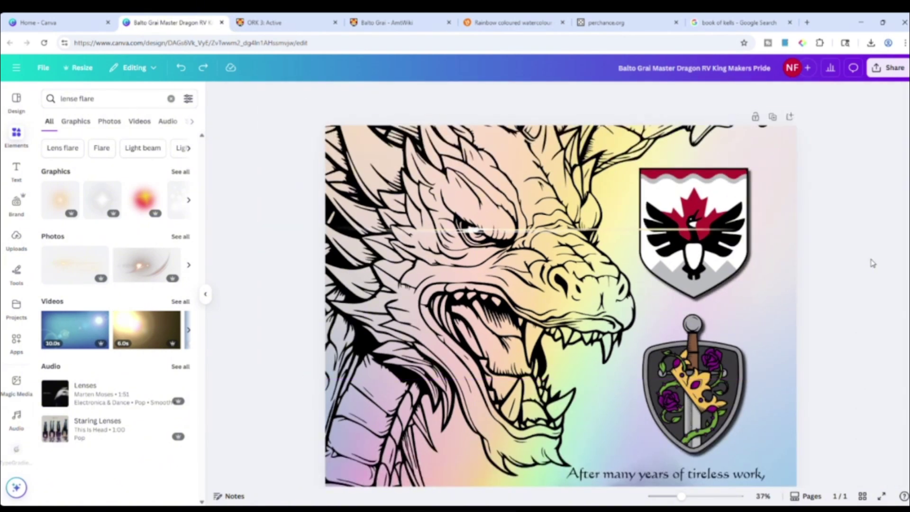
pyautogui.click(638, 234)
pyautogui.press('Delete')
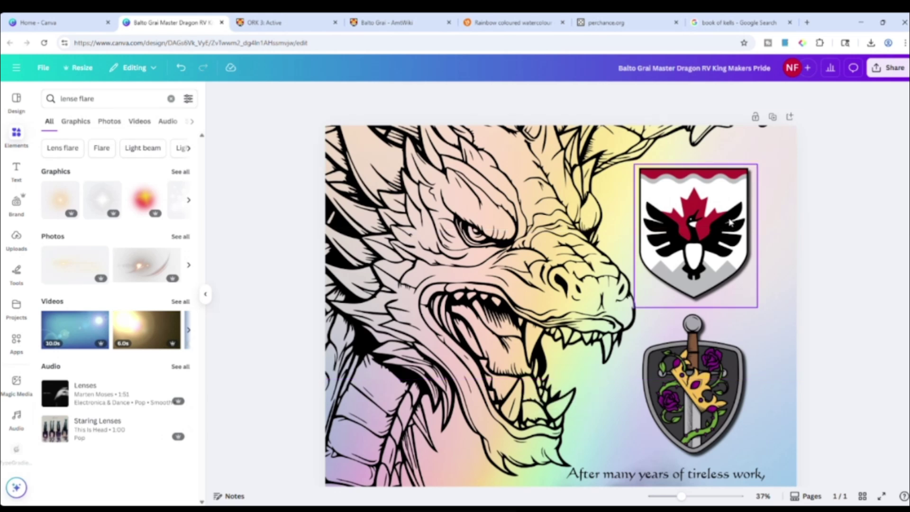
# - Check that the crest and sword shields are untouched, then zoom back out to 18%
pyautogui.click(715, 374)
pyautogui.keyDown('shift'); pyautogui.click(711, 235); pyautogui.keyUp('shift')
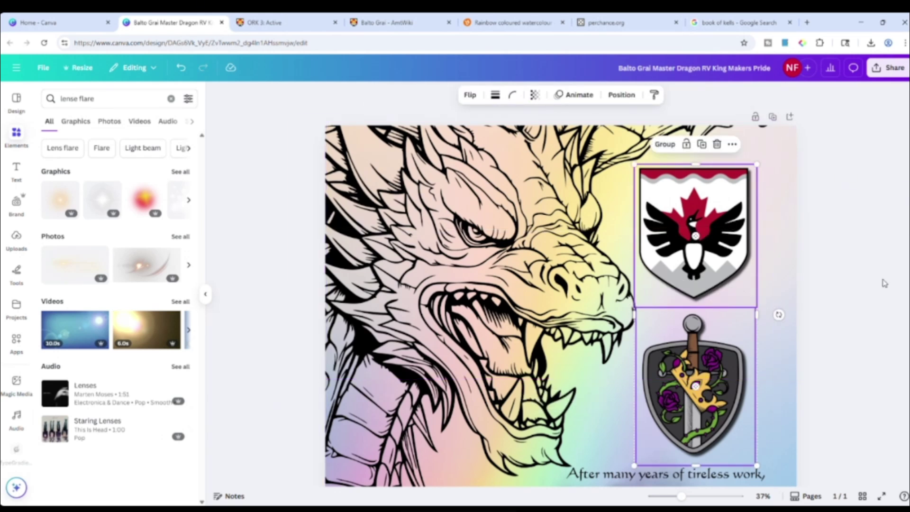
pyautogui.click(885, 237)
pyautogui.click(676, 220)
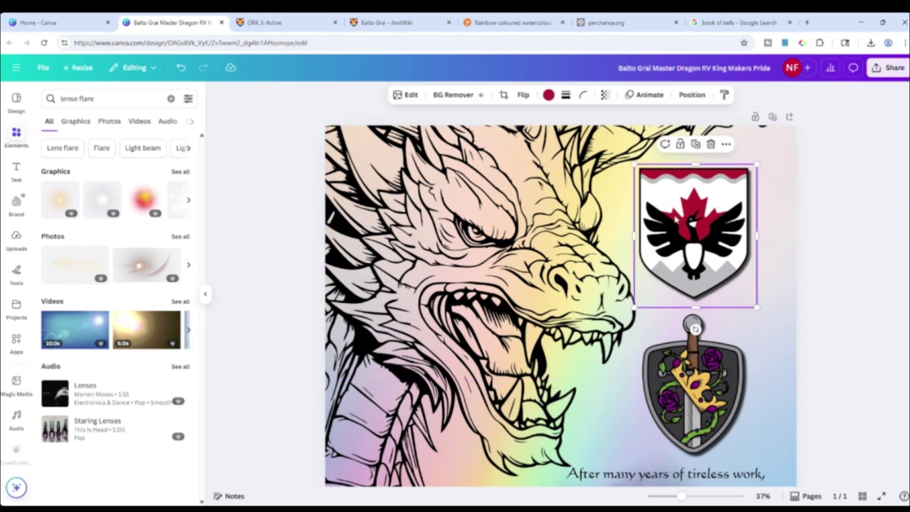
pyautogui.click(411, 97)
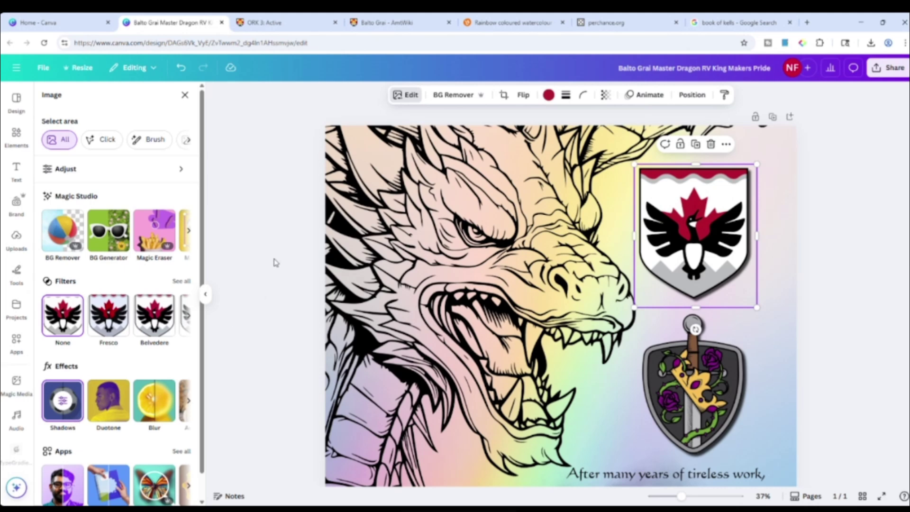
pyautogui.click(271, 237)
pyautogui.click(886, 265)
pyautogui.click(721, 245)
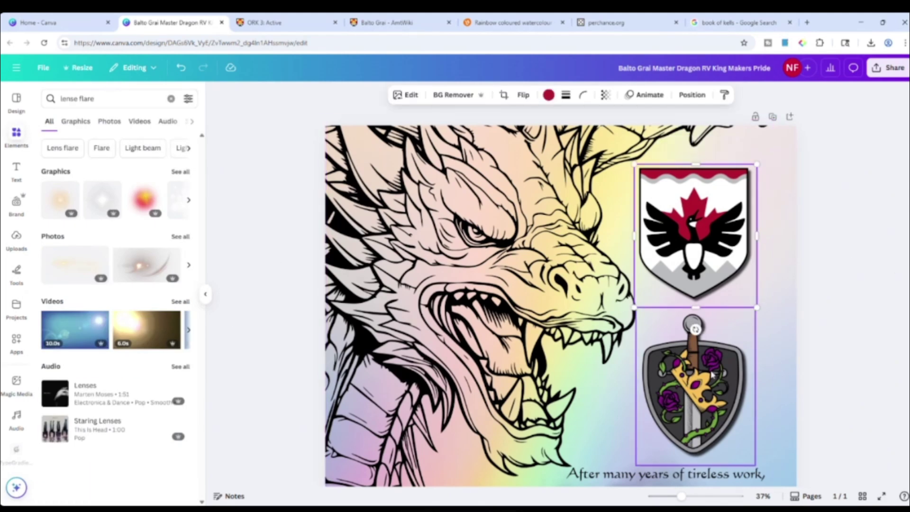
pyautogui.keyDown('shift'); pyautogui.click(694, 384); pyautogui.keyUp('shift')
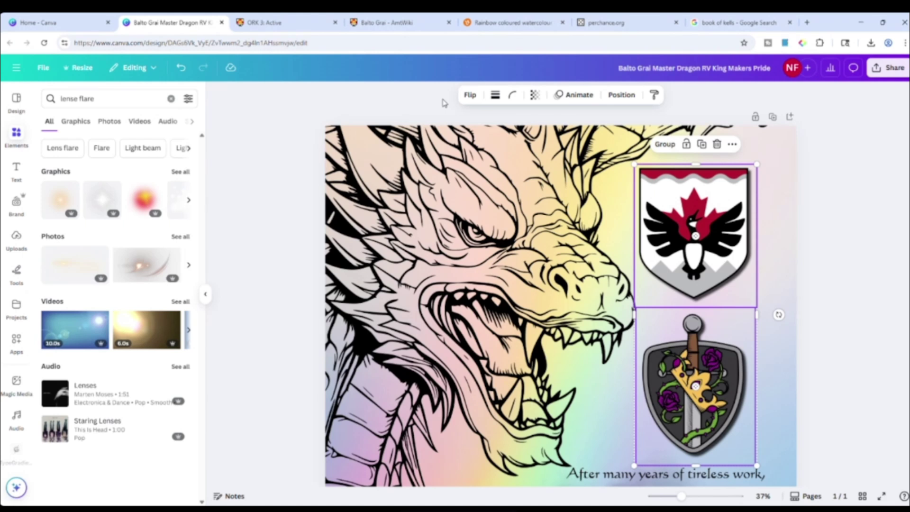
pyautogui.click(855, 265)
pyautogui.scroll(-3, 789, 380)
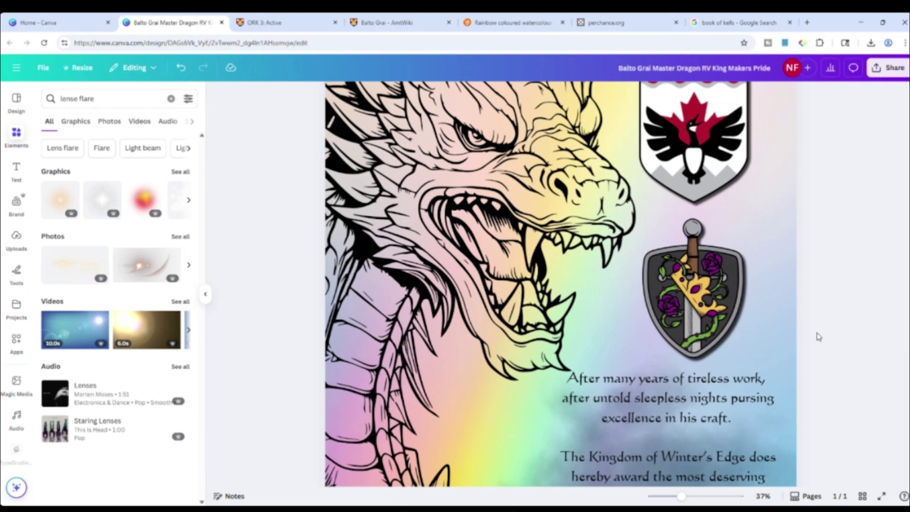
pyautogui.scroll(3, 876, 290)
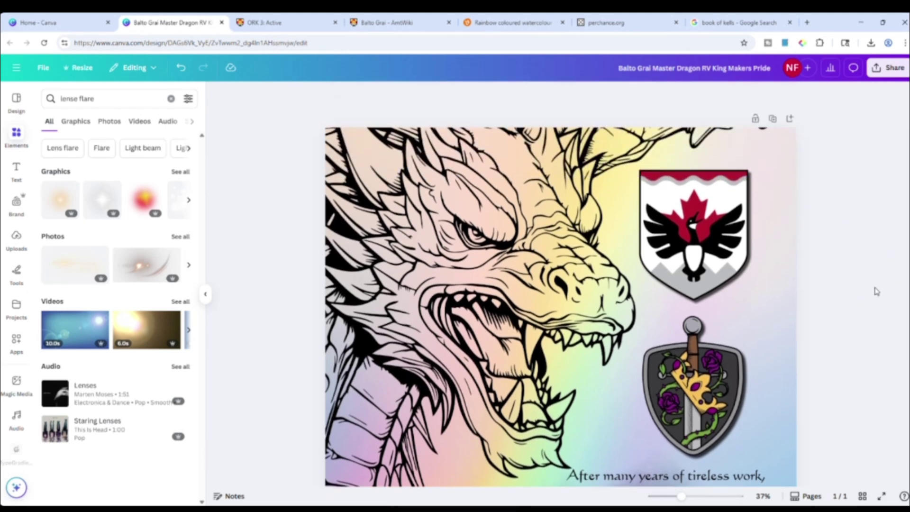
pyautogui.scroll(-2, 877, 291)
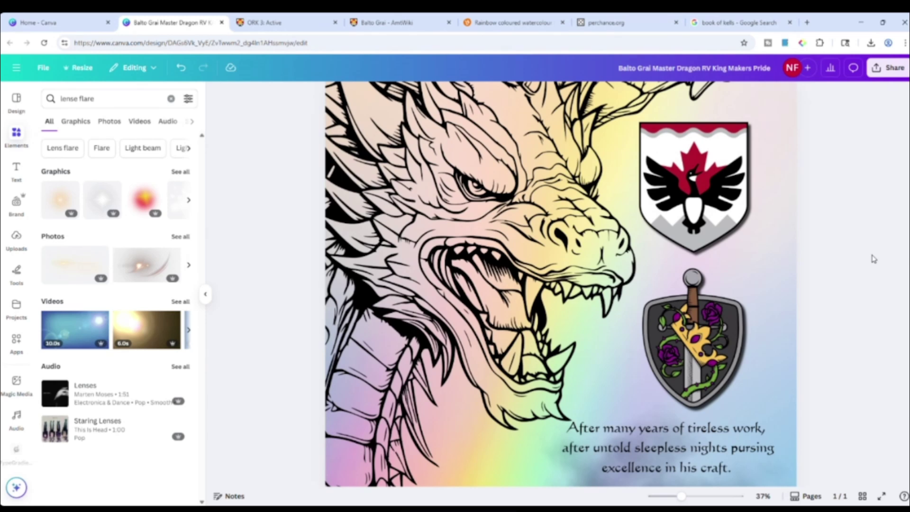
pyautogui.scroll(-3, 874, 259)
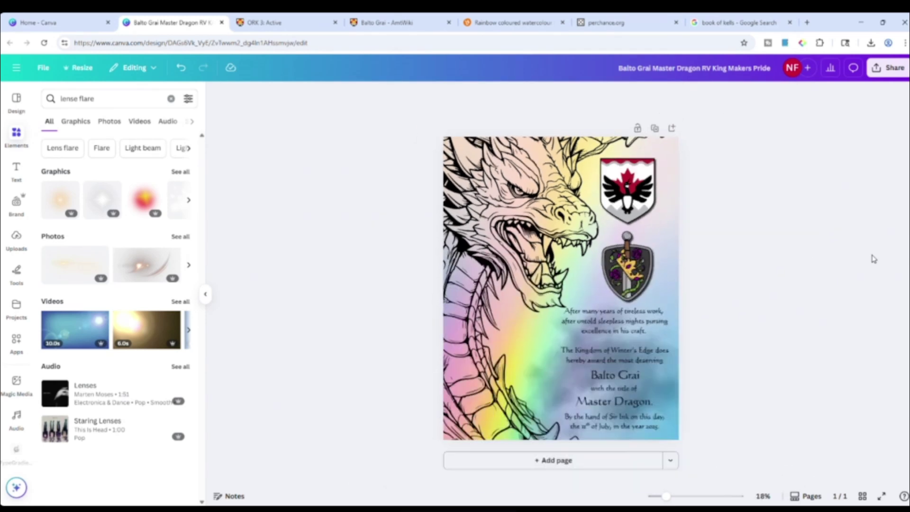
# - Add a 'ba' upload and cut it out, then delete it and the dragon line-art
pyautogui.click(17, 239)
pyautogui.click(107, 99)
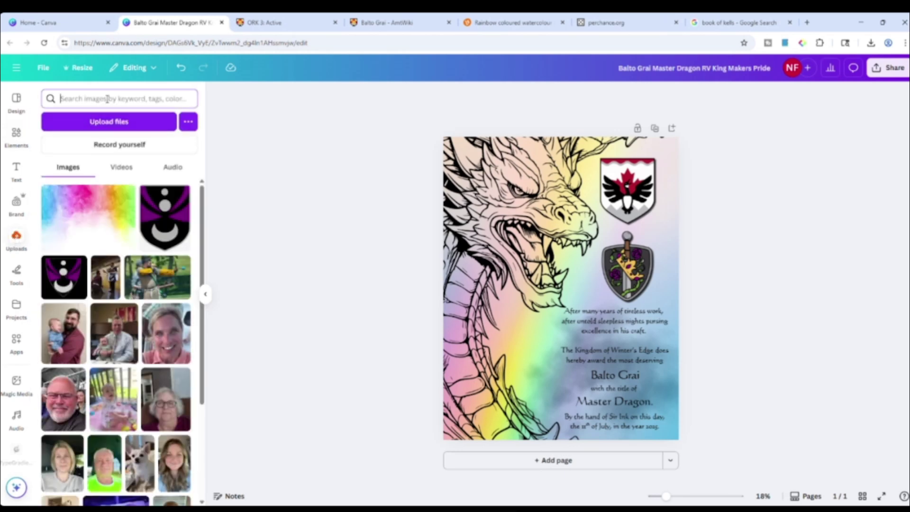
pyautogui.write('balto')
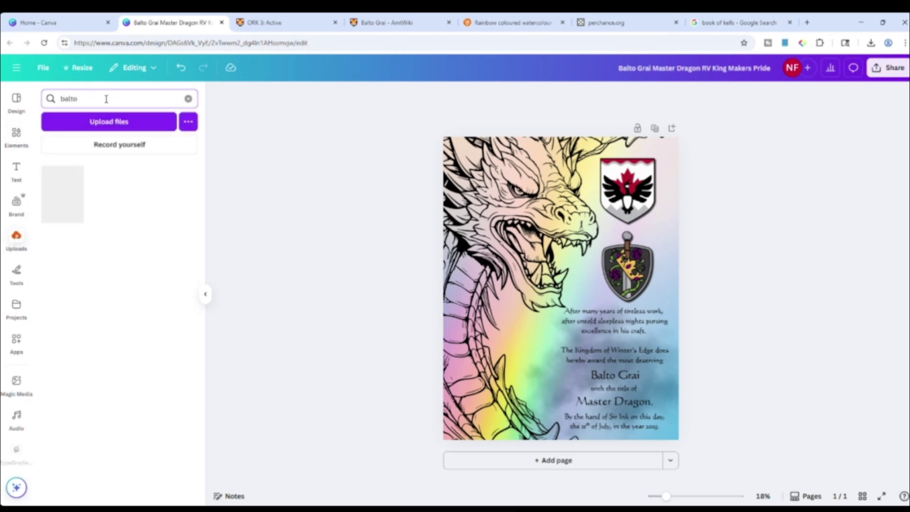
pyautogui.click(70, 185)
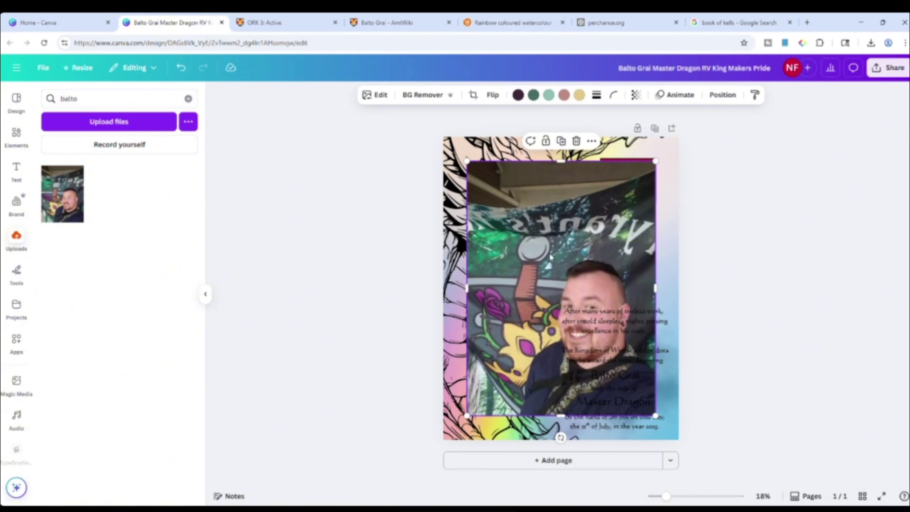
pyautogui.click(423, 95)
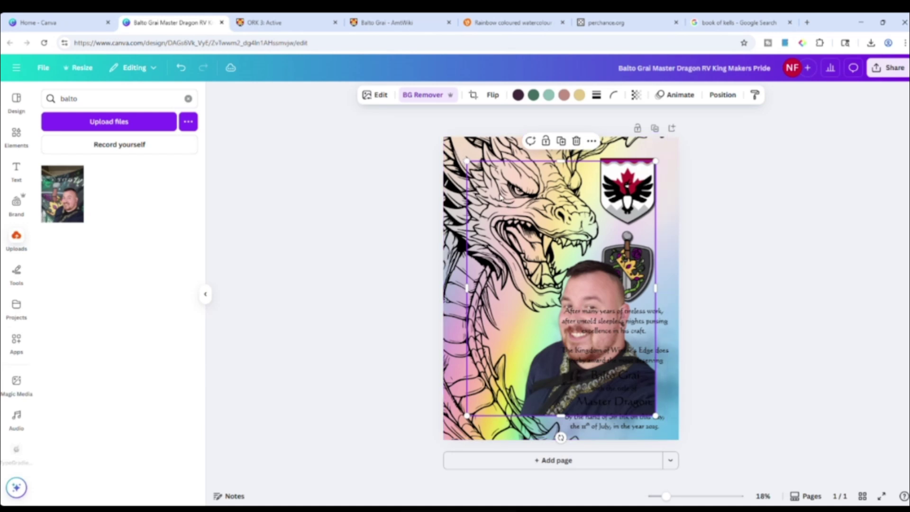
pyautogui.moveTo(540, 222); pyautogui.dragTo(583, 222)
pyautogui.click(462, 192)
pyautogui.press('Delete')
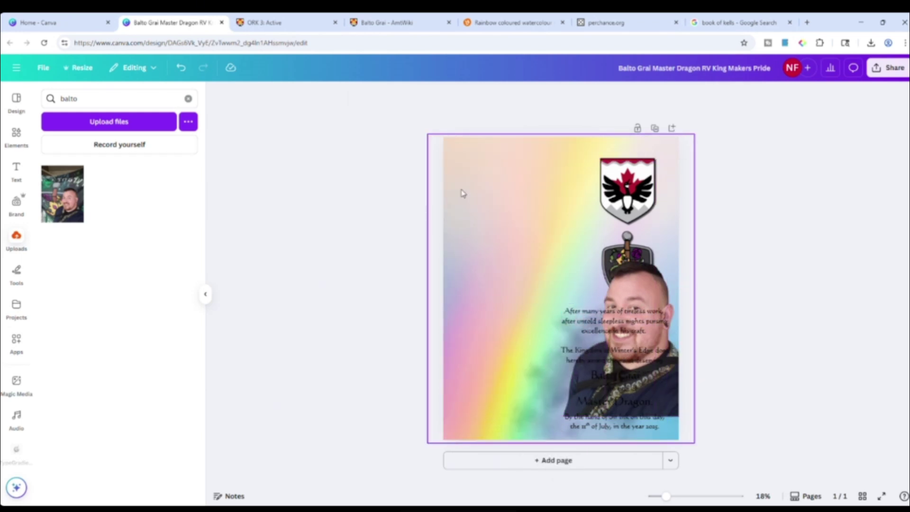
pyautogui.moveTo(621, 275); pyautogui.dragTo(552, 265)
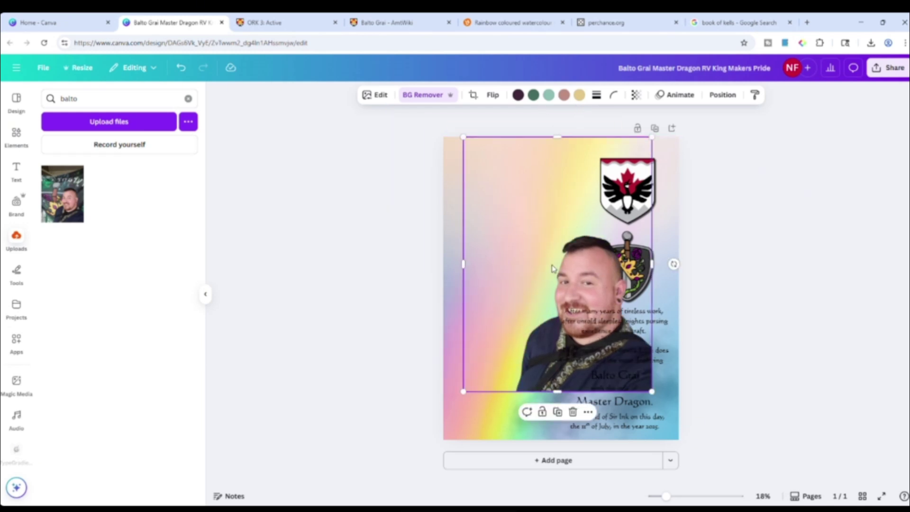
pyautogui.press('Delete')
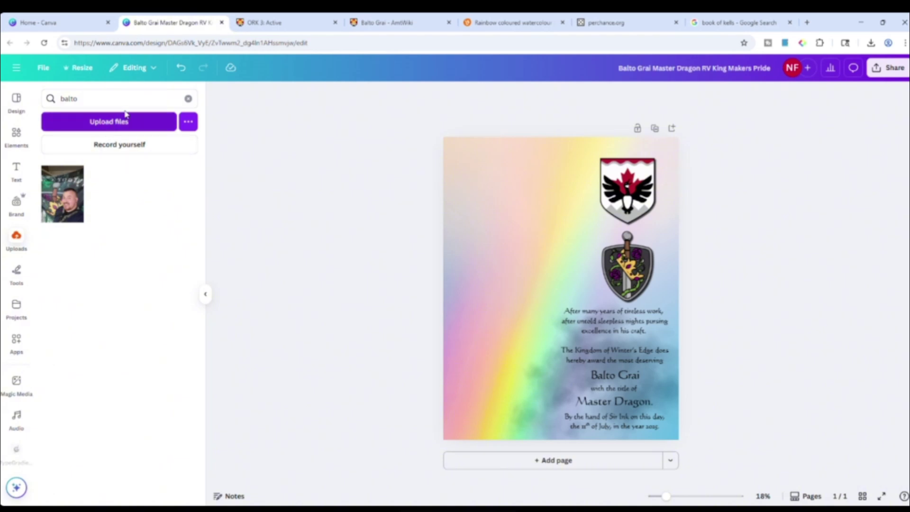
# - Add the uploaded portrait, remove its background, and move it up and left
pyautogui.click(62, 210)
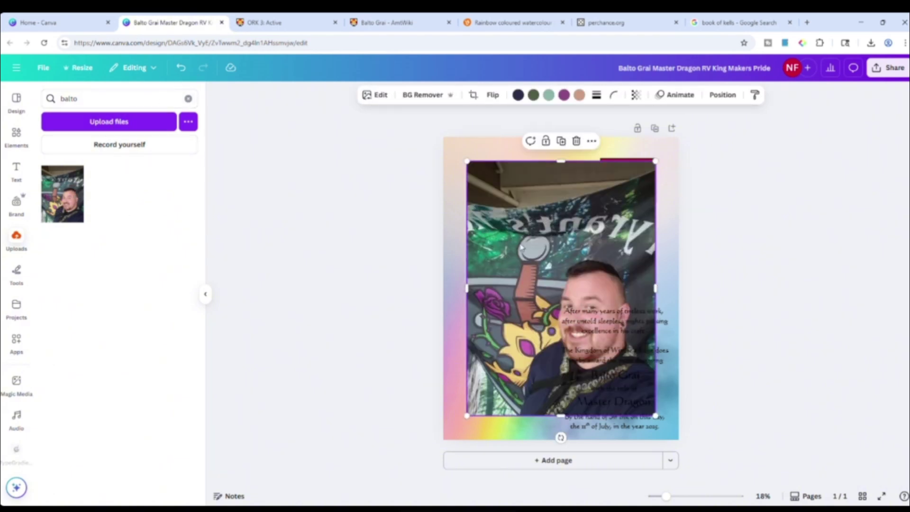
pyautogui.moveTo(528, 243); pyautogui.dragTo(514, 230)
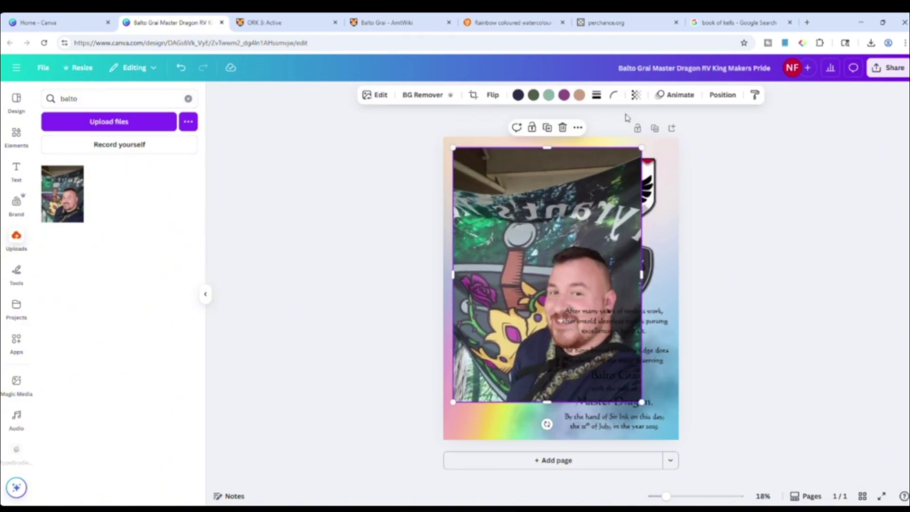
pyautogui.click(423, 96)
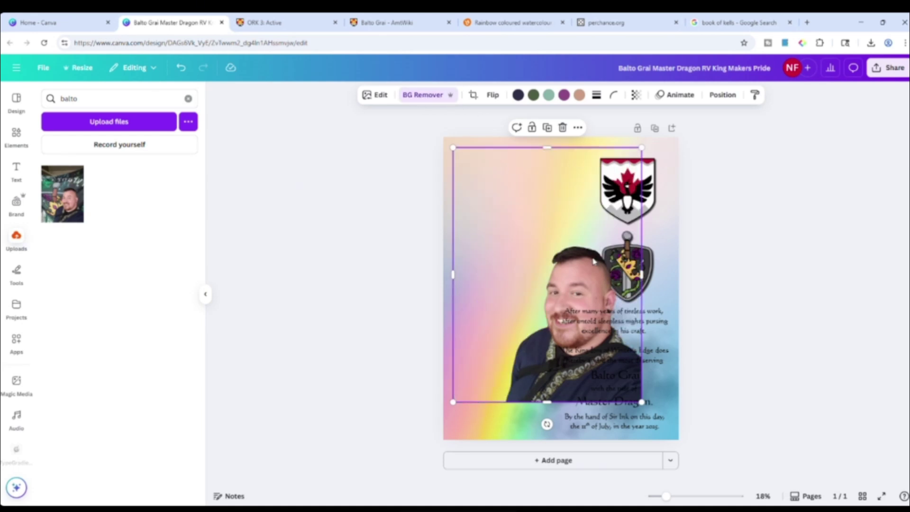
pyautogui.moveTo(564, 294); pyautogui.dragTo(527, 261)
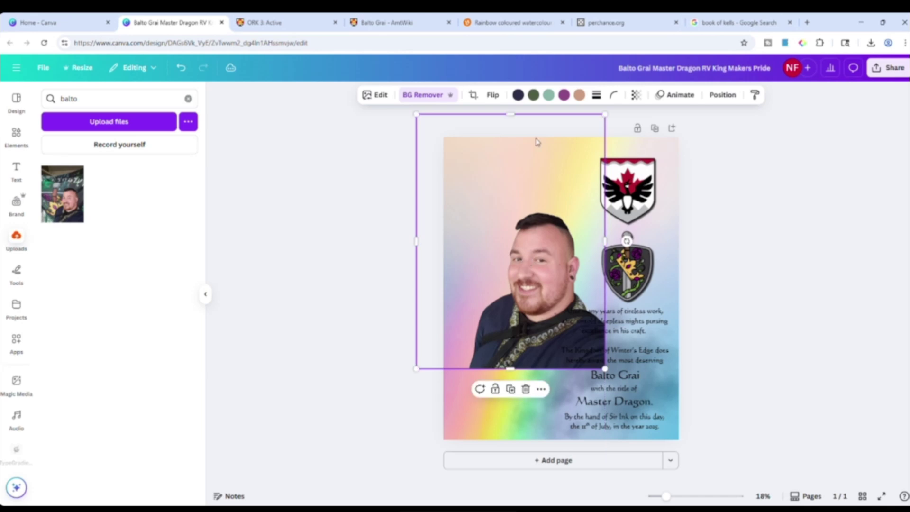
# - Flip the portrait horizontally and enlarge it across the bottom-left past the page edges
pyautogui.click(494, 96)
pyautogui.click(506, 123)
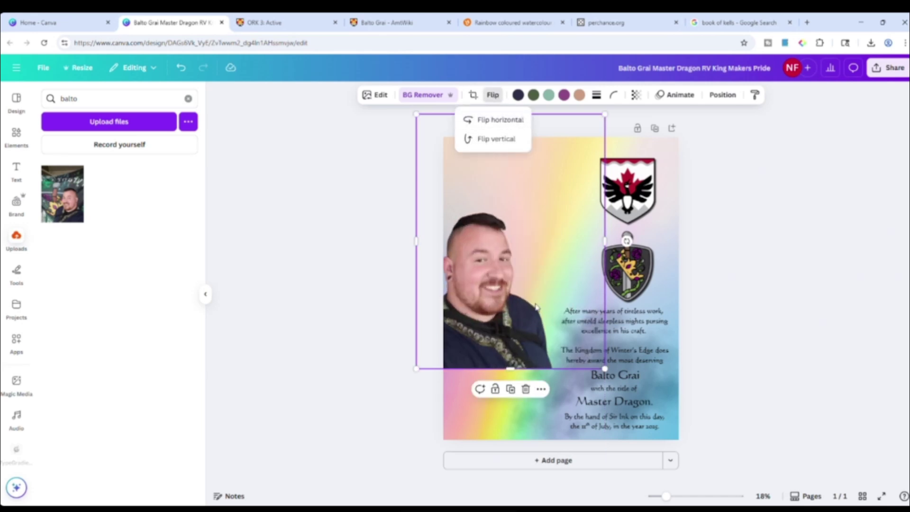
pyautogui.moveTo(536, 307); pyautogui.dragTo(552, 390)
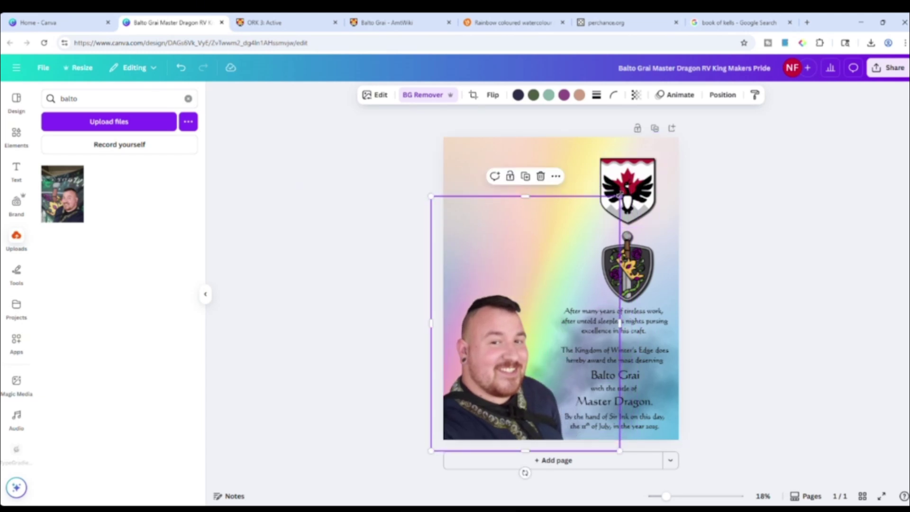
pyautogui.moveTo(619, 196); pyautogui.dragTo(783, 106)
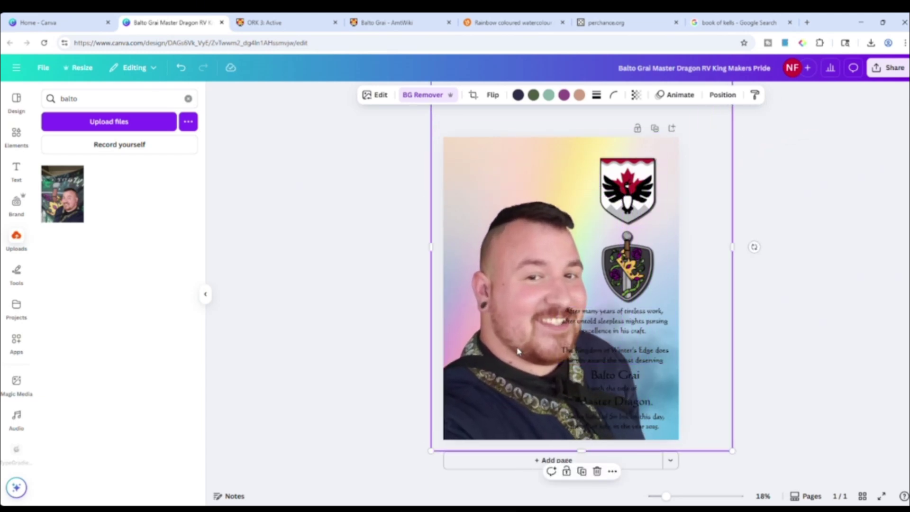
pyautogui.moveTo(514, 350); pyautogui.dragTo(487, 353)
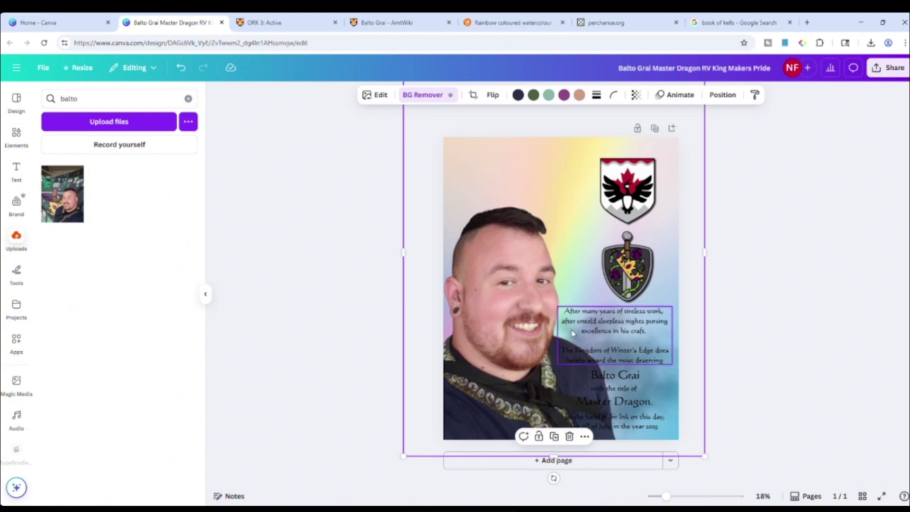
pyautogui.click(375, 94)
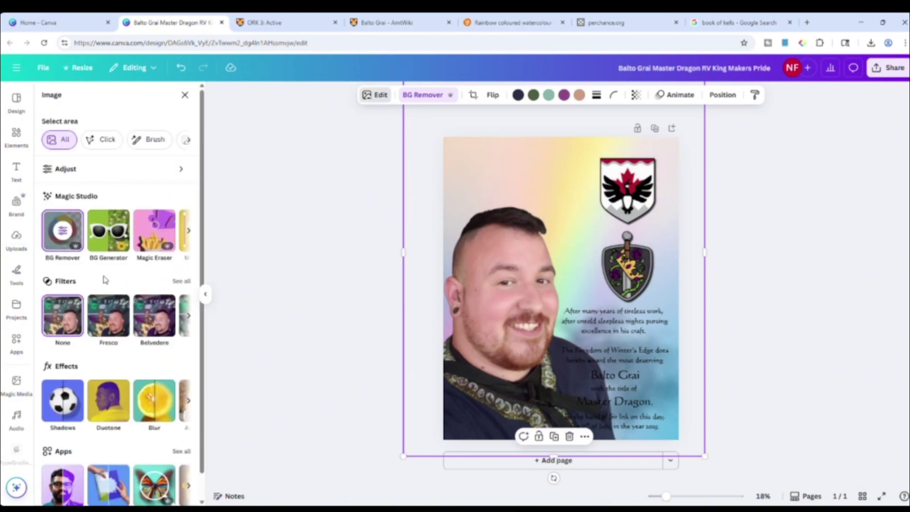
# - Give the portrait a drop shadow with distance 45, after trying Glow and Outline
pyautogui.click(62, 402)
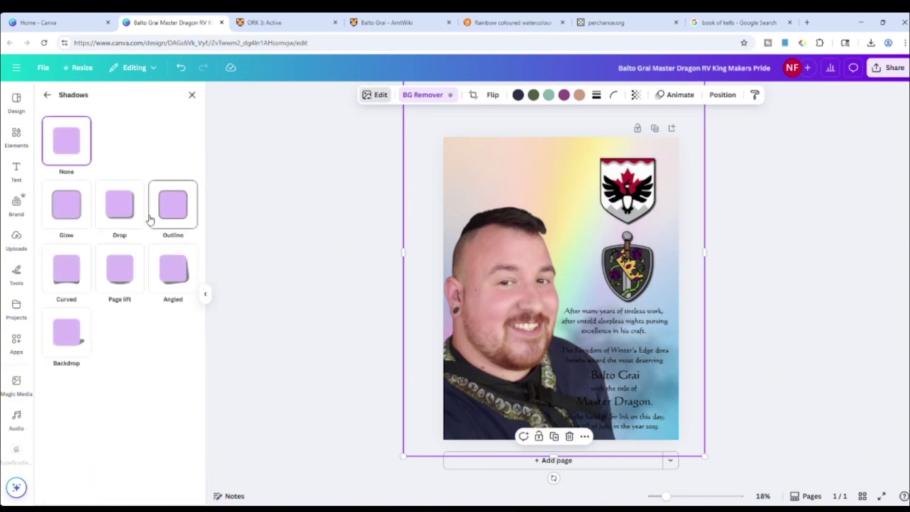
pyautogui.click(120, 205)
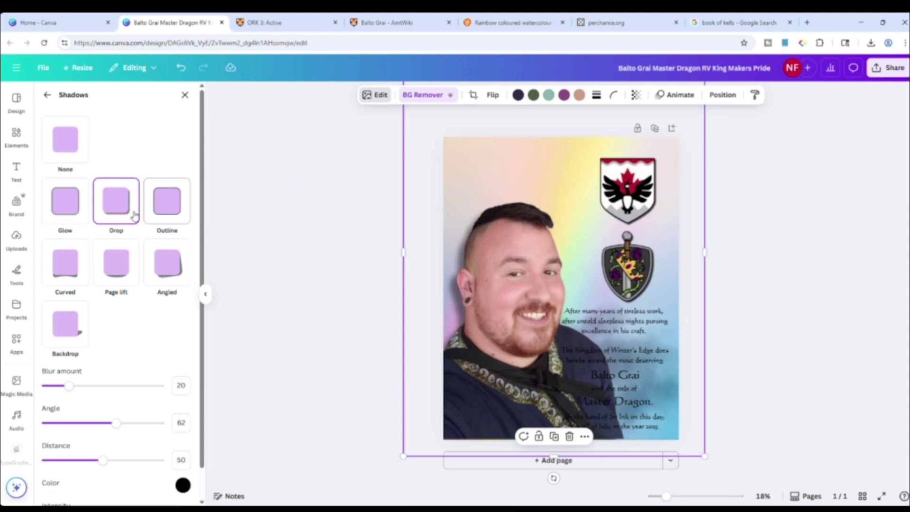
pyautogui.click(66, 201)
pyautogui.click(117, 212)
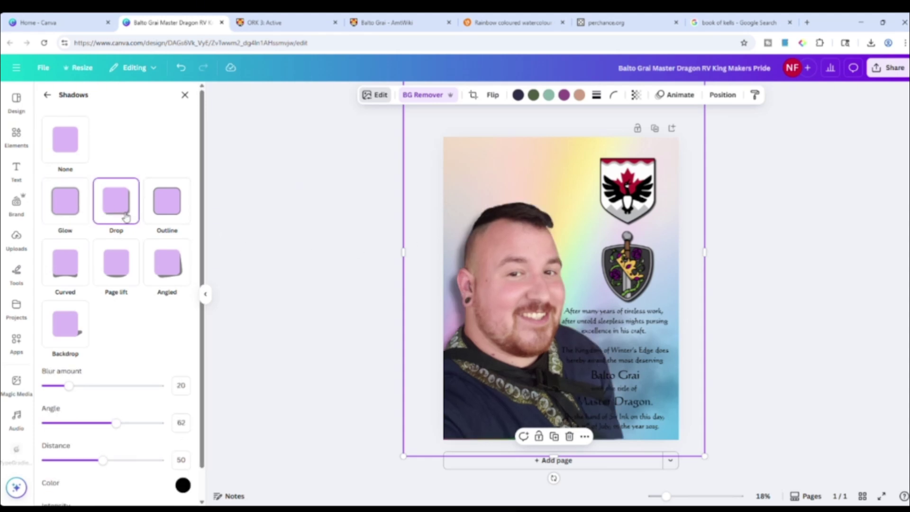
pyautogui.scroll(-1, 119, 284)
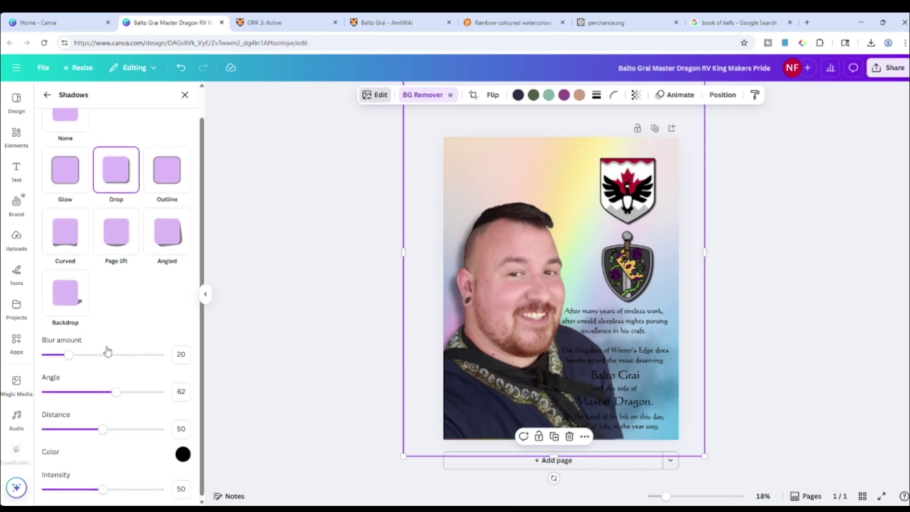
pyautogui.moveTo(101, 488); pyautogui.dragTo(134, 488)
pyautogui.scroll(2, 118, 352)
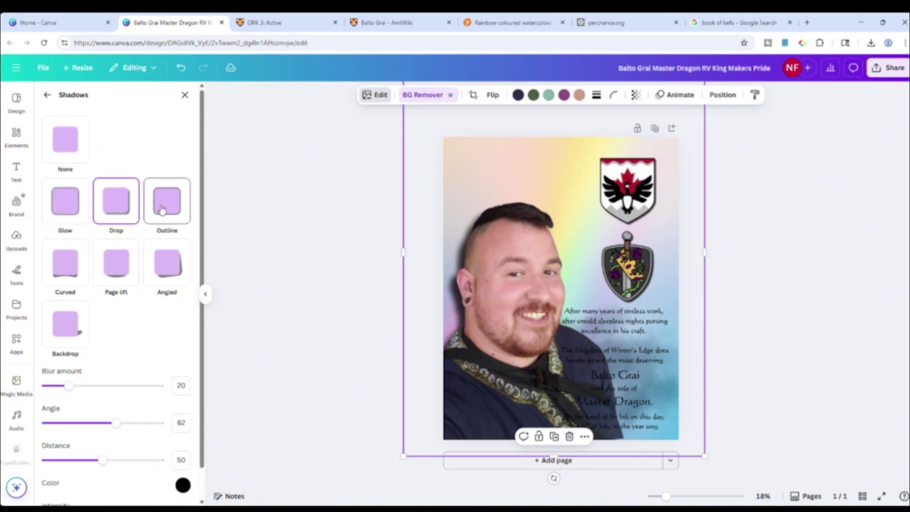
pyautogui.click(162, 210)
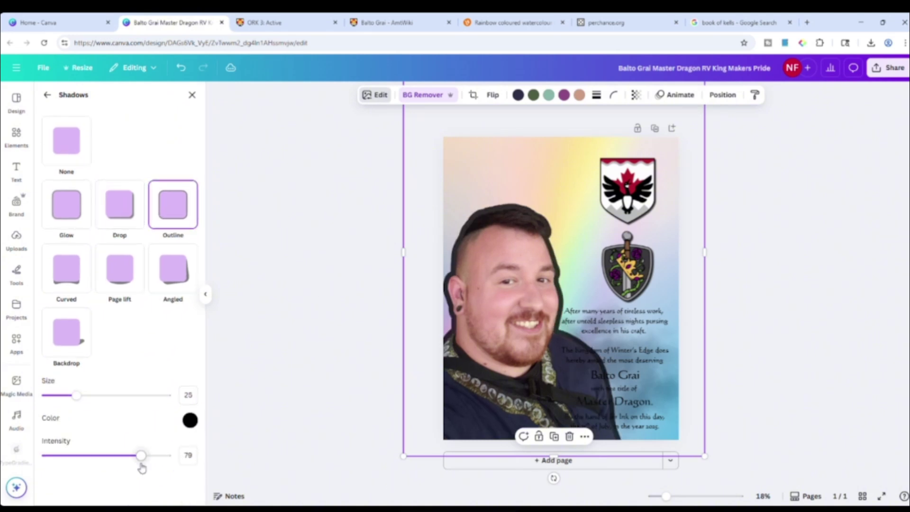
pyautogui.moveTo(142, 456); pyautogui.dragTo(98, 463)
pyautogui.click(114, 204)
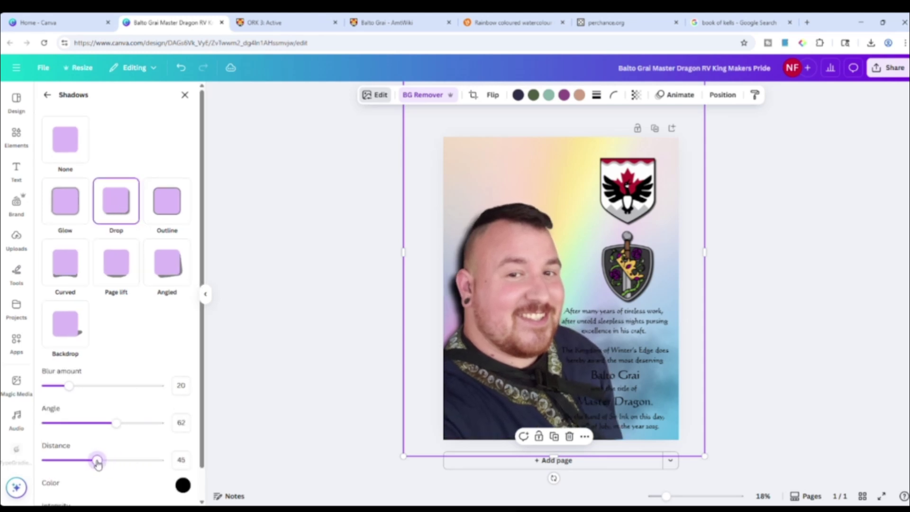
pyautogui.press('Escape')
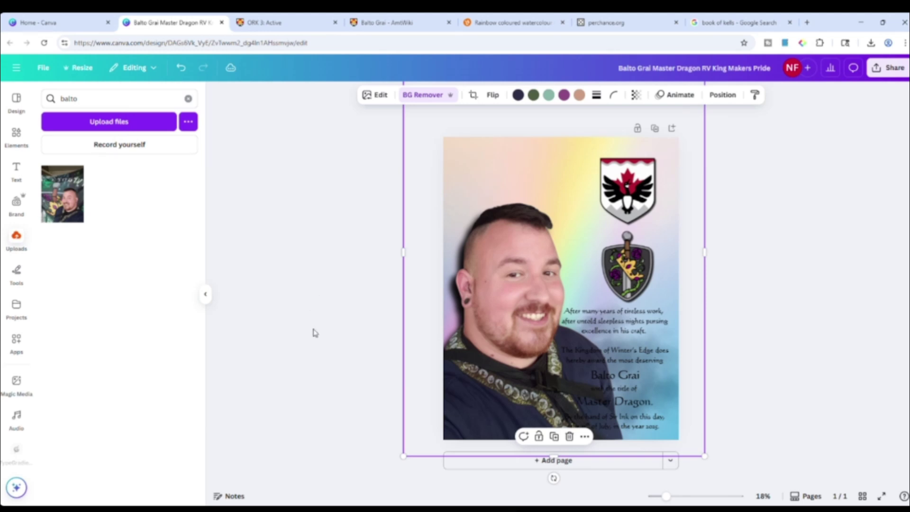
# - Go to the Canva home page and open the 'Your First Event' design
pyautogui.click(18, 68)
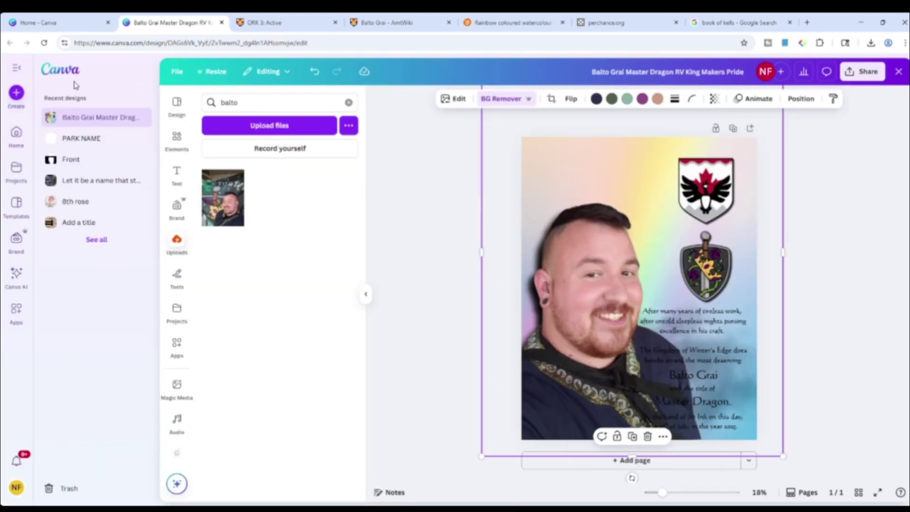
pyautogui.click(16, 133)
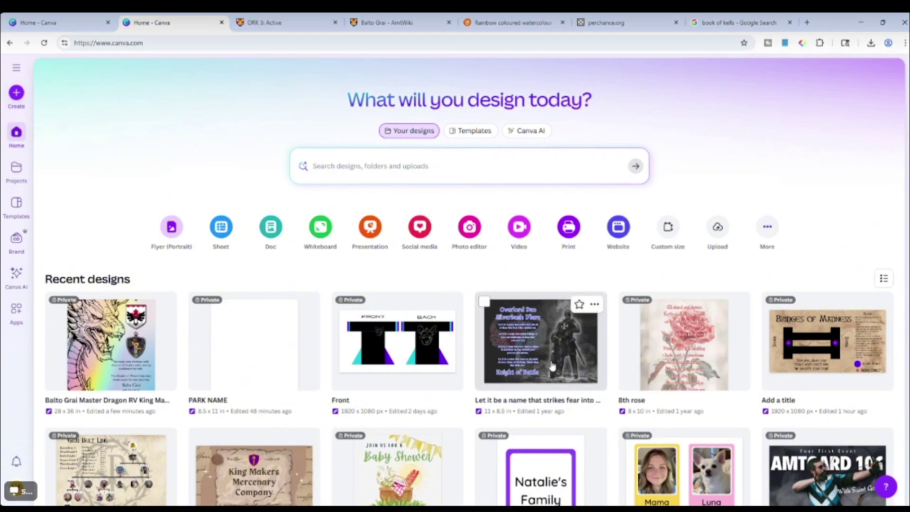
pyautogui.click(808, 466)
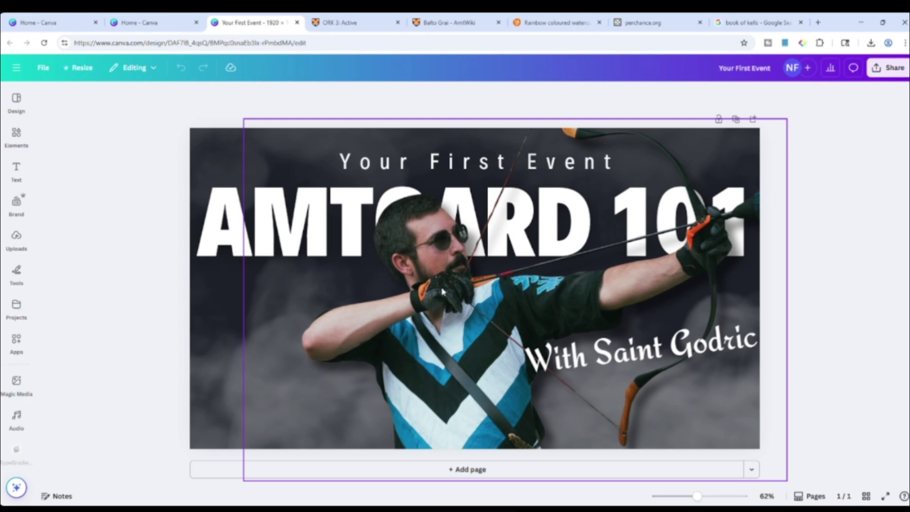
pyautogui.click(428, 270)
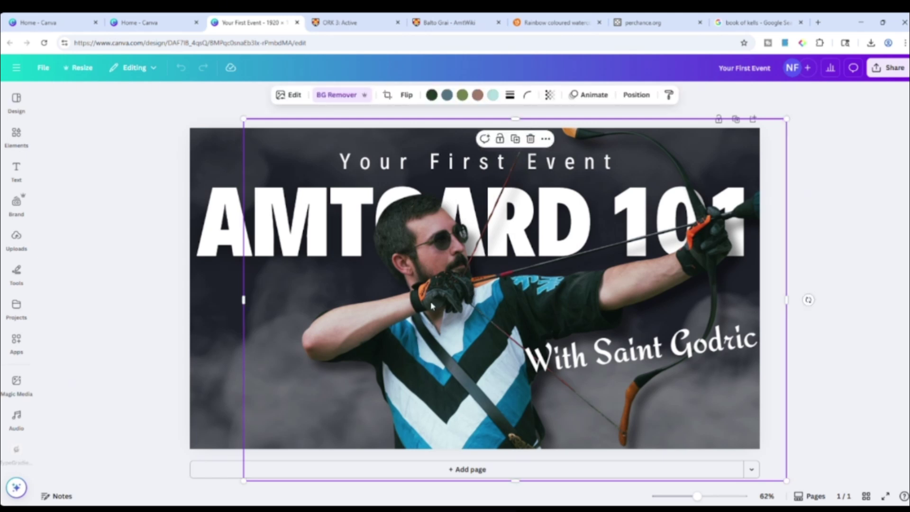
pyautogui.click(290, 94)
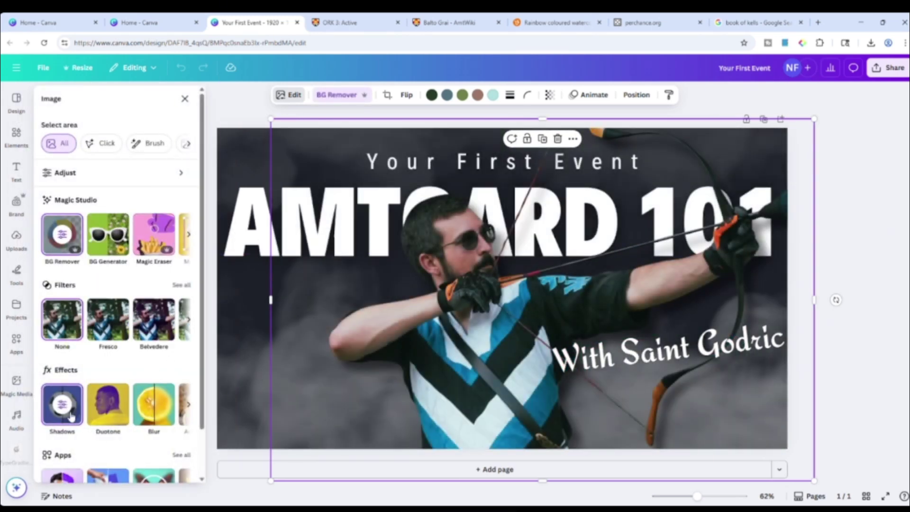
pyautogui.click(71, 420)
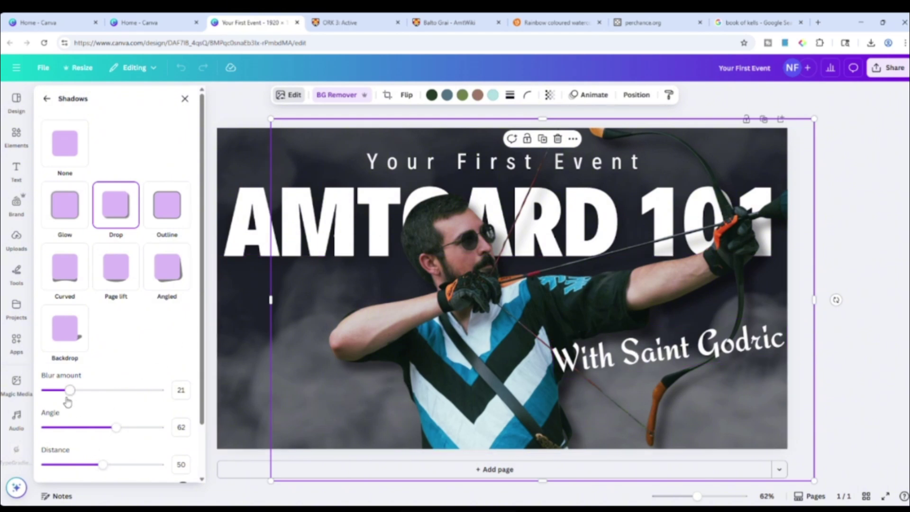
pyautogui.click(89, 149)
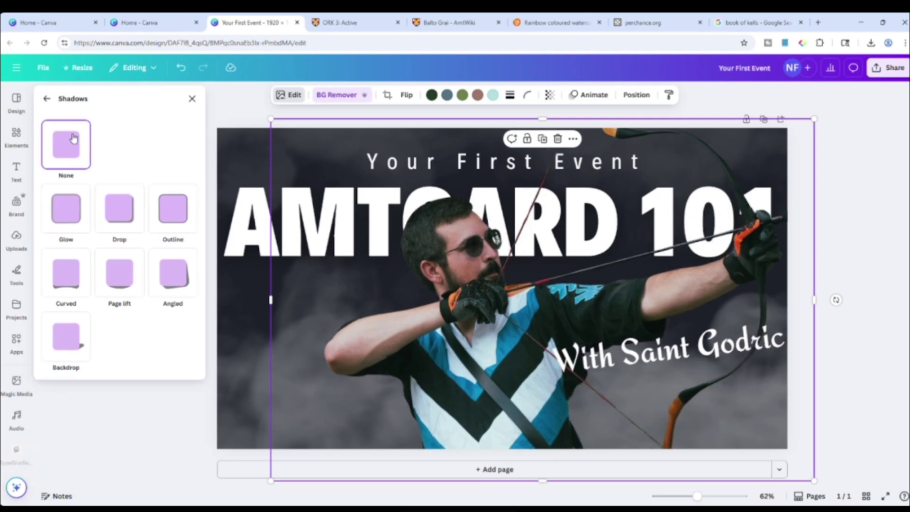
pyautogui.moveTo(457, 360); pyautogui.dragTo(454, 355)
pyautogui.click(132, 211)
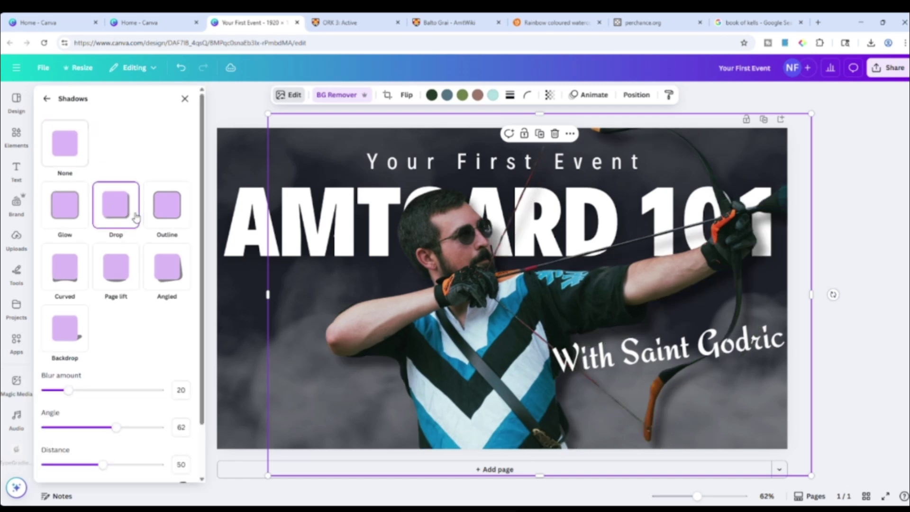
pyautogui.scroll(-1, 89, 446)
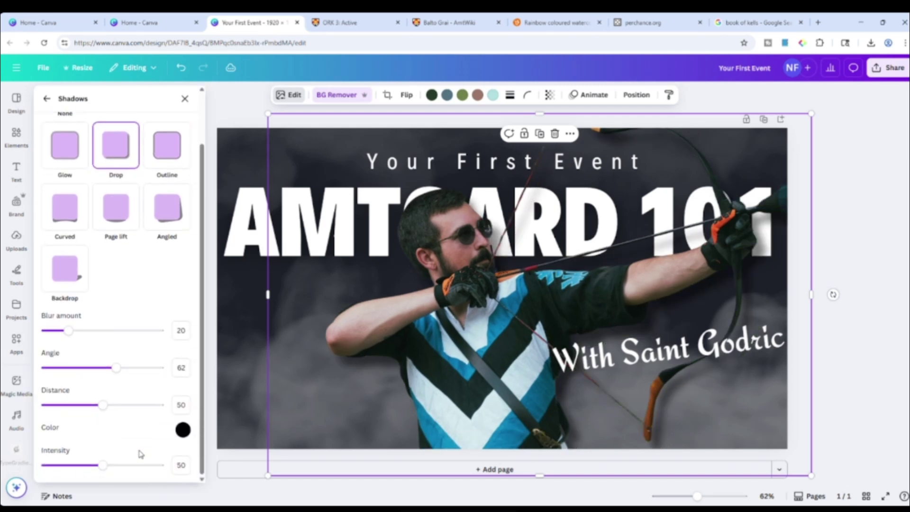
pyautogui.click(183, 429)
pyautogui.click(187, 322)
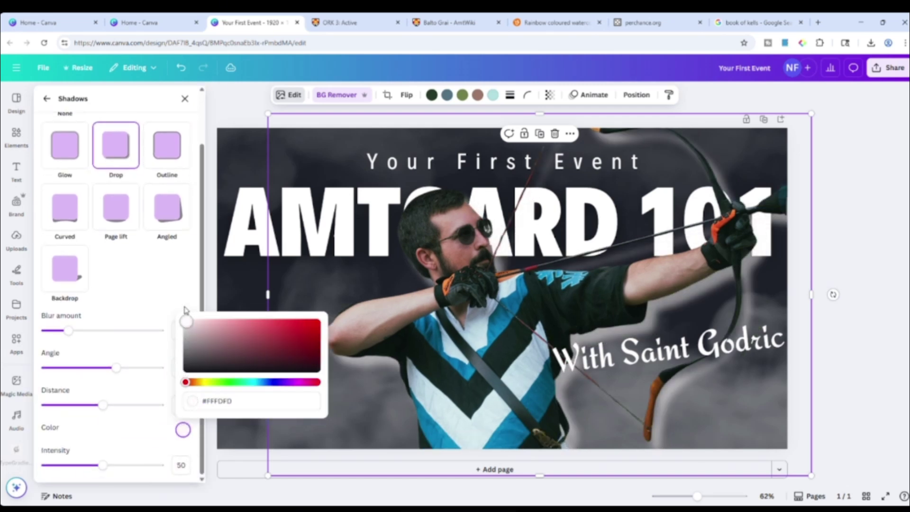
pyautogui.moveTo(190, 344); pyautogui.dragTo(185, 371)
pyautogui.click(118, 431)
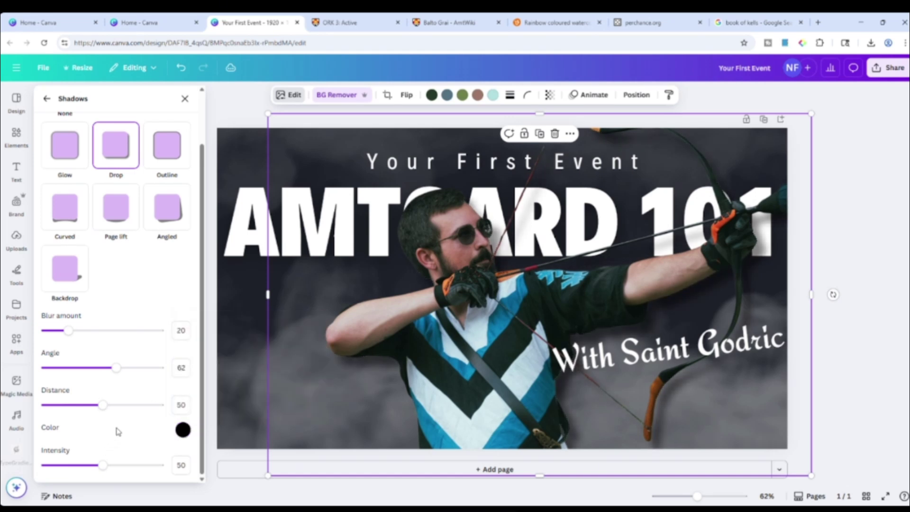
pyautogui.moveTo(442, 345); pyautogui.dragTo(448, 350)
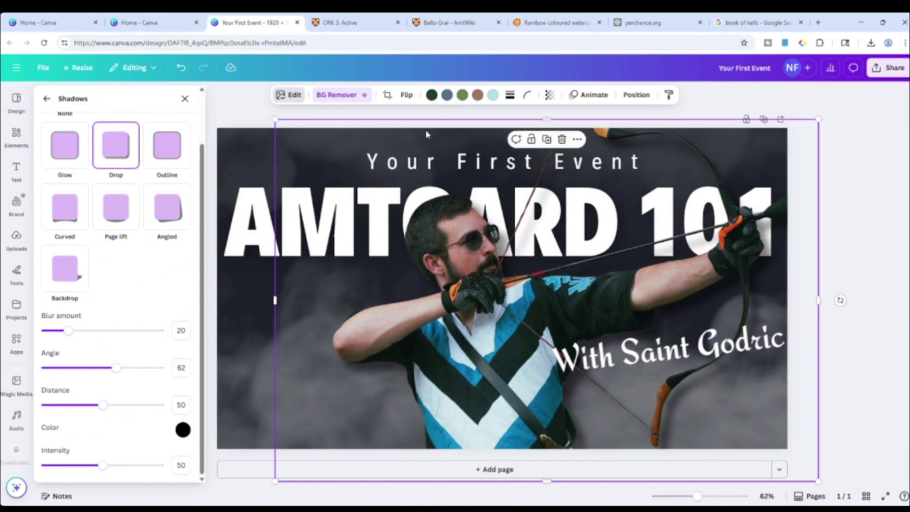
pyautogui.click(891, 155)
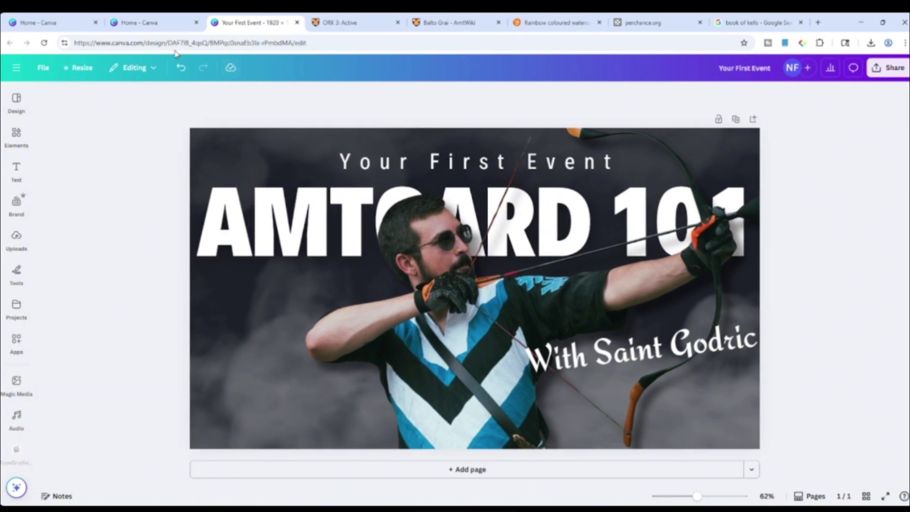
# - Reopen the Master Dragon design, delete the man's photo, and show the Elements library
pyautogui.click(298, 23)
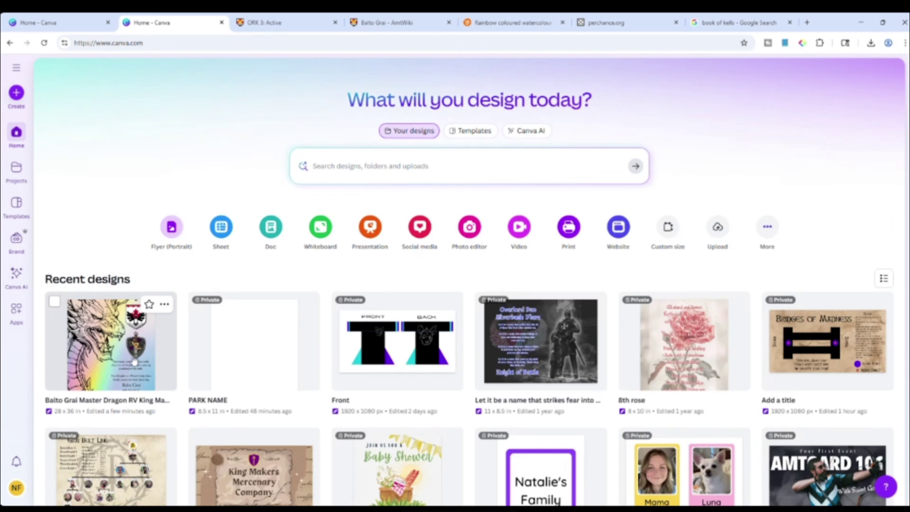
pyautogui.click(131, 364)
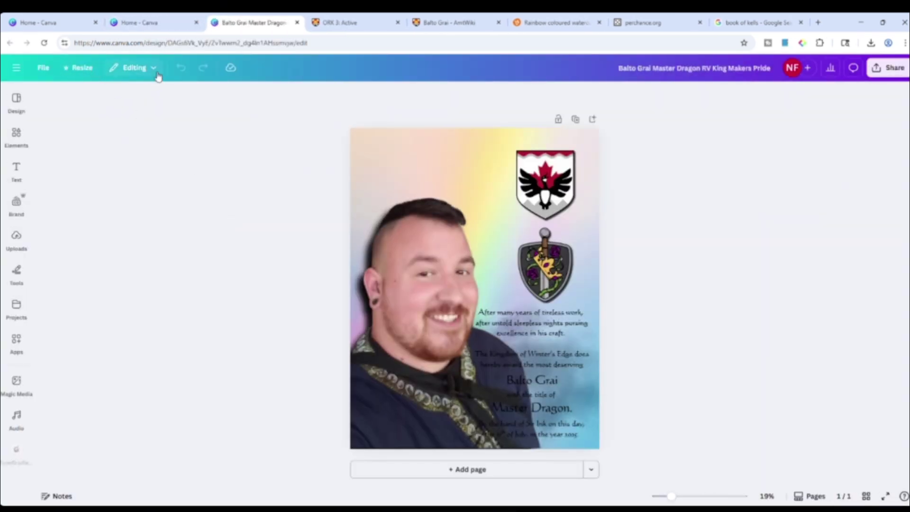
pyautogui.click(396, 252)
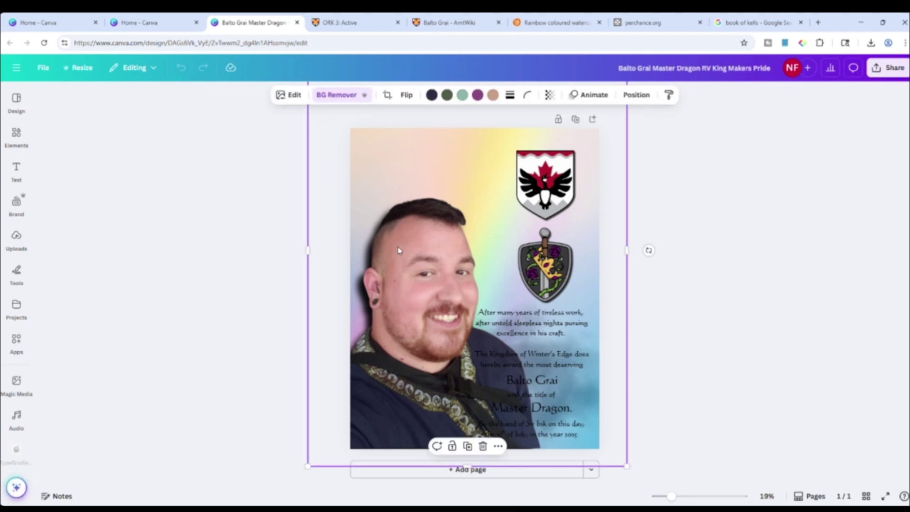
pyautogui.press('Delete')
pyautogui.click(16, 135)
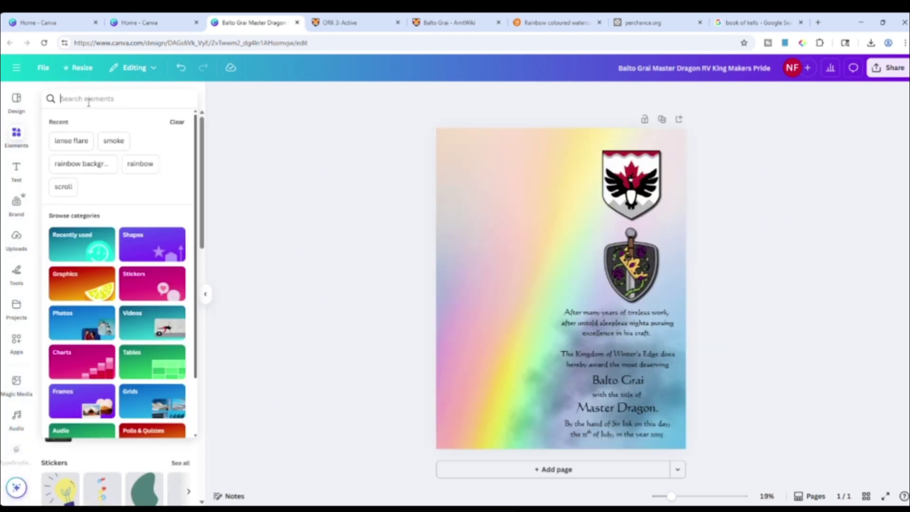
# - Search Elements for 'dragon', show all graphics, and add the sketched dragon head
pyautogui.write('dragon')
pyautogui.press('Return')
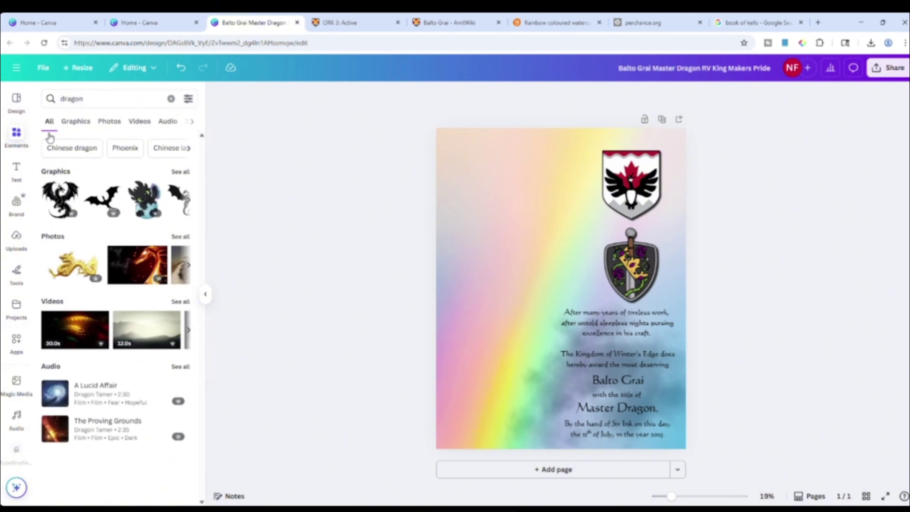
pyautogui.click(181, 171)
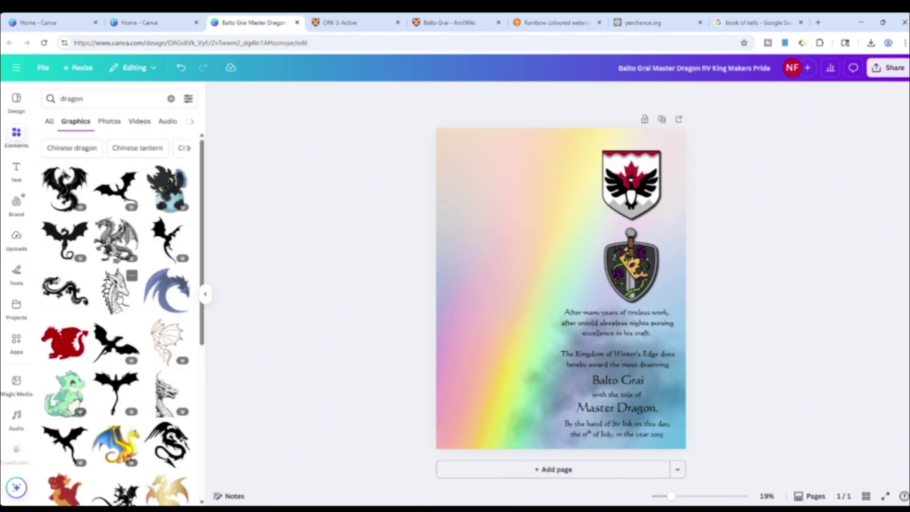
pyautogui.scroll(-5, 121, 303)
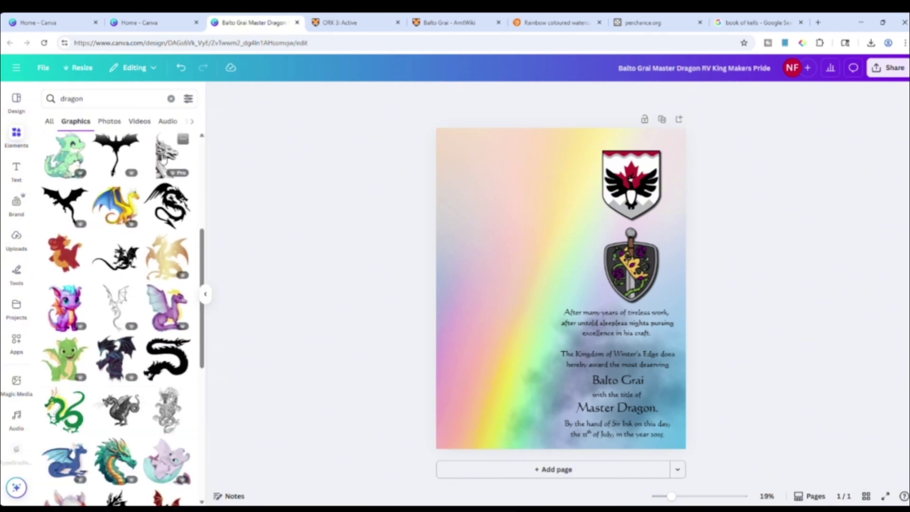
pyautogui.click(163, 159)
# - Enlarge the dragon head and position it on the left of the page
pyautogui.moveTo(527, 224)
pyautogui.mouseDown()
pyautogui.moveTo(492, 195)
pyautogui.moveTo(433, 95)
pyautogui.mouseUp()
pyautogui.moveTo(500, 117); pyautogui.dragTo(507, 159)
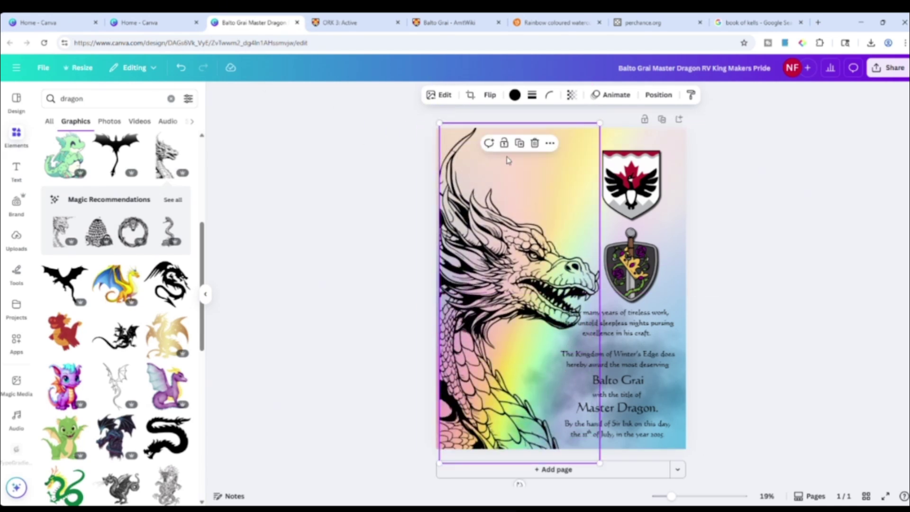
pyautogui.moveTo(599, 123); pyautogui.dragTo(621, 87)
pyautogui.moveTo(517, 251); pyautogui.dragTo(490, 234)
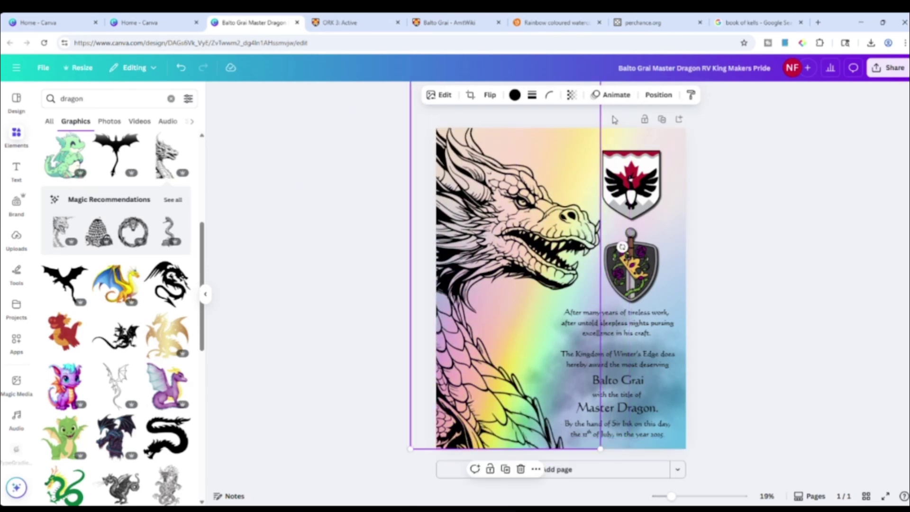
# - Apply a drop shadow to the dragon after briefly trying Outline, then enlarge it slightly
pyautogui.click(444, 95)
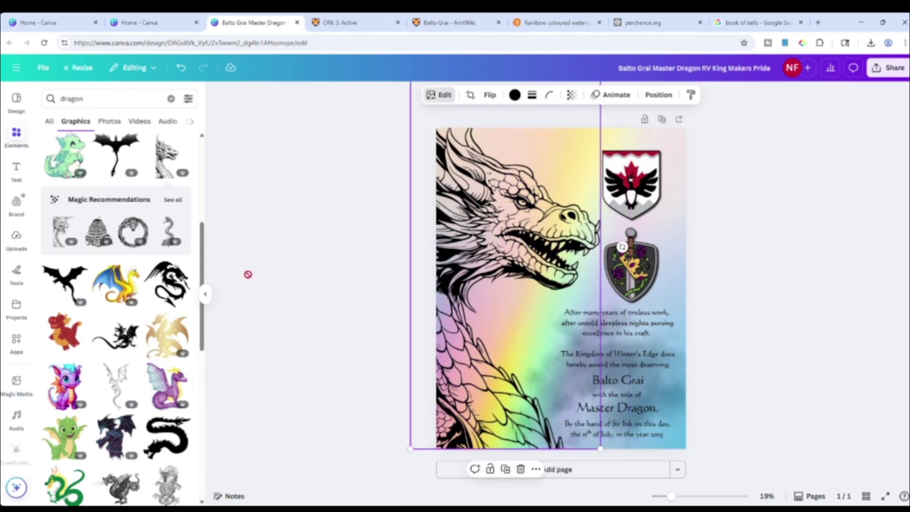
pyautogui.click(63, 472)
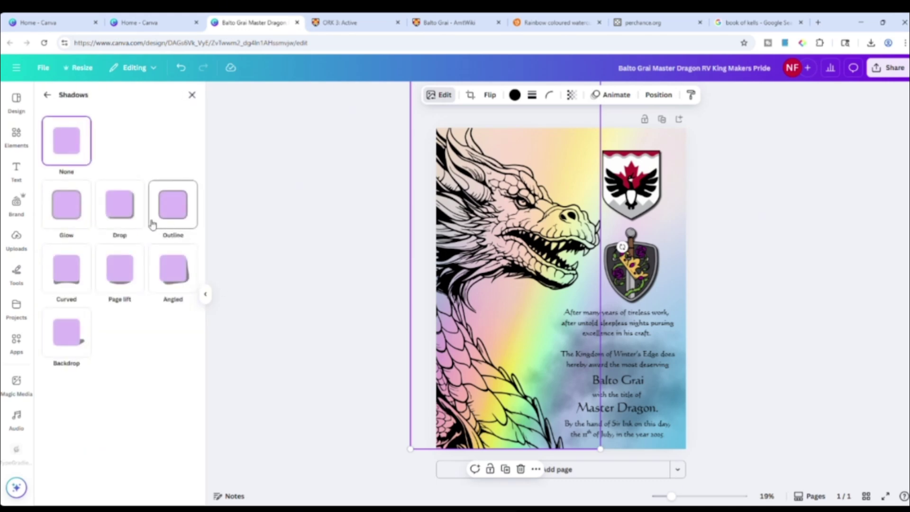
pyautogui.click(132, 217)
pyautogui.click(167, 208)
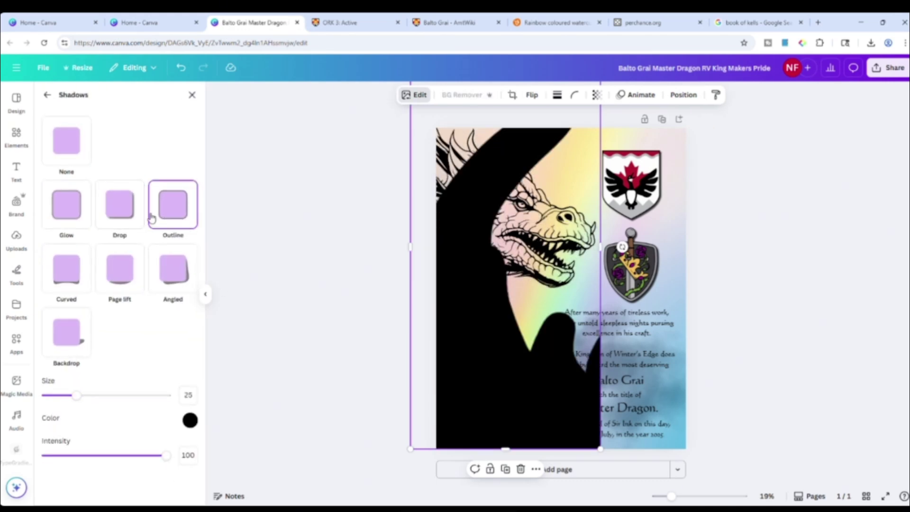
pyautogui.click(127, 217)
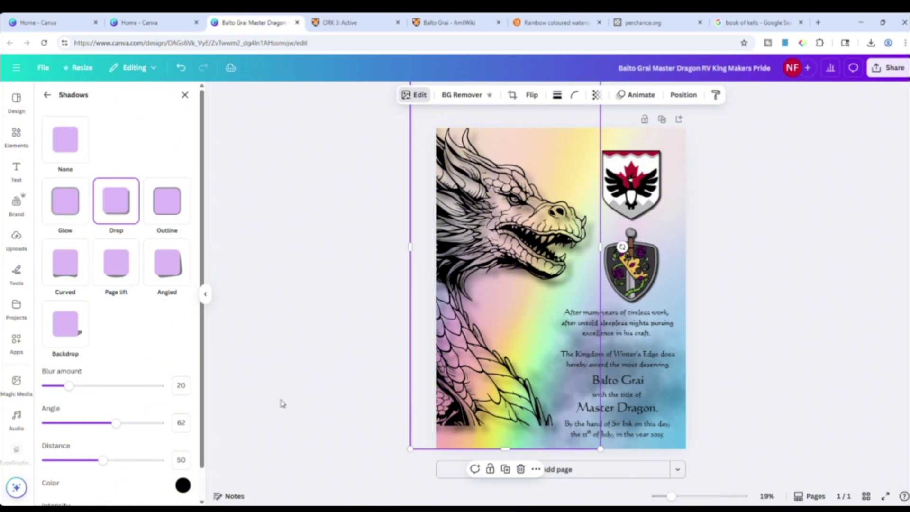
pyautogui.moveTo(601, 449); pyautogui.dragTo(627, 468)
# - Shrink the dragon slightly and shift it down and right to review placement
pyautogui.moveTo(466, 384); pyautogui.dragTo(465, 377)
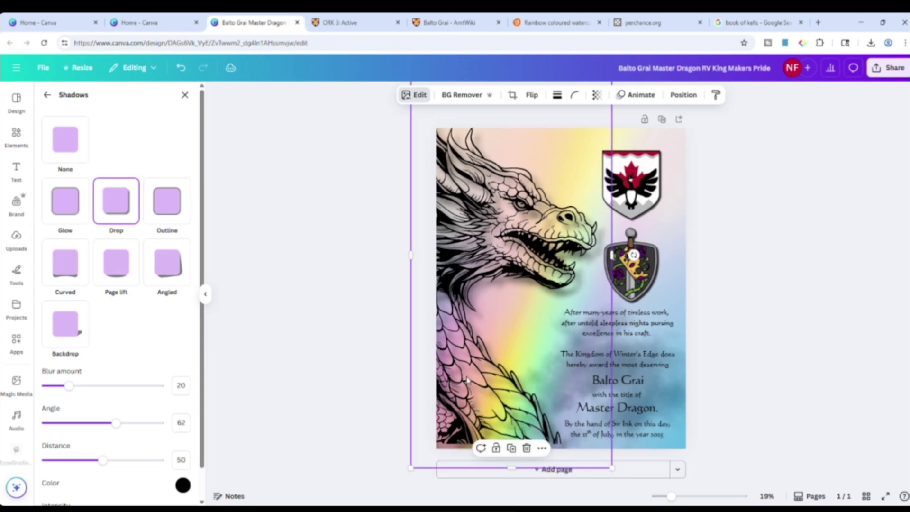
pyautogui.moveTo(626, 469); pyautogui.dragTo(599, 408)
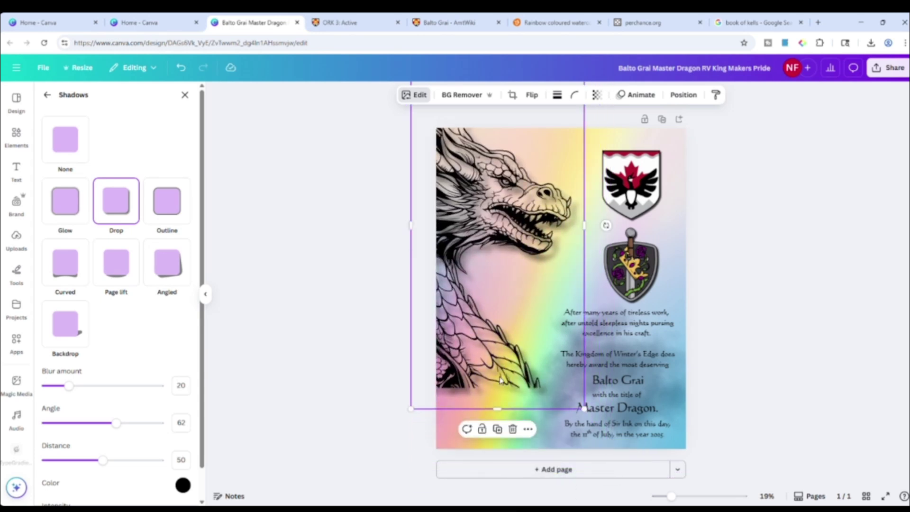
pyautogui.moveTo(500, 378); pyautogui.dragTo(517, 351)
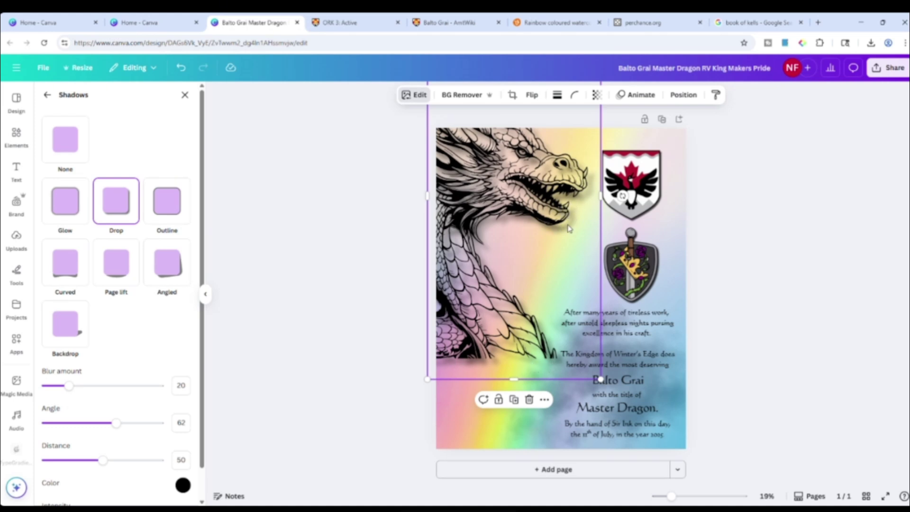
pyautogui.moveTo(494, 331); pyautogui.dragTo(496, 363)
pyautogui.click(833, 335)
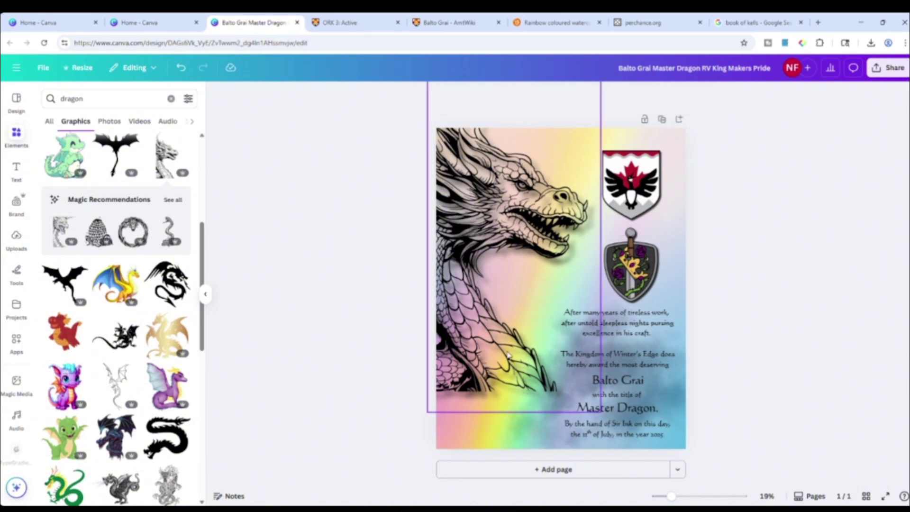
pyautogui.moveTo(510, 358); pyautogui.dragTo(515, 411)
pyautogui.click(807, 269)
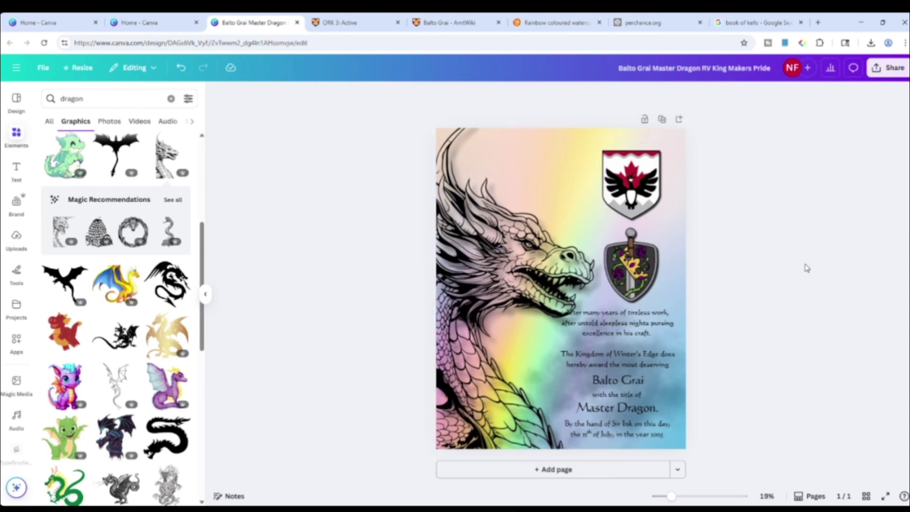
# - Enlarge the dragon to fill the page height and move it up beside the shields
pyautogui.click(599, 126)
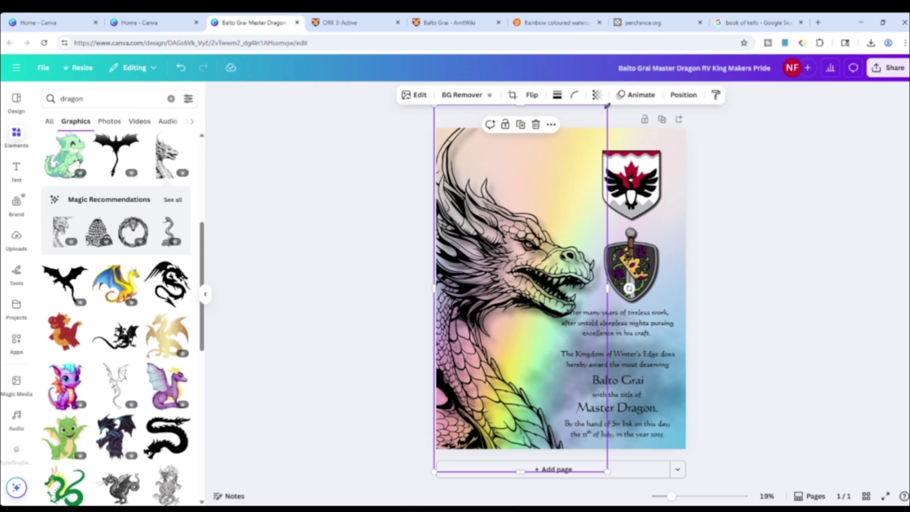
pyautogui.moveTo(608, 107); pyautogui.dragTo(621, 81)
pyautogui.moveTo(521, 261); pyautogui.dragTo(509, 256)
pyautogui.click(792, 219)
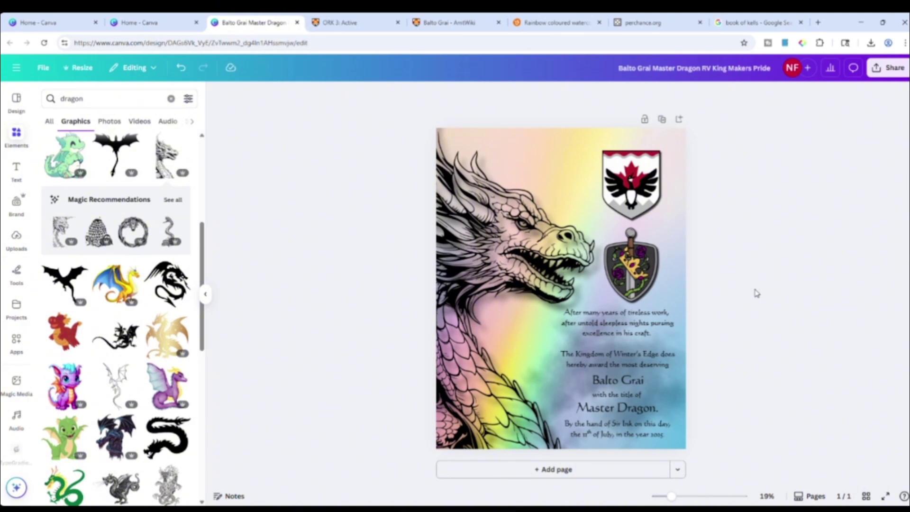
pyautogui.click(538, 233)
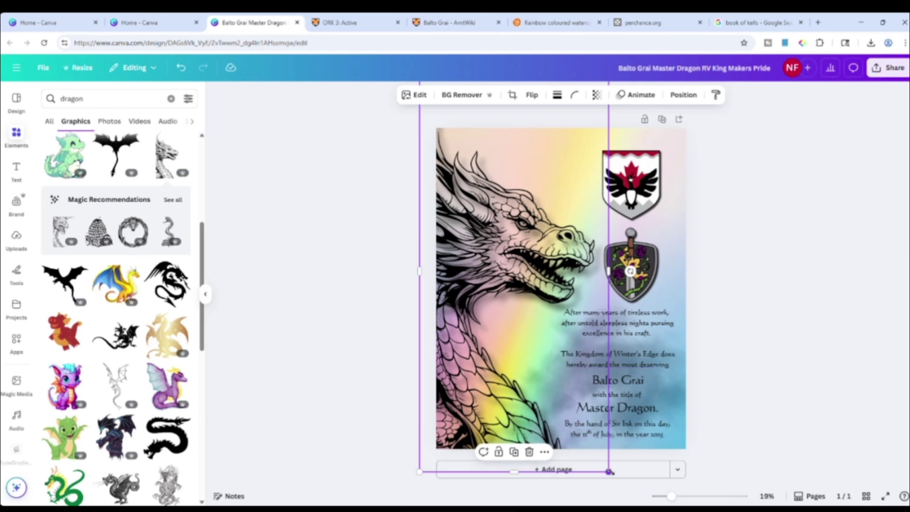
pyautogui.moveTo(609, 472); pyautogui.dragTo(655, 500)
pyautogui.moveTo(520, 284); pyautogui.dragTo(517, 243)
pyautogui.click(834, 227)
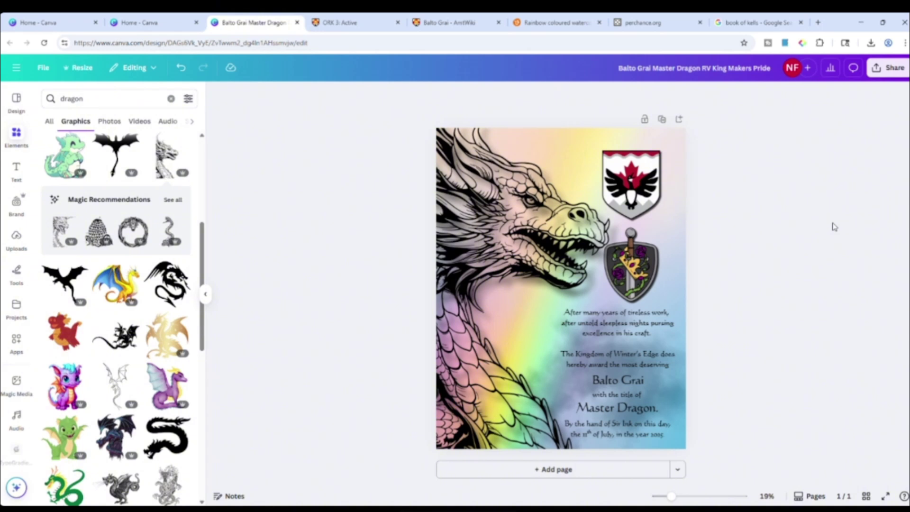
# - Download the award page as a PDF Standard file
pyautogui.click(889, 67)
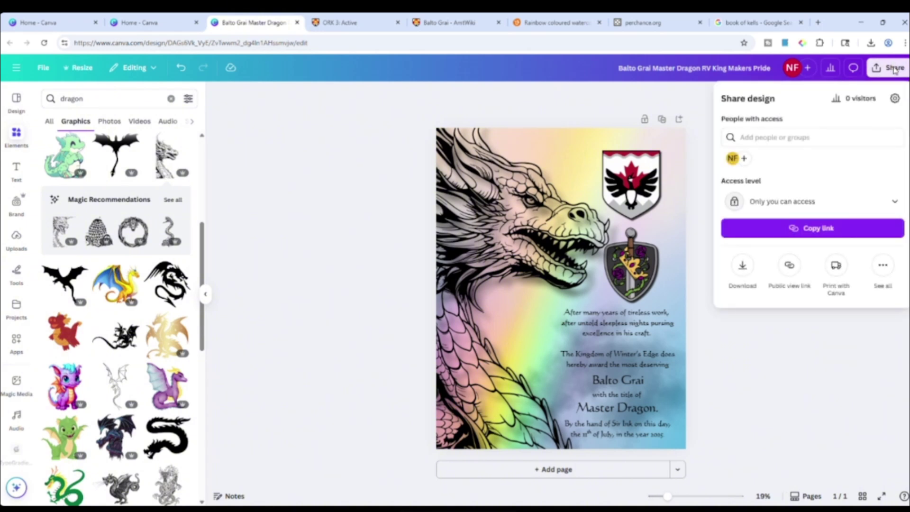
pyautogui.click(743, 273)
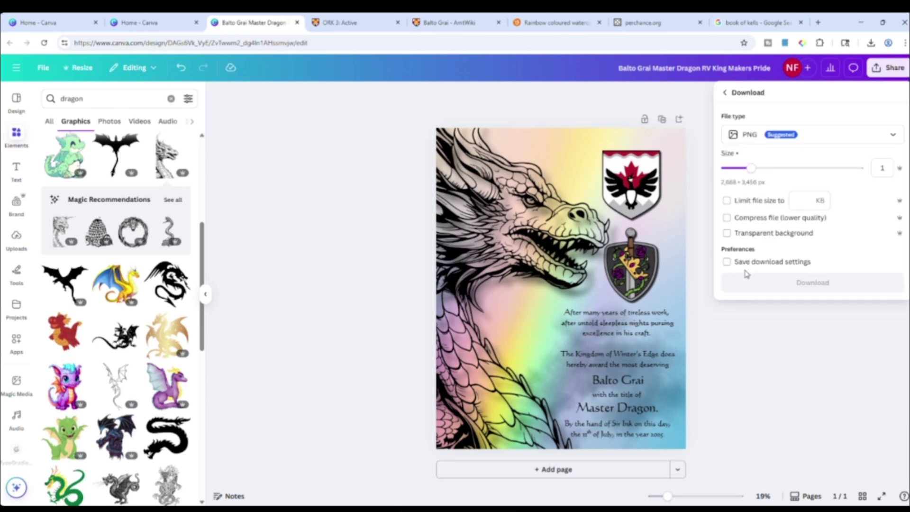
pyautogui.click(838, 146)
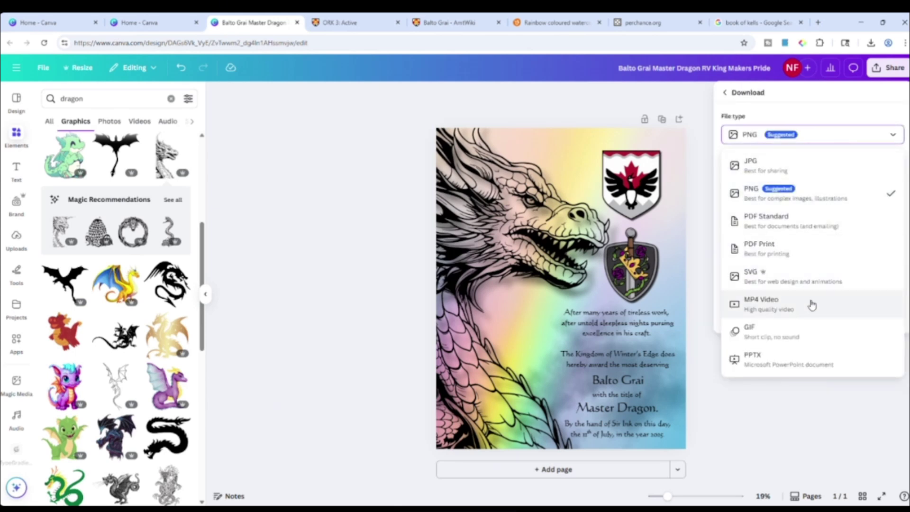
pyautogui.click(829, 226)
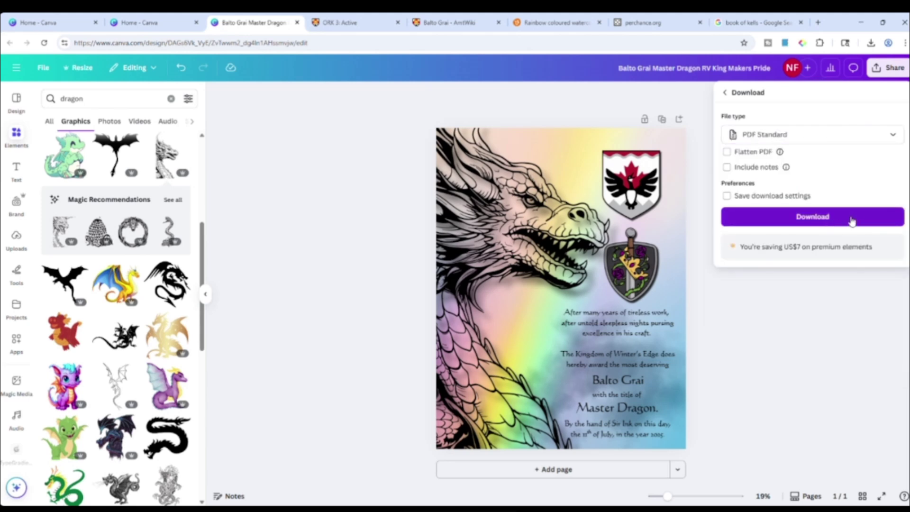
pyautogui.click(853, 218)
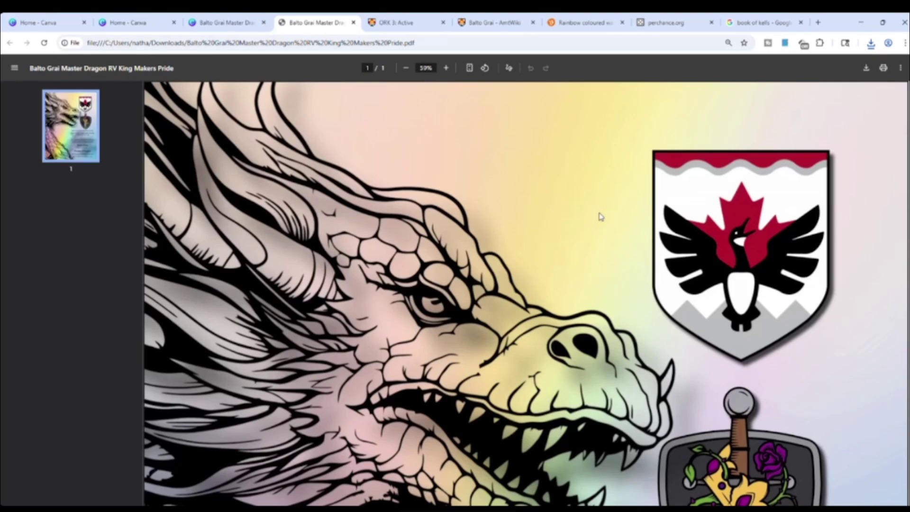
# - Zoom the exported award PDF out to fit the whole page in view
pyautogui.scroll(-10, 596, 229)
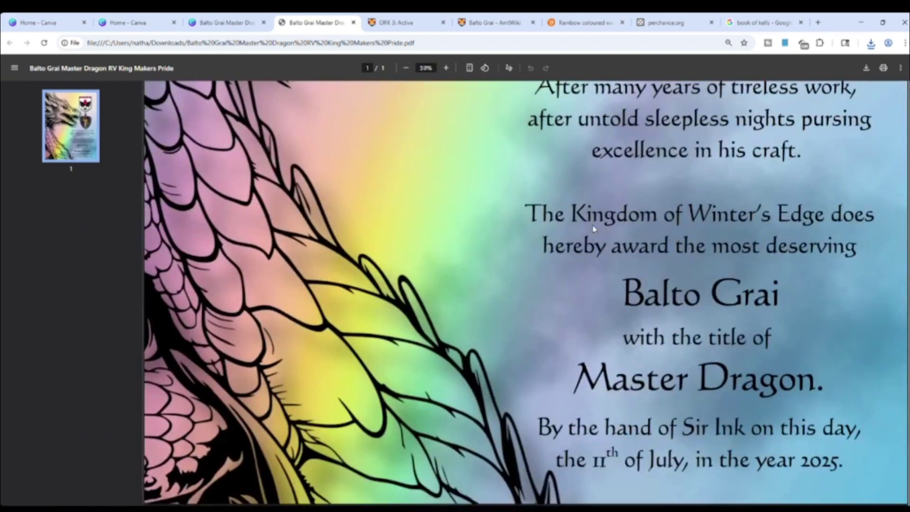
pyautogui.scroll(10, 594, 230)
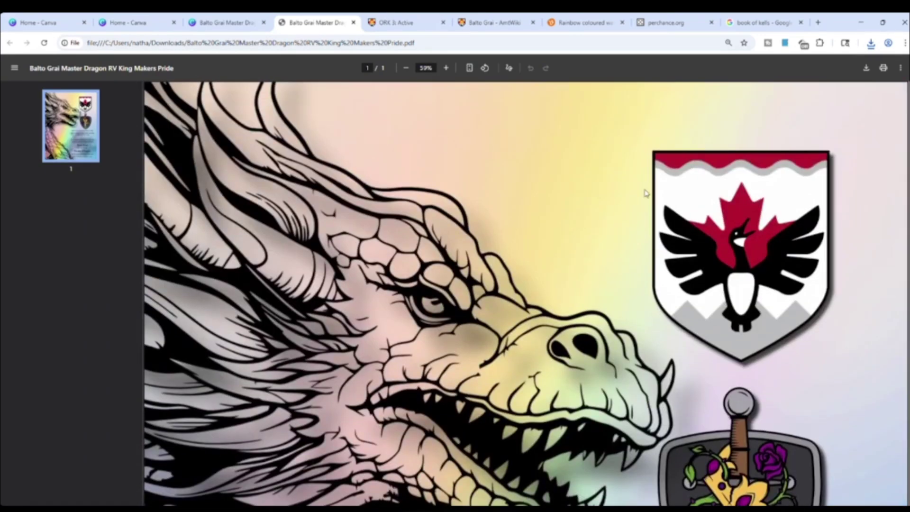
pyautogui.click(406, 69)
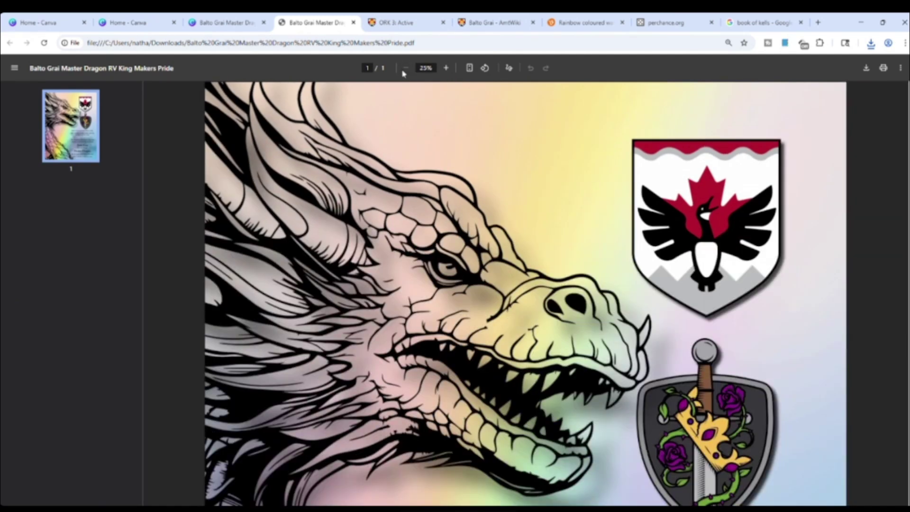
pyautogui.click(405, 69)
pyautogui.click(405, 69)
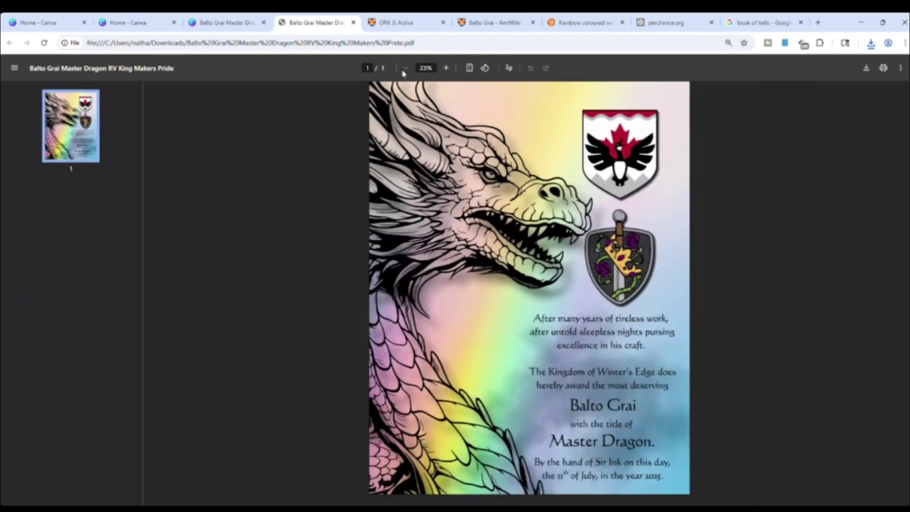
# - Dismiss the PDF print dialog and close the PDF tab to return to Canva
pyautogui.click(877, 71)
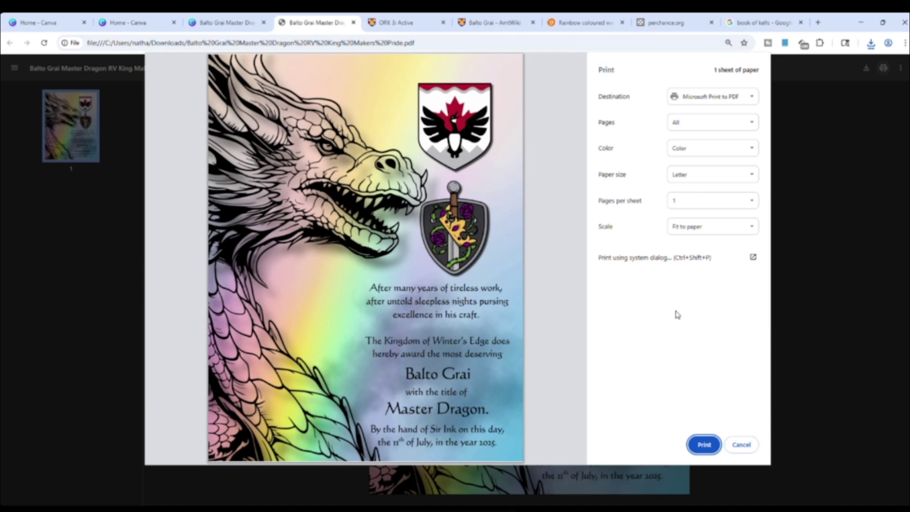
pyautogui.click(741, 446)
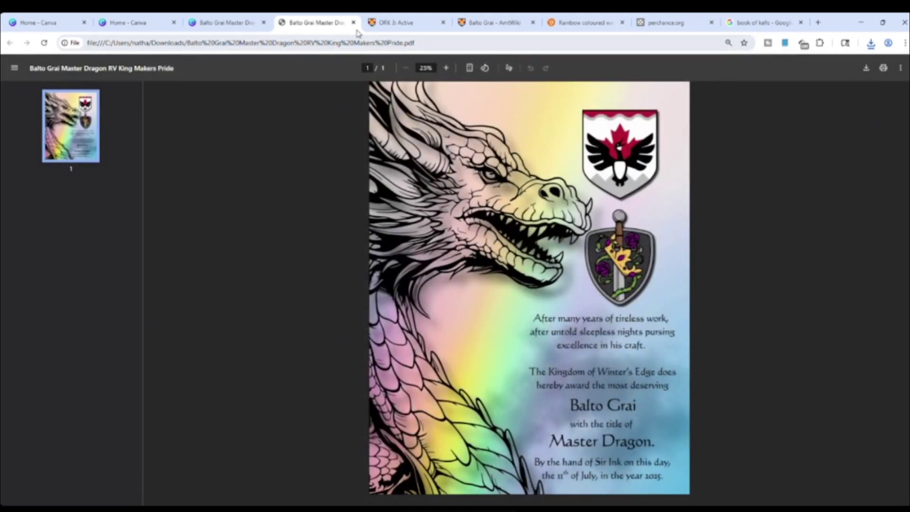
pyautogui.click(353, 23)
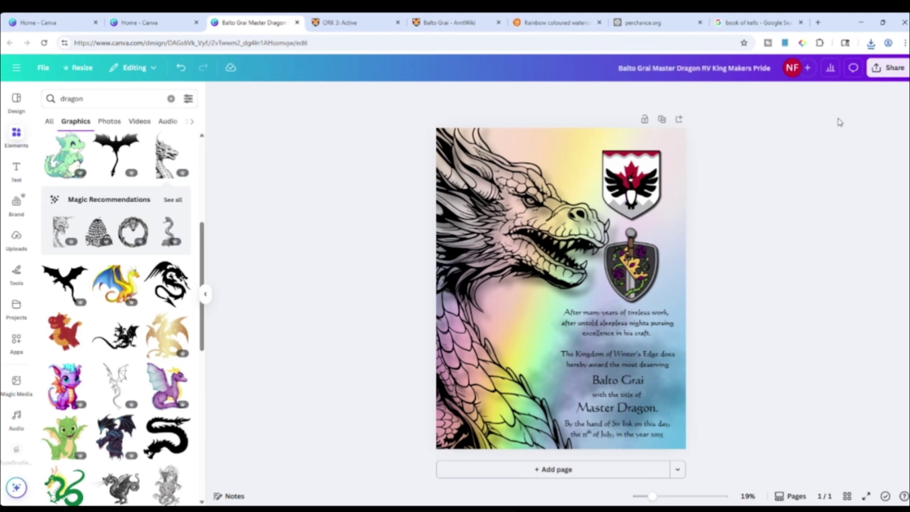
pyautogui.click(888, 67)
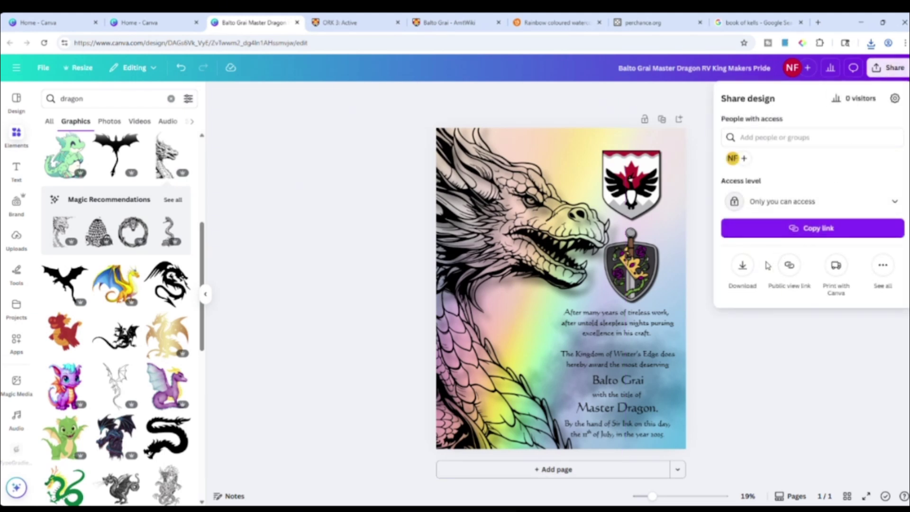
pyautogui.click(741, 269)
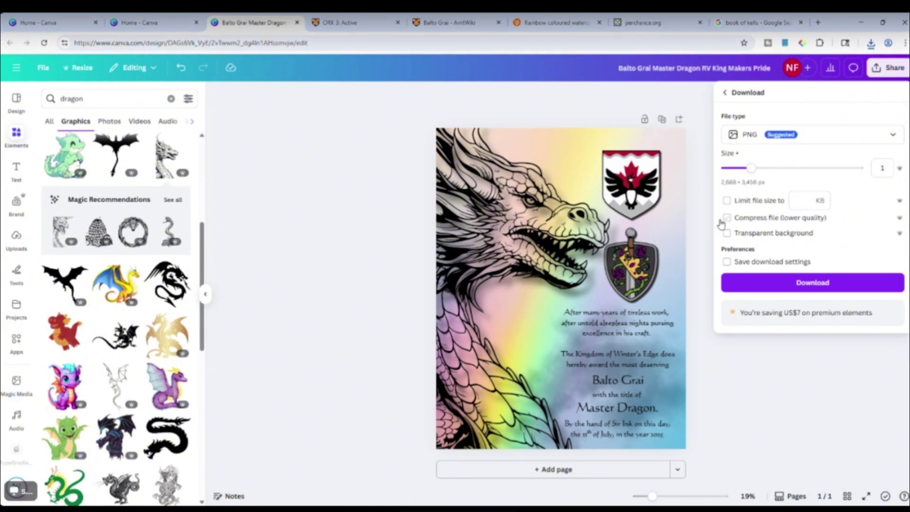
pyautogui.click(761, 406)
# - Delete the pastel rainbow background image and the grey smoke layer beneath it
pyautogui.click(684, 305)
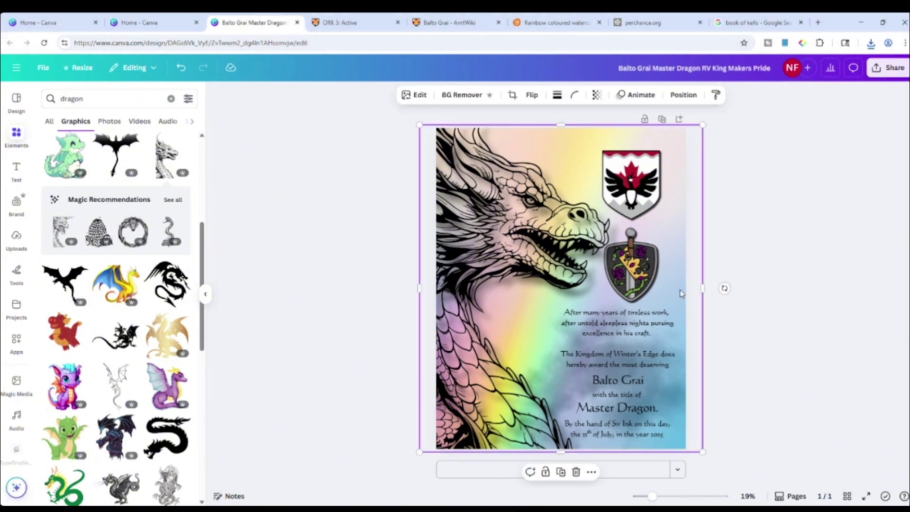
pyautogui.press('Delete')
pyautogui.click(554, 378)
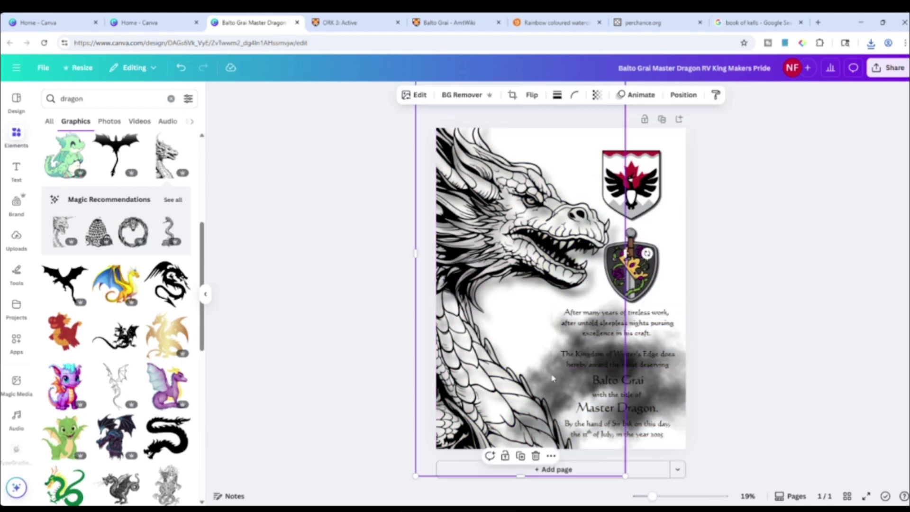
pyautogui.click(632, 370)
pyautogui.press('Delete')
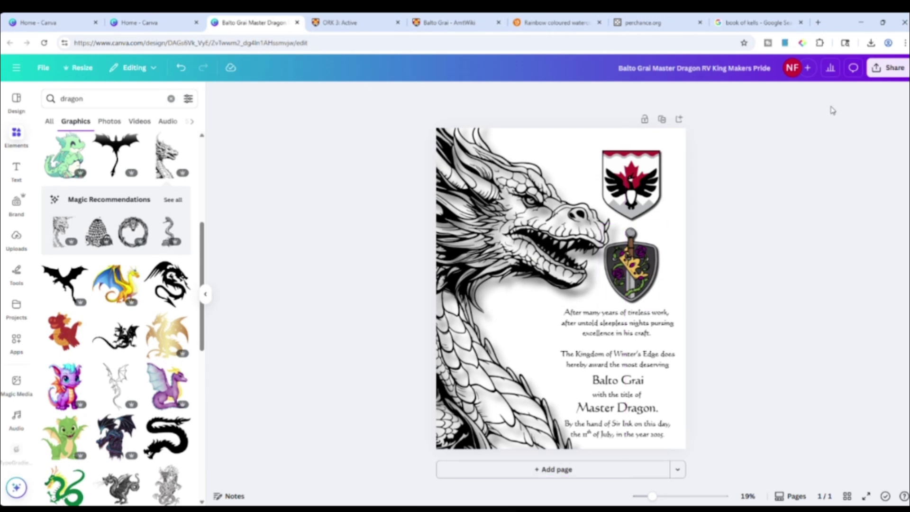
pyautogui.click(885, 71)
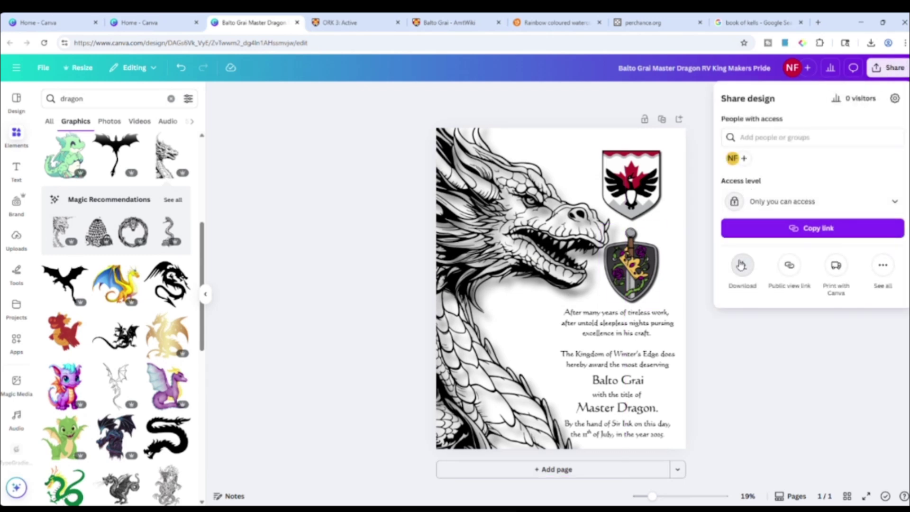
# - Check the PNG download settings, toggling Transparent background on and off, then close without downloading
pyautogui.click(742, 264)
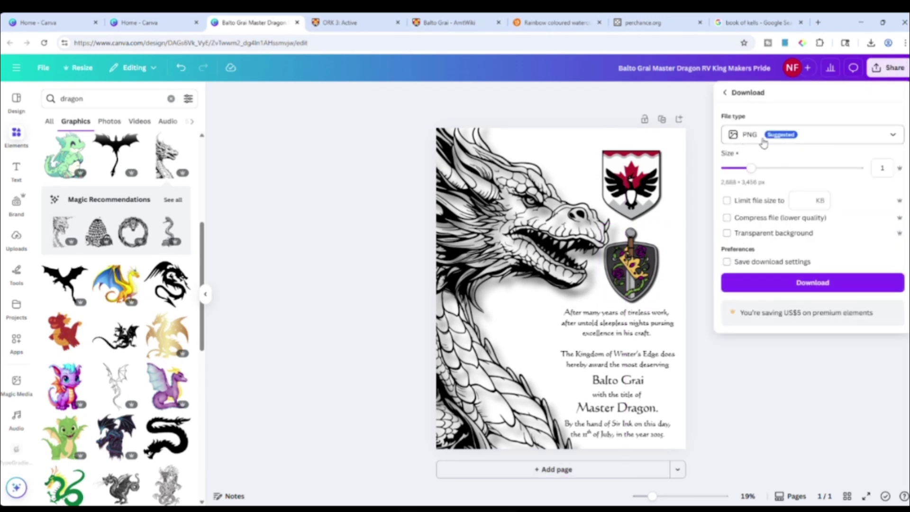
pyautogui.click(798, 144)
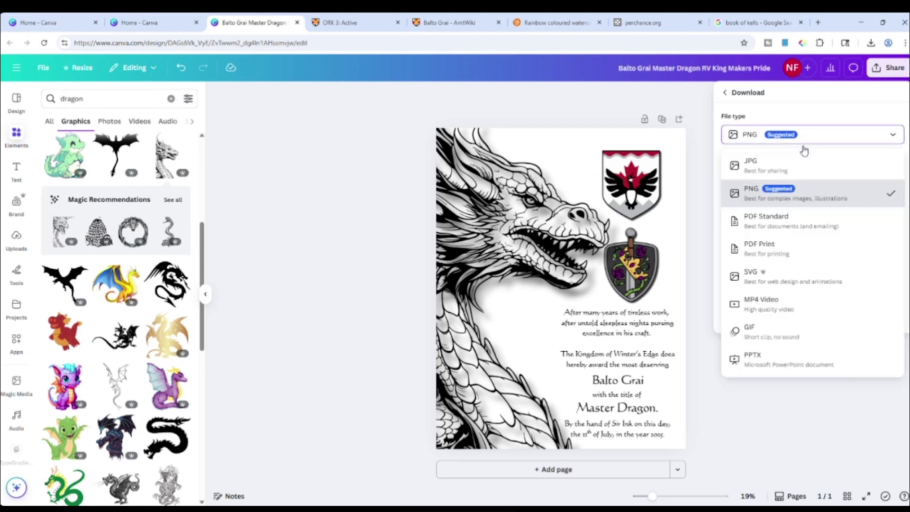
pyautogui.click(808, 194)
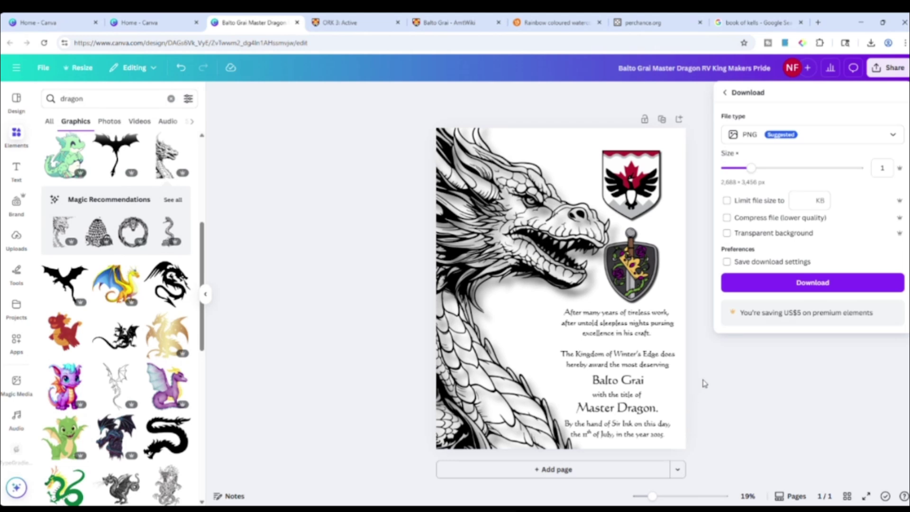
pyautogui.click(729, 234)
pyautogui.click(726, 235)
pyautogui.click(834, 141)
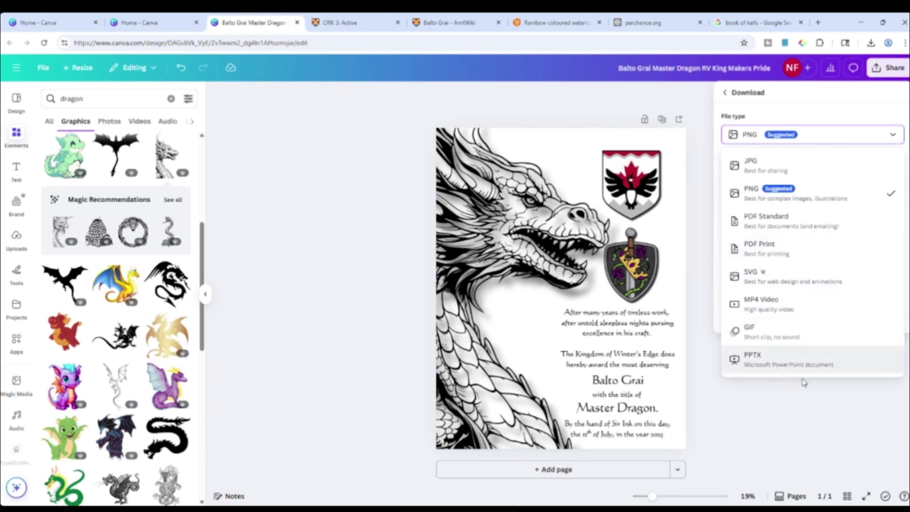
pyautogui.click(796, 423)
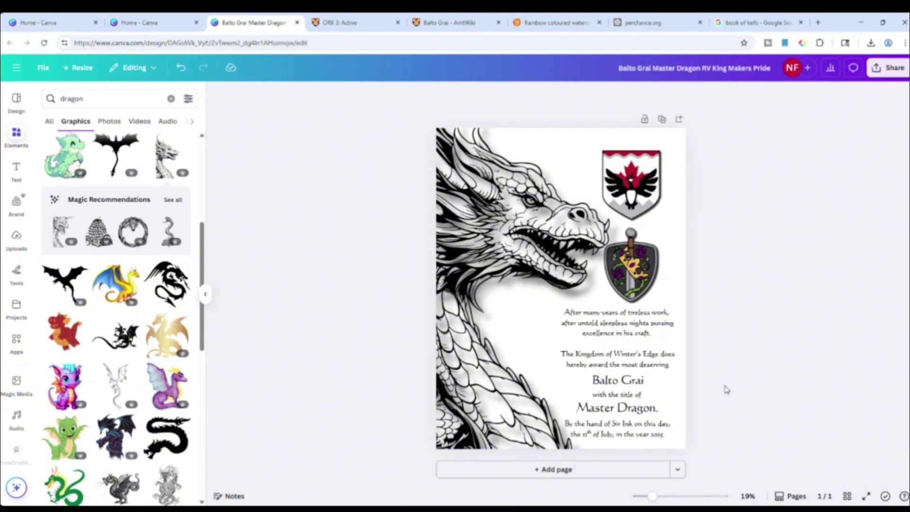
# - Go to Canva Home from the main menu and enter a&s in the designs search box
pyautogui.click(16, 69)
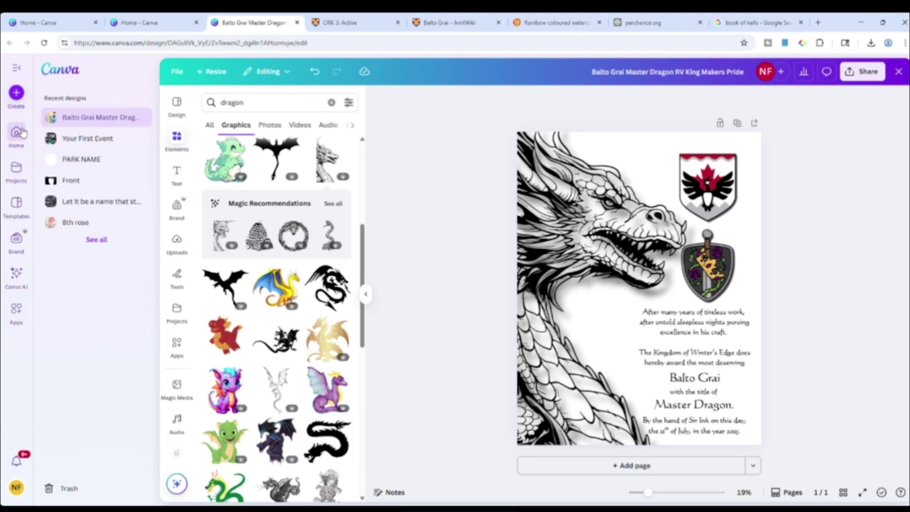
pyautogui.click(17, 132)
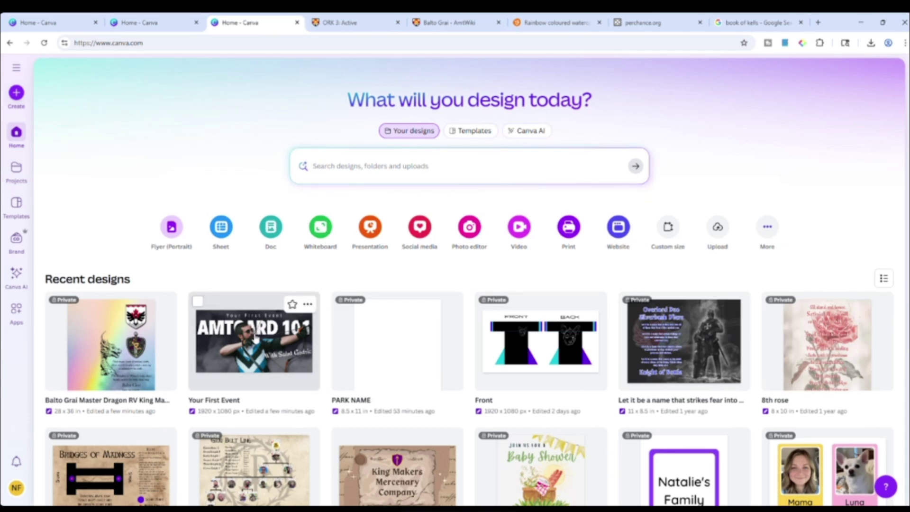
pyautogui.click(351, 168)
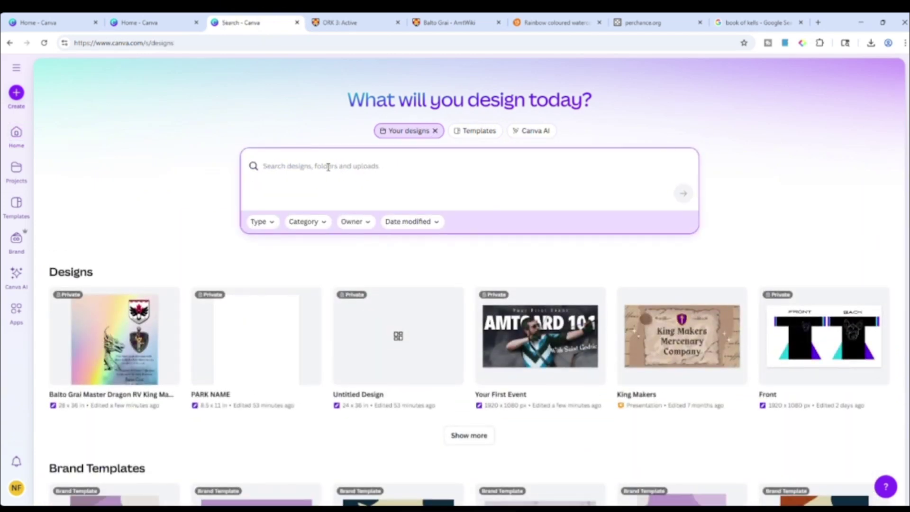
pyautogui.write('a')
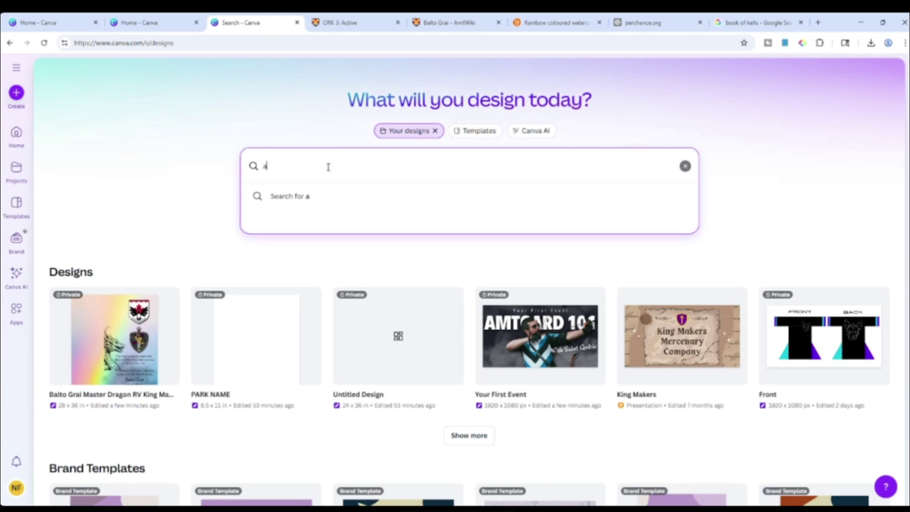
pyautogui.write('&s')
# - Run the a&s design search and expand the results repeatedly with Show more
pyautogui.press('Return')
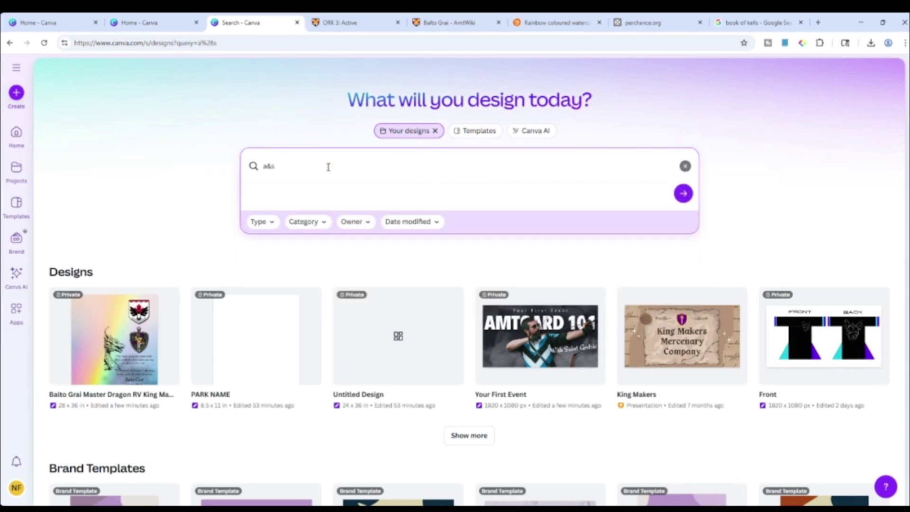
pyautogui.scroll(-3, 342, 333)
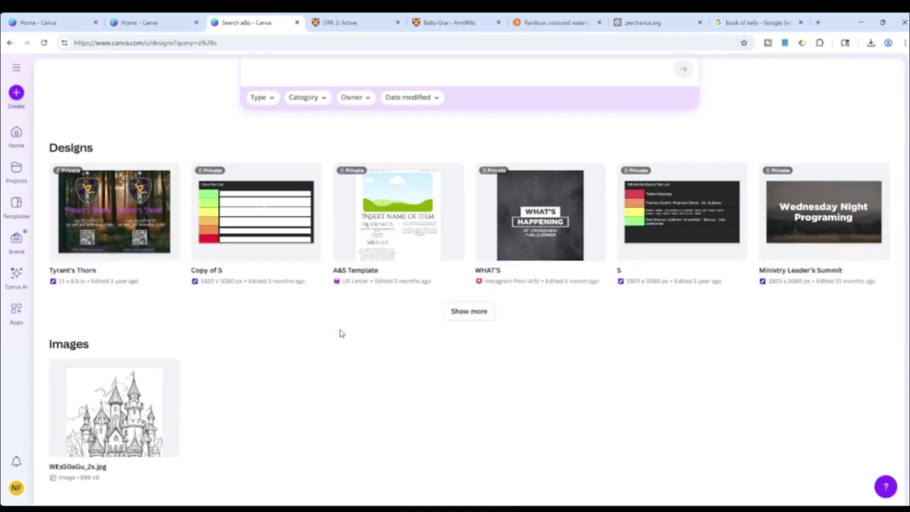
pyautogui.click(458, 317)
pyautogui.scroll(-3, 351, 313)
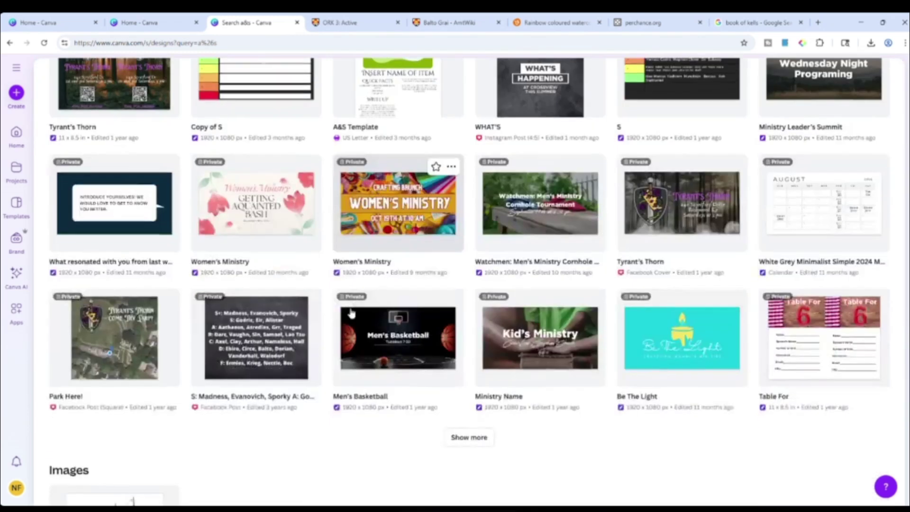
pyautogui.scroll(-3, 350, 314)
pyautogui.click(450, 311)
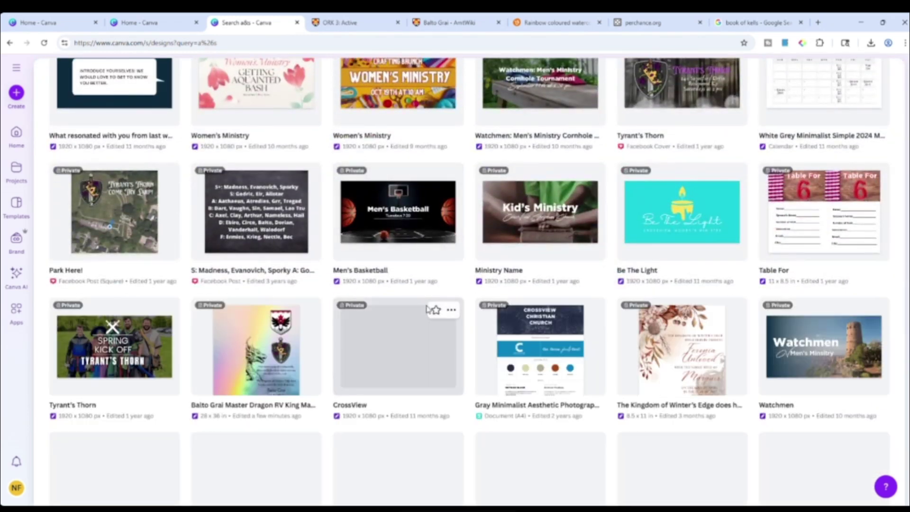
pyautogui.scroll(-6, 420, 309)
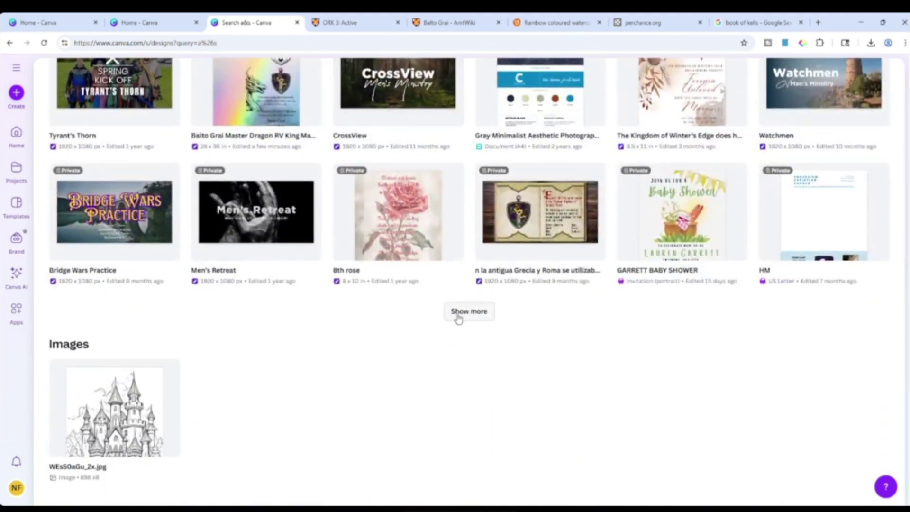
pyautogui.click(456, 316)
pyautogui.scroll(-5, 474, 317)
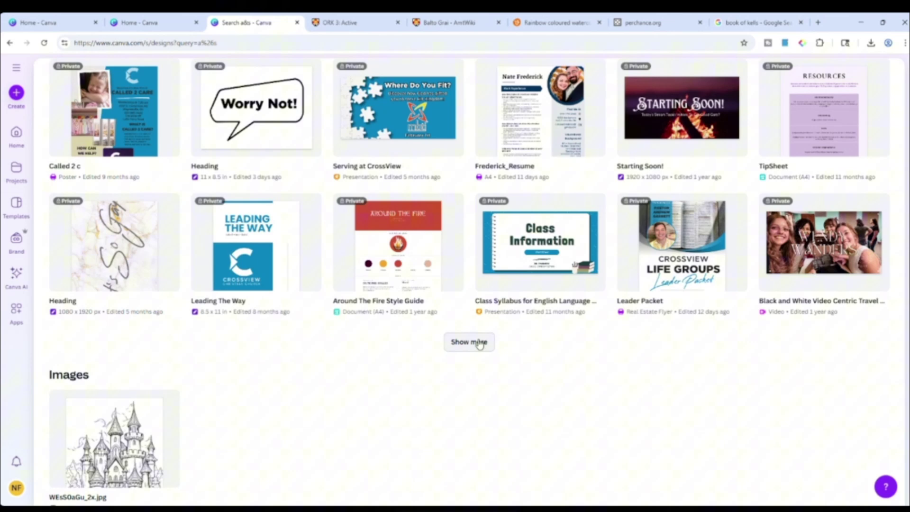
pyautogui.click(480, 342)
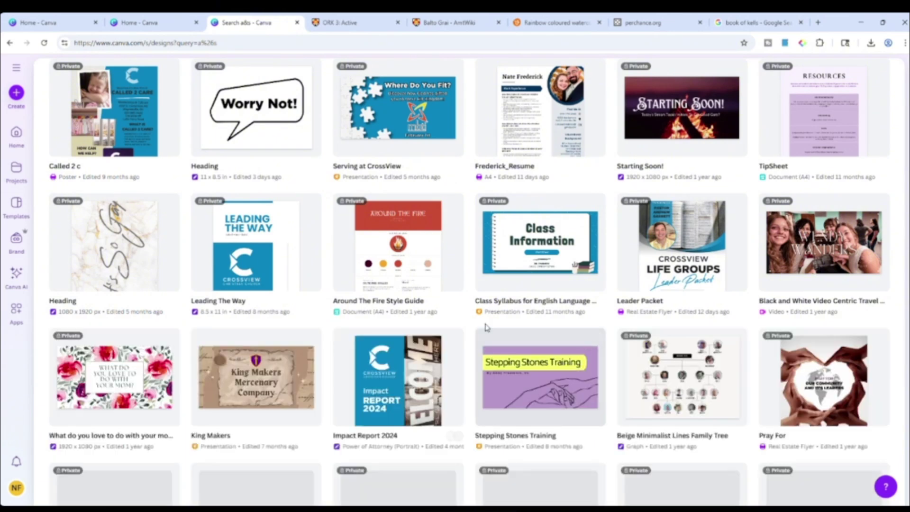
pyautogui.scroll(-4, 483, 336)
pyautogui.scroll(-1, 486, 327)
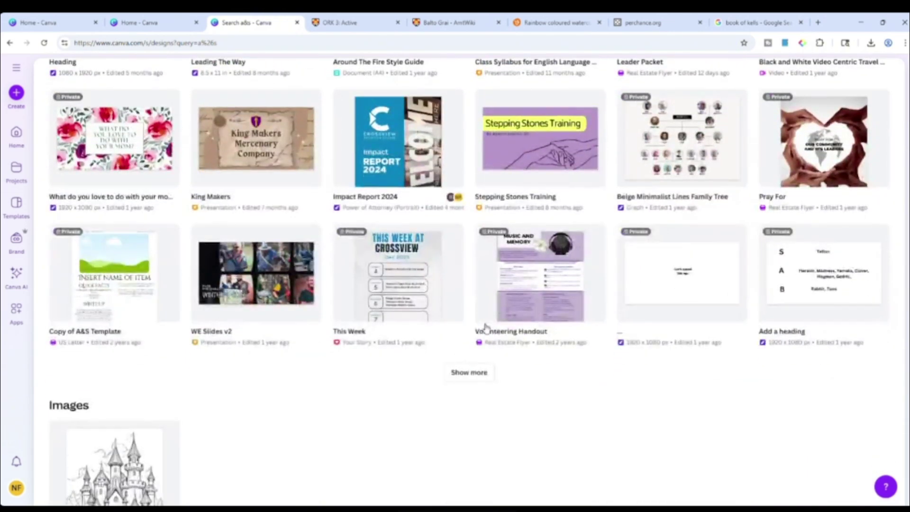
pyautogui.click(473, 373)
pyautogui.scroll(-5, 493, 332)
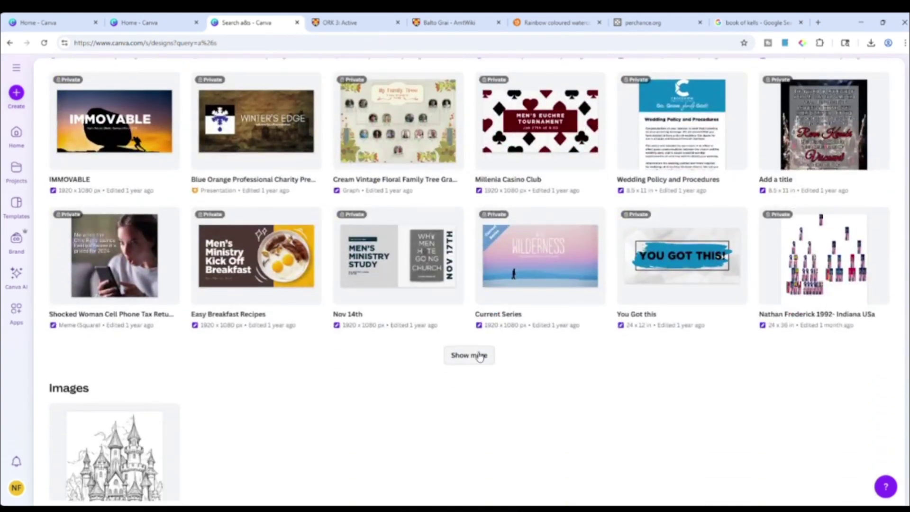
pyautogui.click(480, 355)
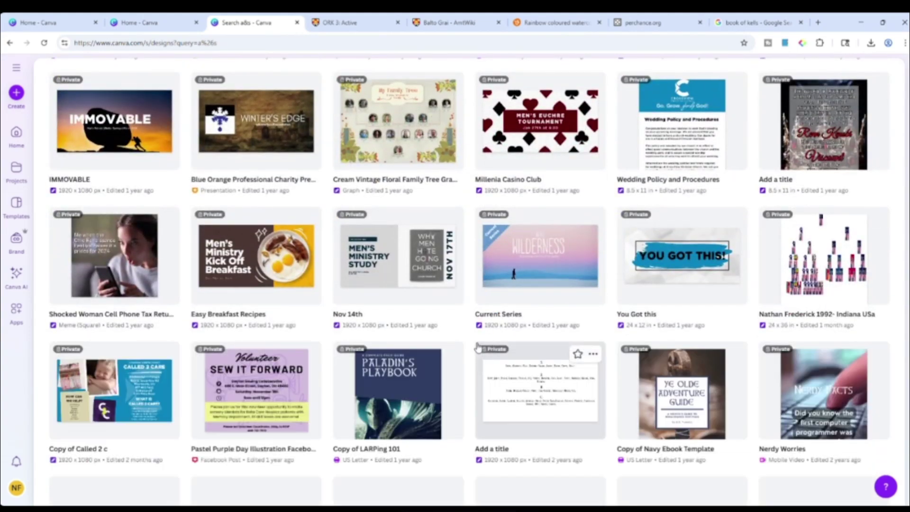
pyautogui.scroll(10, 427, 237)
pyautogui.scroll(15, 369, 189)
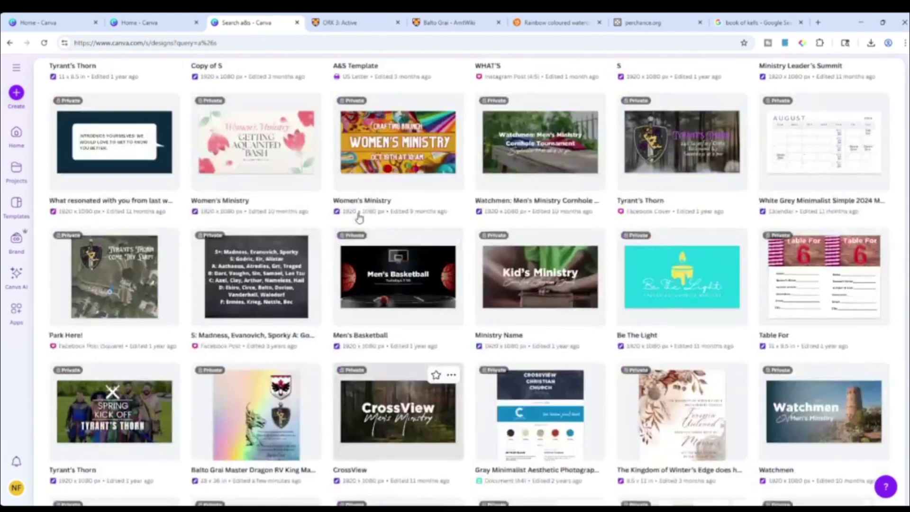
# - Replace the search text with 'write up' and scroll through the matching designs
pyautogui.moveTo(324, 172); pyautogui.dragTo(237, 171)
pyautogui.write('write')
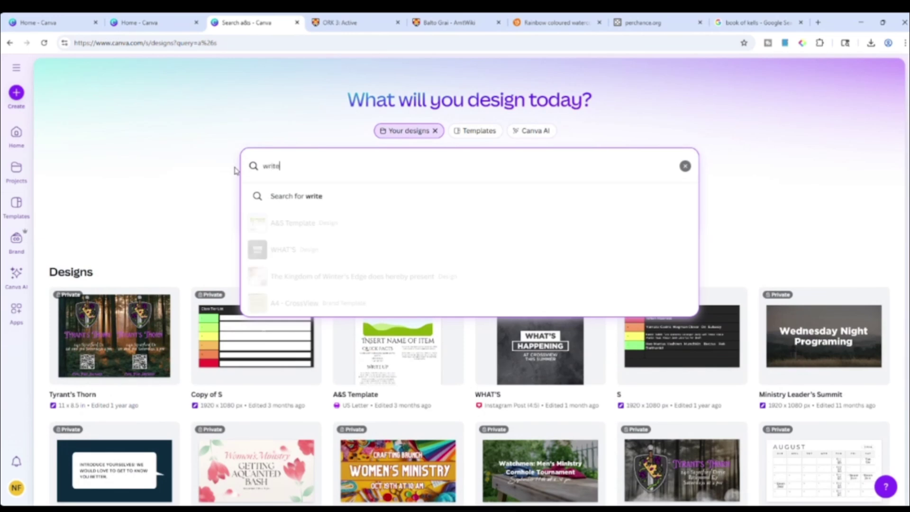
pyautogui.write(' up')
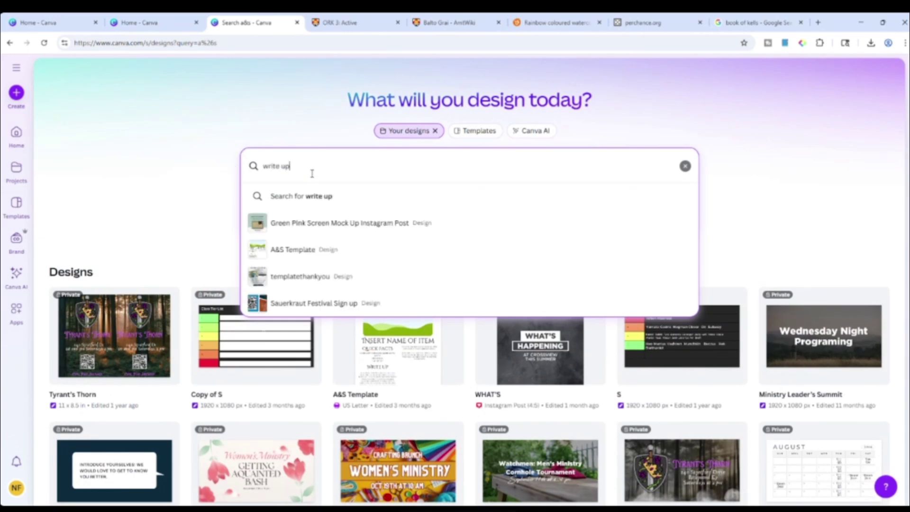
pyautogui.click(332, 196)
pyautogui.scroll(-5, 450, 285)
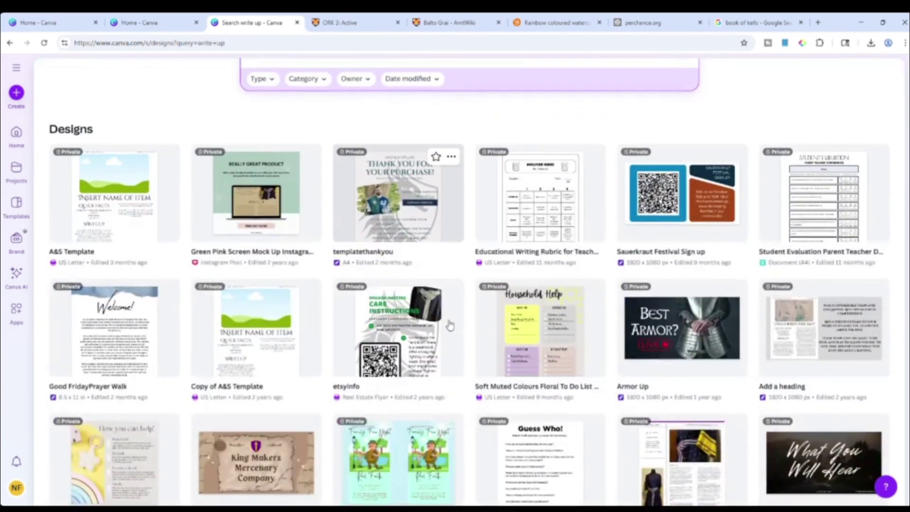
pyautogui.scroll(-2, 451, 325)
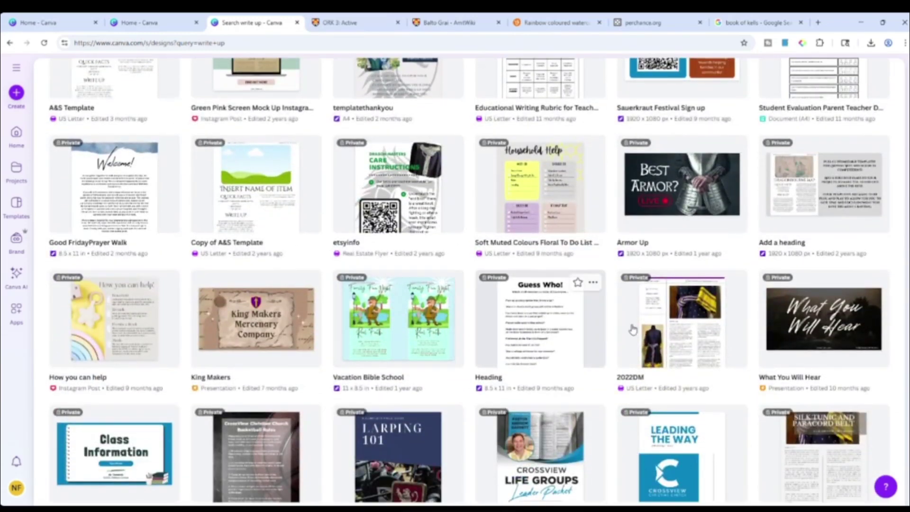
# - Open the 2022DM design in a new tab and scroll through its seven pages
pyautogui.click(657, 322)
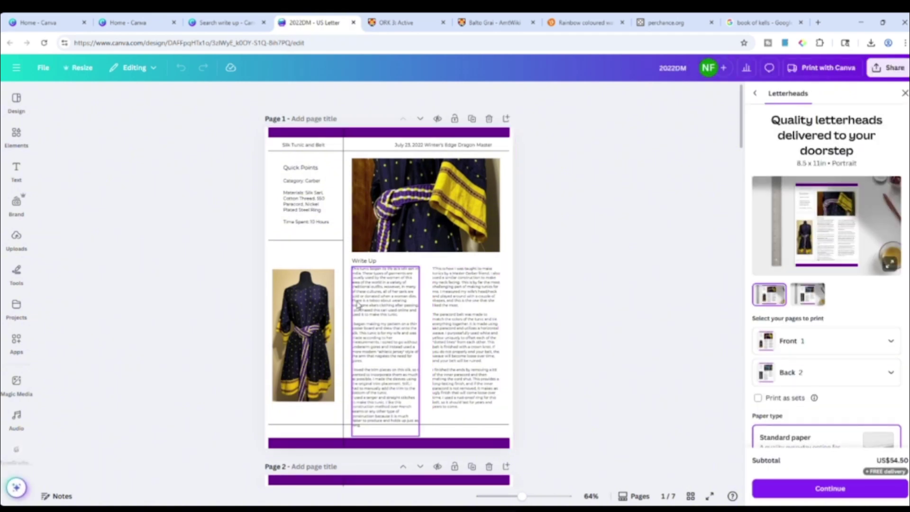
pyautogui.scroll(2, 359, 304)
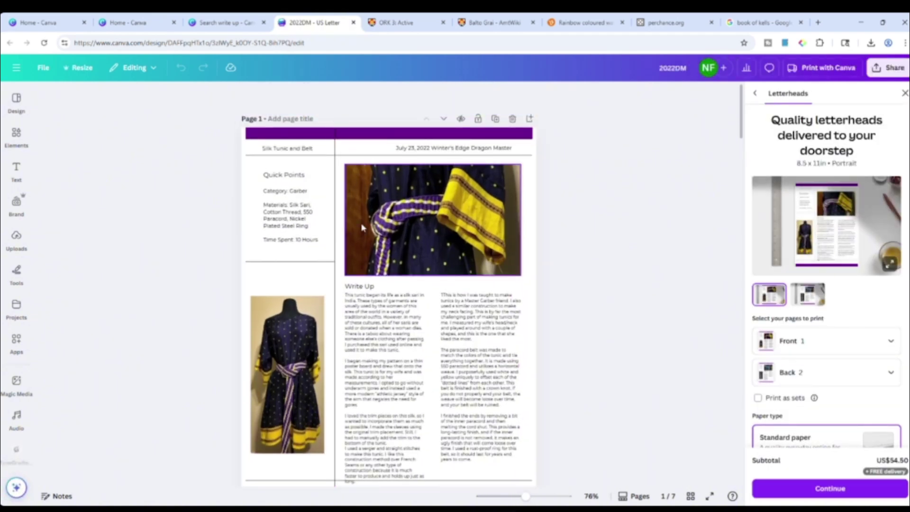
pyautogui.scroll(-15, 448, 245)
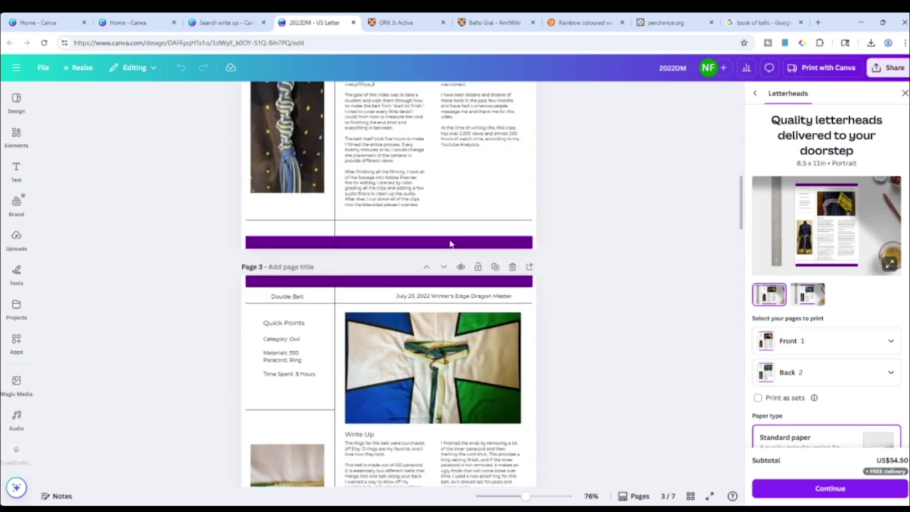
pyautogui.scroll(5, 448, 245)
pyautogui.scroll(5, 447, 247)
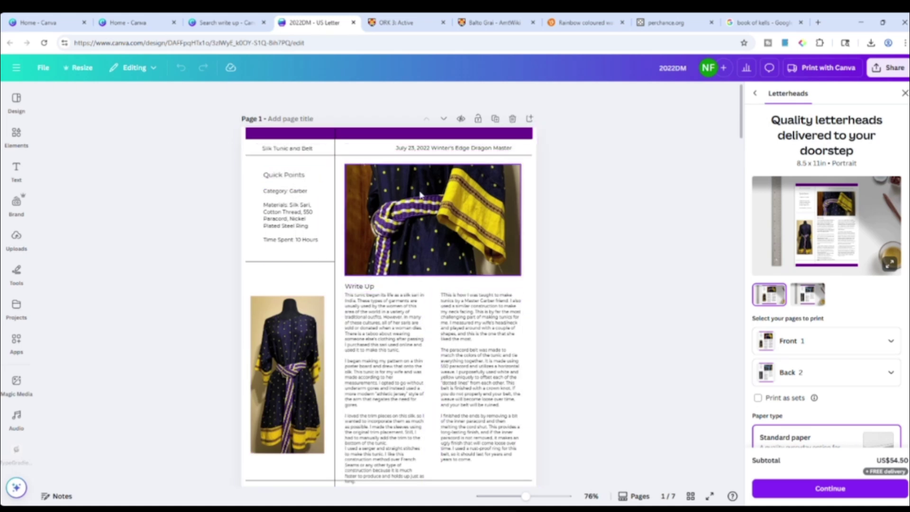
pyautogui.scroll(-20, 387, 309)
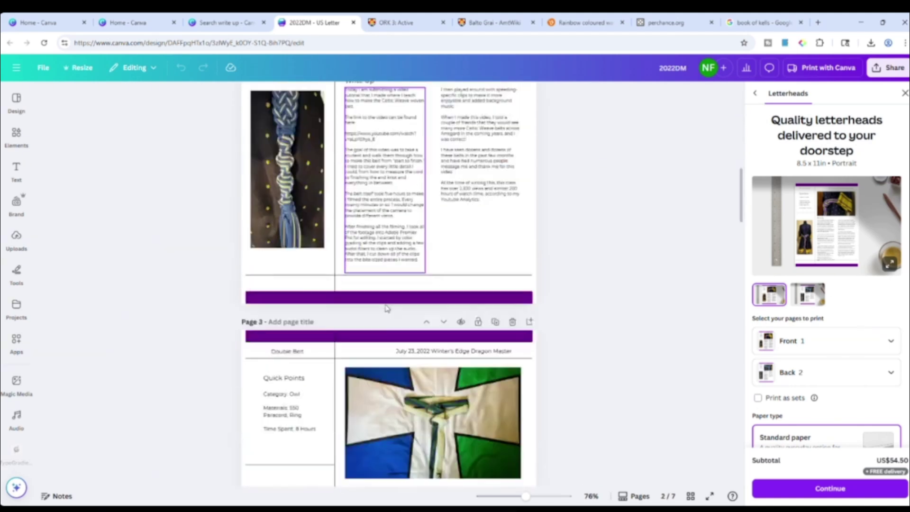
pyautogui.scroll(-15, 386, 308)
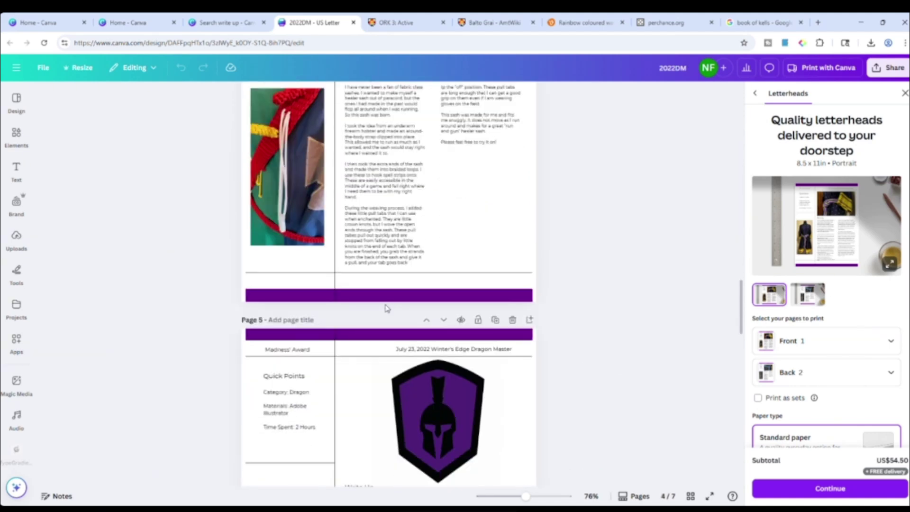
pyautogui.scroll(-15, 387, 308)
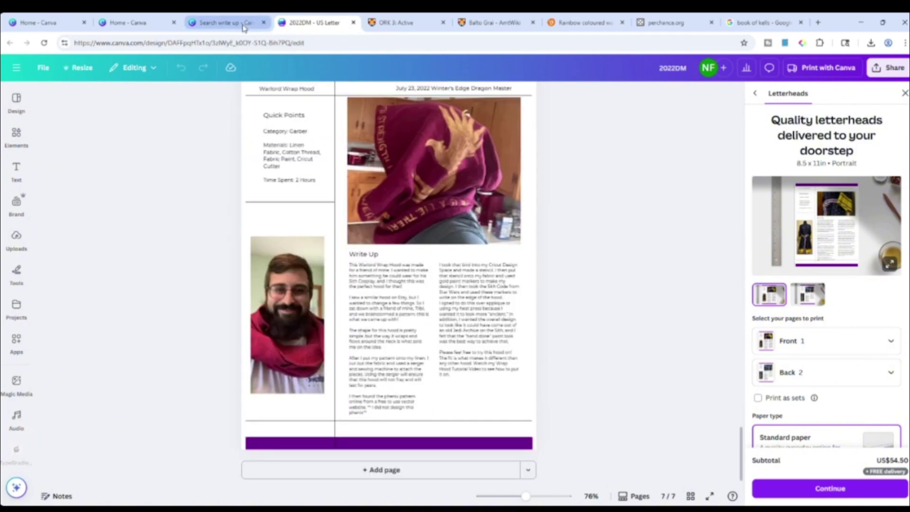
pyautogui.click(243, 24)
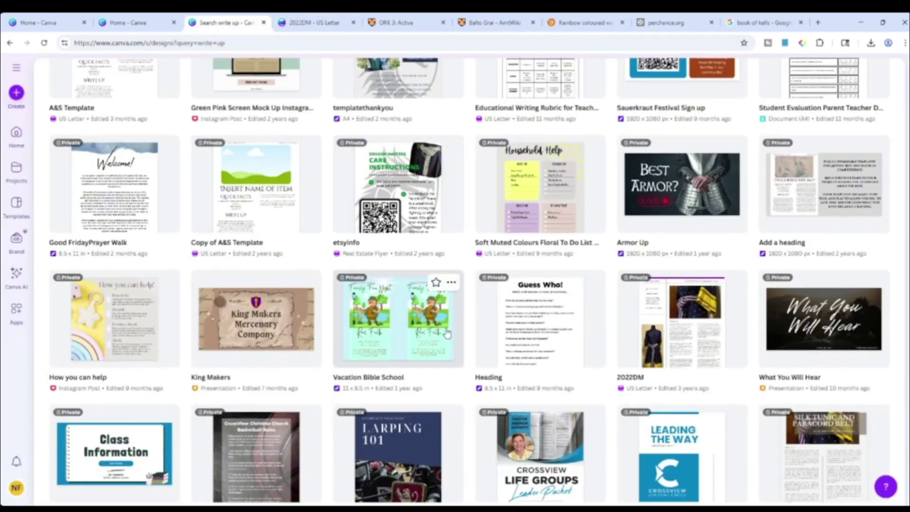
# - Open and close the Silk Tunic and Paracord Belt design while browsing the write up results
pyautogui.scroll(-1, 448, 334)
pyautogui.scroll(-1, 712, 237)
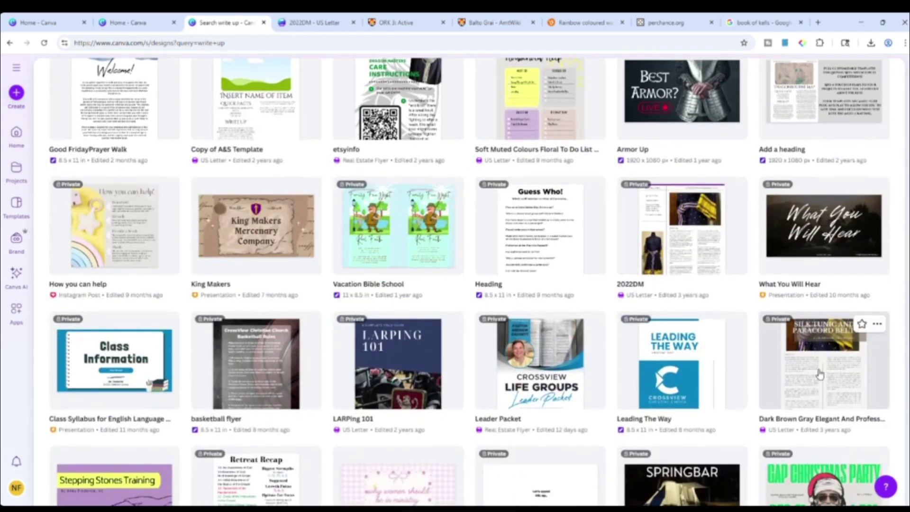
pyautogui.scroll(-3, 819, 374)
pyautogui.click(823, 245)
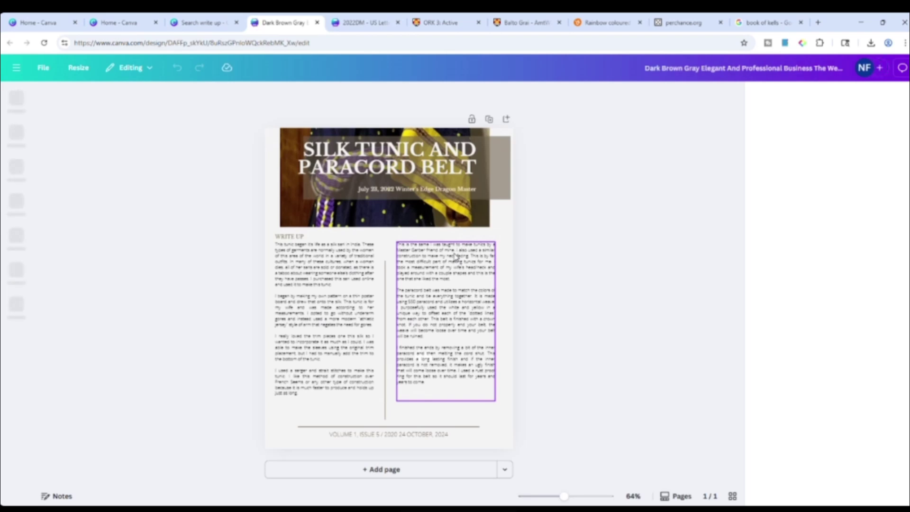
pyautogui.click(317, 23)
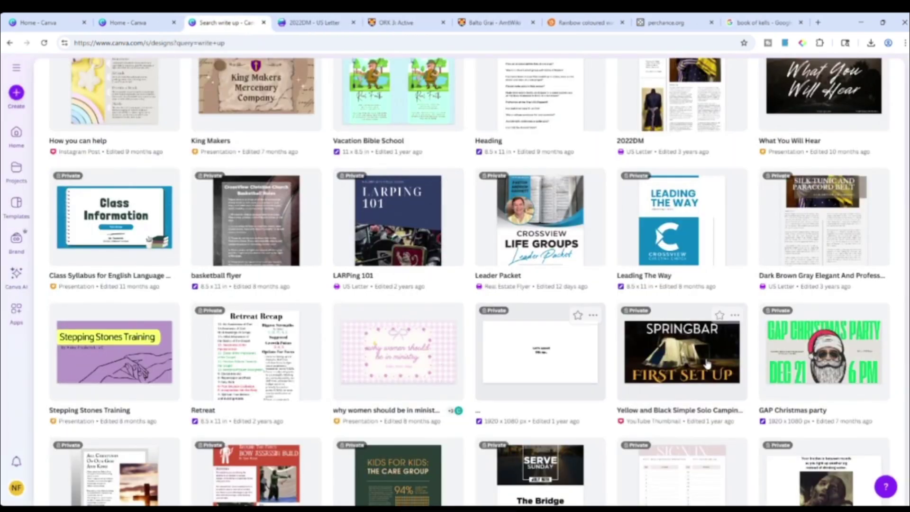
pyautogui.scroll(3, 692, 369)
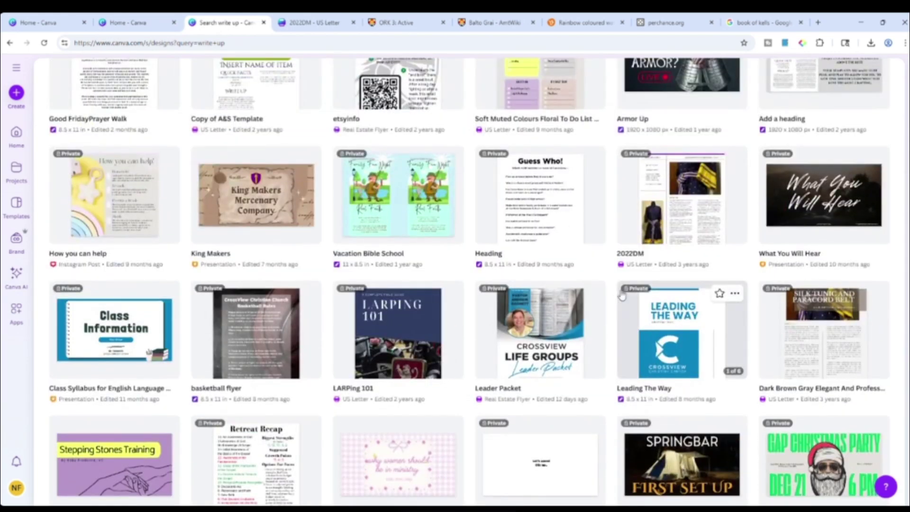
pyautogui.scroll(2, 692, 369)
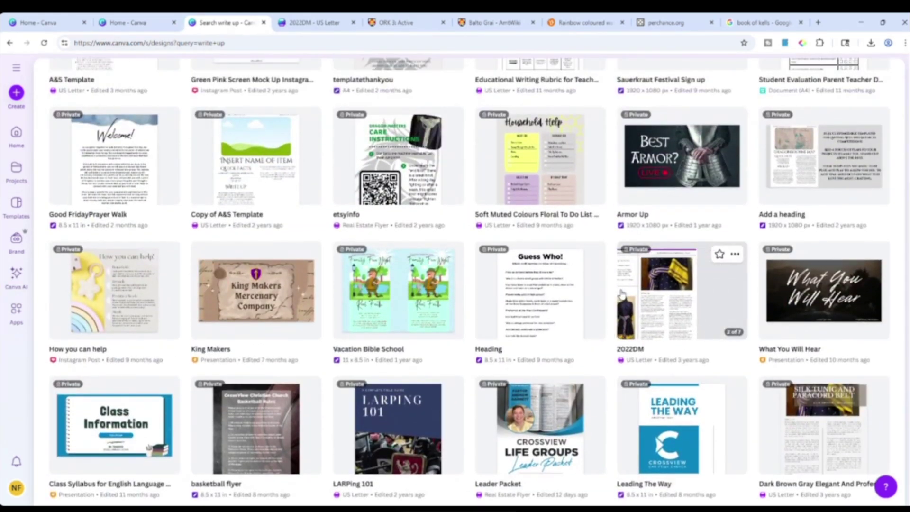
pyautogui.scroll(-12, 622, 295)
pyautogui.scroll(-2, 622, 295)
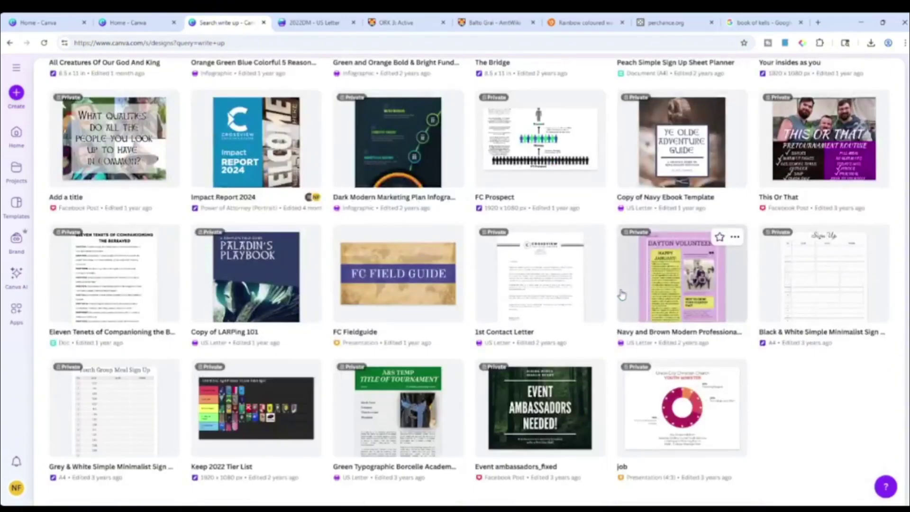
pyautogui.scroll(15, 622, 295)
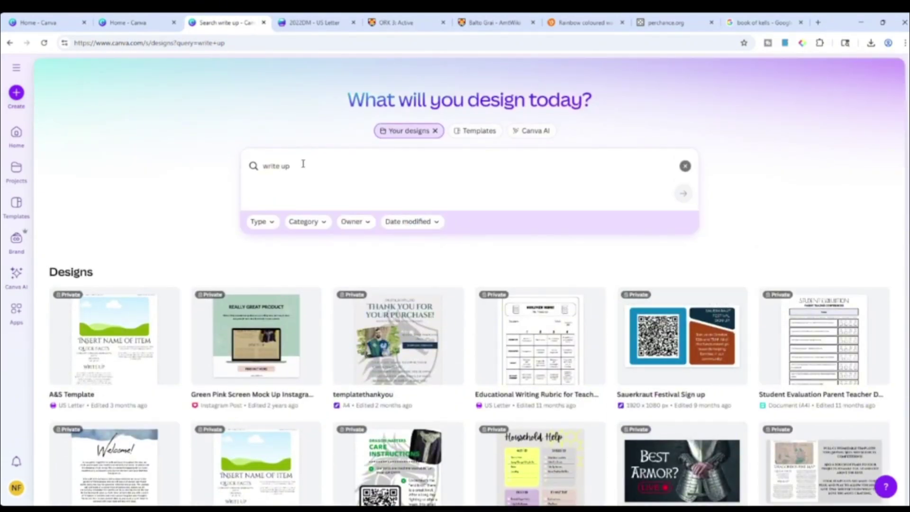
# - Search designs for amtgard, then open and close the 2024 Amtgard Rules Changes design
pyautogui.click(303, 164)
pyautogui.write('amtgar')
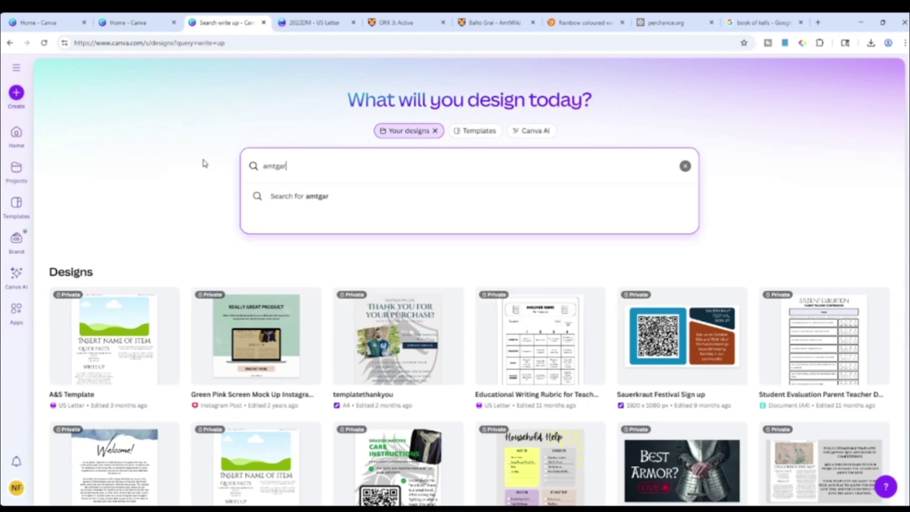
pyautogui.write('d')
pyautogui.press('Return')
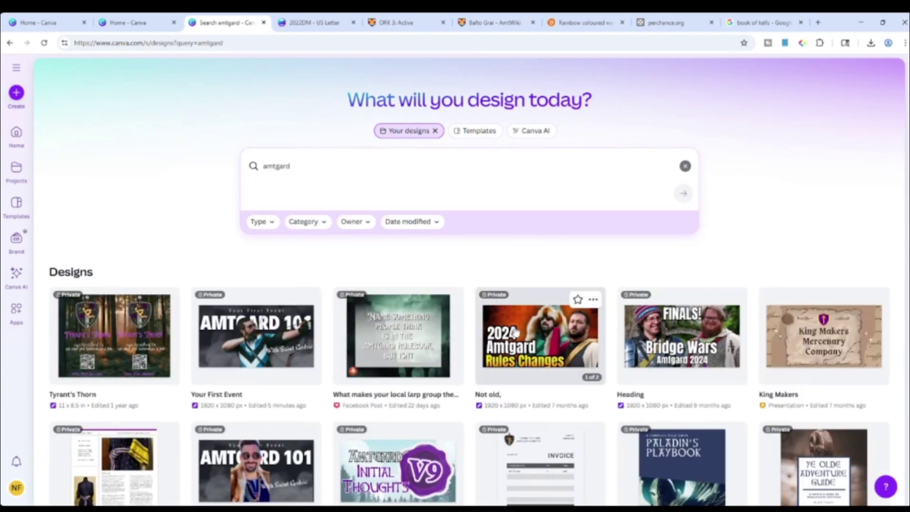
pyautogui.click(517, 331)
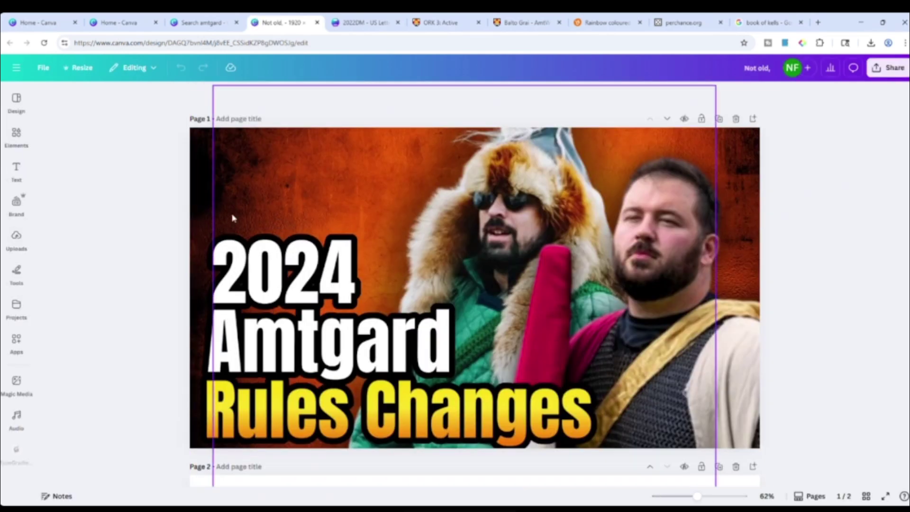
pyautogui.click(317, 22)
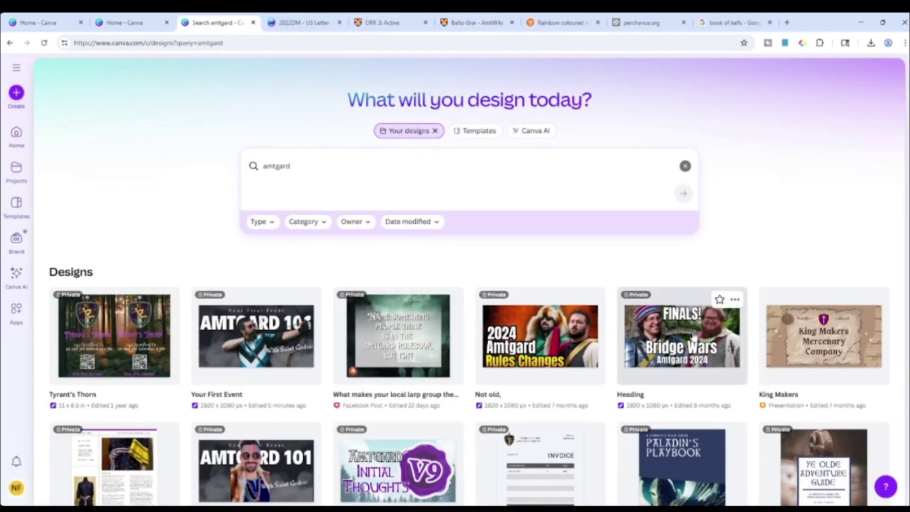
pyautogui.scroll(-2, 721, 341)
pyautogui.click(791, 263)
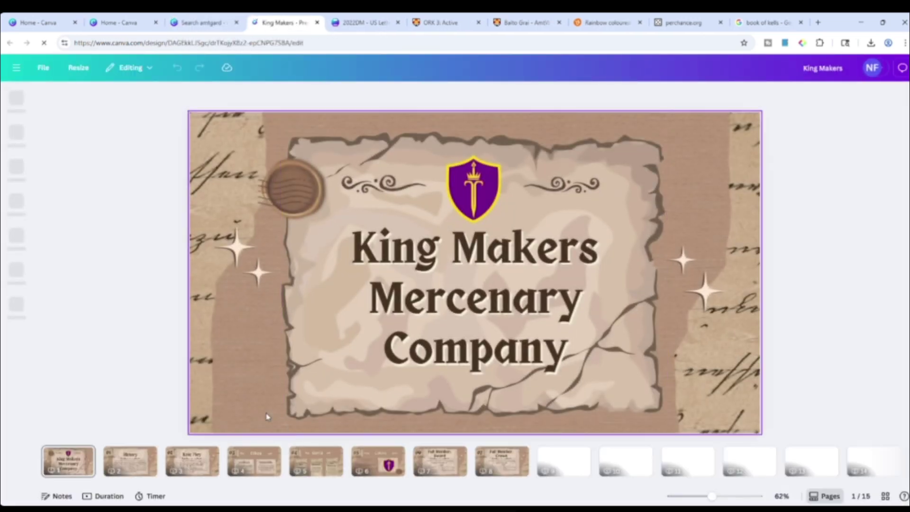
pyautogui.click(128, 462)
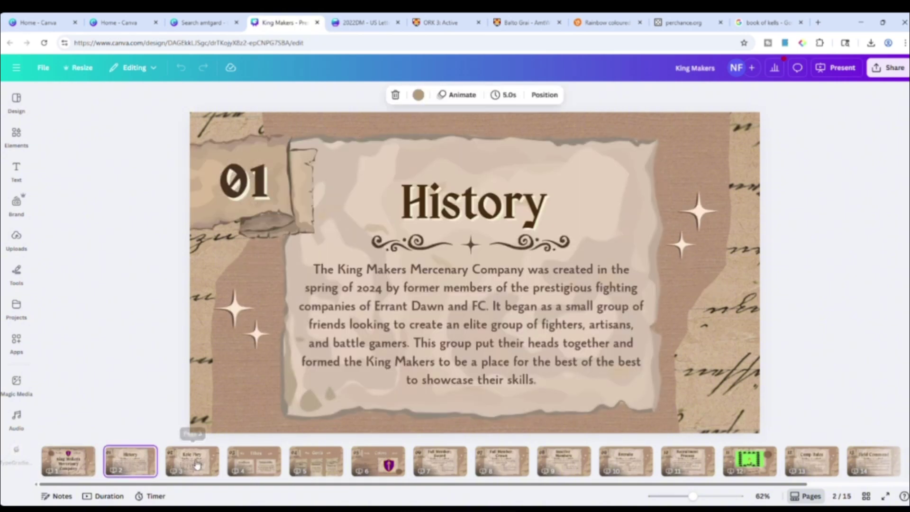
pyautogui.click(192, 463)
pyautogui.click(254, 462)
pyautogui.click(316, 463)
pyautogui.click(441, 462)
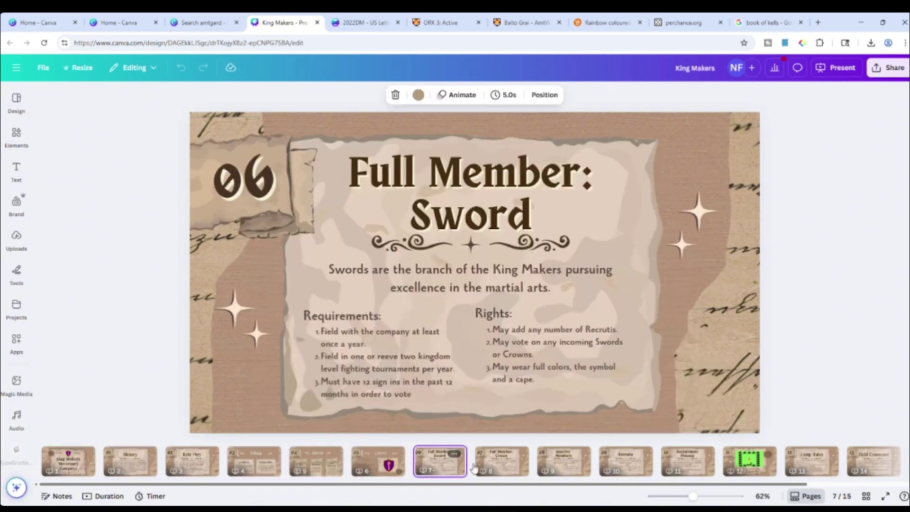
pyautogui.click(498, 468)
pyautogui.click(318, 22)
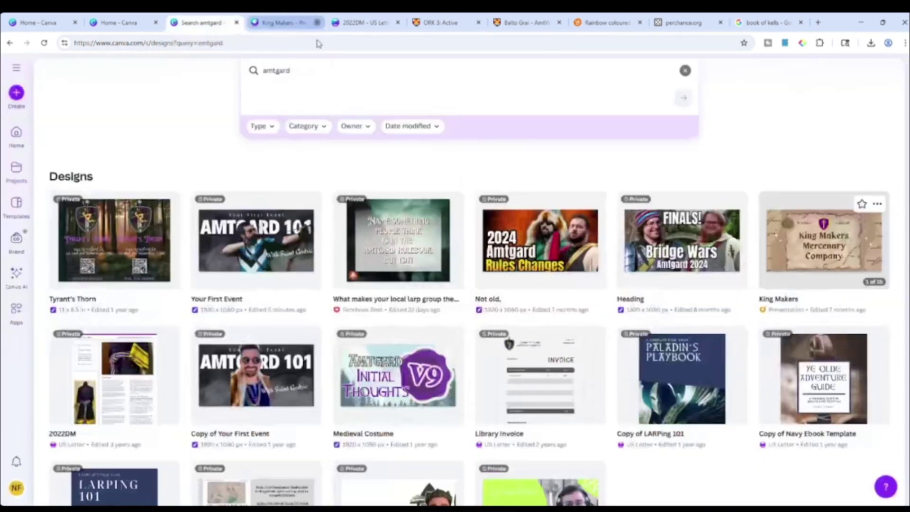
pyautogui.scroll(-3, 404, 285)
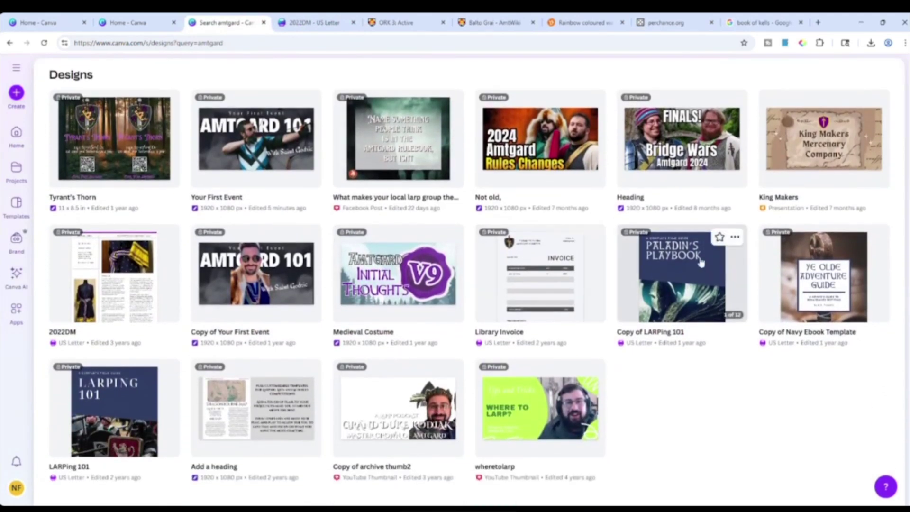
pyautogui.scroll(6, 190, 308)
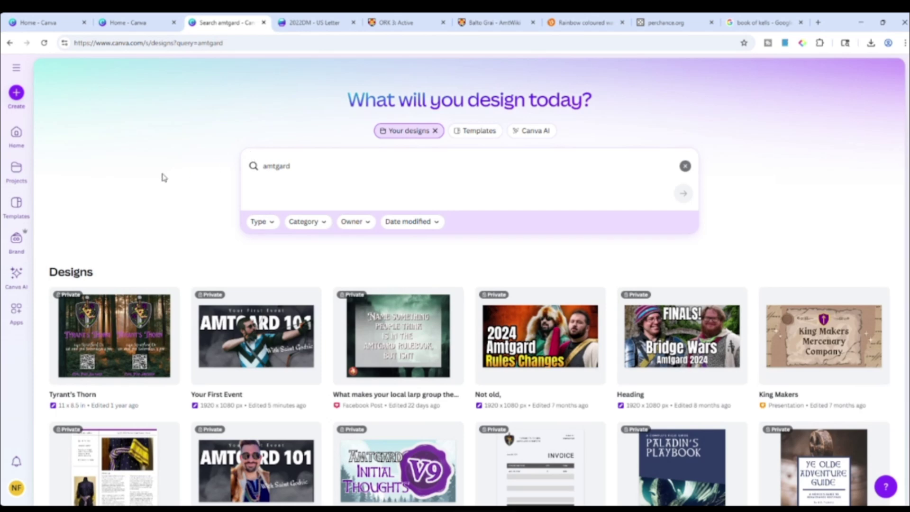
pyautogui.click(158, 30)
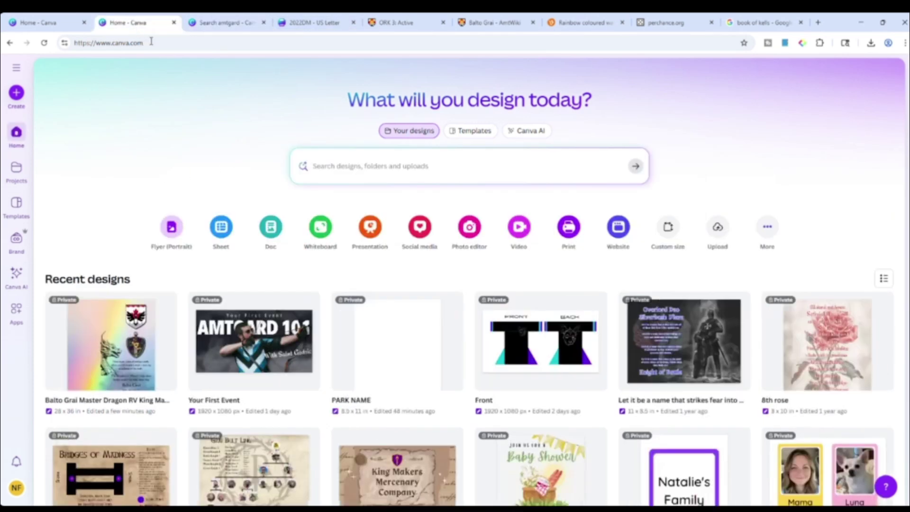
pyautogui.click(224, 29)
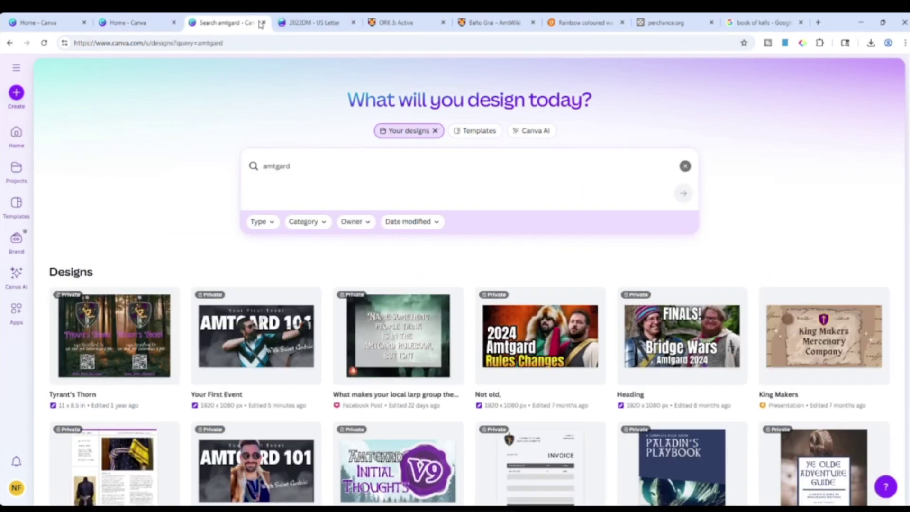